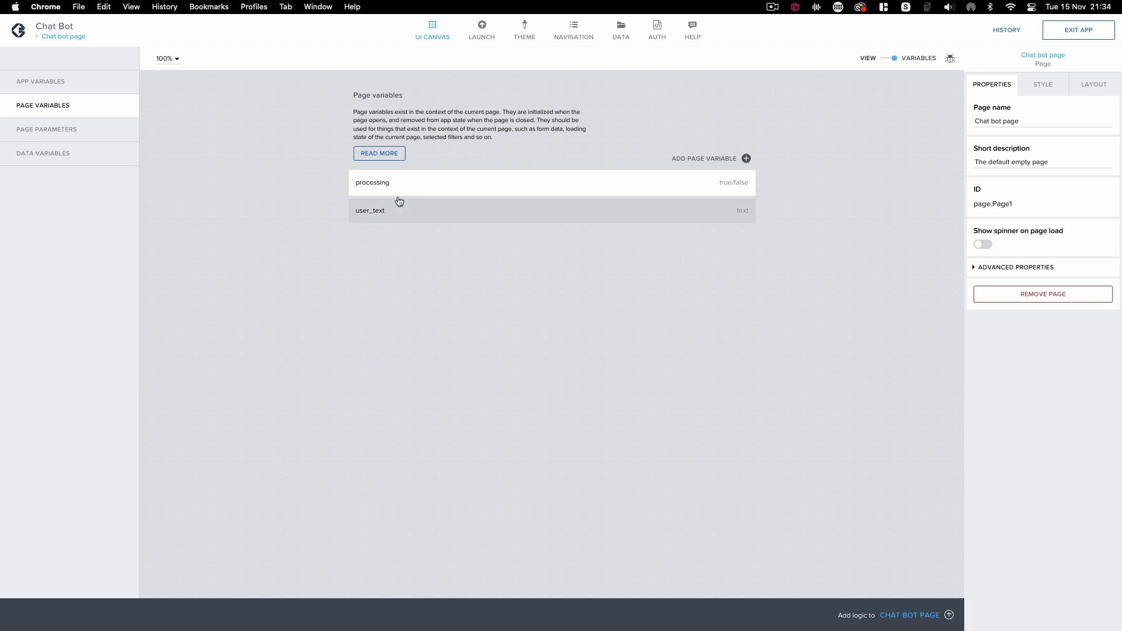
- Return from the variables to the page view and disable the app's built-in navigation header bar
{"action": "left_click", "coordinate": [886, 60]}
{"action": "left_click", "coordinate": [582, 40]}
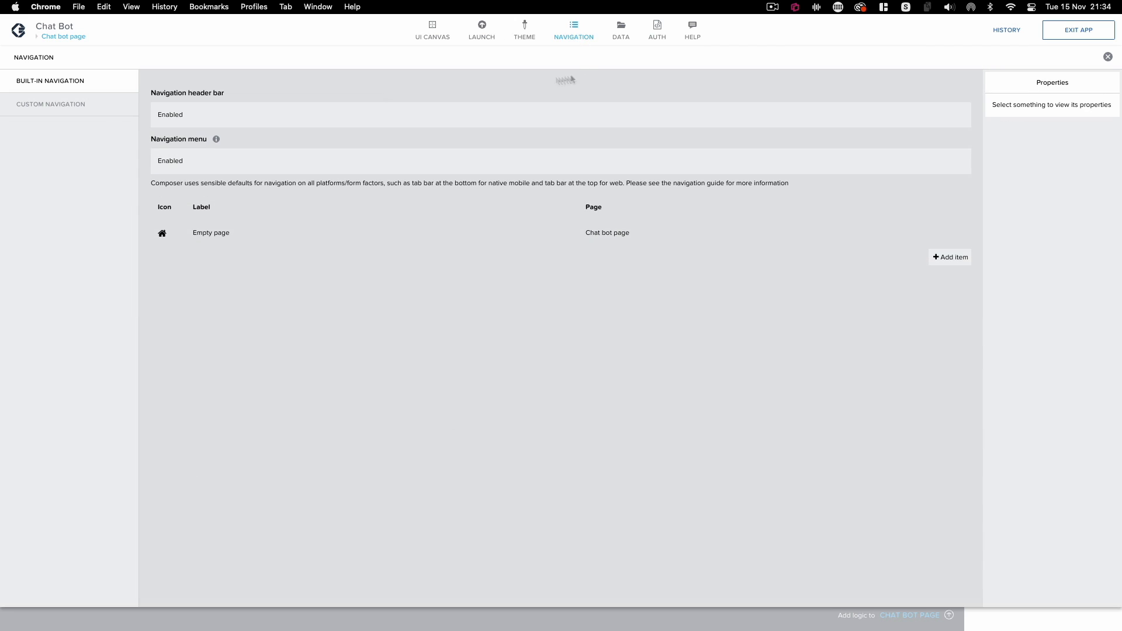
{"action": "left_click", "coordinate": [1026, 121]}
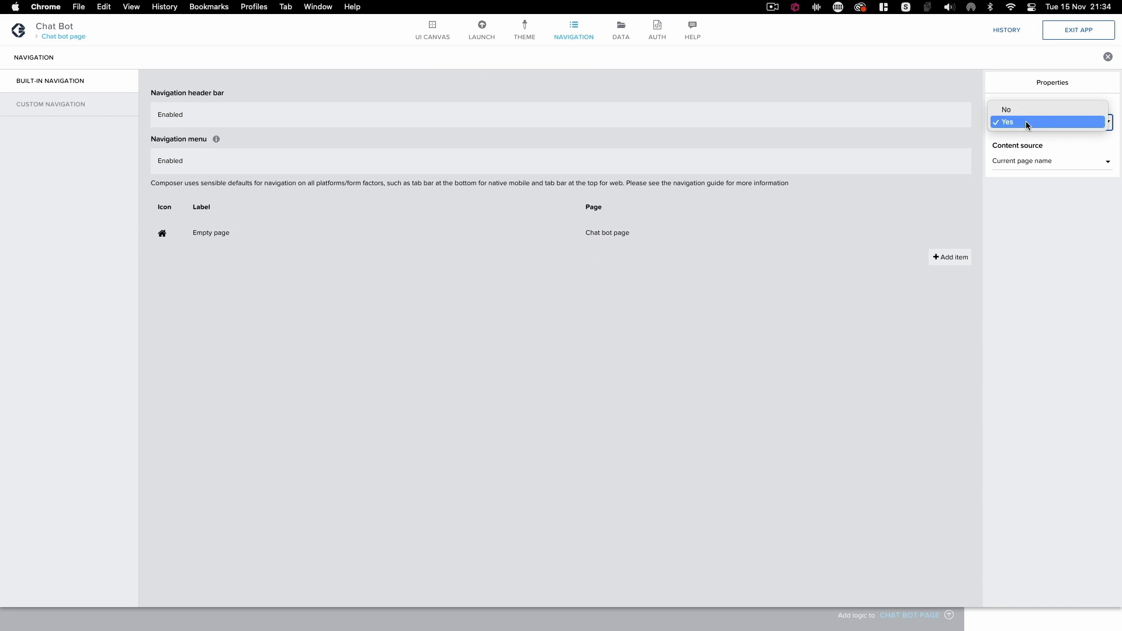
{"action": "left_click", "coordinate": [1011, 110]}
- Disable the built-in navigation menu, then save the app and close the navigation settings
{"action": "left_click", "coordinate": [414, 170]}
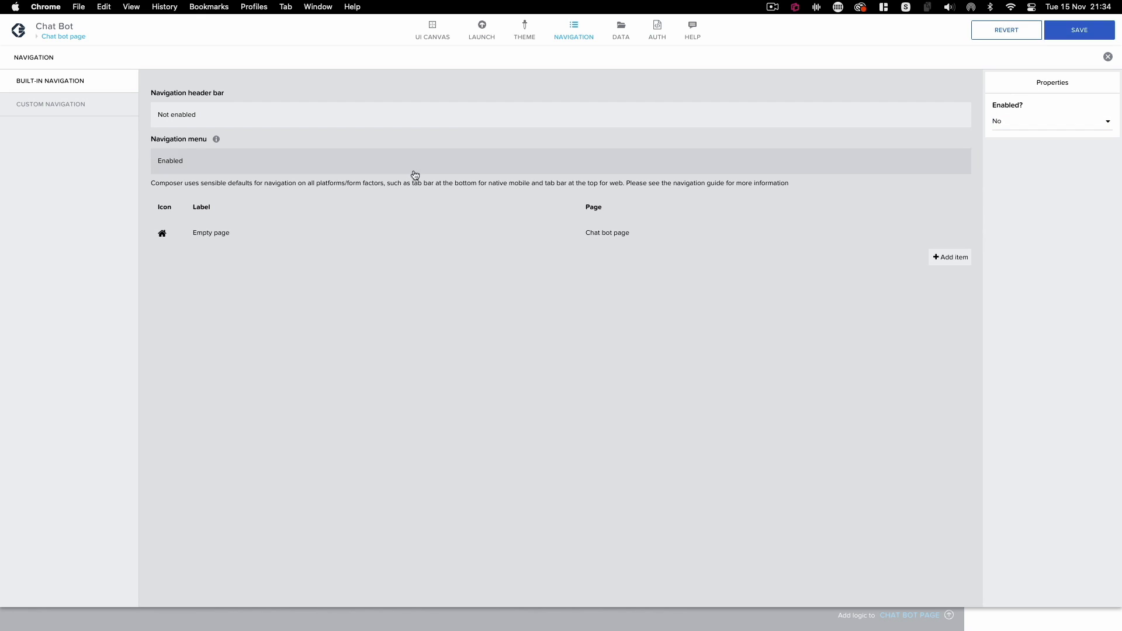
{"action": "left_click", "coordinate": [1029, 120]}
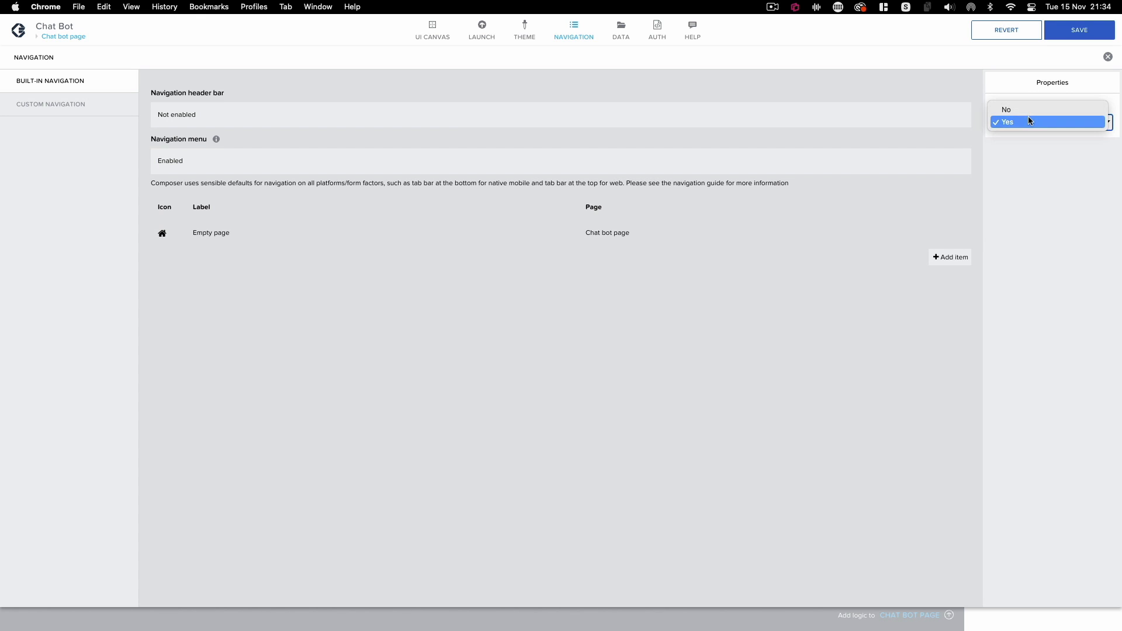
{"action": "left_click", "coordinate": [1013, 109]}
{"action": "left_click", "coordinate": [483, 168]}
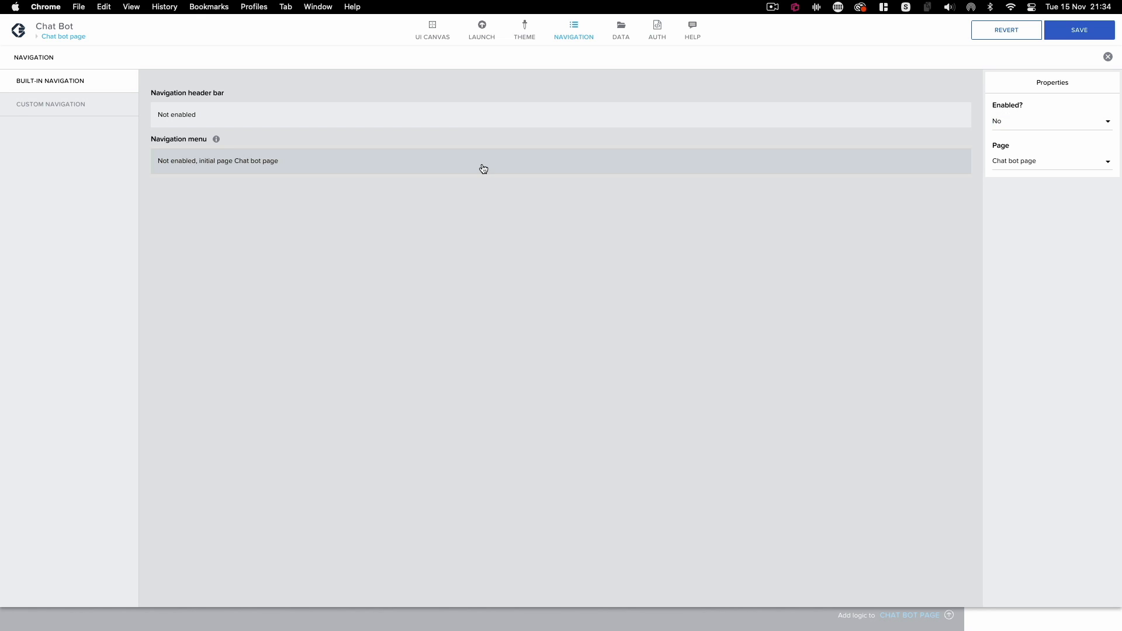
{"action": "left_click", "coordinate": [1079, 32]}
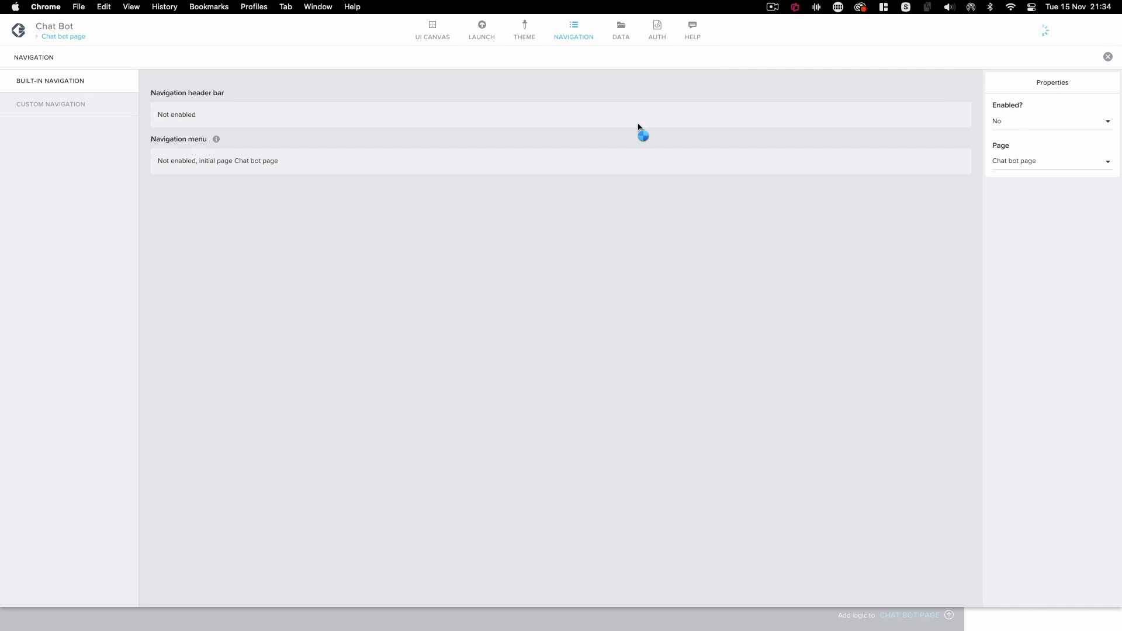
{"action": "left_click", "coordinate": [708, 31]}
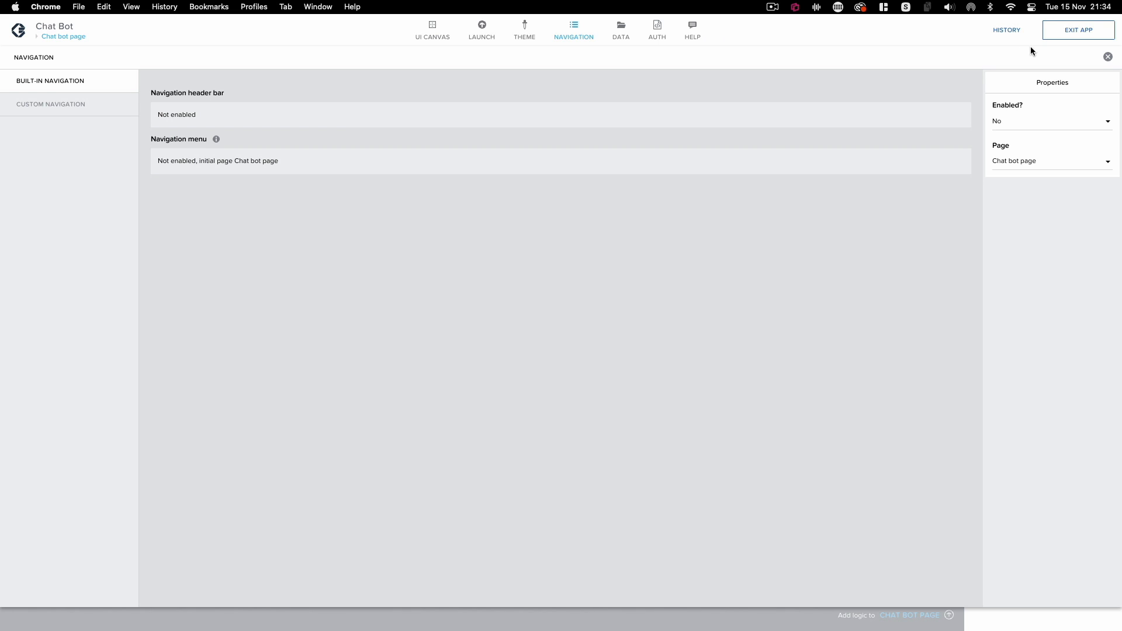
{"action": "left_click", "coordinate": [1108, 57]}
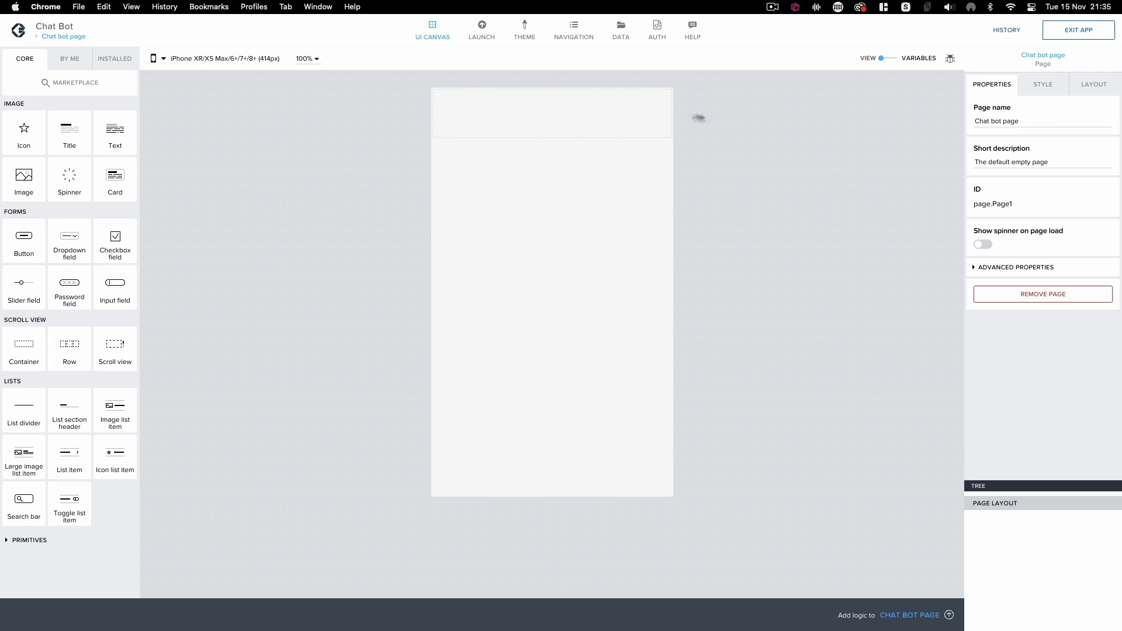
- Clear the Chat bot page's padding to 0px on all four sides
{"action": "left_click", "coordinate": [1091, 88]}
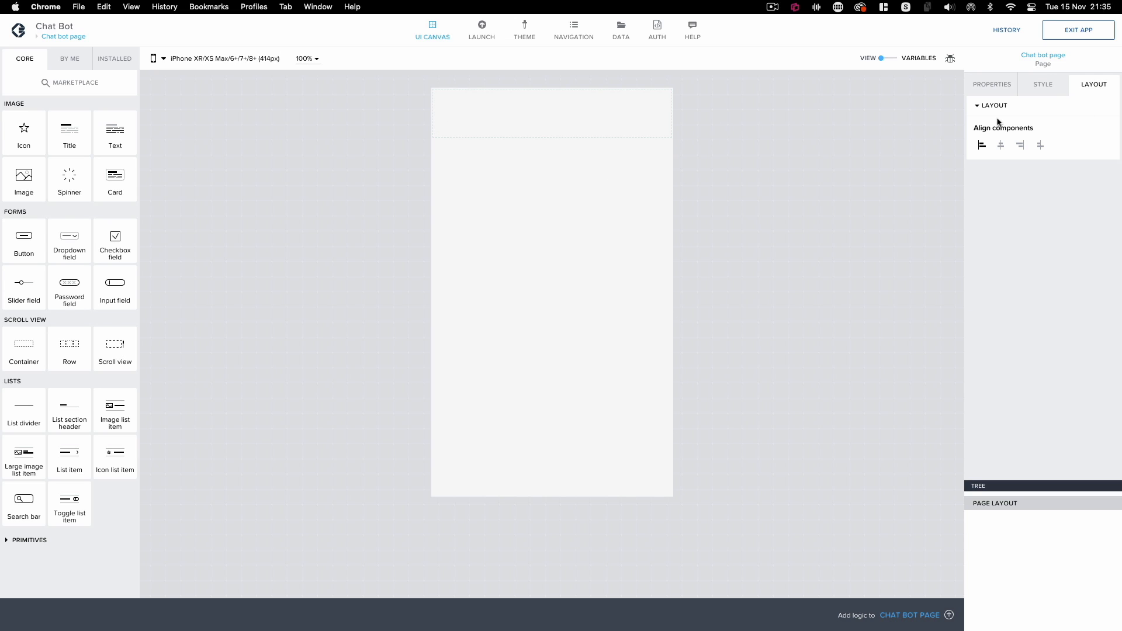
{"action": "left_click", "coordinate": [1036, 93]}
{"action": "left_click", "coordinate": [980, 151]}
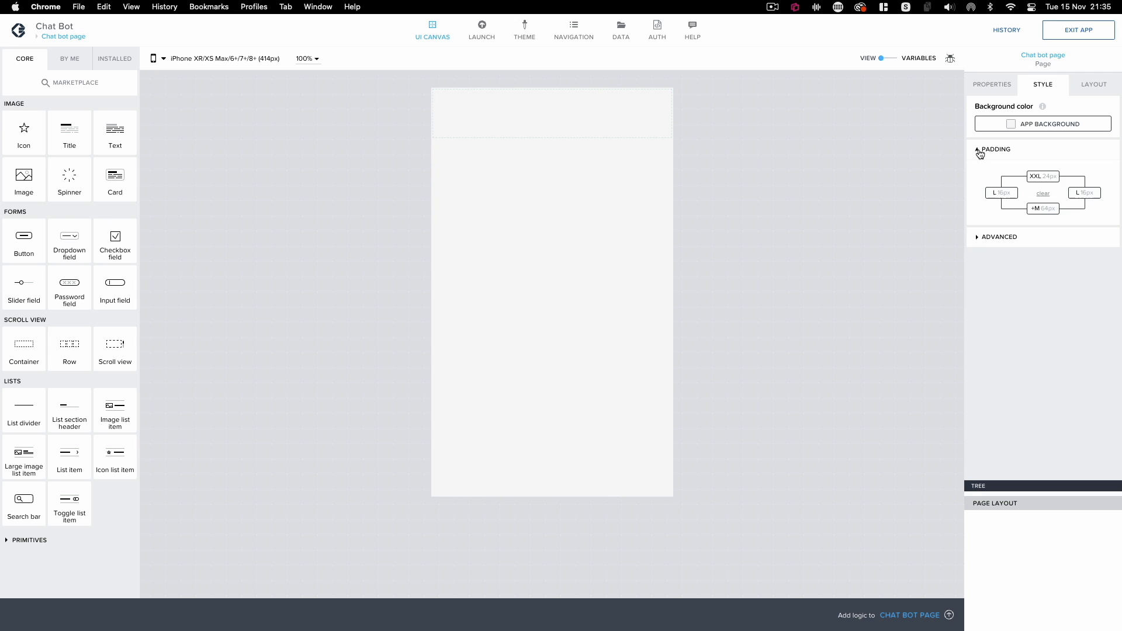
{"action": "left_click", "coordinate": [1043, 193]}
- Enable stretch to the viewport height, disable scrolling and disable safe area for the page, and save the app
{"action": "left_click", "coordinate": [978, 237]}
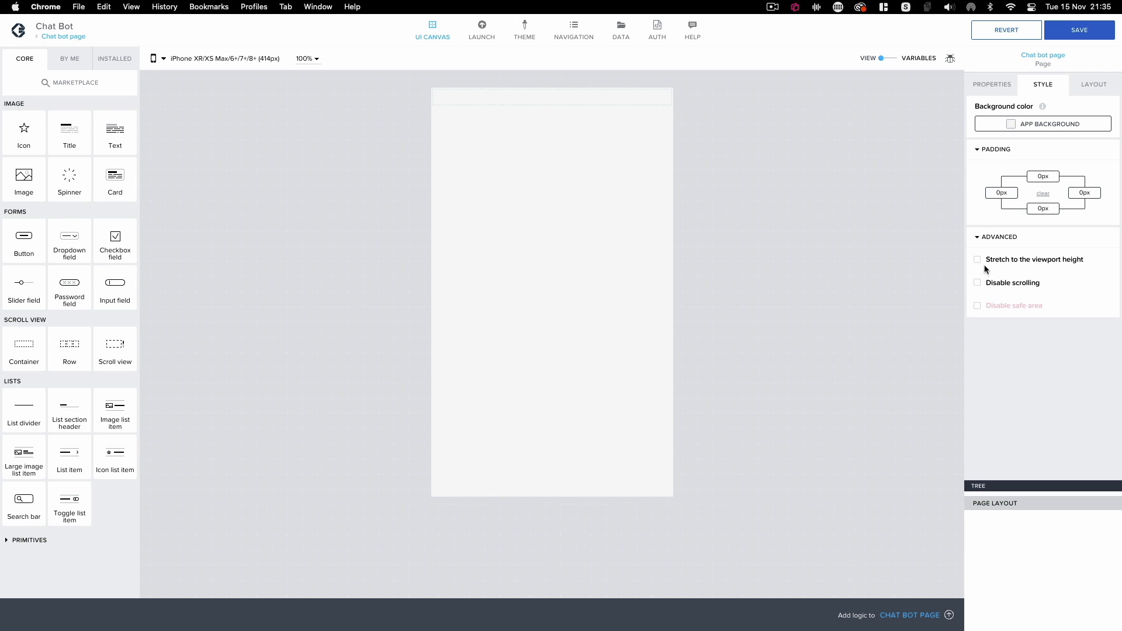
{"action": "left_click", "coordinate": [977, 259]}
{"action": "left_click", "coordinate": [977, 282]}
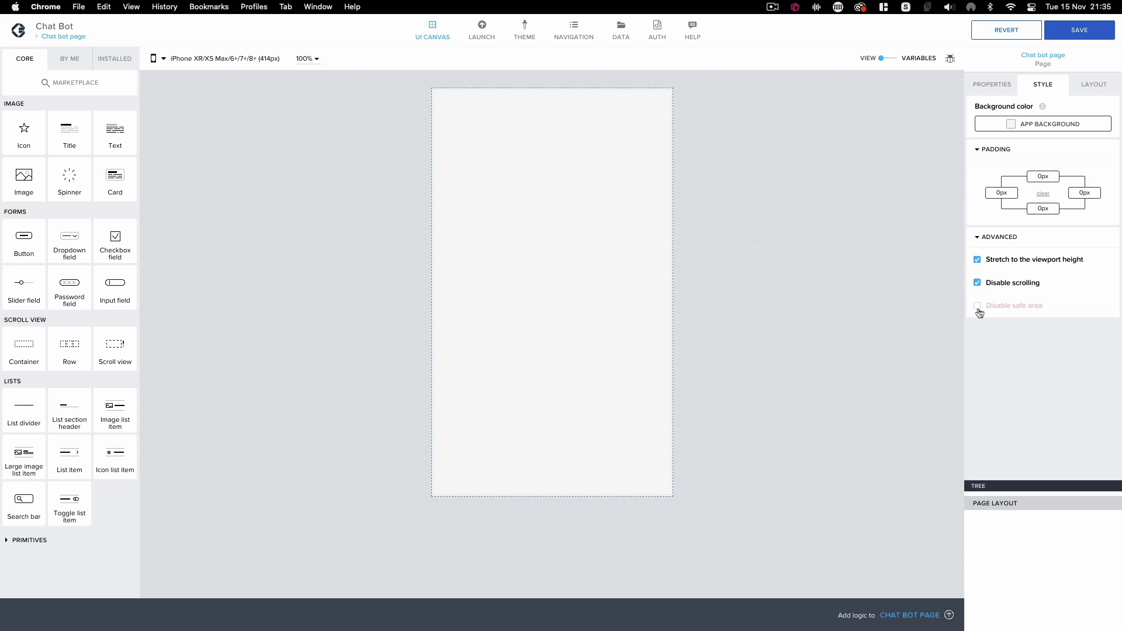
{"action": "left_click", "coordinate": [978, 306]}
{"action": "left_click", "coordinate": [1081, 36]}
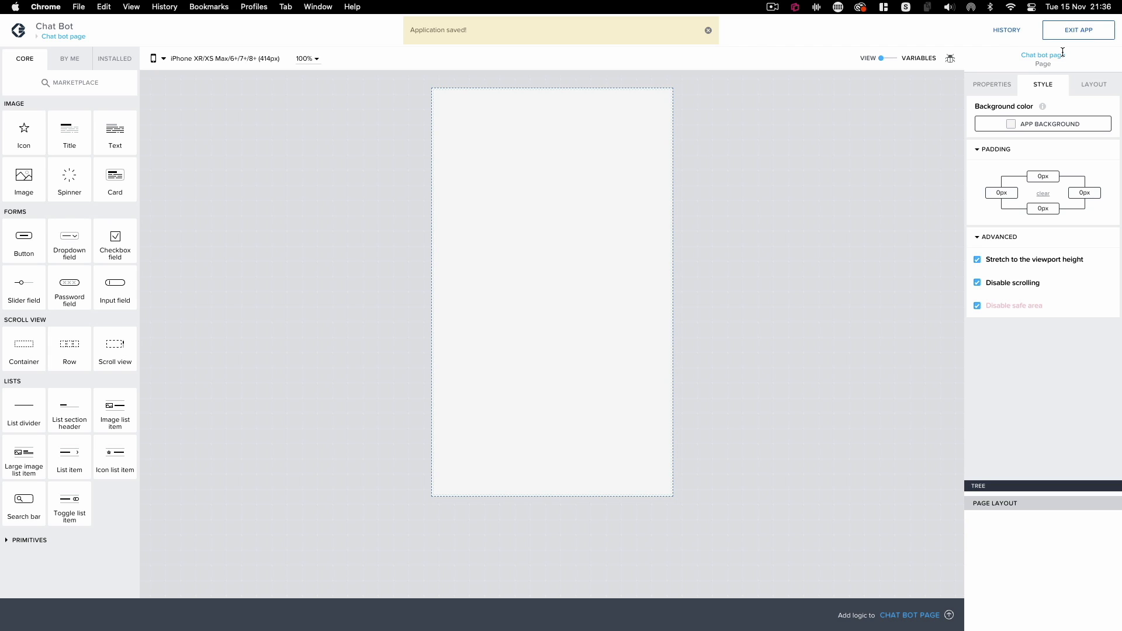
- Add a container to the empty page and set its component display name to Container Title
{"action": "left_click_drag", "start_coordinate": [24, 350], "coordinate": [701, 422]}
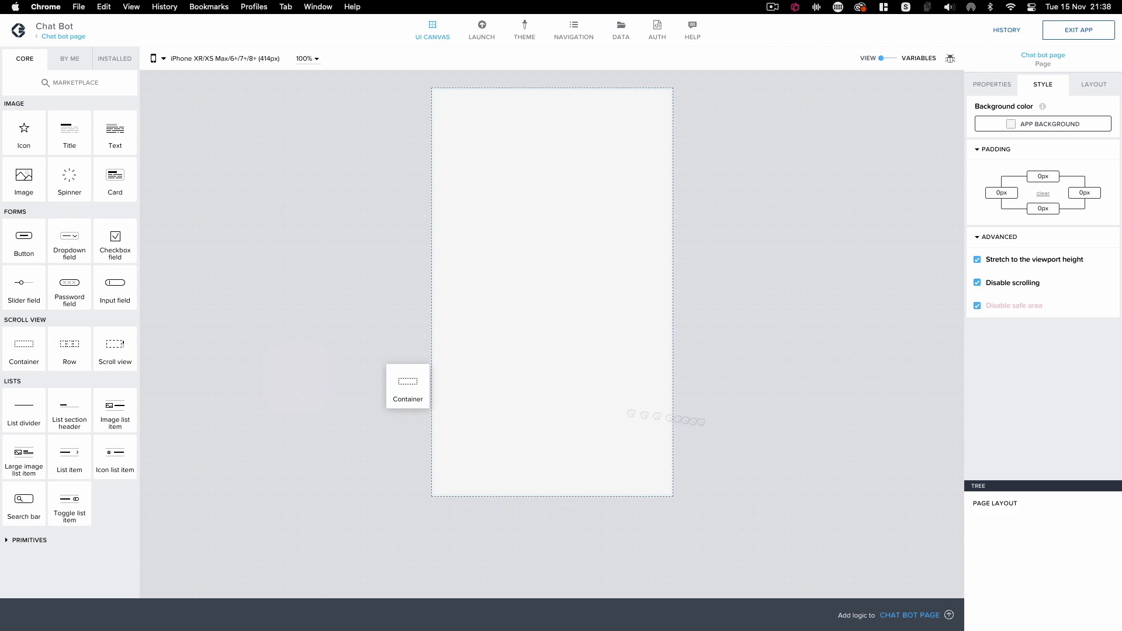
{"action": "left_click_drag", "start_coordinate": [408, 383], "coordinate": [1029, 513]}
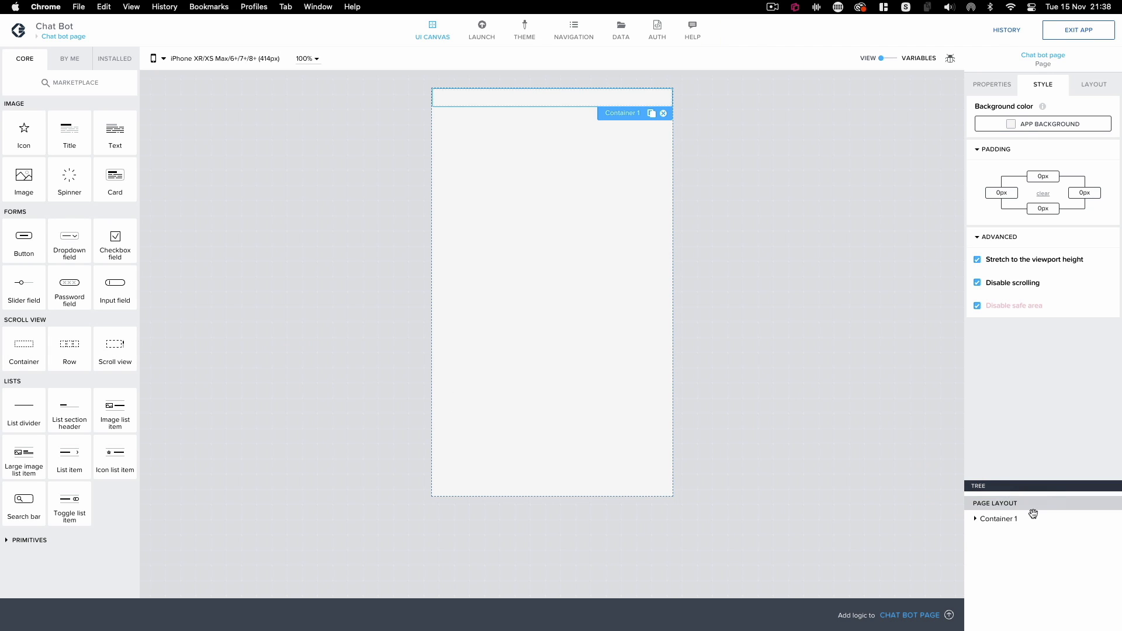
{"action": "left_click", "coordinate": [991, 84]}
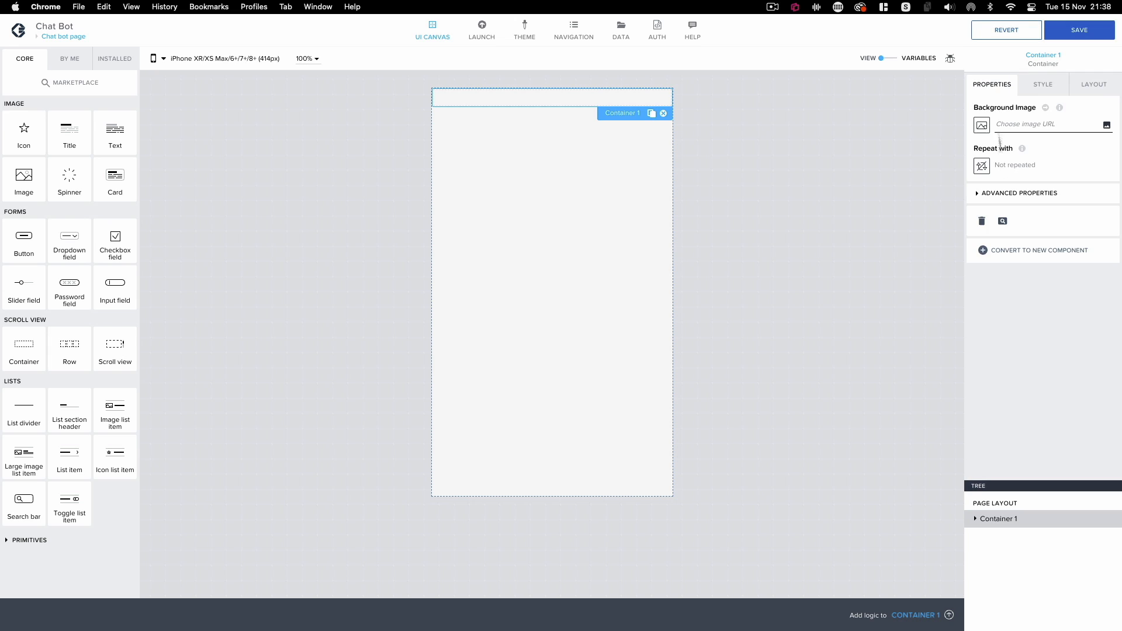
{"action": "left_click", "coordinate": [988, 194]}
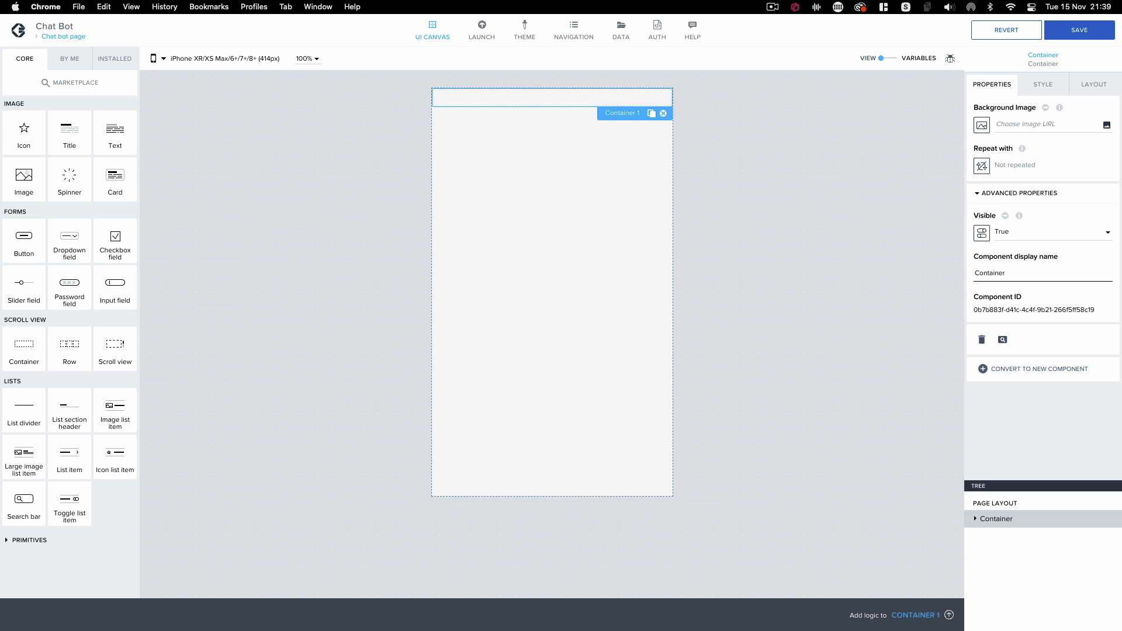
{"action": "type", "text": "Container Title"}
- Use the asset SCR-20221031-sxk.png, the Jarvis banner, as the background image of Container Title
{"action": "left_click", "coordinate": [1106, 125]}
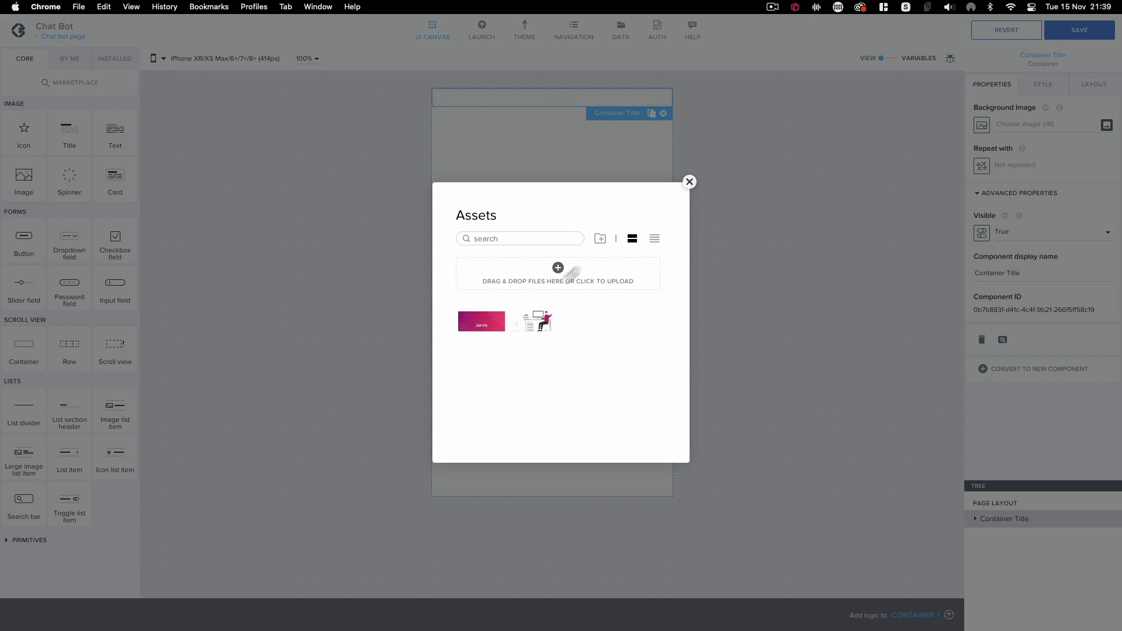
{"action": "left_click", "coordinate": [474, 322]}
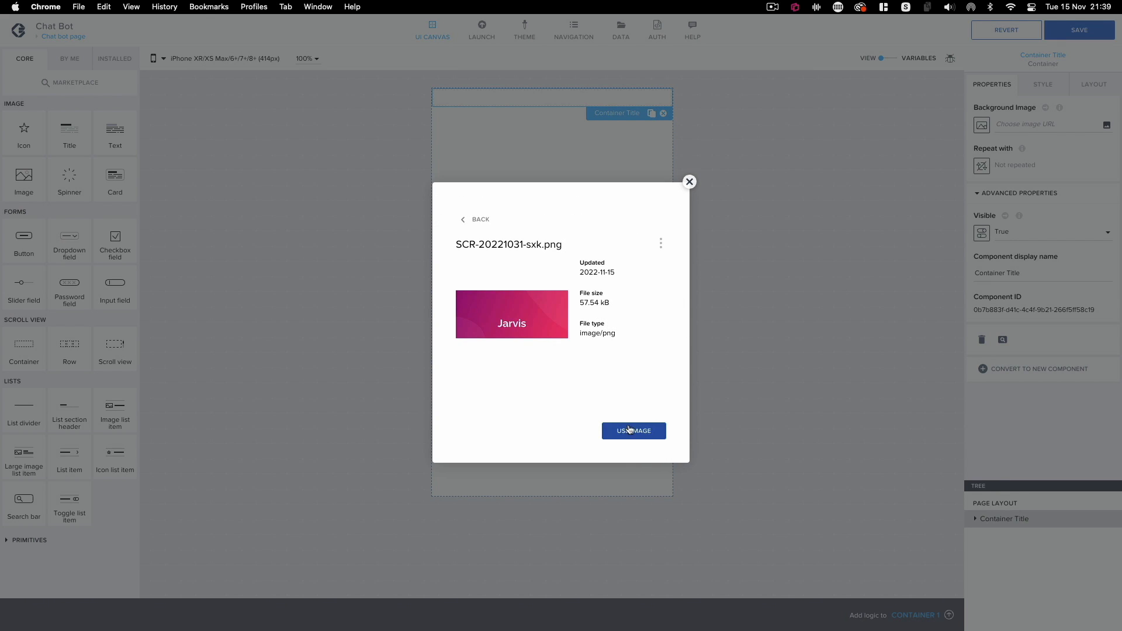
{"action": "left_click", "coordinate": [630, 430]}
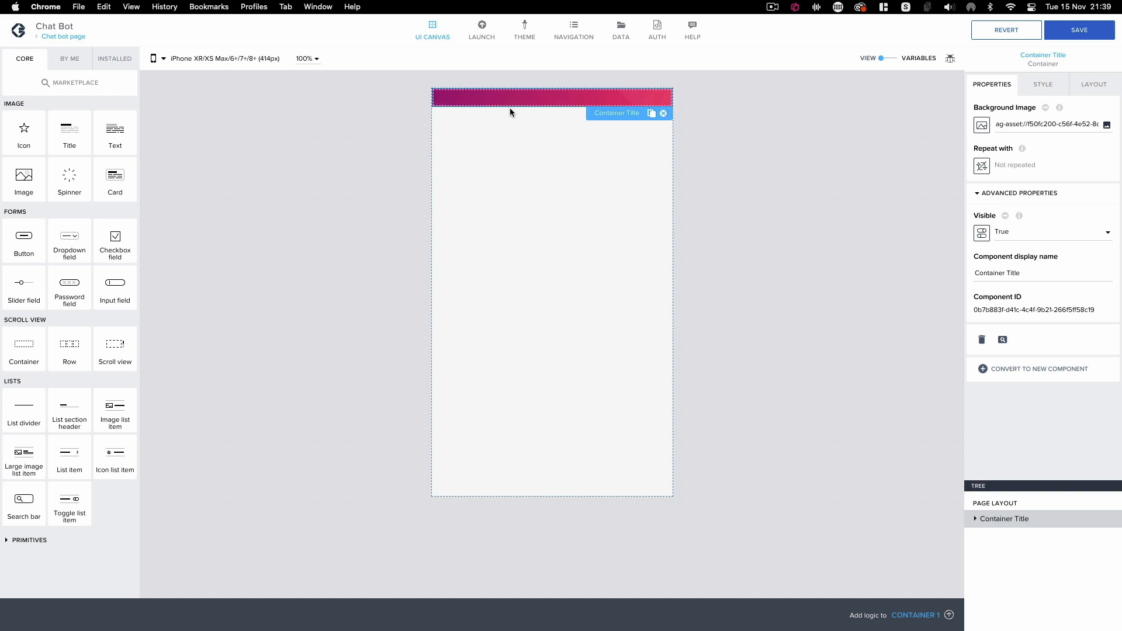
- Give Container Title a custom size with growing width and a set height of 140px, then save the app
{"action": "left_click", "coordinate": [1092, 91]}
{"action": "left_click", "coordinate": [977, 214]}
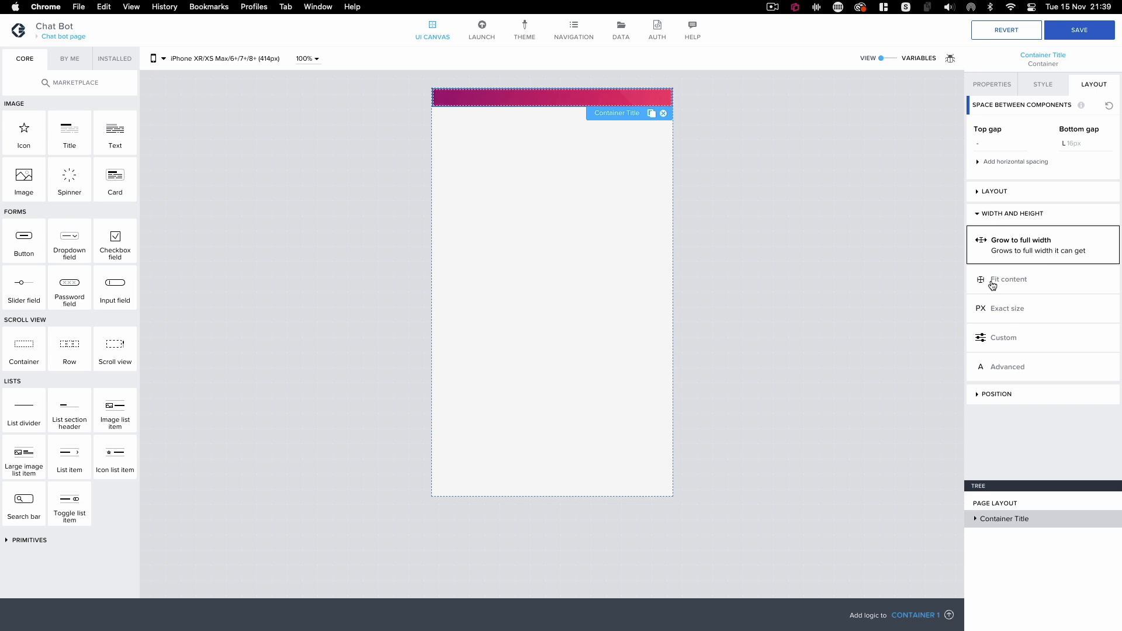
{"action": "left_click", "coordinate": [1001, 338]}
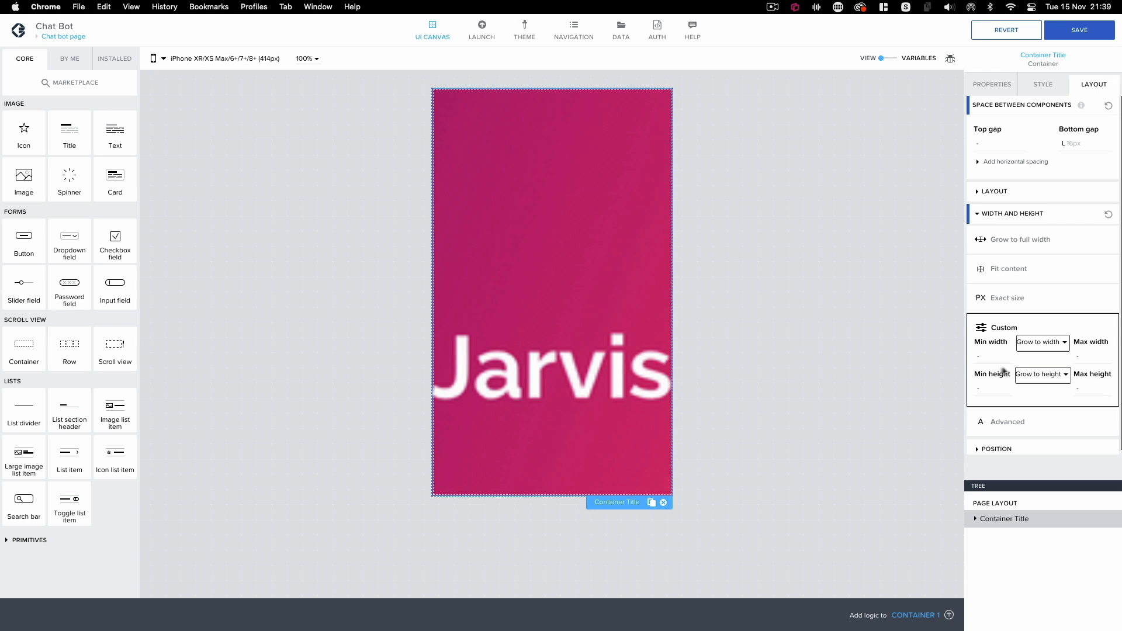
{"action": "left_click", "coordinate": [1044, 377]}
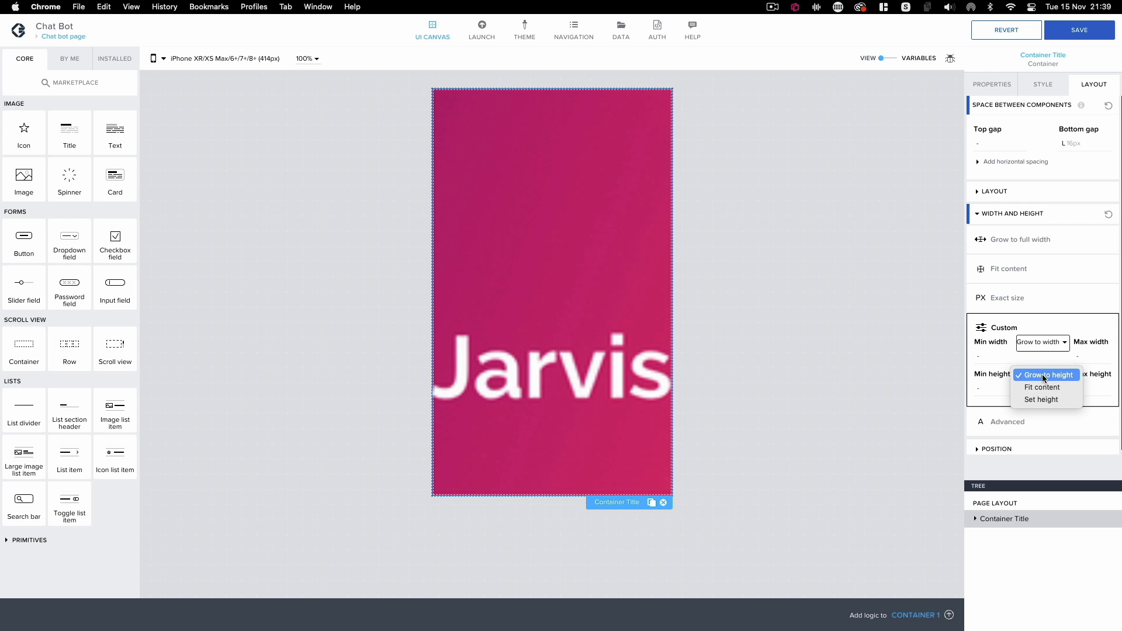
{"action": "left_click", "coordinate": [1043, 399]}
{"action": "left_click", "coordinate": [1035, 392]}
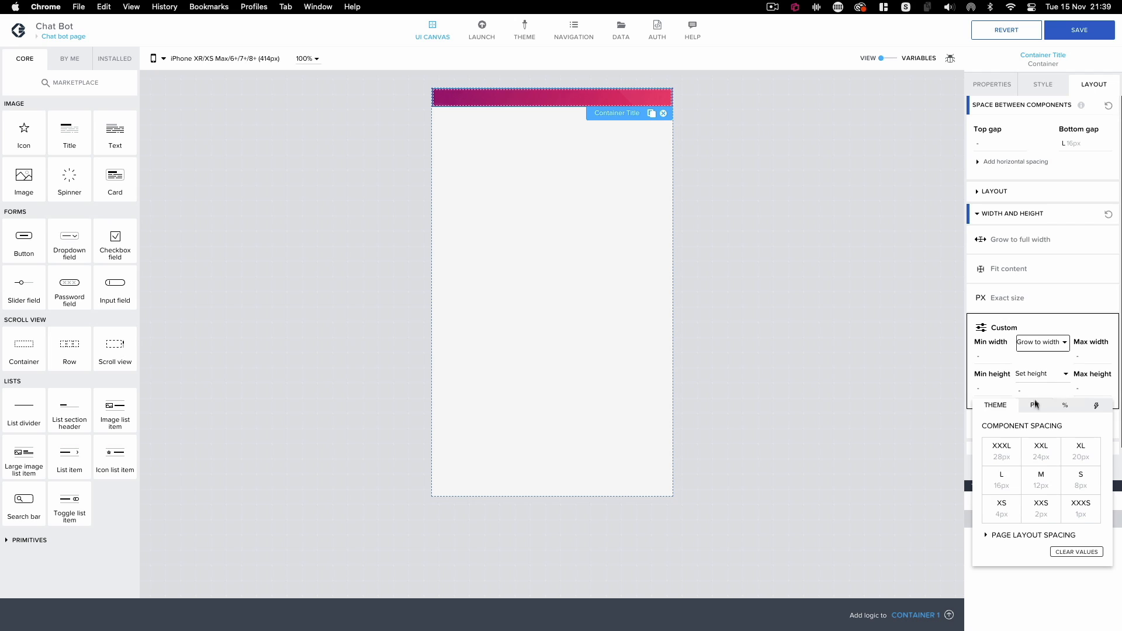
{"action": "left_click", "coordinate": [1036, 410]}
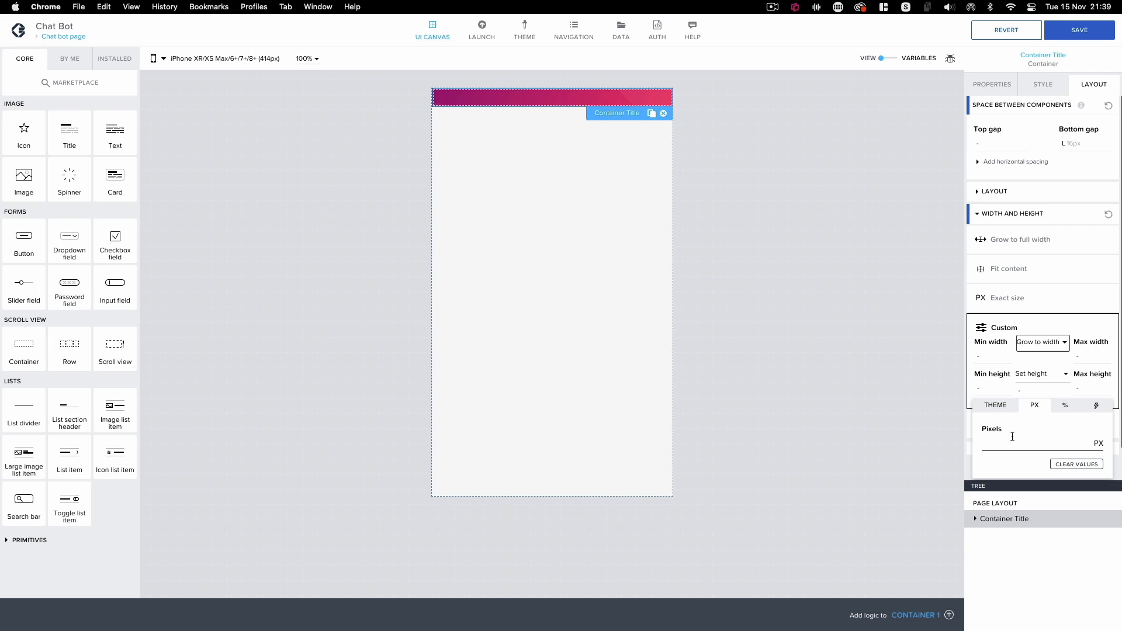
{"action": "type", "text": "140"}
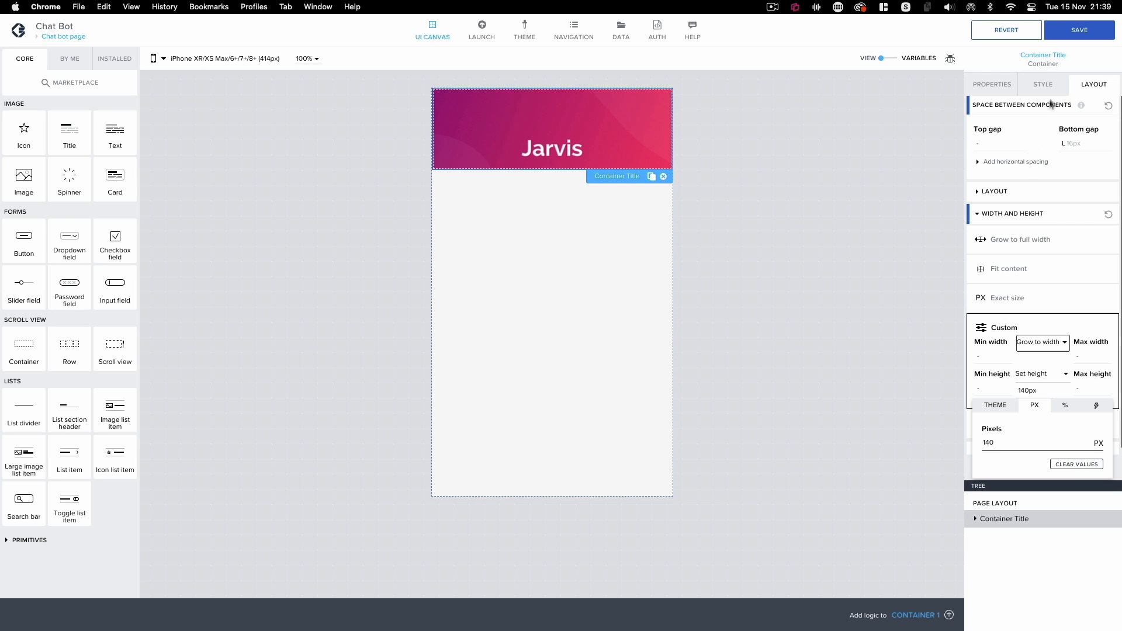
{"action": "left_click", "coordinate": [1086, 38]}
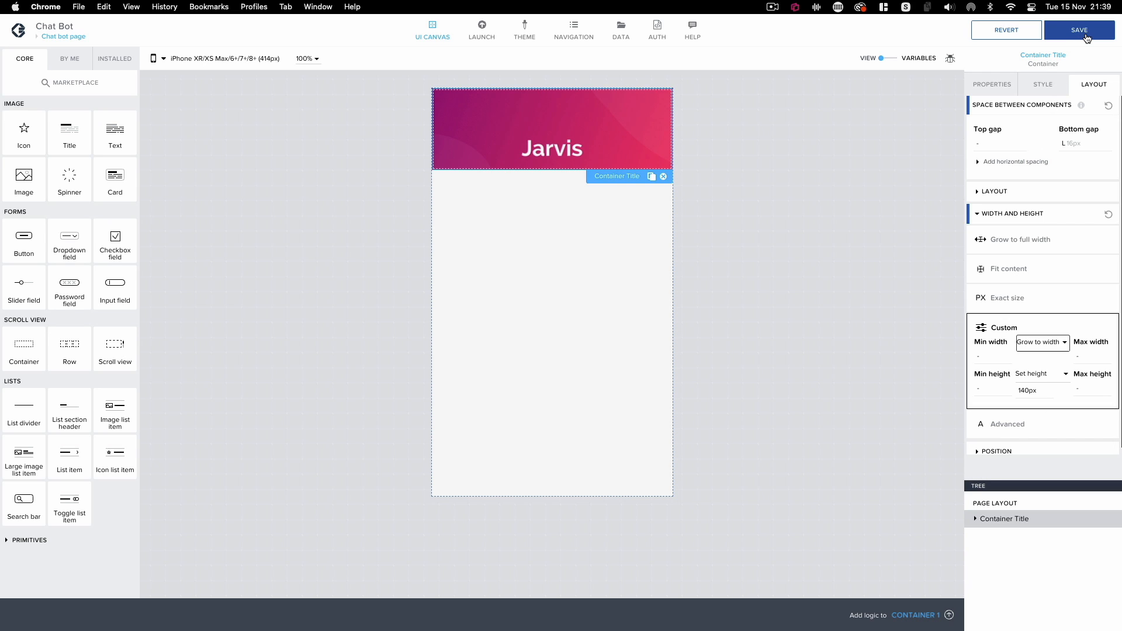
{"action": "left_click", "coordinate": [1087, 37]}
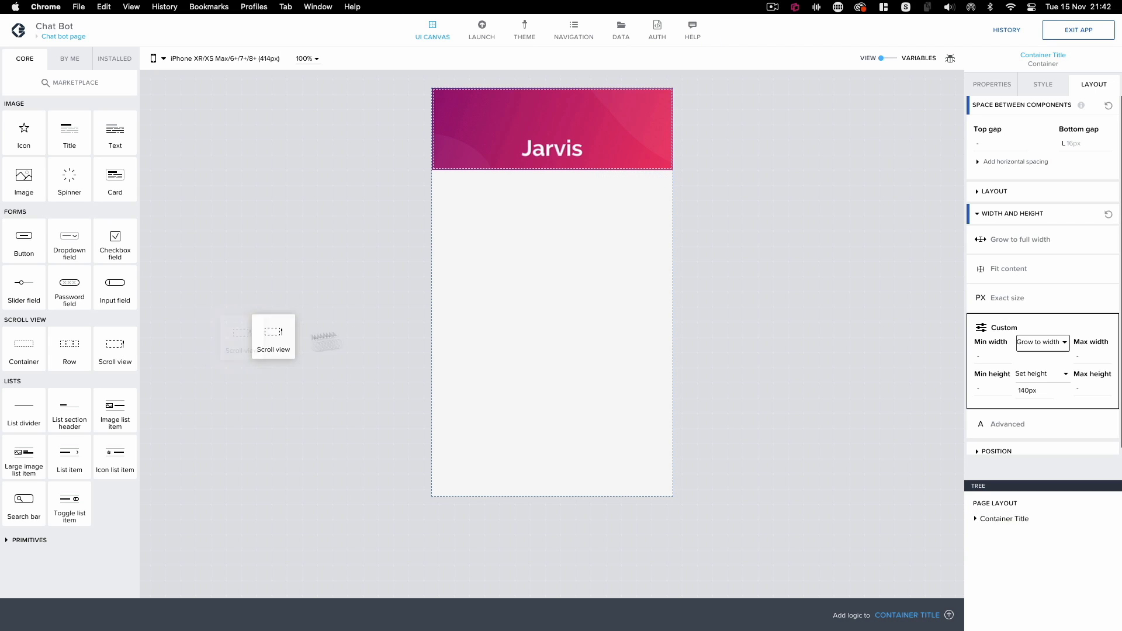
- Add a scroll view below the Jarvis banner and set its component display name to Scroll view Message
{"action": "left_click_drag", "start_coordinate": [275, 338], "coordinate": [526, 281]}
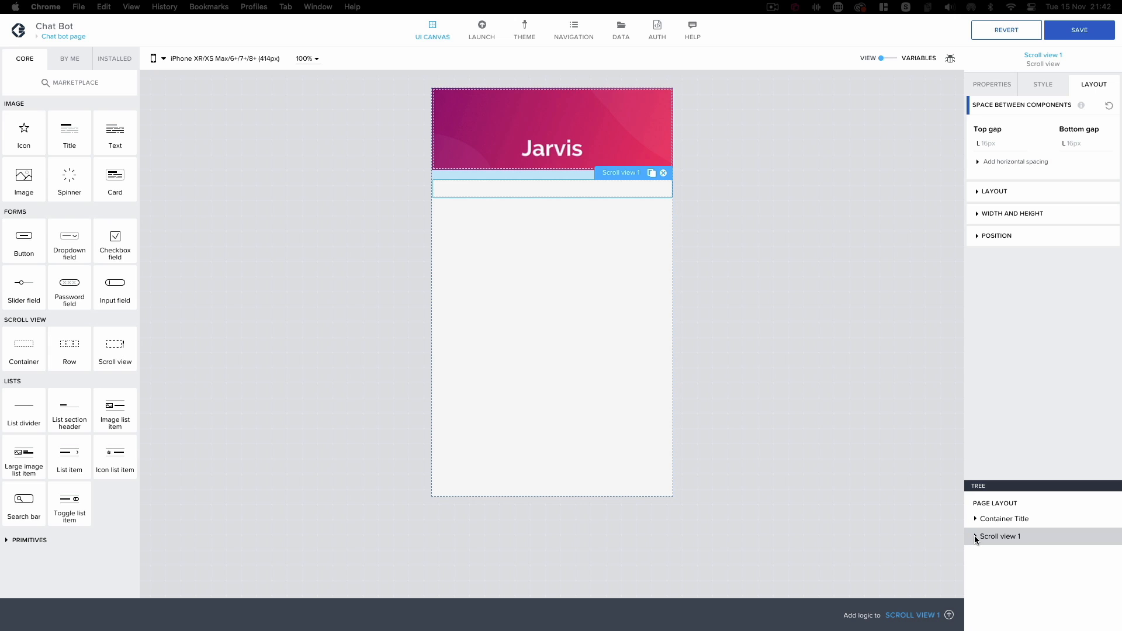
{"action": "mouse_move", "coordinate": [450, 4]}
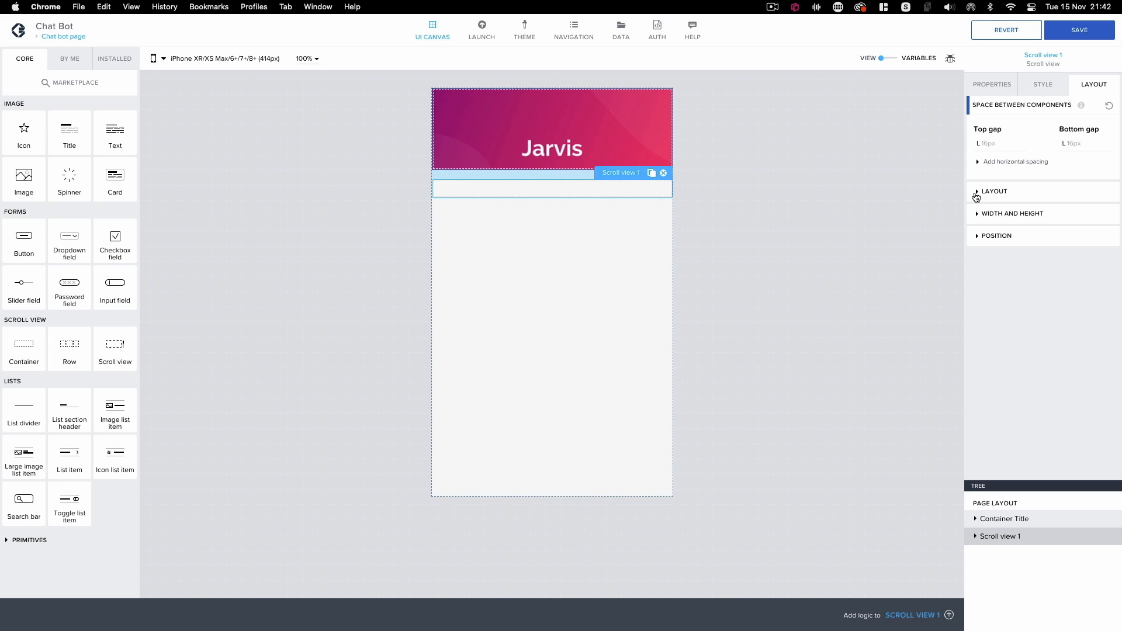
{"action": "left_click", "coordinate": [992, 87]}
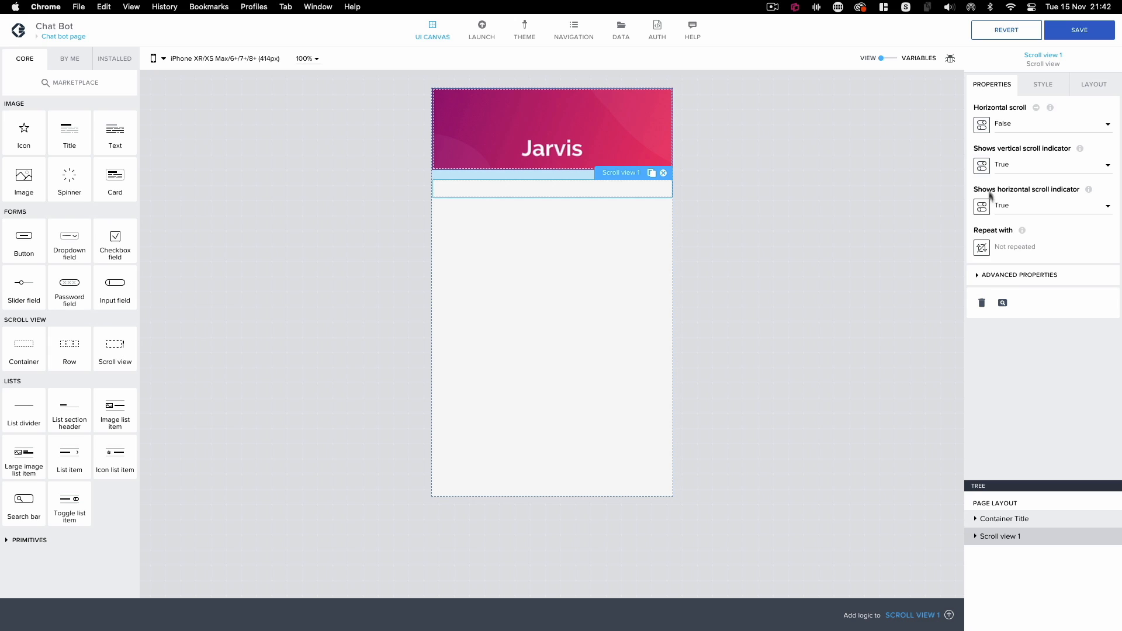
{"action": "left_click", "coordinate": [985, 281]}
{"action": "left_click", "coordinate": [1020, 357]}
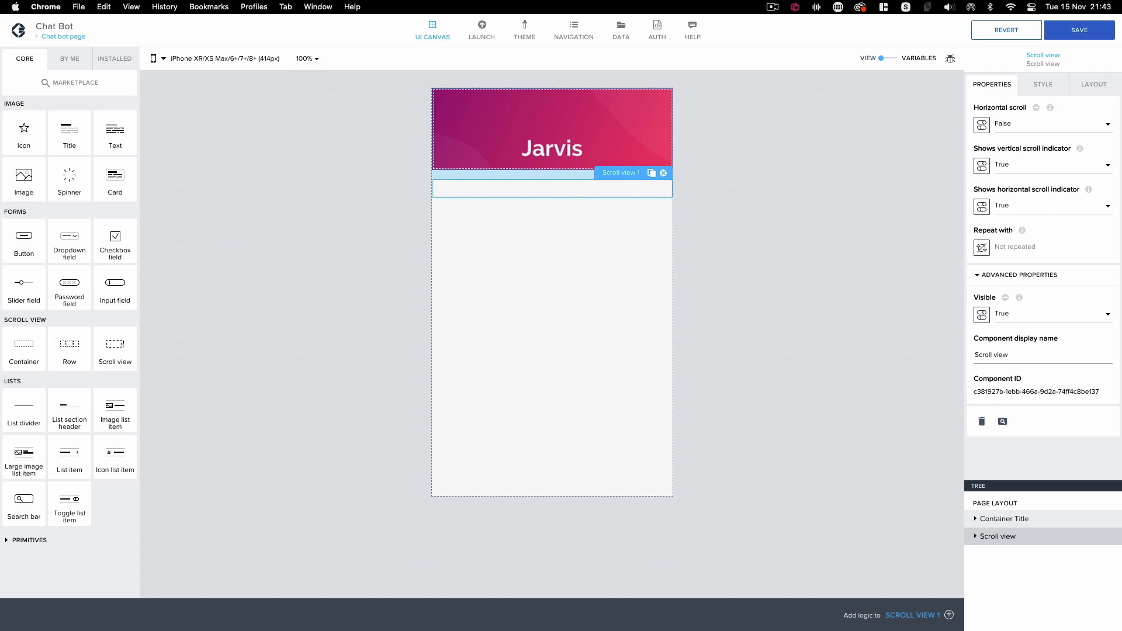
{"action": "type", "text": "Message"}
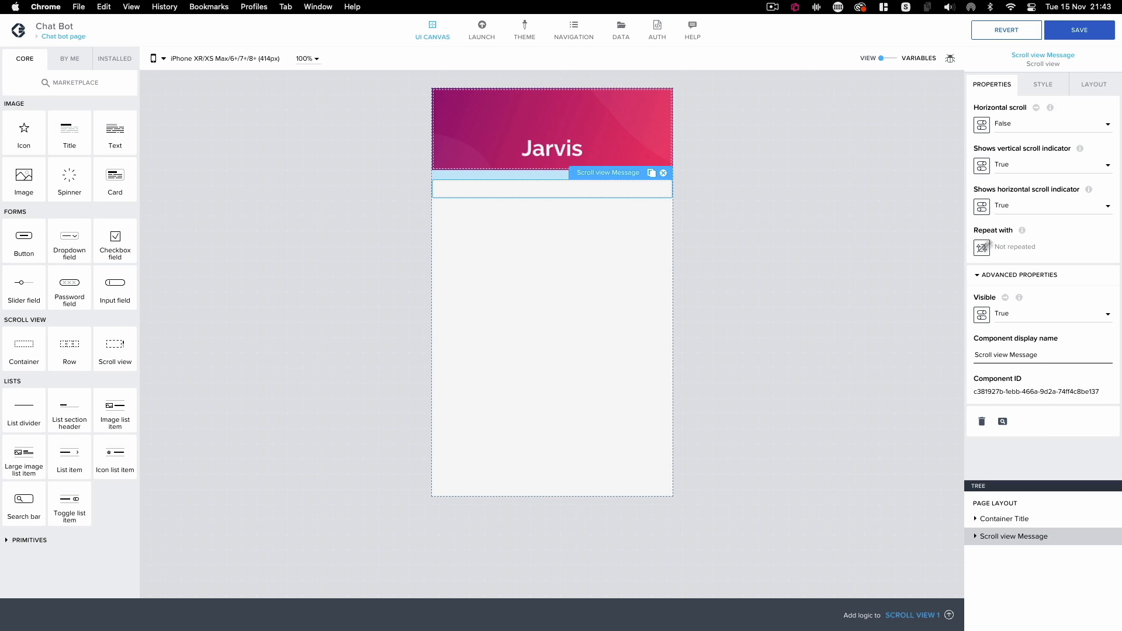
- Give Scroll view Message a custom size that grows to the available width and height
{"action": "left_click", "coordinate": [1090, 85]}
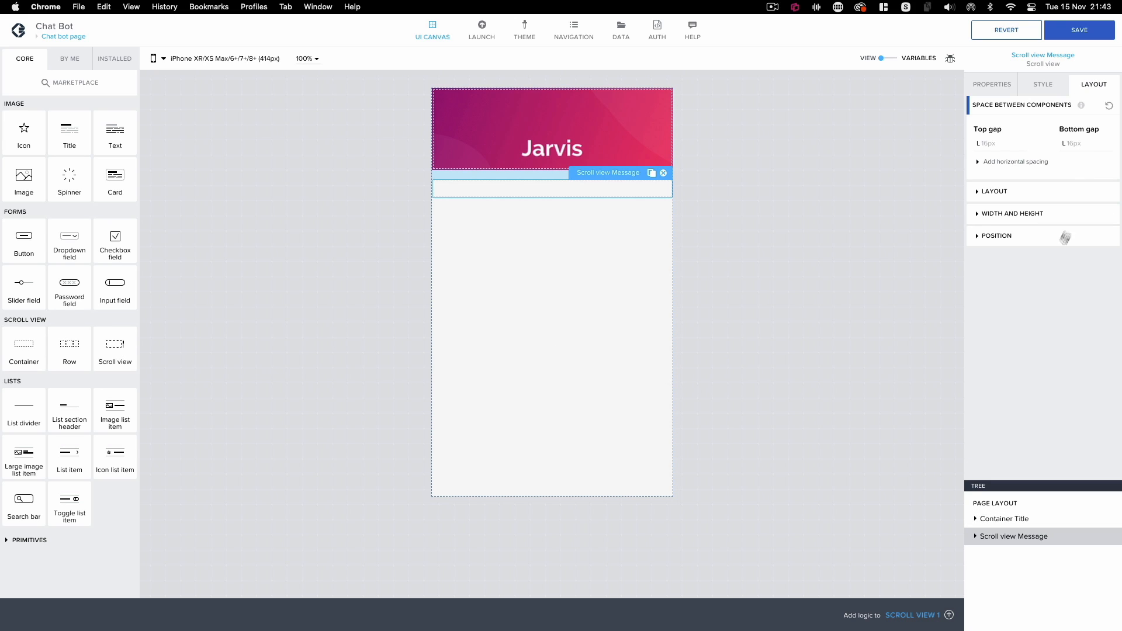
{"action": "left_click", "coordinate": [978, 214]}
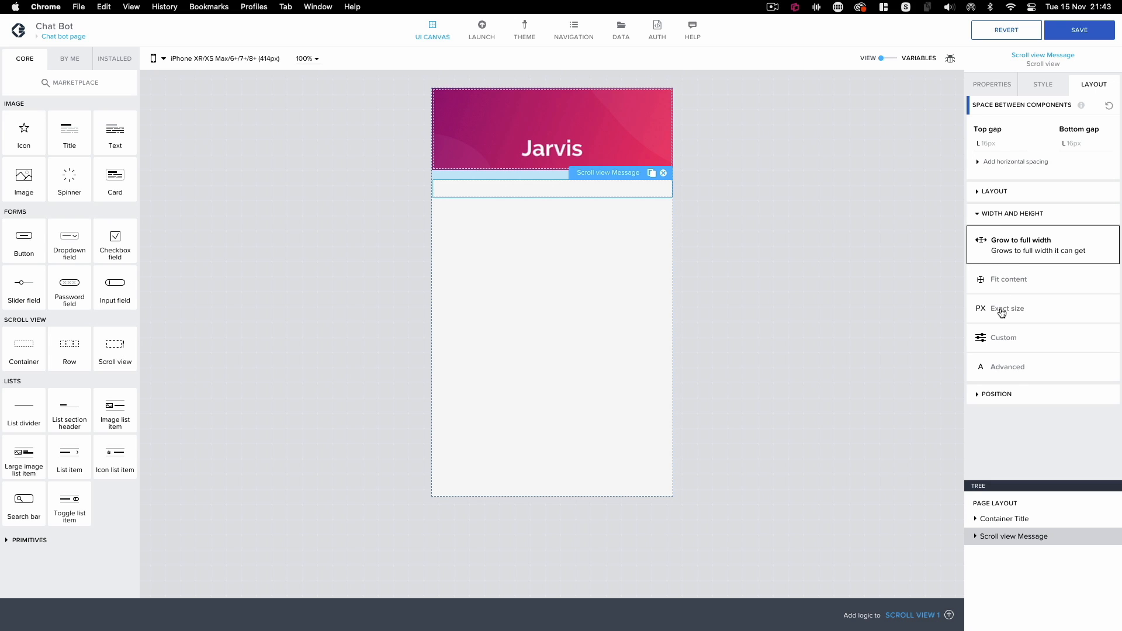
{"action": "left_click", "coordinate": [980, 342]}
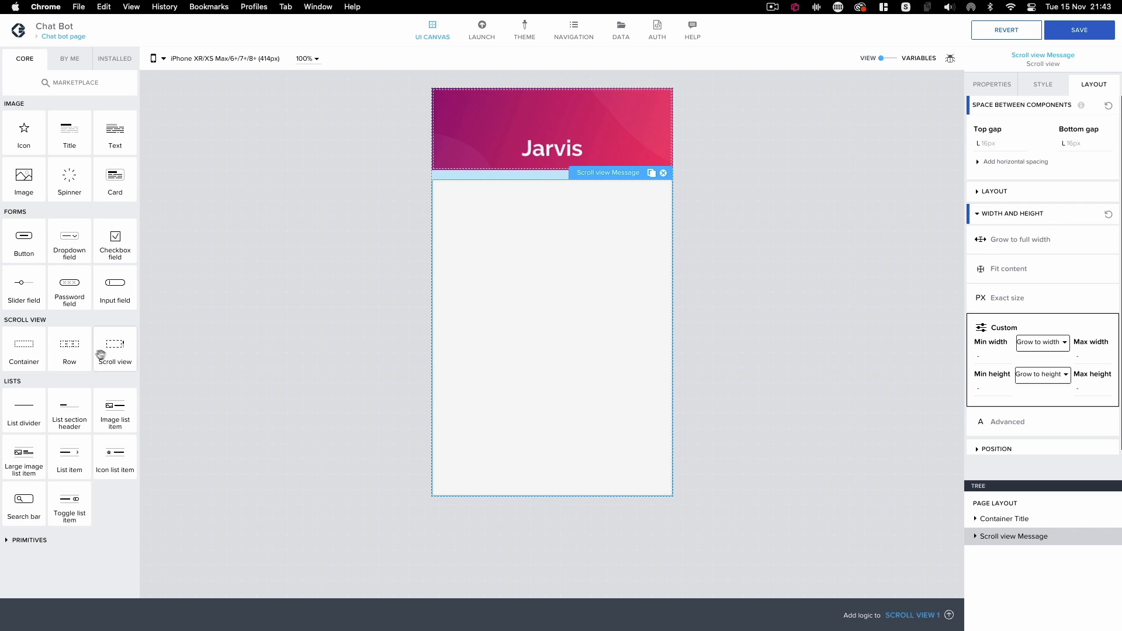
- Add a container named Container Input to the page below Scroll view Message, outside the scroll view, and save the app
{"action": "left_click_drag", "start_coordinate": [26, 351], "coordinate": [613, 470]}
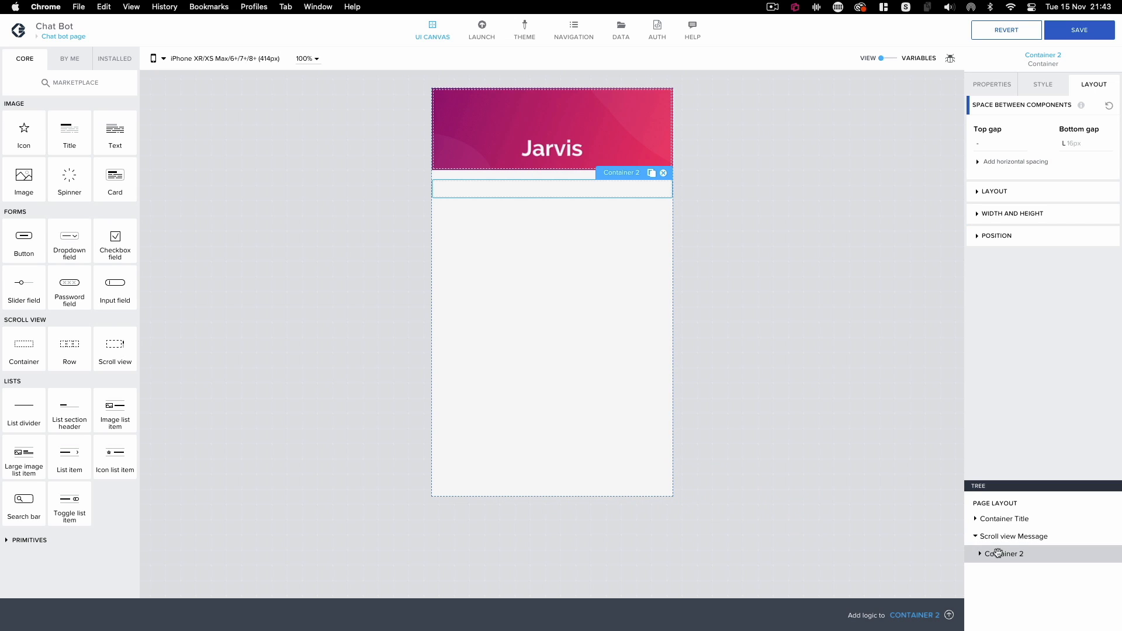
{"action": "mouse_move", "coordinate": [1001, 553]}
{"action": "left_mouse_down"}
{"action": "mouse_move", "coordinate": [1006, 530]}
{"action": "mouse_move", "coordinate": [1002, 553]}
{"action": "left_mouse_up"}
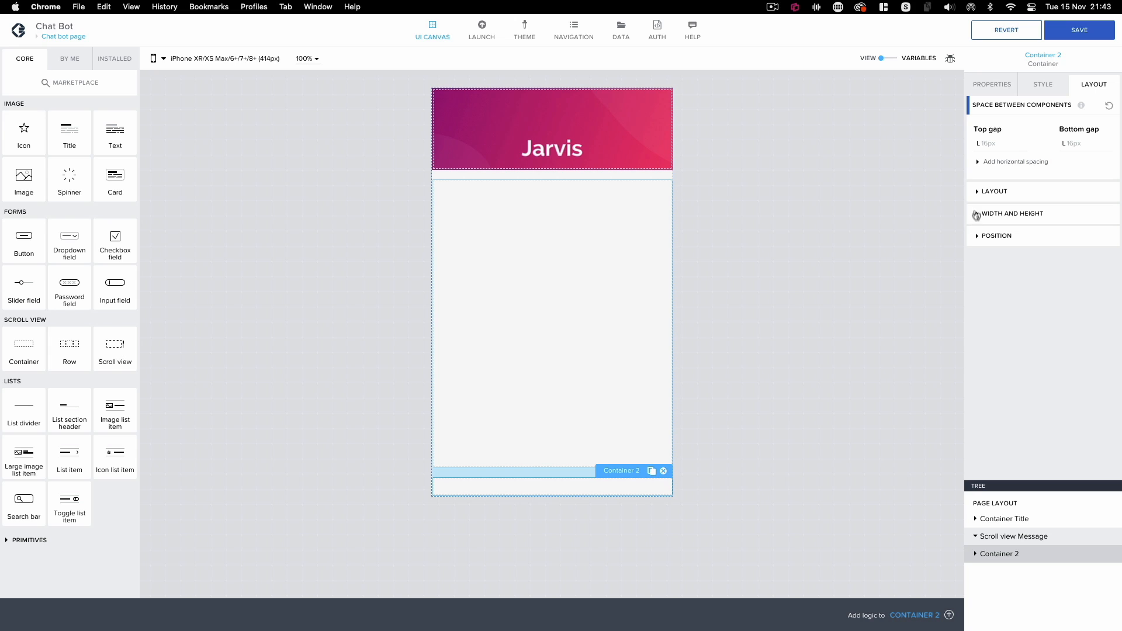
{"action": "left_click", "coordinate": [987, 92]}
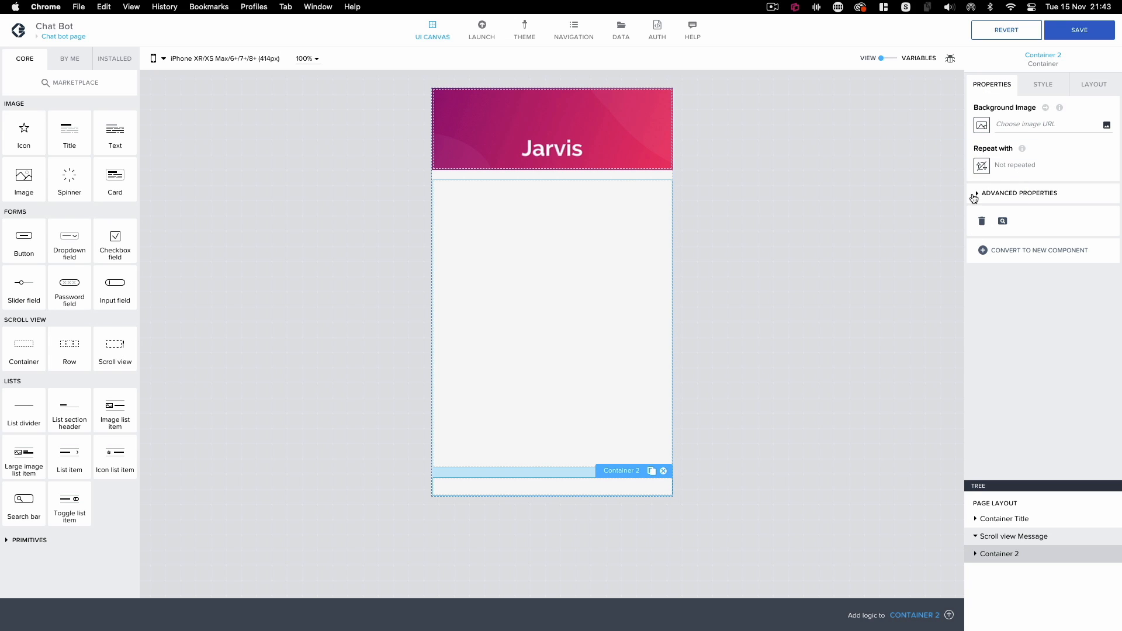
{"action": "left_click", "coordinate": [983, 194]}
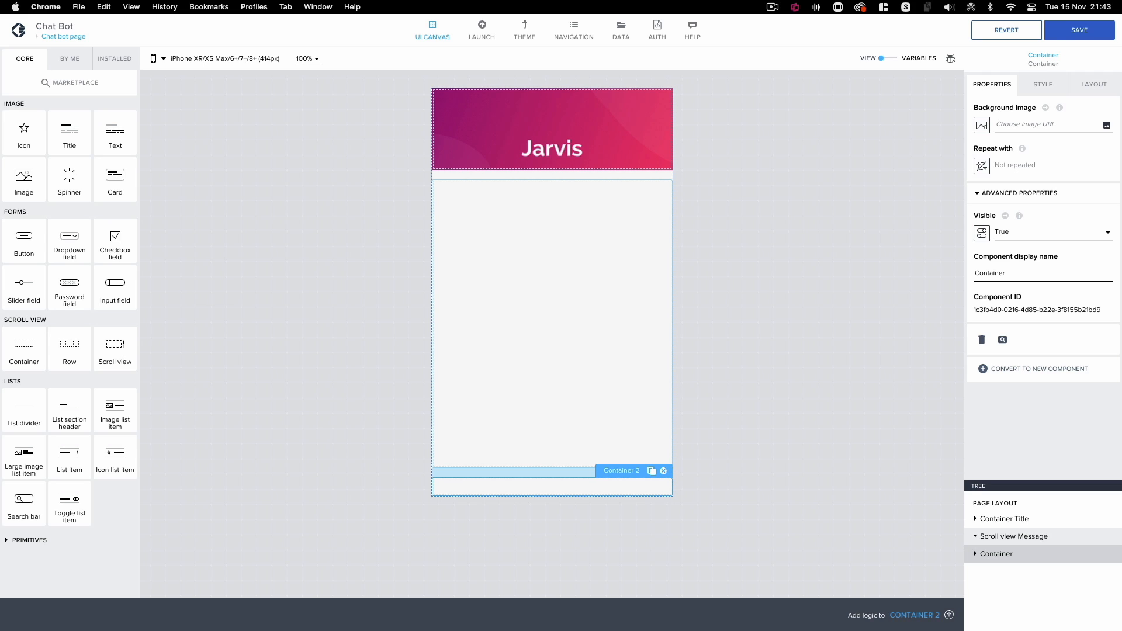
{"action": "type", "text": "ozt"}
{"action": "type", "text": "put"}
{"action": "left_click", "coordinate": [1079, 30]}
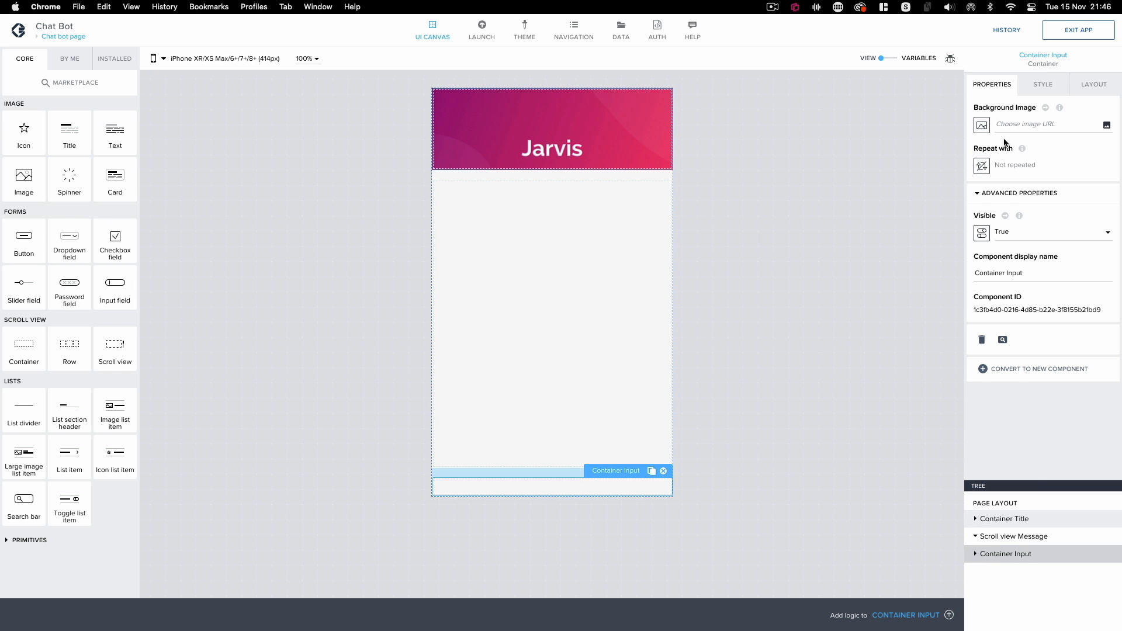
- Set the left and right spacing of Container Input to the theme size L (16px)
{"action": "left_click", "coordinate": [1091, 88]}
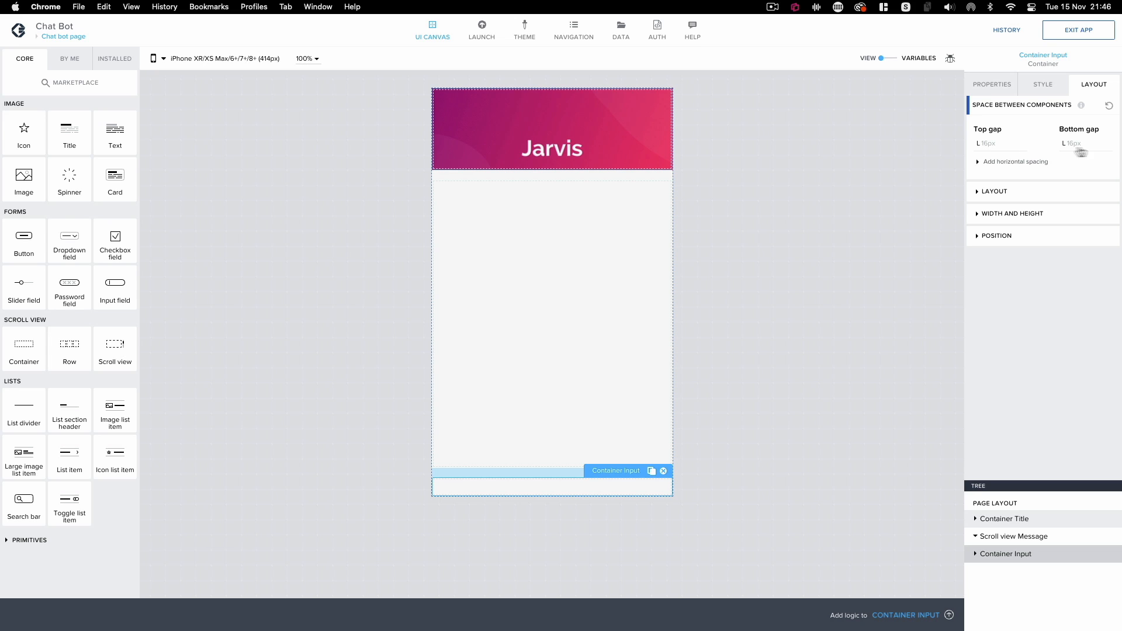
{"action": "left_click", "coordinate": [979, 163]}
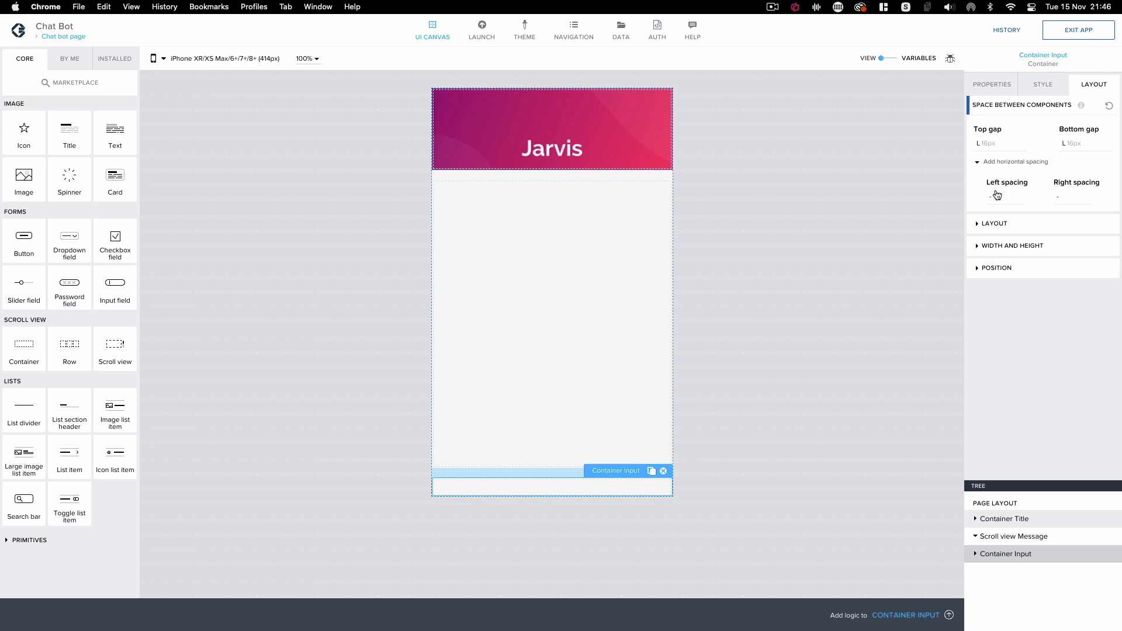
{"action": "left_click", "coordinate": [994, 196]}
{"action": "left_click", "coordinate": [967, 287]}
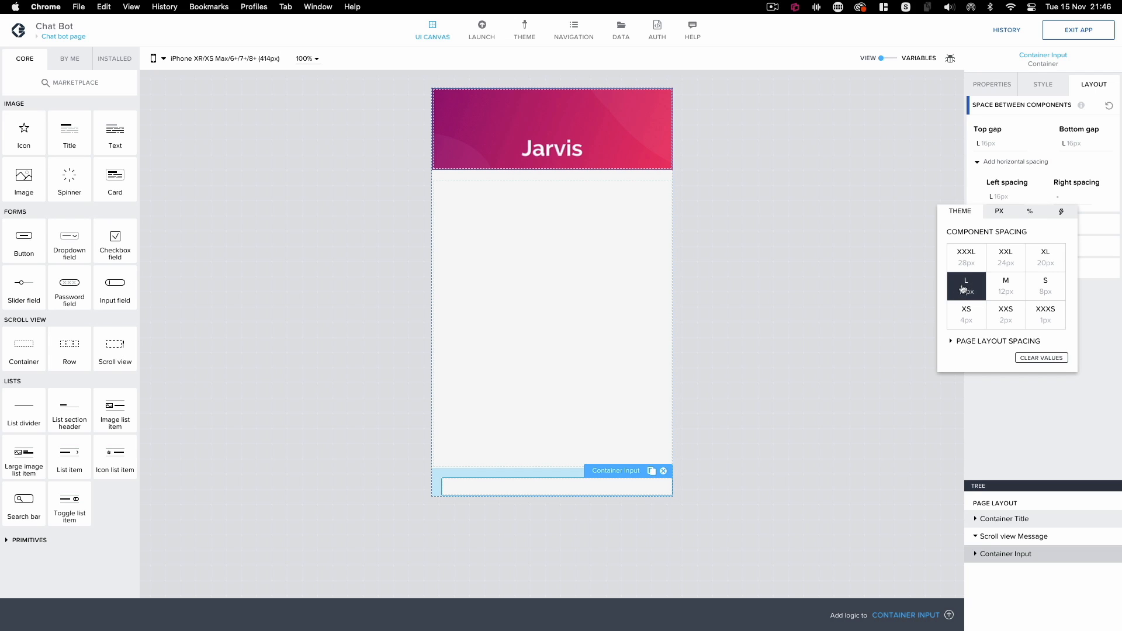
{"action": "left_click", "coordinate": [1063, 202]}
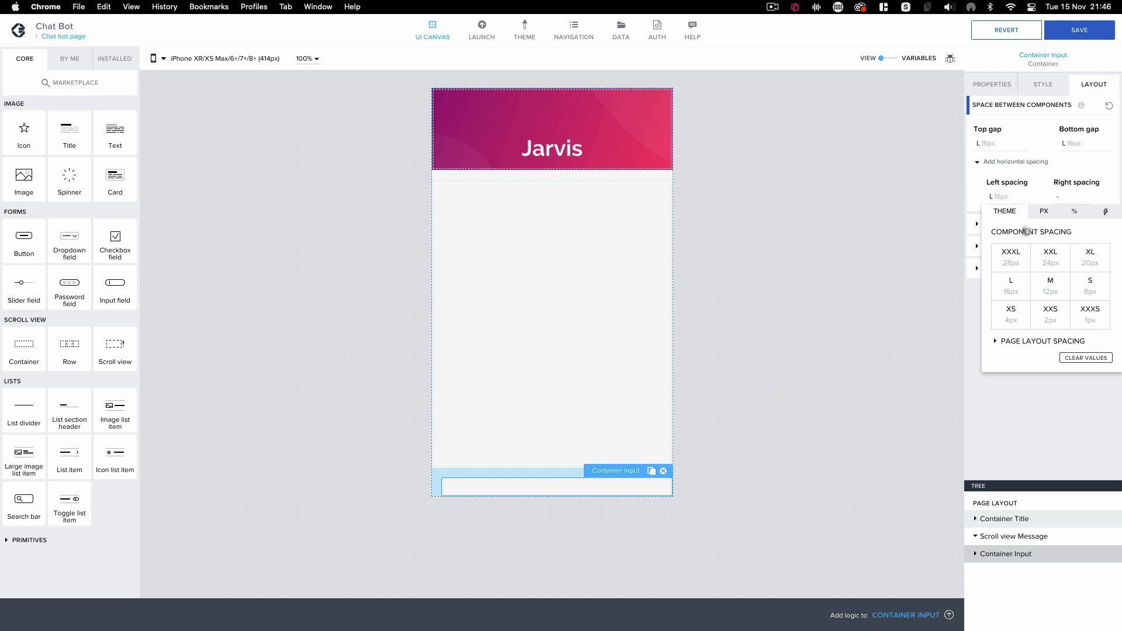
{"action": "left_click", "coordinate": [1009, 284]}
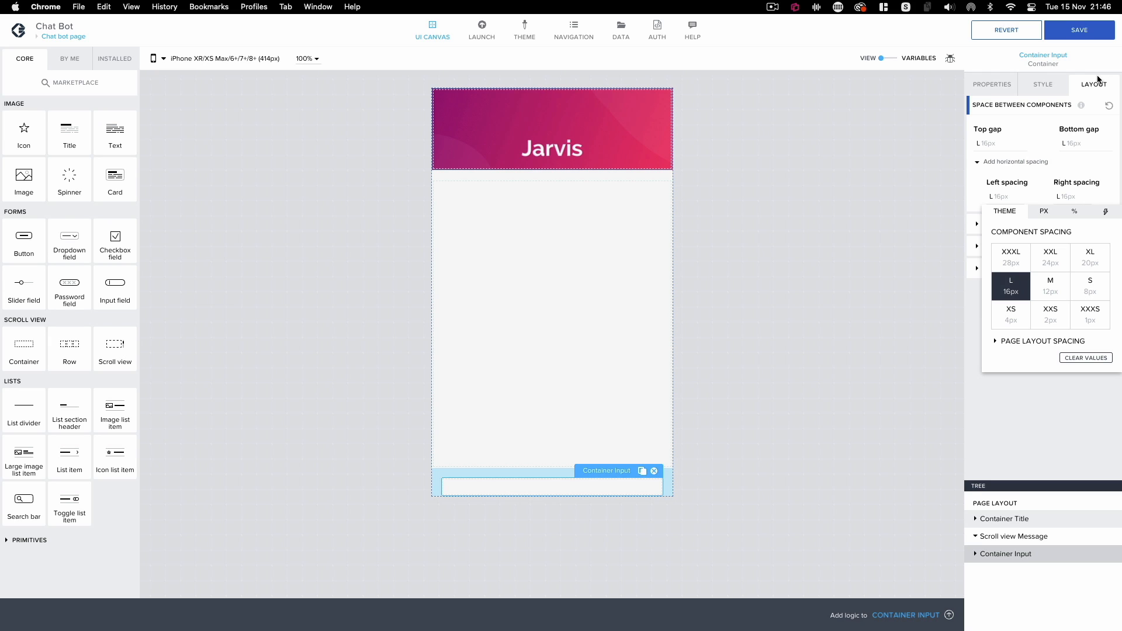
{"action": "left_click", "coordinate": [896, 193]}
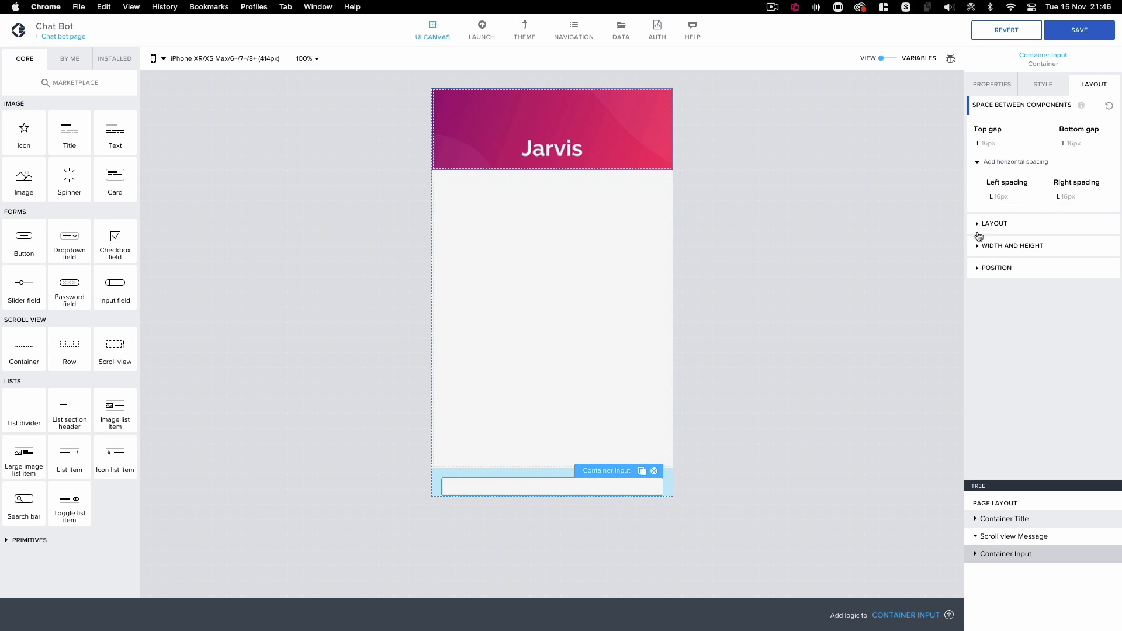
- Switch Container Input to a horizontal layout with its components aligned to the middle
{"action": "left_click", "coordinate": [979, 229]}
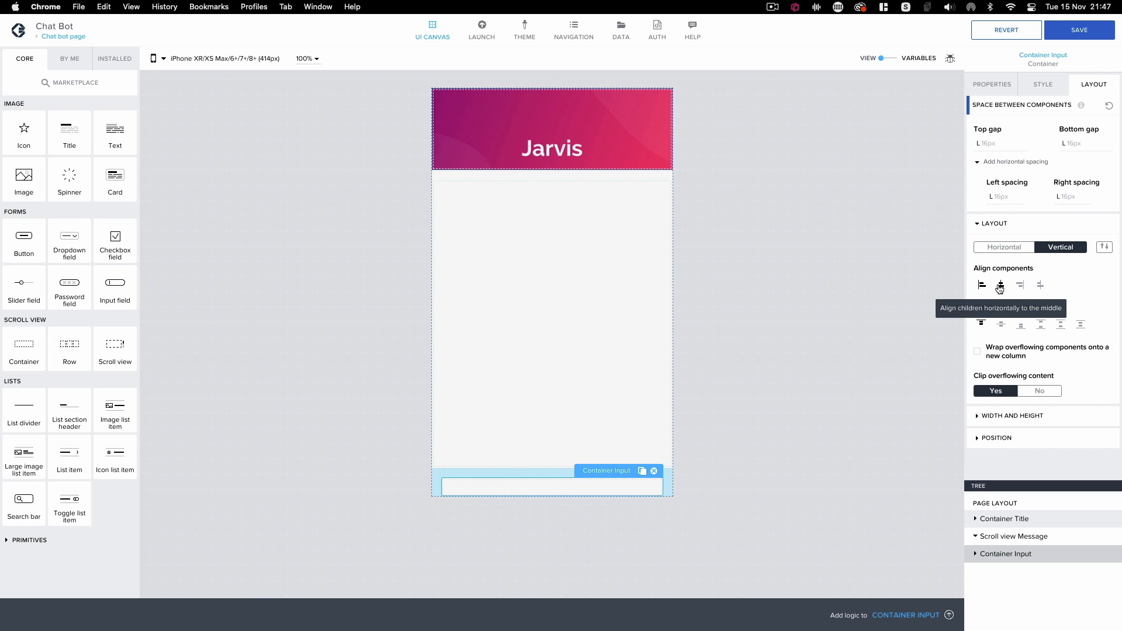
{"action": "left_click", "coordinate": [1013, 250]}
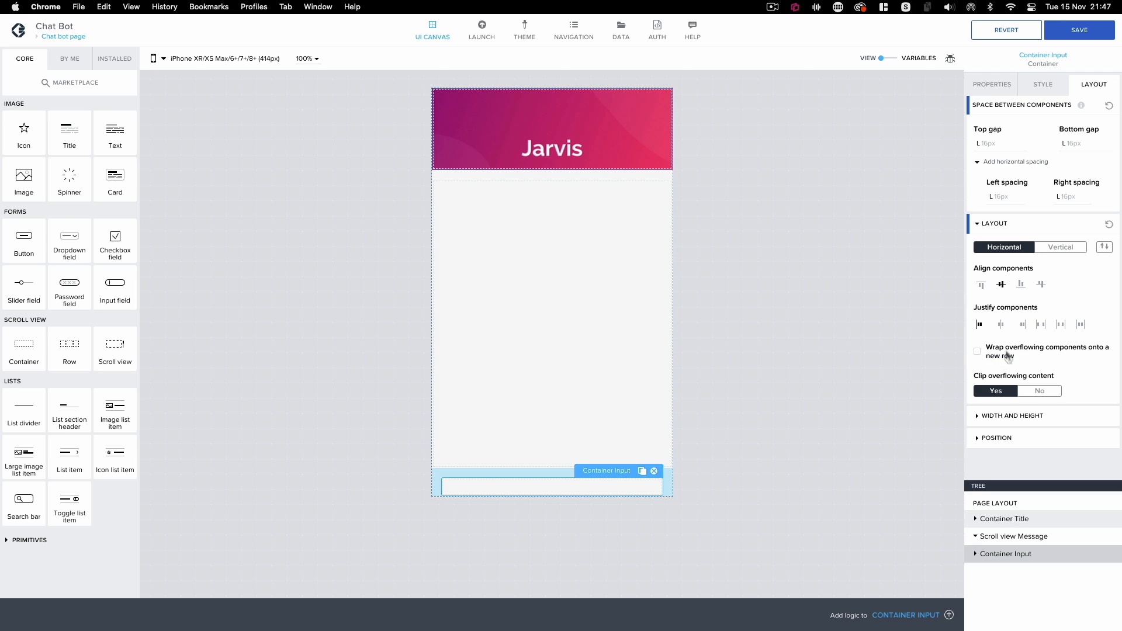
{"action": "left_click", "coordinate": [976, 419]}
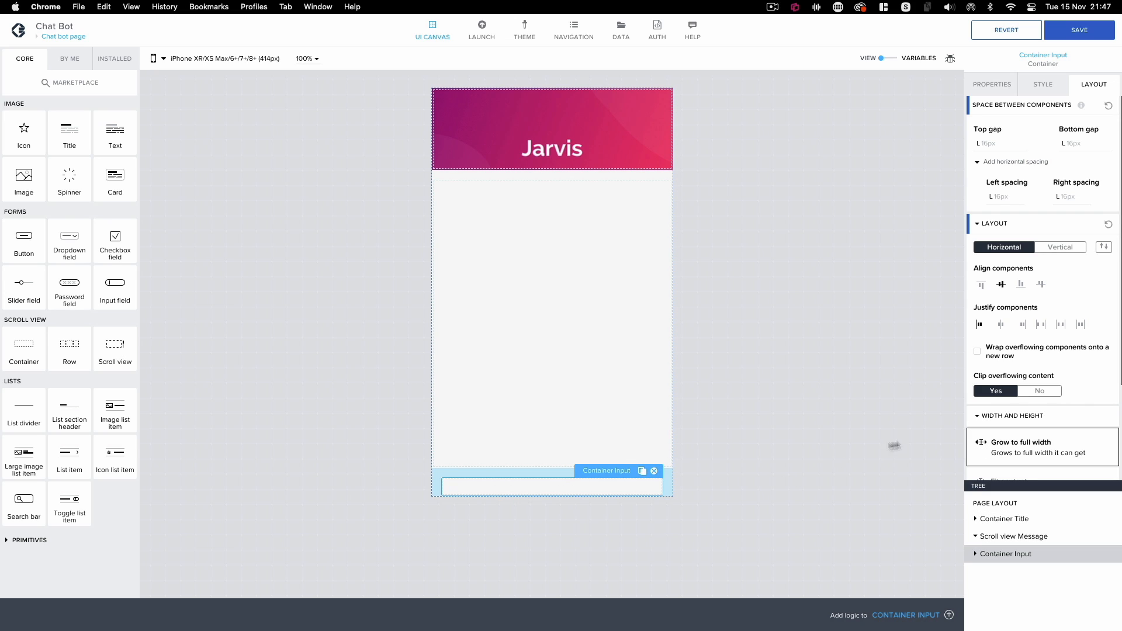
{"action": "left_click", "coordinate": [976, 418]}
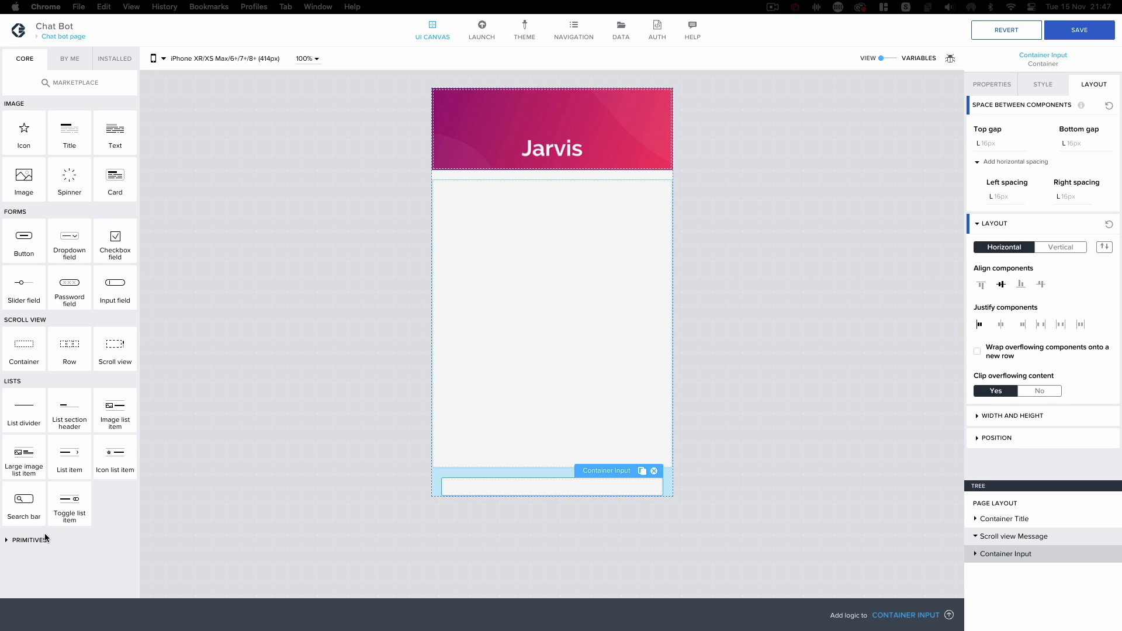
- Add a container inside Container Input and set its component display name to Container Search Box
{"action": "left_click_drag", "start_coordinate": [25, 352], "coordinate": [984, 556]}
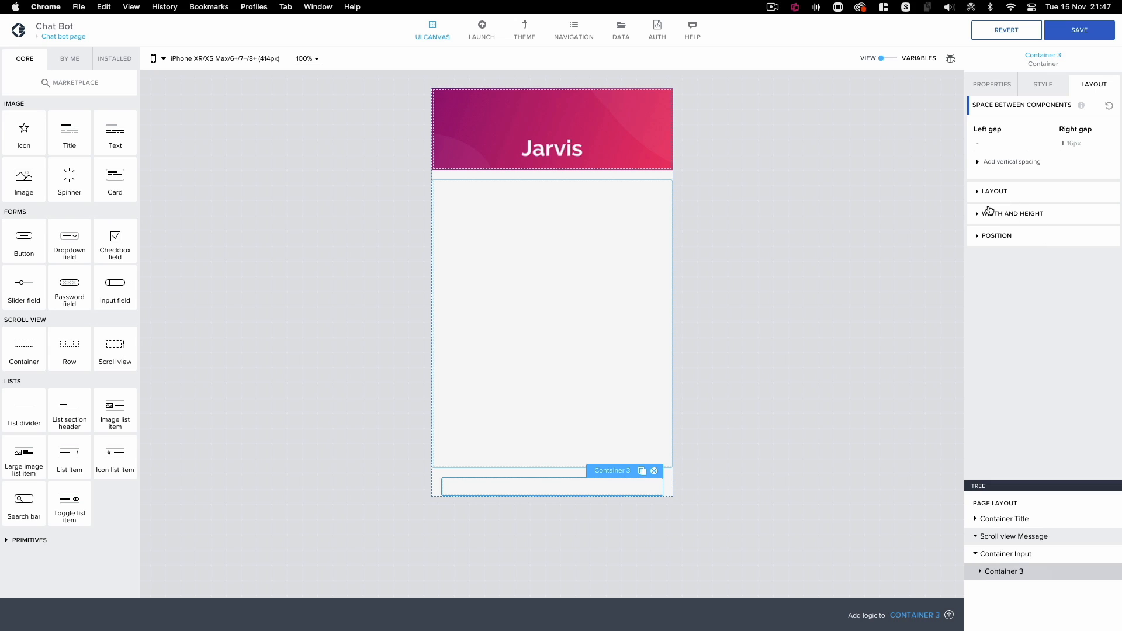
{"action": "left_click", "coordinate": [992, 89]}
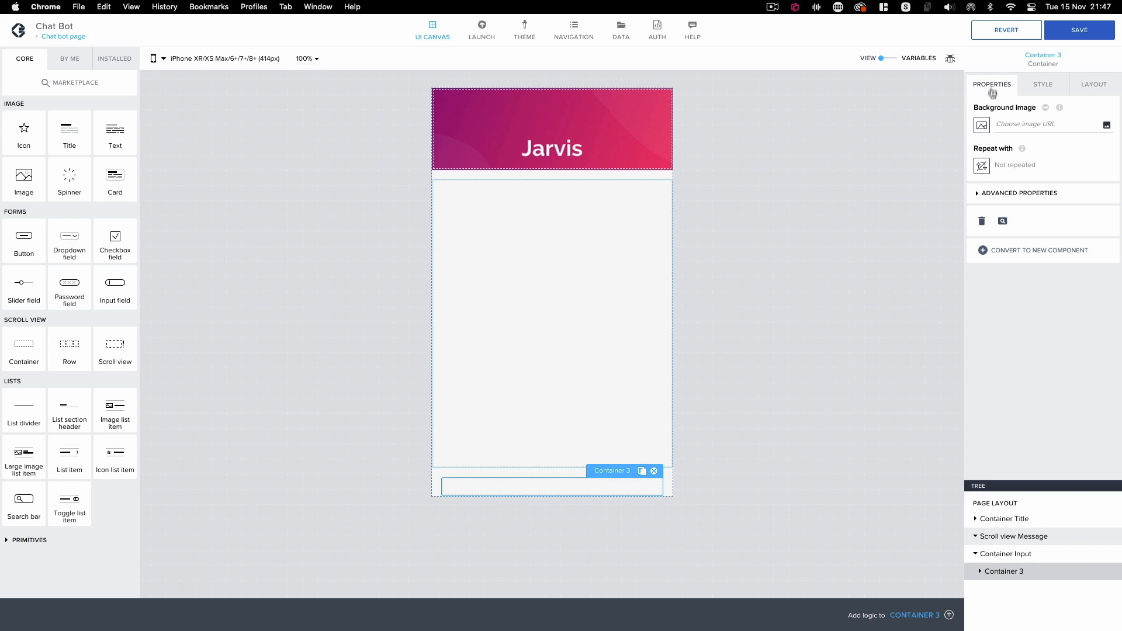
{"action": "left_click", "coordinate": [988, 193]}
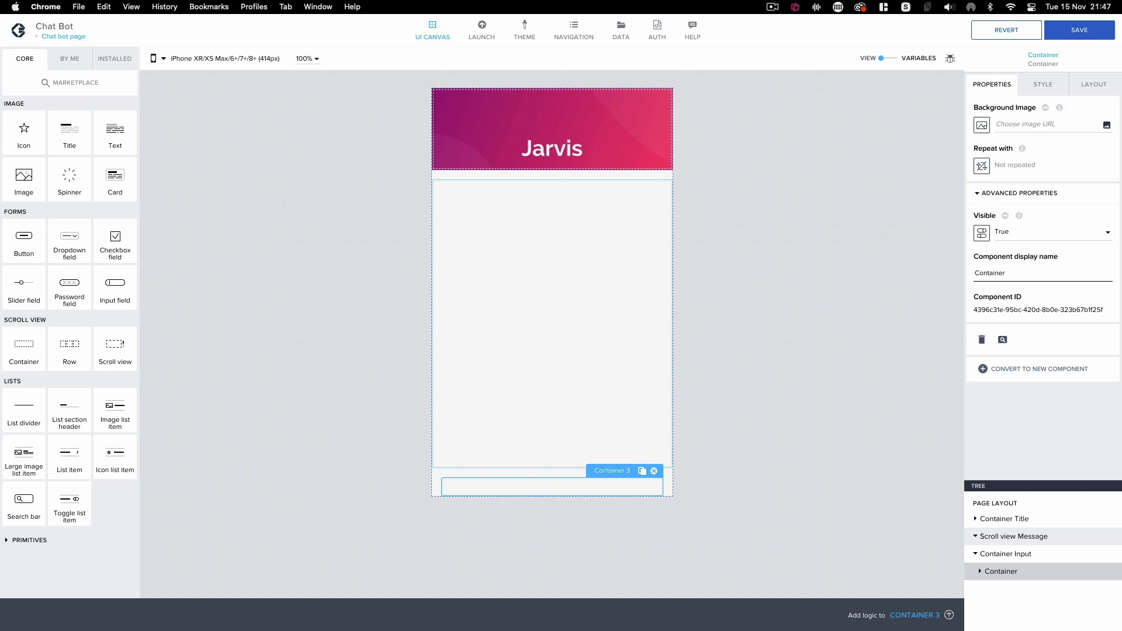
{"action": "type", "text": "Search Bo"}
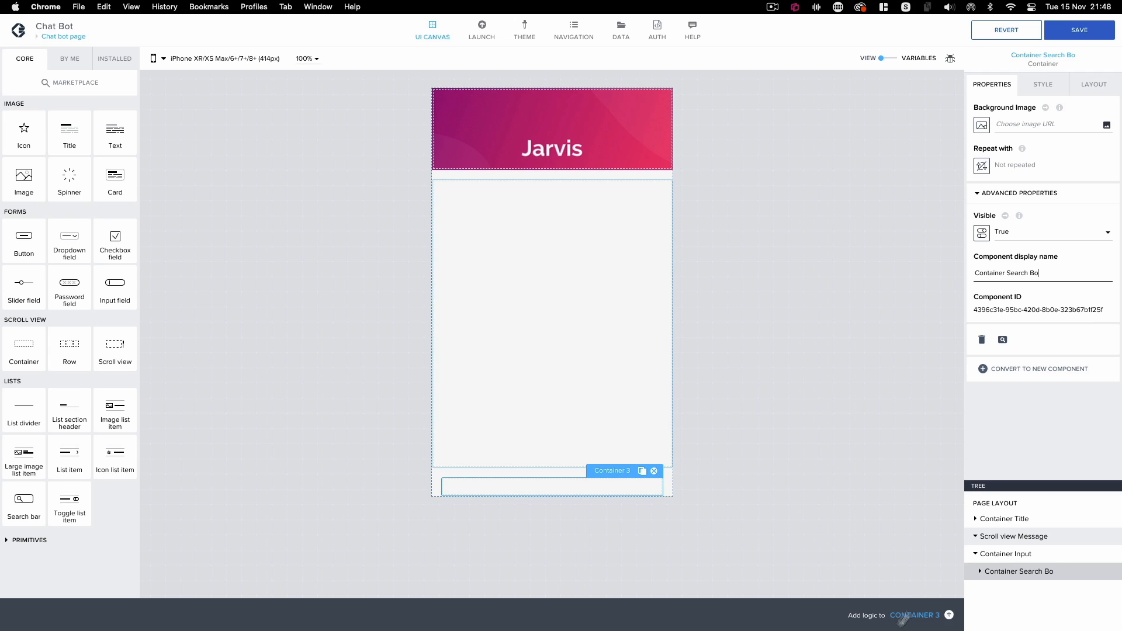
{"action": "left_click", "coordinate": [1041, 273]}
{"action": "type", "text": "x"}
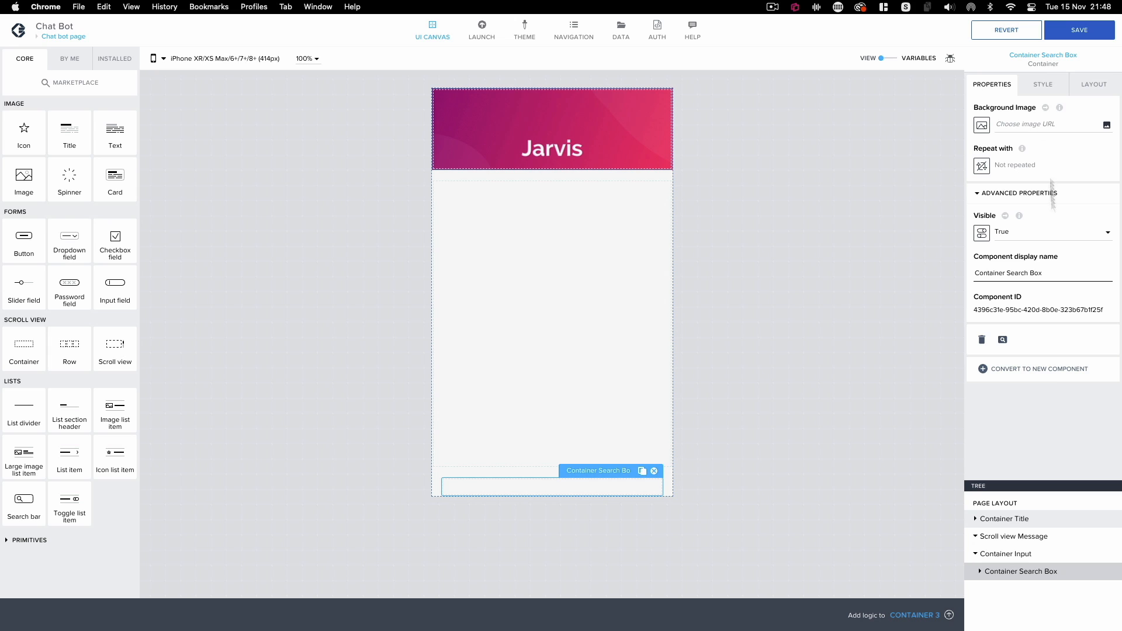
- Set the bottom spacing of Container Search Box to the theme size XXXL (28px)
{"action": "left_click", "coordinate": [1084, 86]}
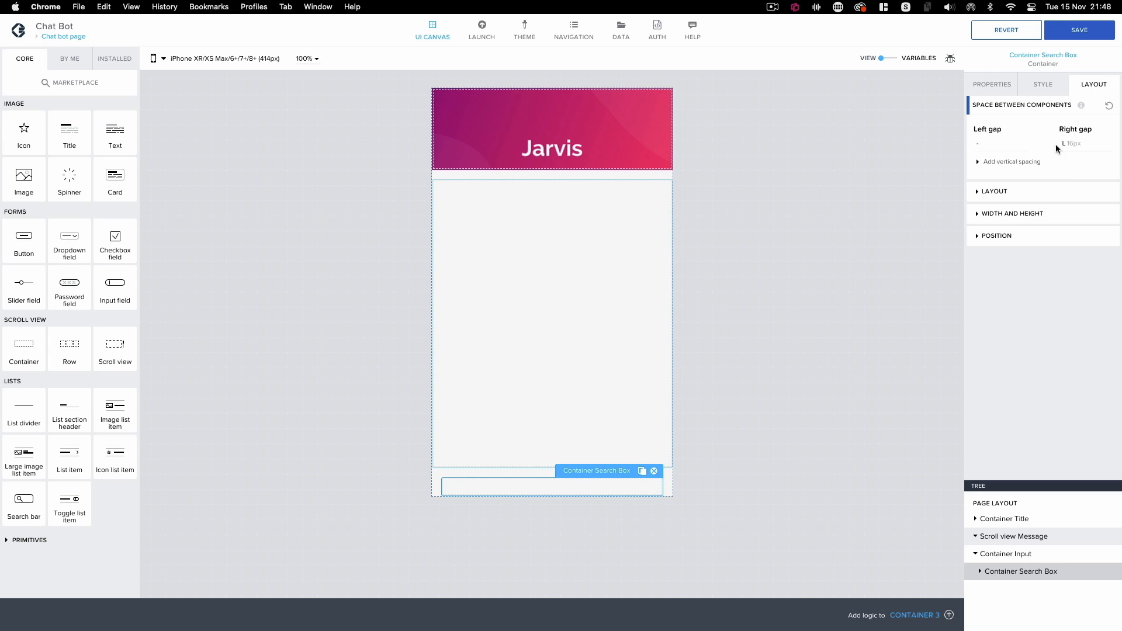
{"action": "left_click", "coordinate": [989, 167]}
{"action": "left_click", "coordinate": [1054, 197]}
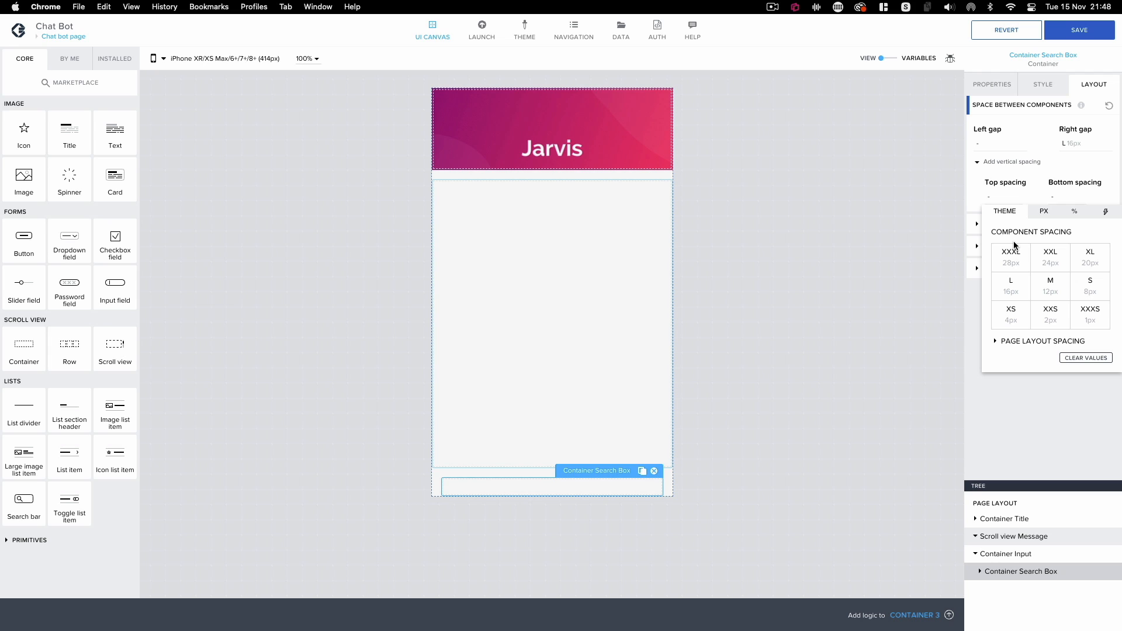
{"action": "left_click", "coordinate": [1012, 258]}
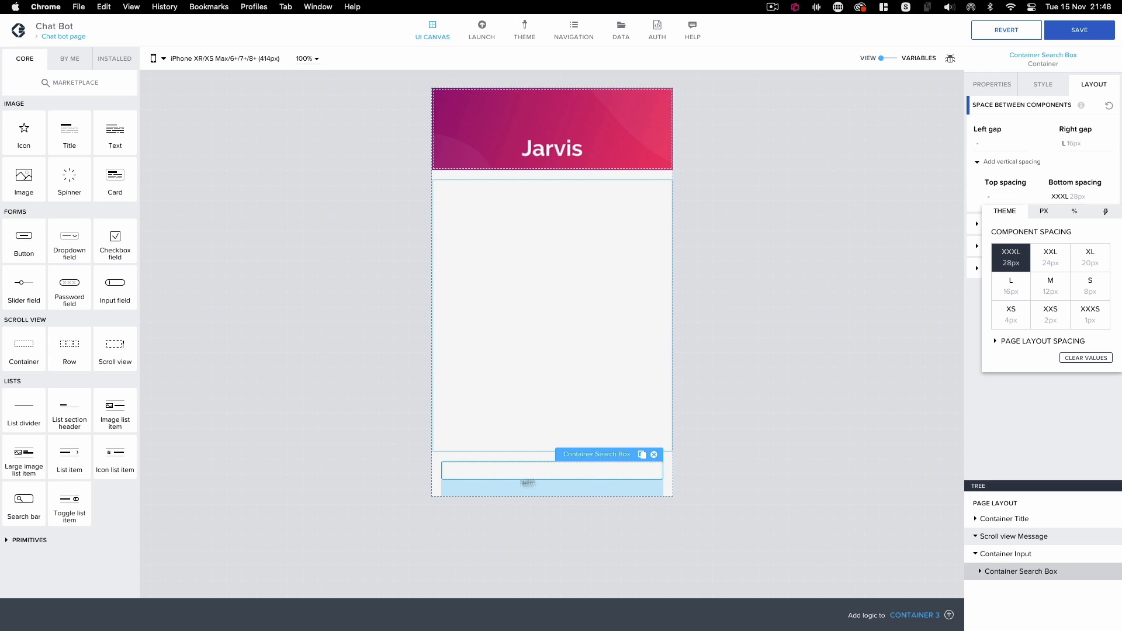
{"action": "left_click", "coordinate": [962, 409]}
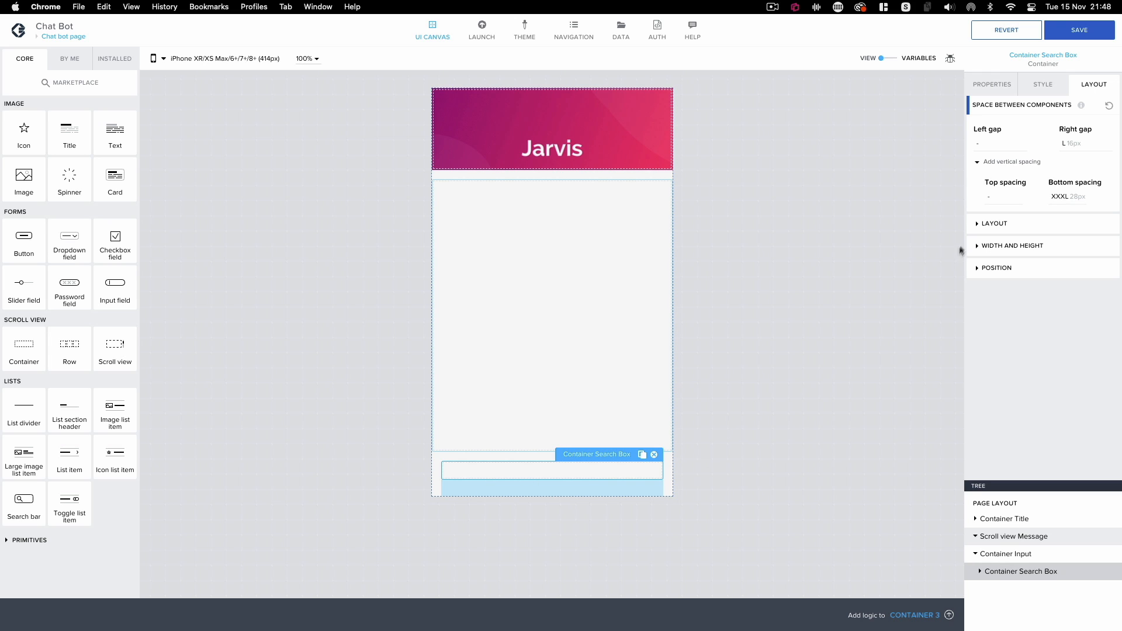
- Switch Container Search Box to a horizontal layout with components aligned to the middle, then save the app
{"action": "left_click", "coordinate": [980, 224]}
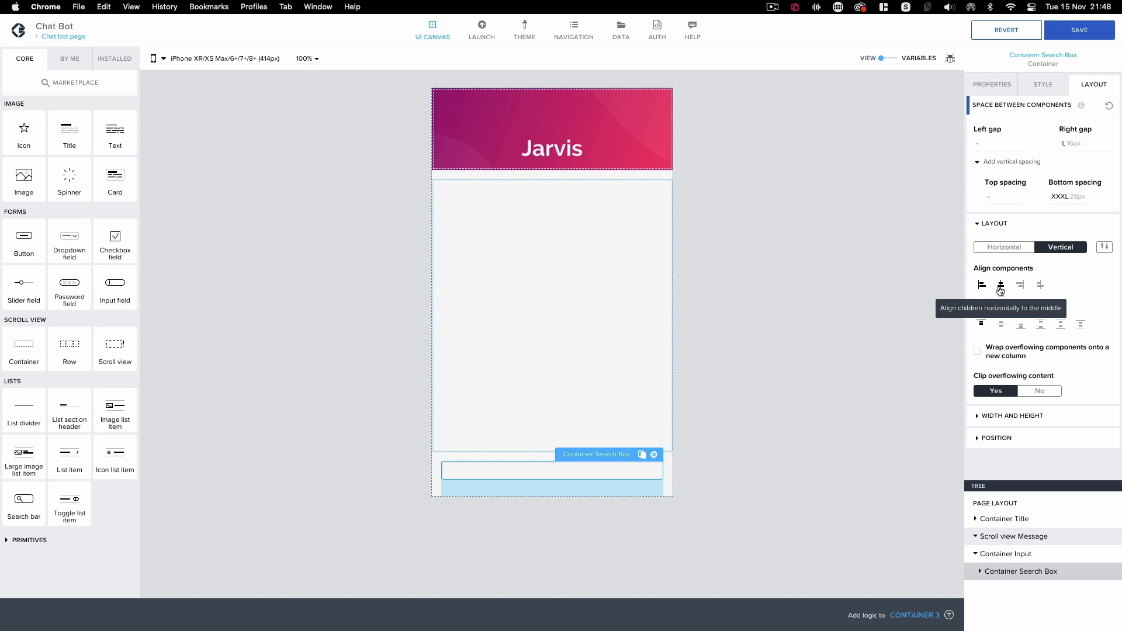
{"action": "left_click", "coordinate": [1004, 248]}
{"action": "left_click", "coordinate": [1001, 285]}
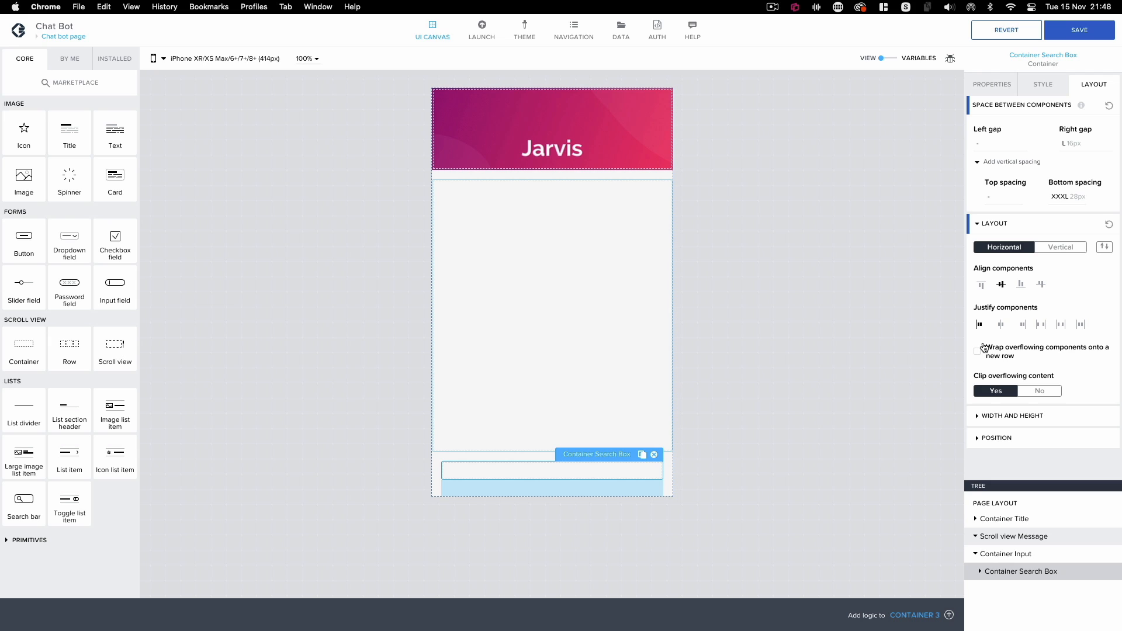
{"action": "left_click", "coordinate": [979, 226]}
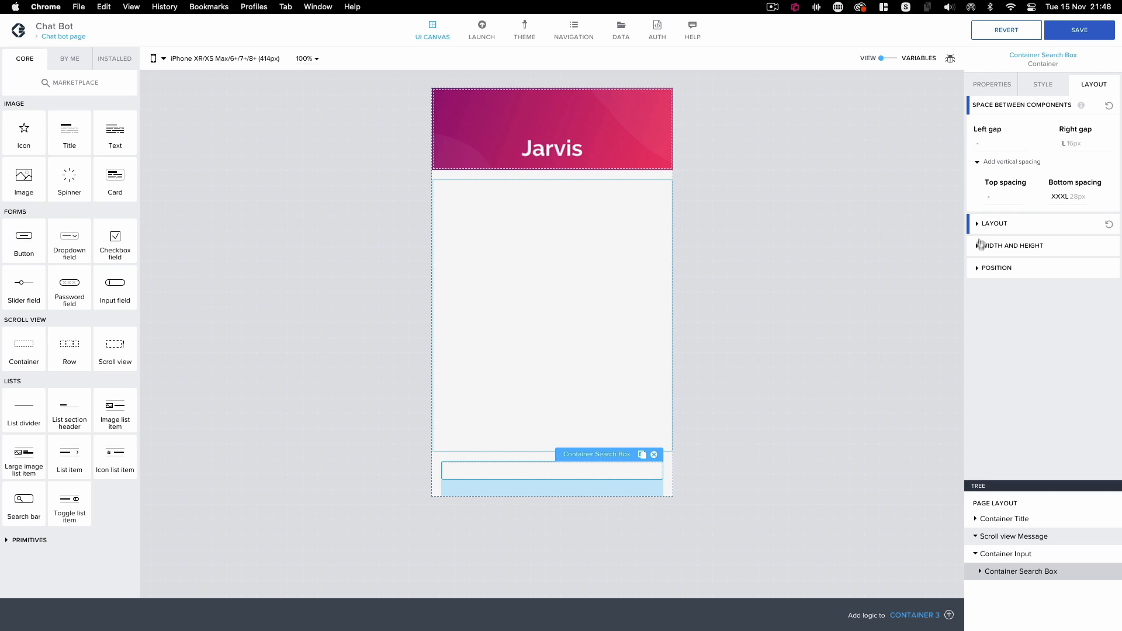
{"action": "left_click", "coordinate": [984, 246]}
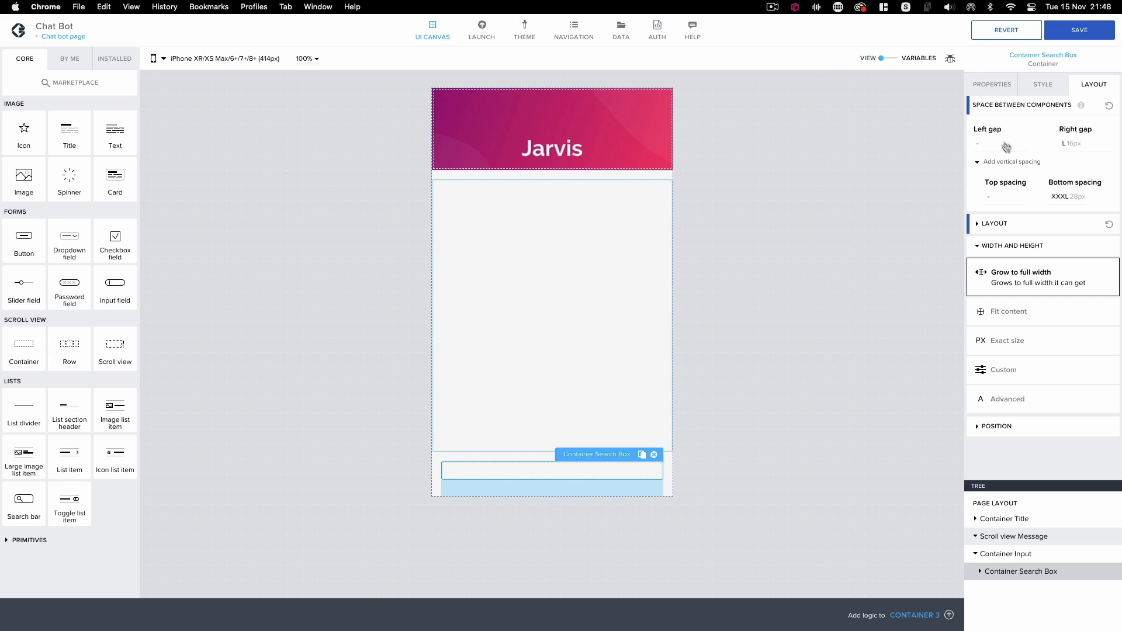
{"action": "left_click", "coordinate": [1087, 35]}
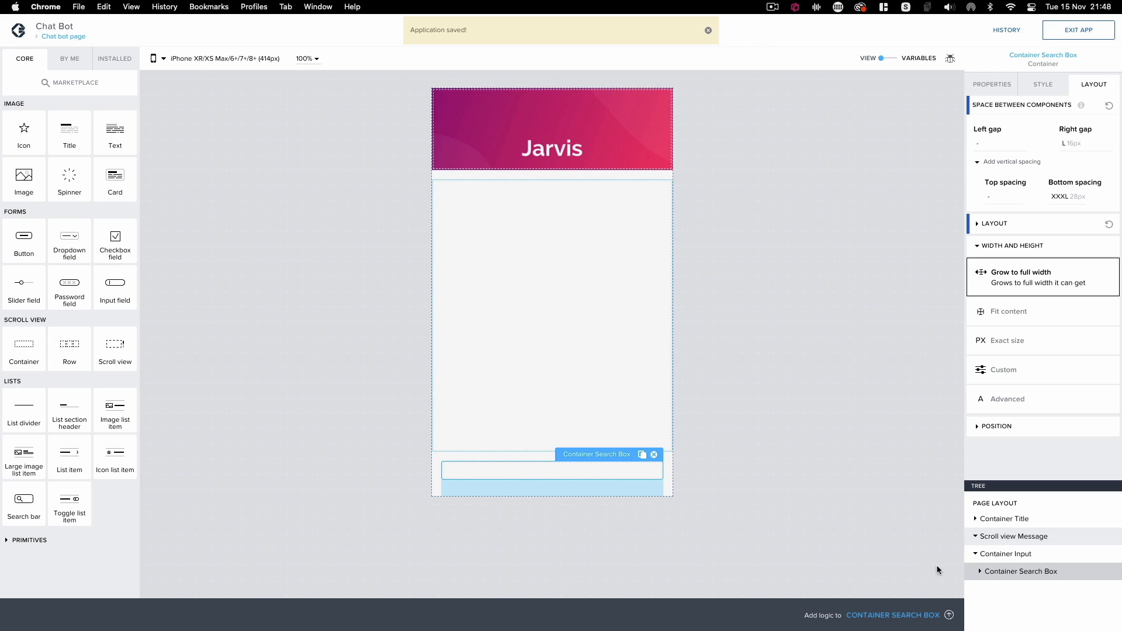
- Add a container inside Container Search Box and set its component display name to Container Input
{"action": "left_click", "coordinate": [980, 571]}
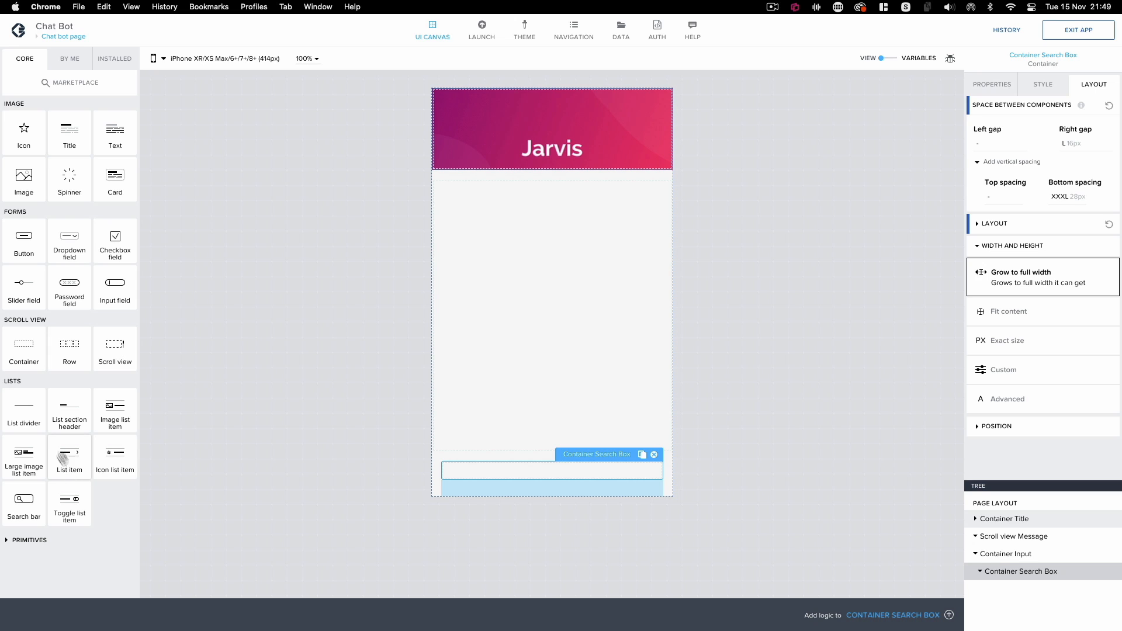
{"action": "left_click_drag", "start_coordinate": [20, 355], "coordinate": [1015, 574]}
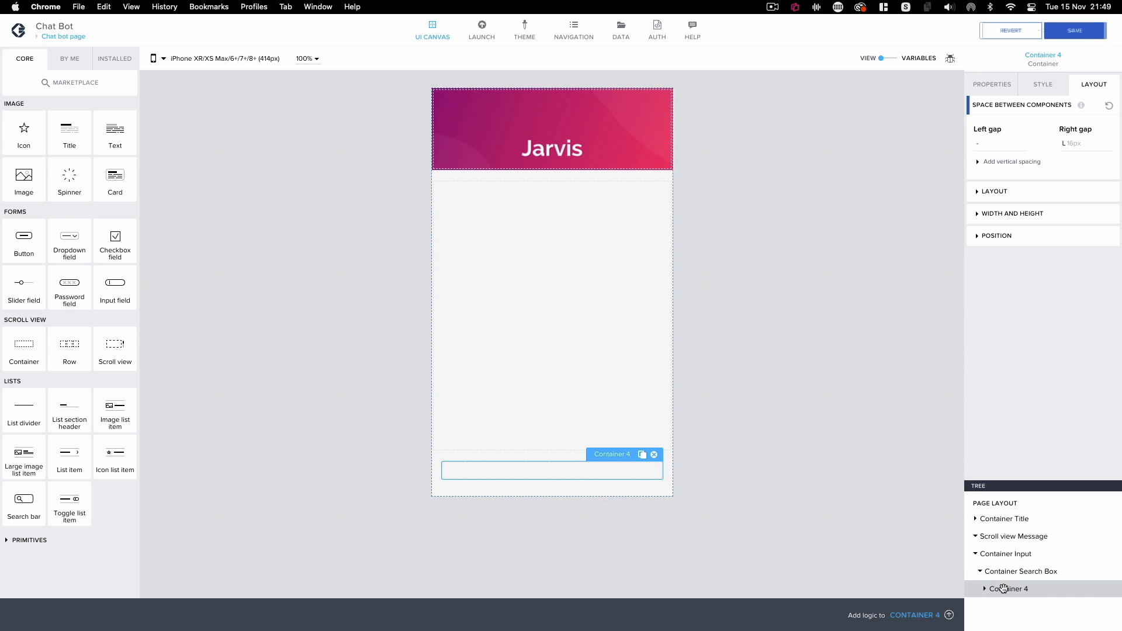
{"action": "left_click", "coordinate": [978, 193]}
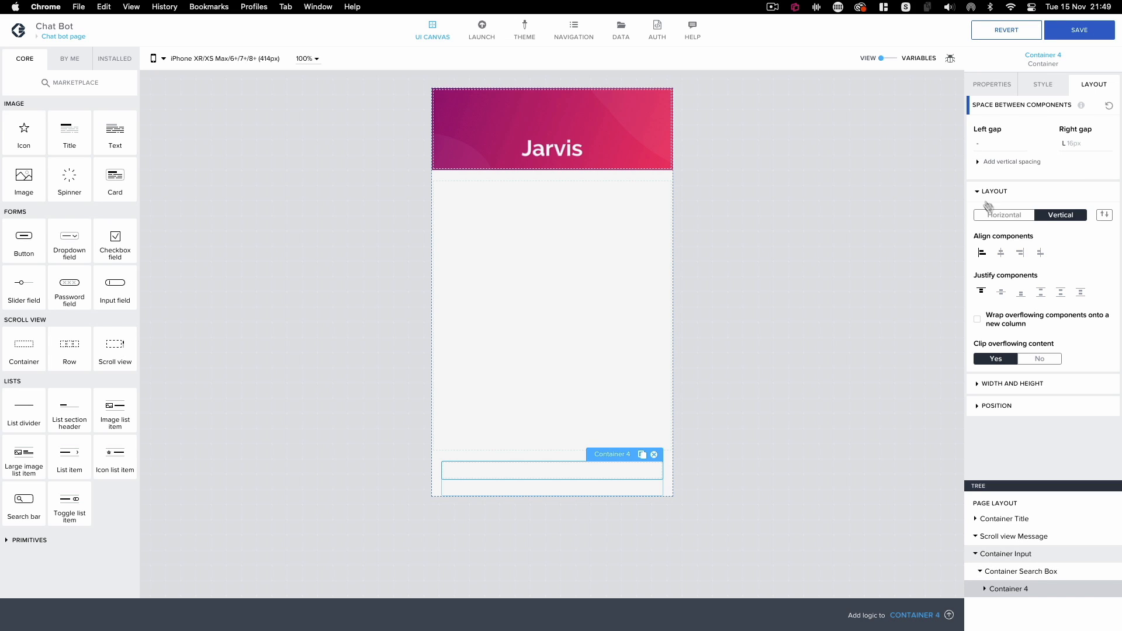
{"action": "left_click", "coordinate": [990, 85]}
{"action": "left_click", "coordinate": [986, 194]}
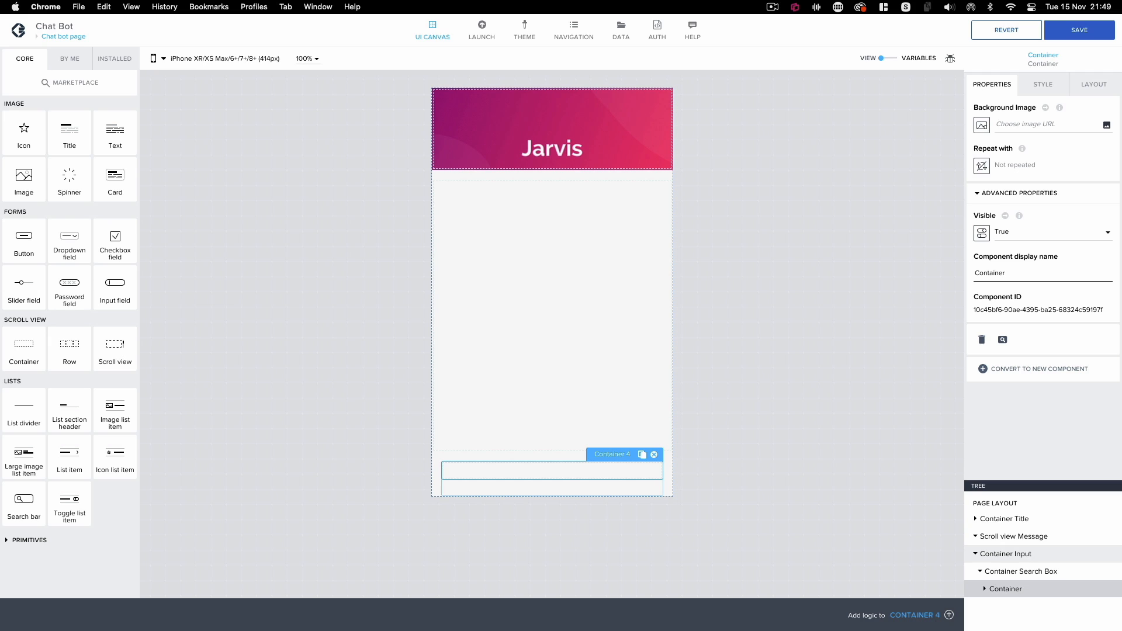
{"action": "type", "text": "o"}
{"action": "type", "text": "ut"}
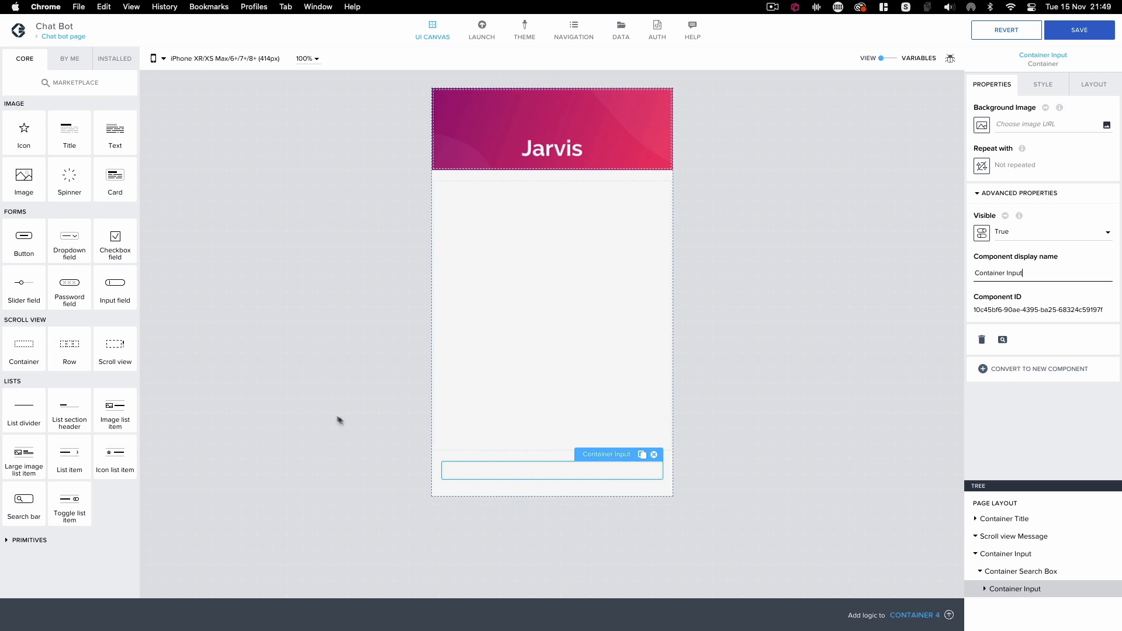
- Add an input field inside the Container Input nested in Container Search Box
{"action": "left_click", "coordinate": [1032, 86]}
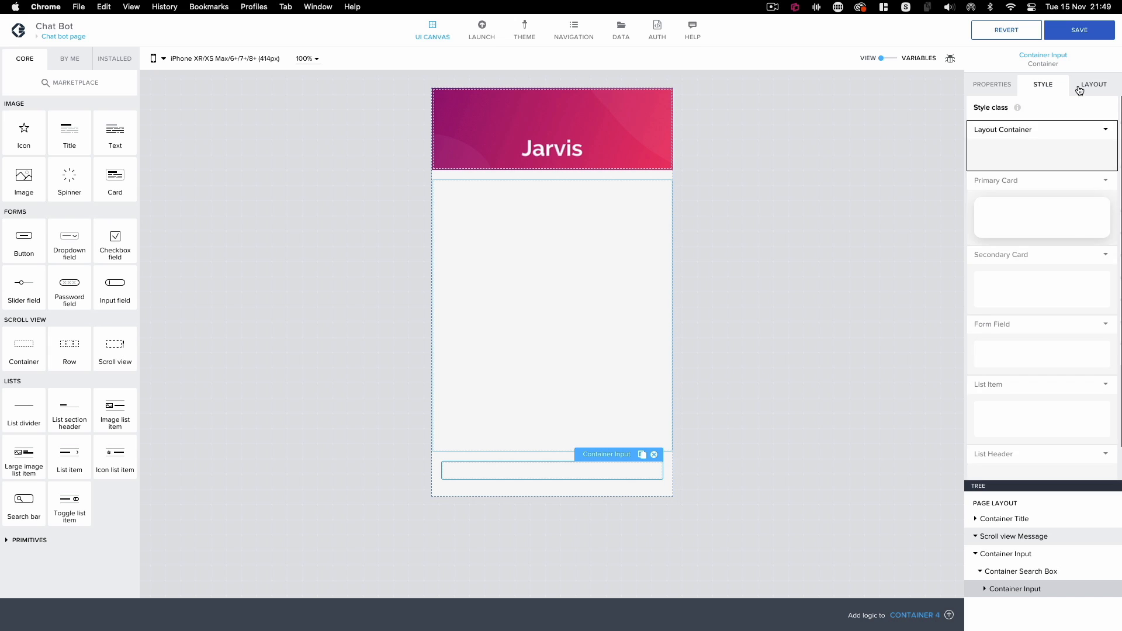
{"action": "left_click", "coordinate": [1079, 88]}
{"action": "left_click", "coordinate": [993, 84]}
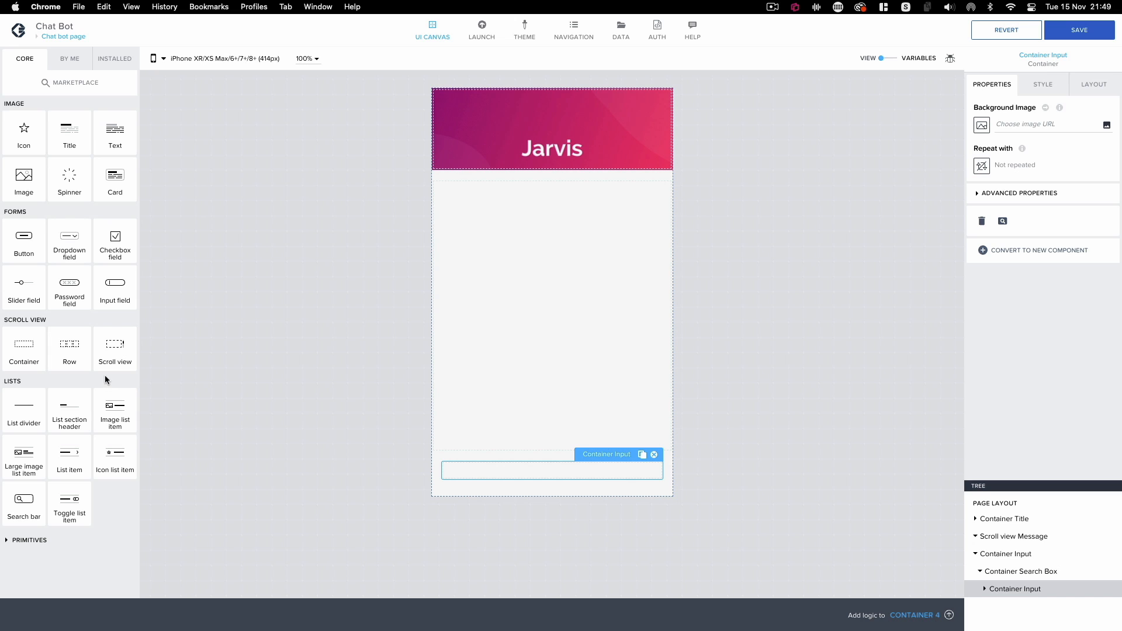
{"action": "left_click_drag", "start_coordinate": [120, 289], "coordinate": [1014, 590]}
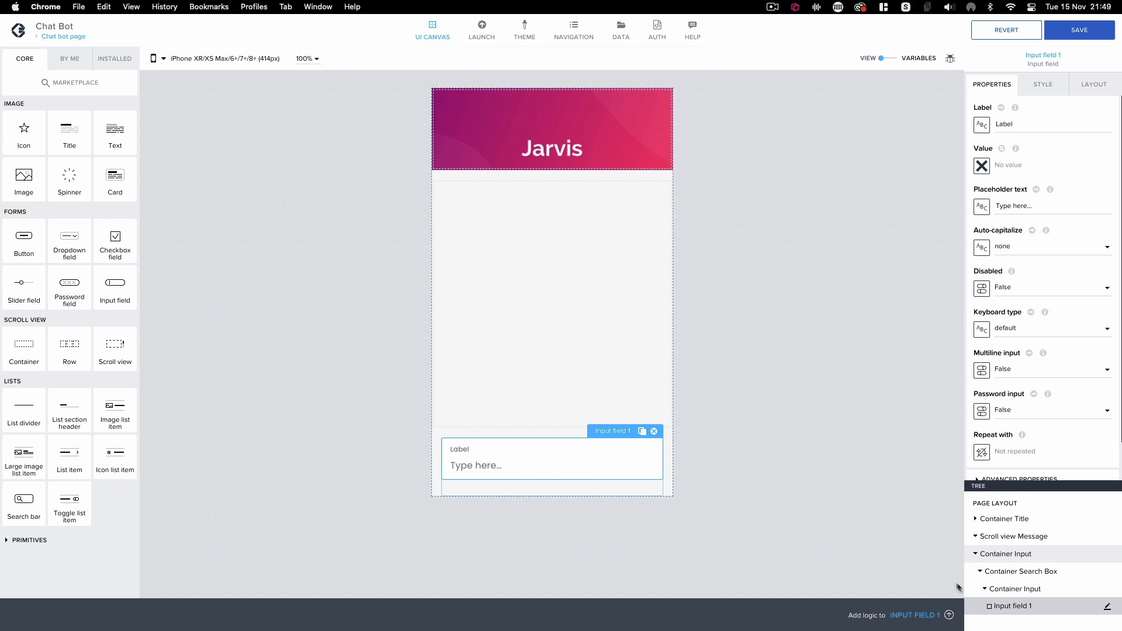
{"action": "left_click", "coordinate": [984, 588]}
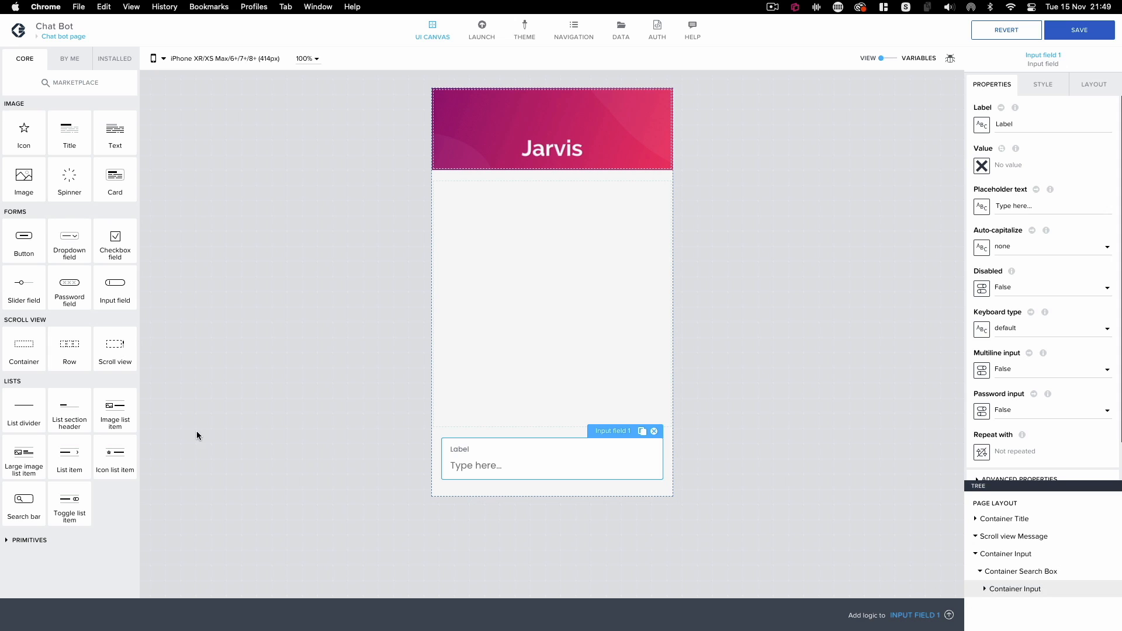
- Add a second container inside Container Search Box and set its component display name to Container Icon
{"action": "left_click_drag", "start_coordinate": [24, 348], "coordinate": [1022, 583]}
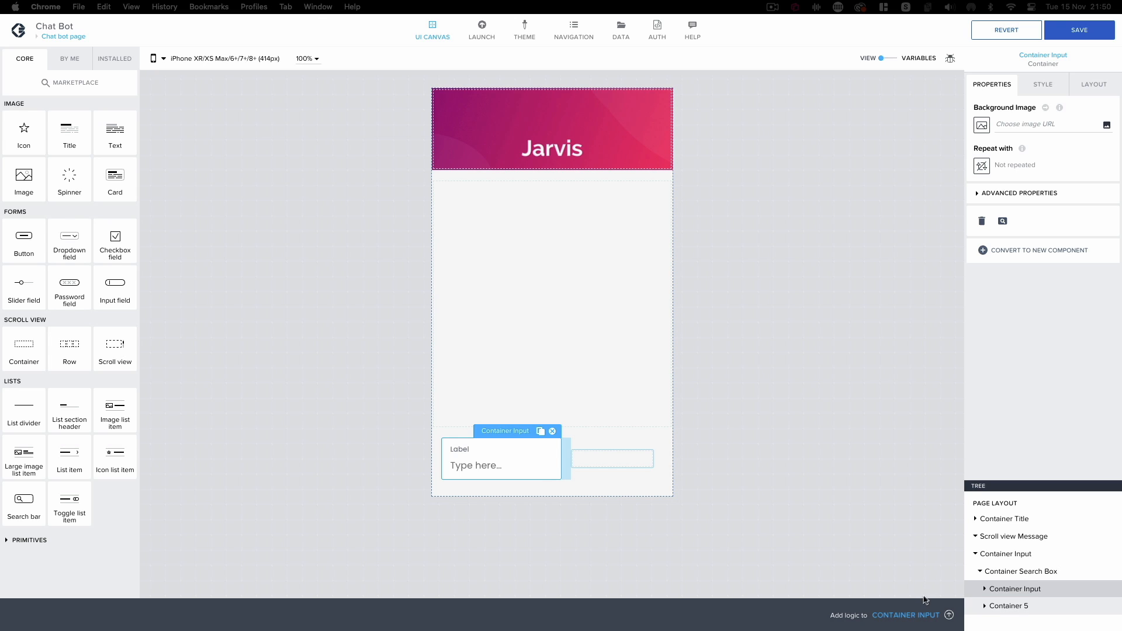
{"action": "left_click", "coordinate": [1017, 605]}
{"action": "left_click", "coordinate": [976, 194]}
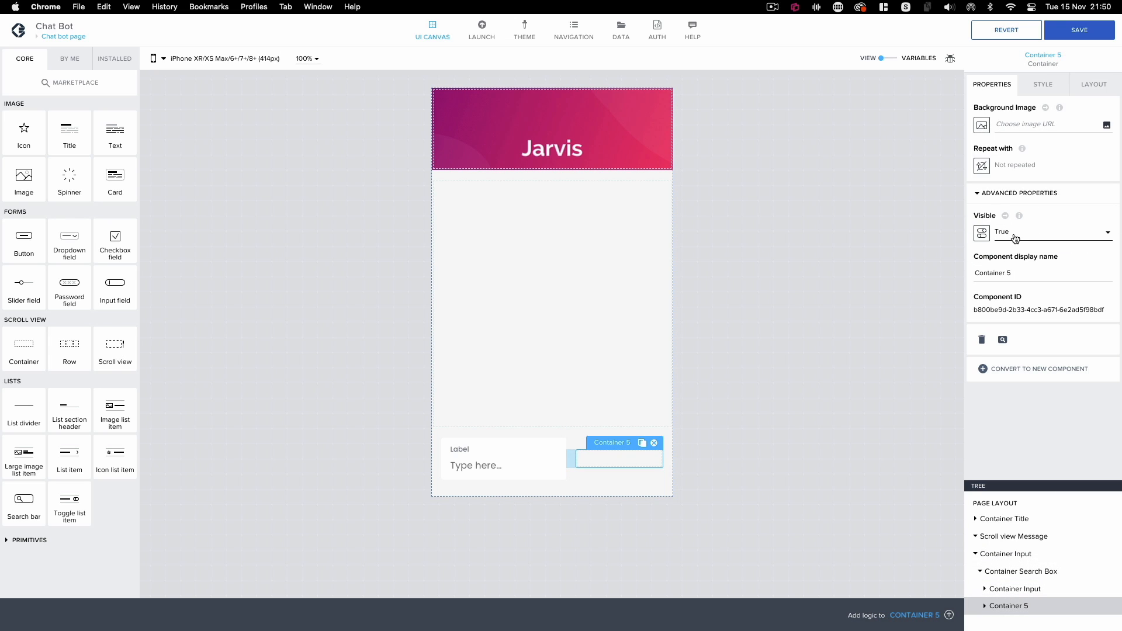
{"action": "left_click", "coordinate": [1018, 275]}
{"action": "key", "text": "BackSpace"}
{"action": "key", "text": "BackSpace"}
{"action": "type", "text": "Icon"}
- Center Container Icon's components both horizontally and vertically, keeping the vertical layout
{"action": "left_click", "coordinate": [1086, 85]}
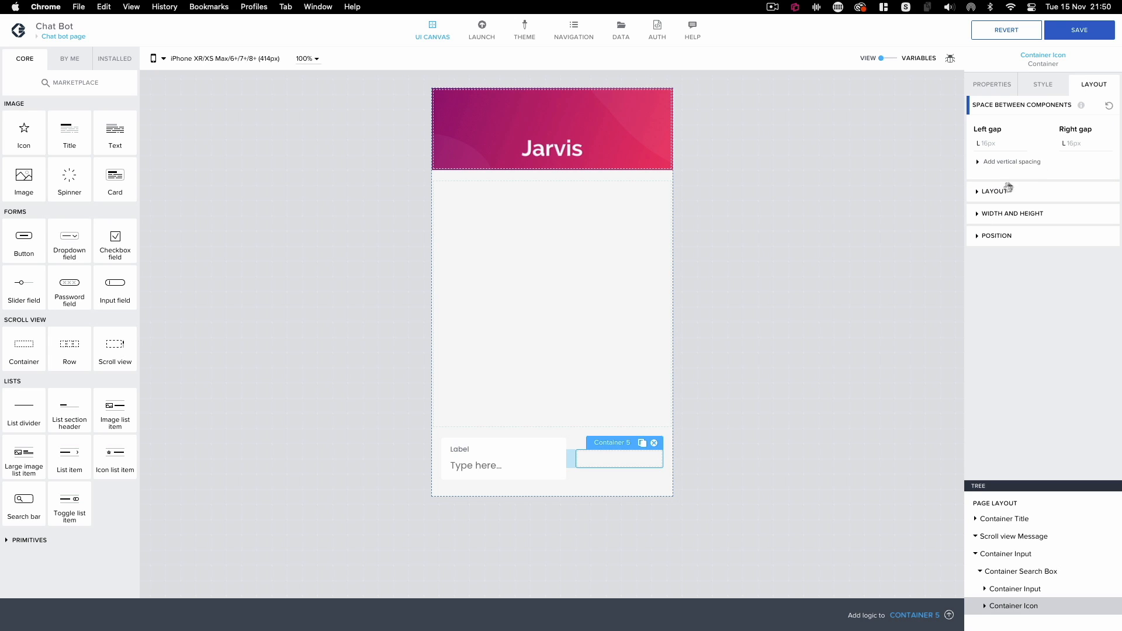
{"action": "left_click", "coordinate": [980, 192]}
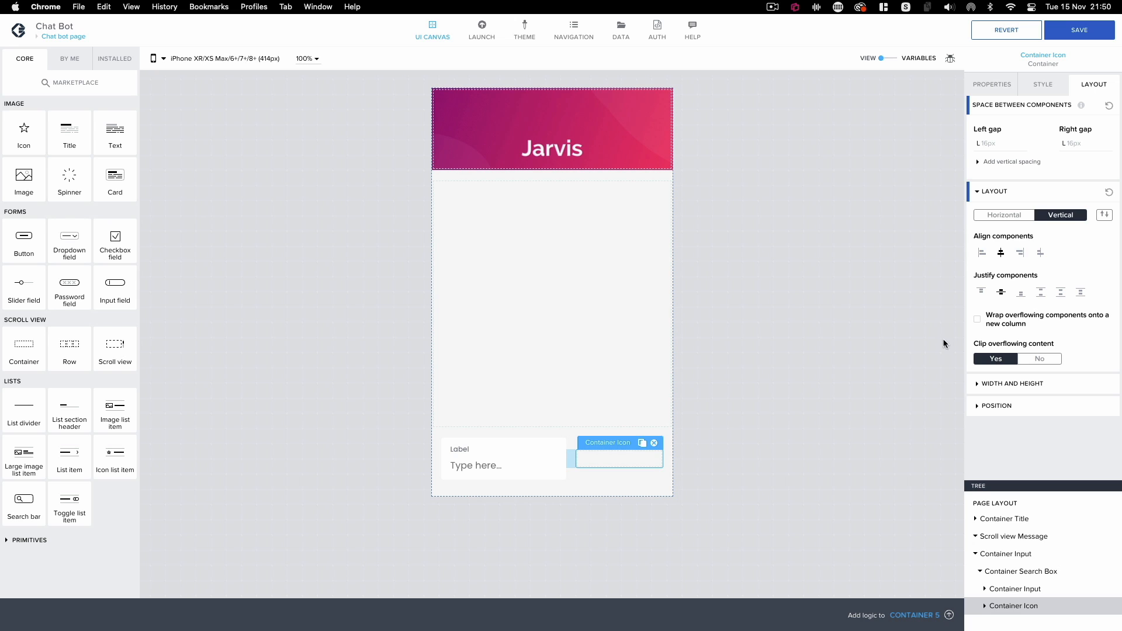
- Give Container Icon a custom size with the Set width option for its width, then save the app
{"action": "left_click", "coordinate": [986, 385]}
{"action": "scroll", "coordinate": [1022, 410], "scroll_direction": "down", "scroll_amount": 3}
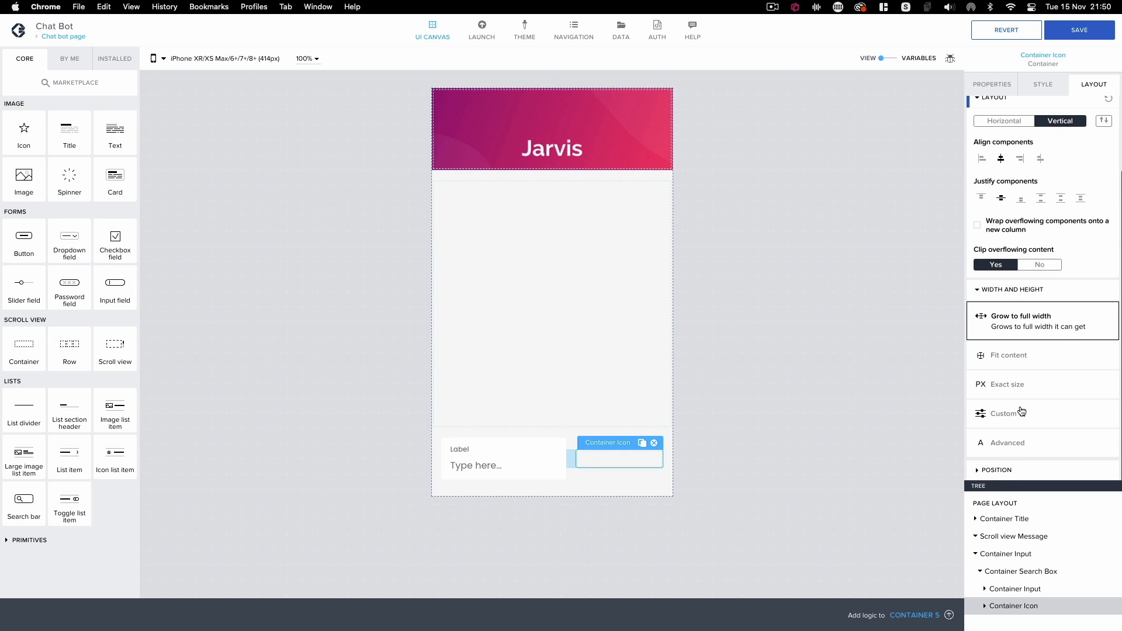
{"action": "left_click", "coordinate": [983, 422]}
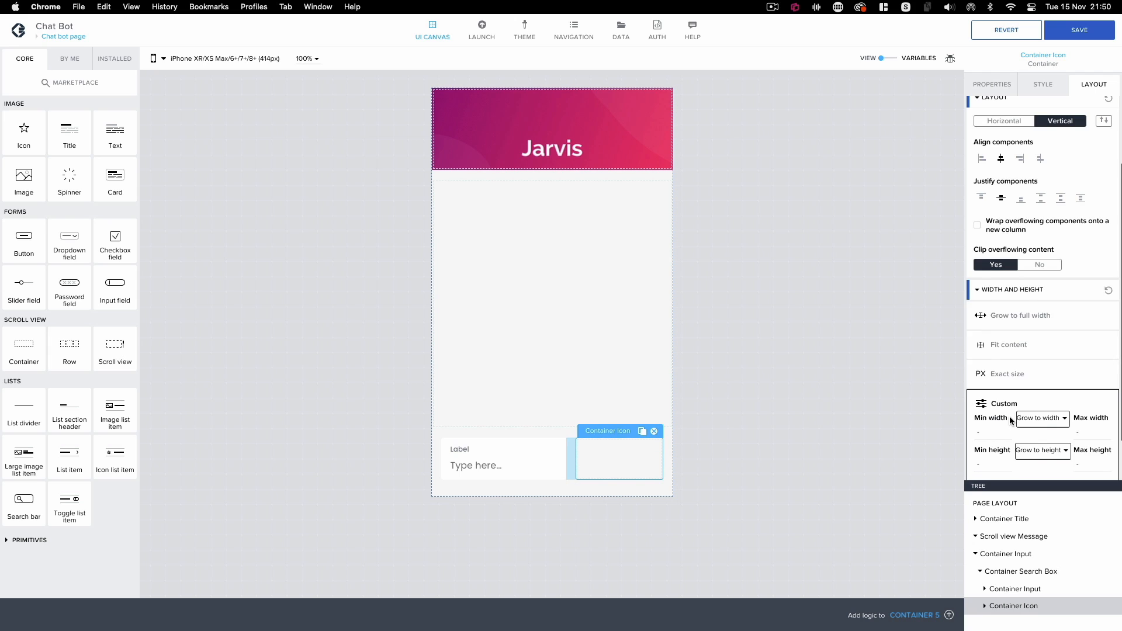
{"action": "left_click", "coordinate": [1044, 421]}
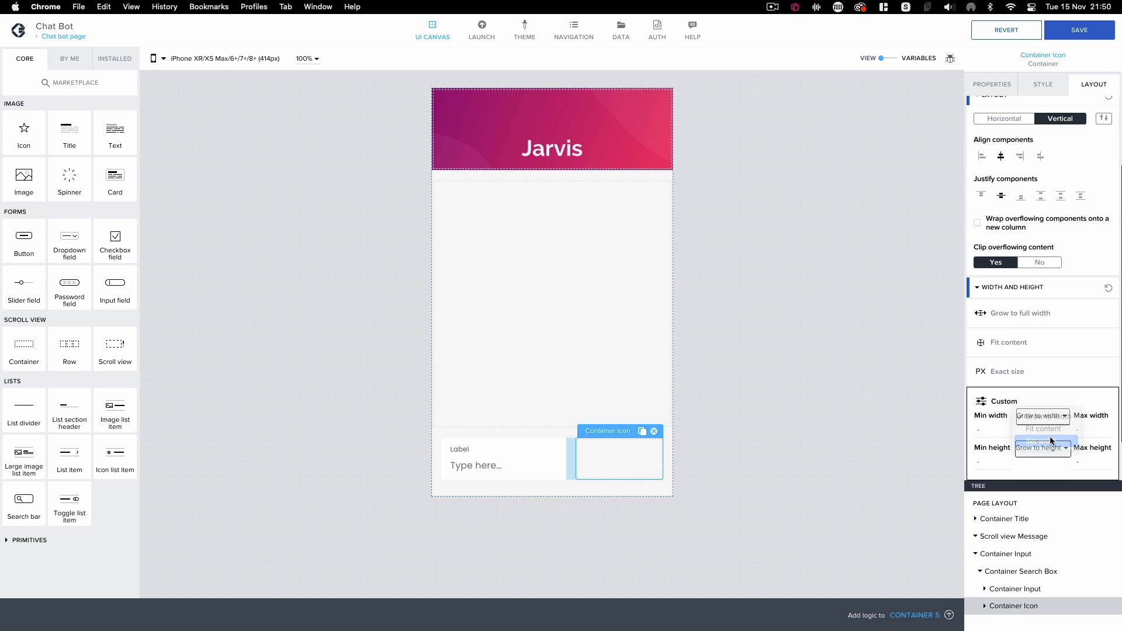
{"action": "left_click", "coordinate": [1051, 442]}
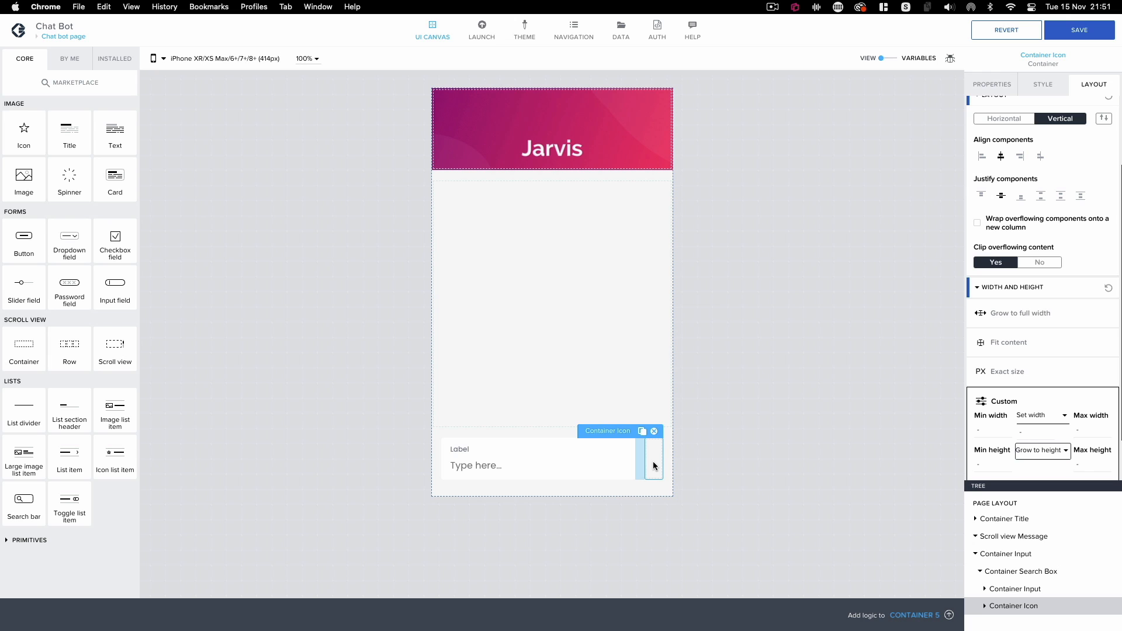
{"action": "left_click", "coordinate": [1051, 31]}
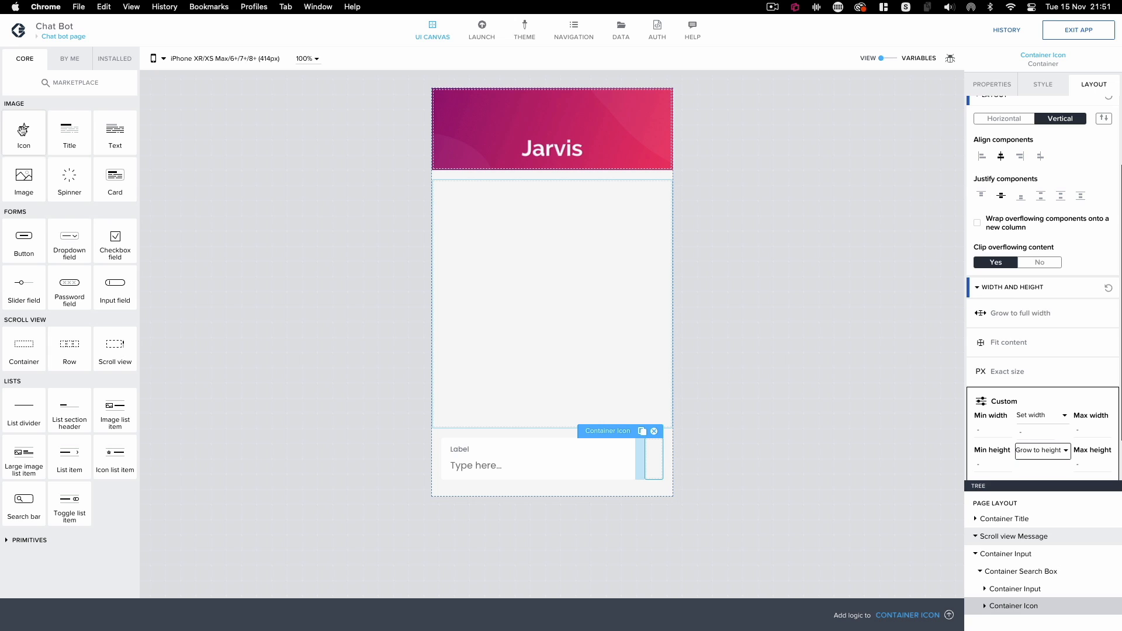
- Add an icon inside Container Icon, set its component display name to Icon Send, and save the app
{"action": "left_click_drag", "start_coordinate": [23, 130], "coordinate": [1027, 608]}
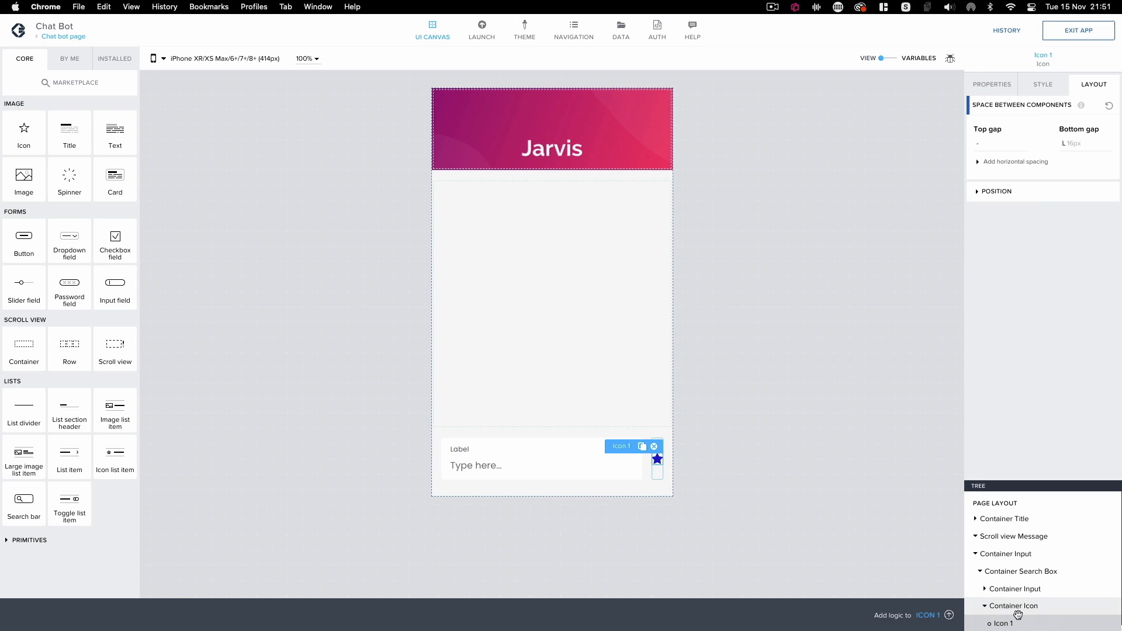
{"action": "left_click", "coordinate": [992, 84]}
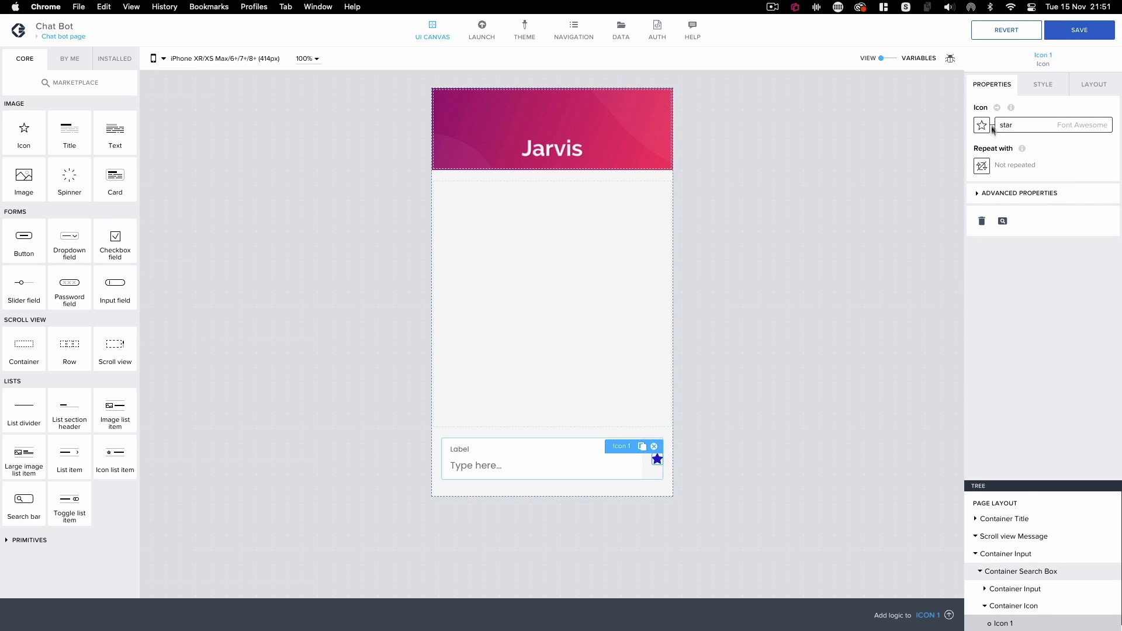
{"action": "left_click", "coordinate": [979, 194]}
{"action": "left_click", "coordinate": [1007, 271]}
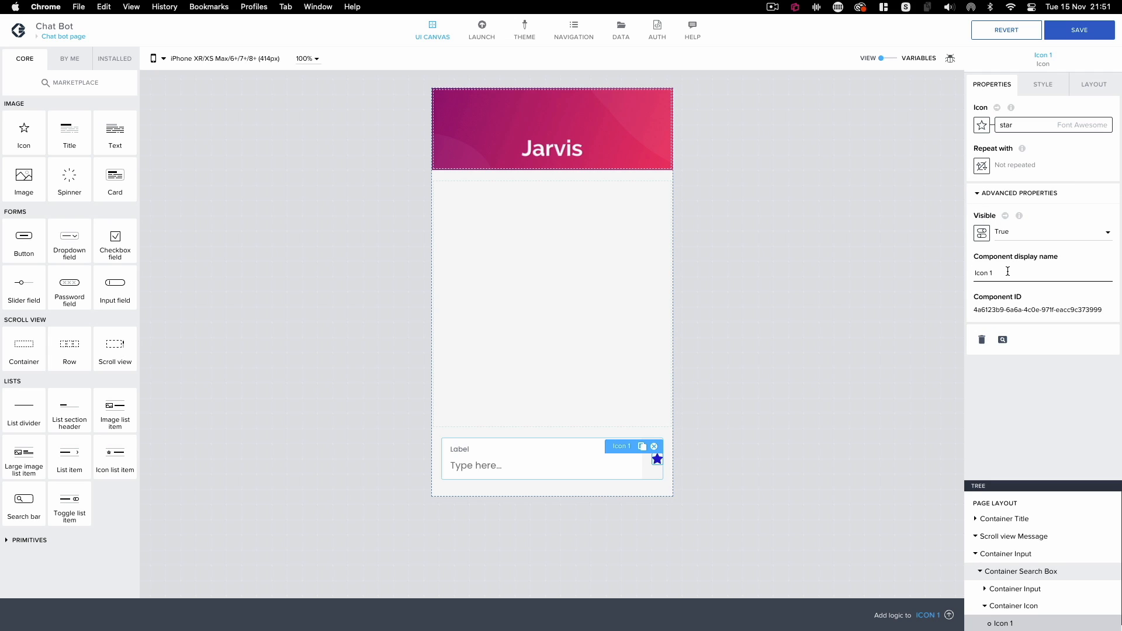
{"action": "type", "text": "Send"}
{"action": "left_click", "coordinate": [1083, 35]}
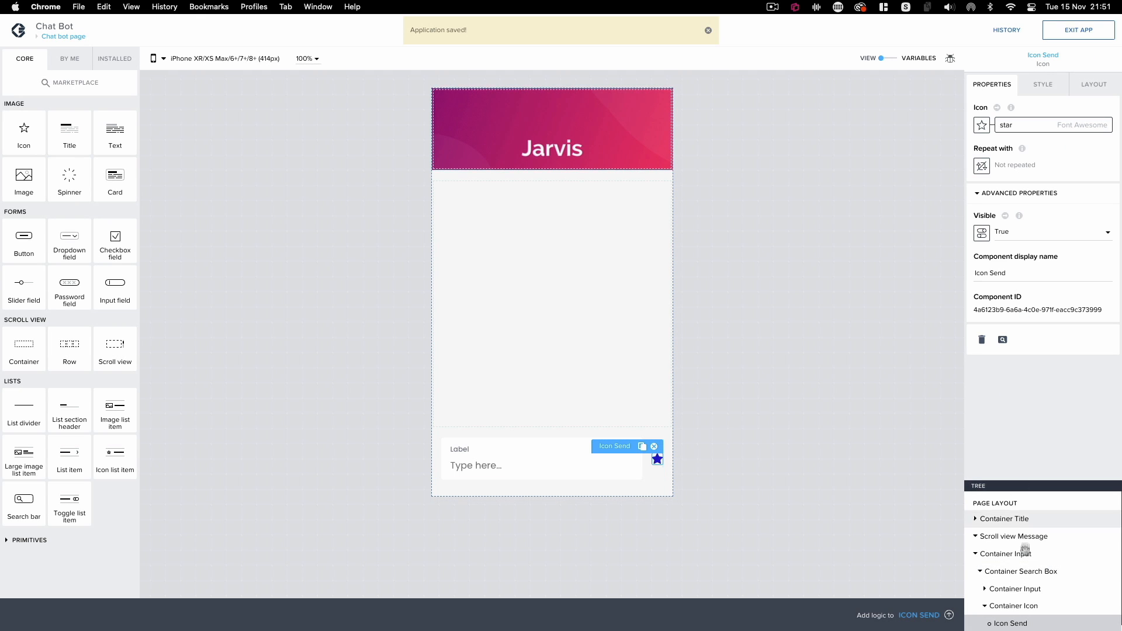
{"action": "left_click", "coordinate": [1026, 605]}
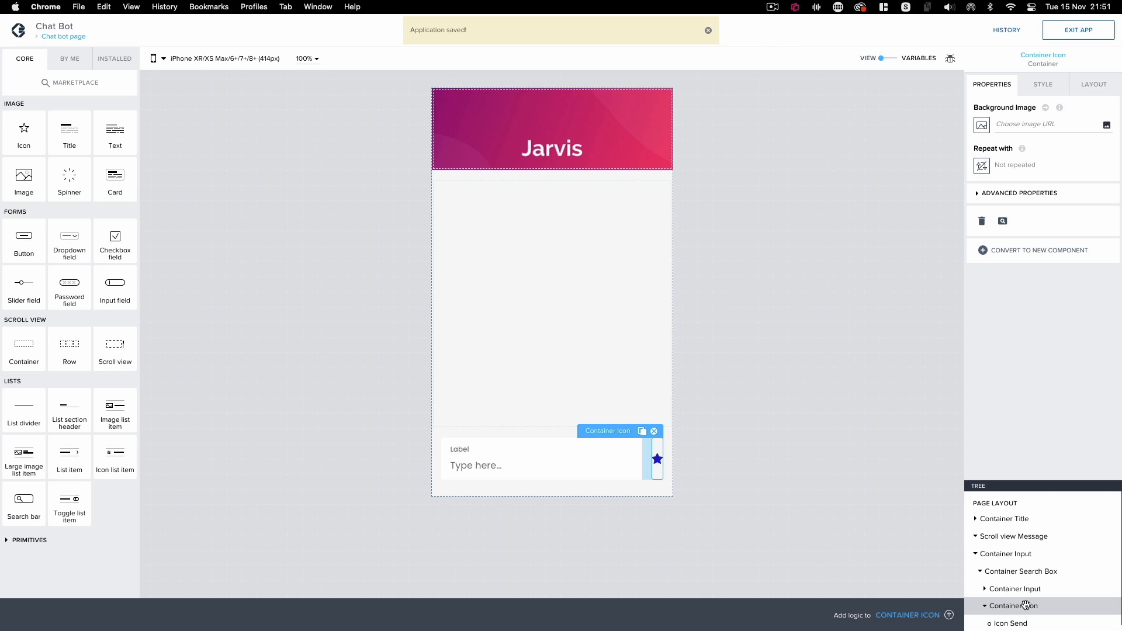
{"action": "left_click", "coordinate": [1020, 624]}
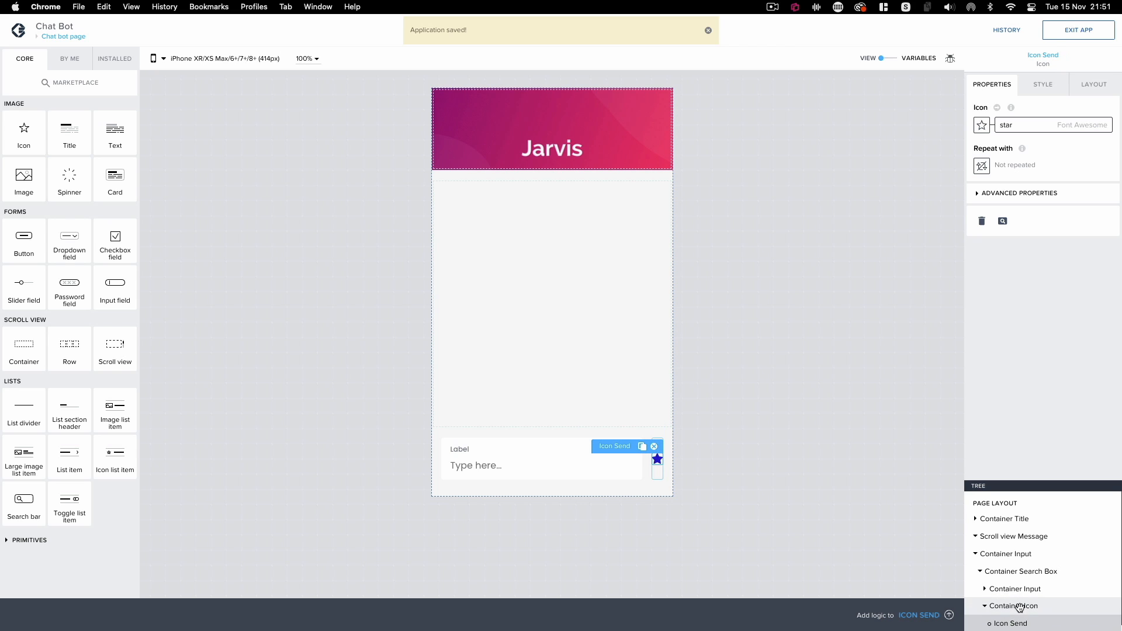
{"action": "left_click", "coordinate": [1020, 606]}
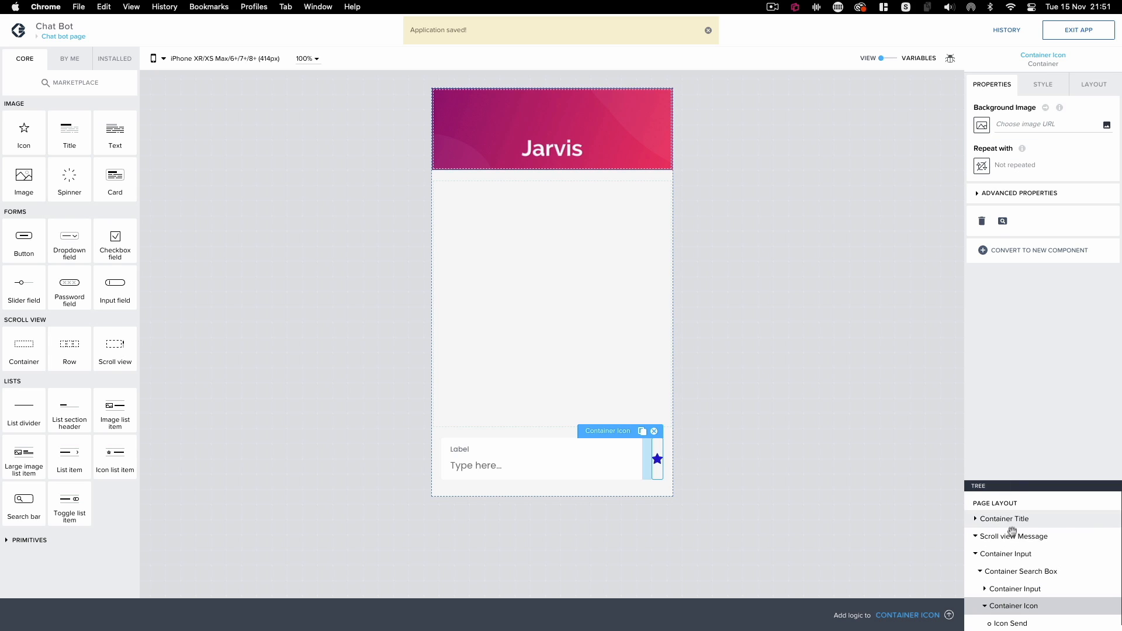
- Change Icon Send's symbol to the Font Awesome location-arrow by searching for "loc", then save the app
{"action": "left_click", "coordinate": [1000, 623]}
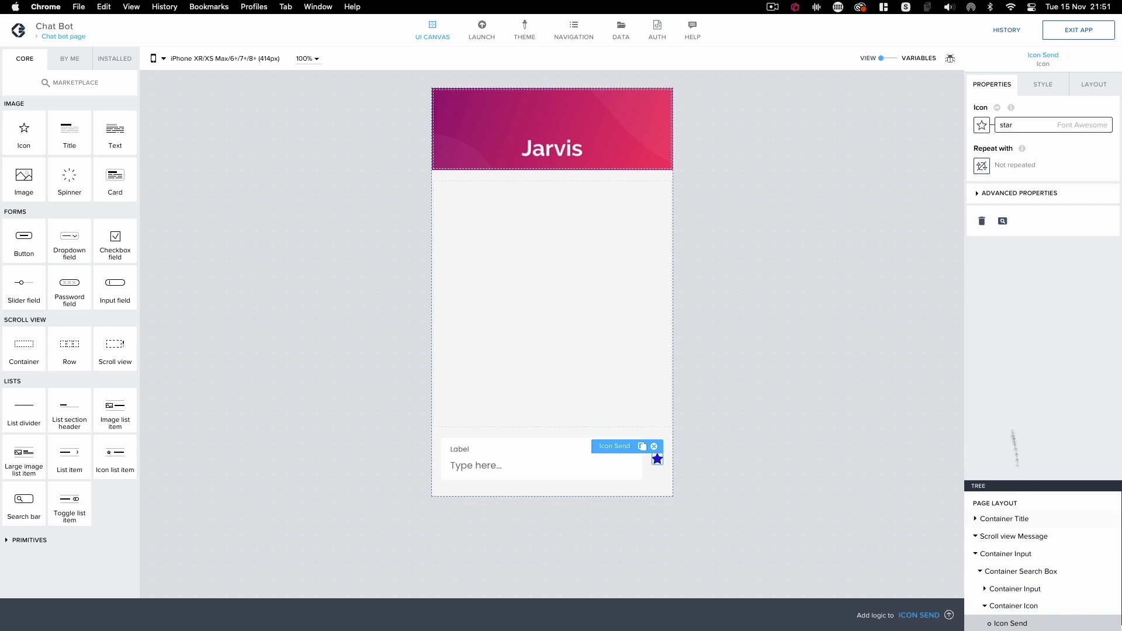
{"action": "left_click", "coordinate": [982, 125]}
{"action": "left_click", "coordinate": [419, 257]}
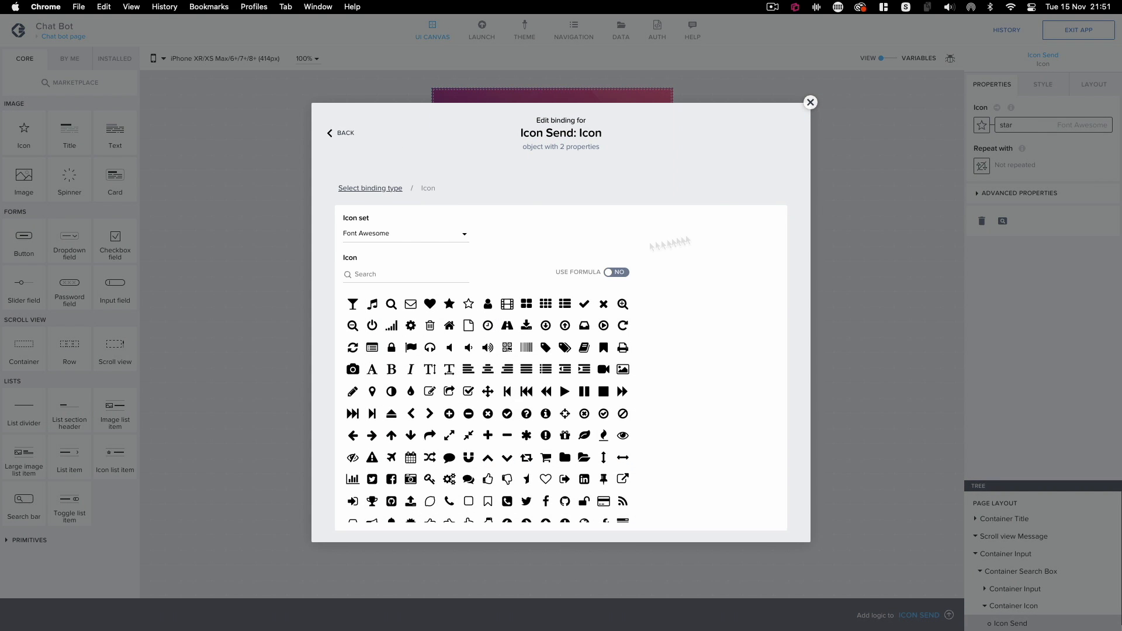
{"action": "left_click", "coordinate": [387, 274]}
{"action": "type", "text": "Loc"}
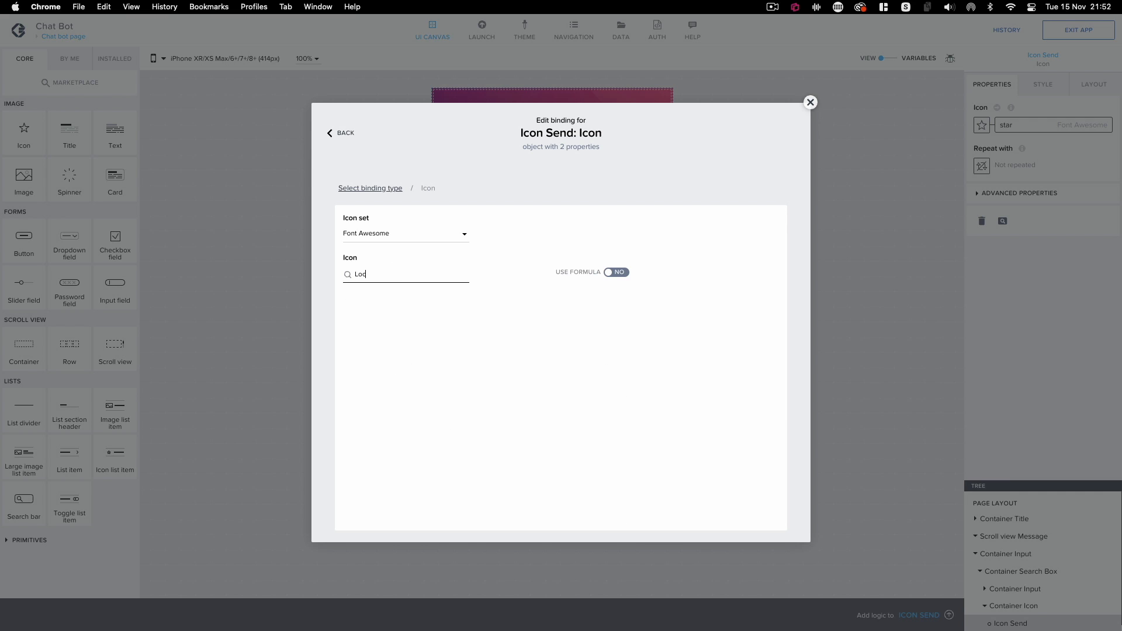
{"action": "key", "text": "BackSpace"}
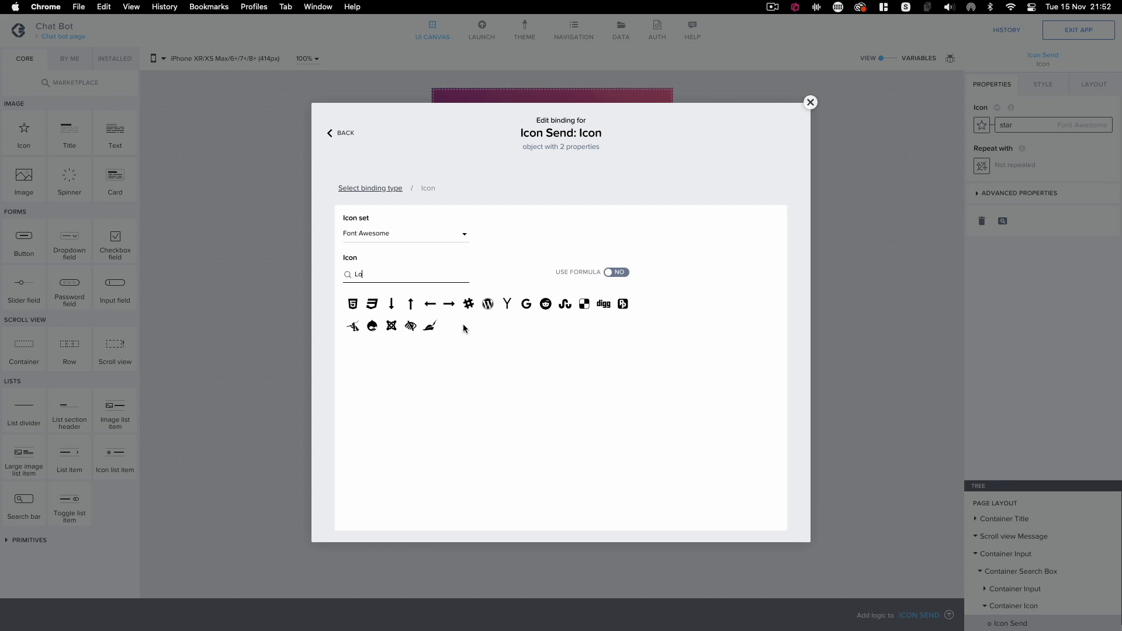
{"action": "type", "text": "c"}
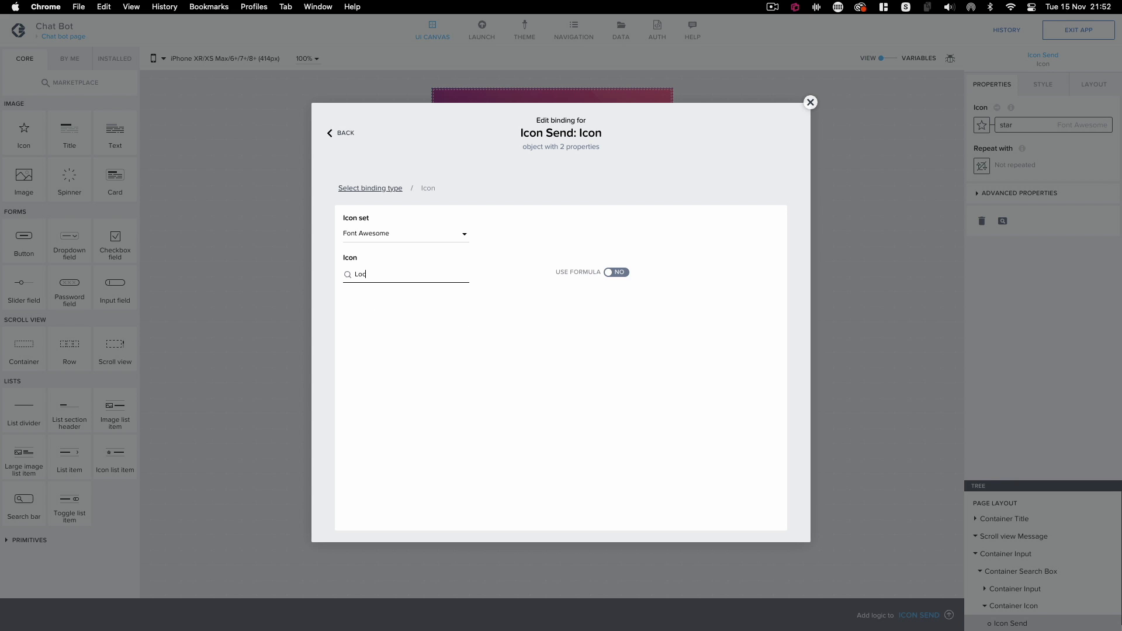
{"action": "key", "text": "BackSpace"}
{"action": "key", "text": "BackSpace"}
{"action": "key", "text": "BackSpace"}
{"action": "type", "text": "loc"}
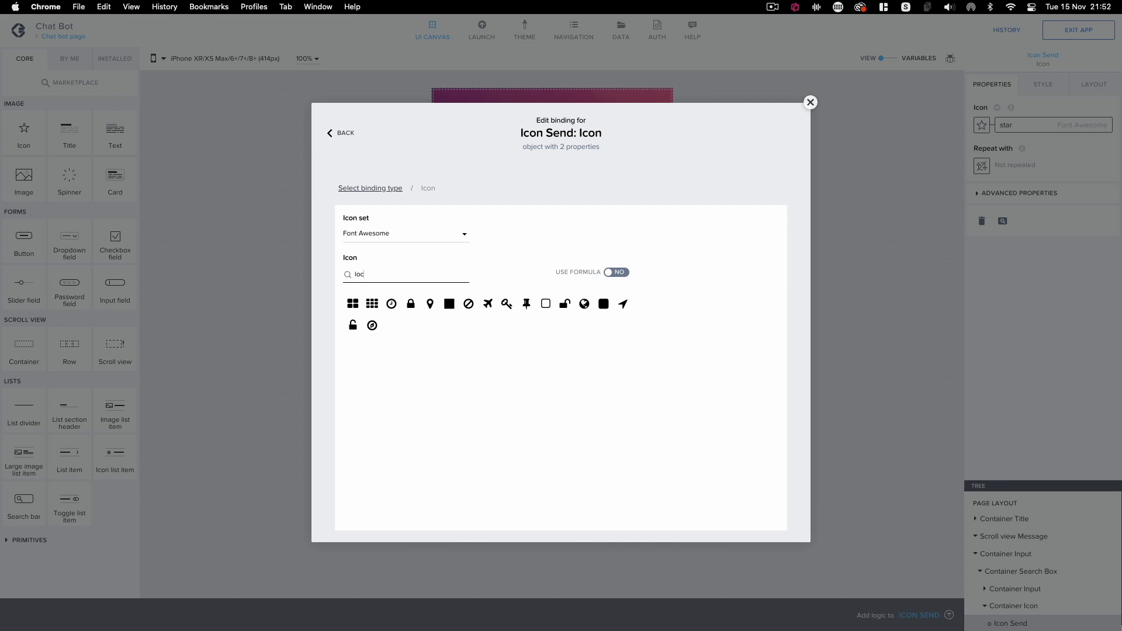
{"action": "left_click", "coordinate": [624, 305]}
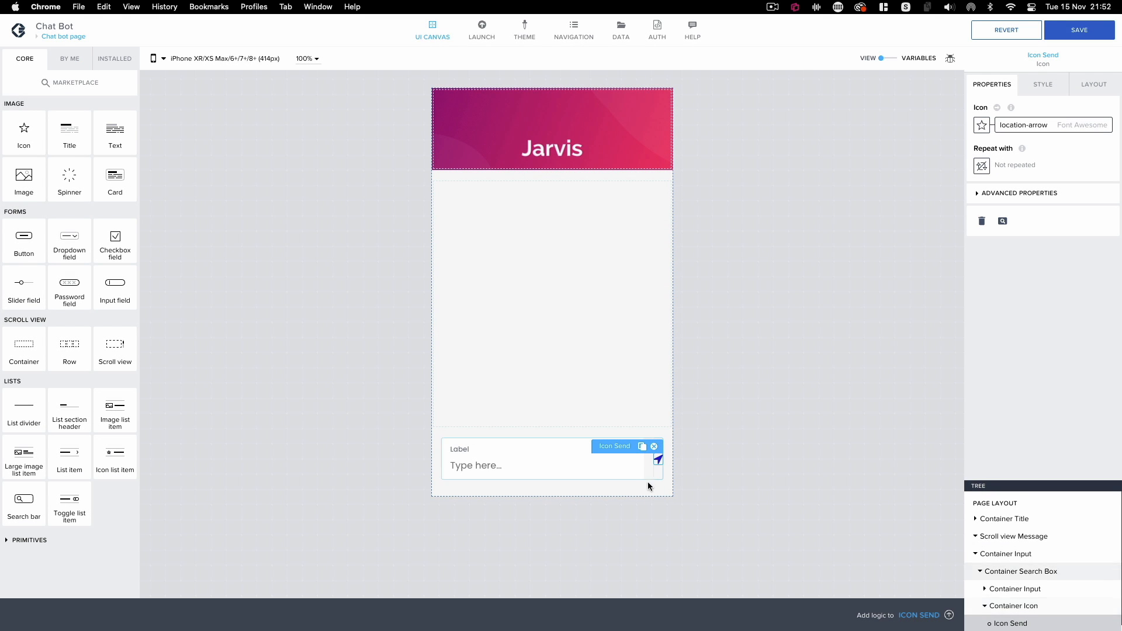
{"action": "left_click", "coordinate": [1080, 30]}
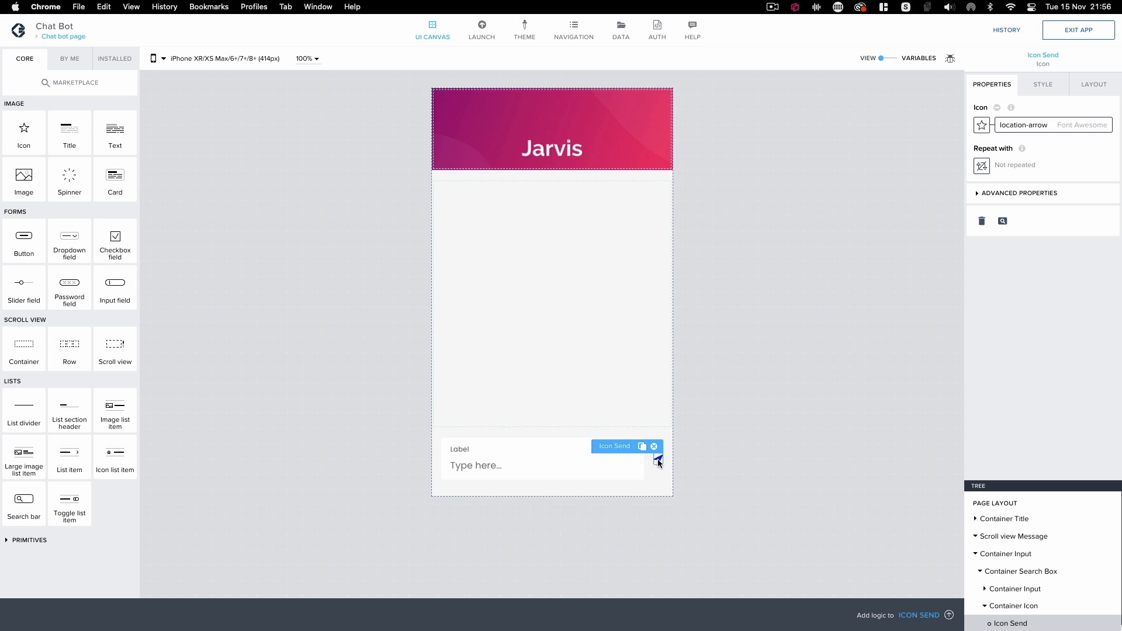
- Create a content color palette named Purple with hex #BC1D6D while editing Icon Send's Primary icon style
{"action": "left_click", "coordinate": [1042, 85]}
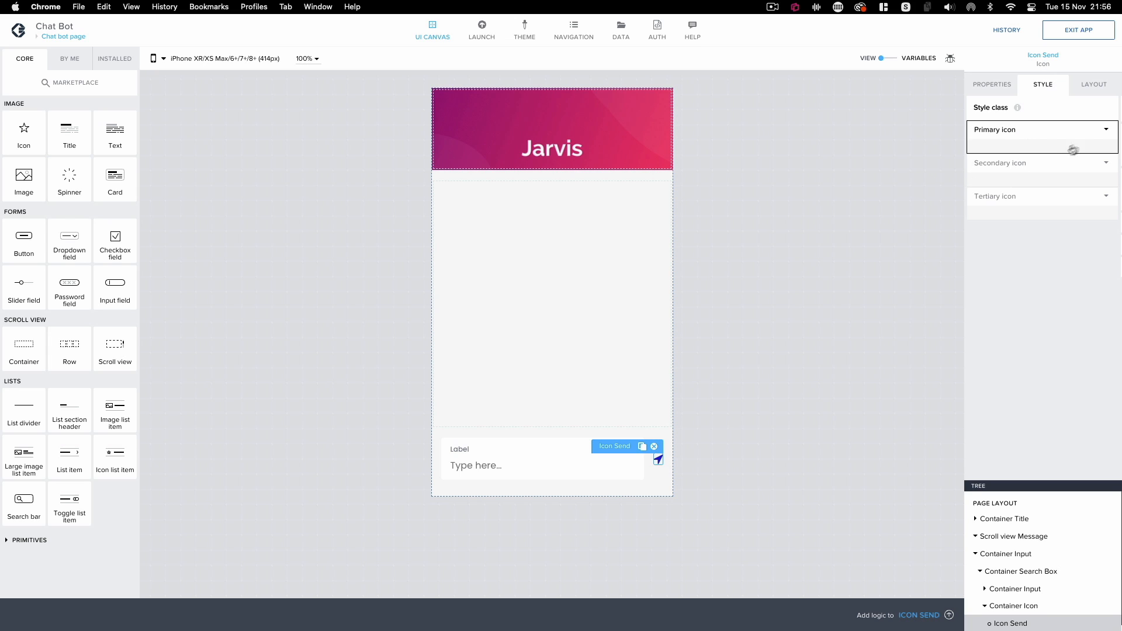
{"action": "left_click", "coordinate": [1104, 130]}
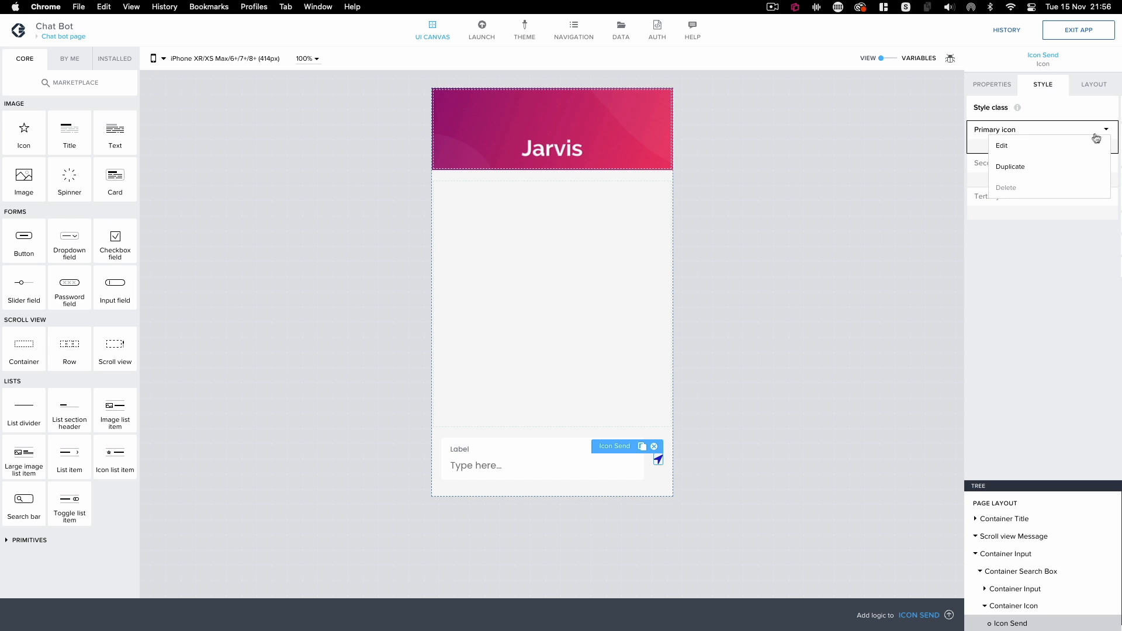
{"action": "left_click", "coordinate": [1033, 147]}
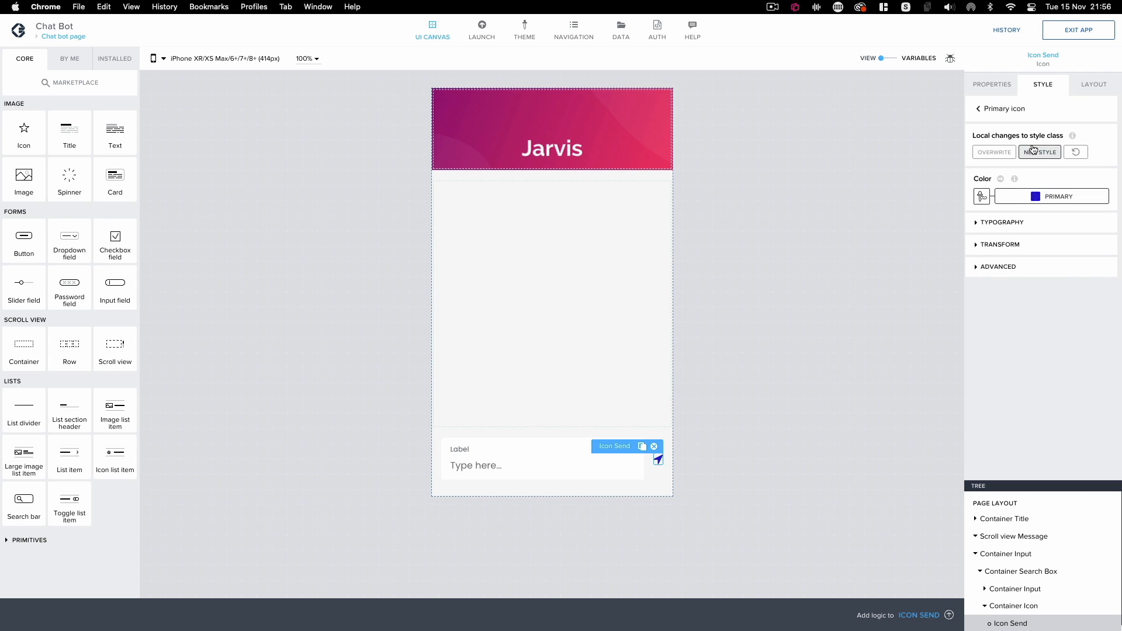
{"action": "left_click", "coordinate": [1013, 203]}
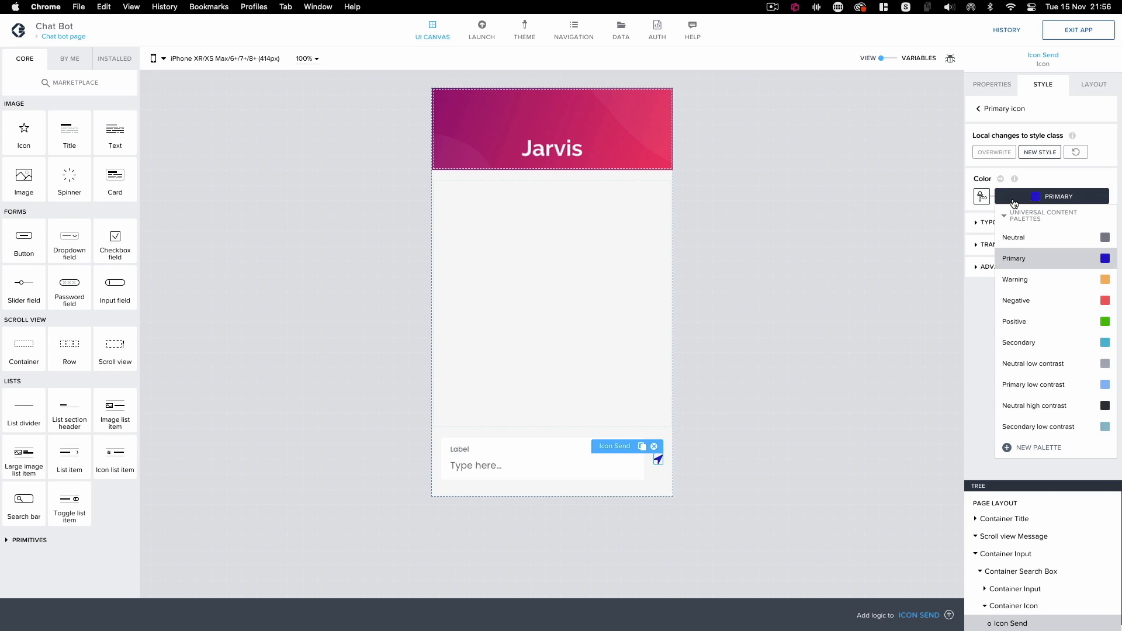
{"action": "left_click", "coordinate": [1029, 449]}
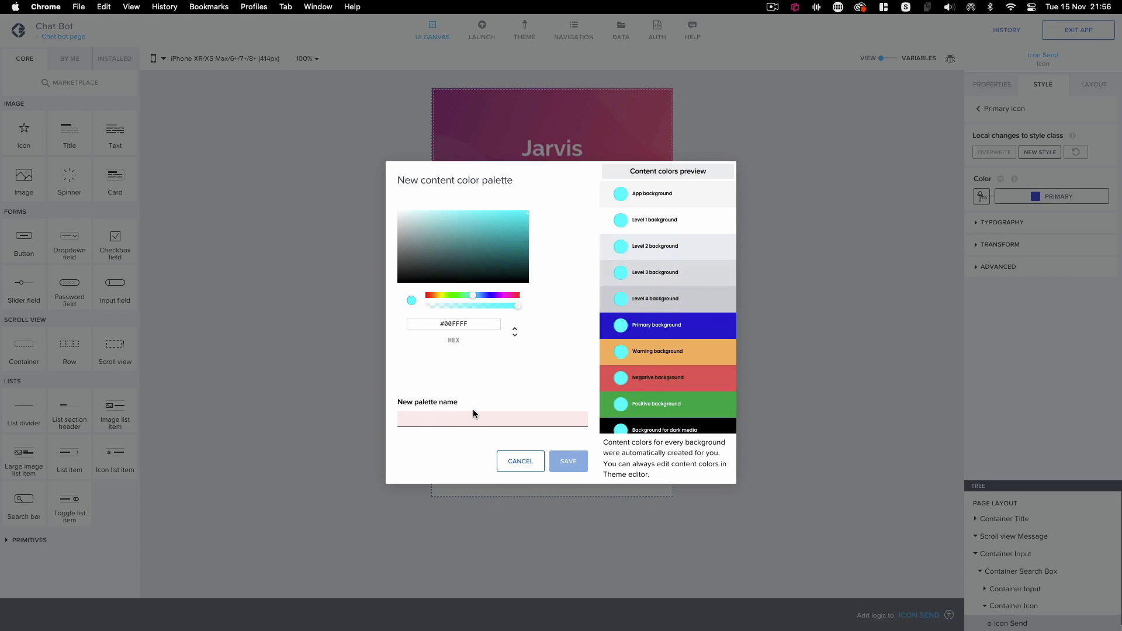
{"action": "type", "text": "Purple"}
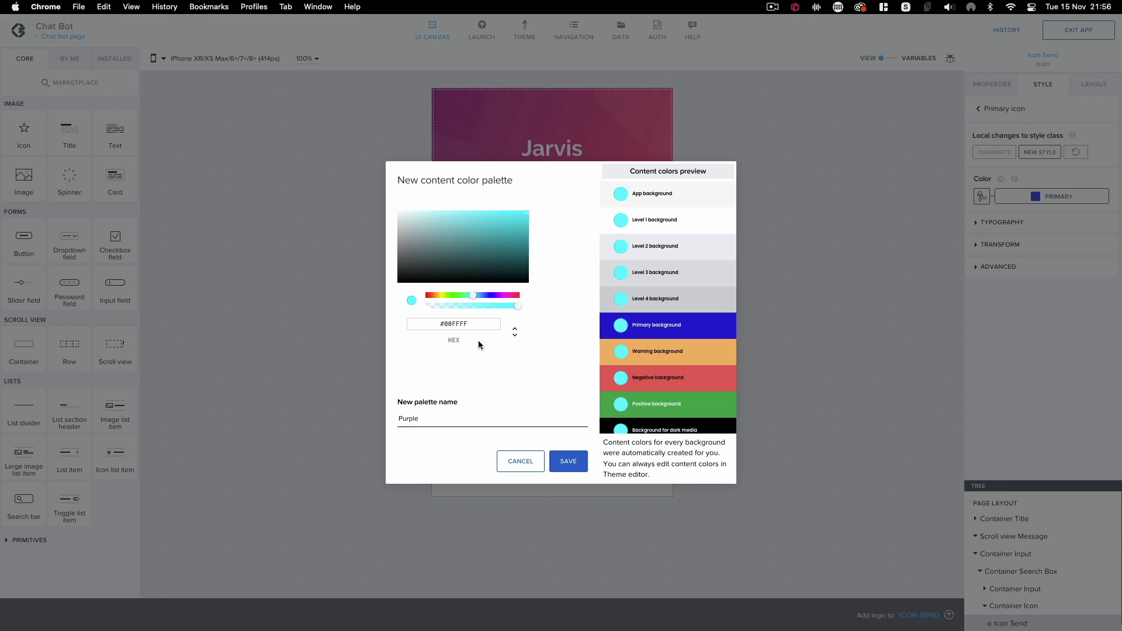
{"action": "left_click", "coordinate": [471, 325]}
{"action": "key", "text": "ctrl+a"}
{"action": "type", "text": "#BC1D6D"}
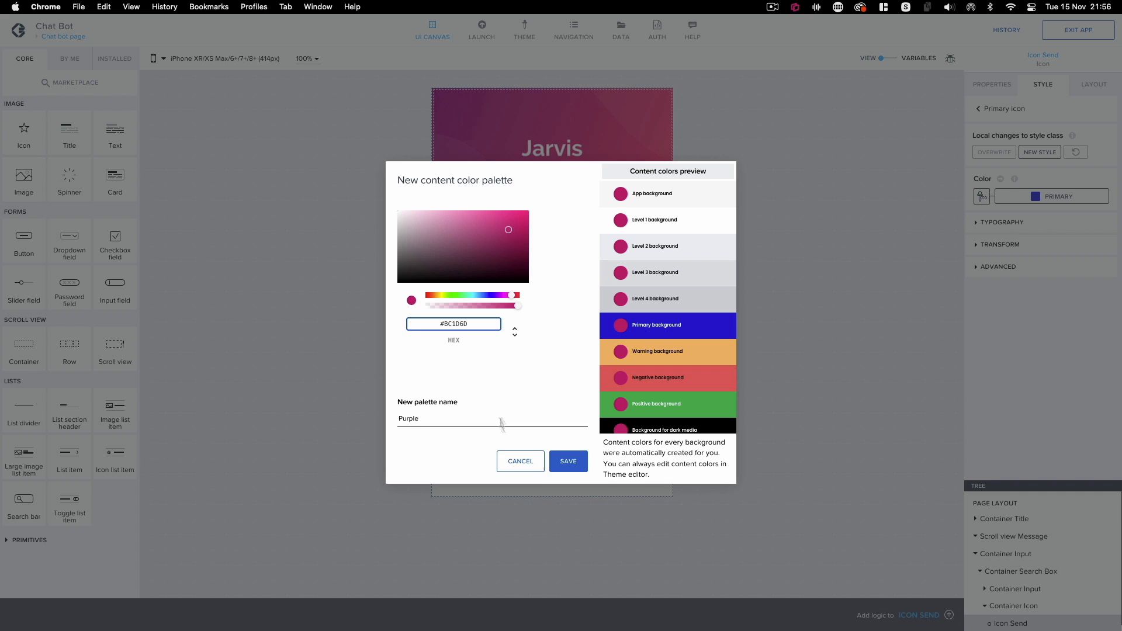
{"action": "left_click", "coordinate": [568, 461]}
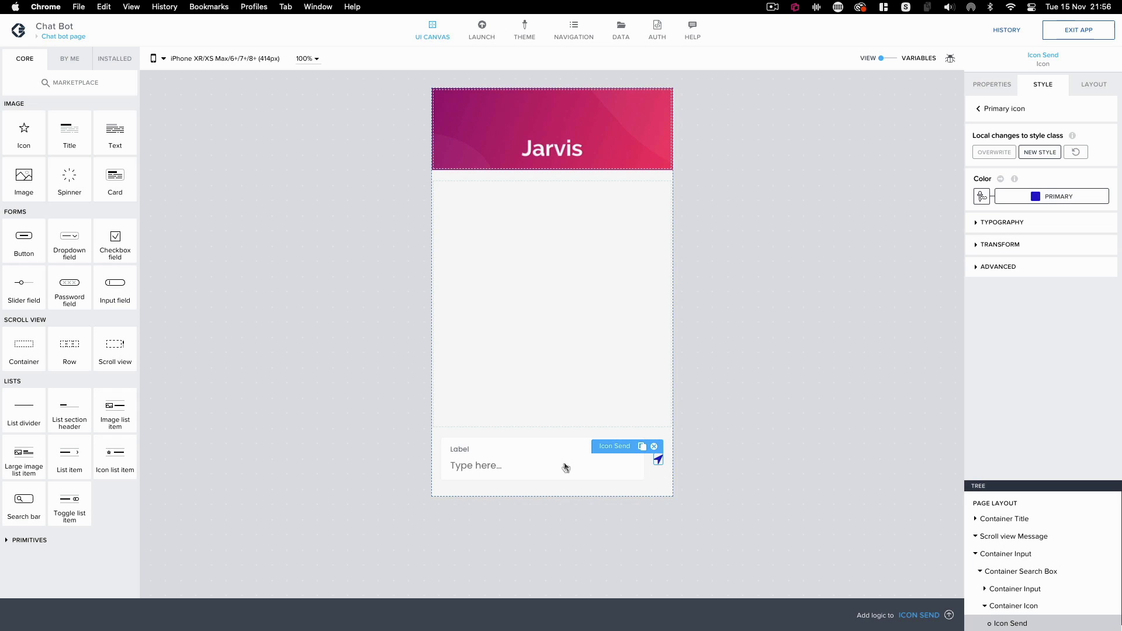
- Apply the custom Purple palette as Icon Send's color
{"action": "left_click", "coordinate": [1019, 195]}
{"action": "left_click", "coordinate": [1004, 444]}
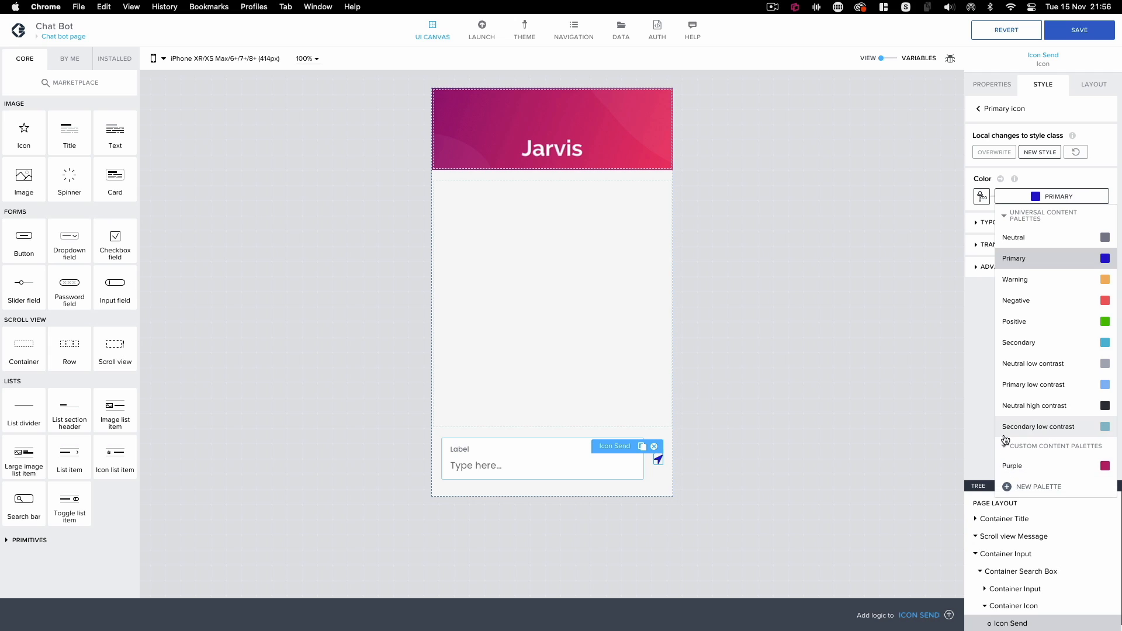
{"action": "left_click", "coordinate": [1040, 466]}
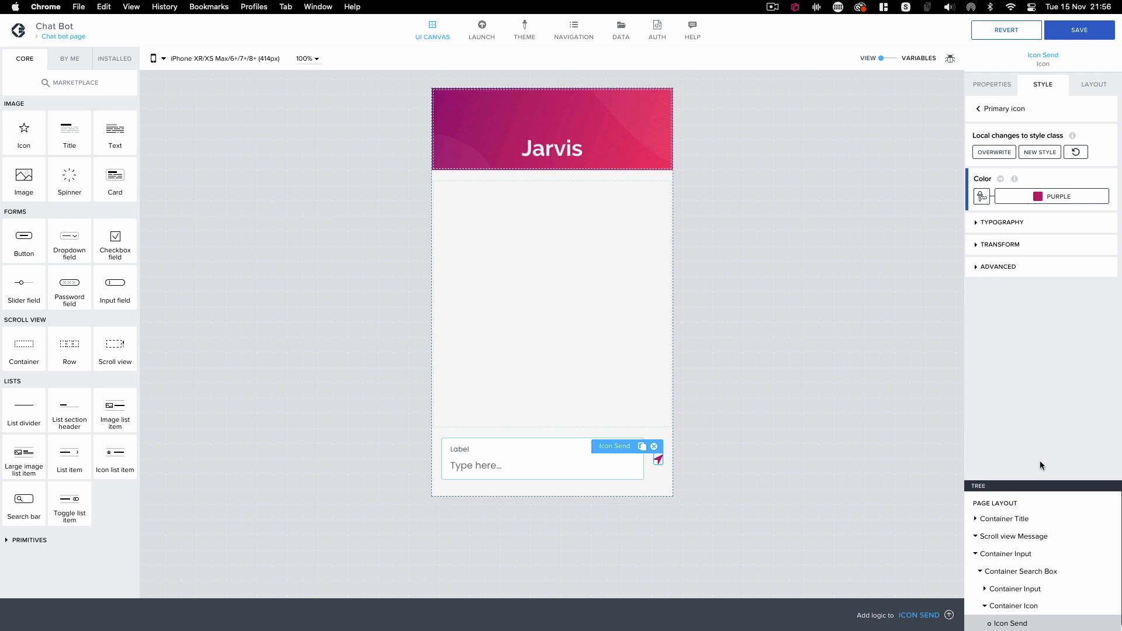
- Set Icon Send's font size to Title XL and overwrite the Primary icon style class with the local changes
{"action": "left_click", "coordinate": [977, 226]}
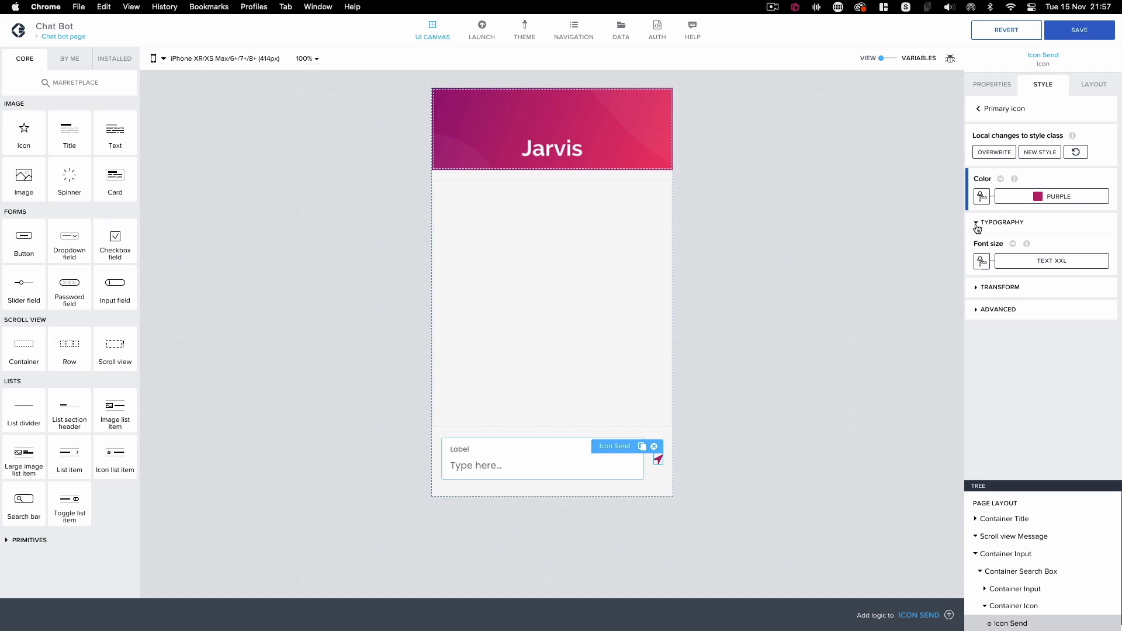
{"action": "left_click", "coordinate": [1034, 264]}
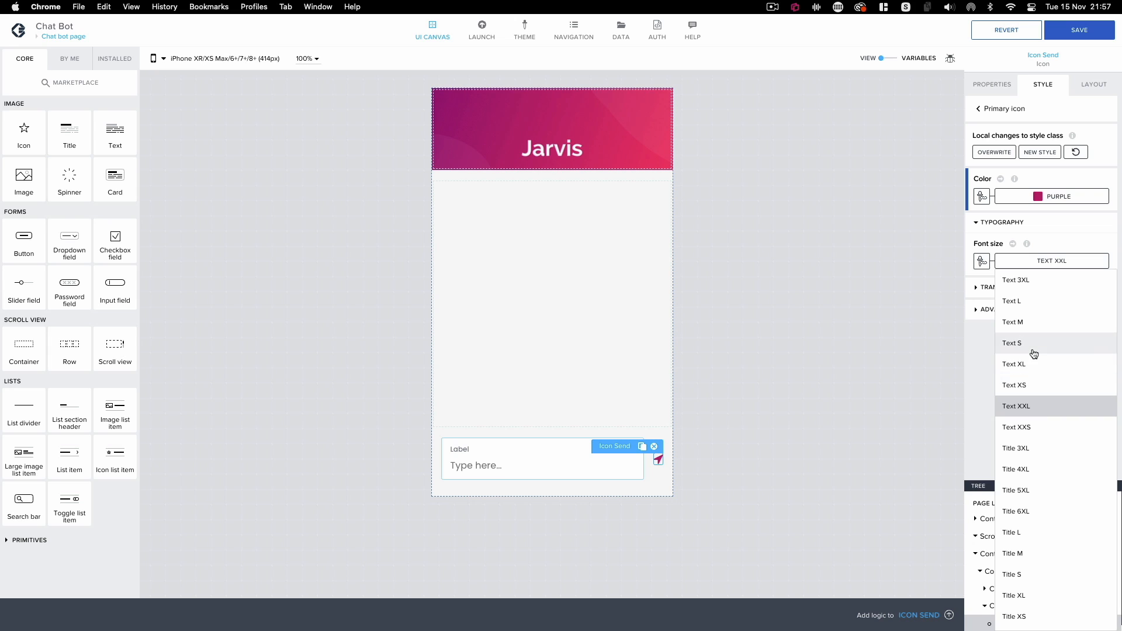
{"action": "scroll", "coordinate": [1043, 485], "scroll_direction": "down", "scroll_amount": 2}
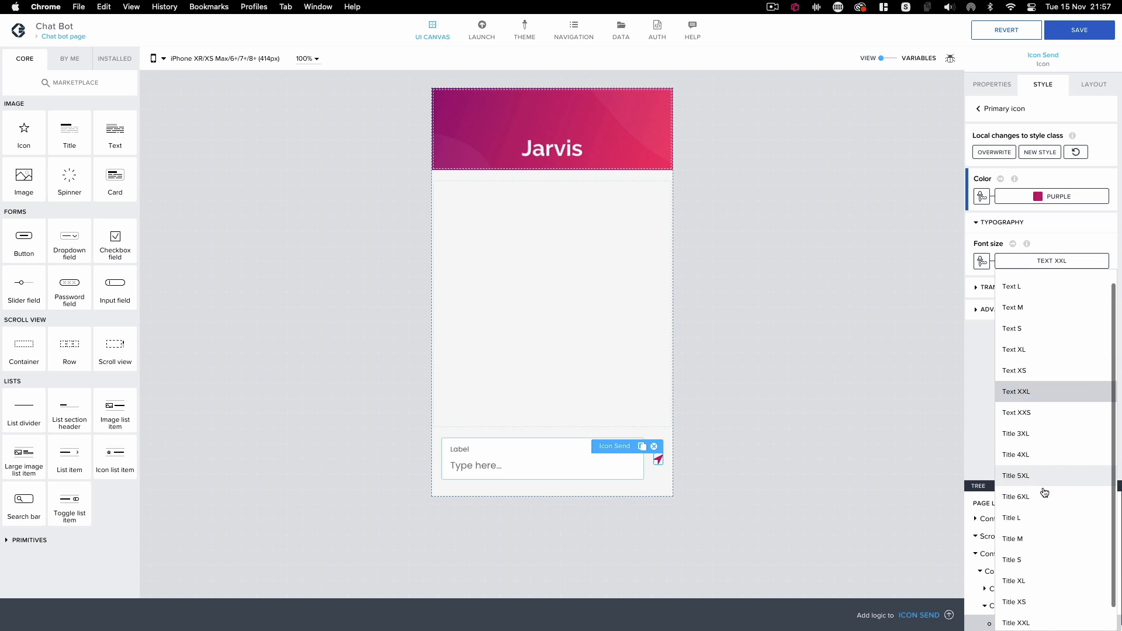
{"action": "left_click", "coordinate": [1039, 557]}
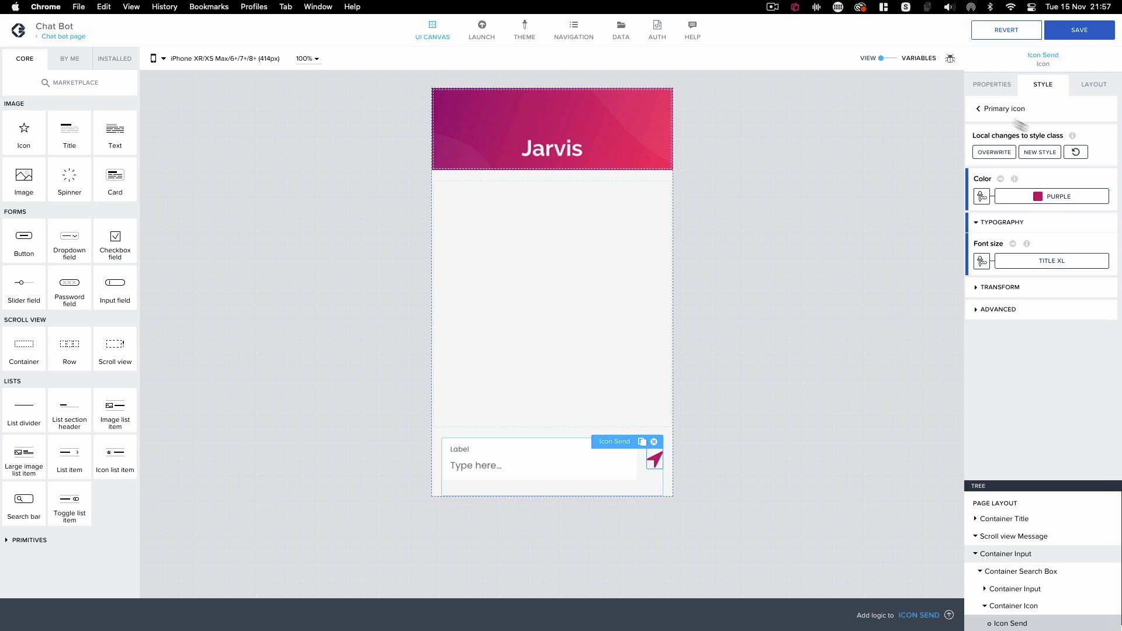
{"action": "left_click", "coordinate": [984, 153]}
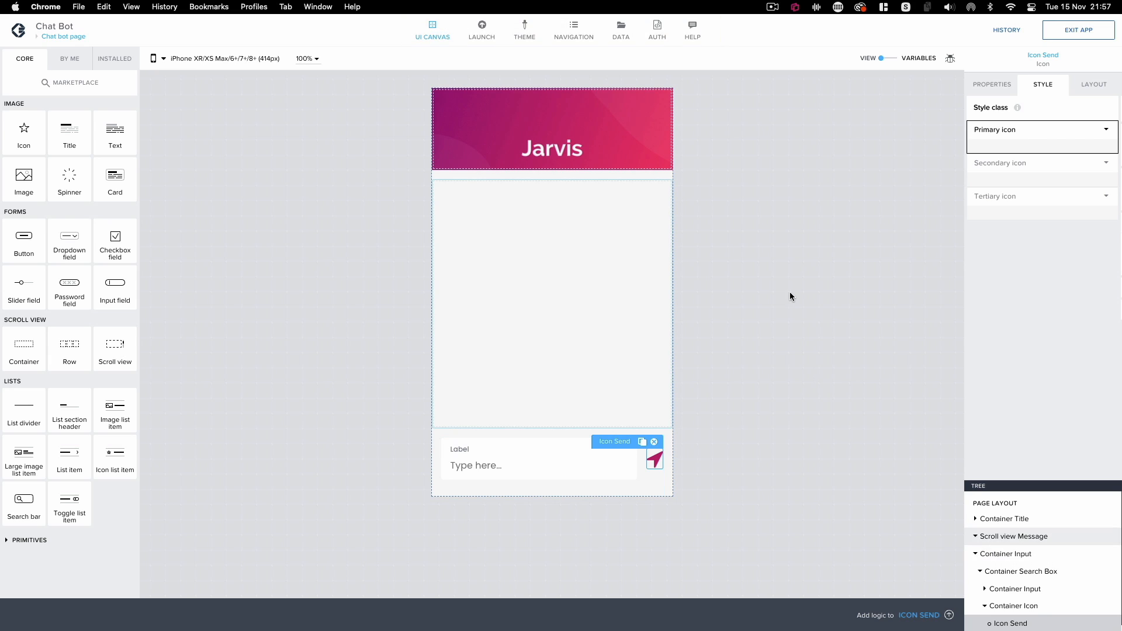
- Open the search box's input field in the component template editor and delete its label text component
{"action": "left_click", "coordinate": [486, 466]}
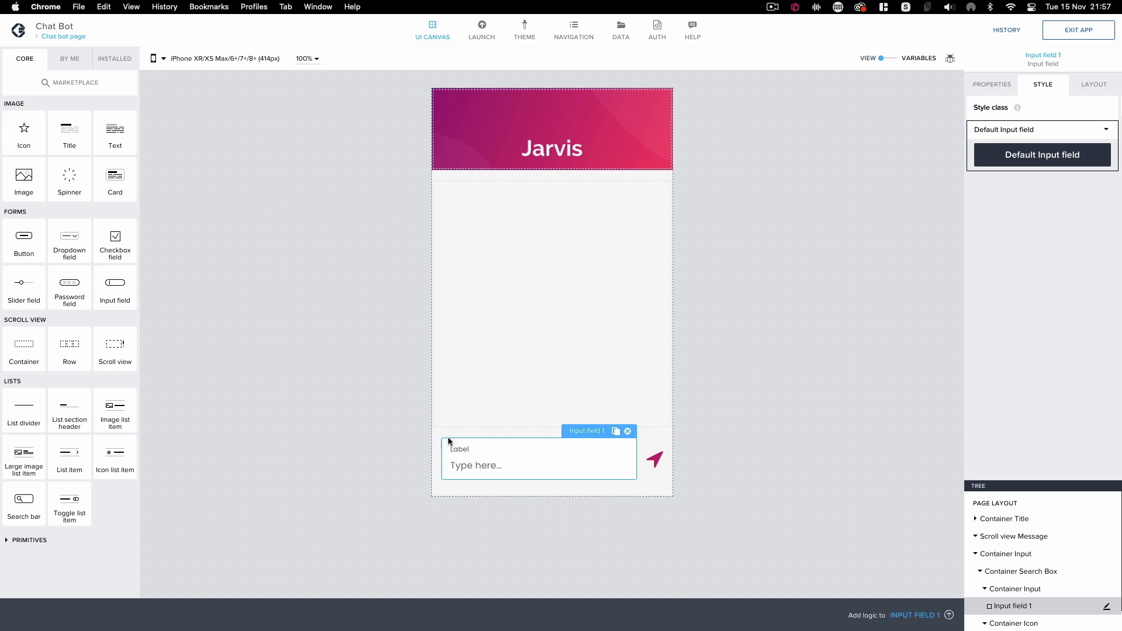
{"action": "left_click", "coordinate": [987, 86]}
{"action": "scroll", "coordinate": [1049, 338], "scroll_direction": "down", "scroll_amount": 1}
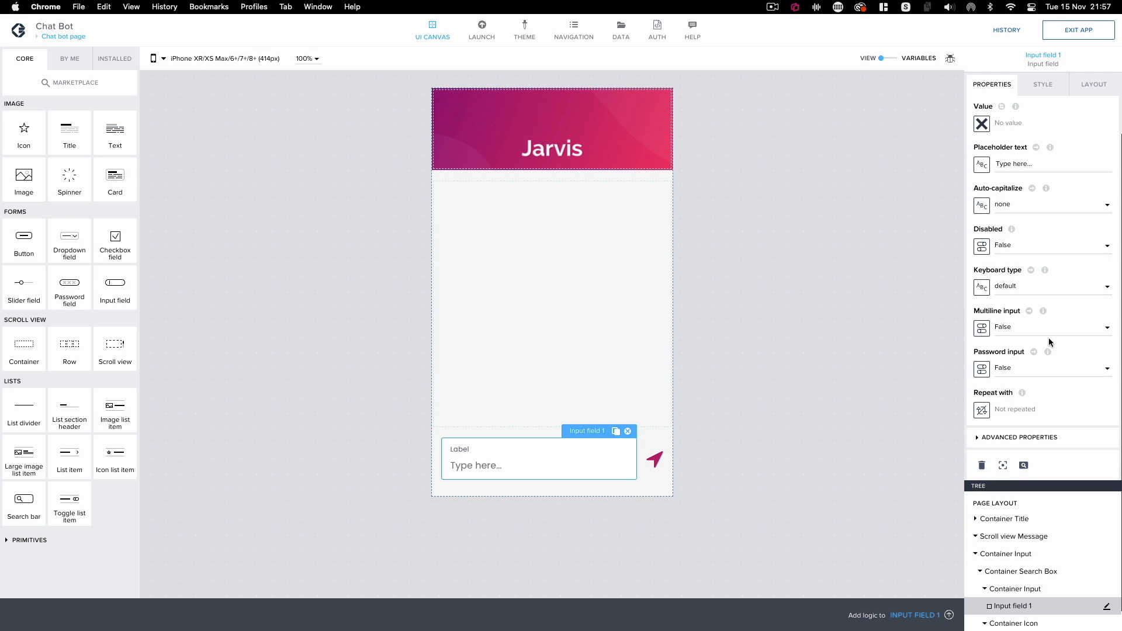
{"action": "left_click", "coordinate": [1003, 466]}
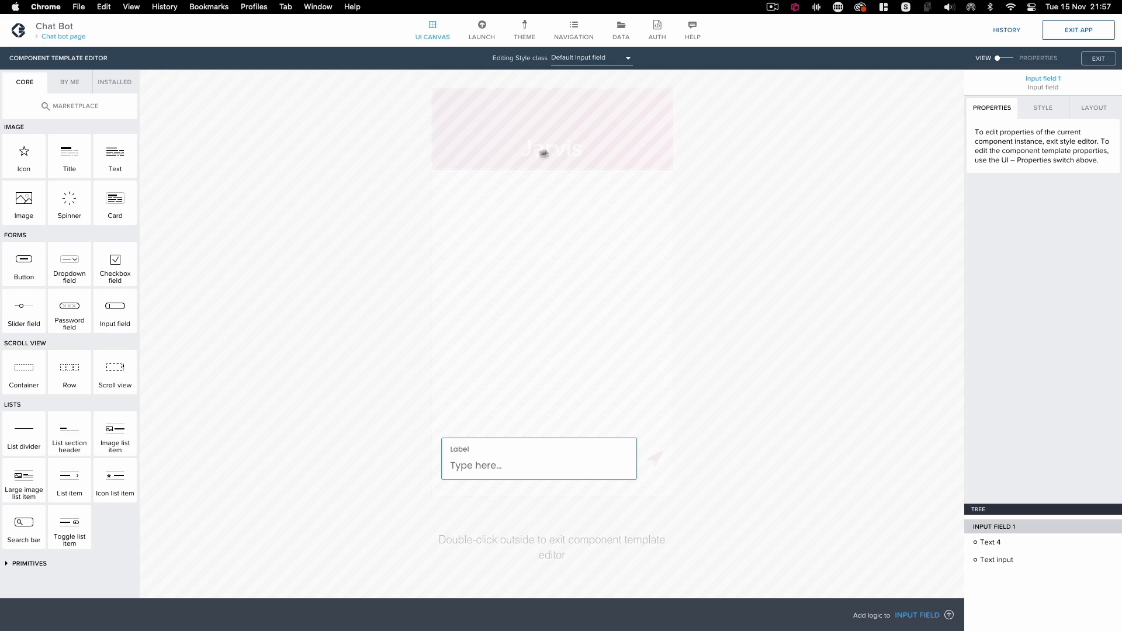
{"action": "left_click", "coordinate": [460, 450]}
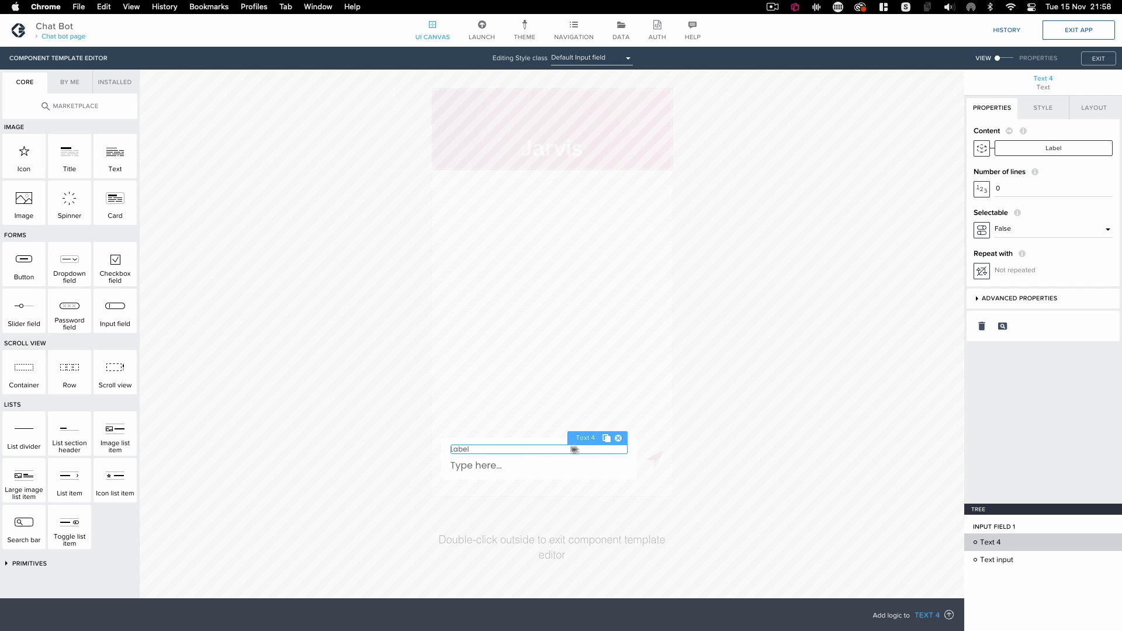
{"action": "left_click", "coordinate": [618, 437]}
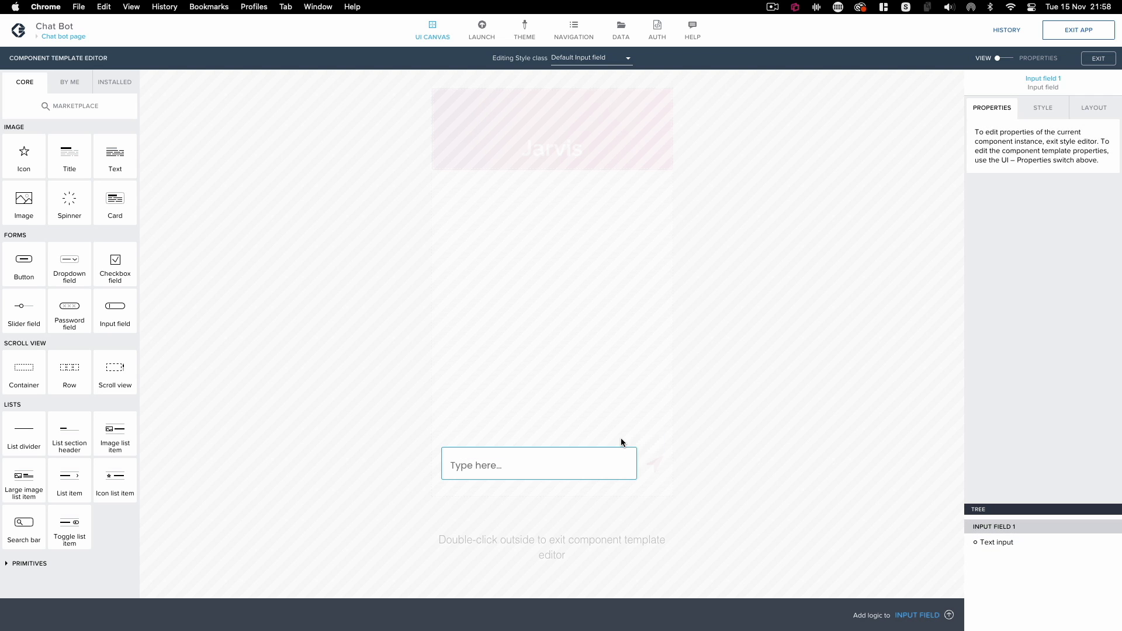
- Review the input field template's Text input settings, save the app and exit the component template editor
{"action": "left_click", "coordinate": [500, 470]}
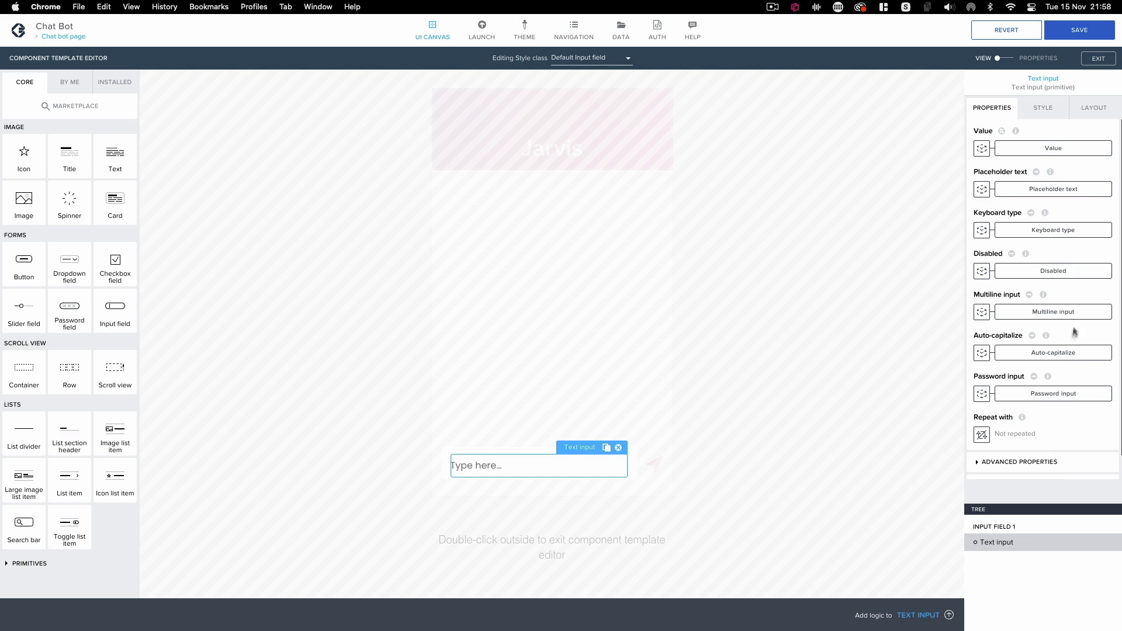
{"action": "scroll", "coordinate": [1036, 125], "scroll_direction": "down", "scroll_amount": 1}
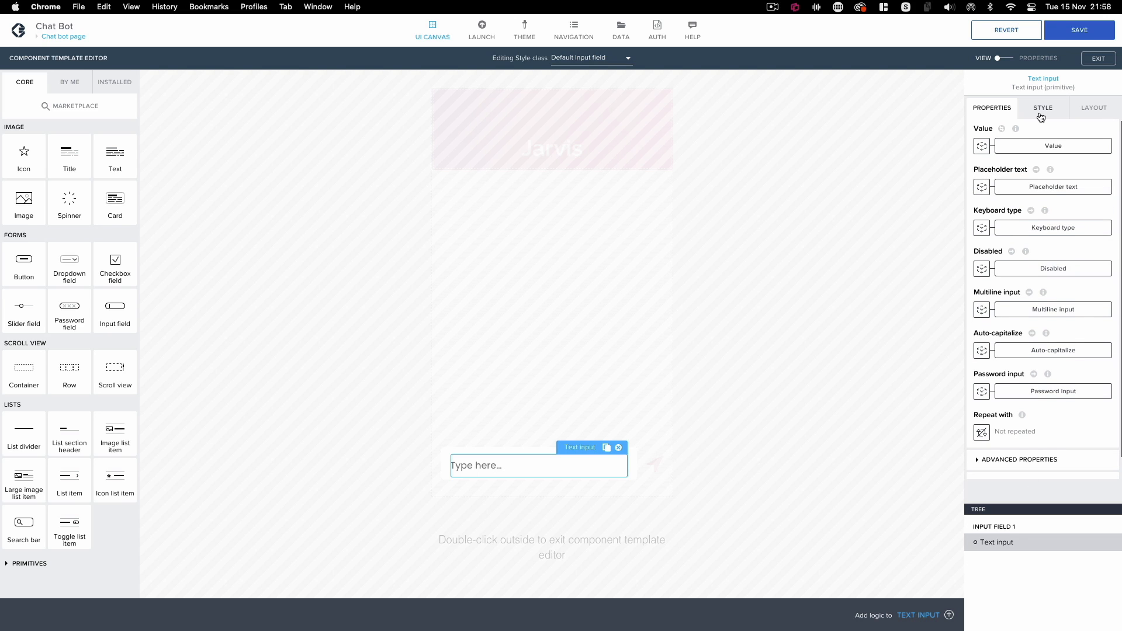
{"action": "left_click", "coordinate": [1042, 111]}
{"action": "left_click", "coordinate": [1085, 111]}
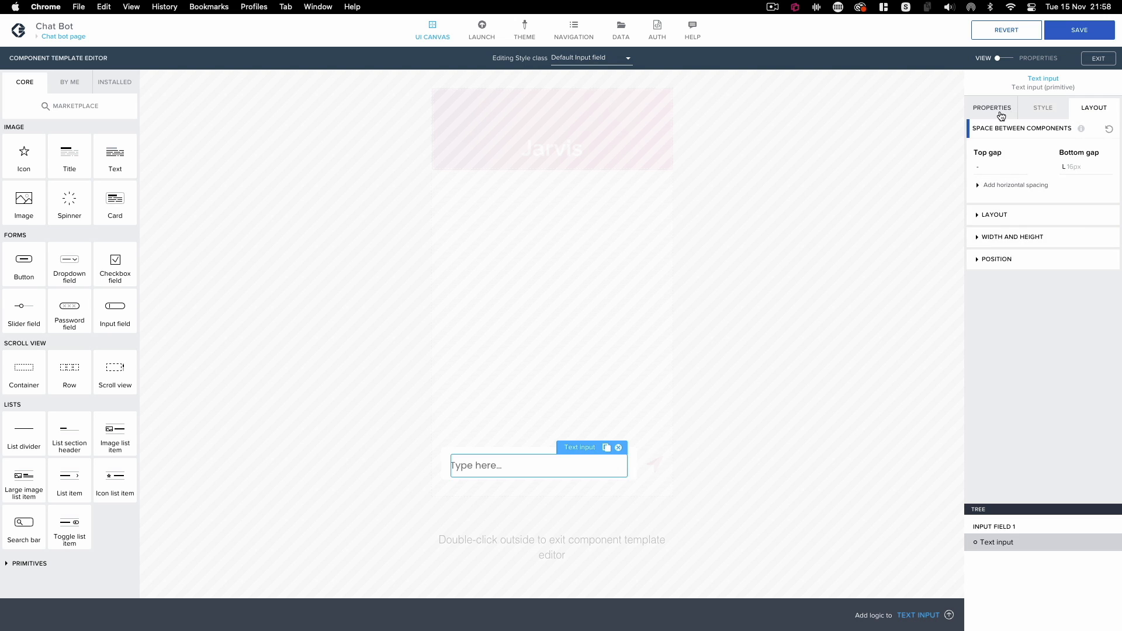
{"action": "left_click", "coordinate": [995, 110]}
{"action": "left_click", "coordinate": [1000, 529]}
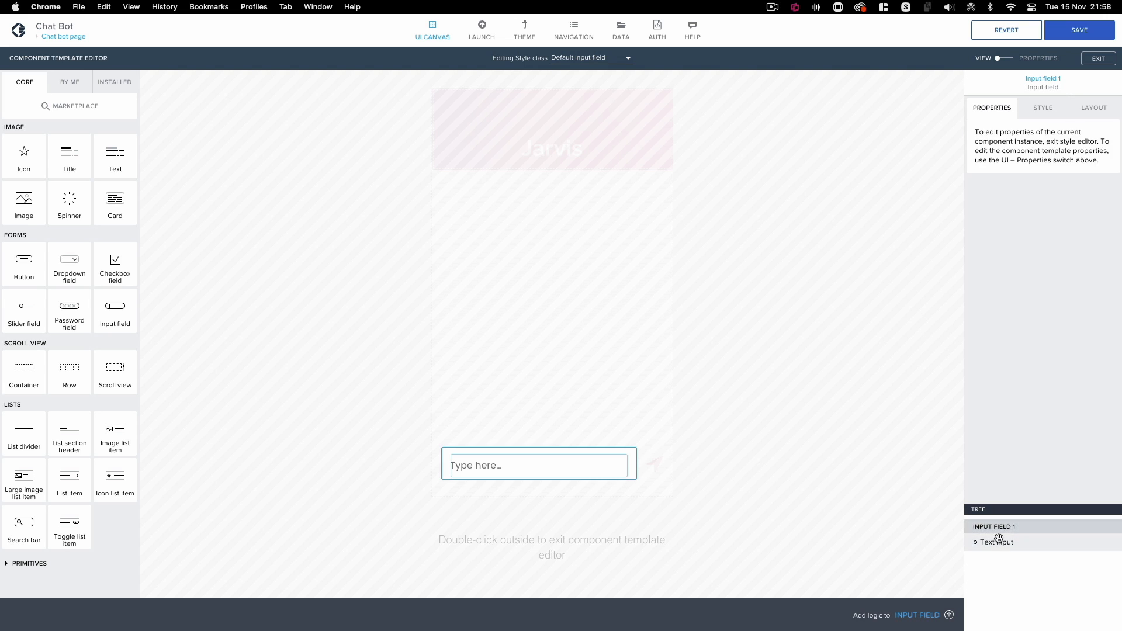
{"action": "left_click", "coordinate": [998, 541]}
{"action": "left_click", "coordinate": [1079, 29]}
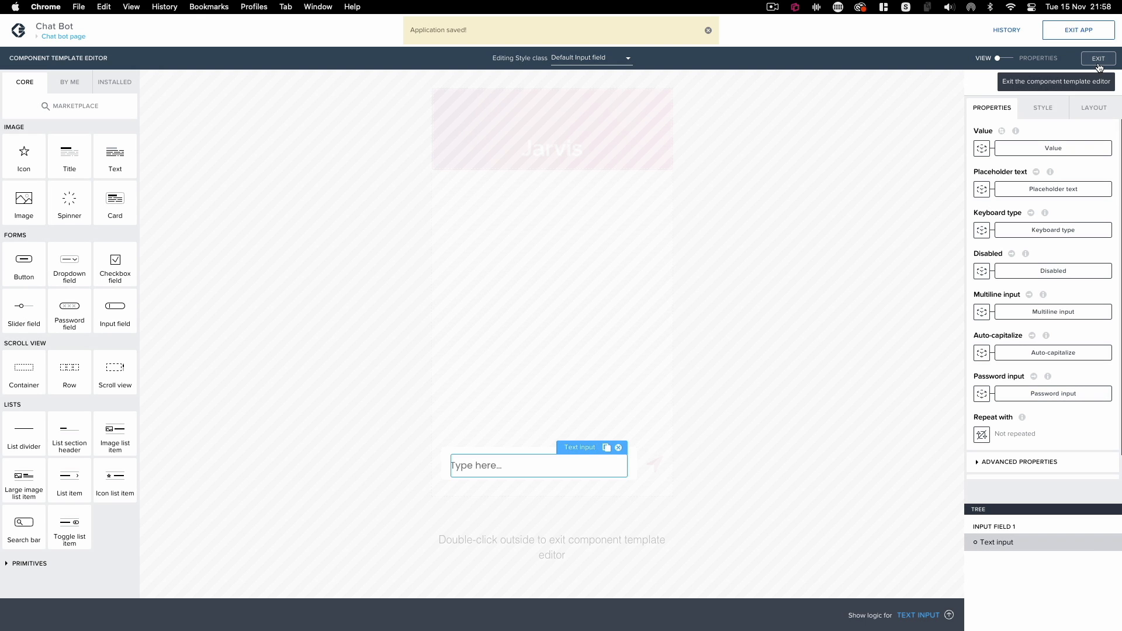
{"action": "left_click", "coordinate": [1098, 59]}
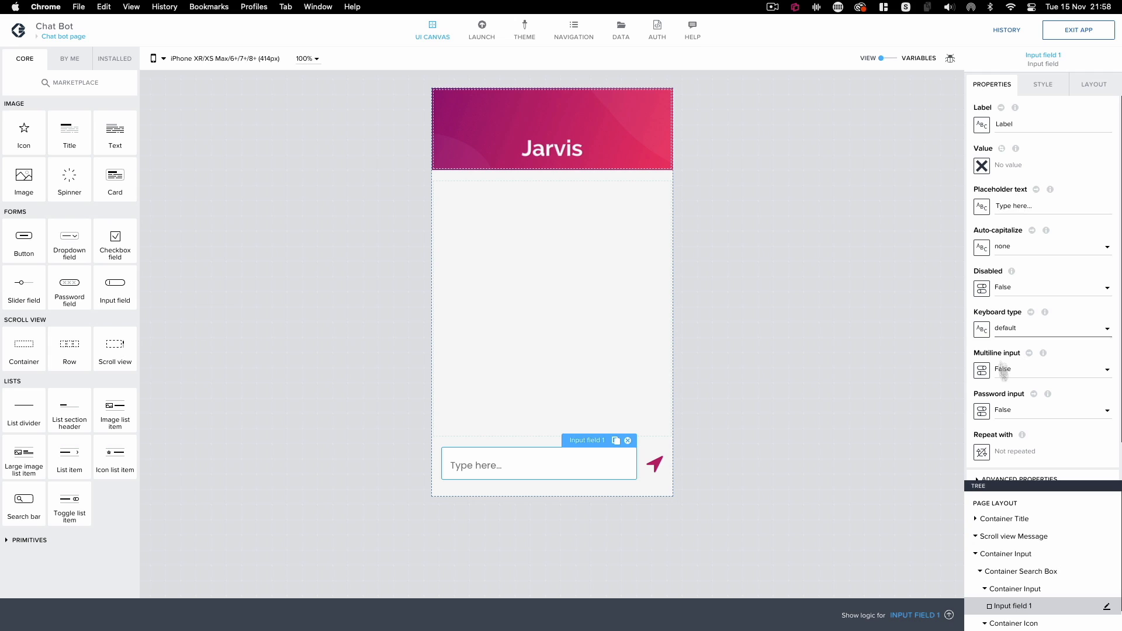
- Edit the Default Input field style of the input field and set its top padding to XS (4px)
{"action": "left_click", "coordinate": [1045, 85]}
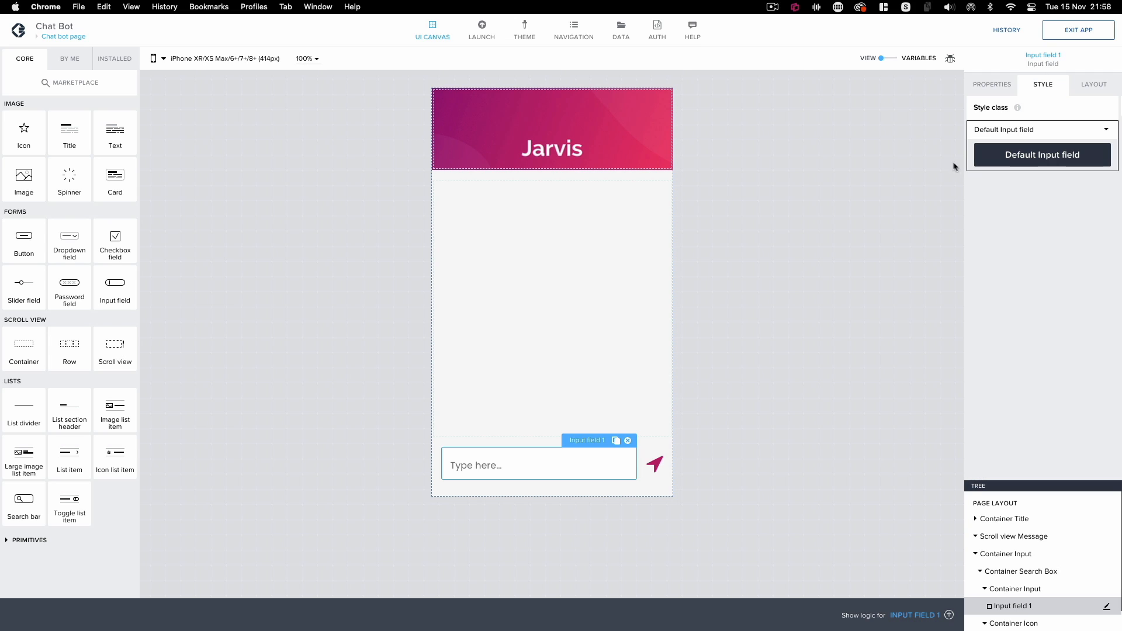
{"action": "left_click", "coordinate": [1102, 135]}
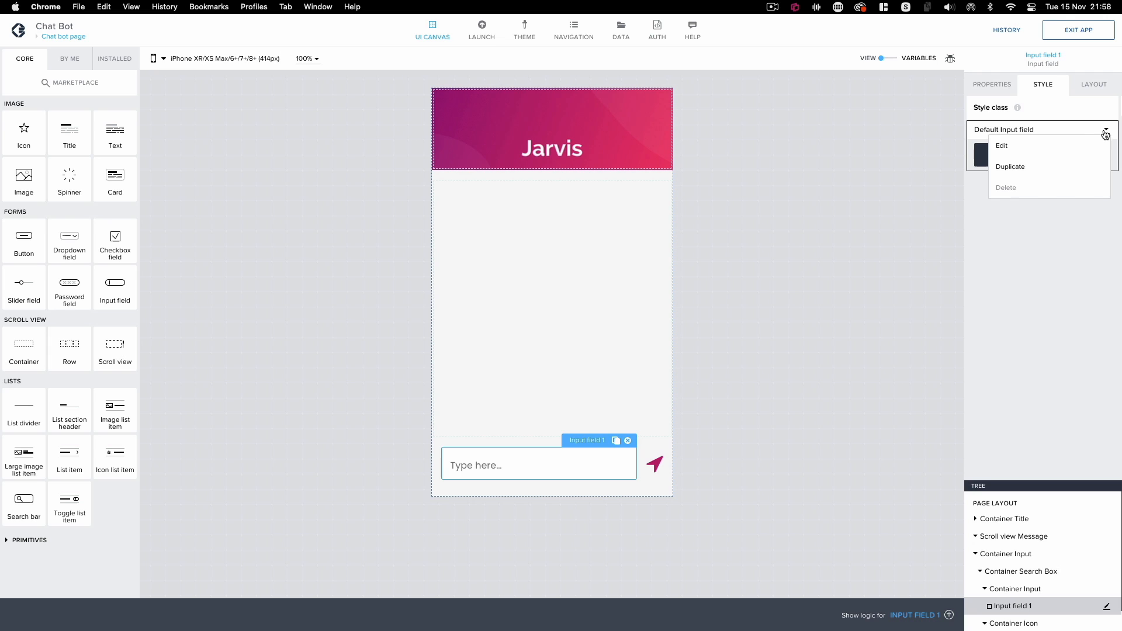
{"action": "left_click", "coordinate": [1020, 152]}
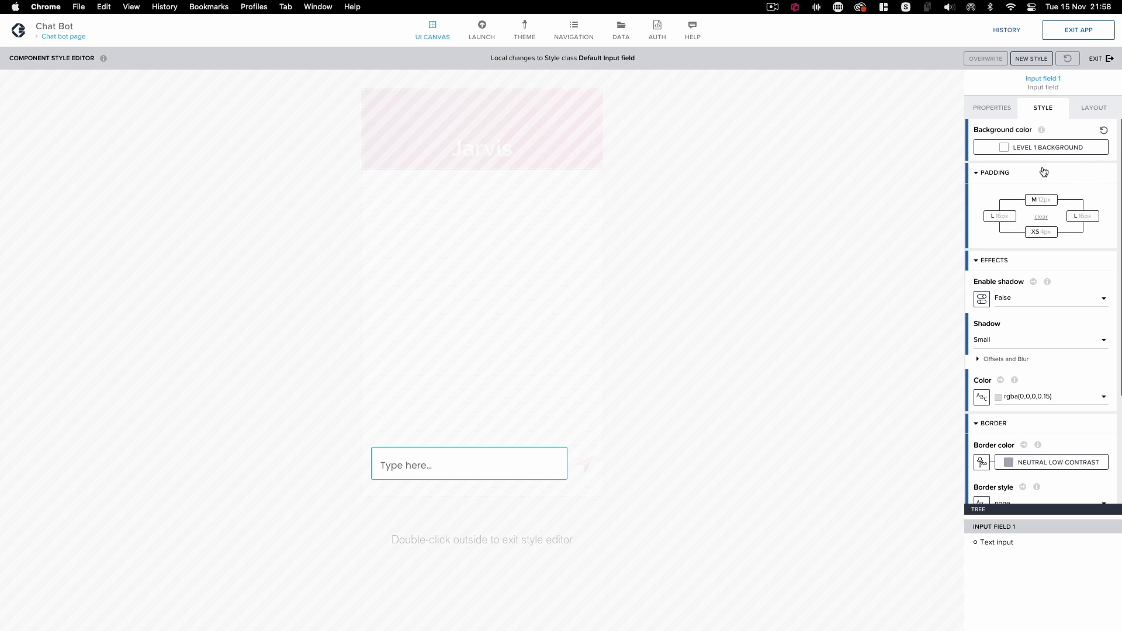
{"action": "left_click", "coordinate": [1038, 200]}
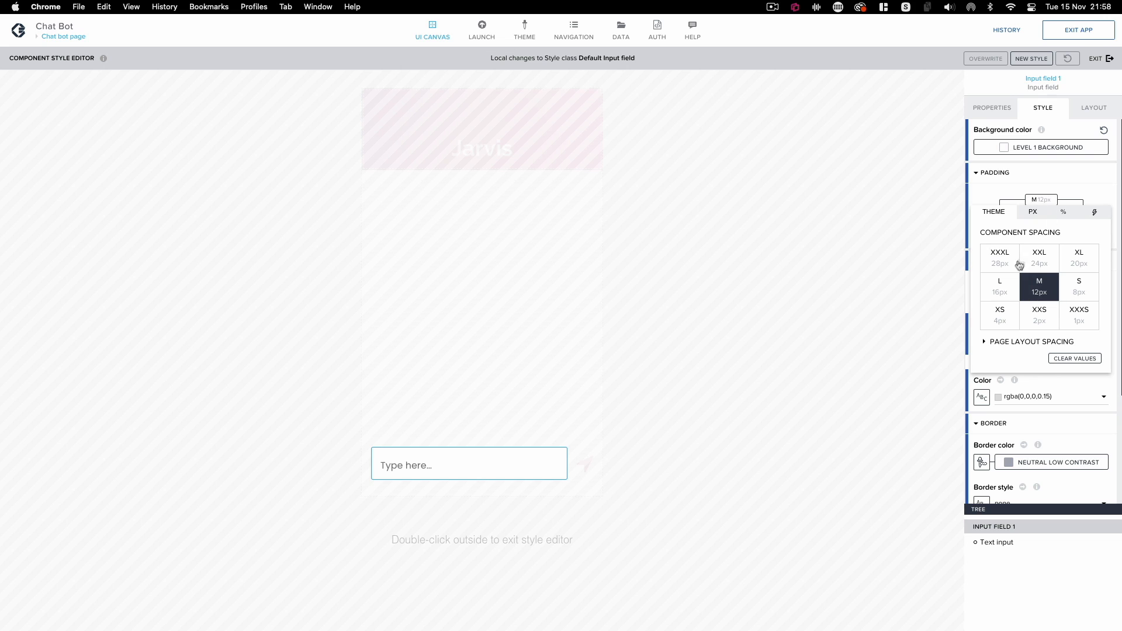
{"action": "left_click", "coordinate": [998, 309]}
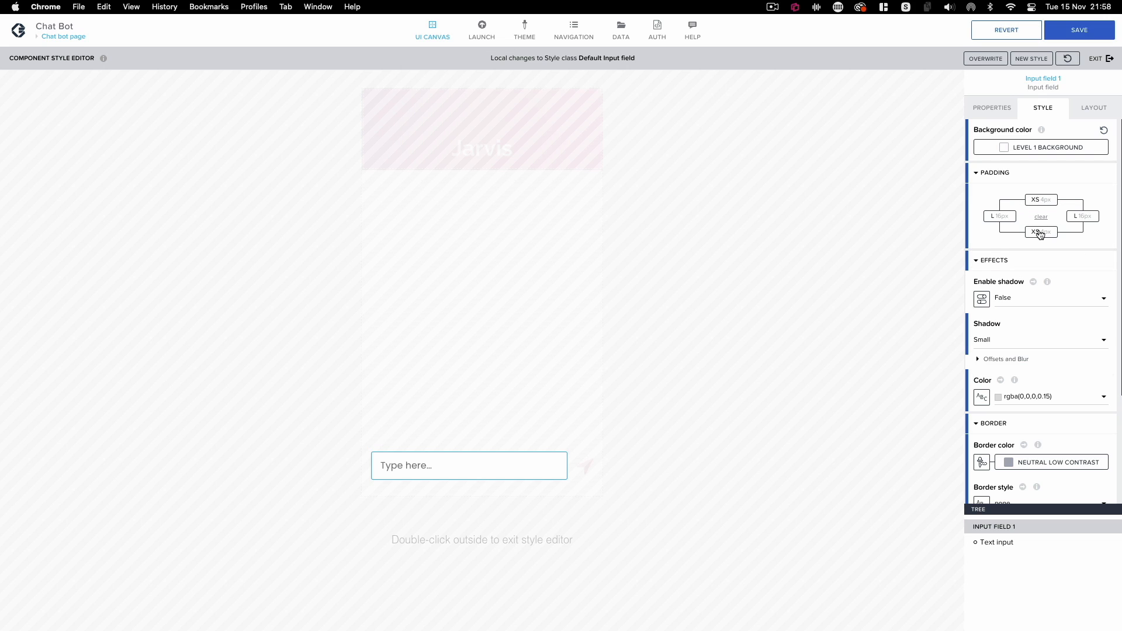
- Check the spacing options for the input field's bottom and left padding without changing them
{"action": "left_click", "coordinate": [1039, 233]}
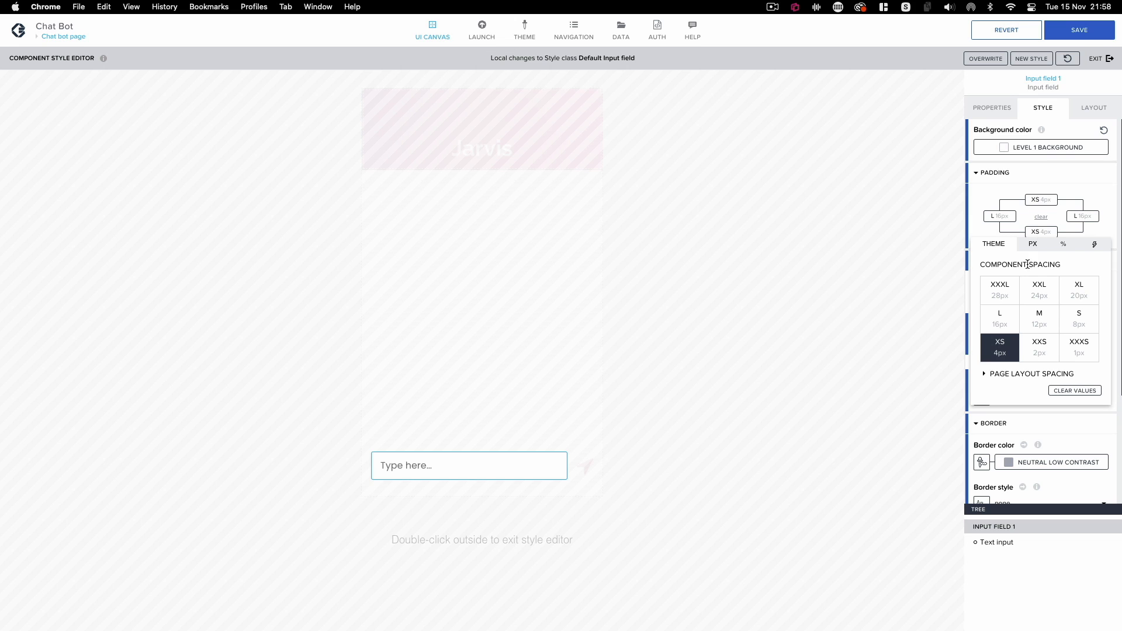
{"action": "left_click", "coordinate": [996, 217]}
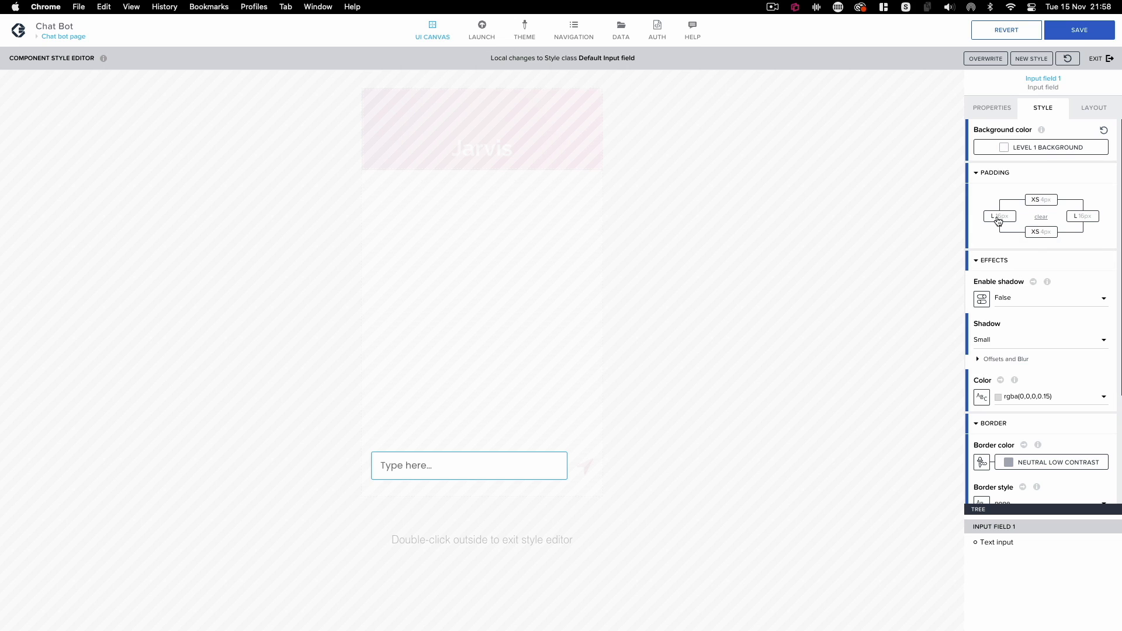
{"action": "left_click", "coordinate": [997, 217]}
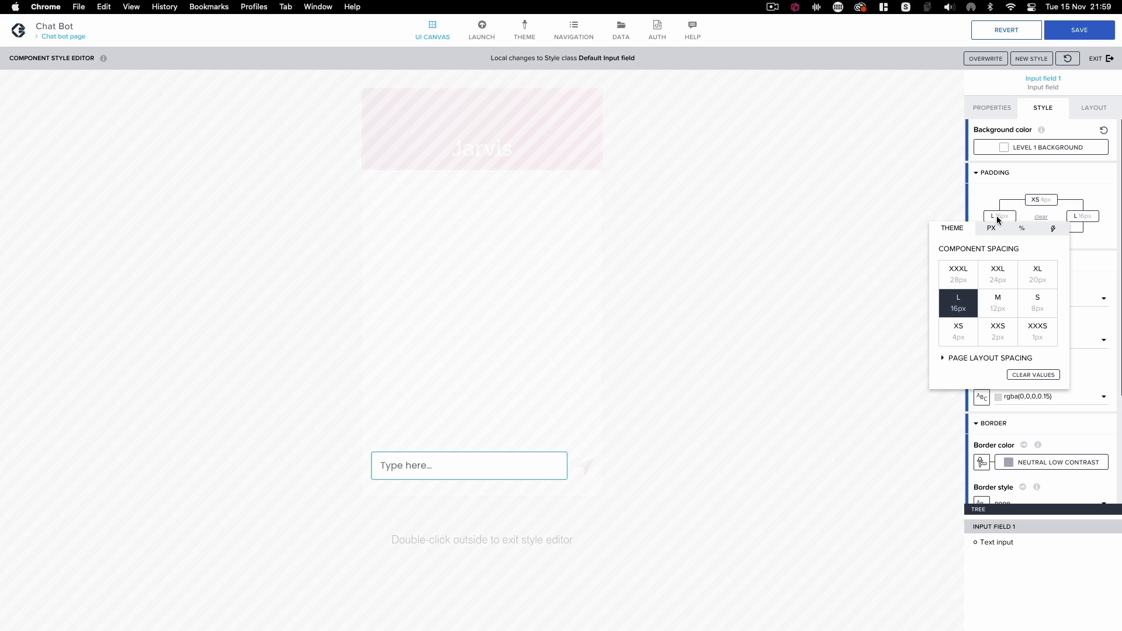
{"action": "left_click", "coordinate": [991, 214]}
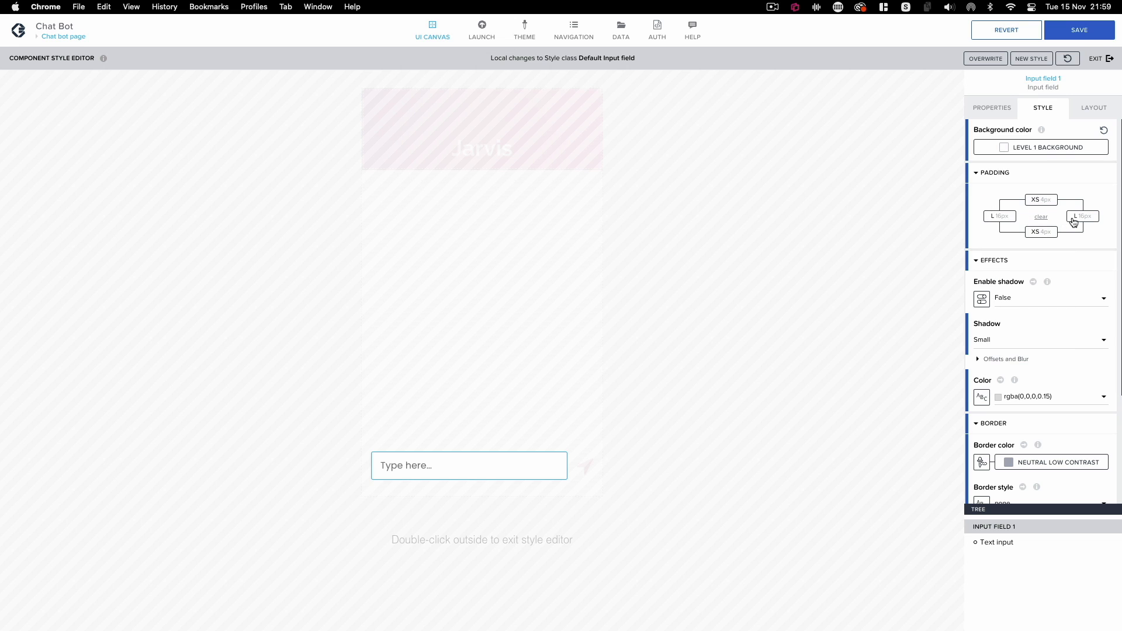
- Review the effects, border and shape settings of the Default Input field style and exit the component style editor
{"action": "scroll", "coordinate": [1039, 276], "scroll_direction": "down", "scroll_amount": 3}
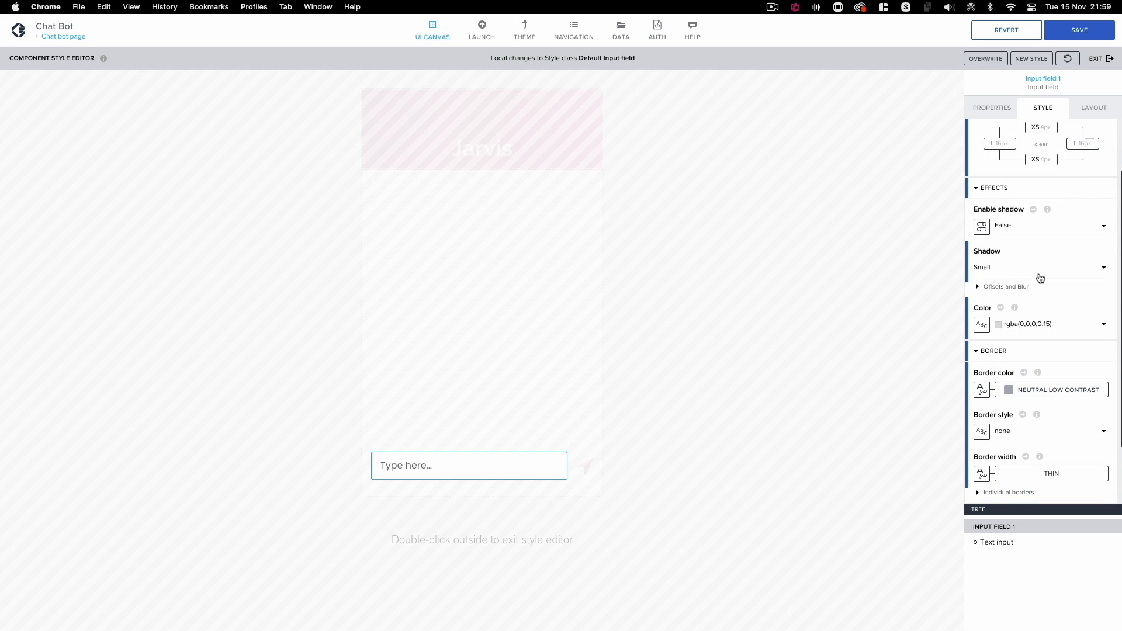
{"action": "scroll", "coordinate": [1022, 265], "scroll_direction": "down", "scroll_amount": 1}
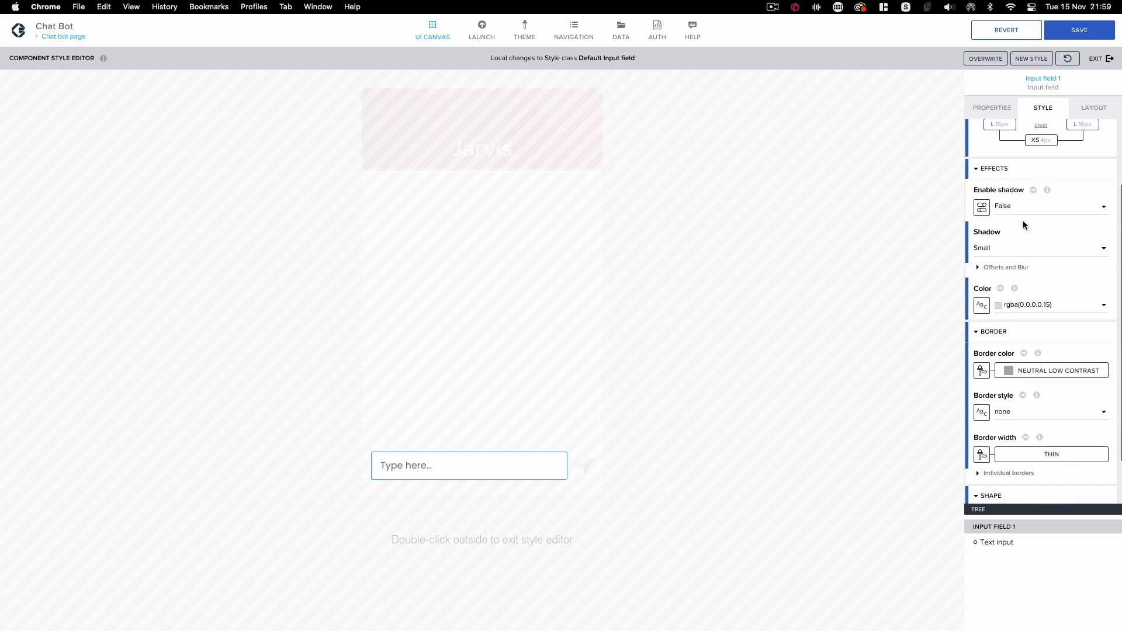
{"action": "scroll", "coordinate": [1028, 216], "scroll_direction": "down", "scroll_amount": 1}
{"action": "scroll", "coordinate": [1041, 245], "scroll_direction": "down", "scroll_amount": 1}
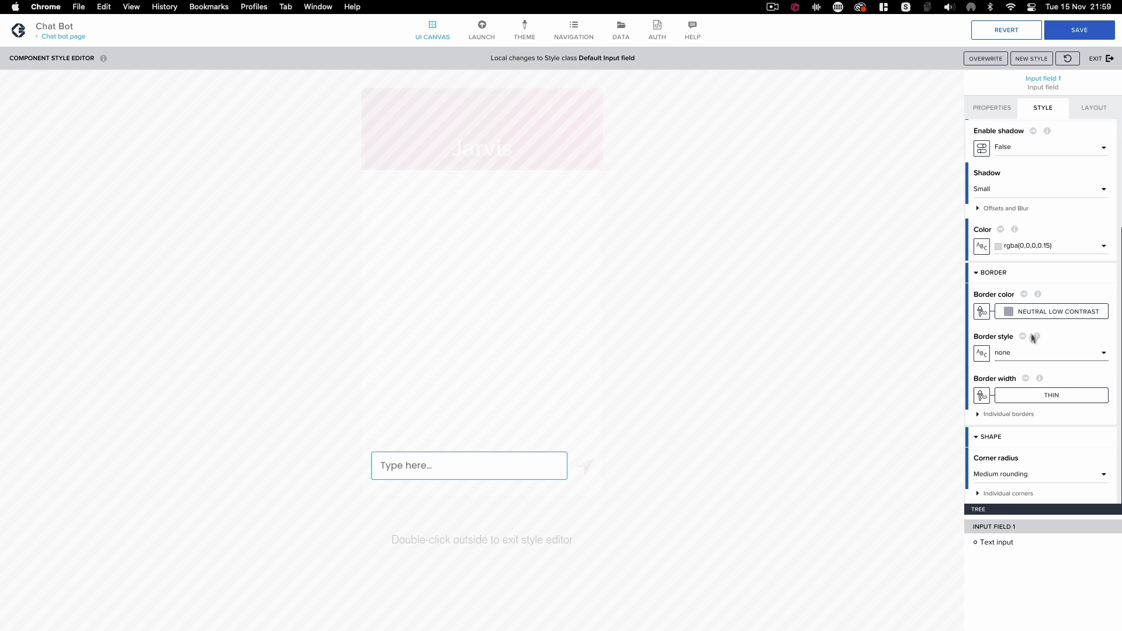
{"action": "scroll", "coordinate": [1039, 309], "scroll_direction": "up", "scroll_amount": 3}
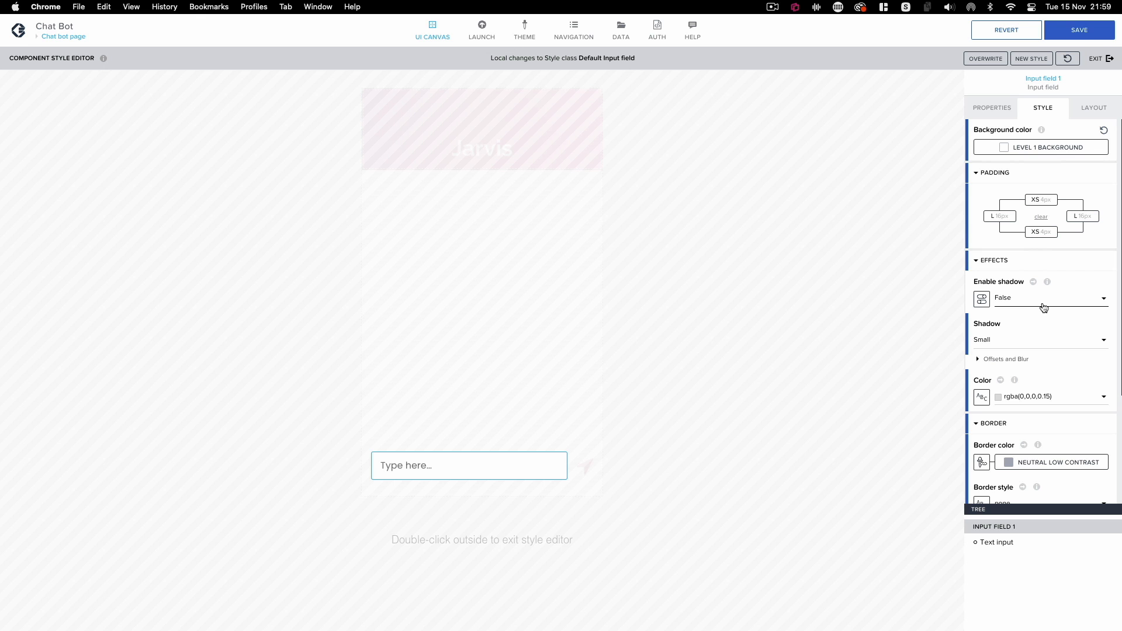
{"action": "left_click", "coordinate": [1099, 61]}
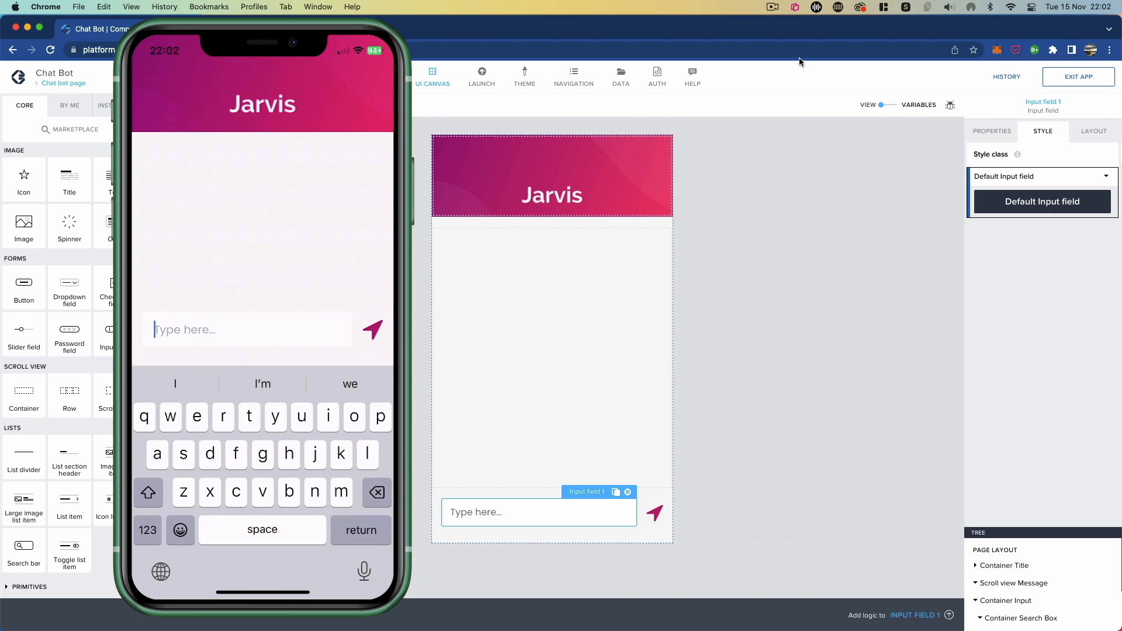
- Test the input field in the phone preview by entering and submitting the sample text "rhffhhvegbfbch"
{"action": "type", "text": "r"}
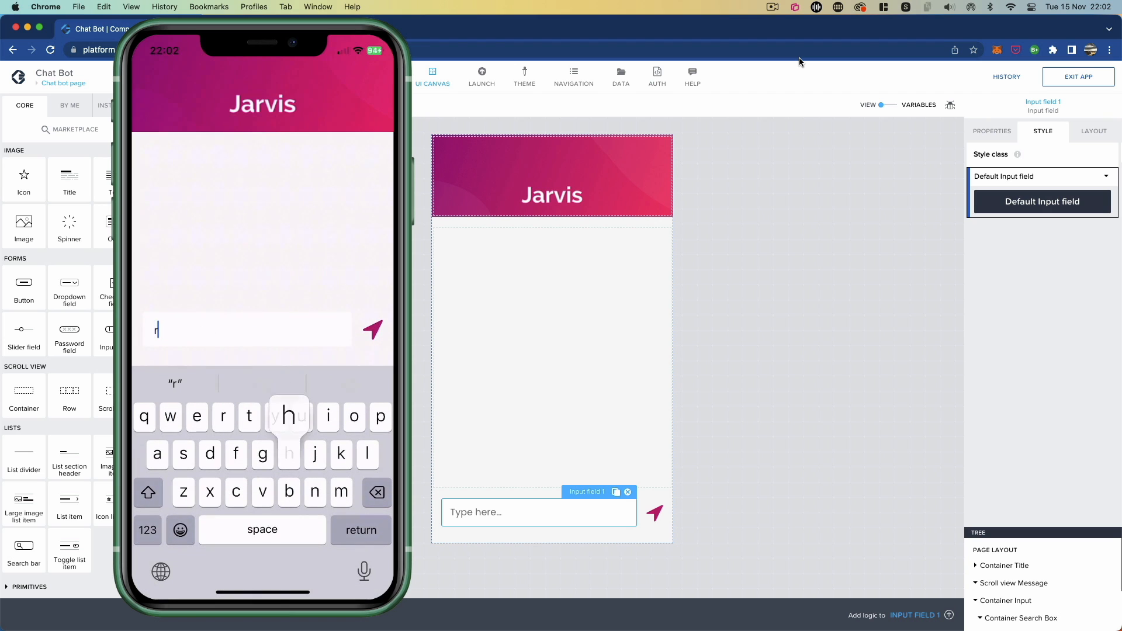
{"action": "type", "text": "hffhhvegbfbch"}
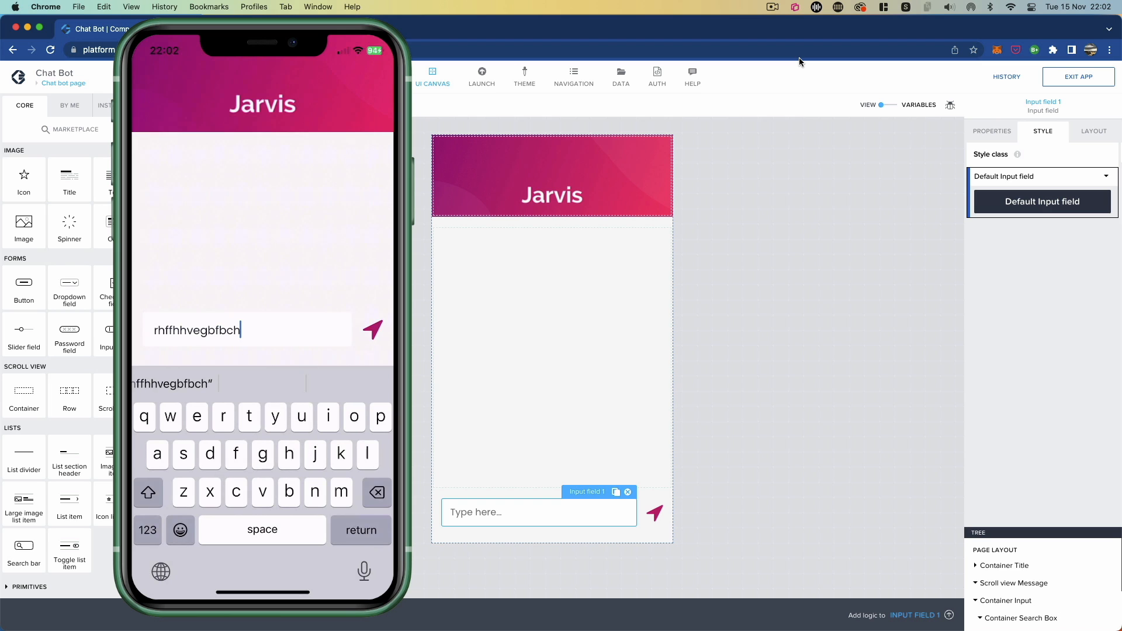
{"action": "key", "text": "Return"}
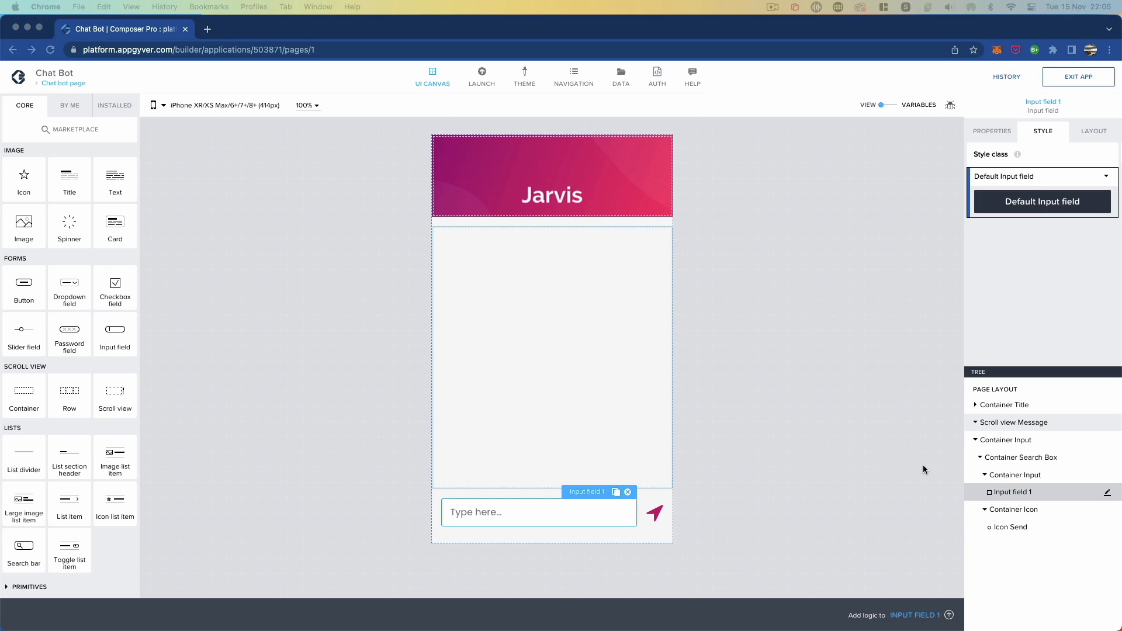
- Create a new style class named Rounded Corners for Container Search Box, based on its Layout Container style
{"action": "left_click", "coordinate": [1030, 459]}
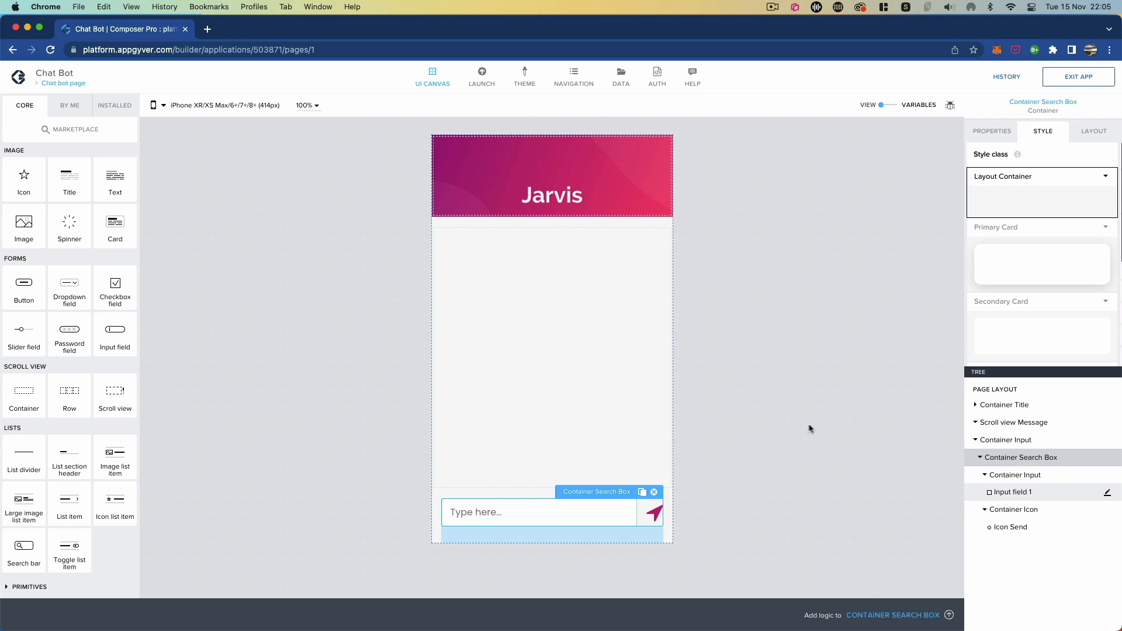
{"action": "left_click", "coordinate": [1110, 181]}
{"action": "left_click", "coordinate": [984, 210]}
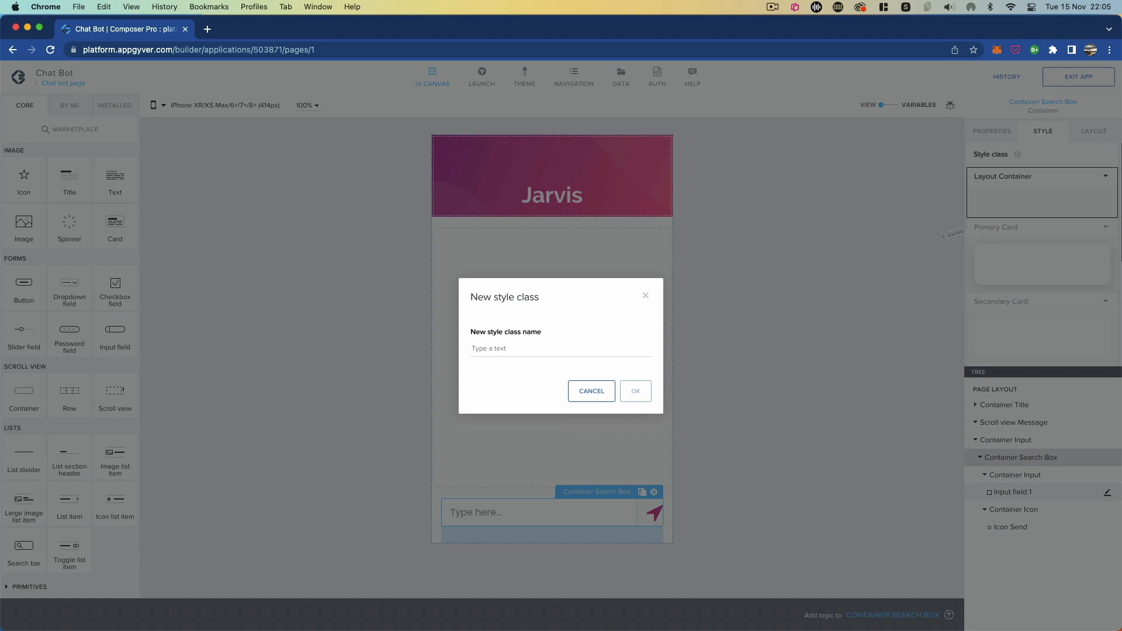
{"action": "left_click", "coordinate": [523, 351]}
{"action": "type", "text": "Rounded Corners"}
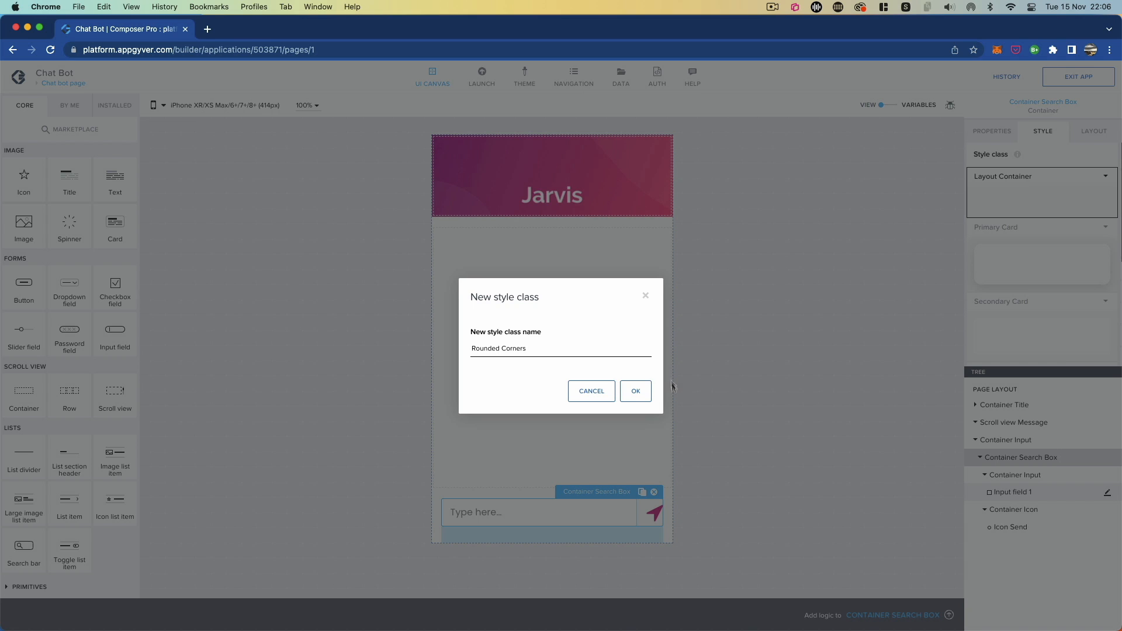
{"action": "left_click", "coordinate": [636, 391]}
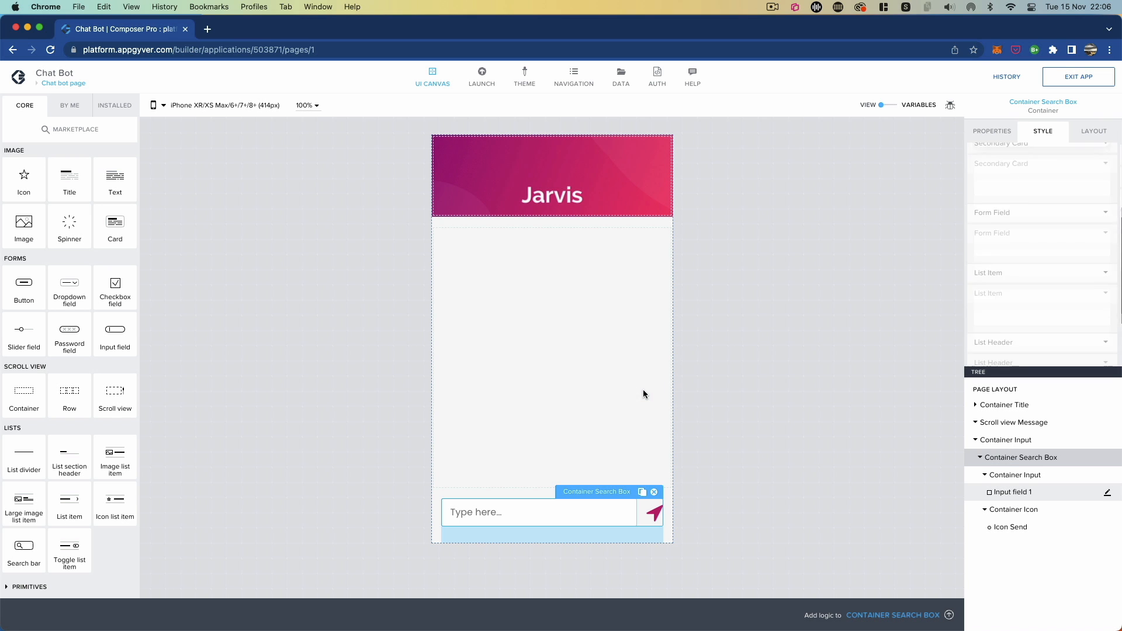
- Edit the Rounded Corners style and set its background color to Level 1 background
{"action": "left_click", "coordinate": [1105, 325]}
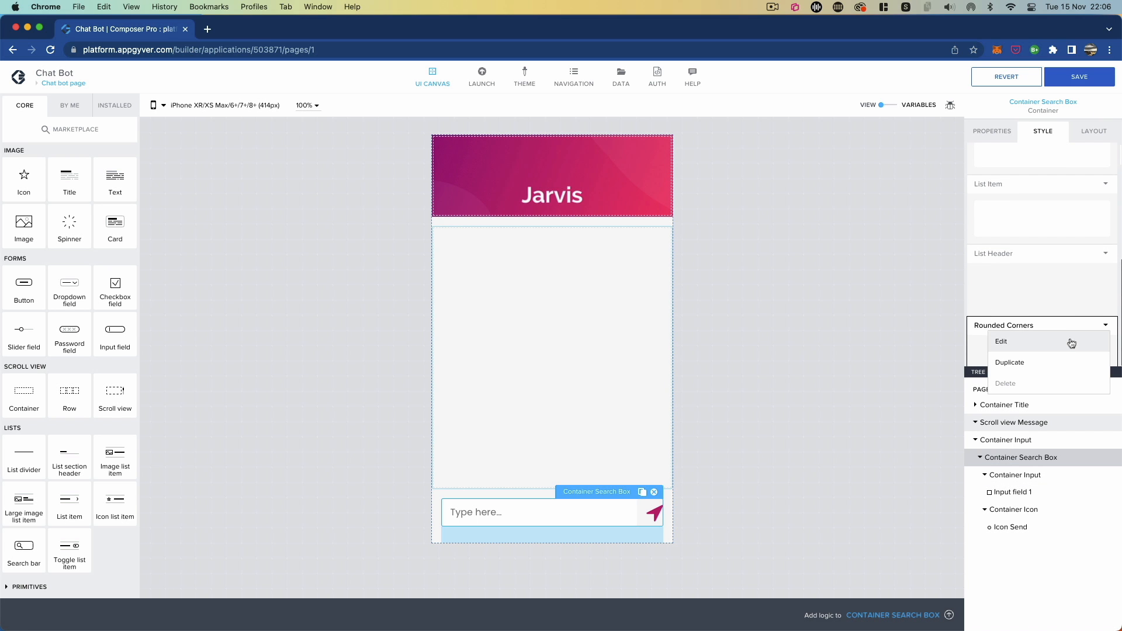
{"action": "left_click", "coordinate": [1071, 341]}
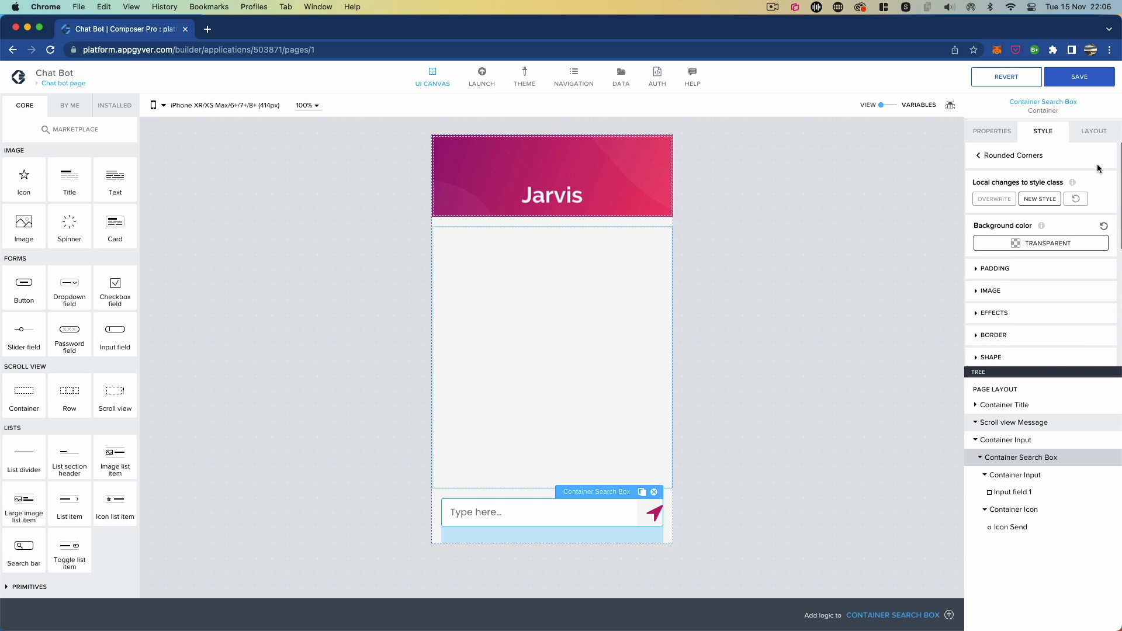
{"action": "left_click", "coordinate": [1049, 243]}
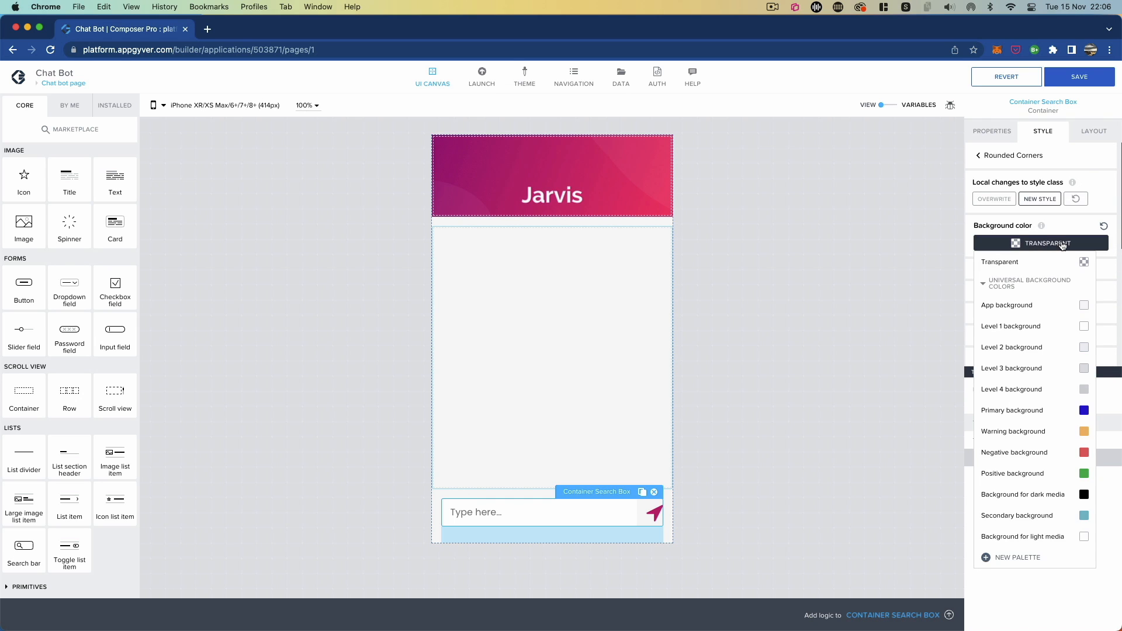
{"action": "left_click", "coordinate": [1028, 326]}
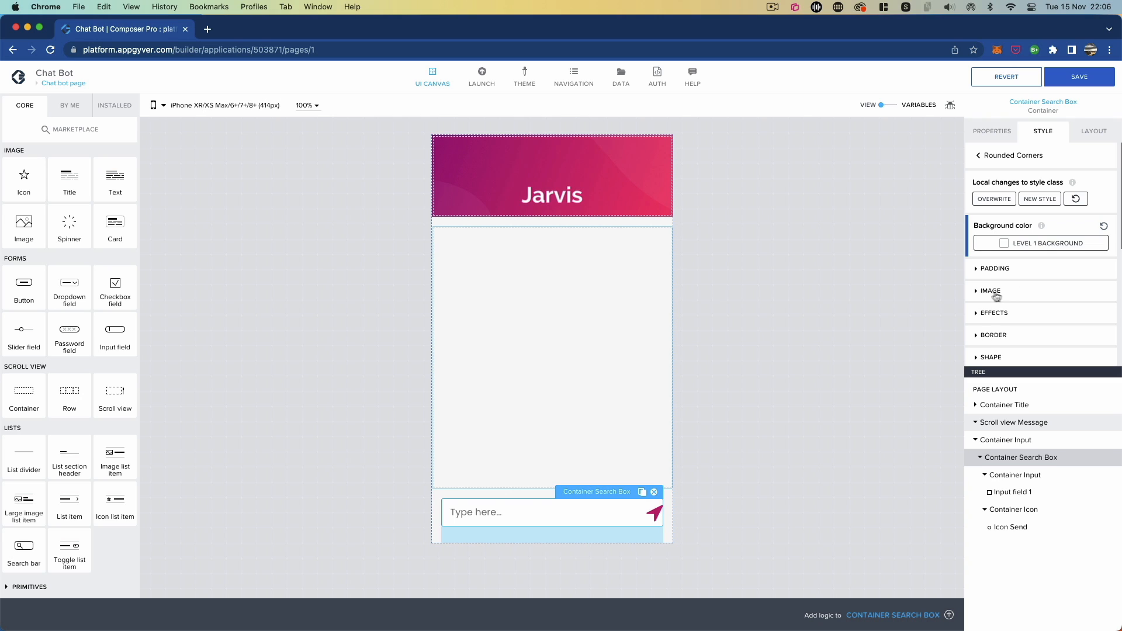
- Set the top and bottom padding of the Rounded Corners style to S (8px)
{"action": "left_click", "coordinate": [978, 270]}
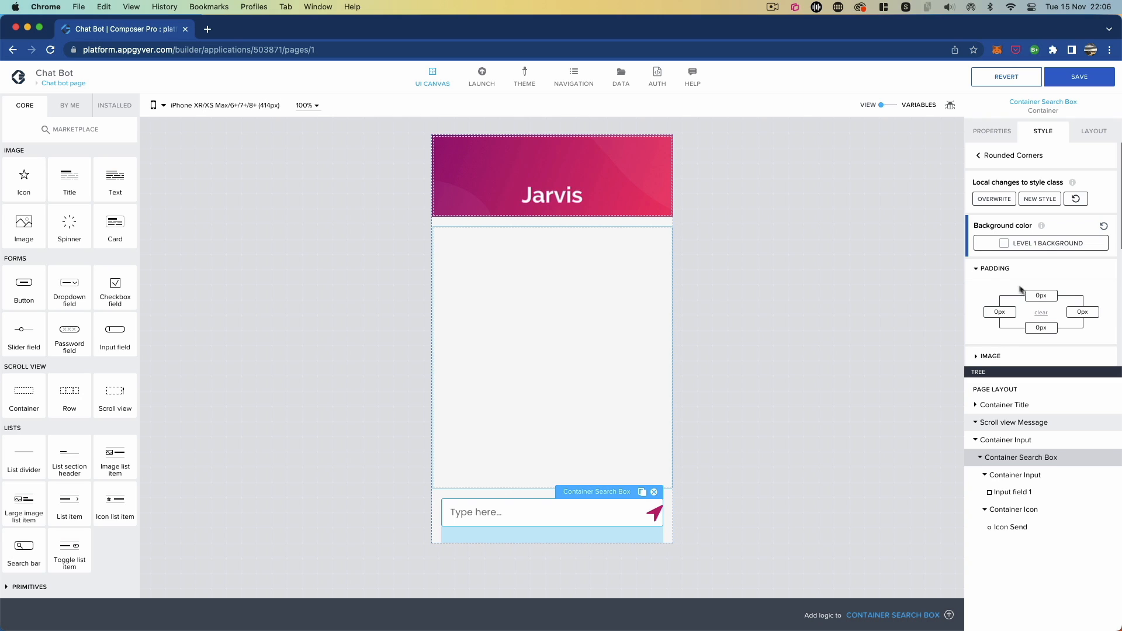
{"action": "left_click", "coordinate": [1038, 296]}
{"action": "left_click", "coordinate": [1000, 308]}
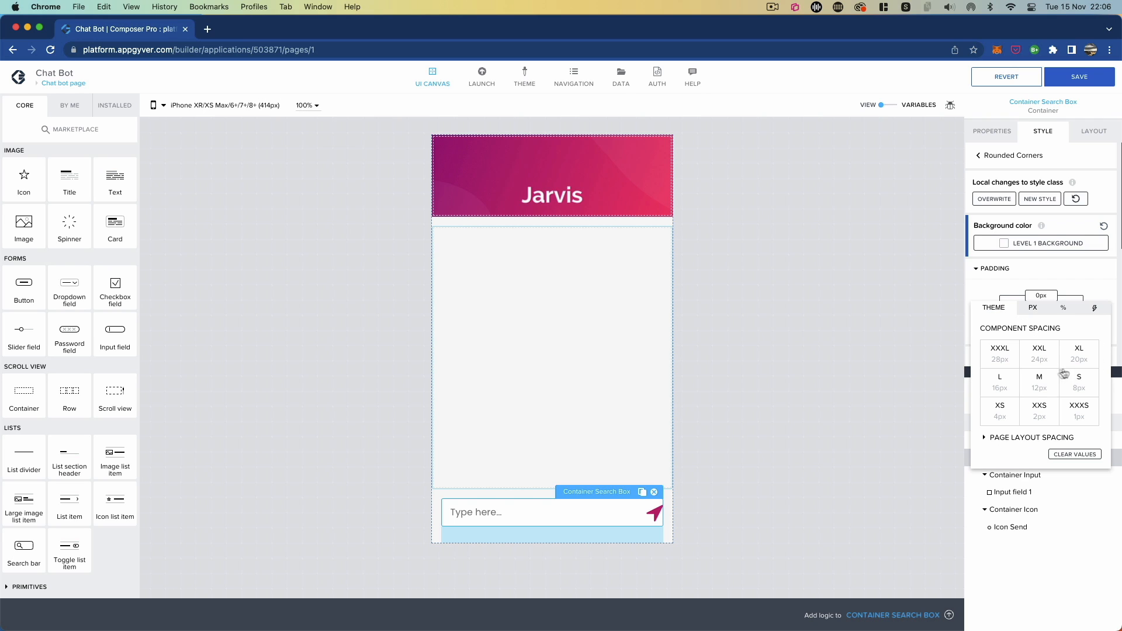
{"action": "left_click", "coordinate": [1074, 384]}
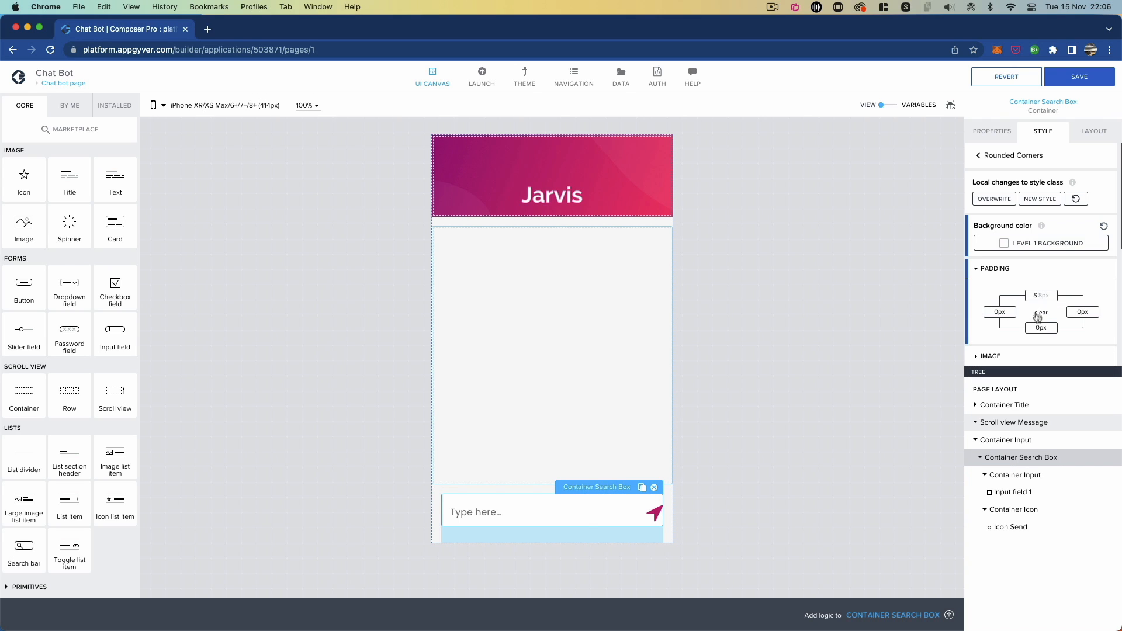
{"action": "left_click", "coordinate": [1040, 327]}
{"action": "left_click", "coordinate": [1001, 340]}
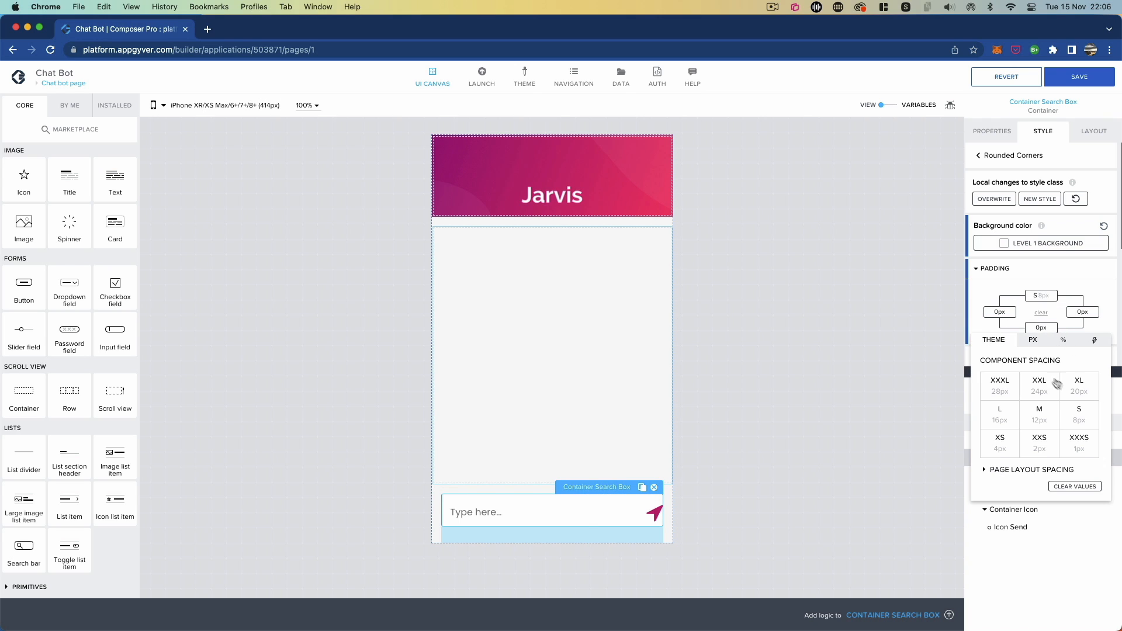
{"action": "left_click", "coordinate": [1079, 413]}
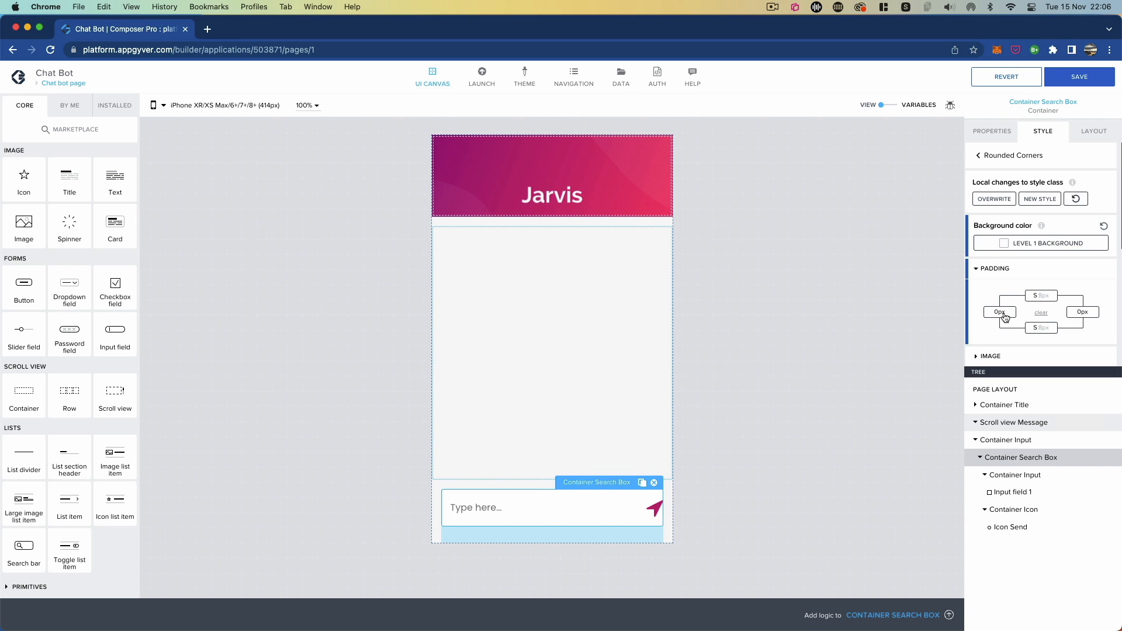
- Set the left and right padding of the Rounded Corners style to L (16px)
{"action": "left_click", "coordinate": [1001, 314]}
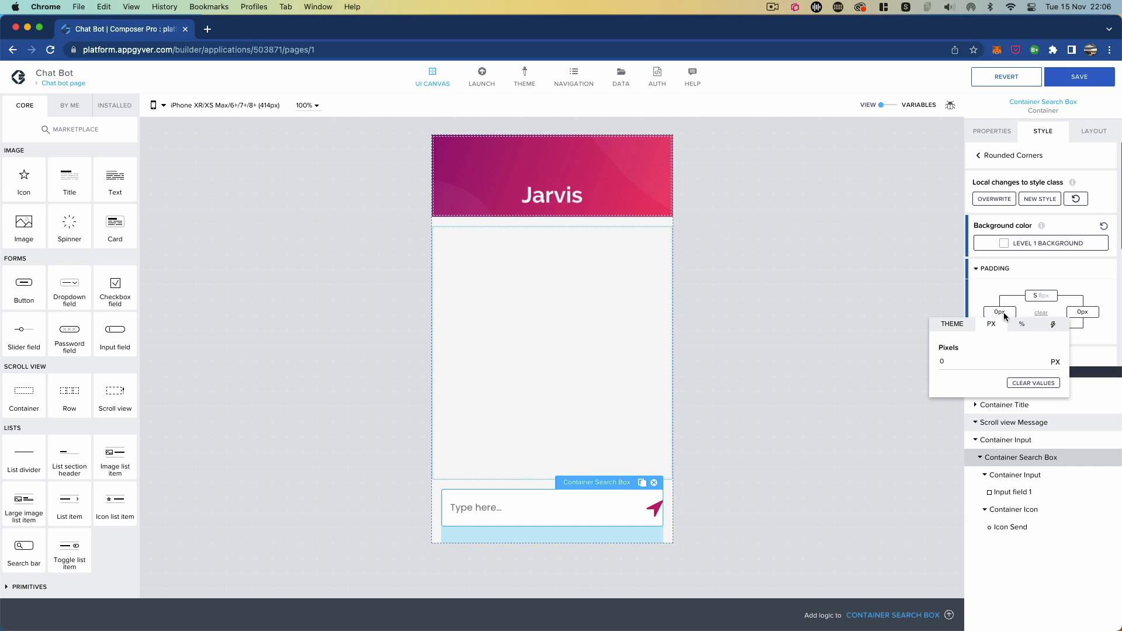
{"action": "left_click", "coordinate": [951, 325]}
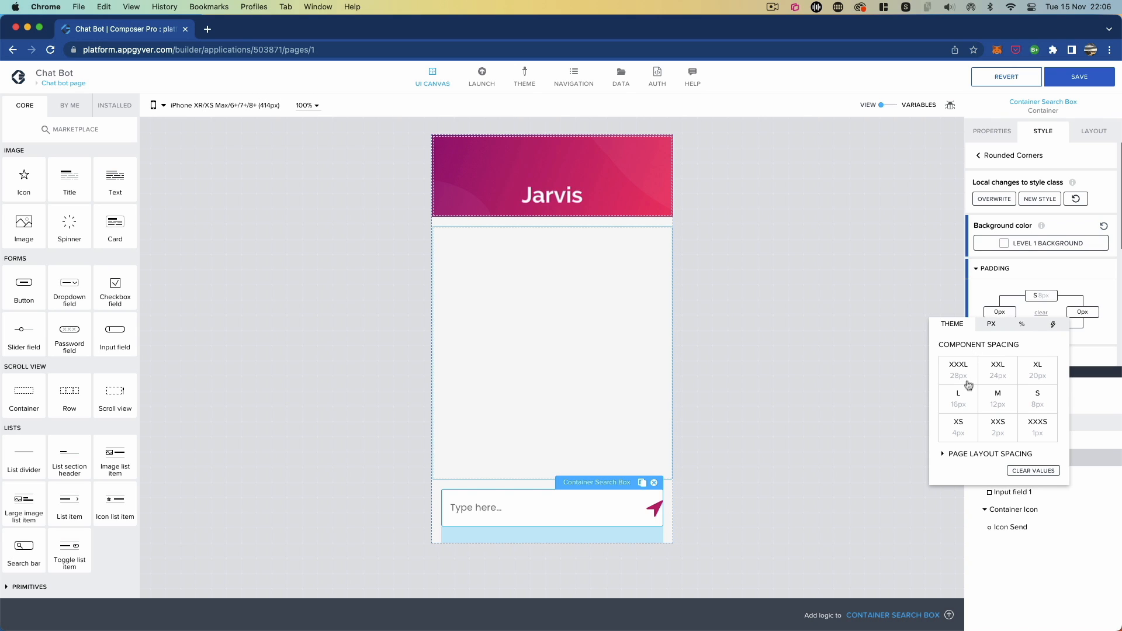
{"action": "left_click", "coordinate": [963, 404]}
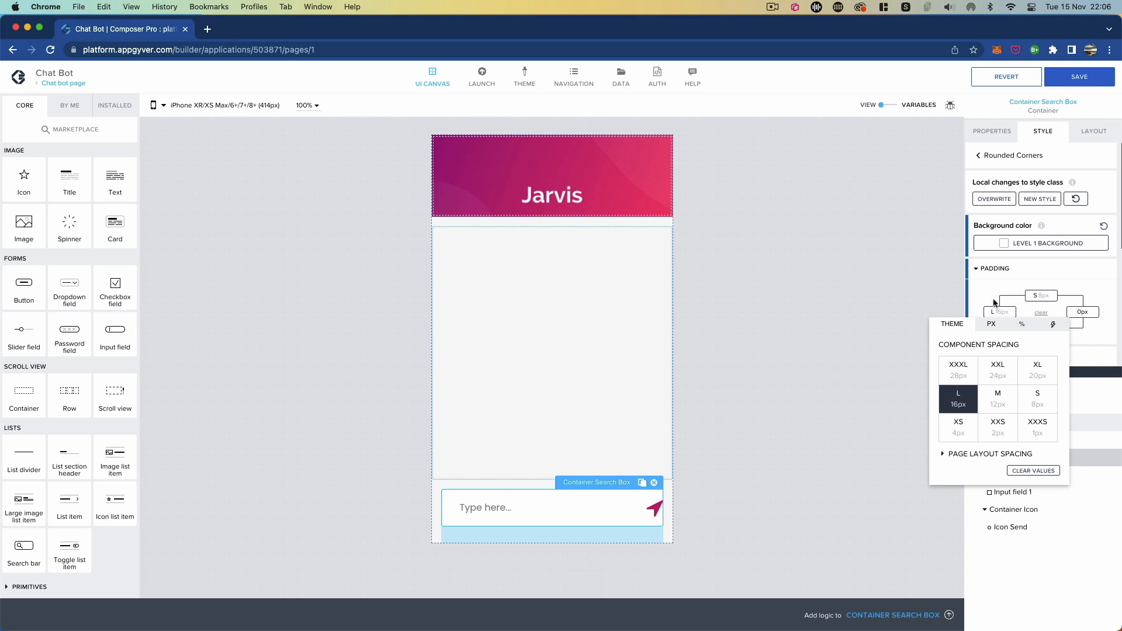
{"action": "left_click", "coordinate": [1079, 315]}
{"action": "left_click", "coordinate": [1009, 327]}
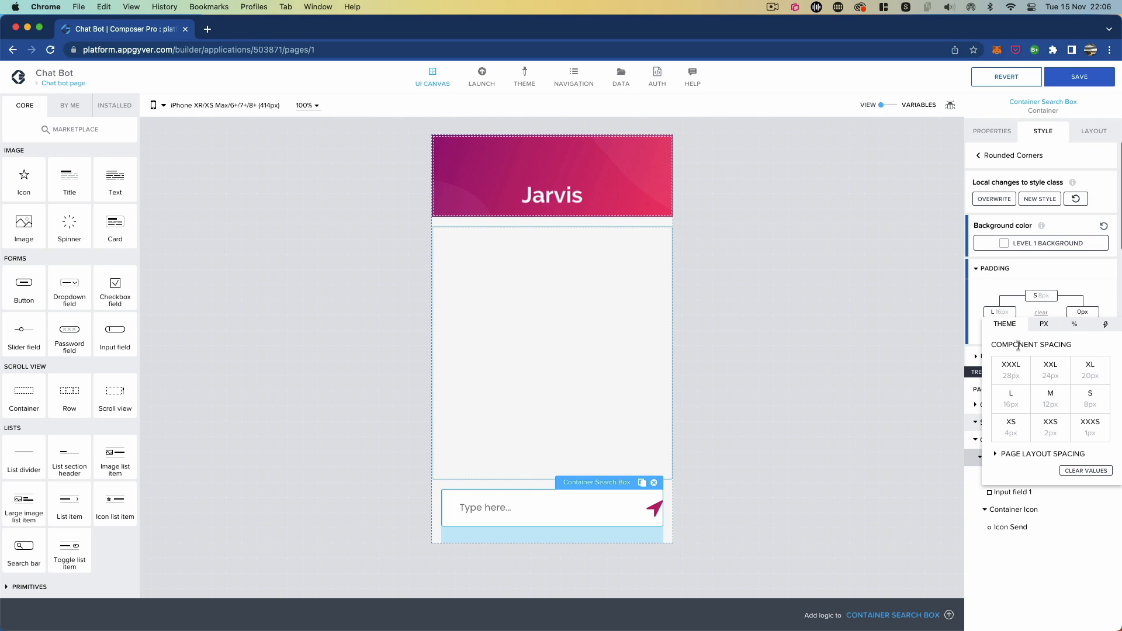
{"action": "left_click", "coordinate": [1014, 397]}
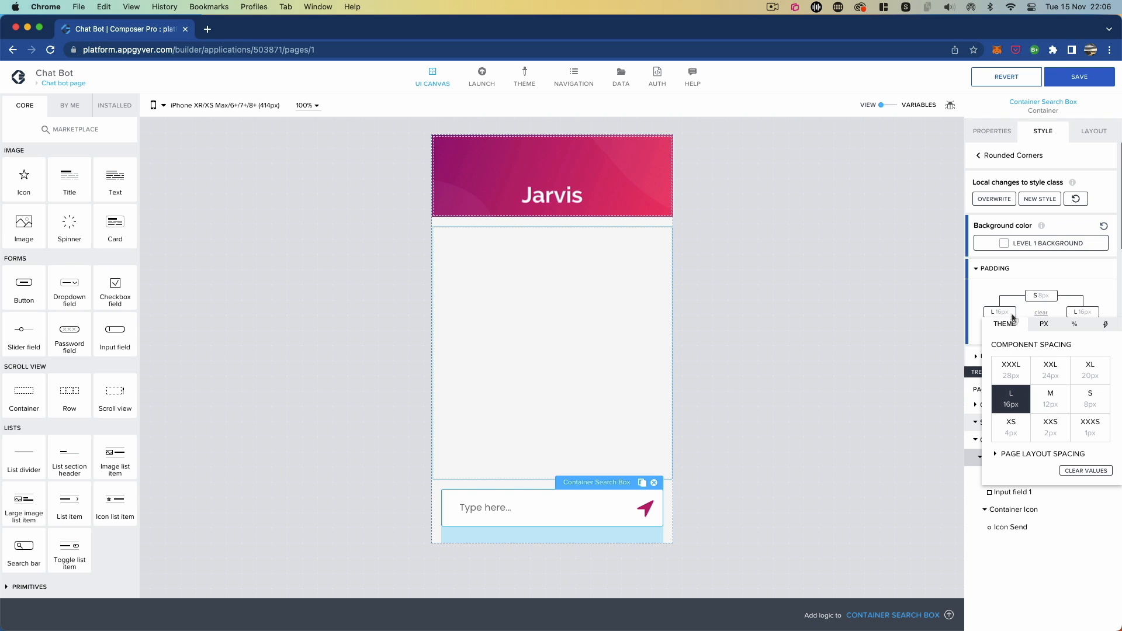
{"action": "left_click", "coordinate": [999, 290]}
- Give the Rounded Corners style a solid border of width 1, with its color following the smart content color Neutral
{"action": "scroll", "coordinate": [1035, 324], "scroll_direction": "down", "scroll_amount": 5}
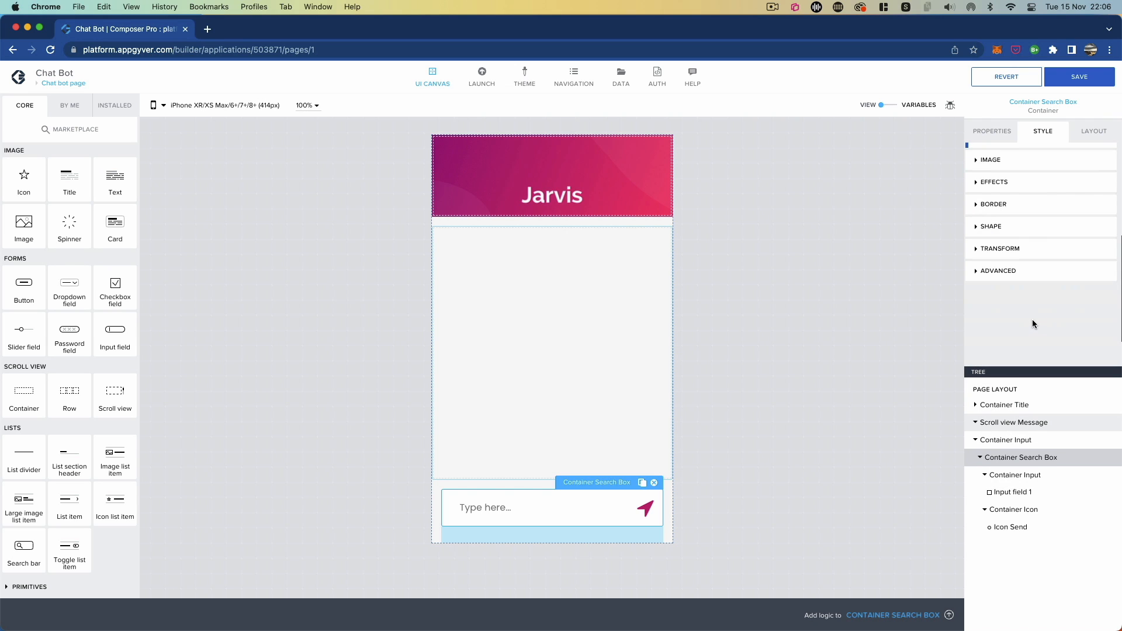
{"action": "left_click", "coordinate": [981, 212]}
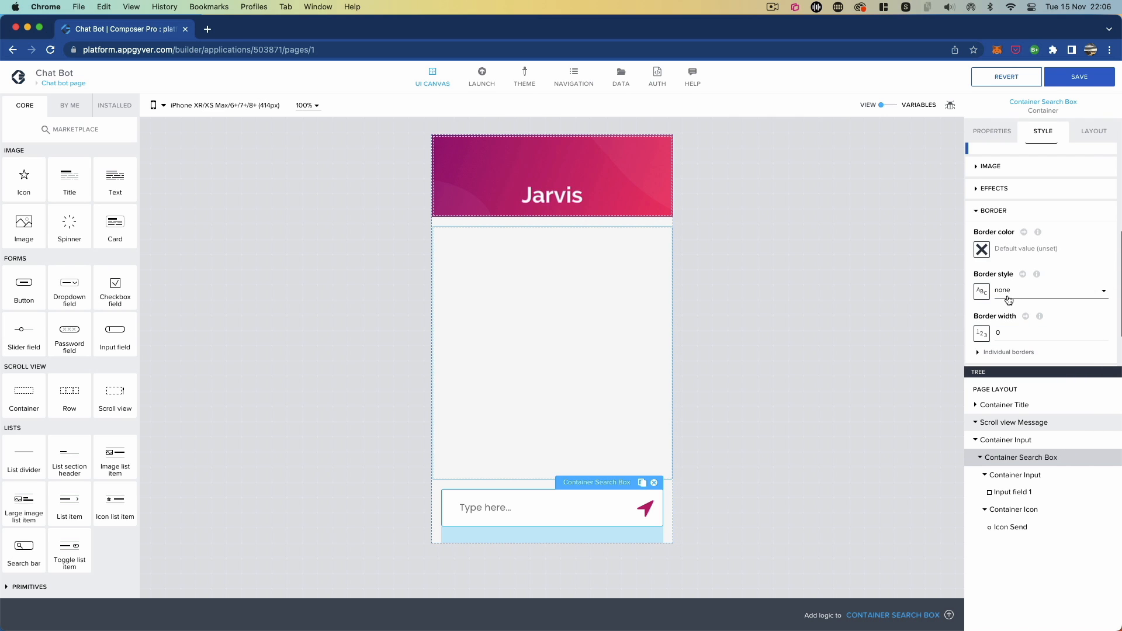
{"action": "left_click", "coordinate": [982, 250]}
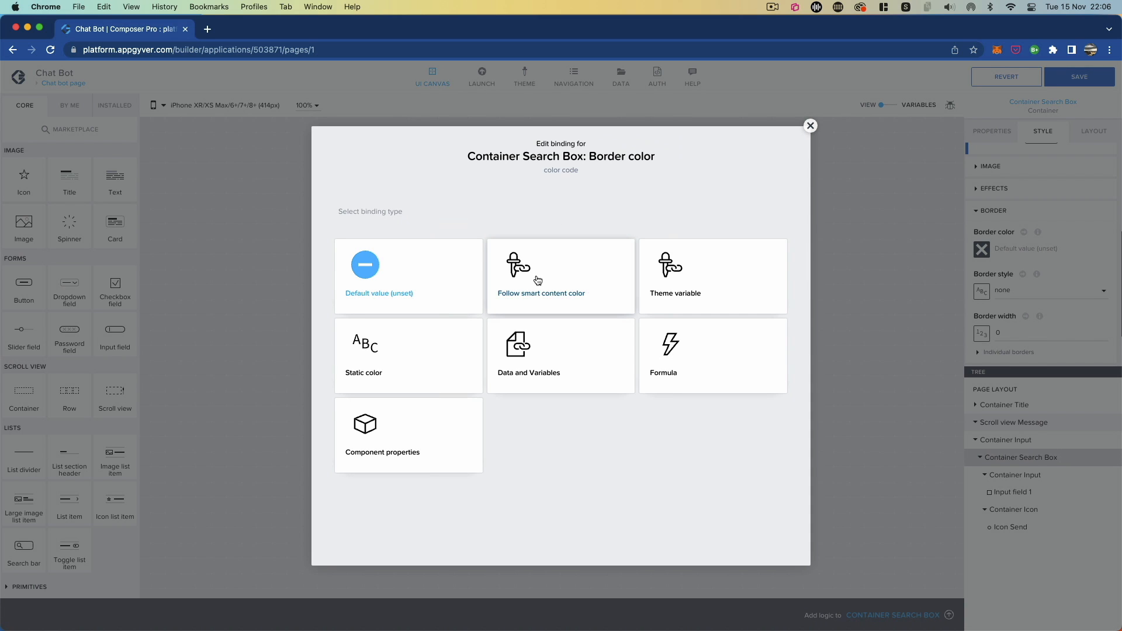
{"action": "left_click", "coordinate": [537, 280]}
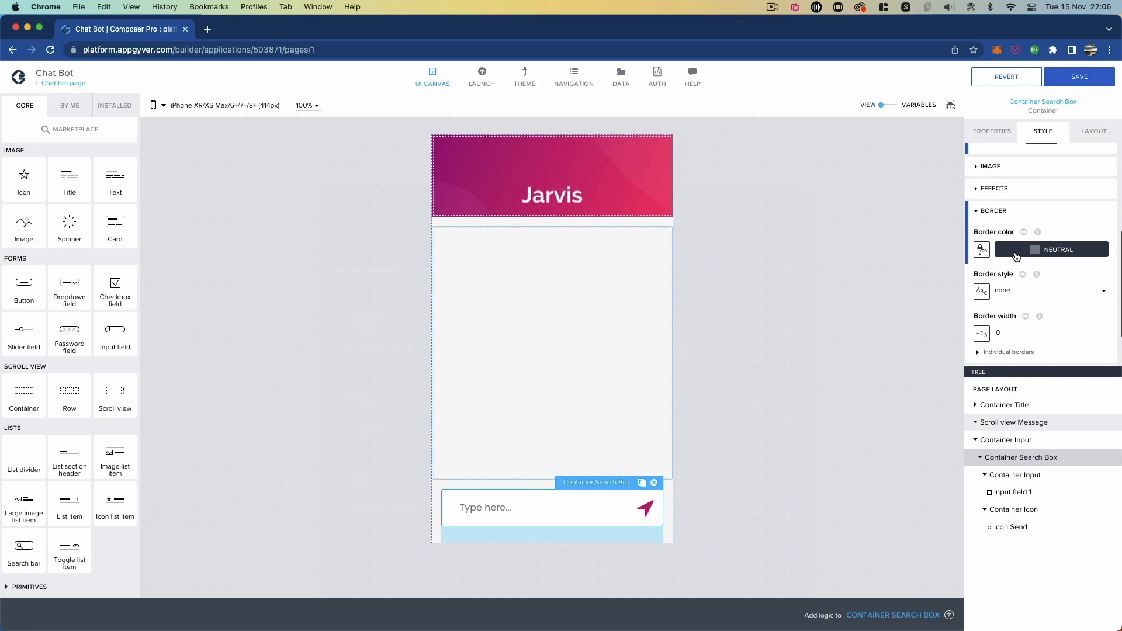
{"action": "left_click", "coordinate": [1019, 292]}
{"action": "left_click", "coordinate": [1020, 303]}
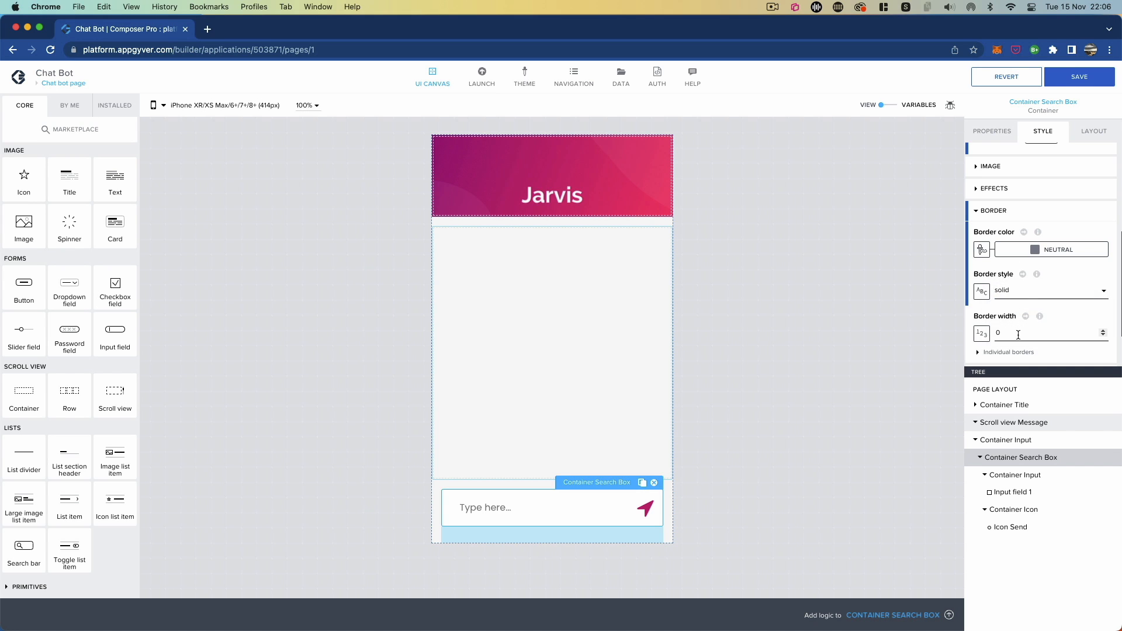
{"action": "left_click", "coordinate": [1023, 333]}
{"action": "key", "text": "BackSpace"}
{"action": "type", "text": "1"}
- Set the top left corner radius of the Container Search Box to 23
{"action": "scroll", "coordinate": [1047, 328], "scroll_direction": "down", "scroll_amount": 2}
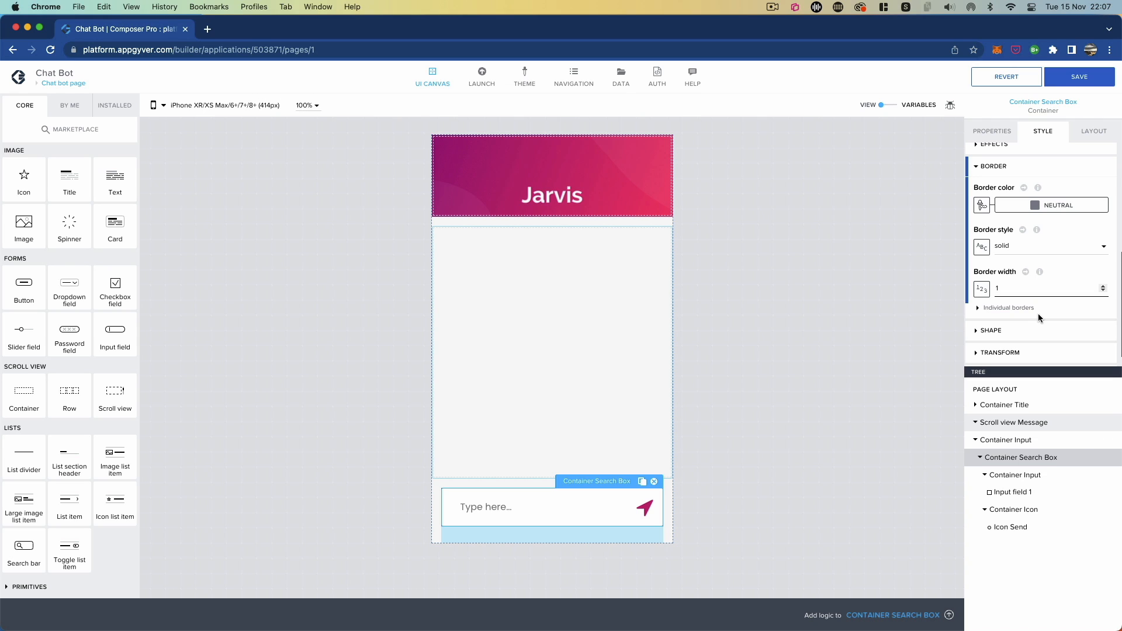
{"action": "scroll", "coordinate": [1012, 320], "scroll_direction": "down", "scroll_amount": 1}
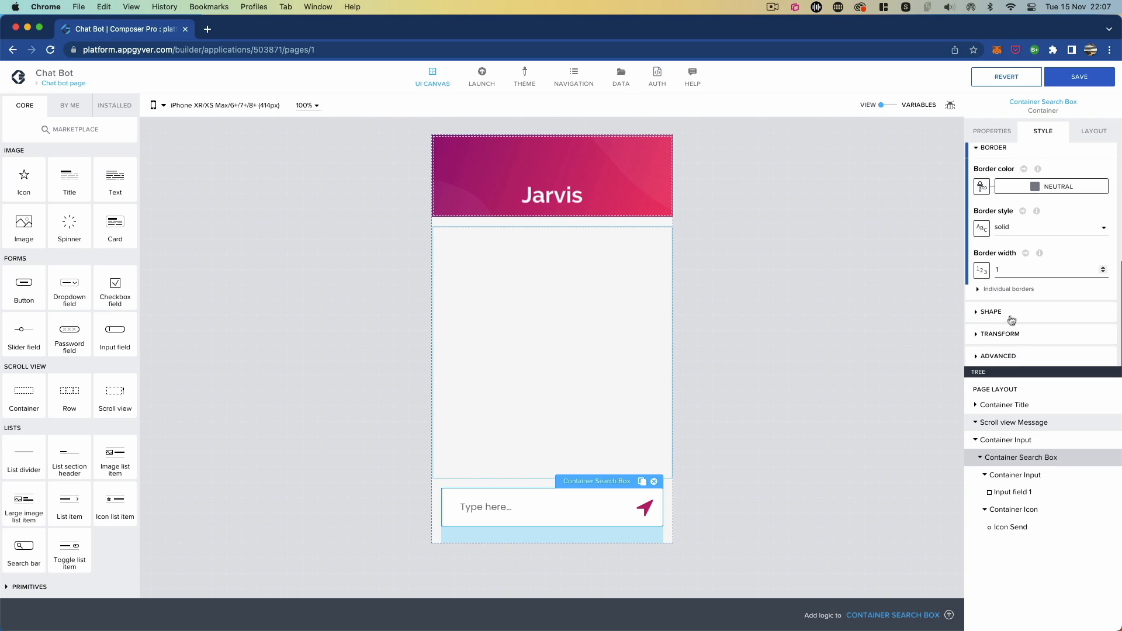
{"action": "left_click", "coordinate": [978, 312]}
{"action": "scroll", "coordinate": [1011, 320], "scroll_direction": "down", "scroll_amount": 3}
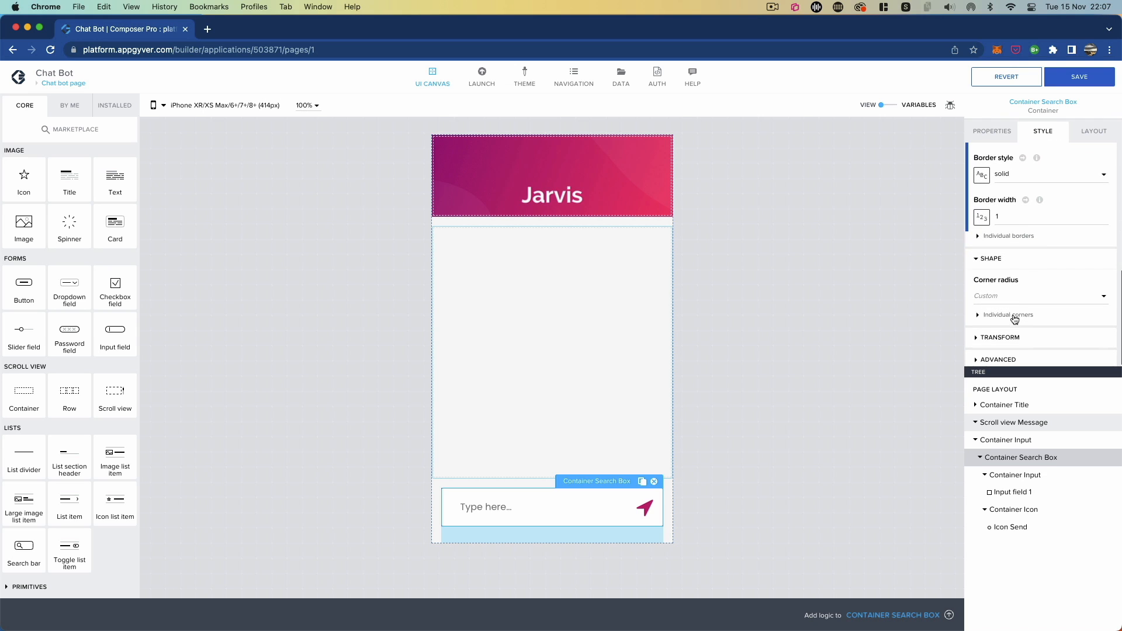
{"action": "left_click", "coordinate": [981, 315]}
{"action": "scroll", "coordinate": [1010, 326], "scroll_direction": "down", "scroll_amount": 1}
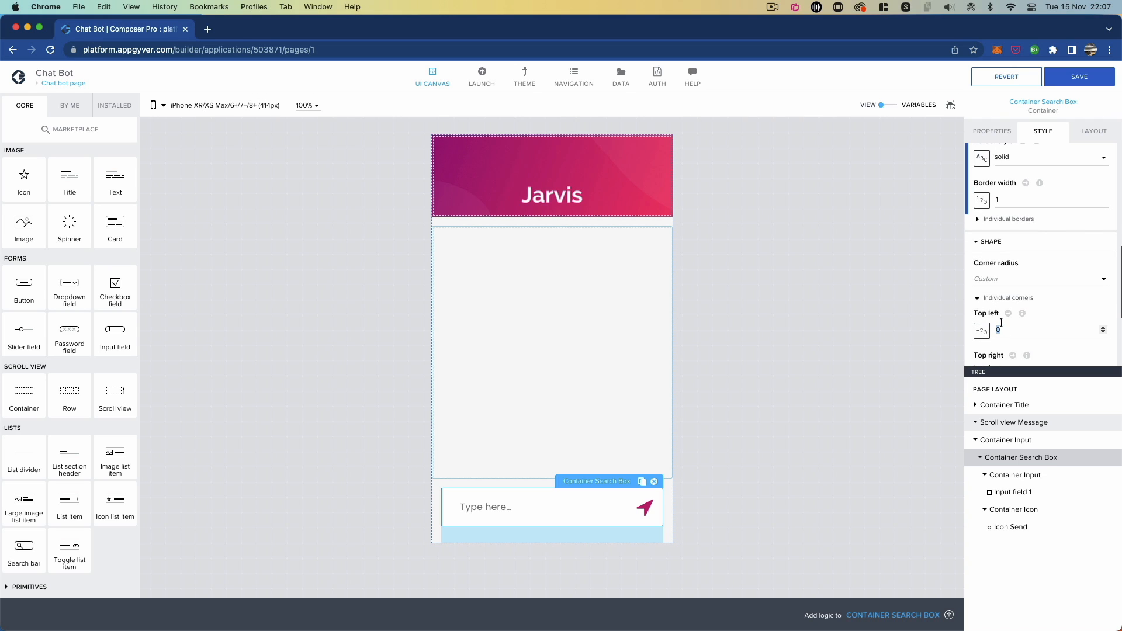
{"action": "type", "text": "2"}
{"action": "type", "text": "3"}
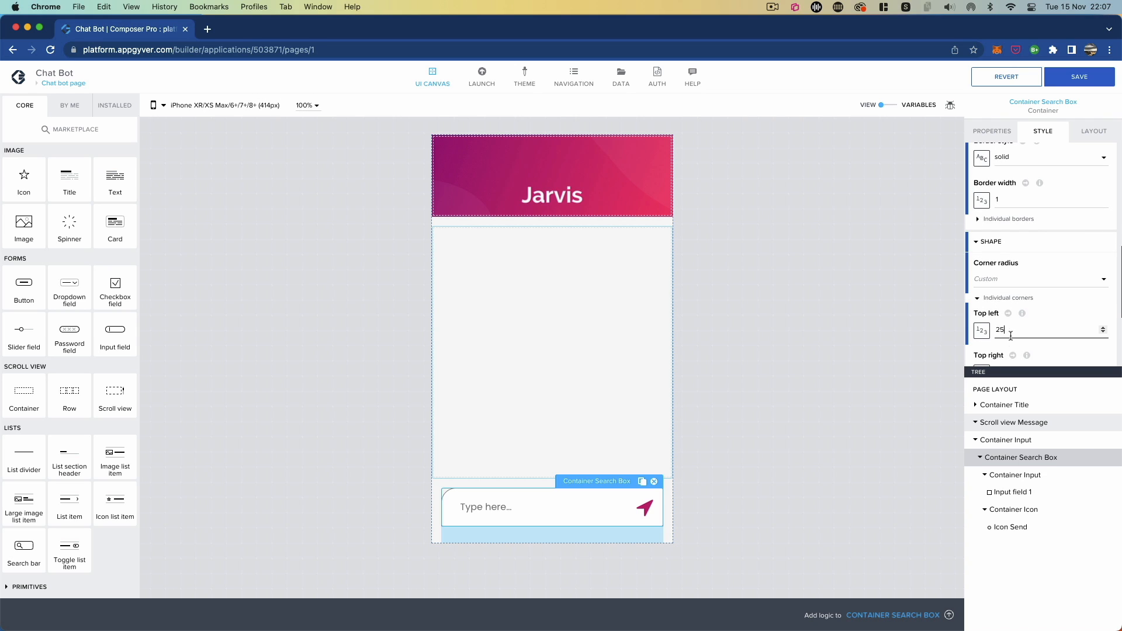
- Set the search box's top right, bottom left and bottom right corner radii to 25 and save the app
{"action": "scroll", "coordinate": [1013, 342], "scroll_direction": "down", "scroll_amount": 5}
{"action": "left_click", "coordinate": [998, 277]}
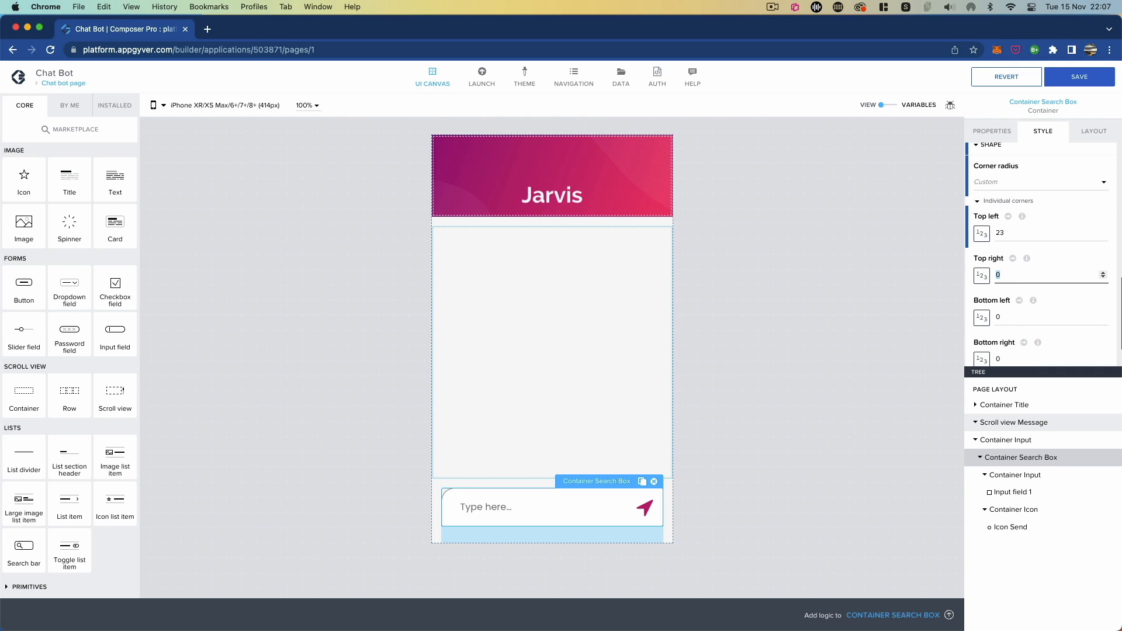
{"action": "type", "text": "25"}
{"action": "left_click", "coordinate": [994, 316]}
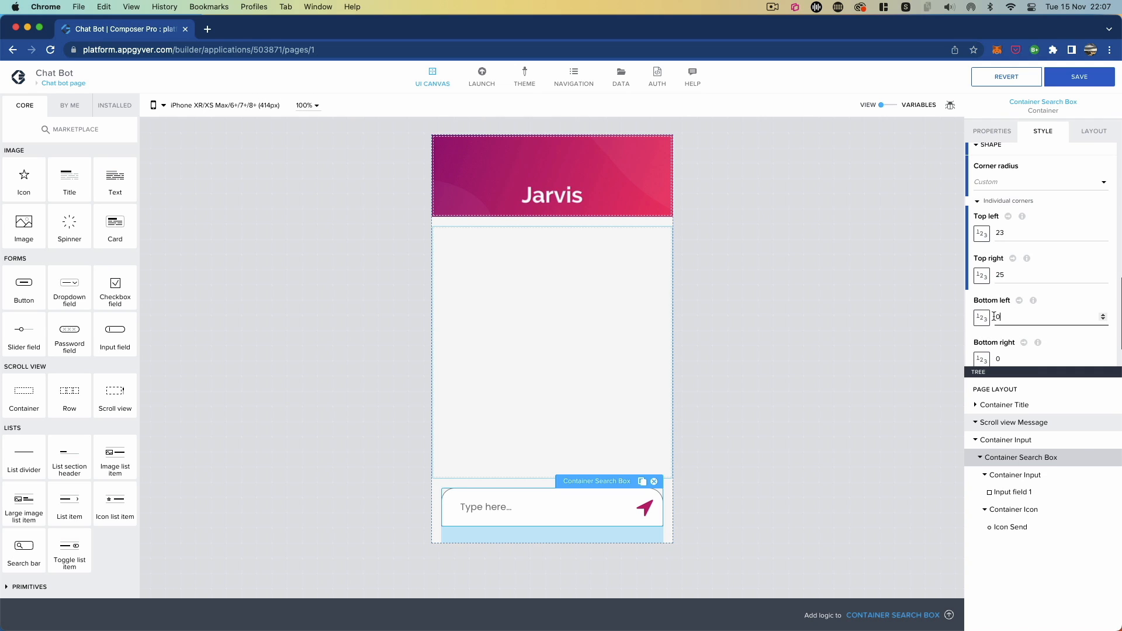
{"action": "type", "text": "25"}
{"action": "scroll", "coordinate": [1013, 351], "scroll_direction": "down", "scroll_amount": 3}
{"action": "left_click", "coordinate": [1003, 308]}
{"action": "type", "text": "2"}
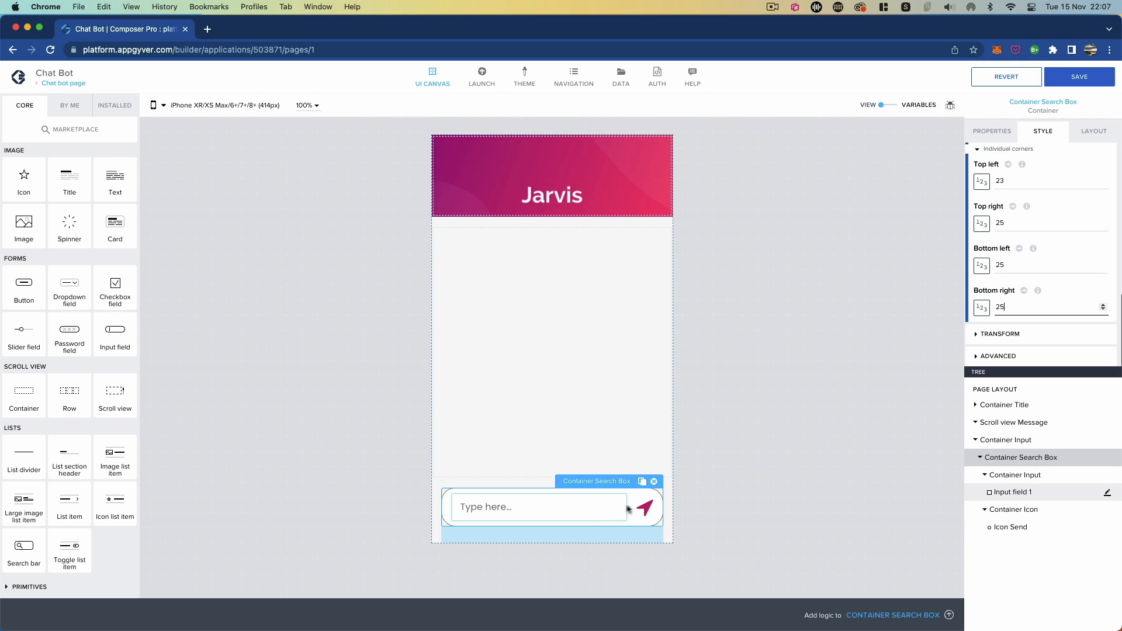
{"action": "left_click", "coordinate": [744, 459]}
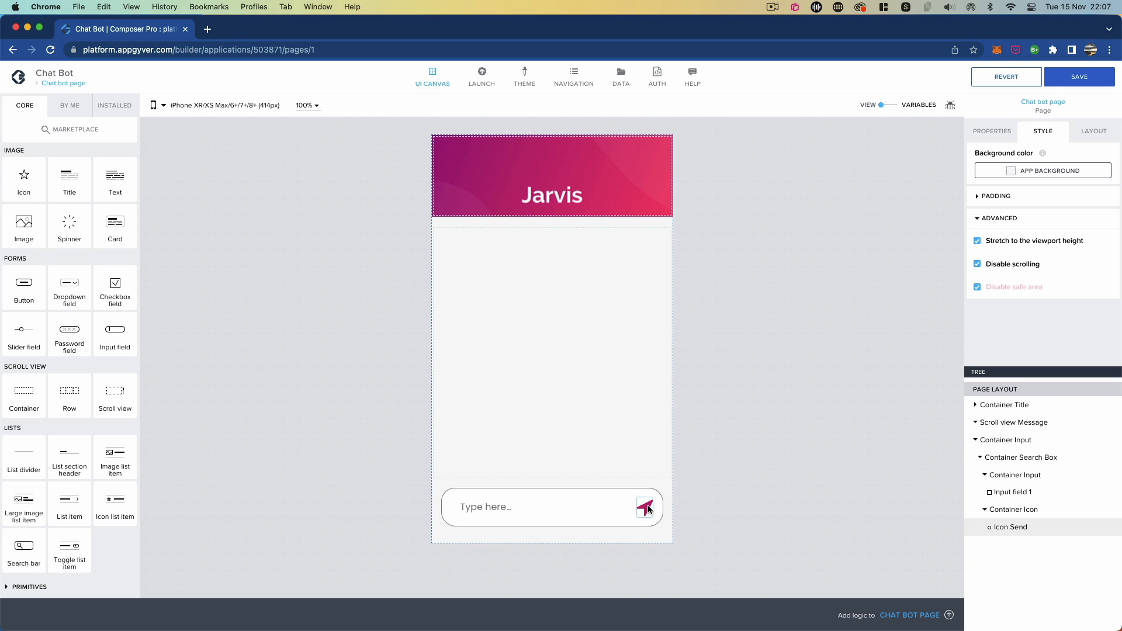
{"action": "left_click", "coordinate": [1076, 81]}
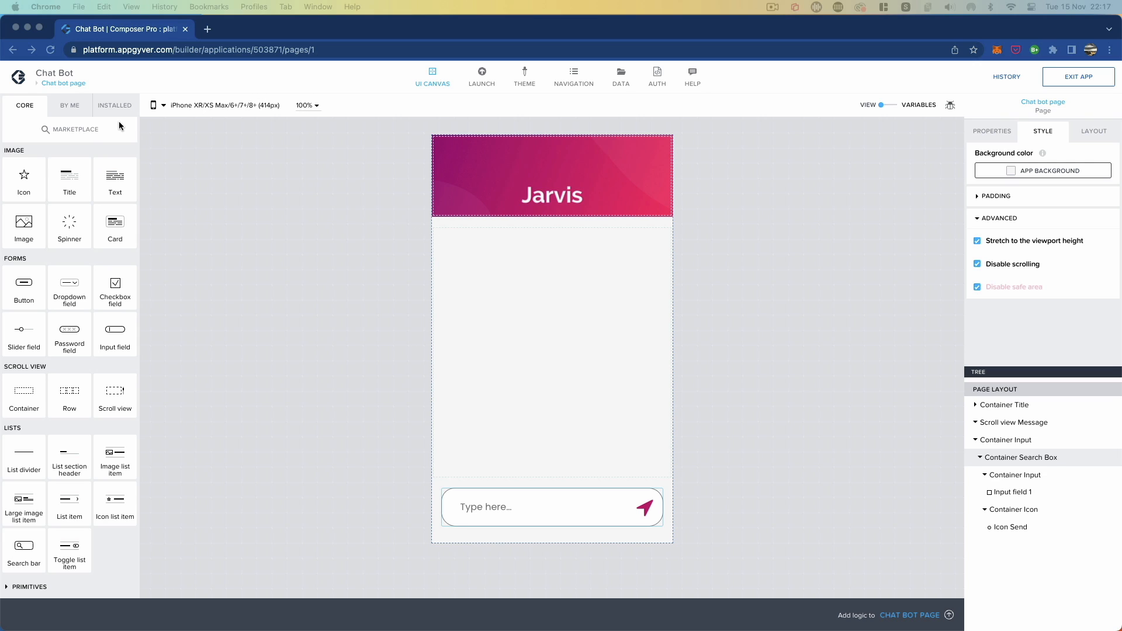
- Search the component marketplace for "condi" and install the Conditional renderer
{"action": "left_click", "coordinate": [80, 132]}
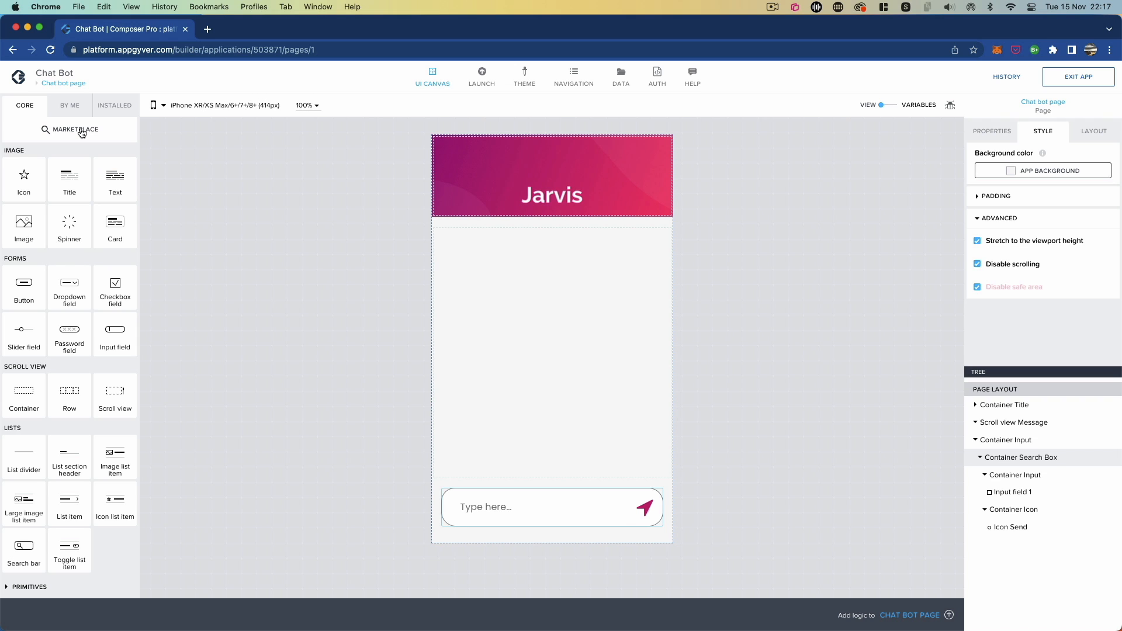
{"action": "left_click", "coordinate": [82, 131]}
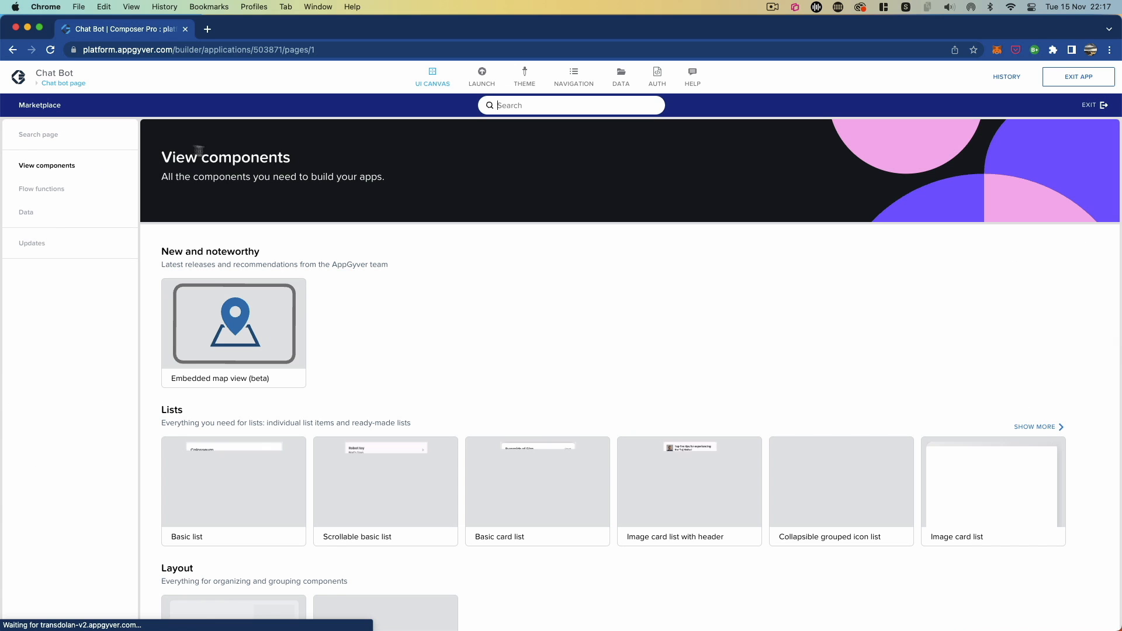
{"action": "left_click", "coordinate": [544, 104]}
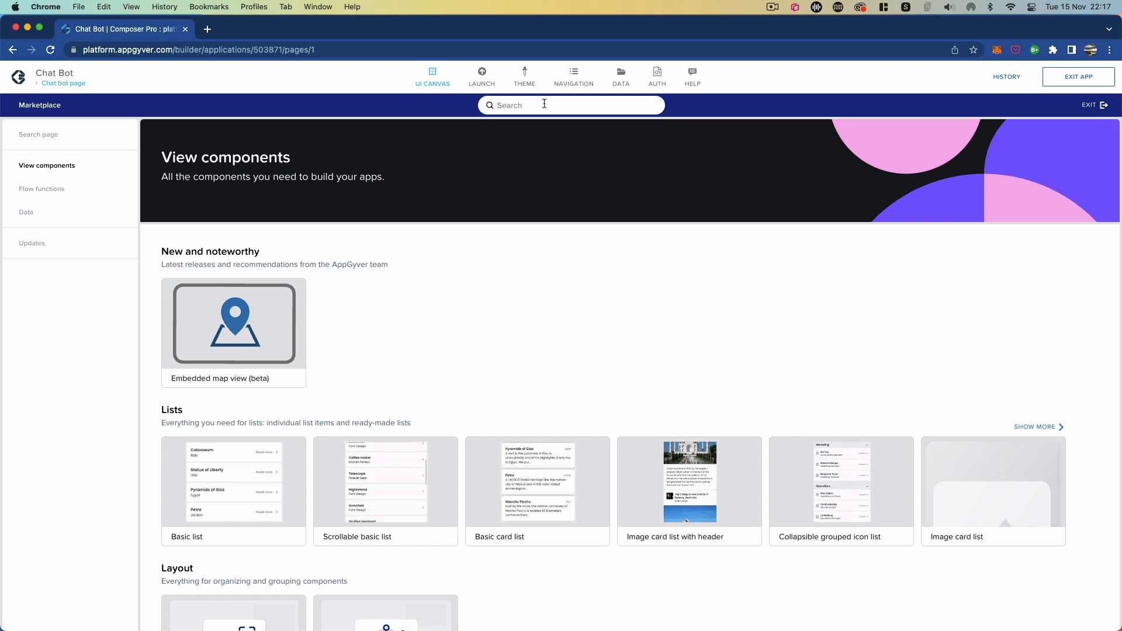
{"action": "type", "text": "con"}
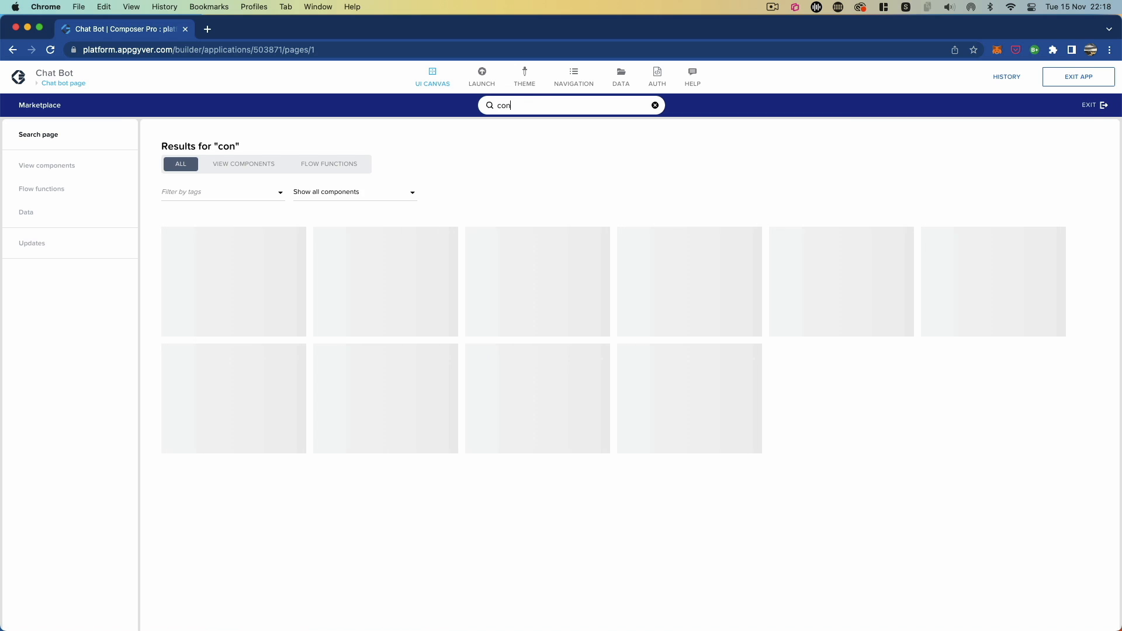
{"action": "type", "text": "di"}
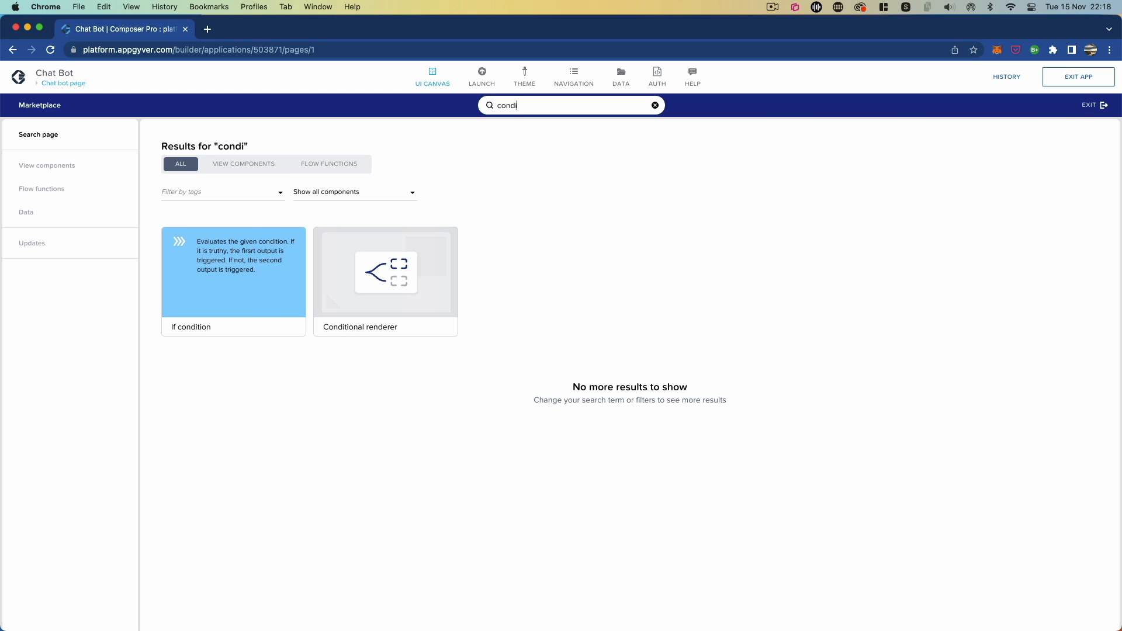
{"action": "left_click", "coordinate": [422, 257]}
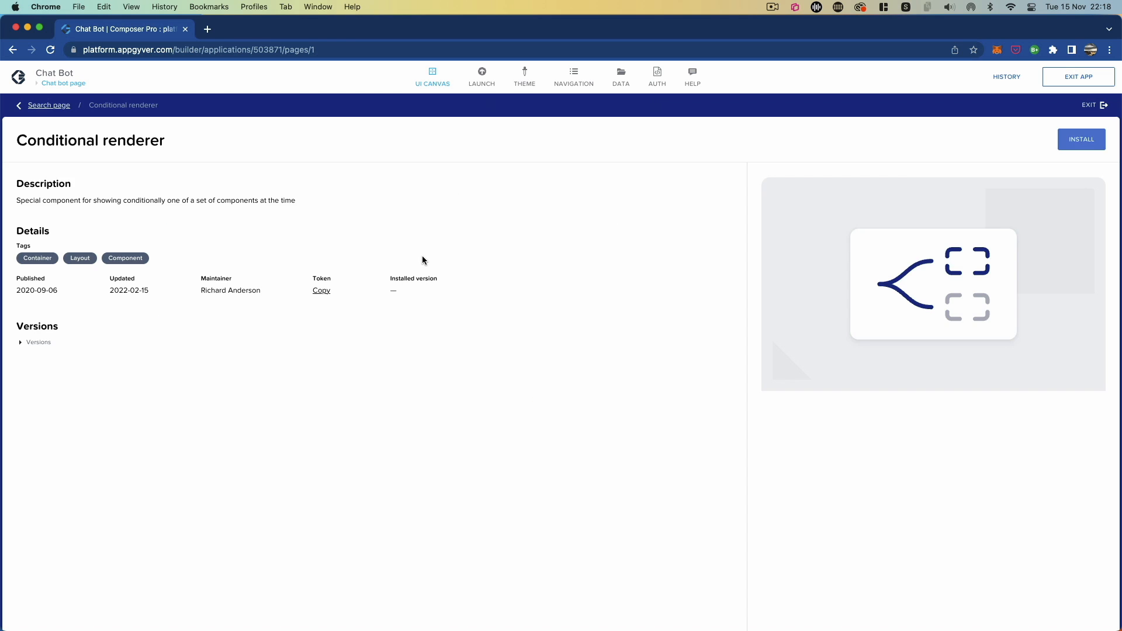
{"action": "left_click", "coordinate": [1084, 141]}
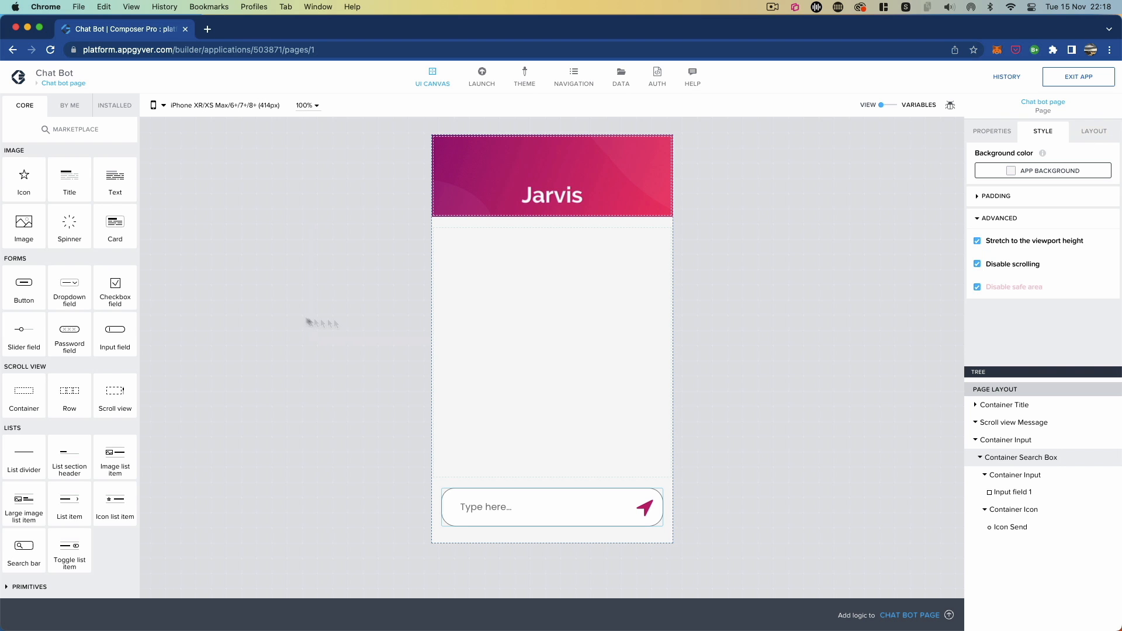
- Collapse Container Input in the component tree and place the installed Conditional renderer inside Scroll view Message
{"action": "scroll", "coordinate": [91, 184], "scroll_direction": "up", "scroll_amount": 5}
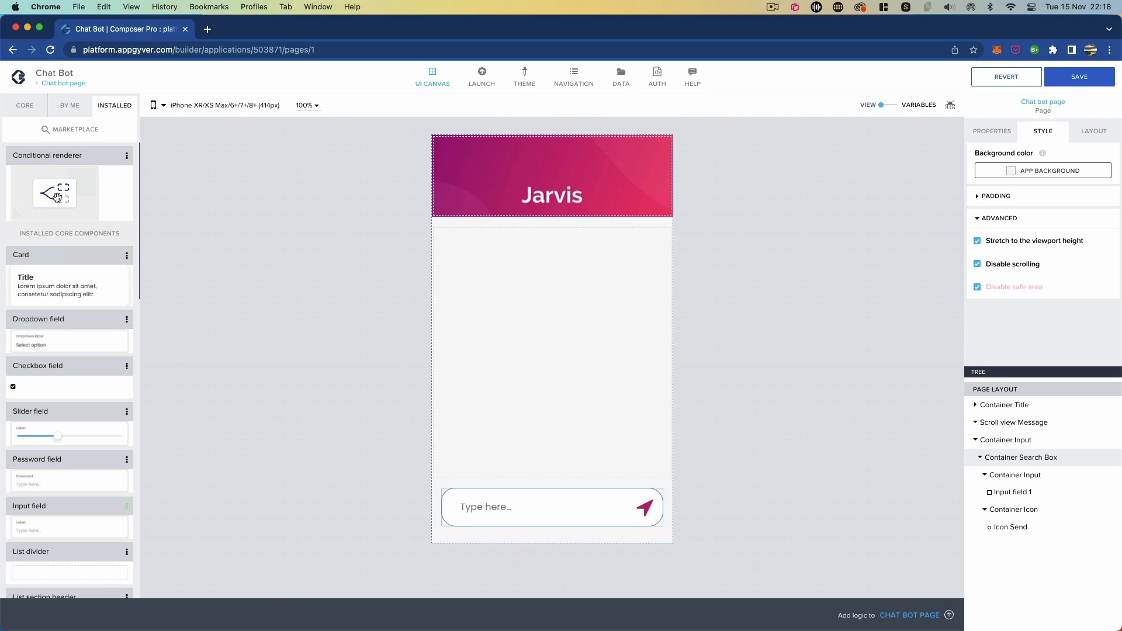
{"action": "left_click", "coordinate": [985, 474]}
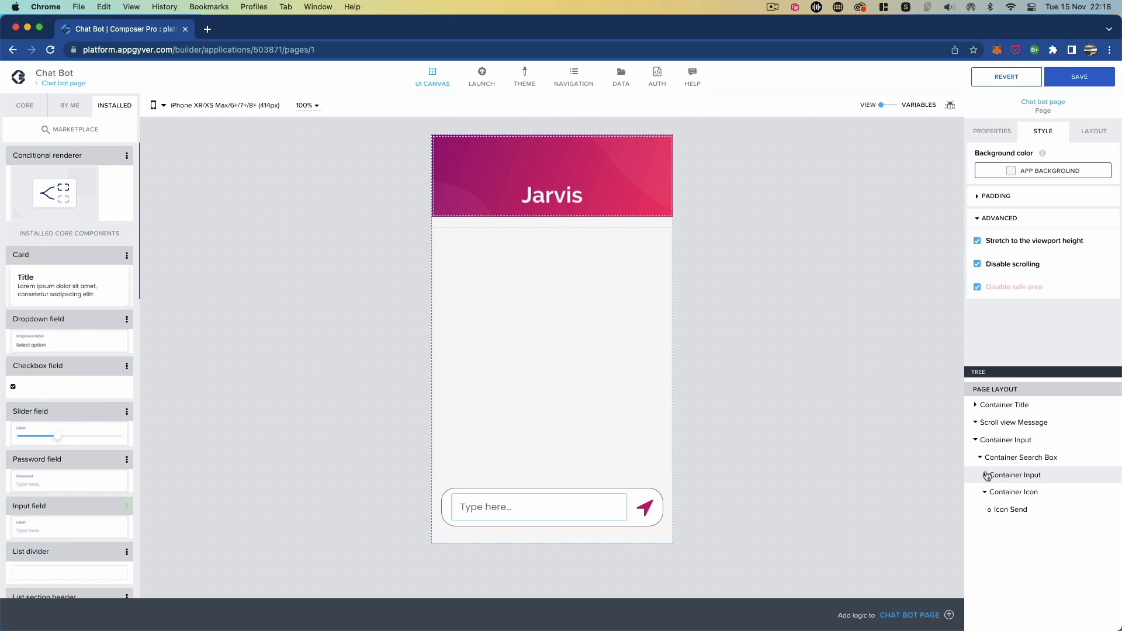
{"action": "left_click", "coordinate": [975, 440]}
{"action": "left_click", "coordinate": [997, 423]}
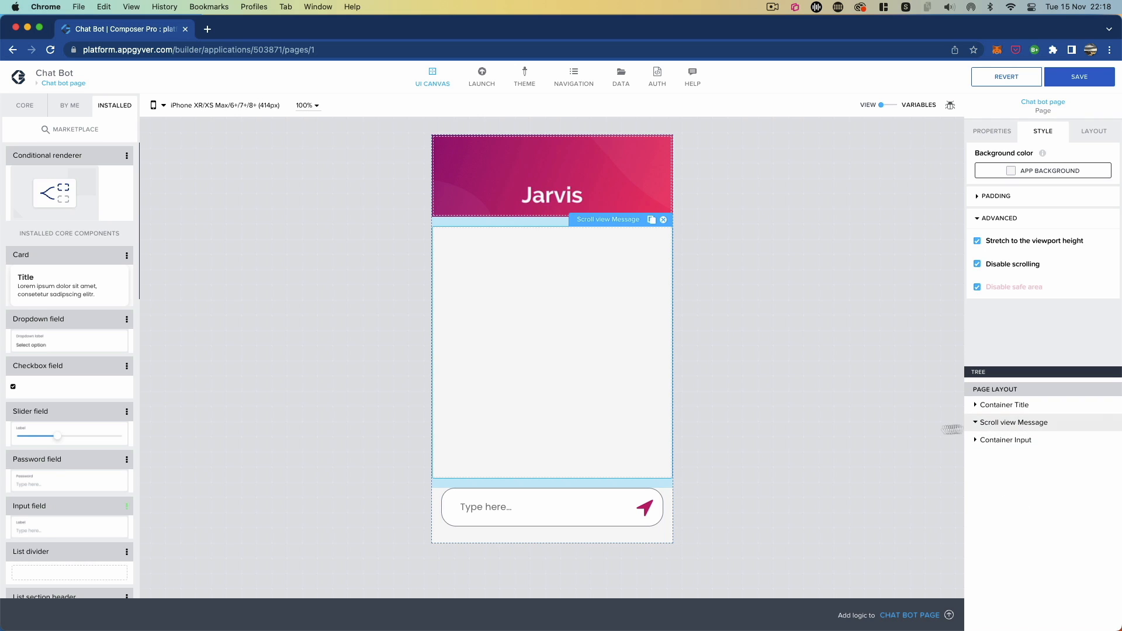
{"action": "scroll", "coordinate": [80, 207], "scroll_direction": "down", "scroll_amount": 2}
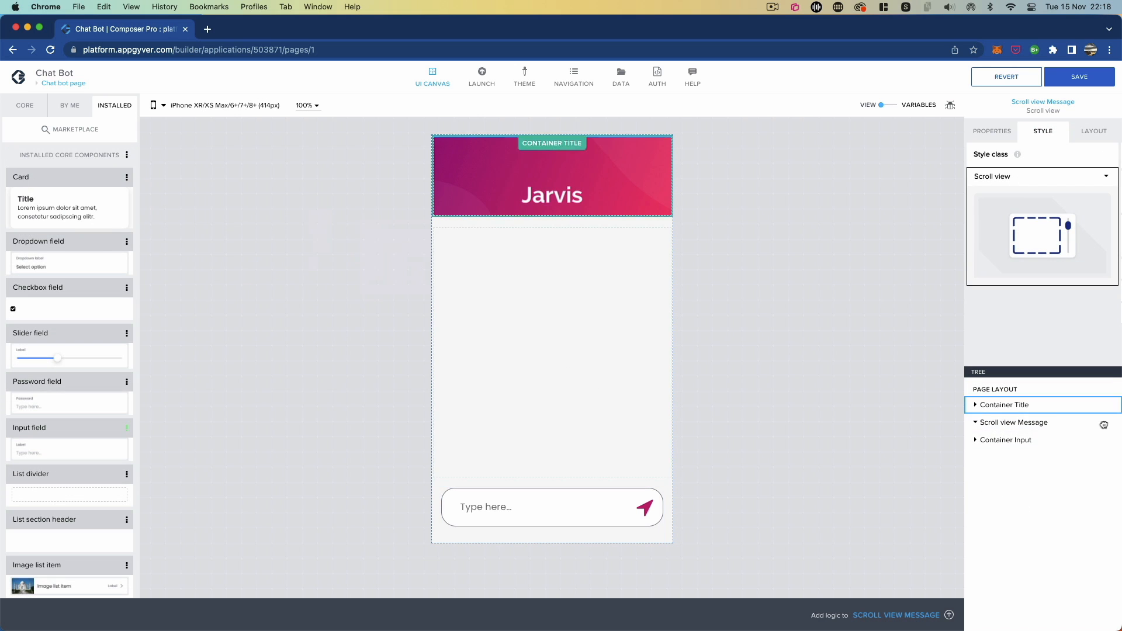
{"action": "left_click_drag", "start_coordinate": [1039, 425], "coordinate": [1040, 427]}
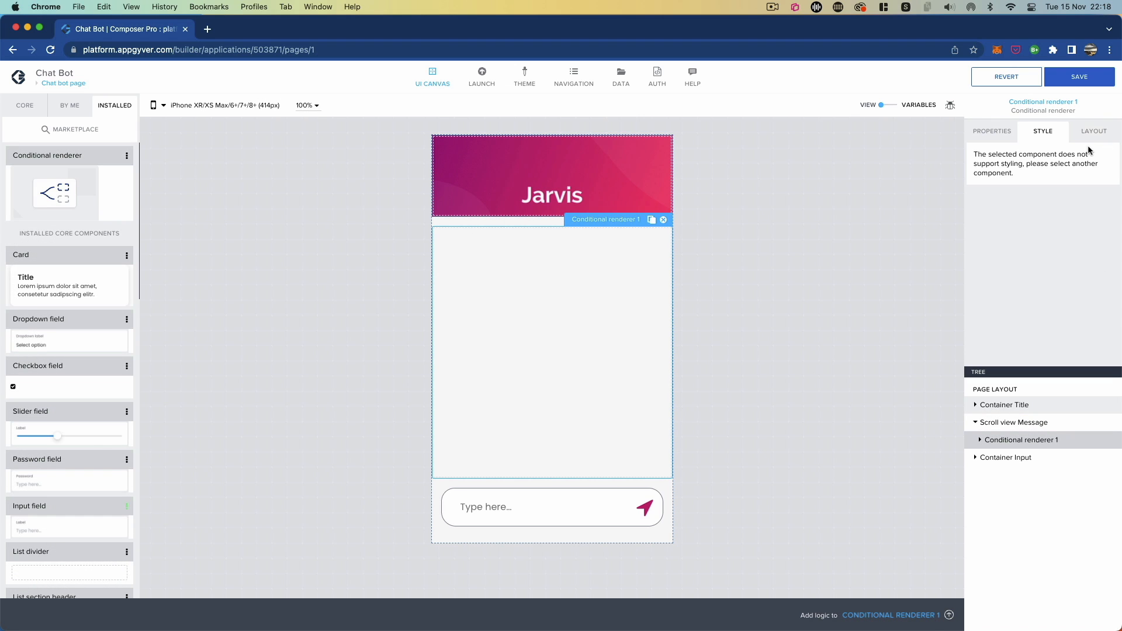
- Change the conditional renderer's display name to "Conditional renderer empty screen"
{"action": "left_click", "coordinate": [992, 132]}
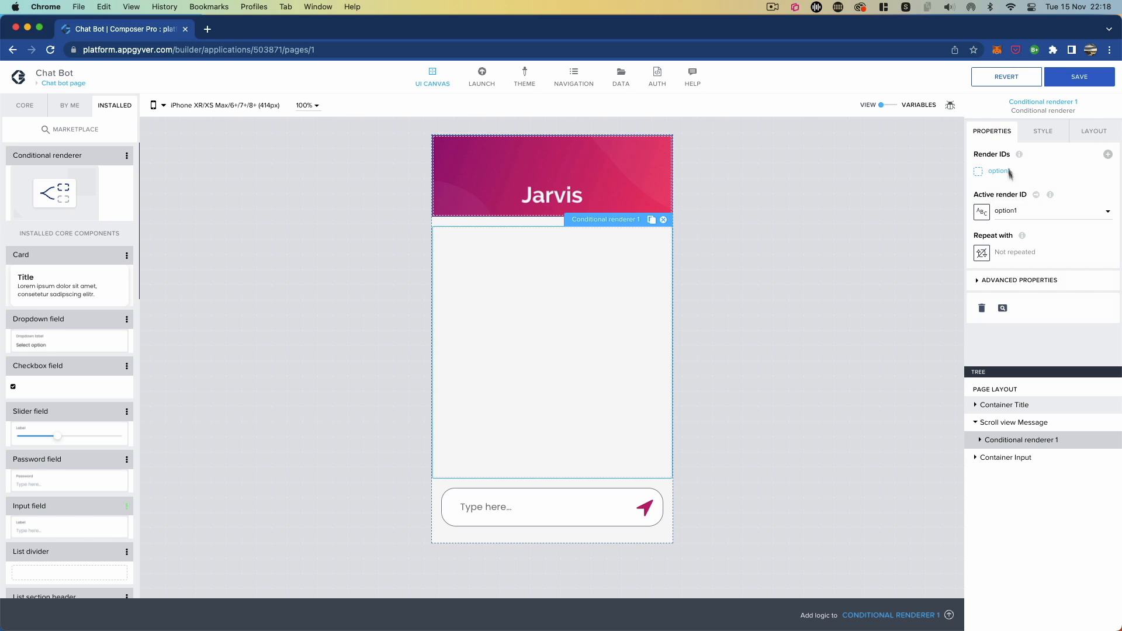
{"action": "left_click", "coordinate": [980, 282]}
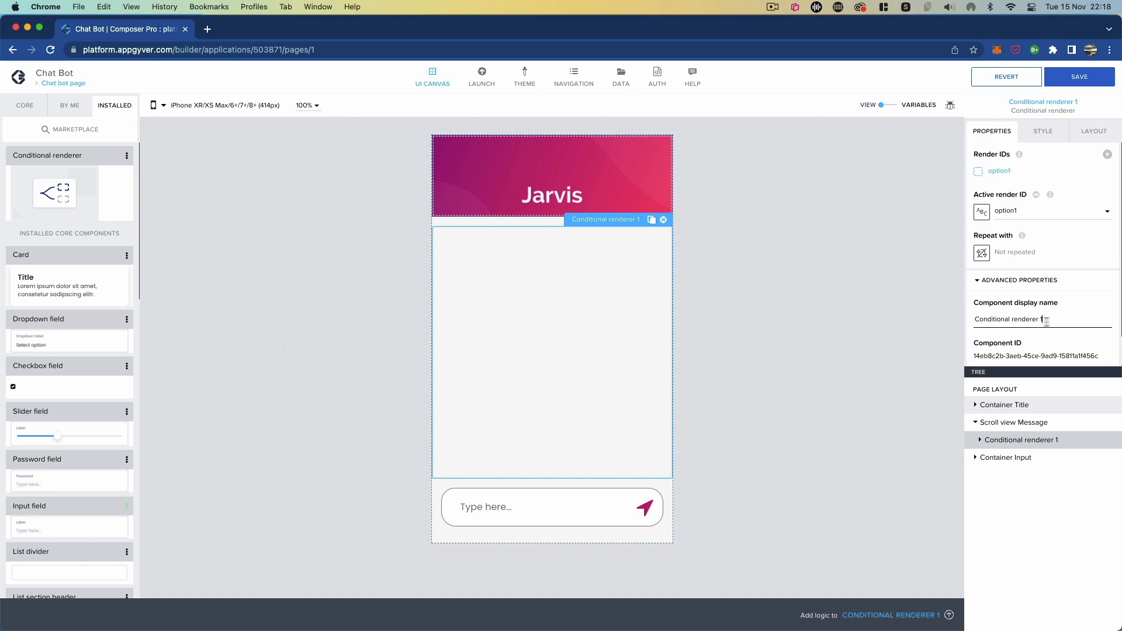
{"action": "left_click_drag", "start_coordinate": [1043, 319], "coordinate": [1013, 318]}
{"action": "left_click", "coordinate": [1041, 319]}
{"action": "key", "text": "BackSpace"}
{"action": "type", "text": "empl"}
{"action": "key", "text": "BackSpace"}
{"action": "key", "text": "BackSpace"}
{"action": "type", "text": "ty scre"}
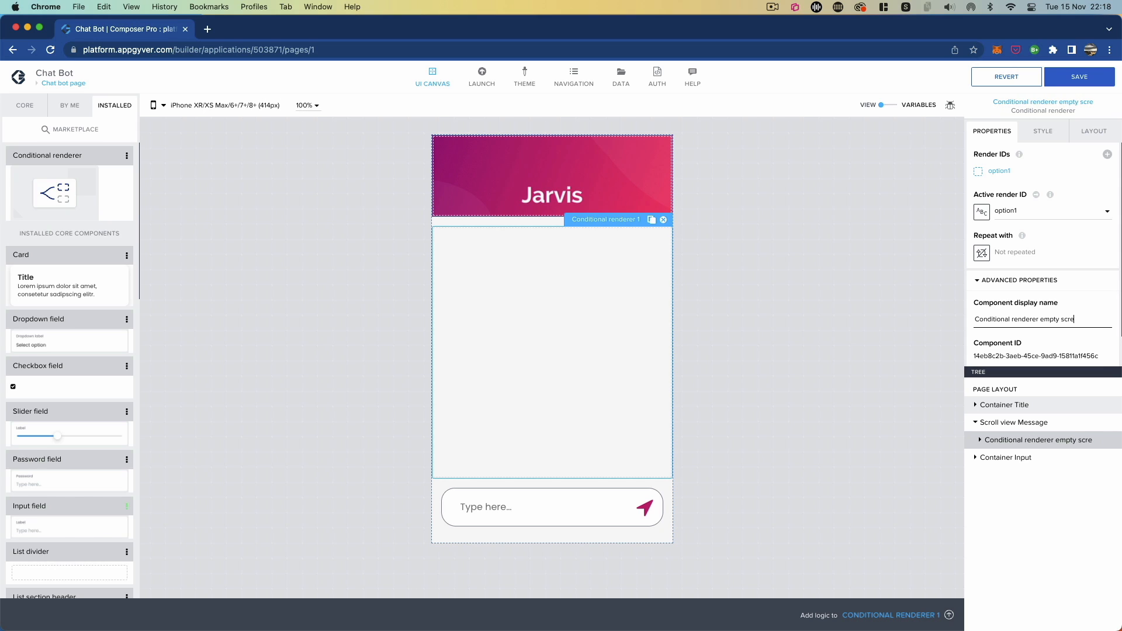
{"action": "type", "text": "en"}
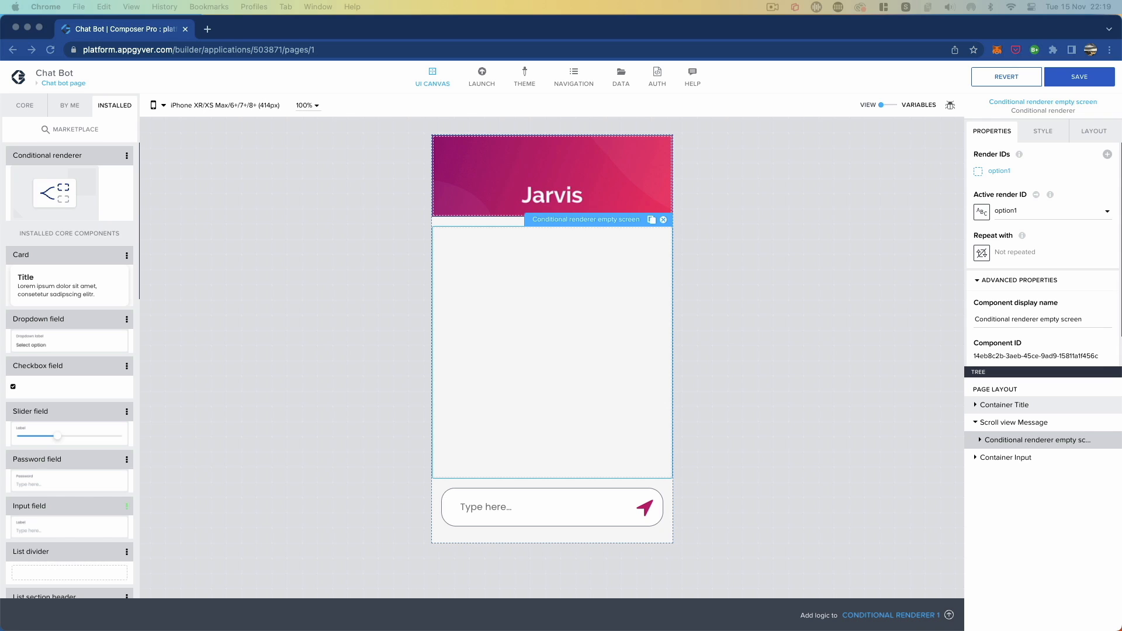
- Add two containers, one above the other, inside the Conditional renderer empty screen component
{"action": "left_click", "coordinate": [266, 217]}
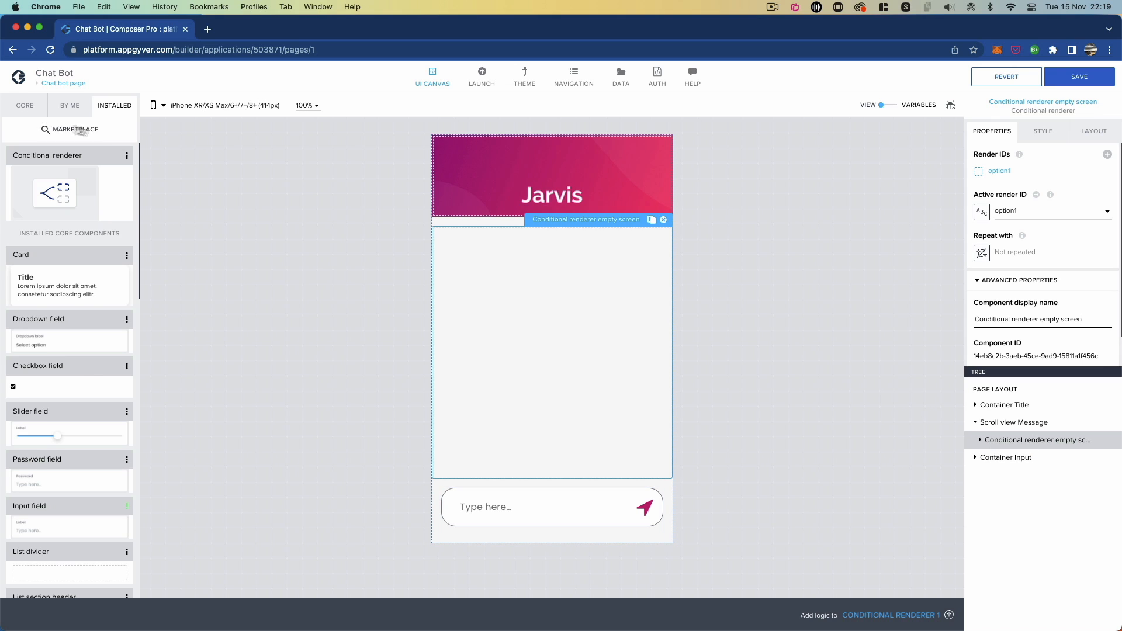
{"action": "left_click", "coordinate": [28, 107]}
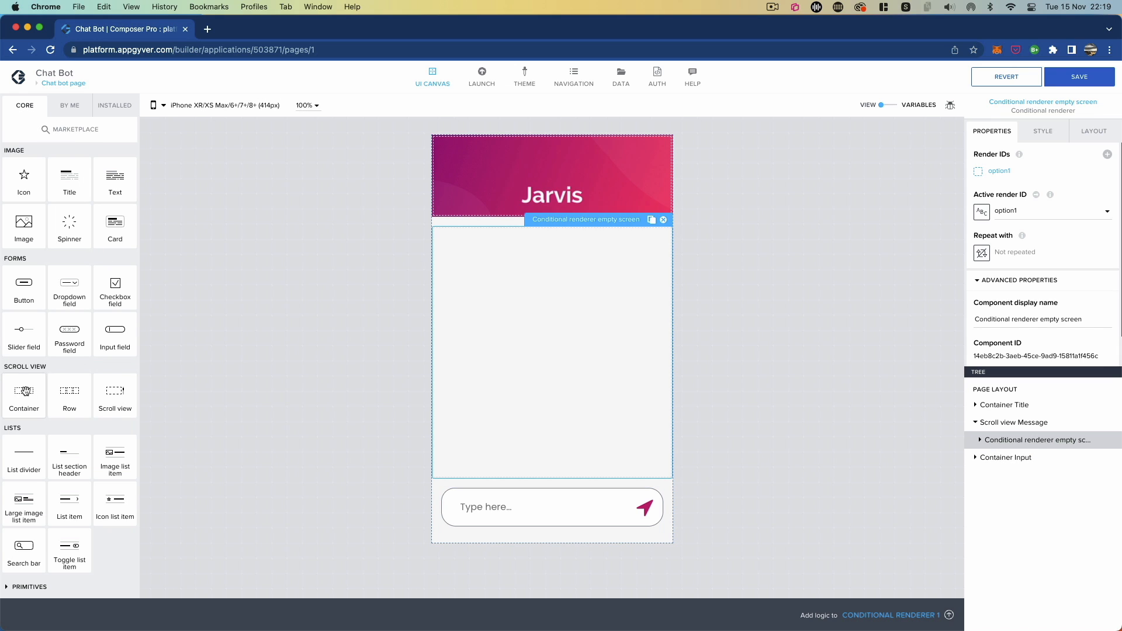
{"action": "left_click_drag", "start_coordinate": [26, 391], "coordinate": [1041, 448]}
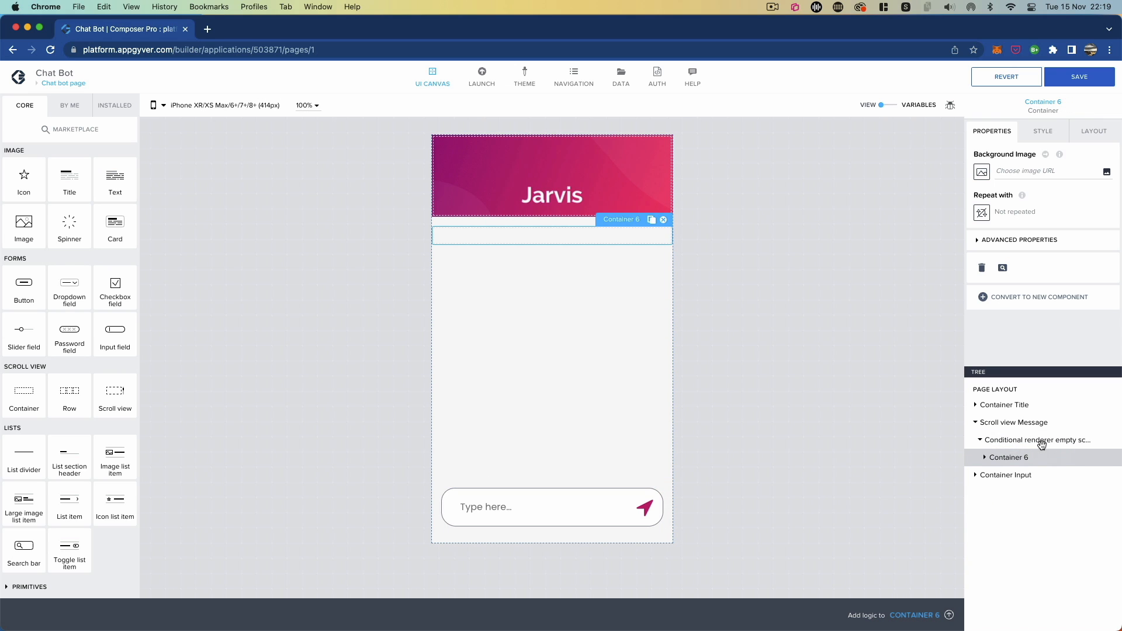
{"action": "left_click_drag", "start_coordinate": [27, 390], "coordinate": [1051, 460]}
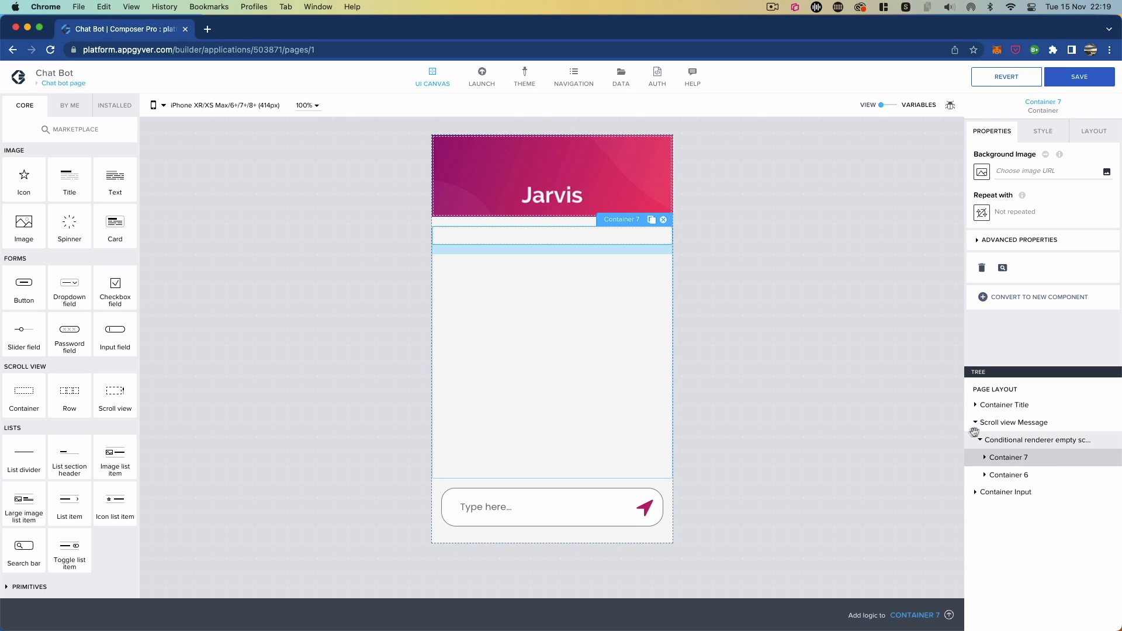
- Change the display name of the first container in the conditional renderer to "Container Messages"
{"action": "left_click", "coordinate": [978, 241]}
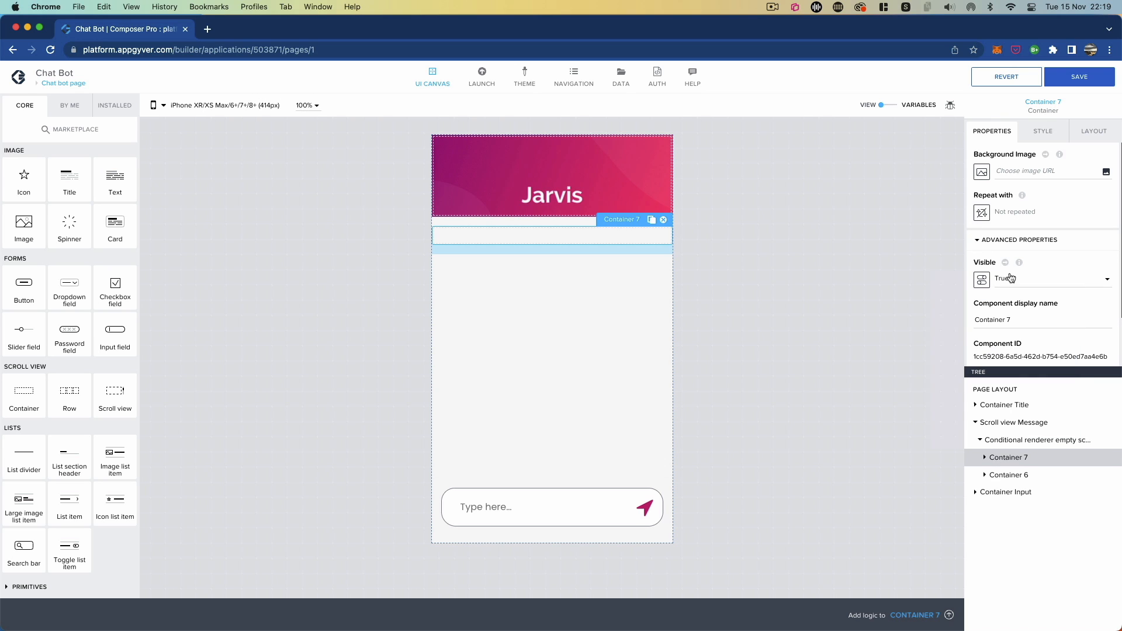
{"action": "left_click", "coordinate": [1032, 319]}
{"action": "key", "text": "BackSpace"}
{"action": "key", "text": "BackSpace"}
{"action": "type", "text": "Messages"}
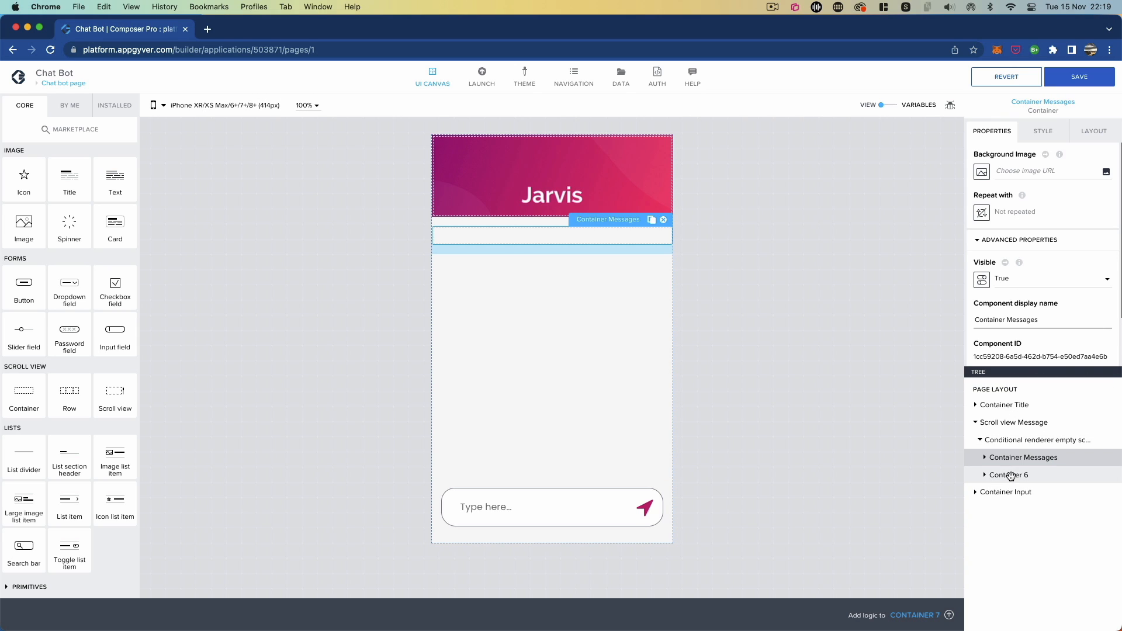
- Rename the second container in the conditional renderer "Container No message", then select Container Messages
{"action": "left_click", "coordinate": [1034, 475]}
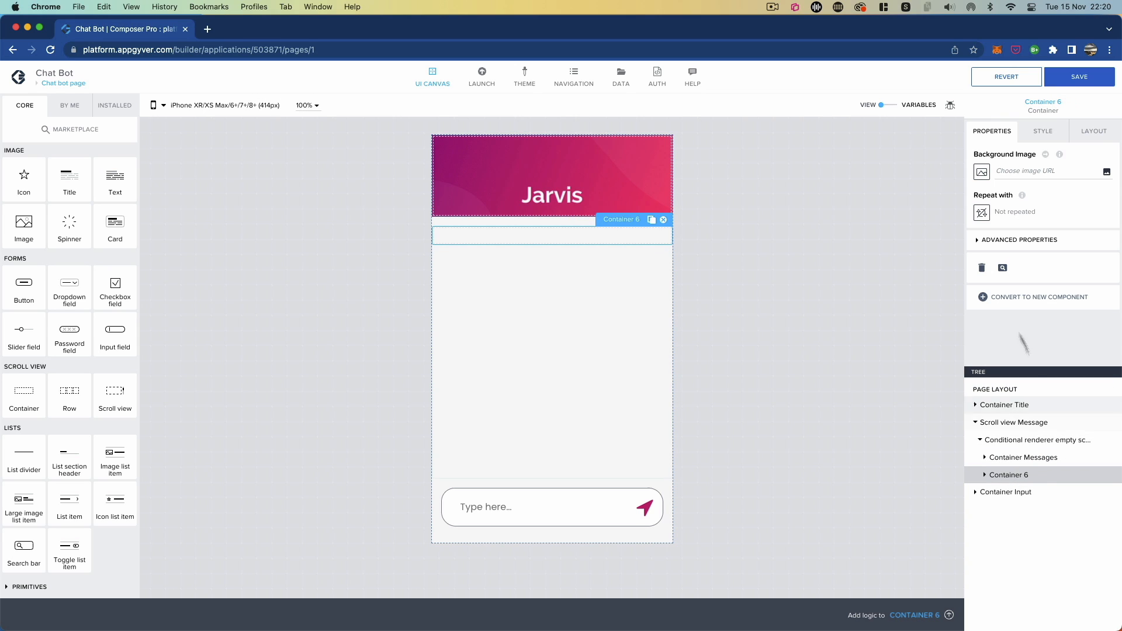
{"action": "left_click", "coordinate": [977, 240]}
{"action": "left_click", "coordinate": [1023, 313]}
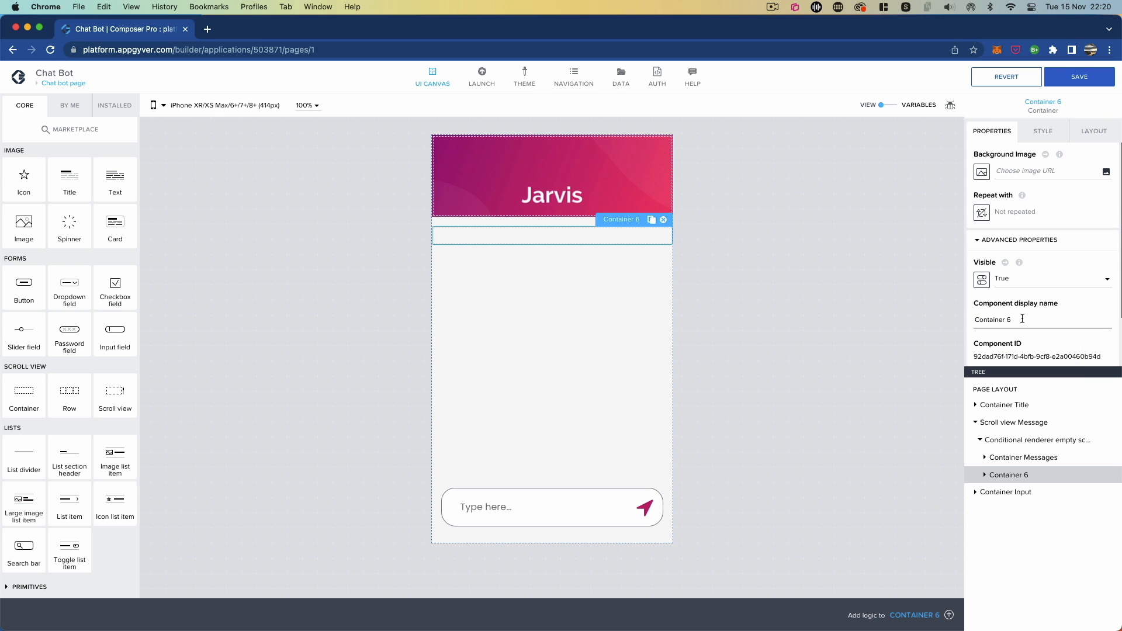
{"action": "key", "text": "BackSpace"}
{"action": "type", "text": "No message"}
{"action": "left_click", "coordinate": [1039, 457]}
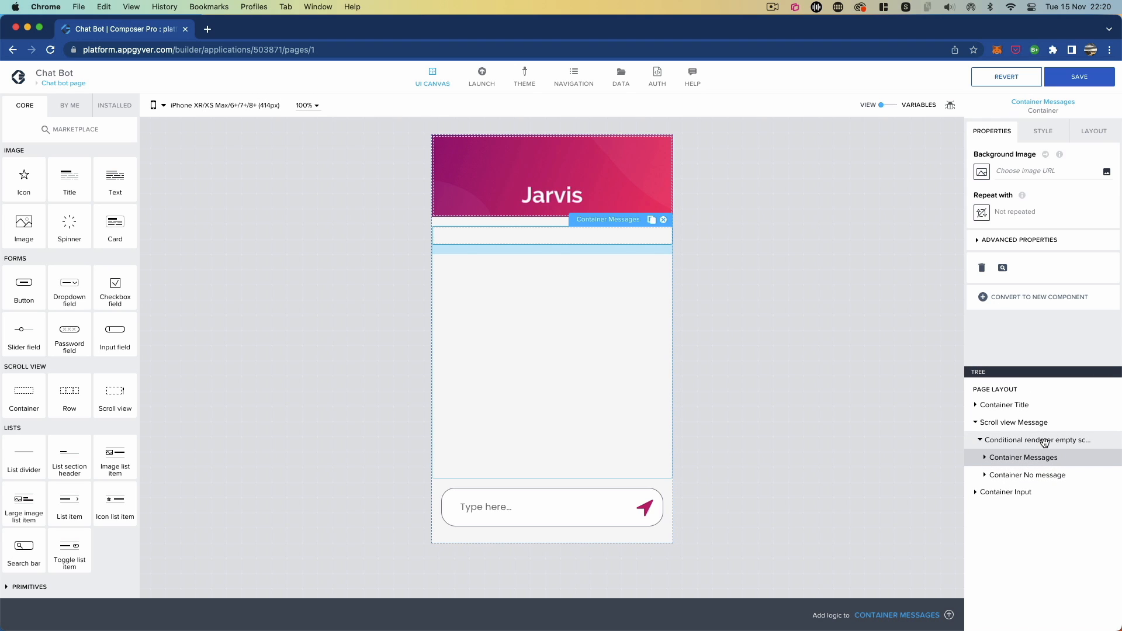
- Rename the render IDs of Conditional renderer empty screen: option2 to "messages" and option1 to "nomessage"
{"action": "left_click", "coordinate": [1044, 441]}
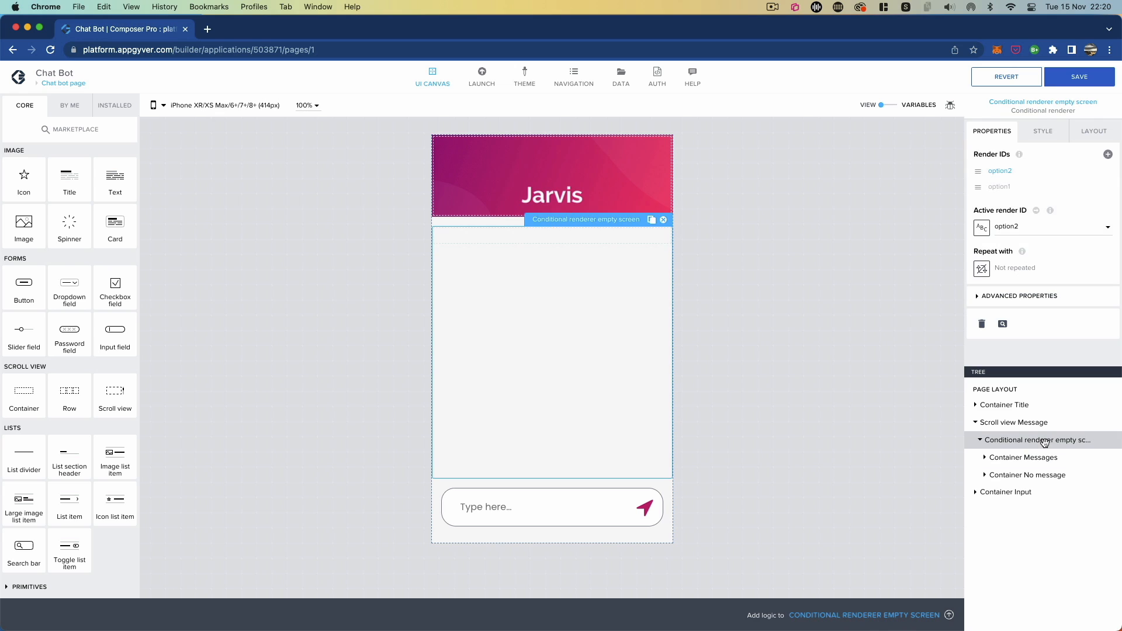
{"action": "double_click", "coordinate": [1001, 172]}
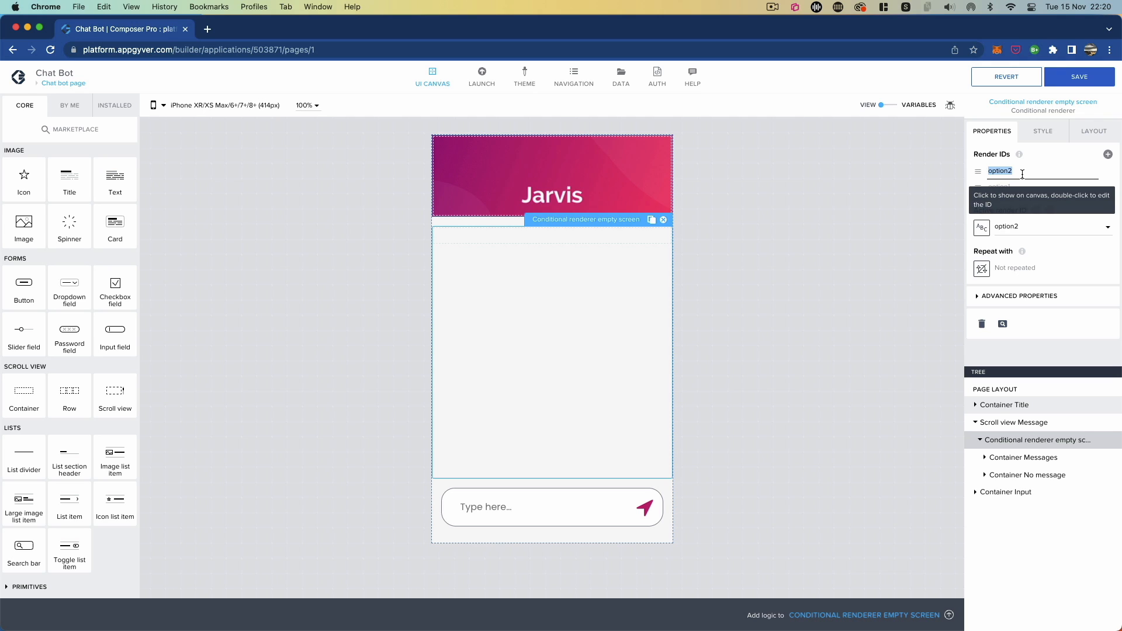
{"action": "type", "text": "m"}
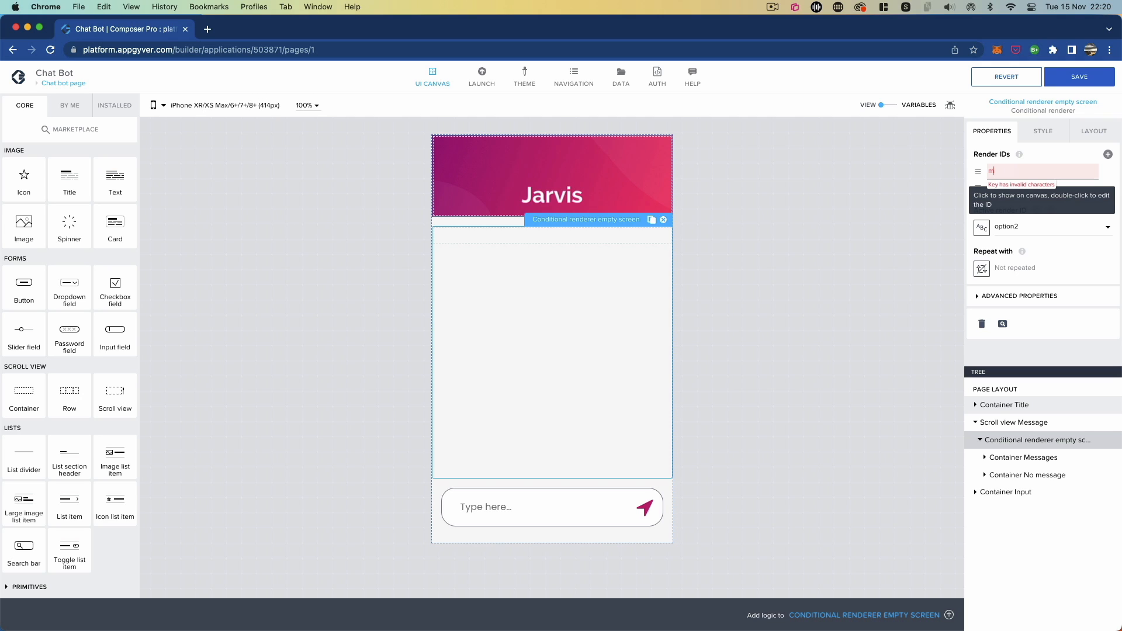
{"action": "type", "text": "essages"}
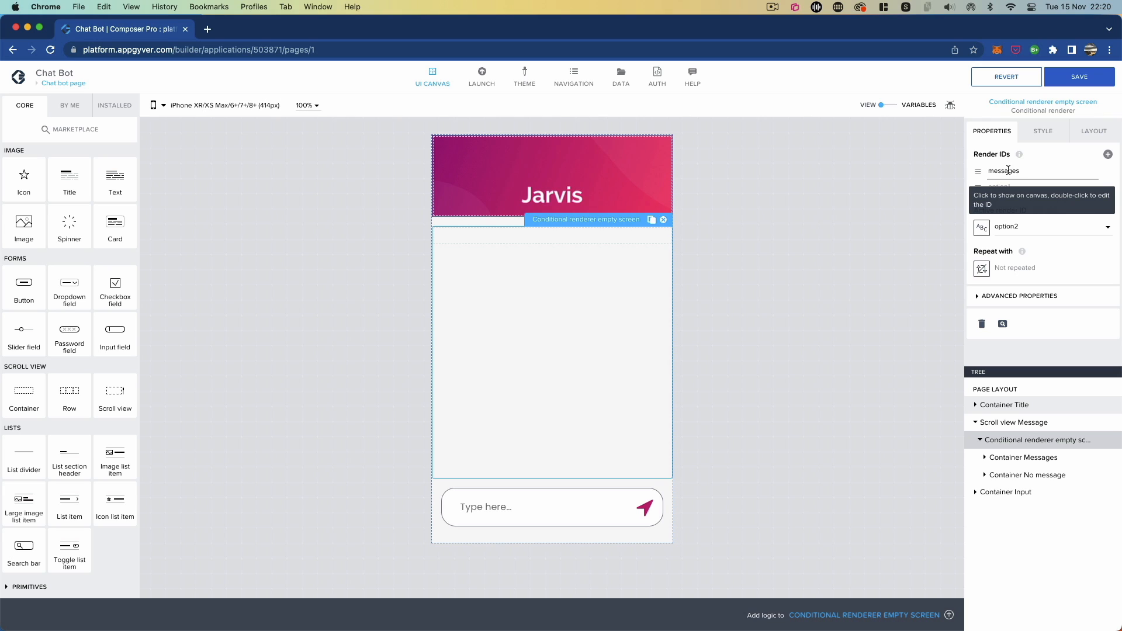
{"action": "key", "text": "Return"}
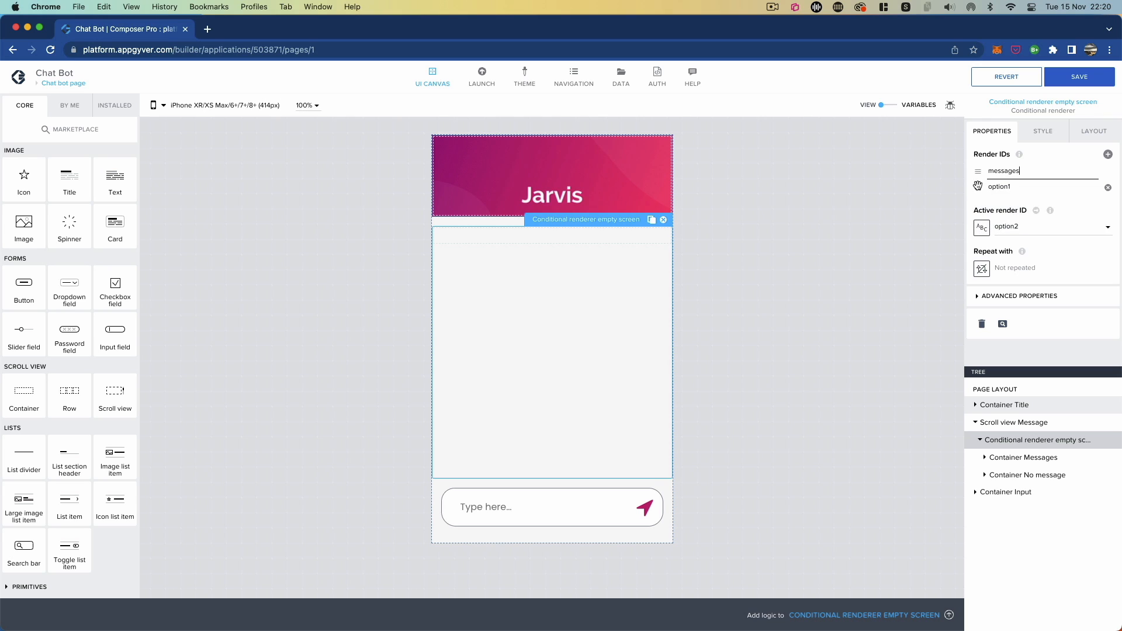
{"action": "double_click", "coordinate": [1013, 191]}
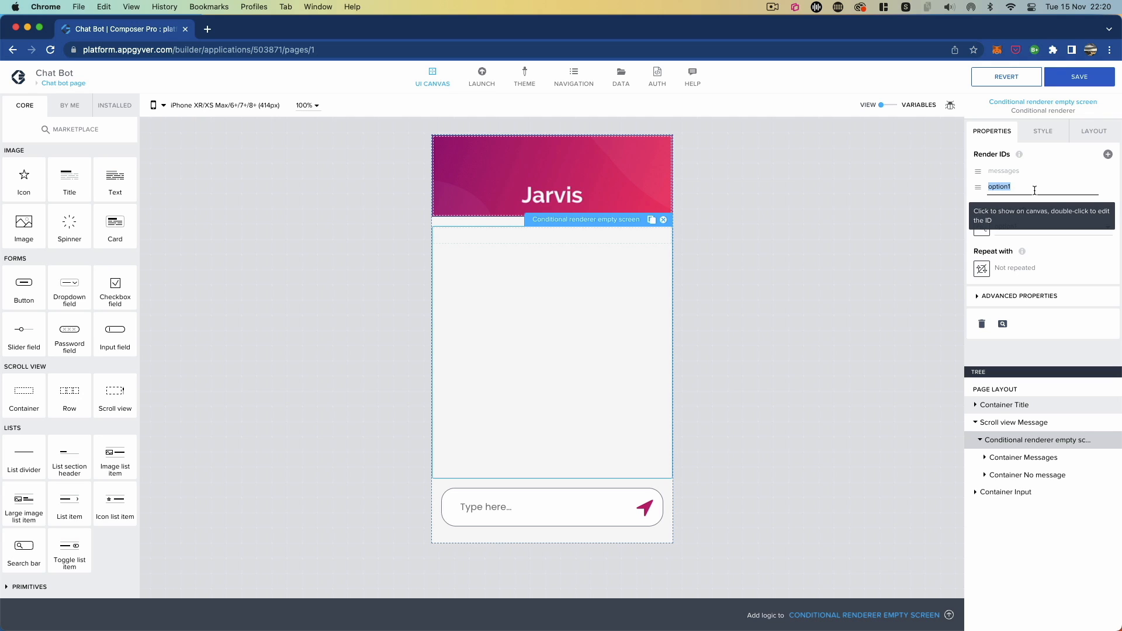
{"action": "type", "text": "nomessage"}
{"action": "left_click", "coordinate": [1039, 174]}
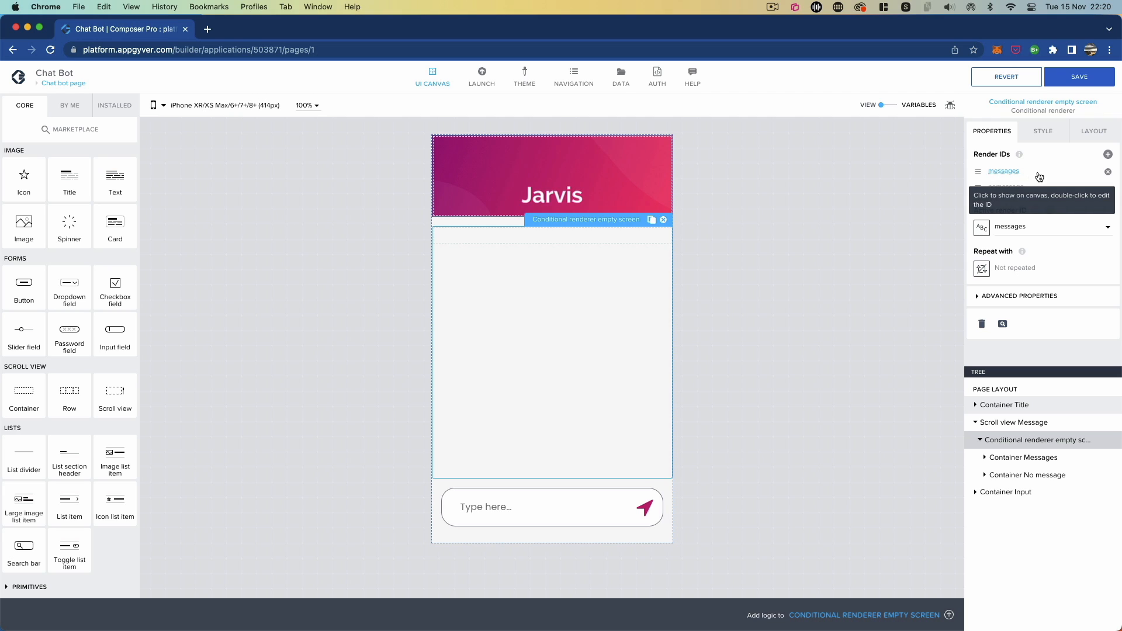
- Preview both states of the conditional renderer by switching its active render ID to nomessage and back to messages
{"action": "left_click", "coordinate": [1022, 232]}
{"action": "left_click", "coordinate": [1023, 239]}
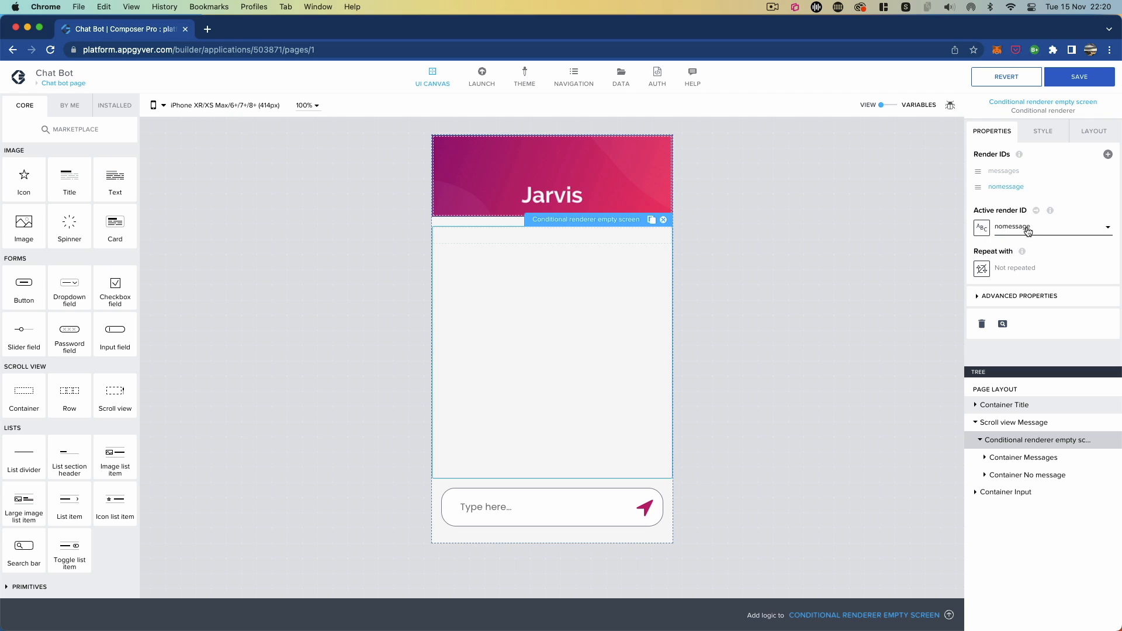
{"action": "left_click", "coordinate": [1026, 226]}
{"action": "left_click", "coordinate": [1026, 228]}
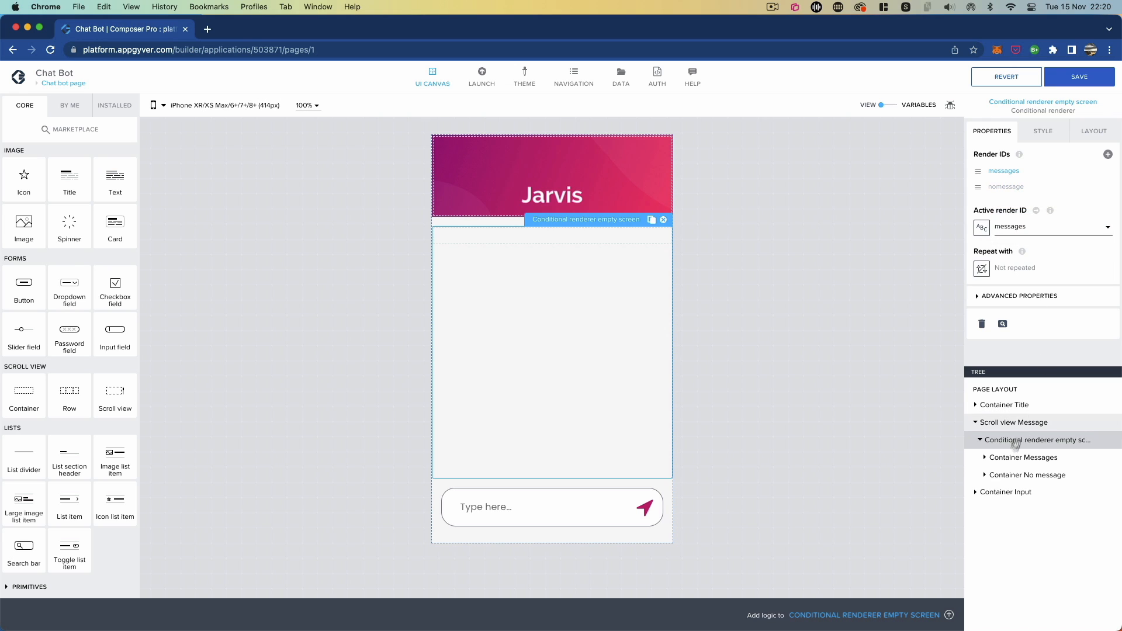
- Add an image inside Container No message and set its source to undraw_hello_re_3evm (1).png
{"action": "left_click", "coordinate": [1020, 474]}
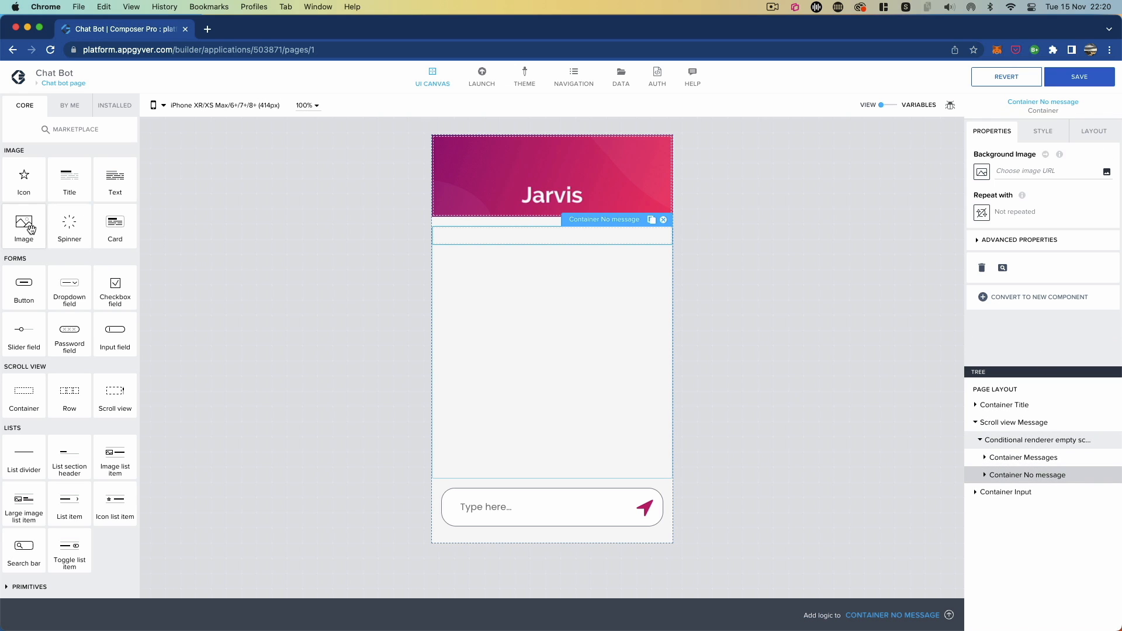
{"action": "left_click_drag", "start_coordinate": [26, 228], "coordinate": [1051, 476]}
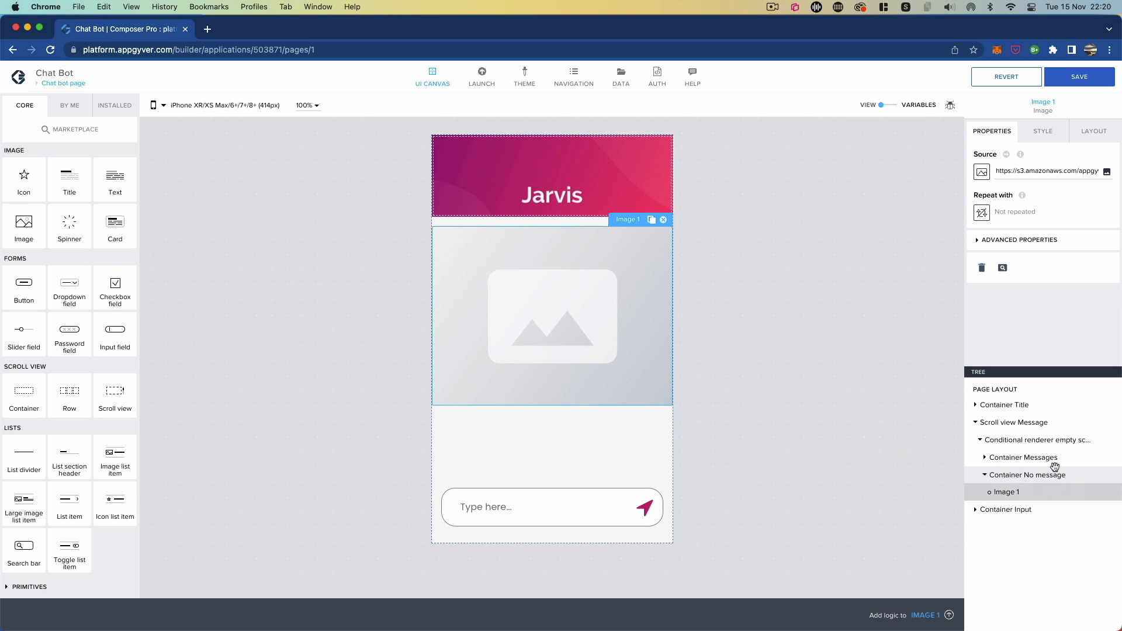
{"action": "left_click", "coordinate": [1106, 171]}
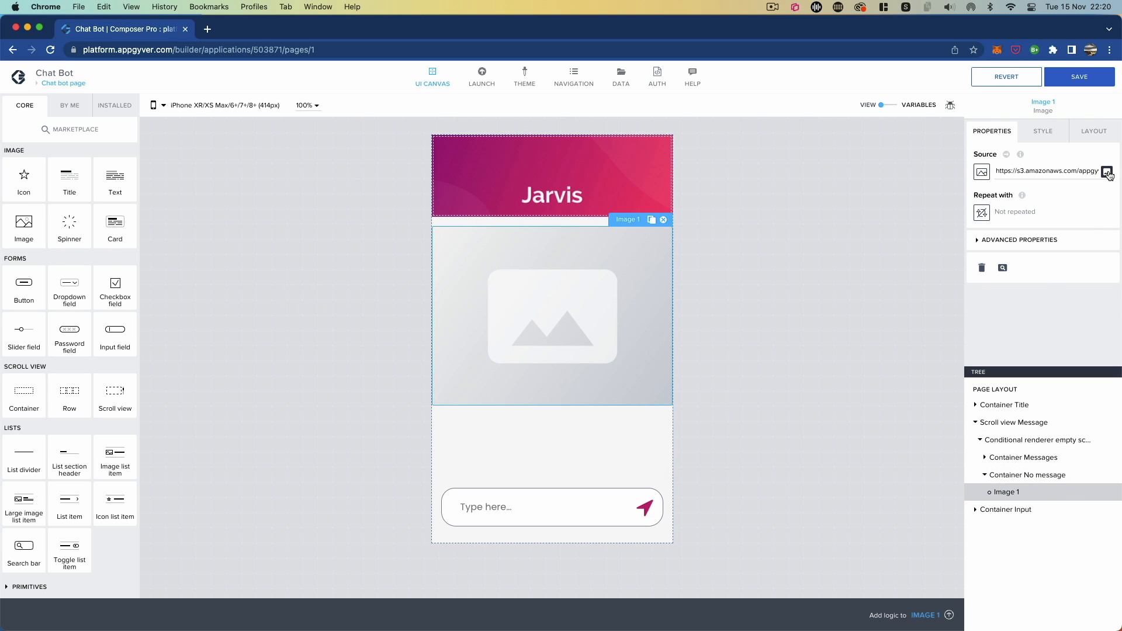
{"action": "left_click", "coordinate": [533, 345]}
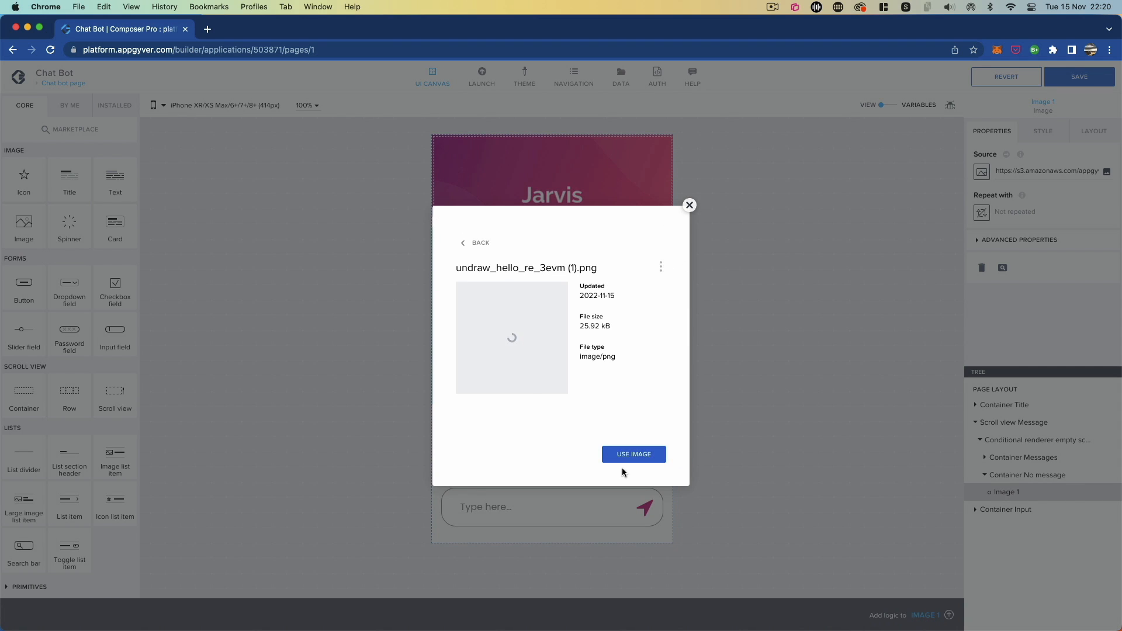
{"action": "left_click", "coordinate": [636, 454]}
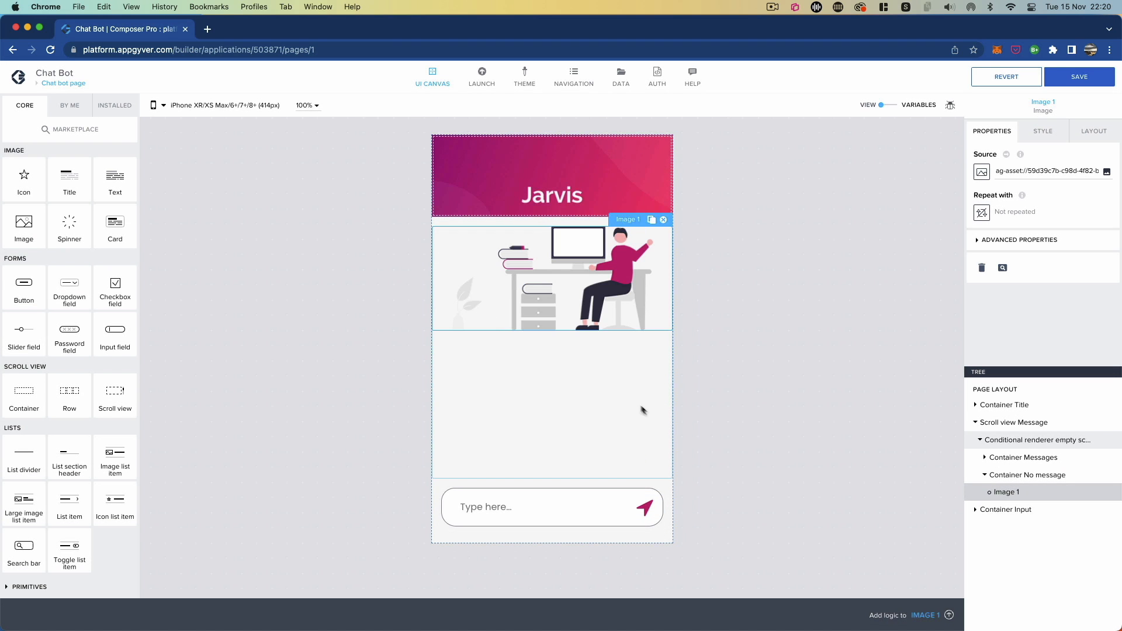
- Give Container No message a custom size that grows to the available width and height
{"action": "left_click", "coordinate": [1025, 475]}
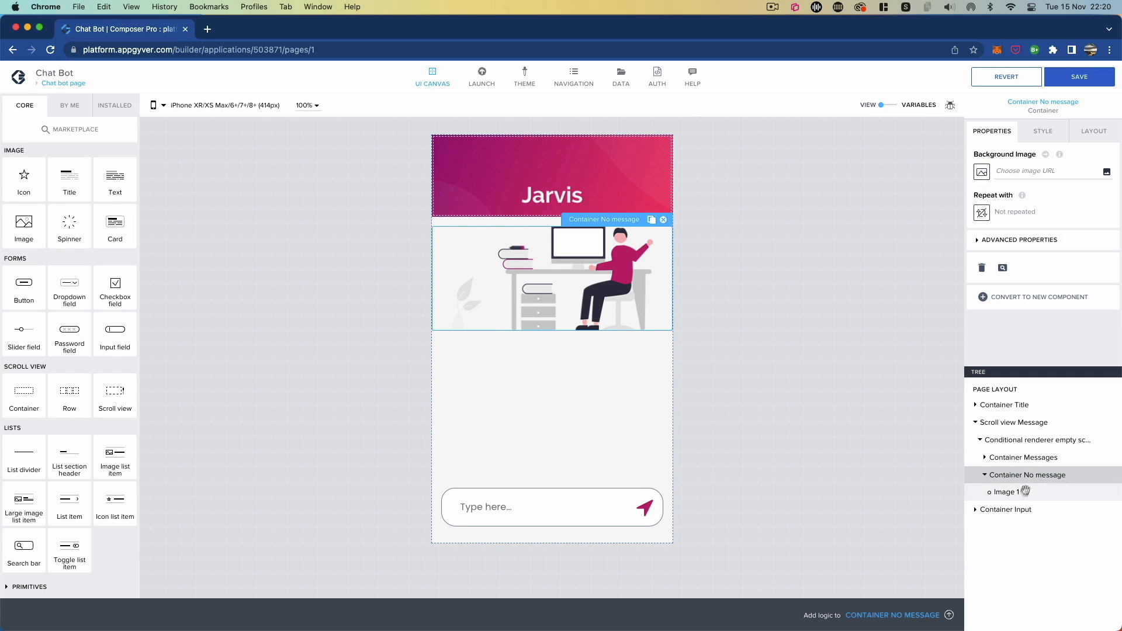
{"action": "left_click", "coordinate": [1093, 130]}
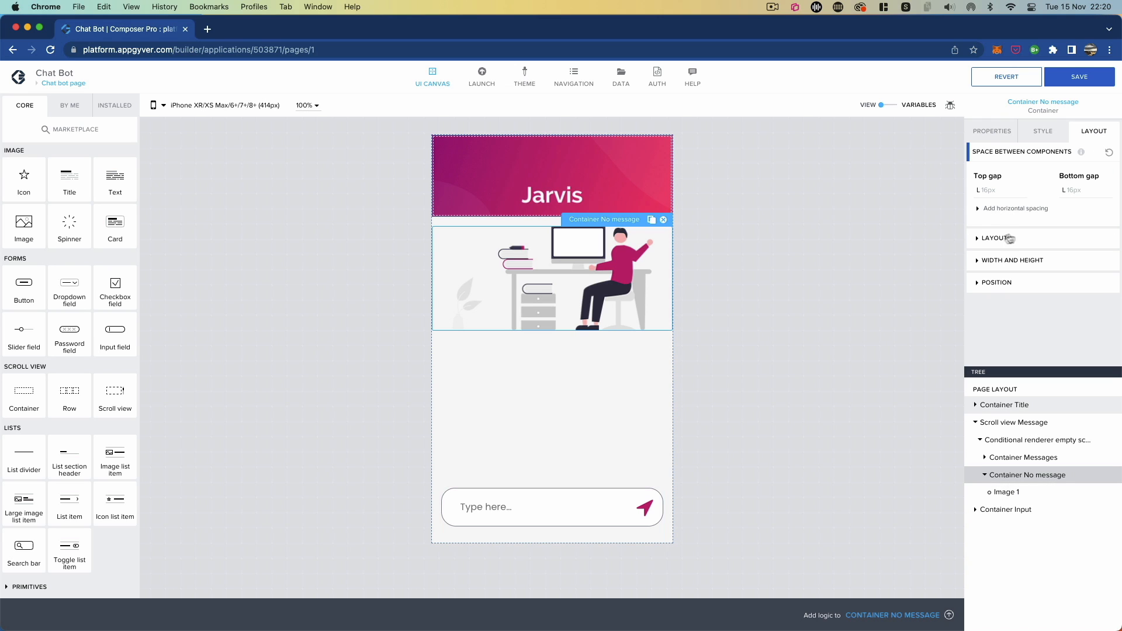
{"action": "left_click", "coordinate": [978, 261]}
{"action": "scroll", "coordinate": [1019, 322], "scroll_direction": "down", "scroll_amount": 3}
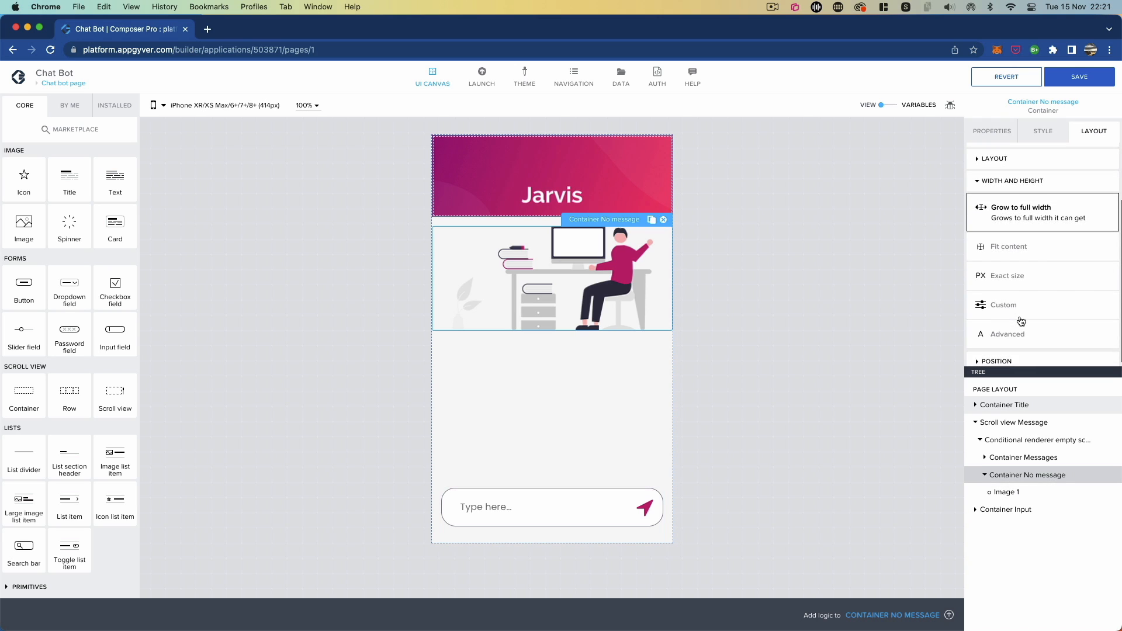
{"action": "left_click", "coordinate": [998, 307]}
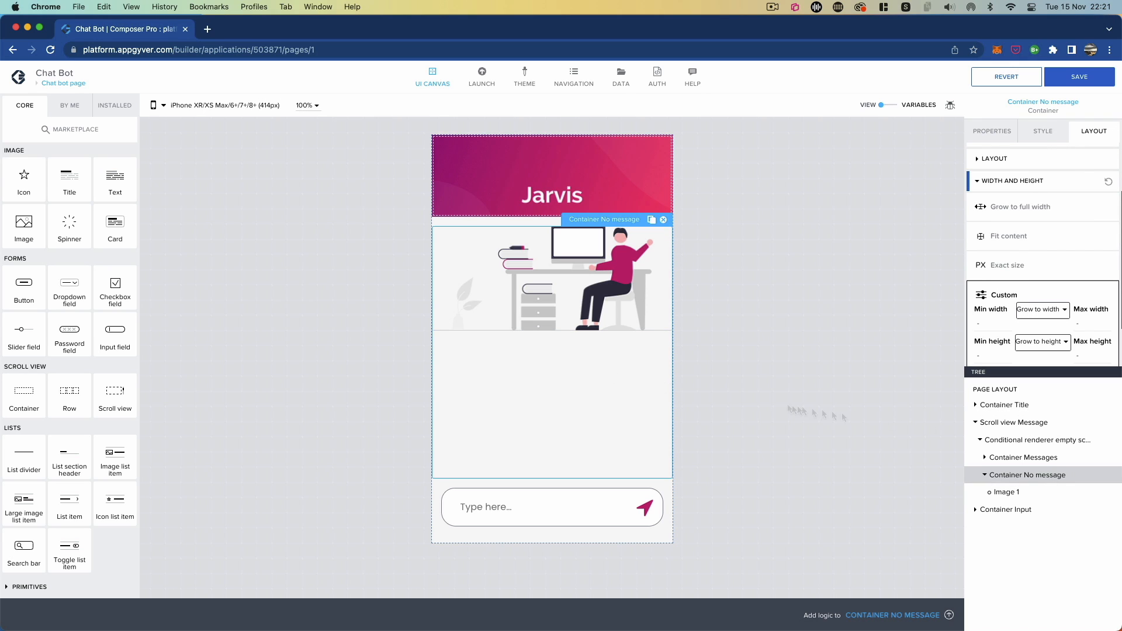
- Center the contents of Container No message both vertically and horizontally, and save the application
{"action": "left_click", "coordinate": [1046, 132]}
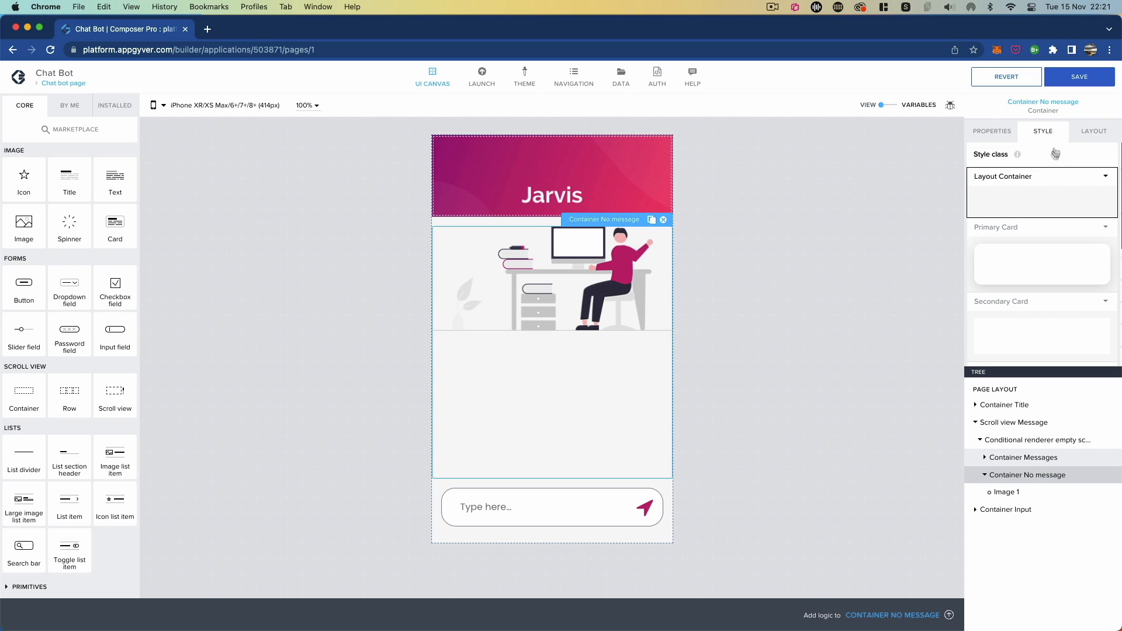
{"action": "left_click", "coordinate": [1093, 131]}
{"action": "left_click", "coordinate": [987, 237]}
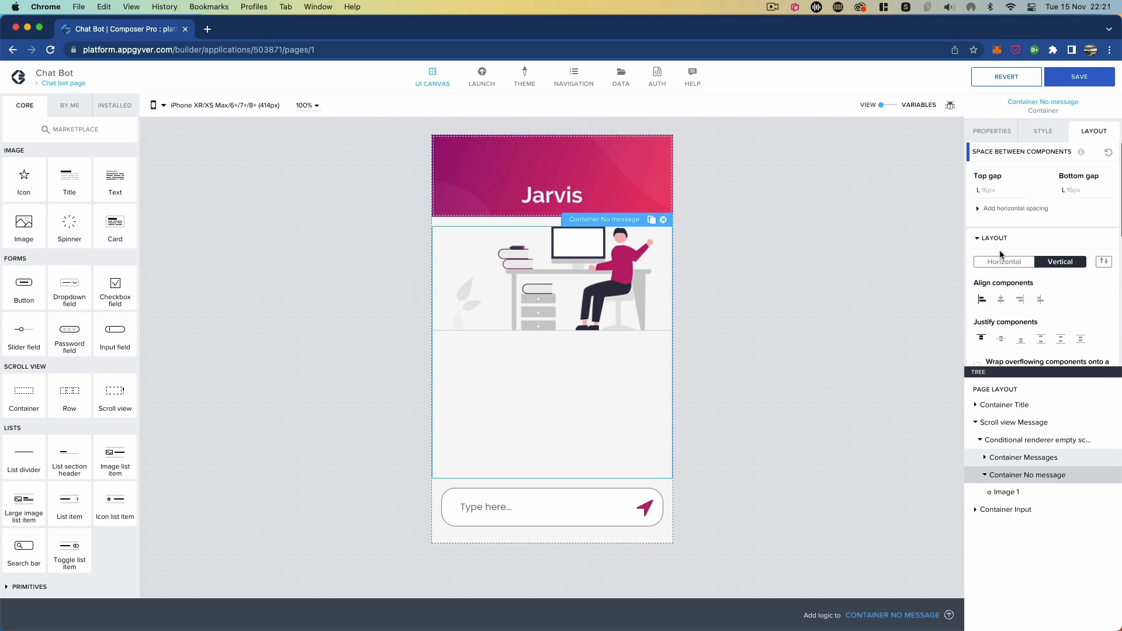
{"action": "left_click", "coordinate": [1001, 339]}
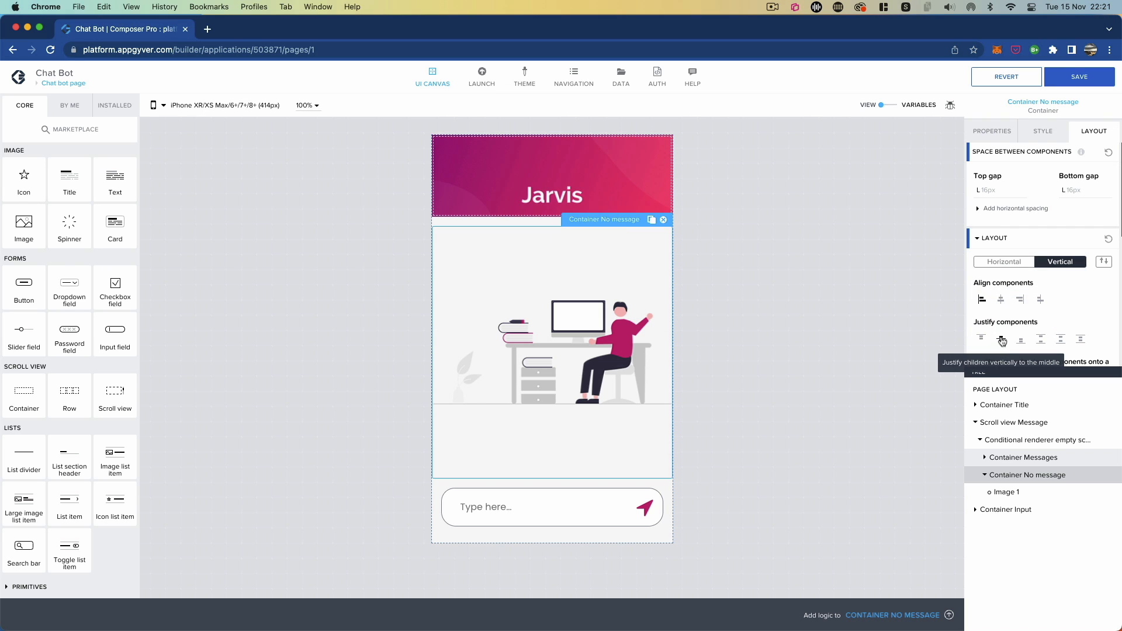
{"action": "left_click", "coordinate": [998, 298]}
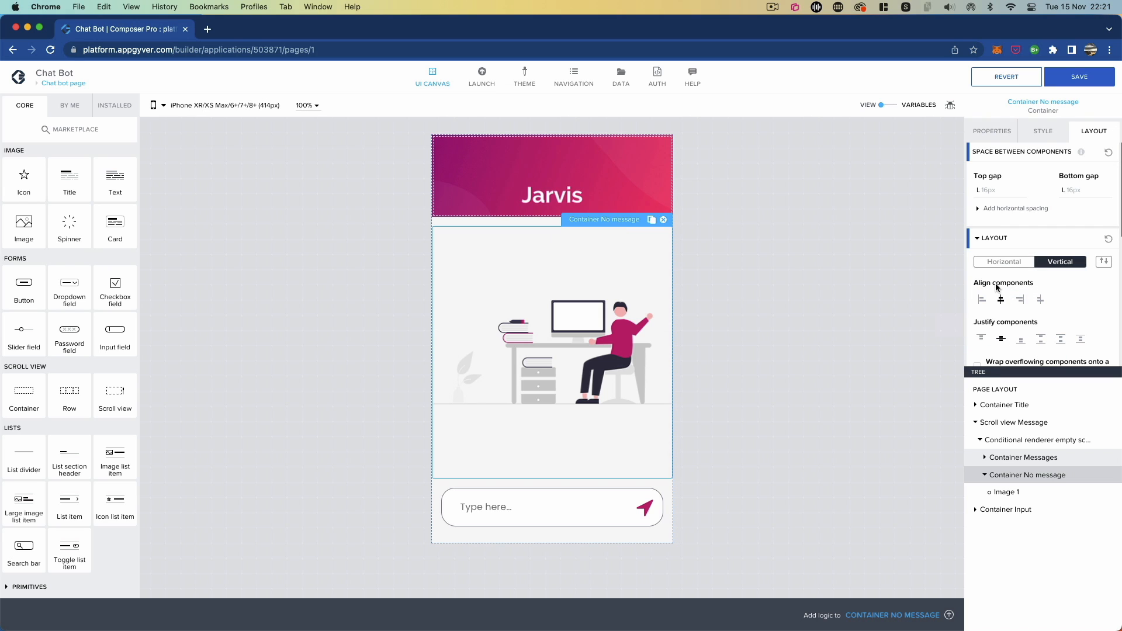
{"action": "left_click", "coordinate": [1081, 79]}
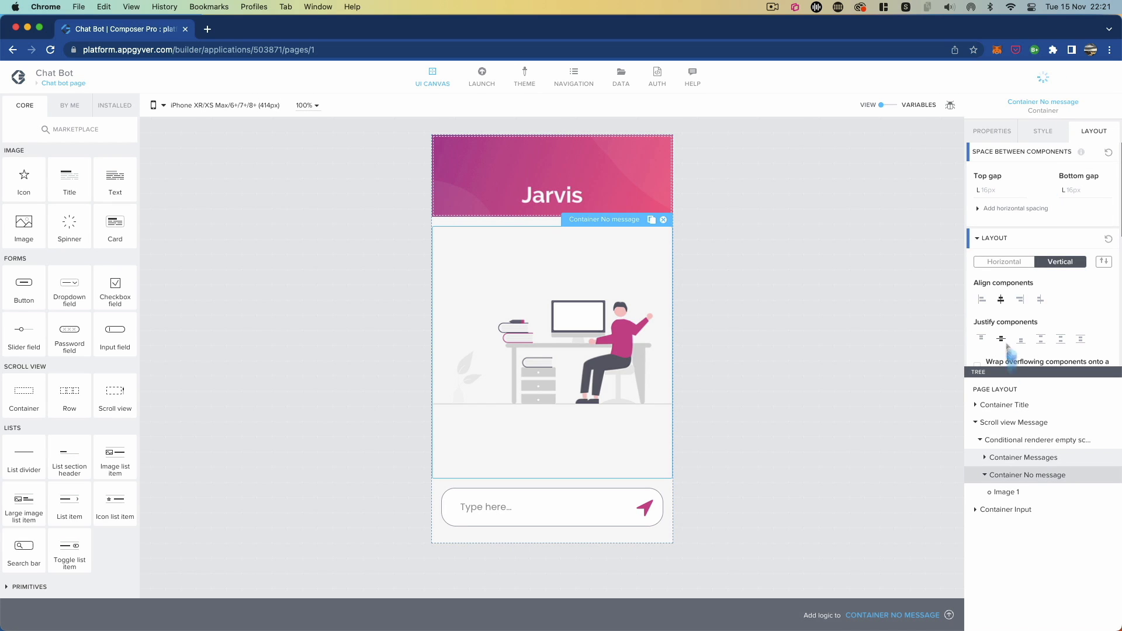
- Check the empty screen toggle by switching the conditional renderer's active render ID to messages and back to nomessage
{"action": "left_click", "coordinate": [1042, 441]}
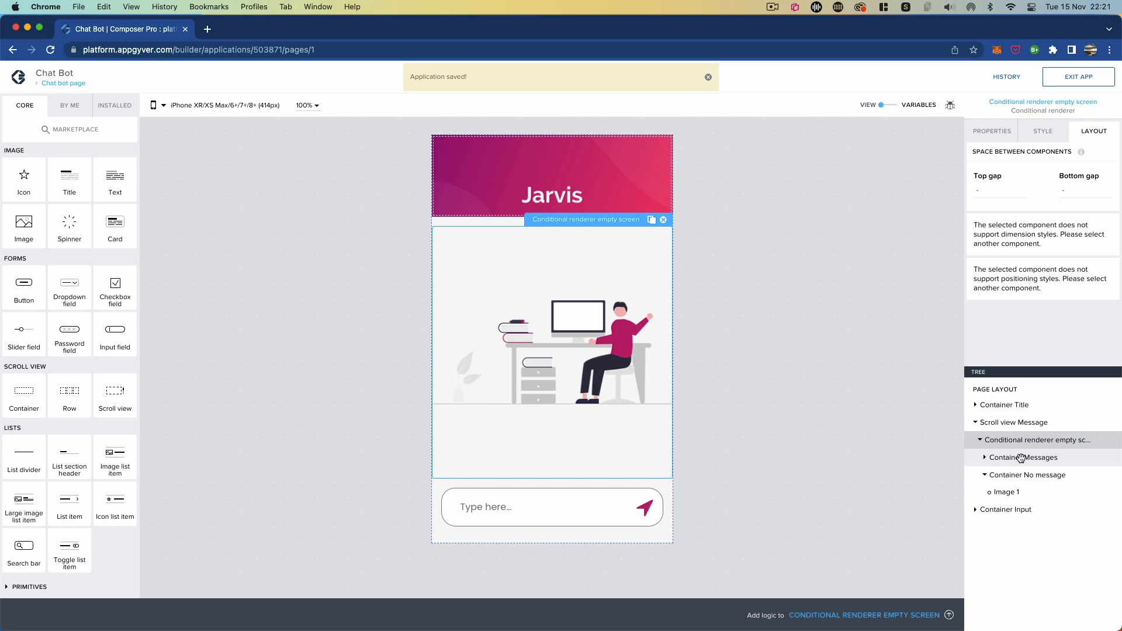
{"action": "left_click", "coordinate": [991, 131]}
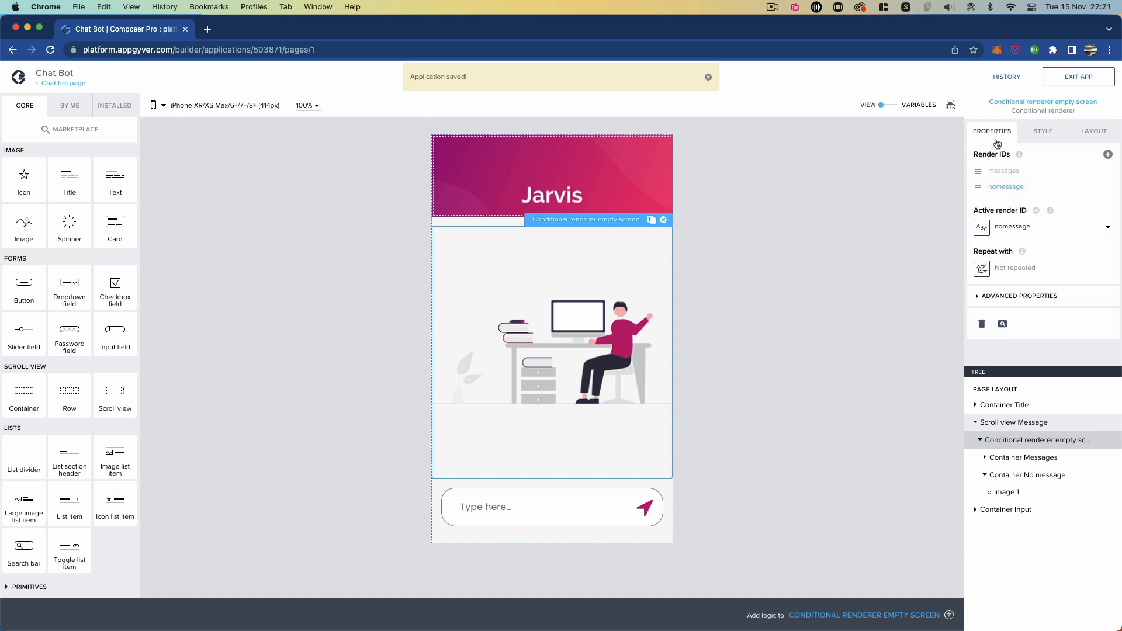
{"action": "left_click", "coordinate": [1040, 230]}
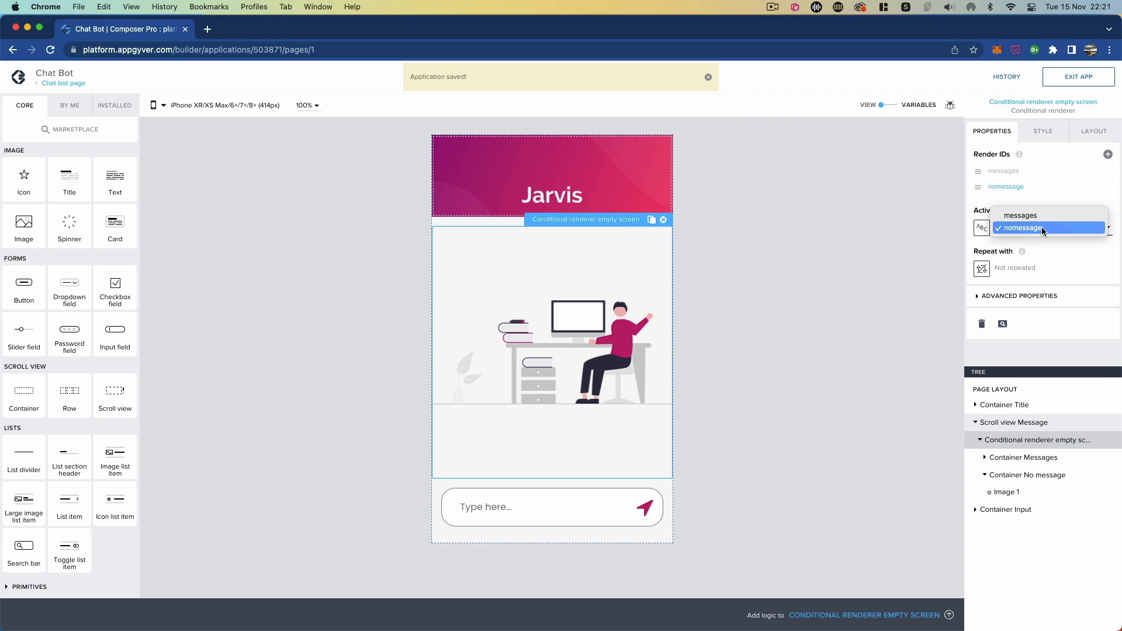
{"action": "left_click", "coordinate": [1037, 218]}
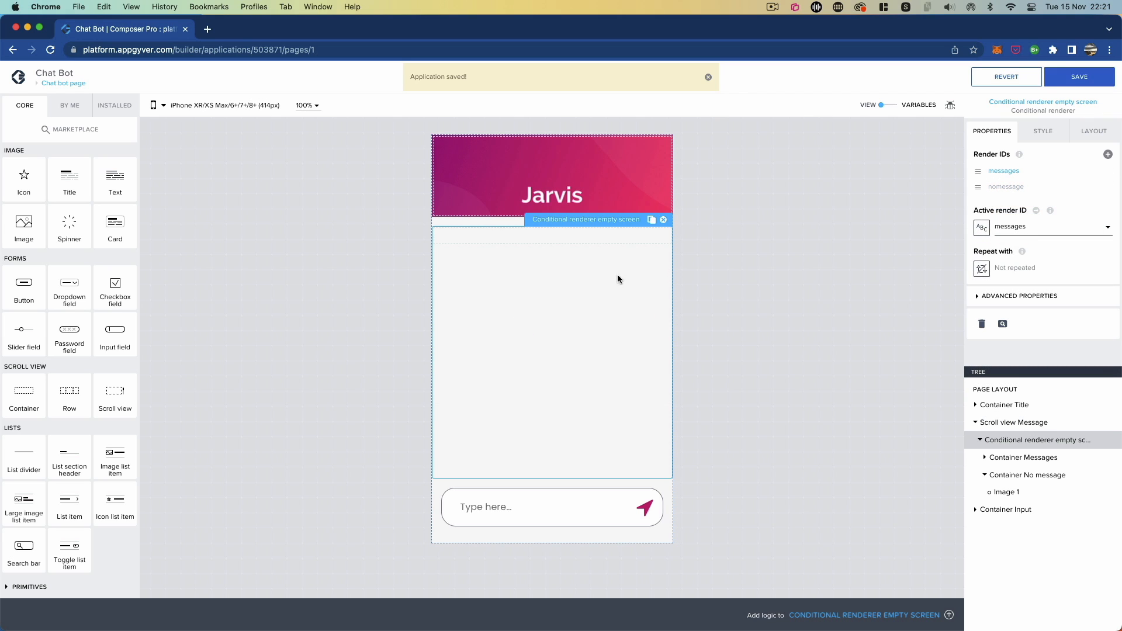
{"action": "left_click", "coordinate": [1029, 231]}
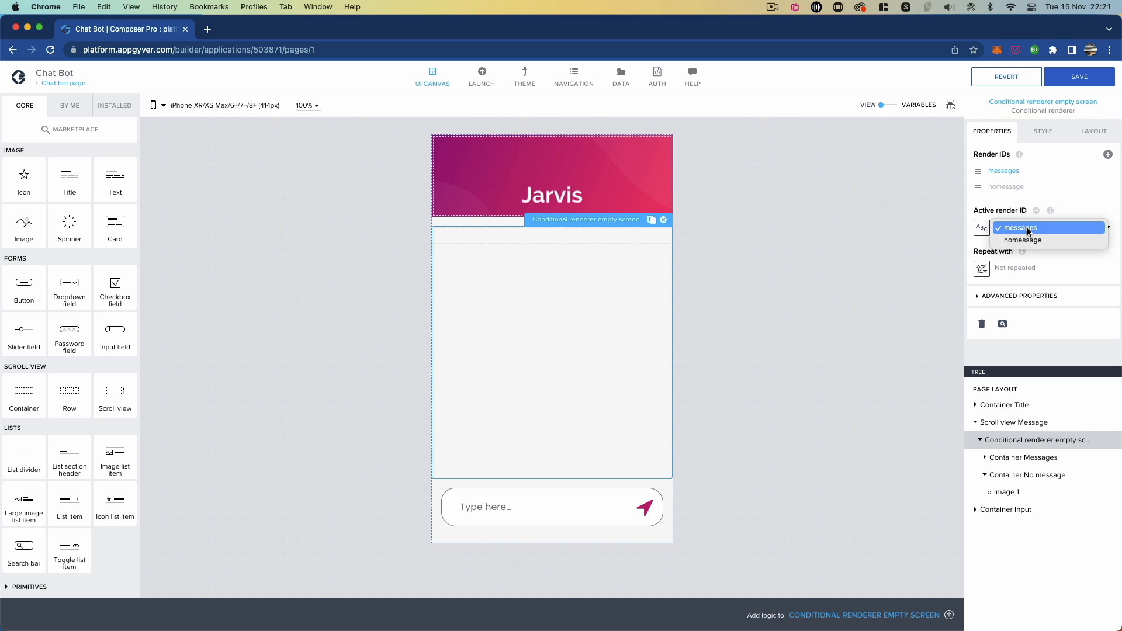
{"action": "left_click", "coordinate": [1030, 239]}
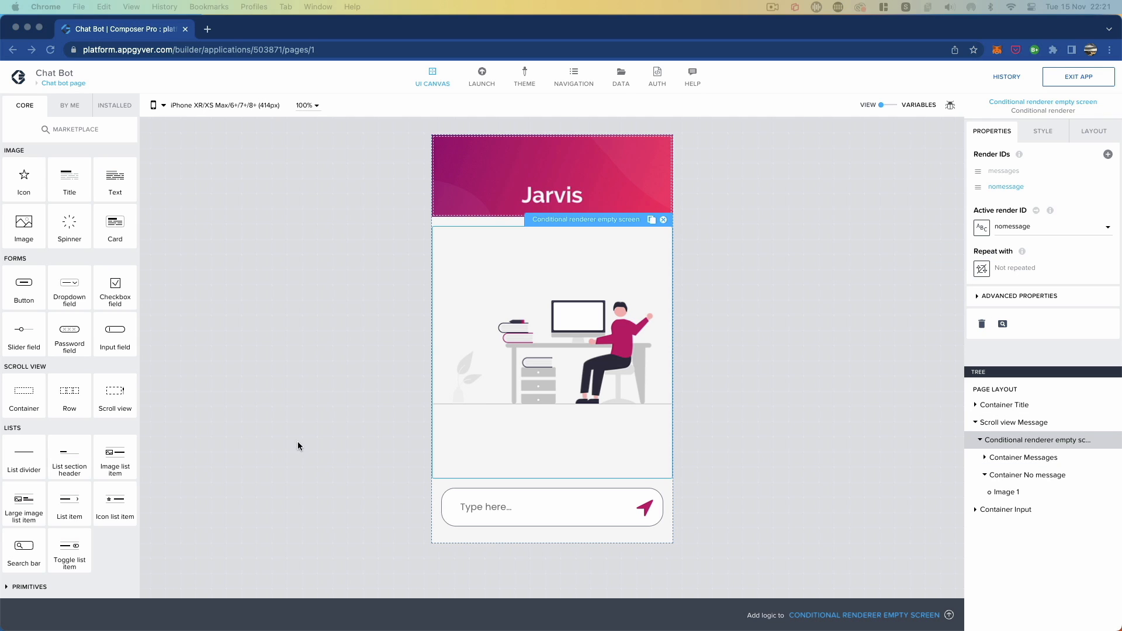
- Switch the conditional renderer's active render ID binding to a formula and start it with the IF function
{"action": "left_click", "coordinate": [981, 232]}
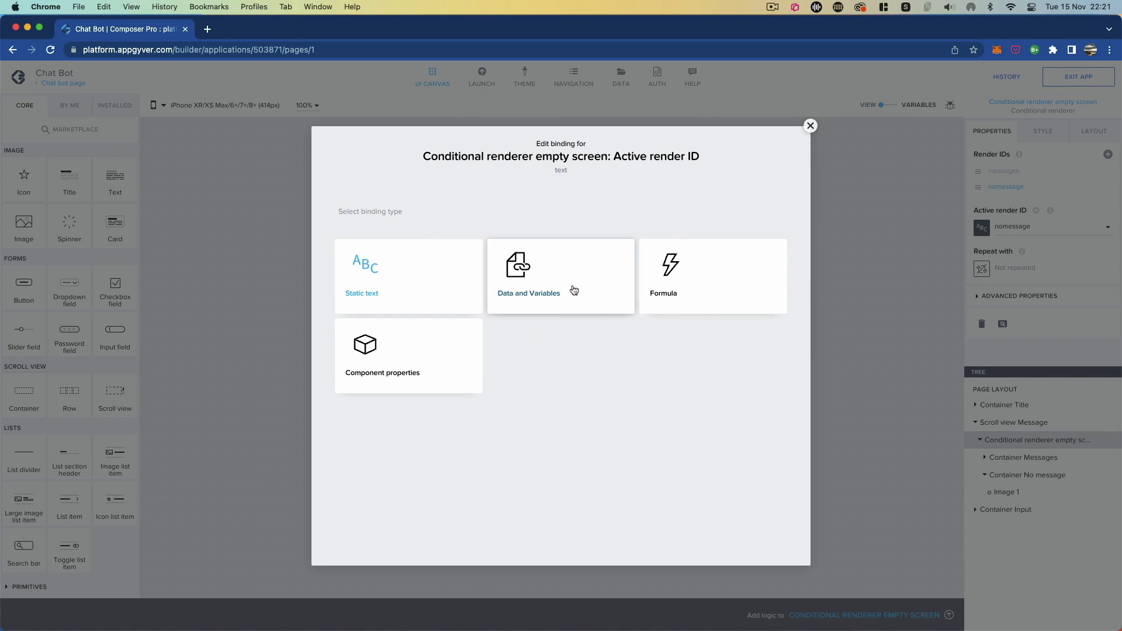
{"action": "left_click", "coordinate": [656, 286]}
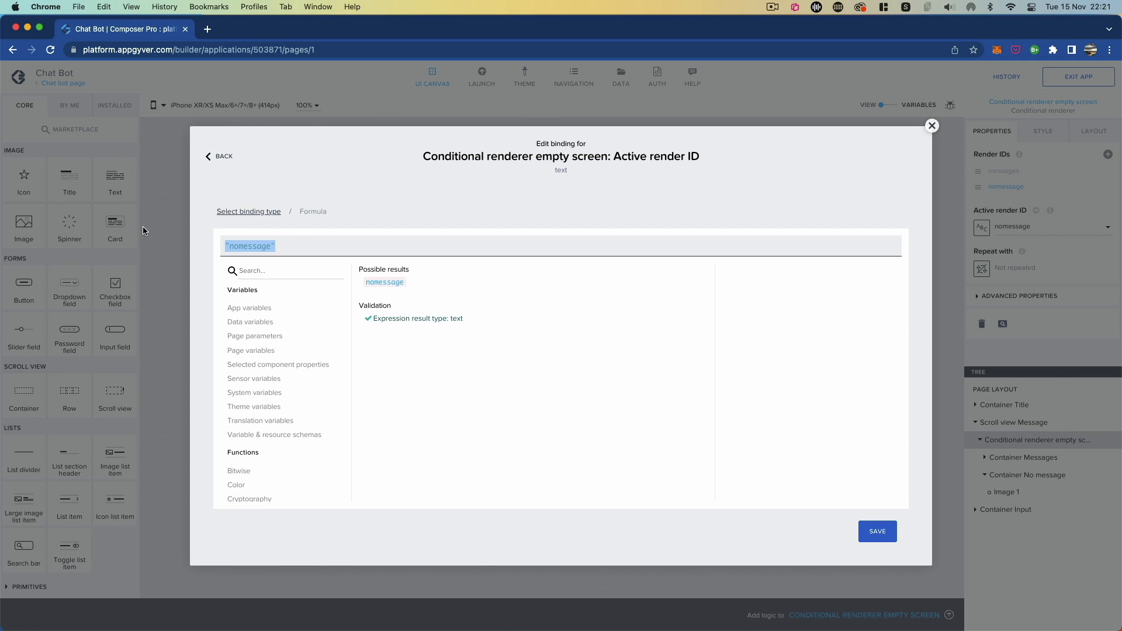
{"action": "type", "text": "IF"}
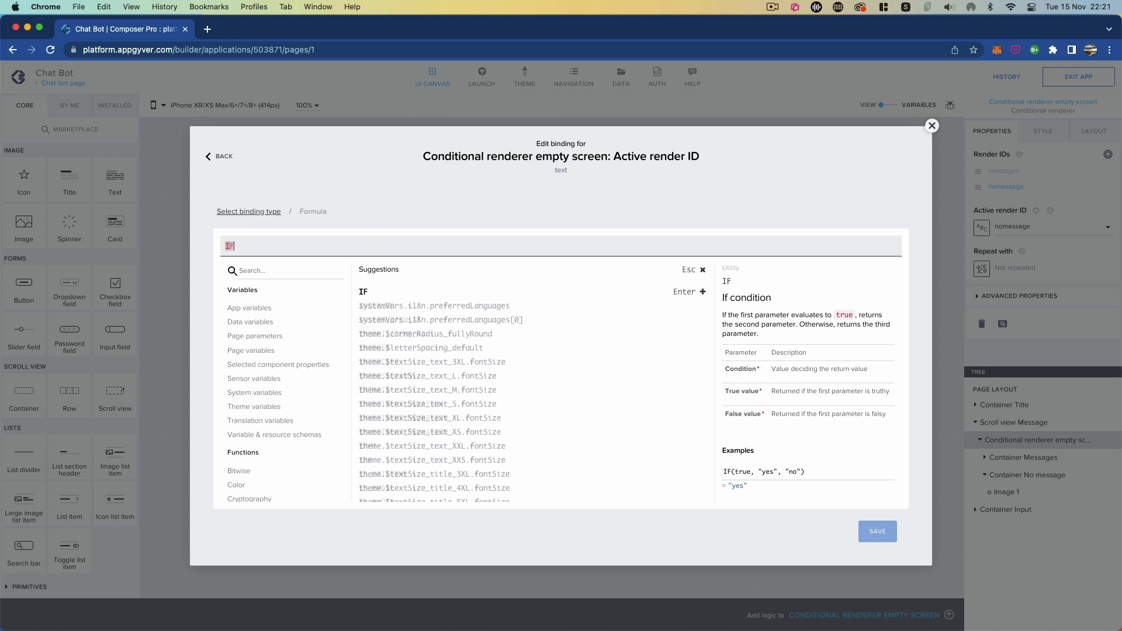
{"action": "type", "text": "("}
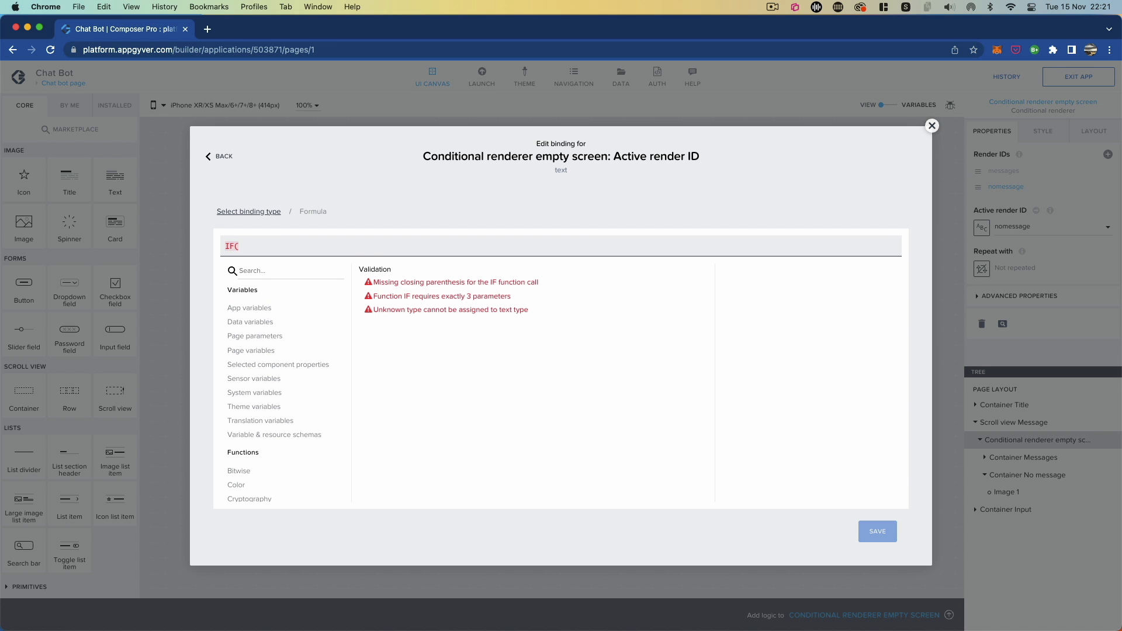
{"action": "left_click", "coordinate": [360, 295]}
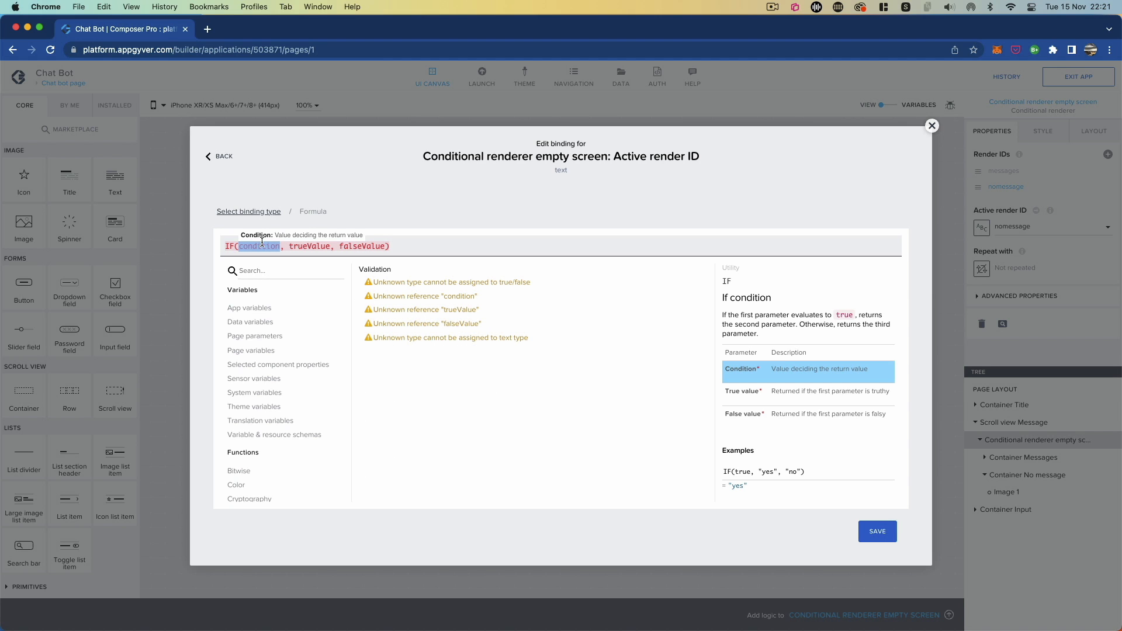
- Set the IF condition to COUNT(appVars.message) > 0, using the message app variable as the list
{"action": "type", "text": "COUNT"}
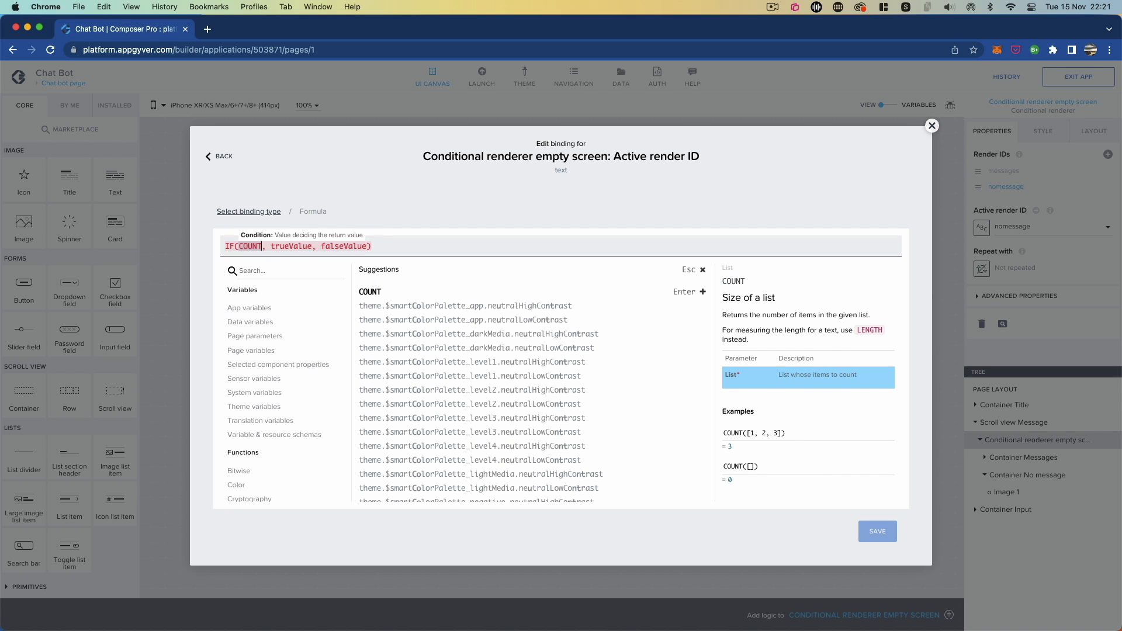
{"action": "left_click", "coordinate": [377, 297]}
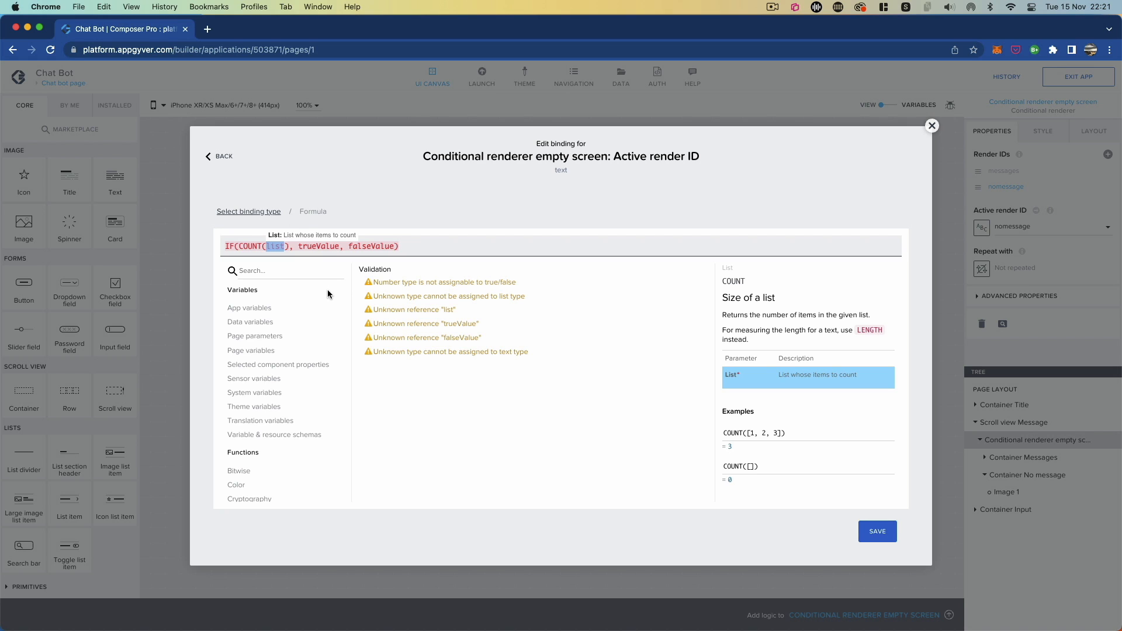
{"action": "left_click", "coordinate": [257, 309]}
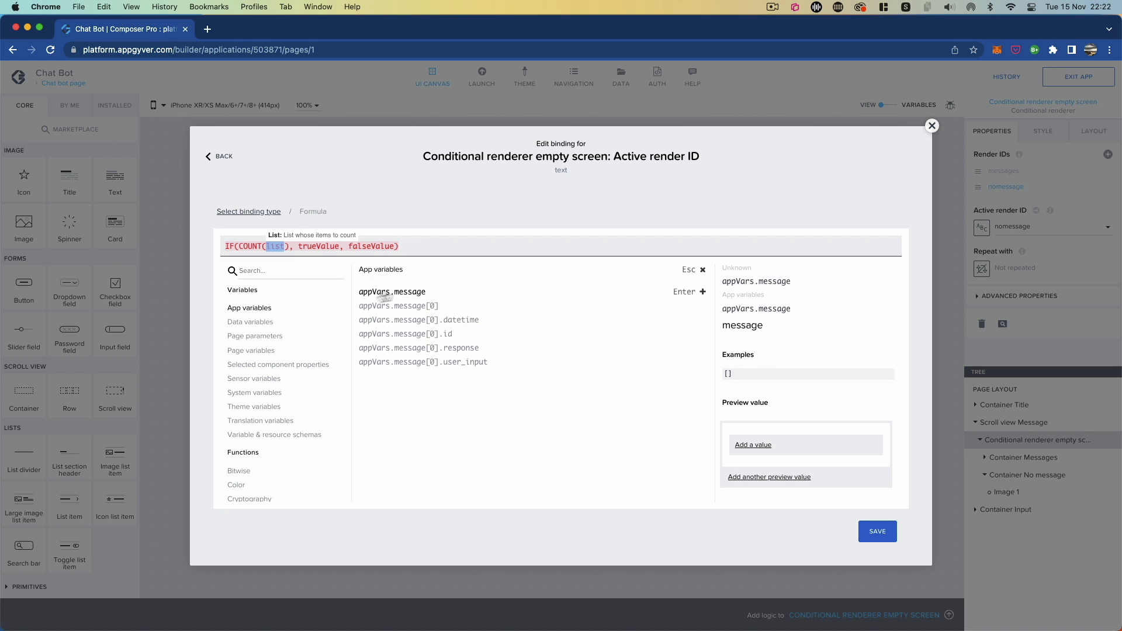
{"action": "left_click", "coordinate": [402, 293]}
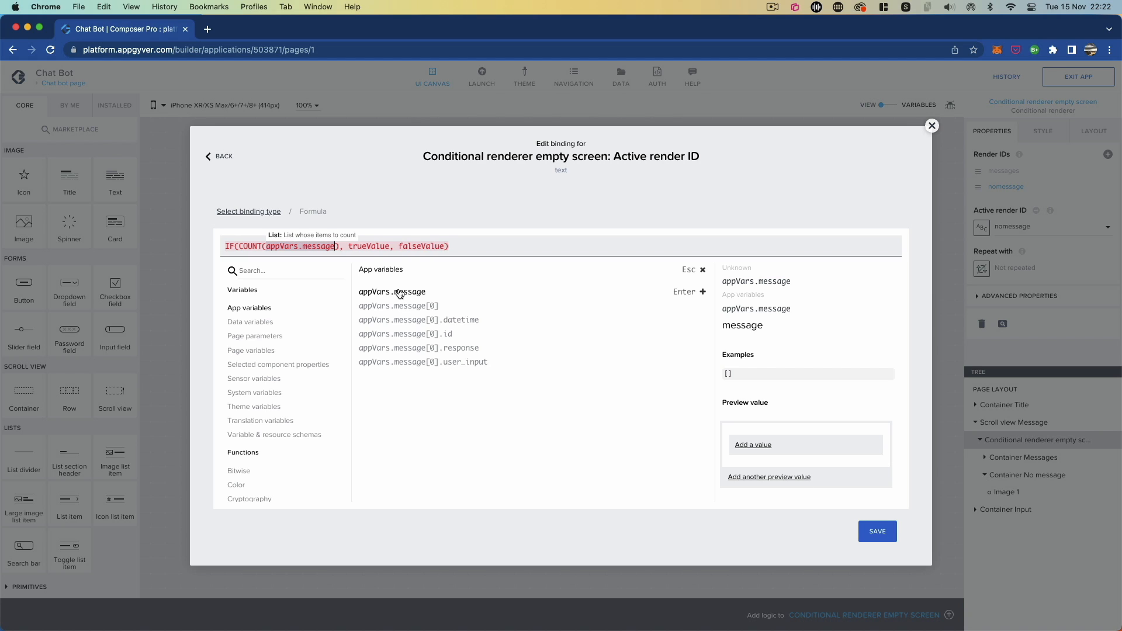
{"action": "left_click", "coordinate": [342, 246]}
{"action": "type", "text": "> "}
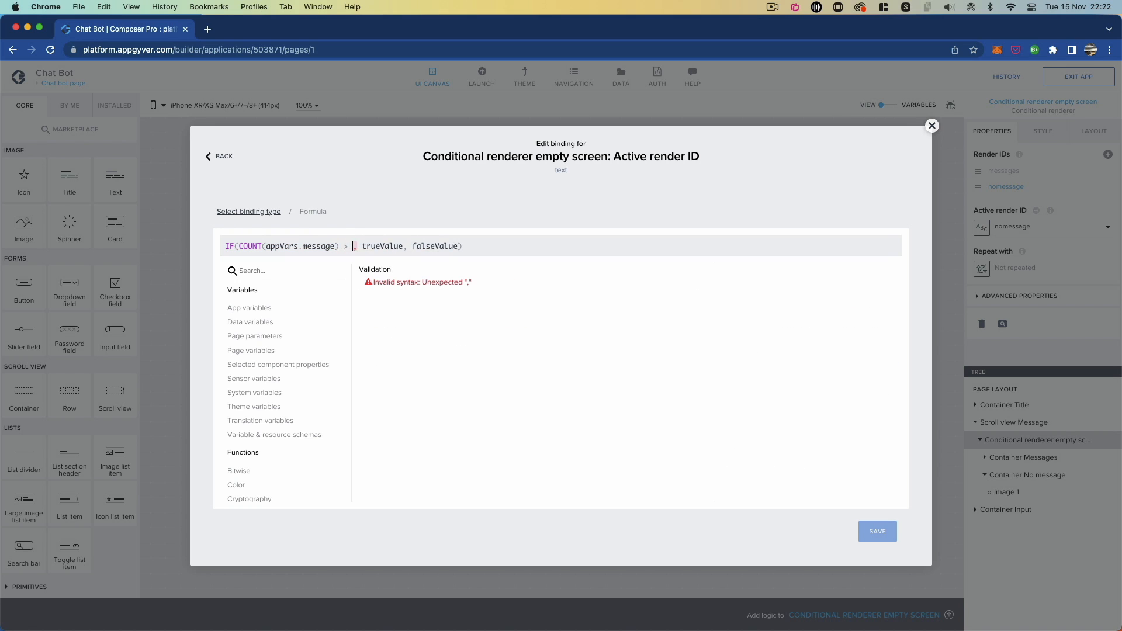
{"action": "type", "text": "0"}
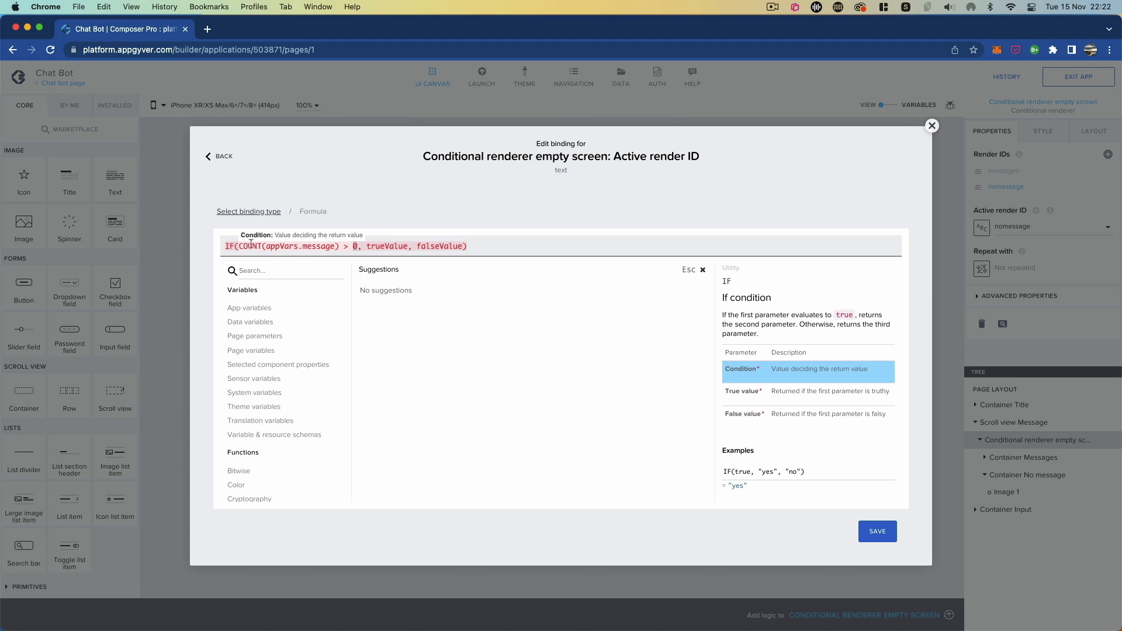
- Set the IF formula's true value to "messages"
{"action": "left_click", "coordinate": [385, 245]}
{"action": "double_click", "coordinate": [387, 246]}
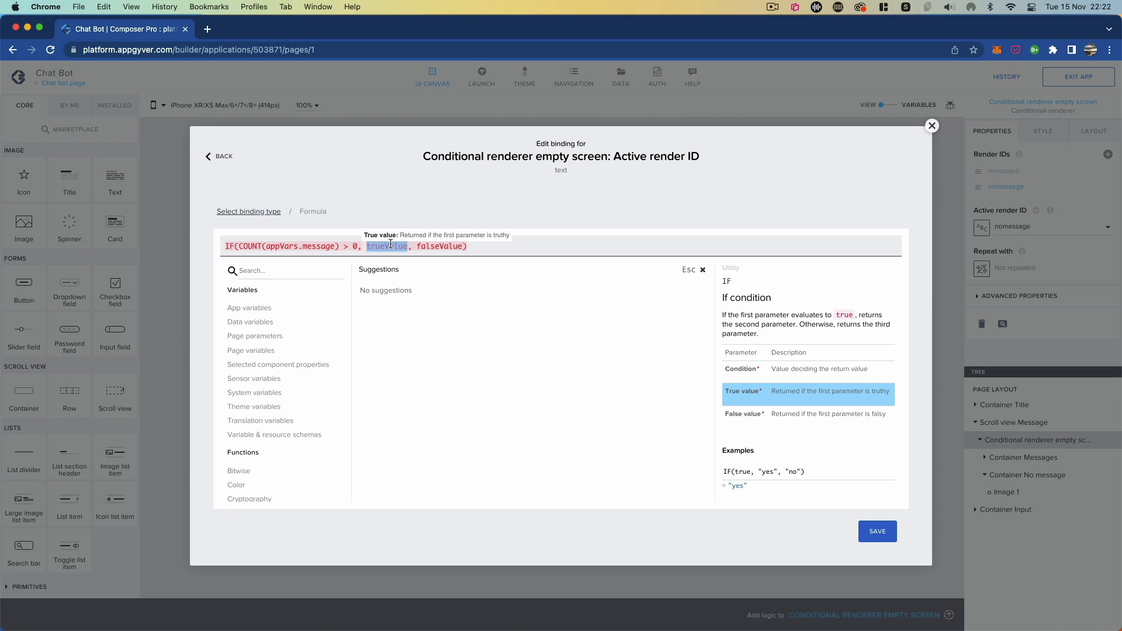
{"action": "type", "text": "\""}
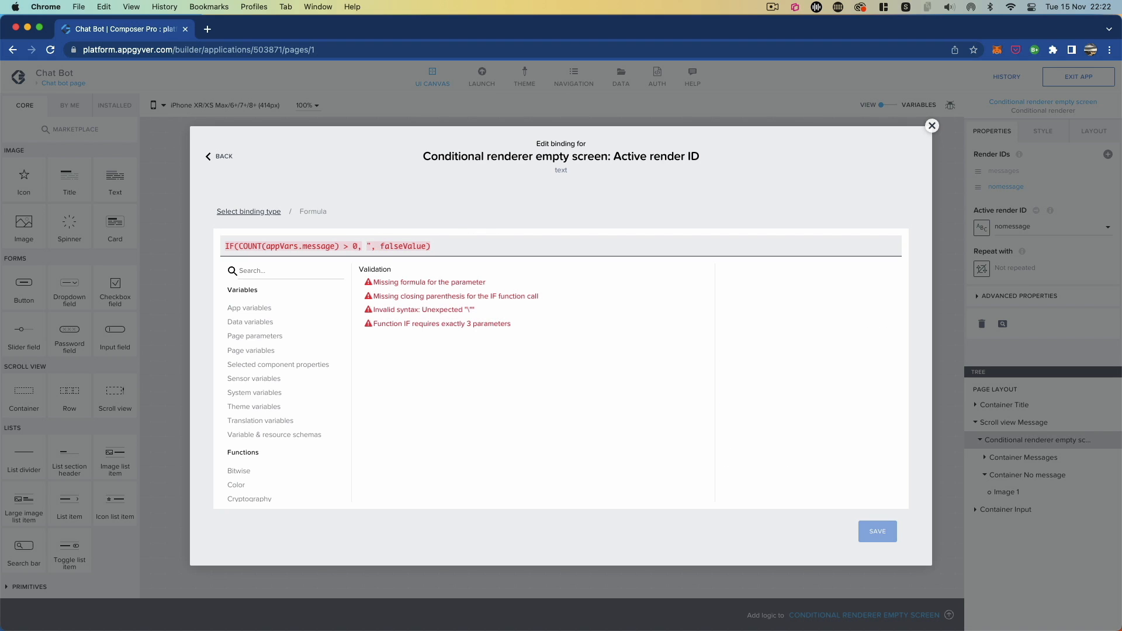
{"action": "type", "text": "messager"}
{"action": "key", "text": "BackSpace"}
{"action": "type", "text": "s\""}
{"action": "key", "text": "Tab"}
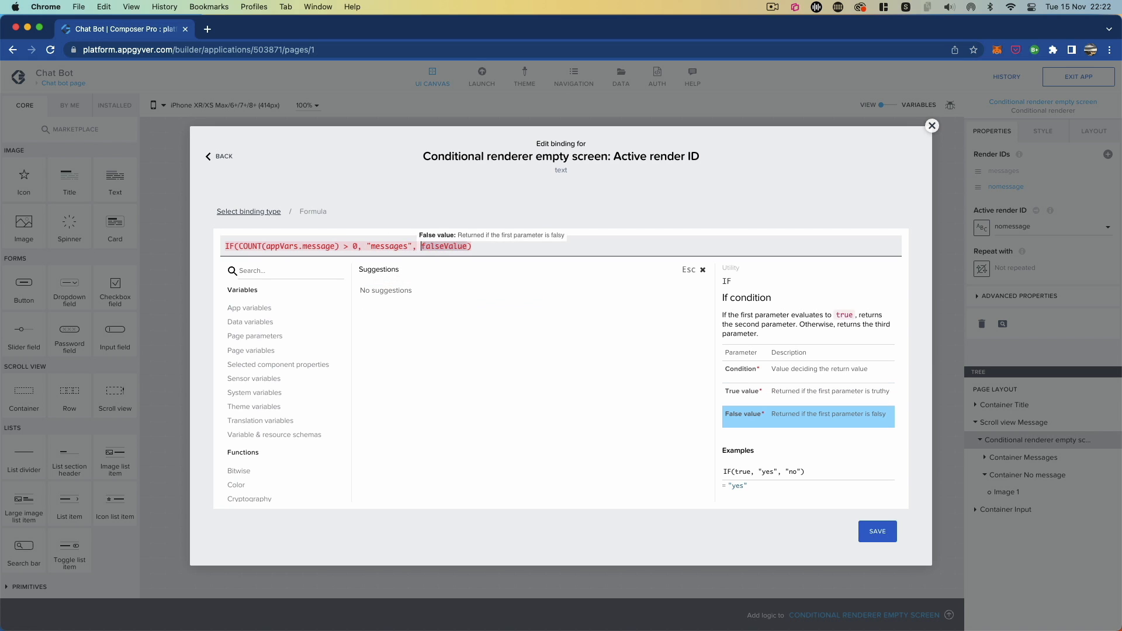
- Set the IF formula's false value to "nomessage"
{"action": "key", "text": "shift+Right"}
{"action": "key", "text": "shift+Right"}
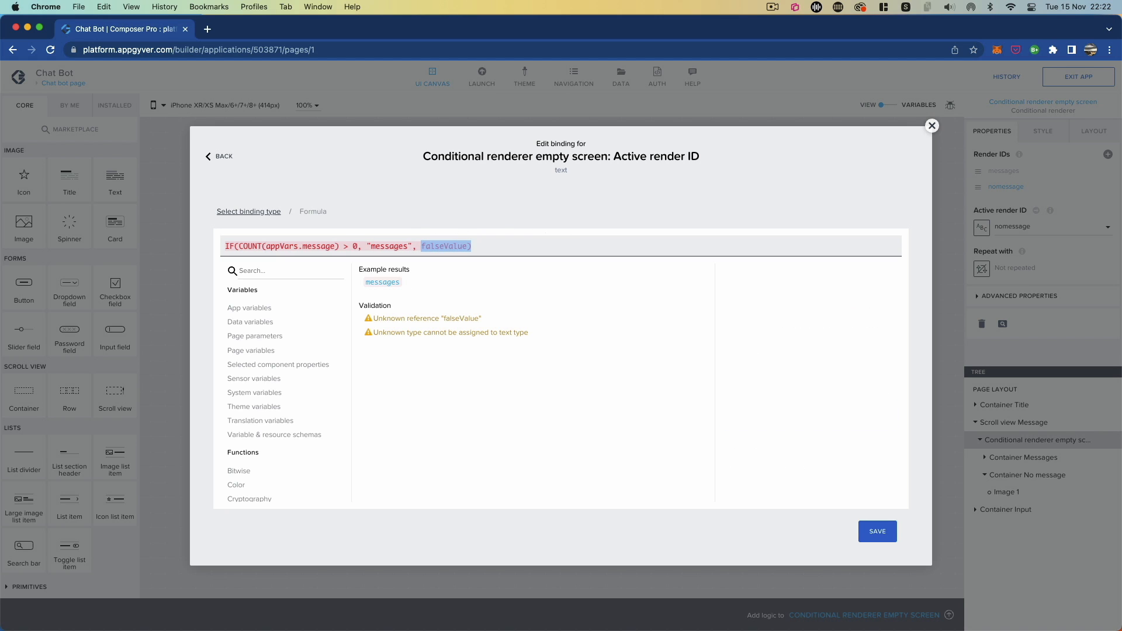
{"action": "type", "text": "\""}
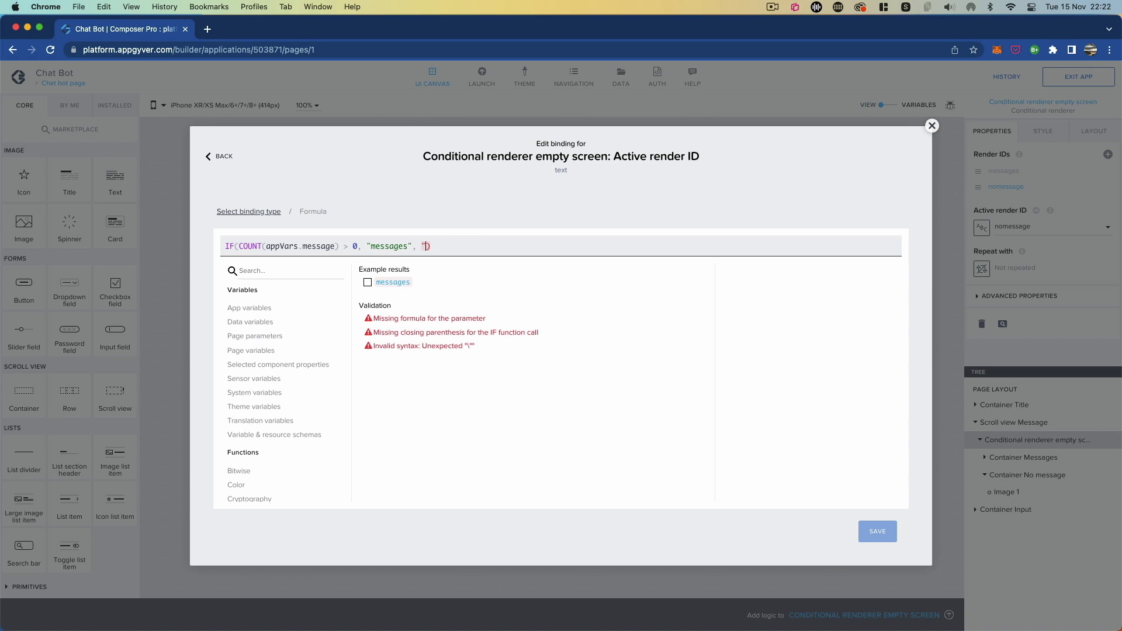
{"action": "key", "text": "BackSpace"}
{"action": "type", "text": "no"}
{"action": "key", "text": "BackSpace"}
{"action": "key", "text": "BackSpace"}
{"action": "type", "text": "no"}
{"action": "key", "text": "BackSpace"}
{"action": "key", "text": "BackSpace"}
{"action": "type", "text": "nomessage\""}
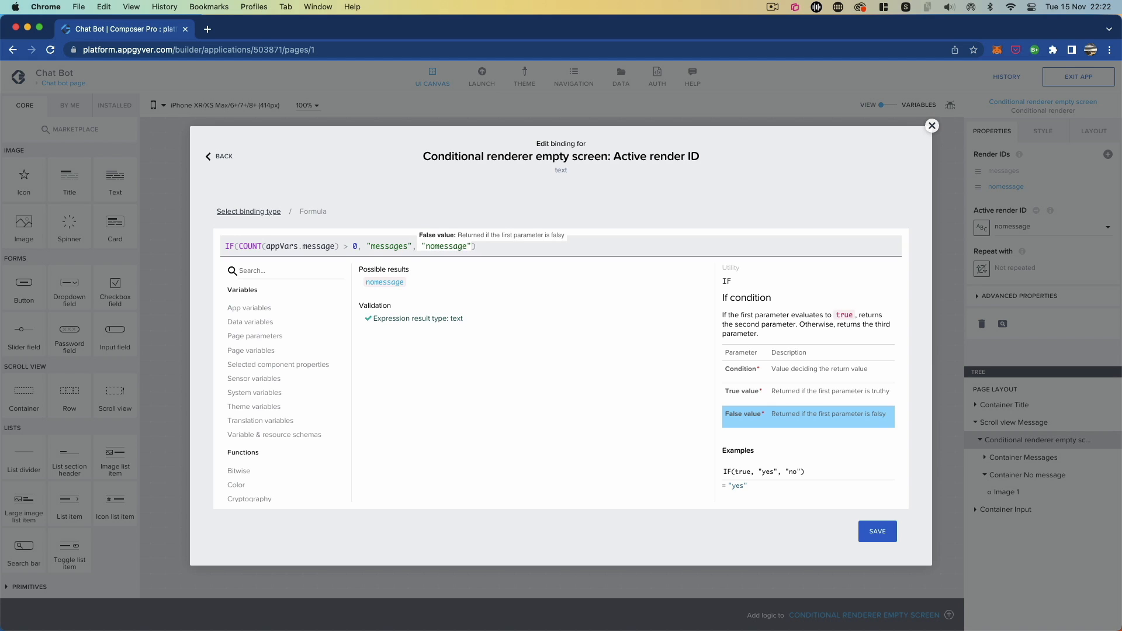
- Save the active render ID formula and the application, and try the chat input in the mirrored phone preview
{"action": "left_click", "coordinate": [370, 246]}
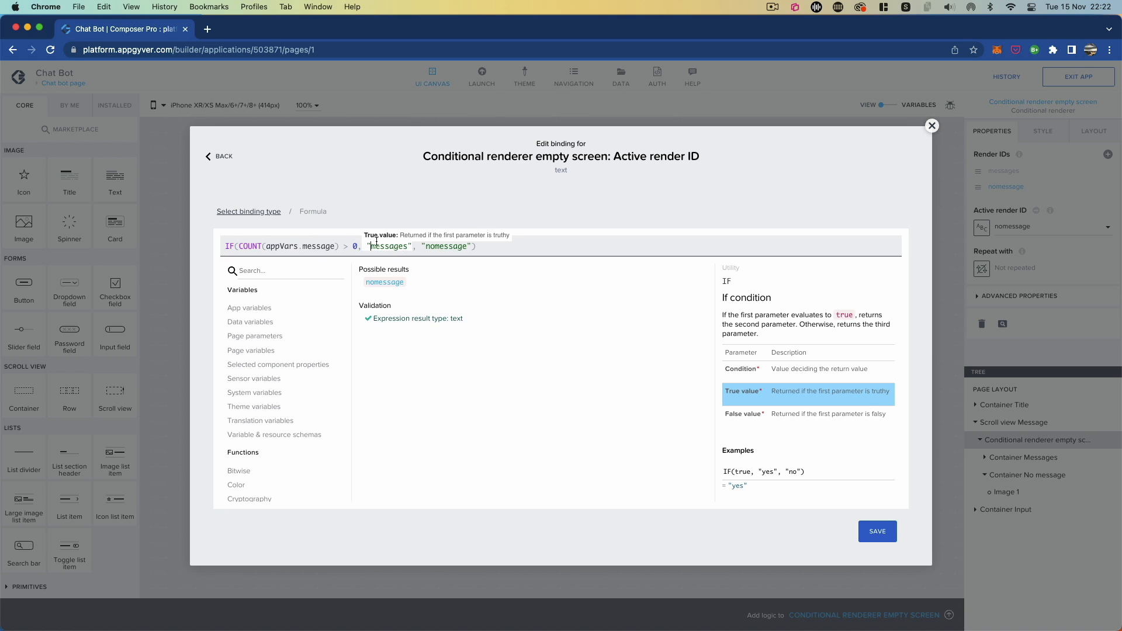
{"action": "left_click", "coordinate": [877, 533]}
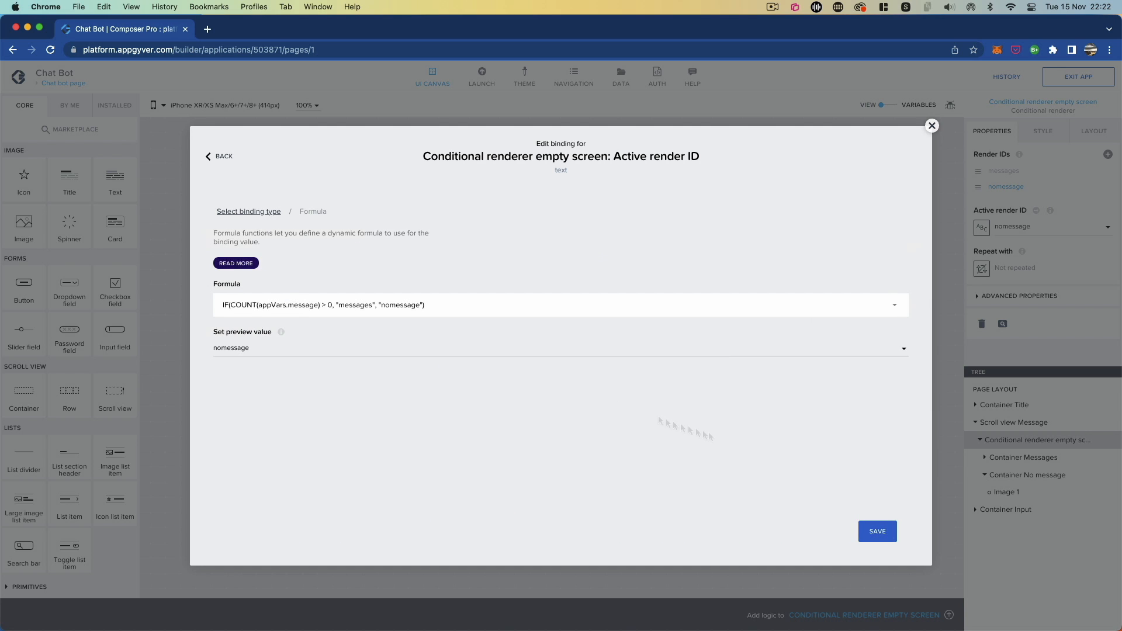
{"action": "left_click", "coordinate": [876, 532]}
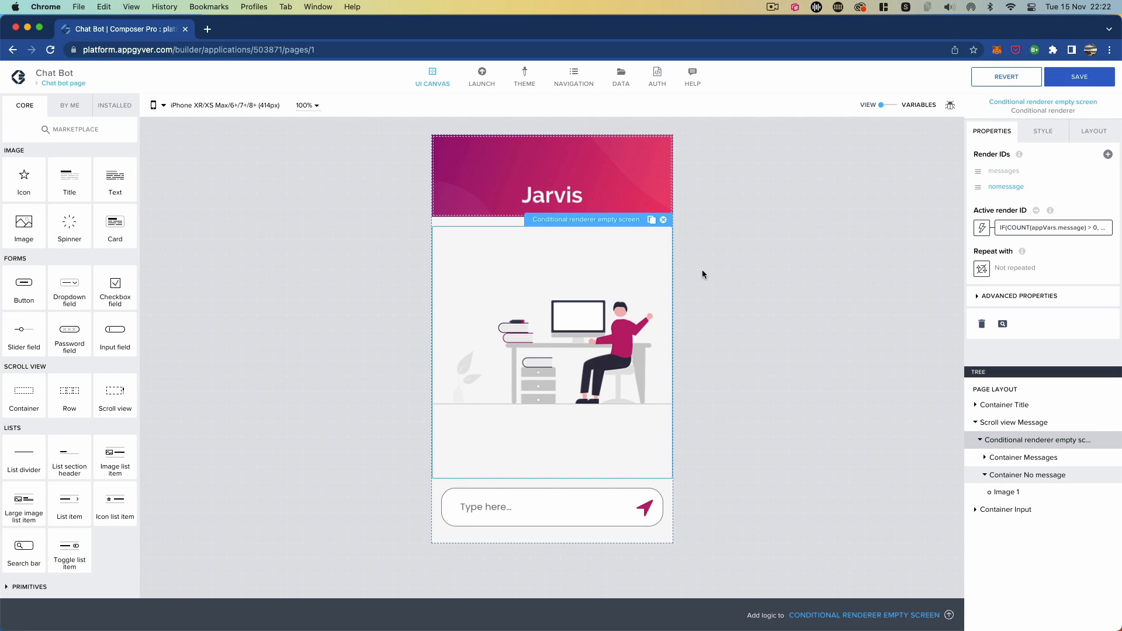
{"action": "left_click", "coordinate": [1078, 79]}
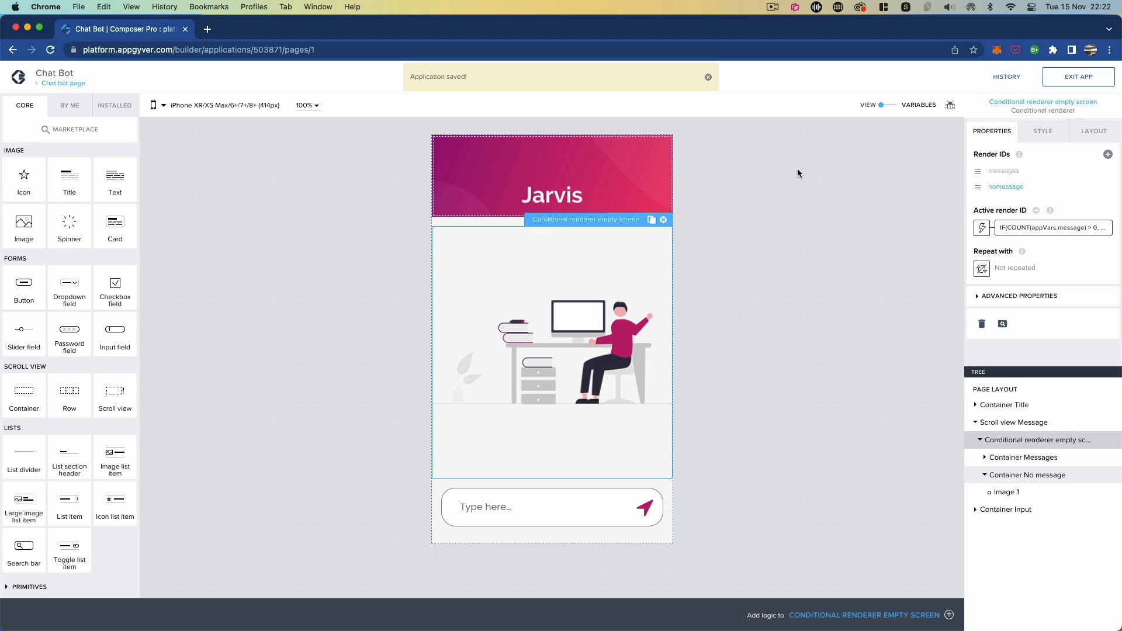
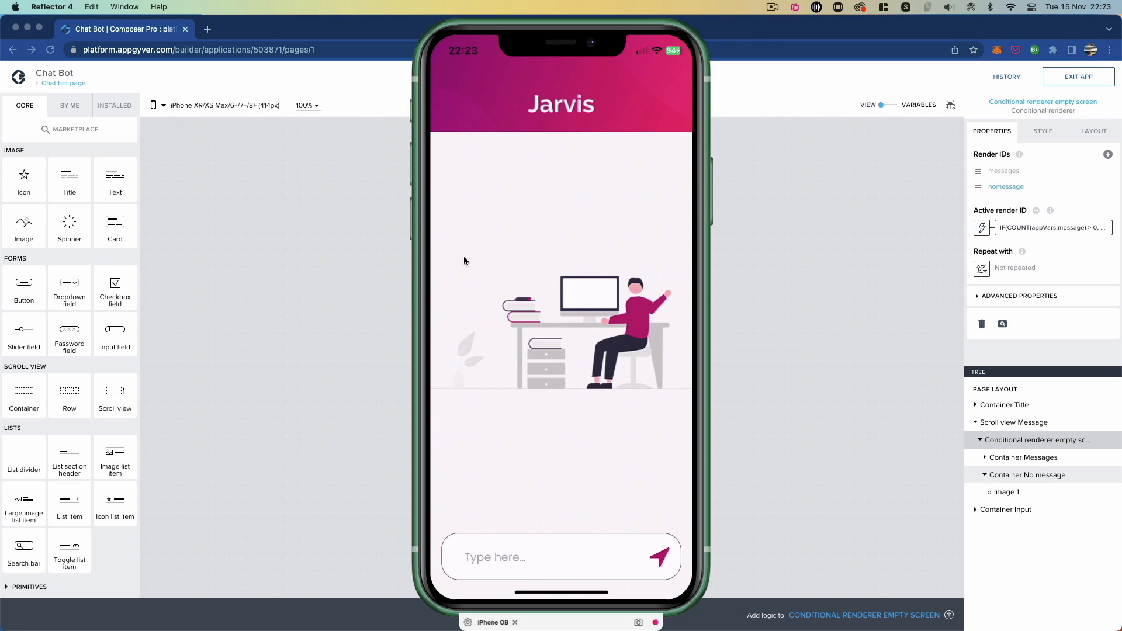
{"action": "left_click", "coordinate": [507, 551]}
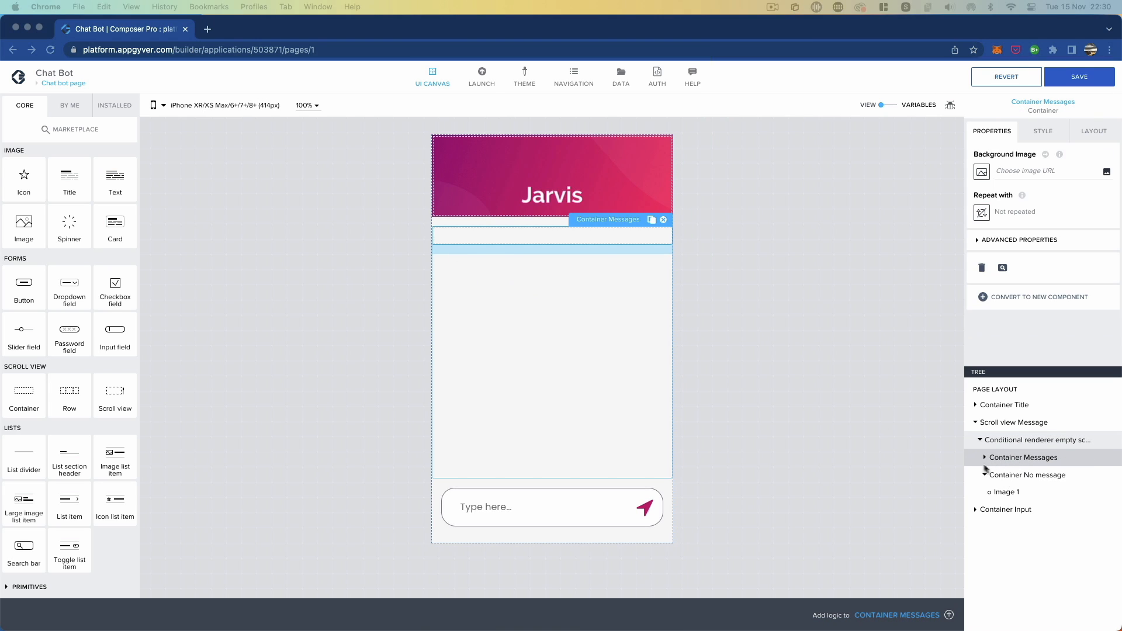
- Add a container inside Container Messages and give it the display name Container message
{"action": "left_click", "coordinate": [24, 389]}
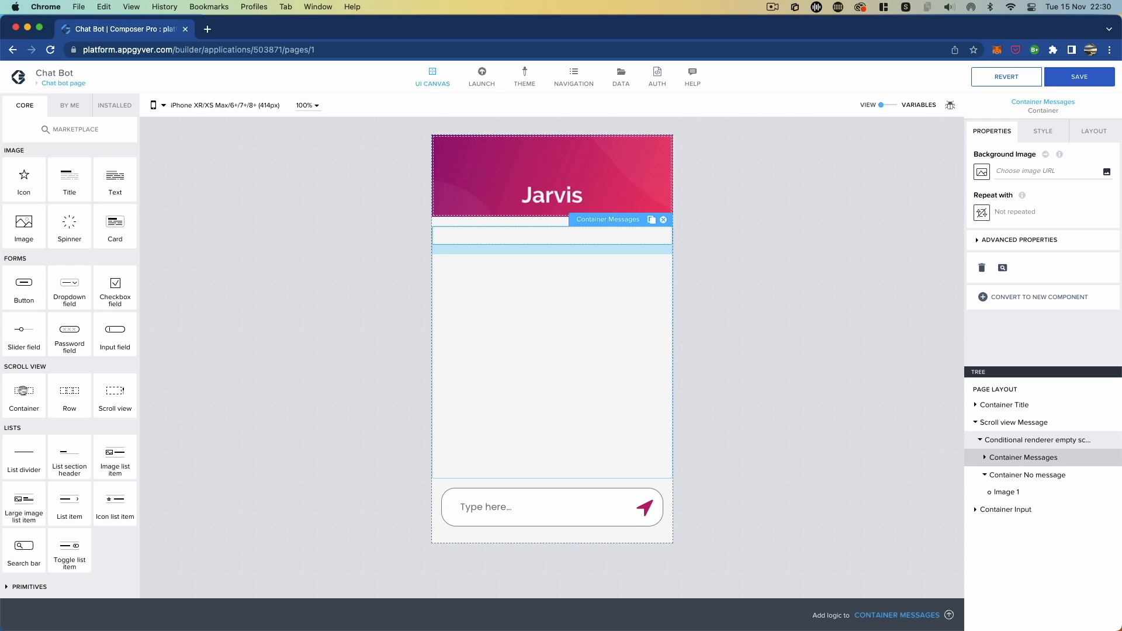
{"action": "left_click_drag", "start_coordinate": [24, 390], "coordinate": [1000, 461]}
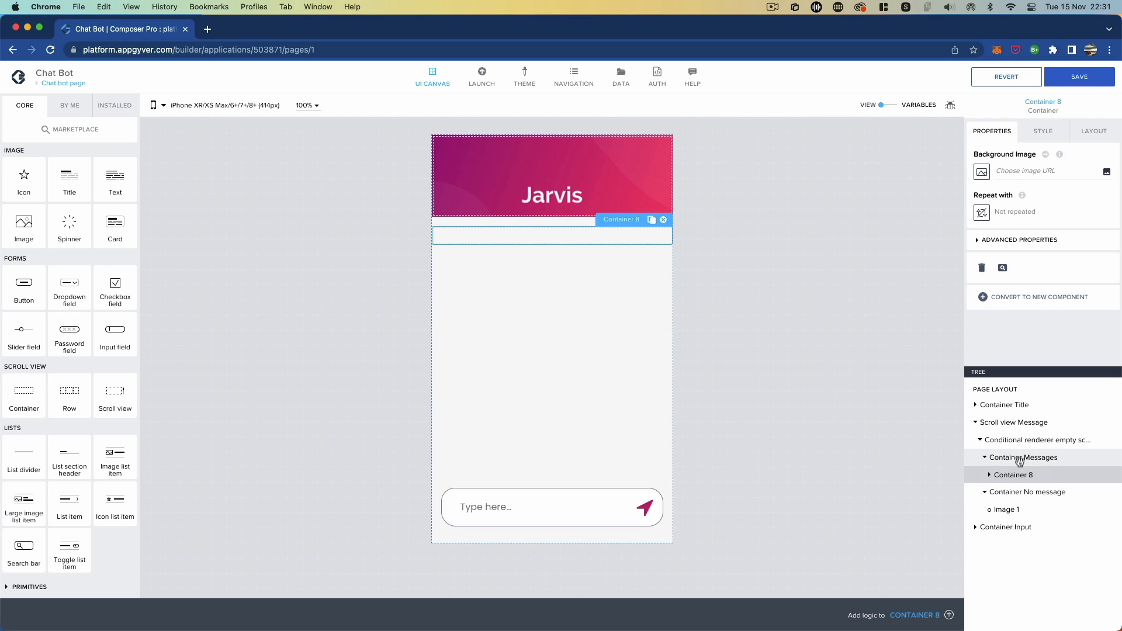
{"action": "left_click", "coordinate": [977, 240]}
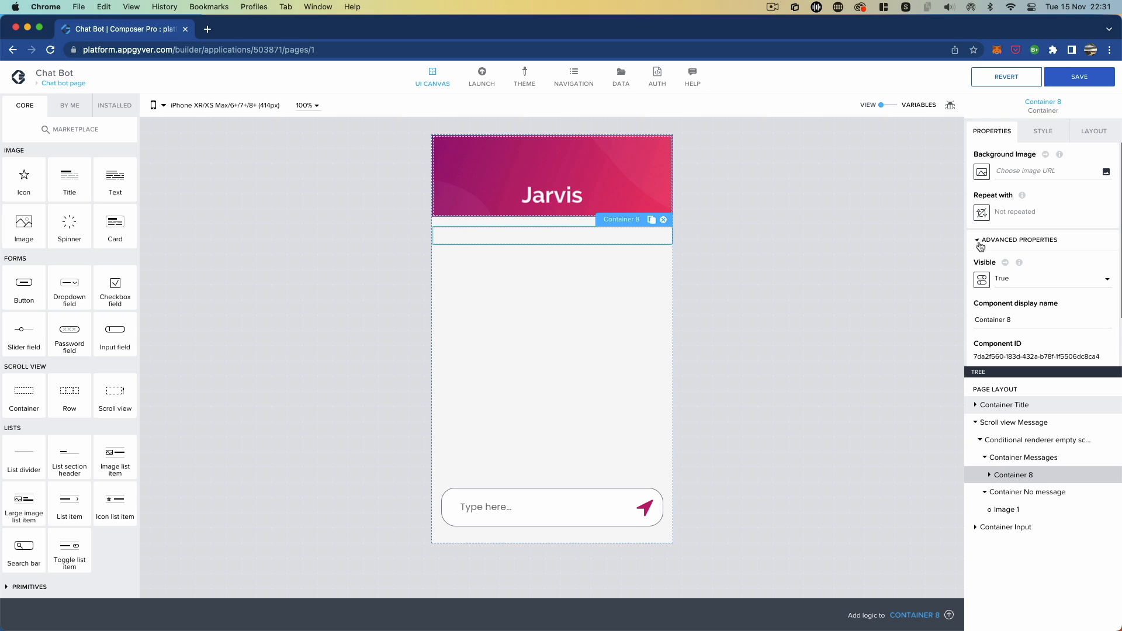
{"action": "left_click", "coordinate": [1018, 316]}
{"action": "key", "text": "BackSpace"}
{"action": "key", "text": "BackSpace"}
{"action": "type", "text": ",essage"}
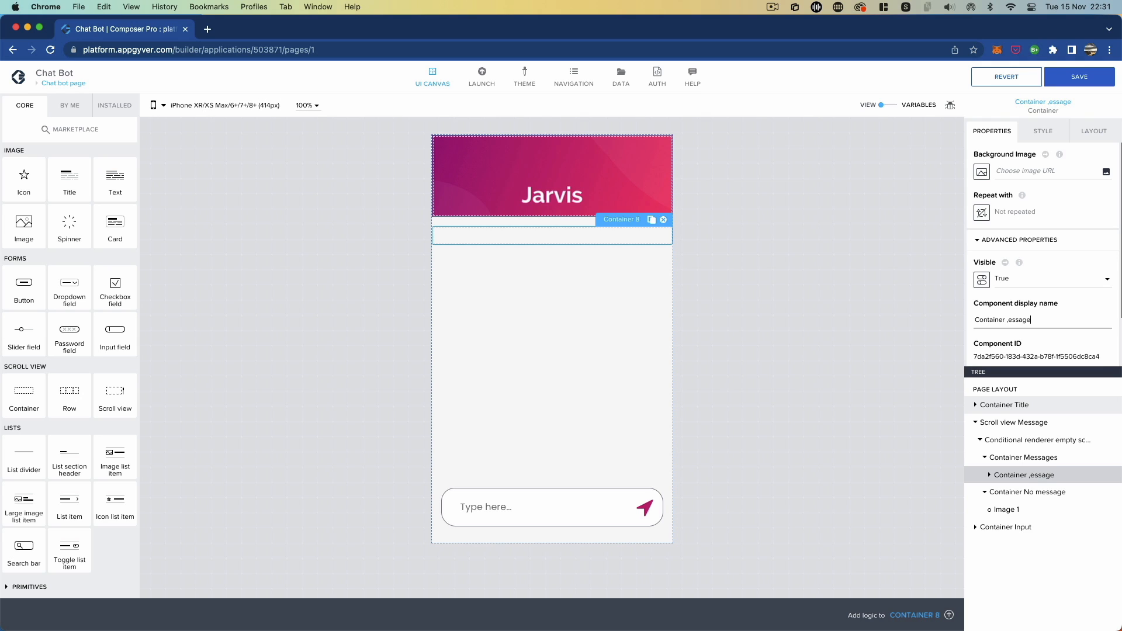
{"action": "key", "text": "BackSpace"}
{"action": "key", "text": "BackSpace"}
{"action": "key", "text": "BackSpace"}
{"action": "key", "text": "BackSpace"}
{"action": "key", "text": "BackSpace"}
{"action": "key", "text": "BackSpace"}
{"action": "key", "text": "BackSpace"}
{"action": "type", "text": "message"}
- Repeat Container message with the app variable message
{"action": "left_click", "coordinate": [984, 214]}
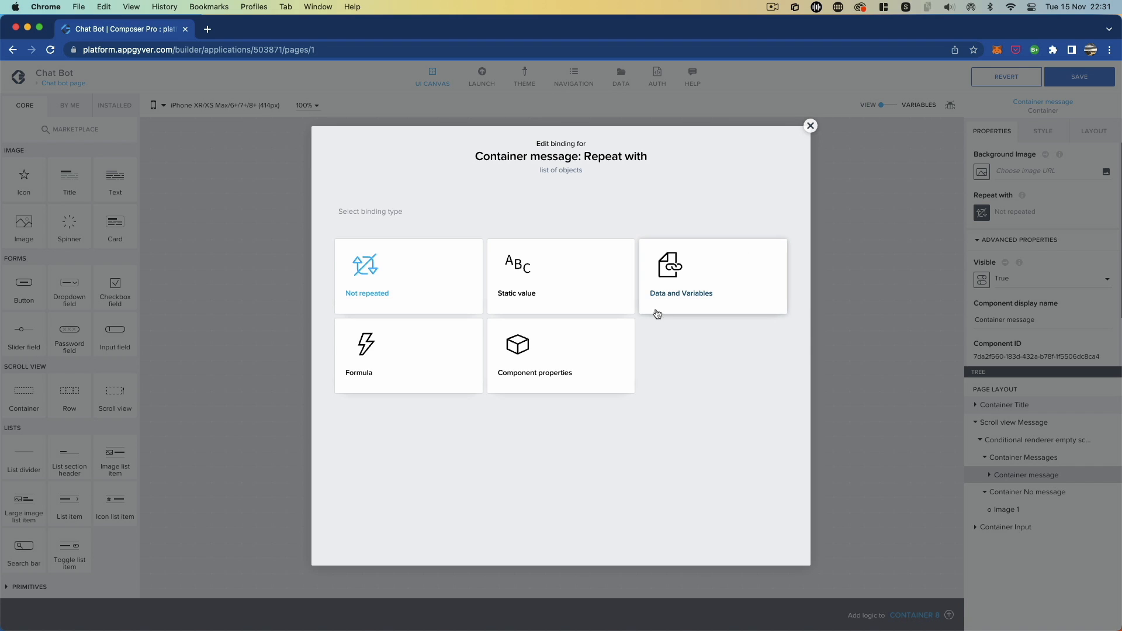
{"action": "left_click", "coordinate": [681, 301]}
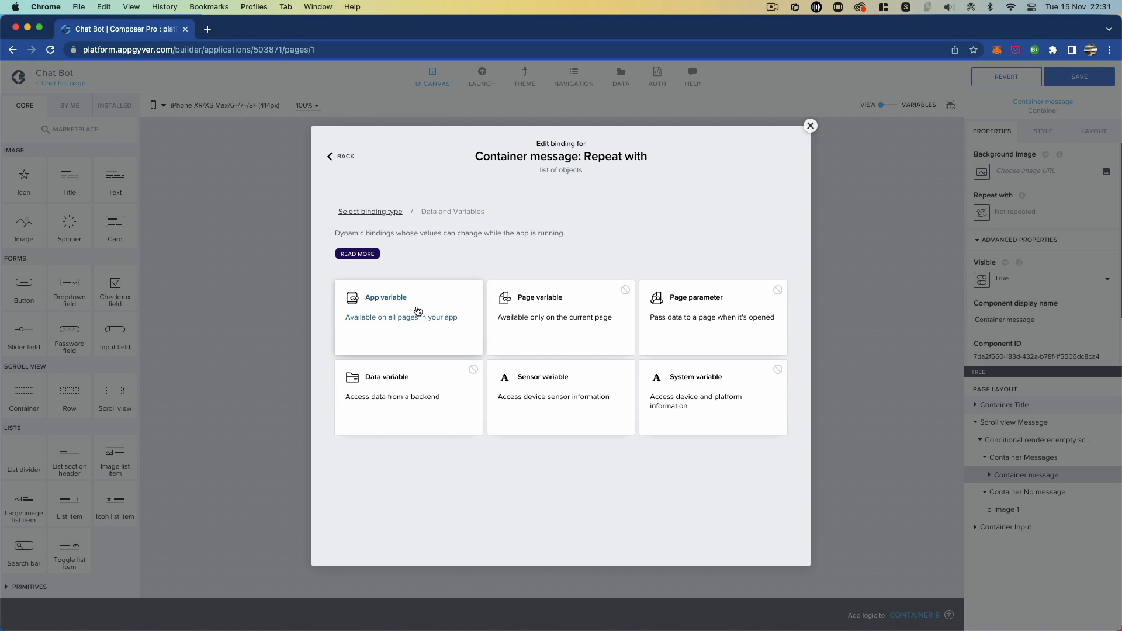
{"action": "left_click", "coordinate": [417, 311]}
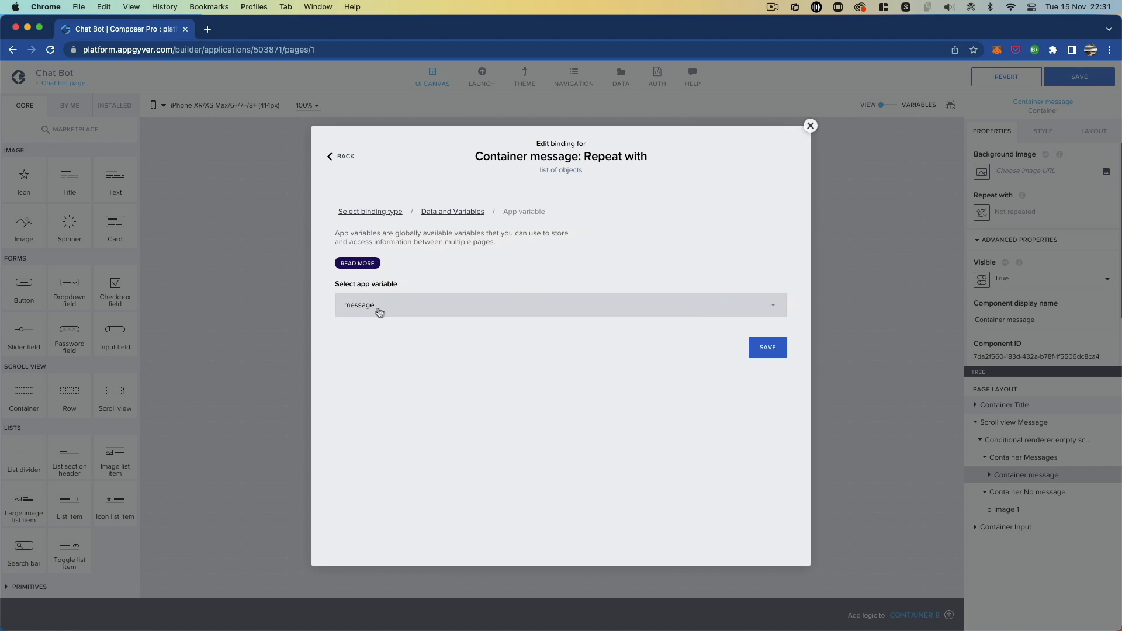
{"action": "left_click", "coordinate": [771, 351]}
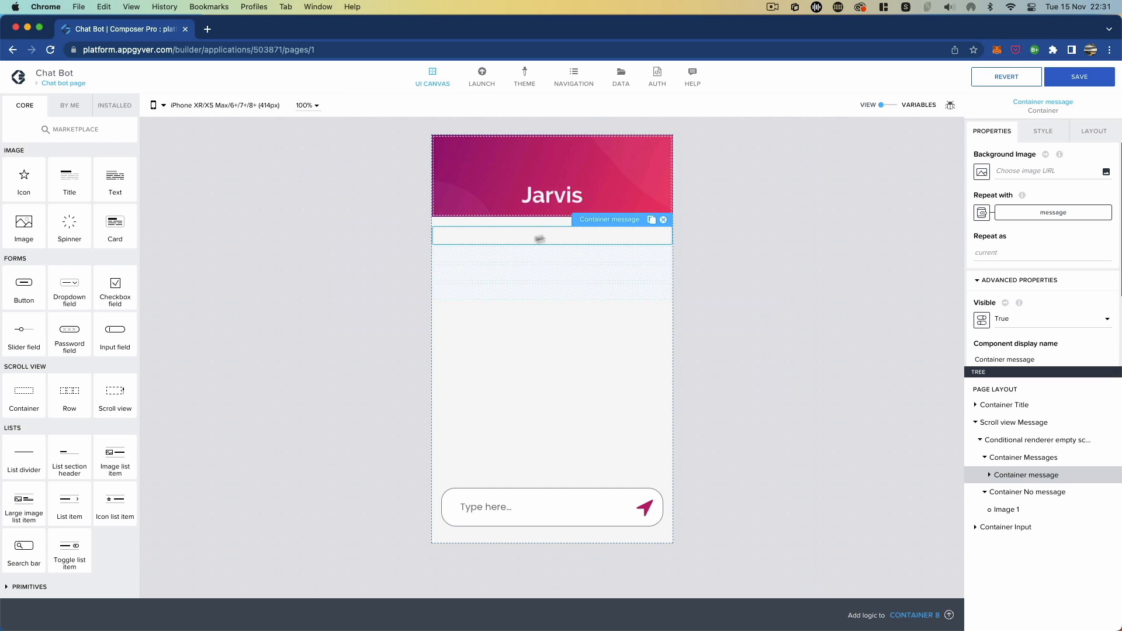
- Clear the bottom gap of Container message
{"action": "left_click", "coordinate": [1083, 141]}
{"action": "left_click", "coordinate": [1073, 190]}
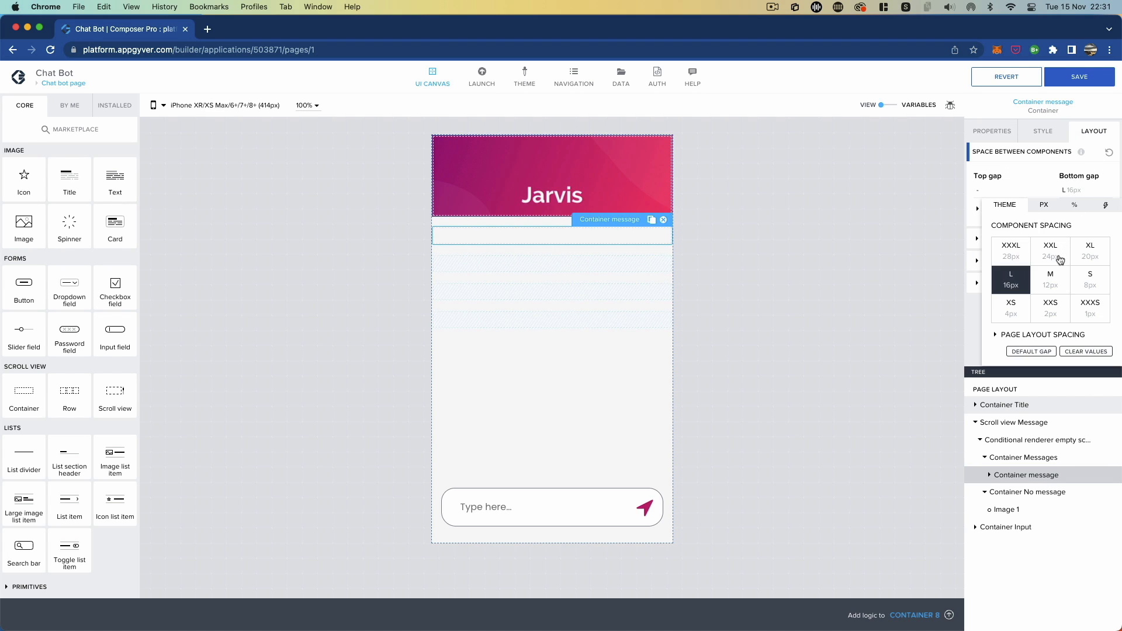
{"action": "left_click", "coordinate": [1096, 352]}
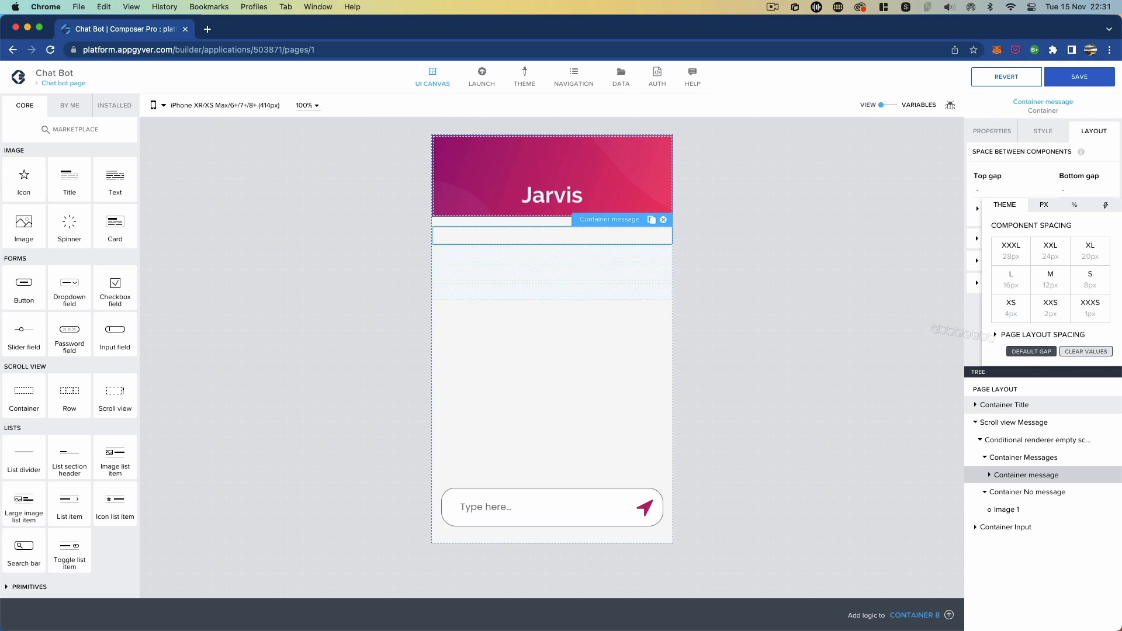
{"action": "left_click", "coordinate": [931, 250]}
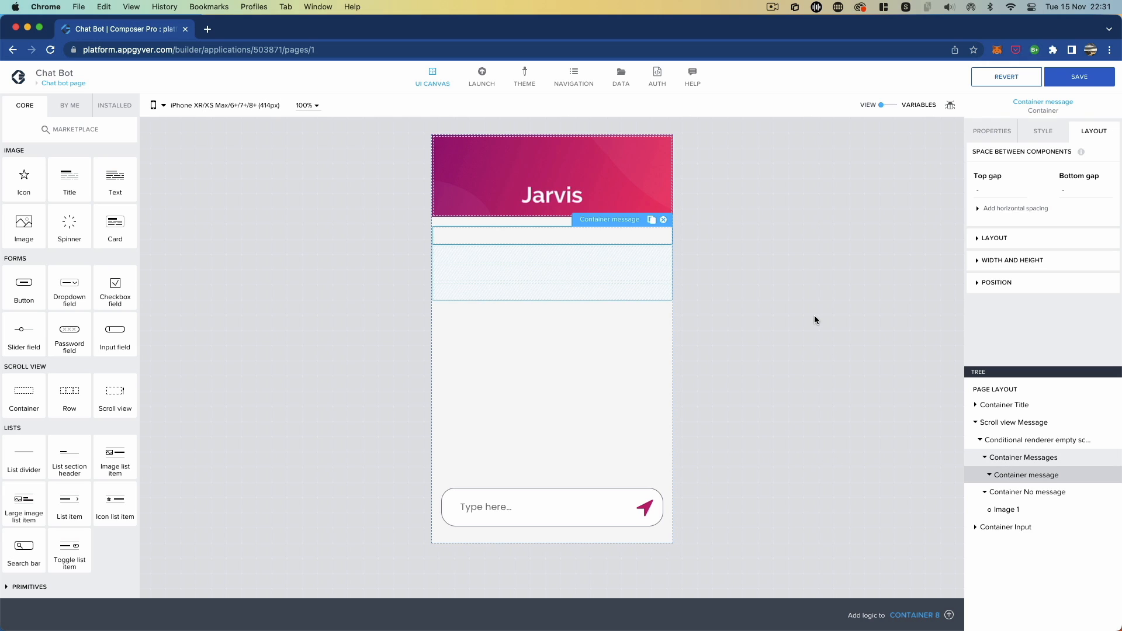
{"action": "left_click", "coordinate": [754, 192]}
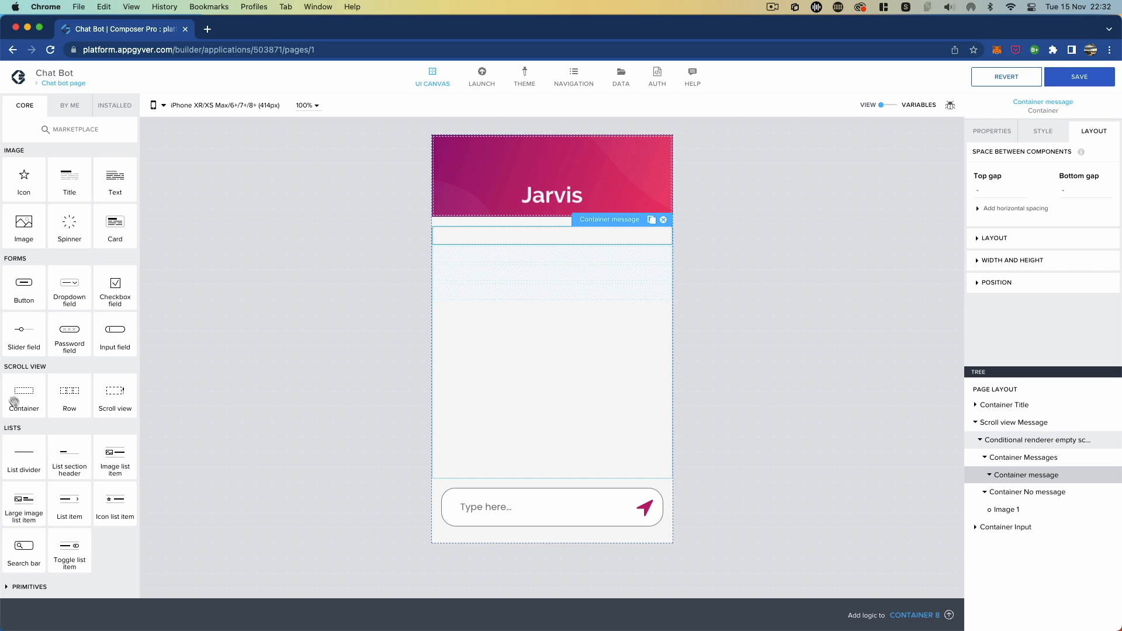
- Add a container inside Container message and give it the display name Container Me
{"action": "left_click_drag", "start_coordinate": [12, 402], "coordinate": [1030, 479]}
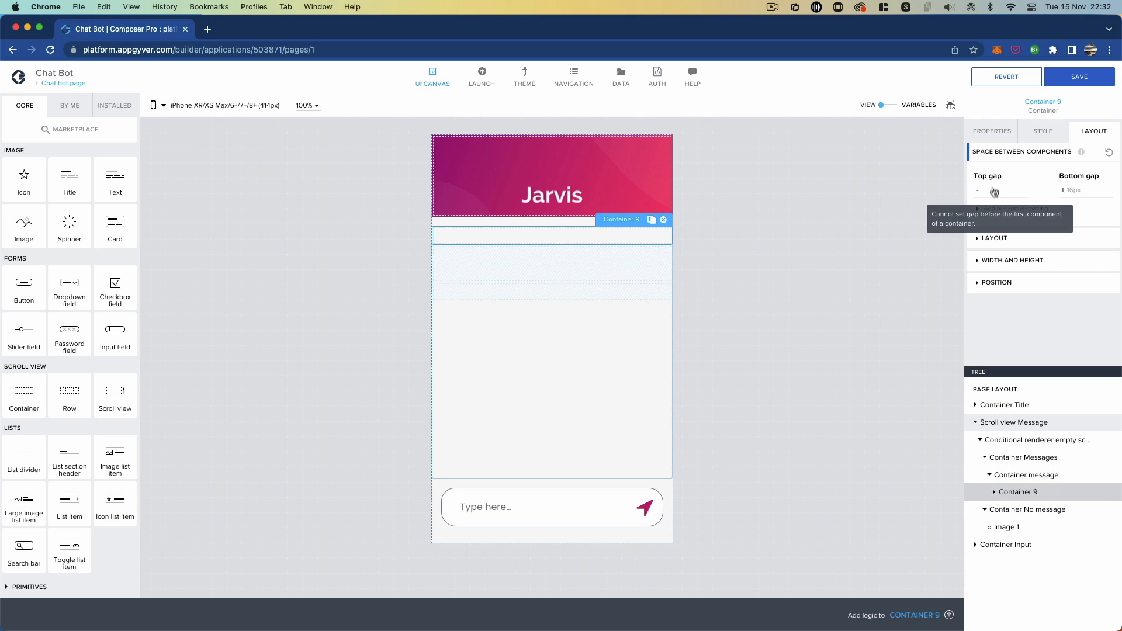
{"action": "left_click", "coordinate": [993, 130]}
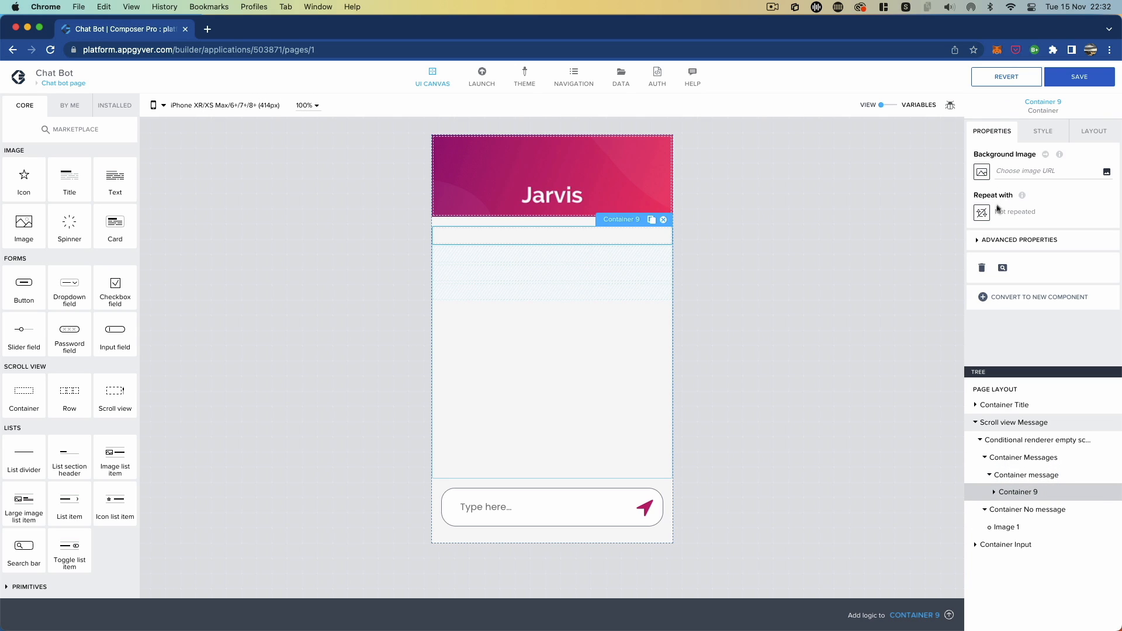
{"action": "left_click", "coordinate": [980, 247]}
{"action": "left_click", "coordinate": [1016, 320]}
{"action": "key", "text": "BackSpace"}
{"action": "key", "text": "BackSpace"}
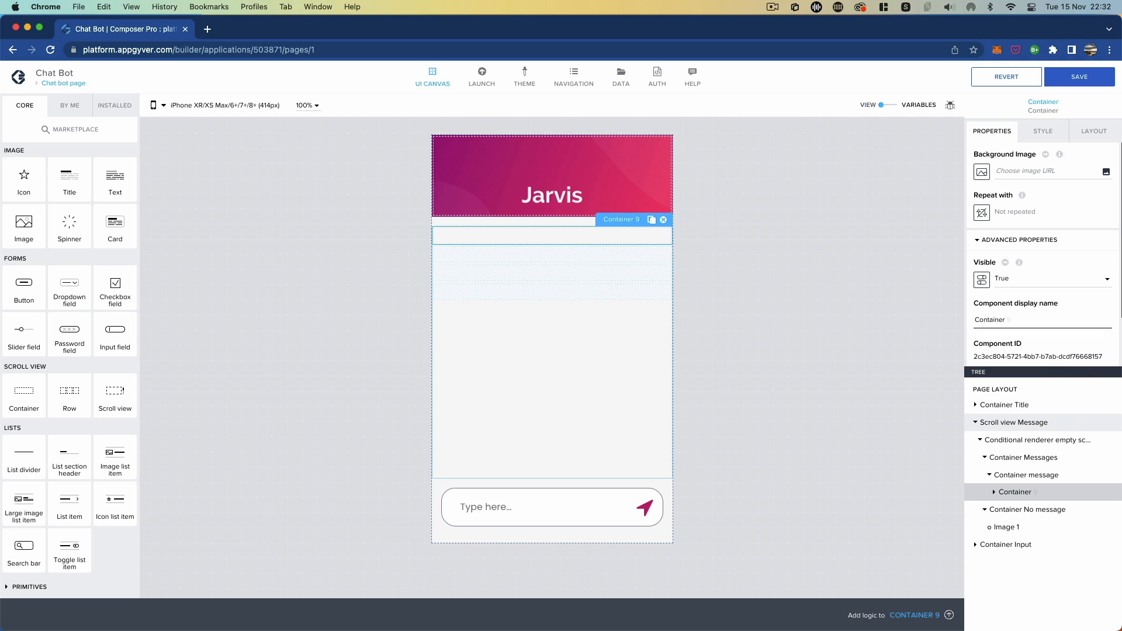
{"action": "type", "text": "Me"}
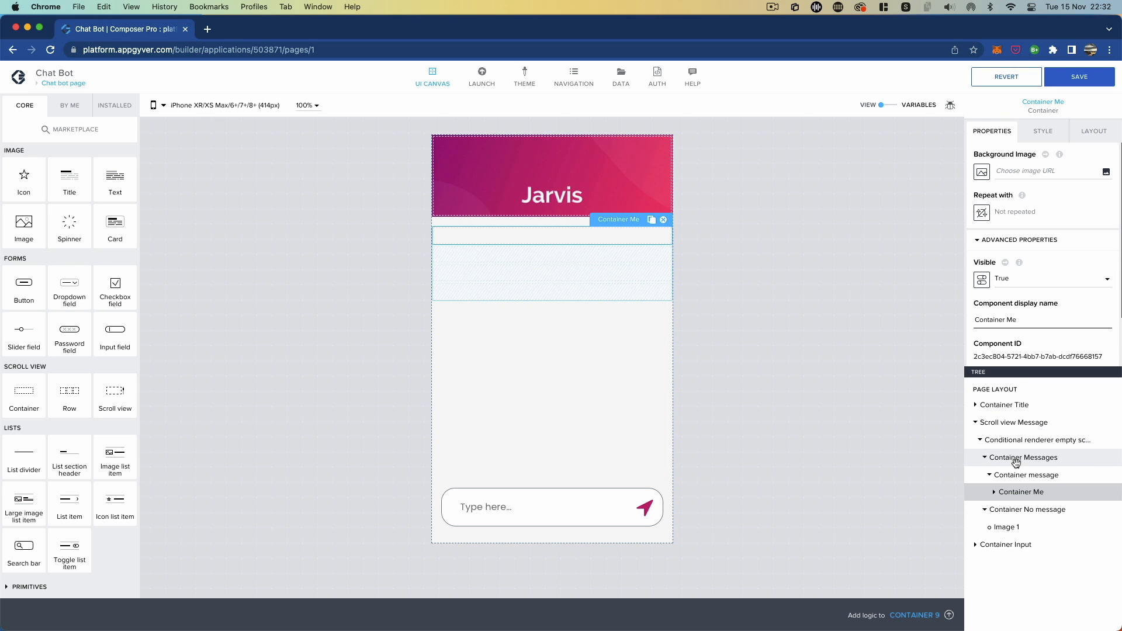
- Add another container inside Container message below Container Me, give it the display name Container Bot, and save the application
{"action": "left_click_drag", "start_coordinate": [28, 391], "coordinate": [1024, 489]}
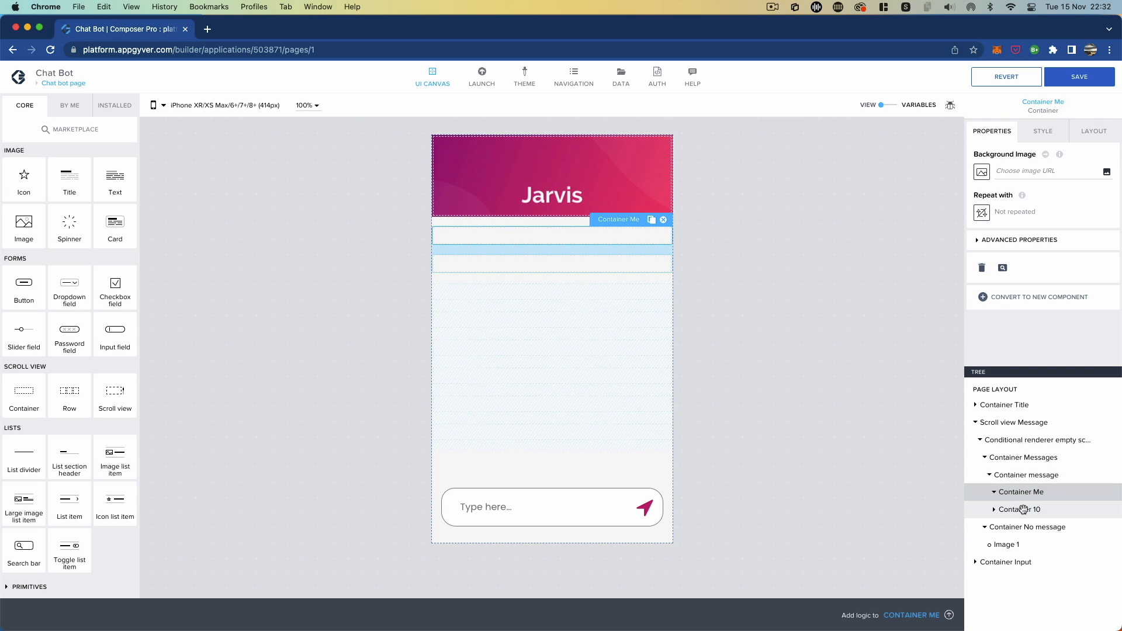
{"action": "left_click", "coordinate": [1023, 510]}
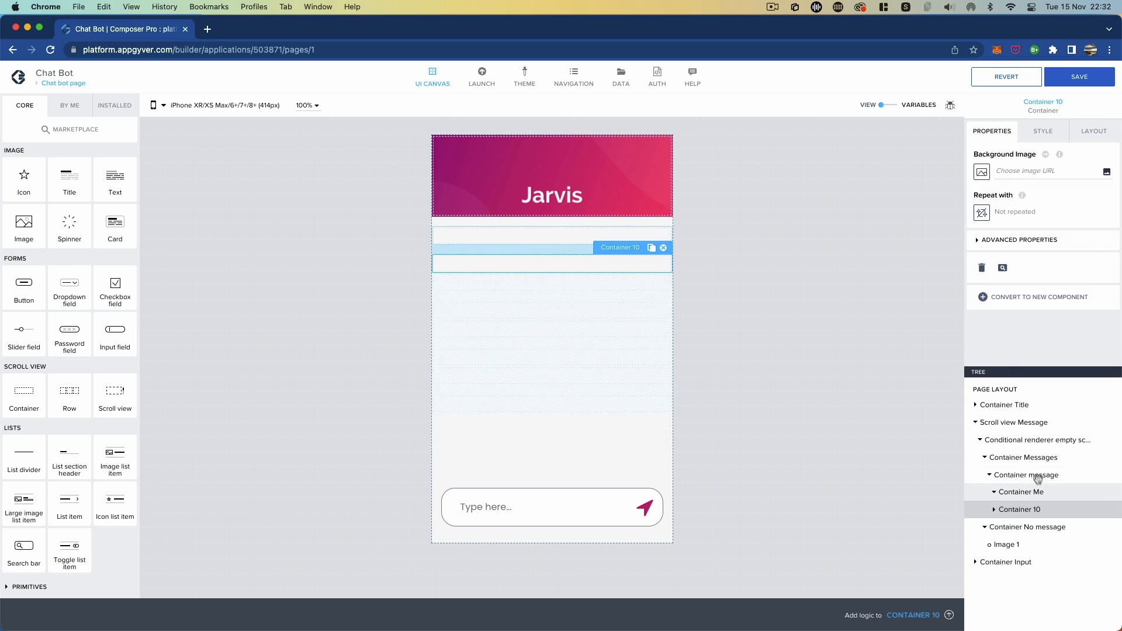
{"action": "left_click", "coordinate": [977, 241]}
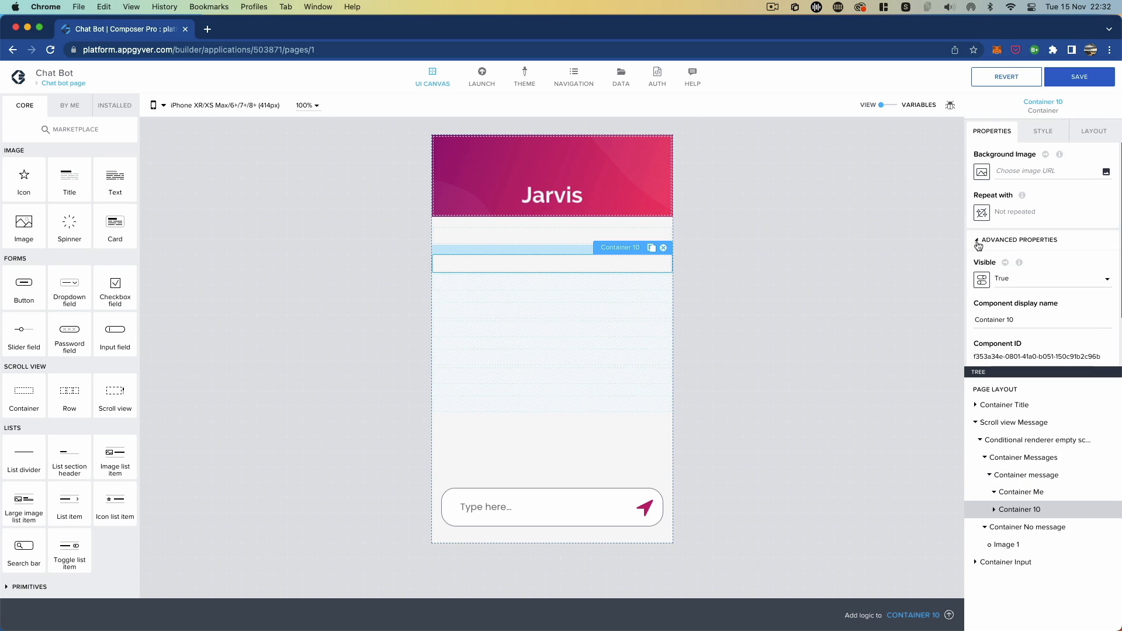
{"action": "left_click", "coordinate": [1023, 320]}
{"action": "key", "text": "BackSpace"}
{"action": "key", "text": "BackSpace"}
{"action": "type", "text": "bot"}
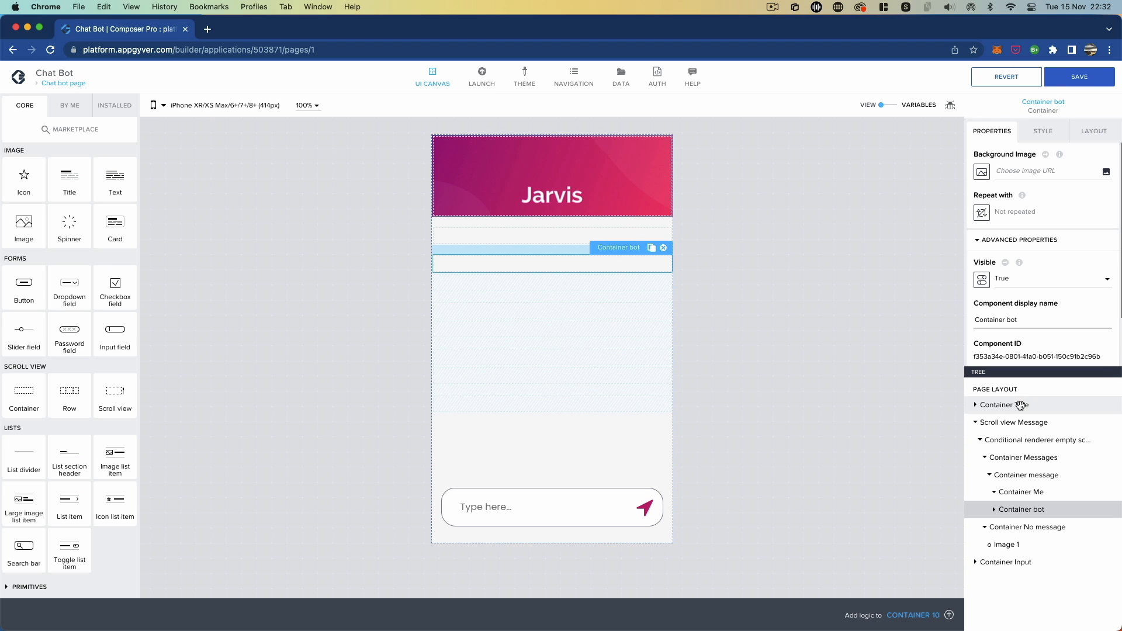
{"action": "key", "text": "BackSpace"}
{"action": "key", "text": "BackSpace"}
{"action": "key", "text": "BackSpace"}
{"action": "type", "text": "Bot"}
{"action": "left_click", "coordinate": [1038, 492]}
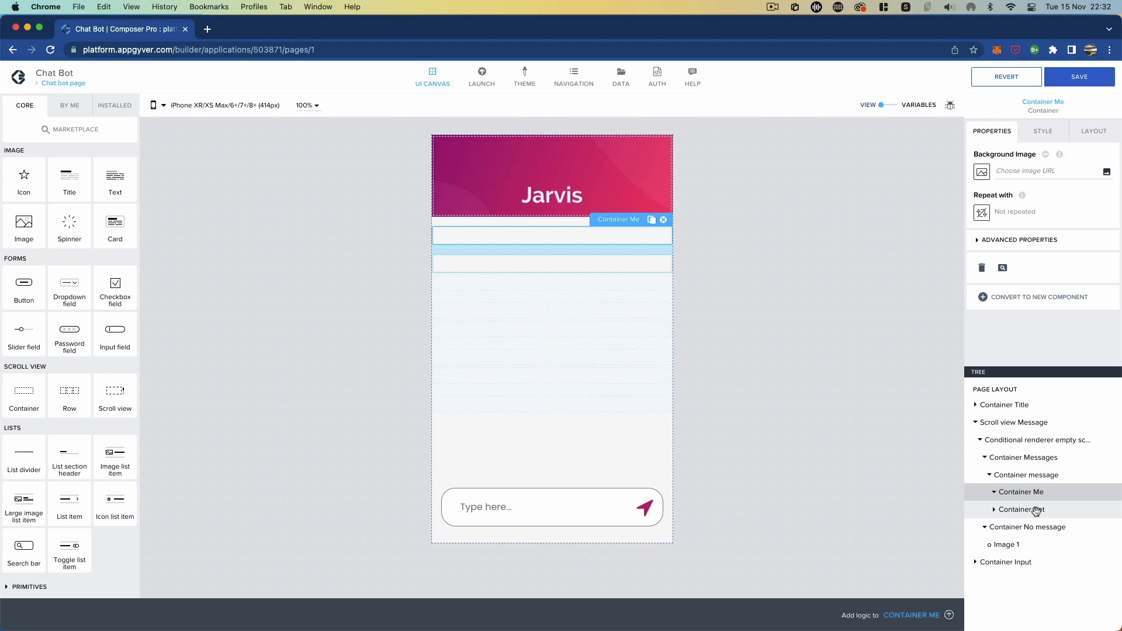
{"action": "left_click", "coordinate": [1037, 509]}
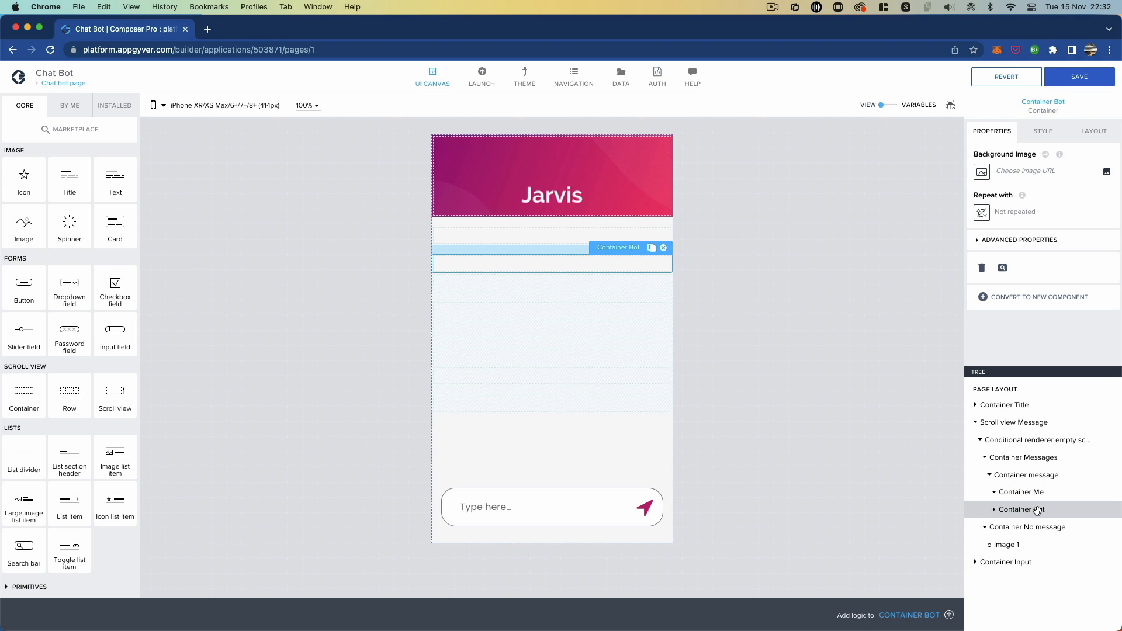
{"action": "left_click", "coordinate": [1032, 492]}
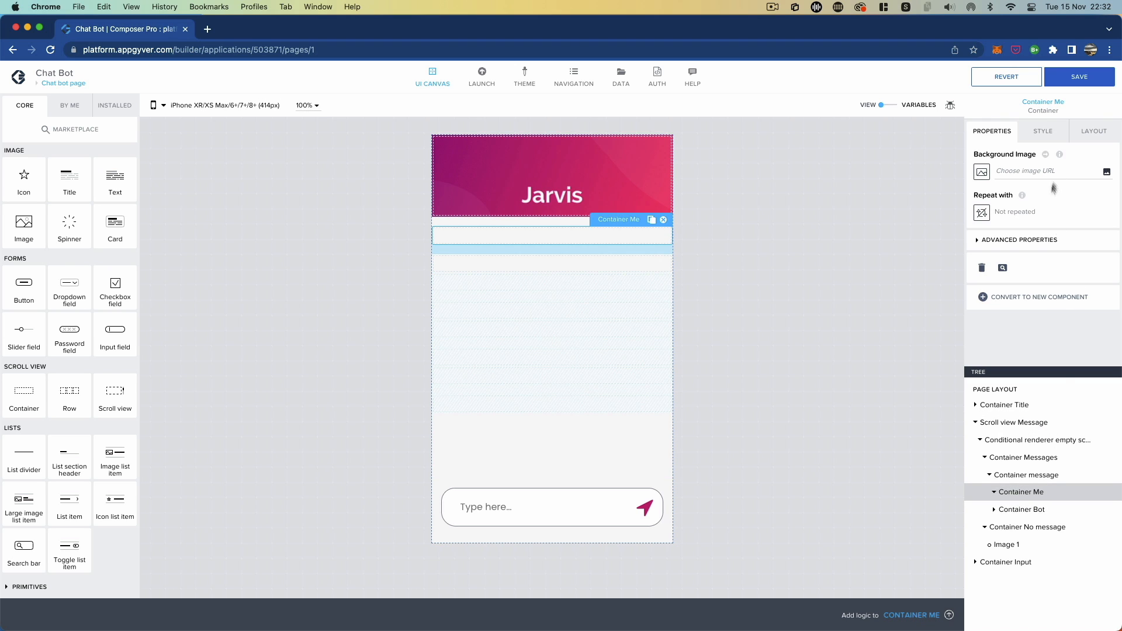
{"action": "left_click", "coordinate": [1086, 81]}
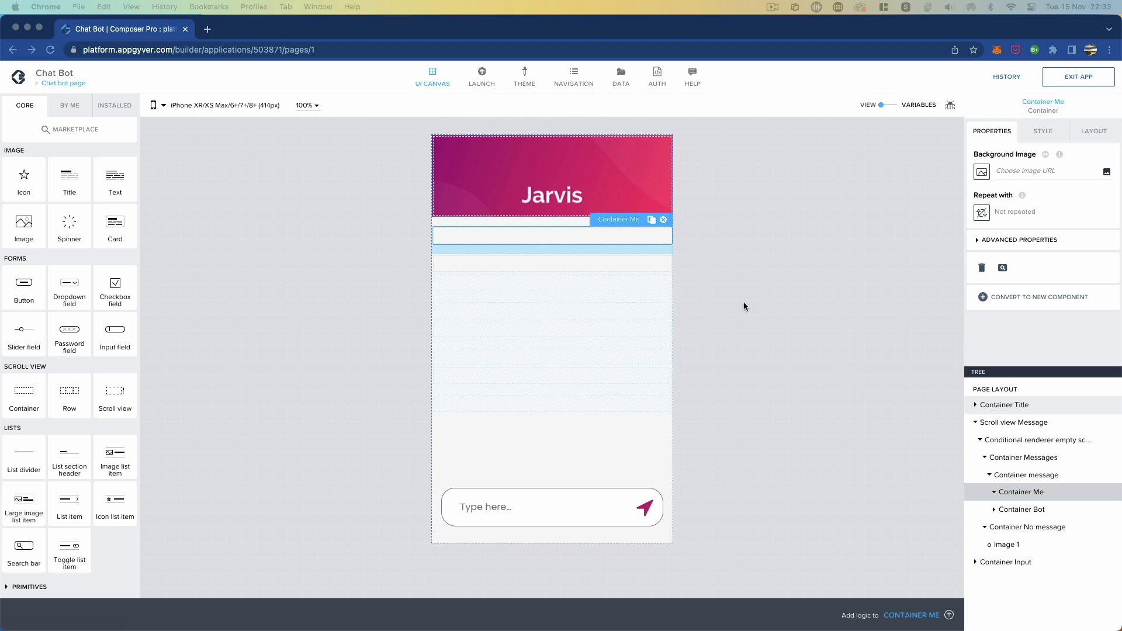
- Add a container inside Container Me, give it the display name Container message, and save the application
{"action": "left_click_drag", "start_coordinate": [26, 394], "coordinate": [1005, 498]}
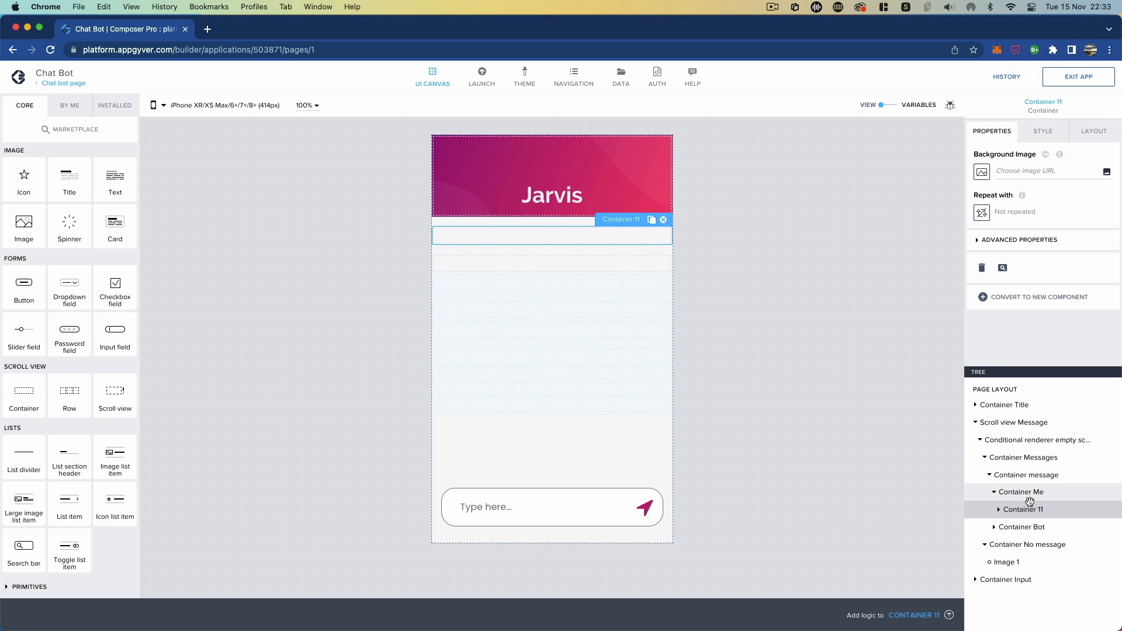
{"action": "left_click", "coordinate": [1004, 248]}
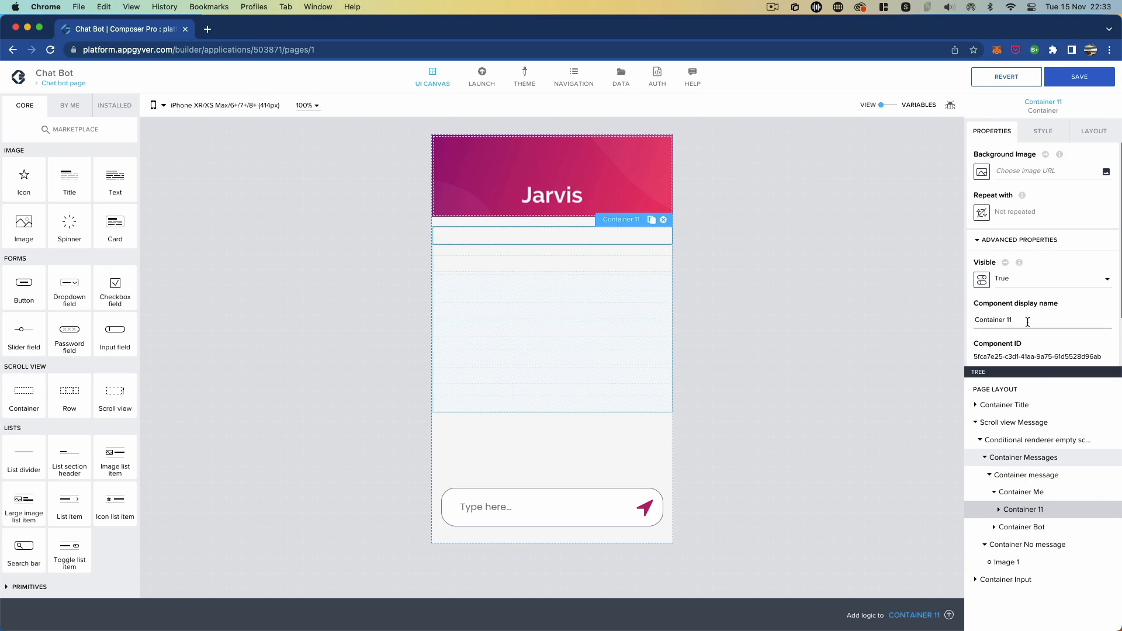
{"action": "left_click", "coordinate": [1029, 312]}
{"action": "key", "text": "BackSpace"}
{"action": "key", "text": "BackSpace"}
{"action": "type", "text": "message"}
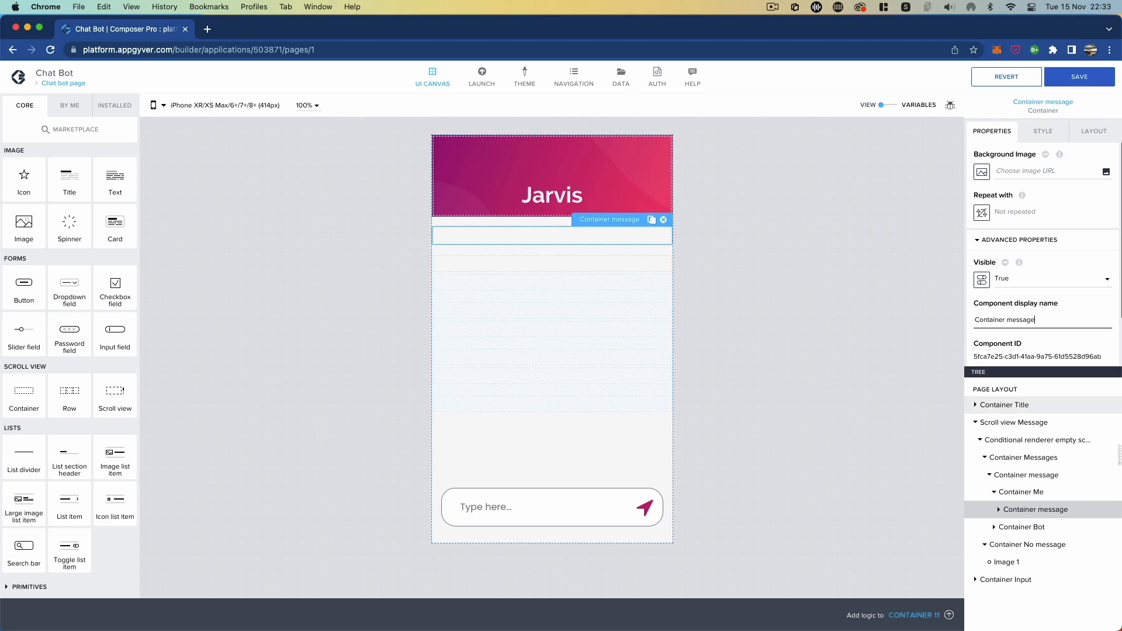
{"action": "left_click", "coordinate": [1082, 144]}
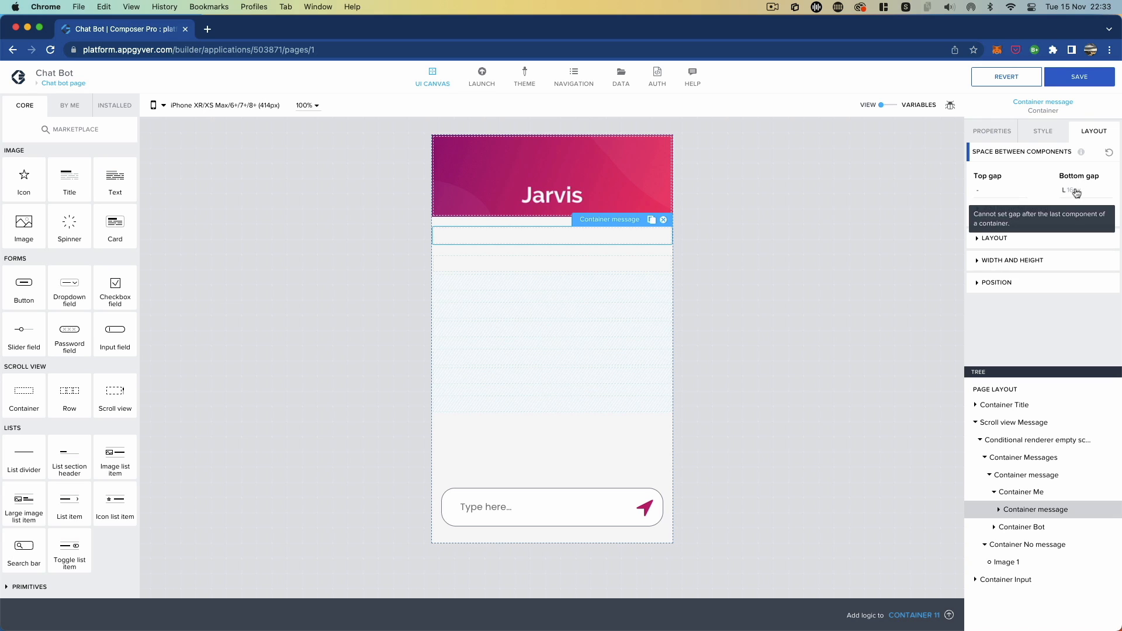
{"action": "left_click", "coordinate": [1082, 82]}
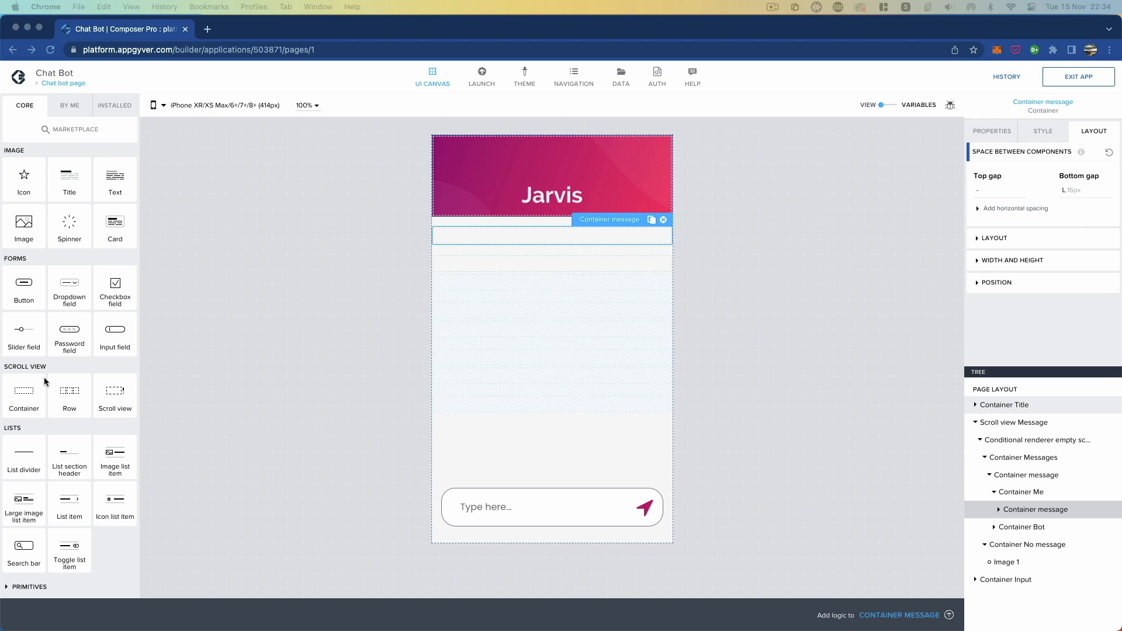
- Add a container inside Container Me's Container message, give it the display name Container Text, and save the application
{"action": "left_click", "coordinate": [19, 396]}
{"action": "left_click_drag", "start_coordinate": [987, 527], "coordinate": [1031, 527]}
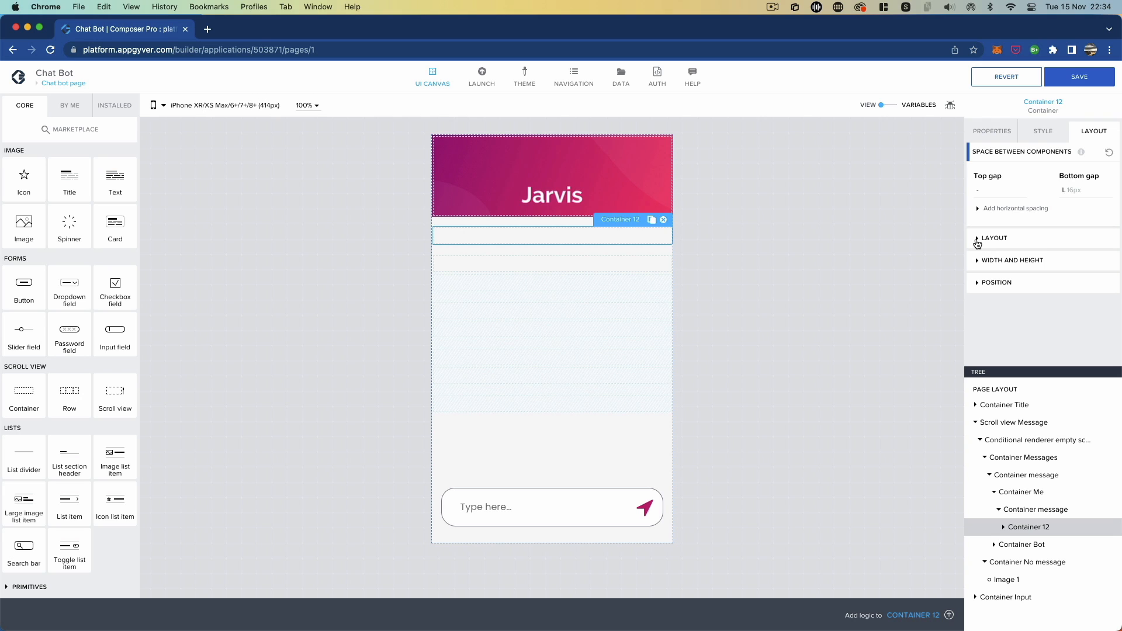
{"action": "left_click", "coordinate": [992, 132]}
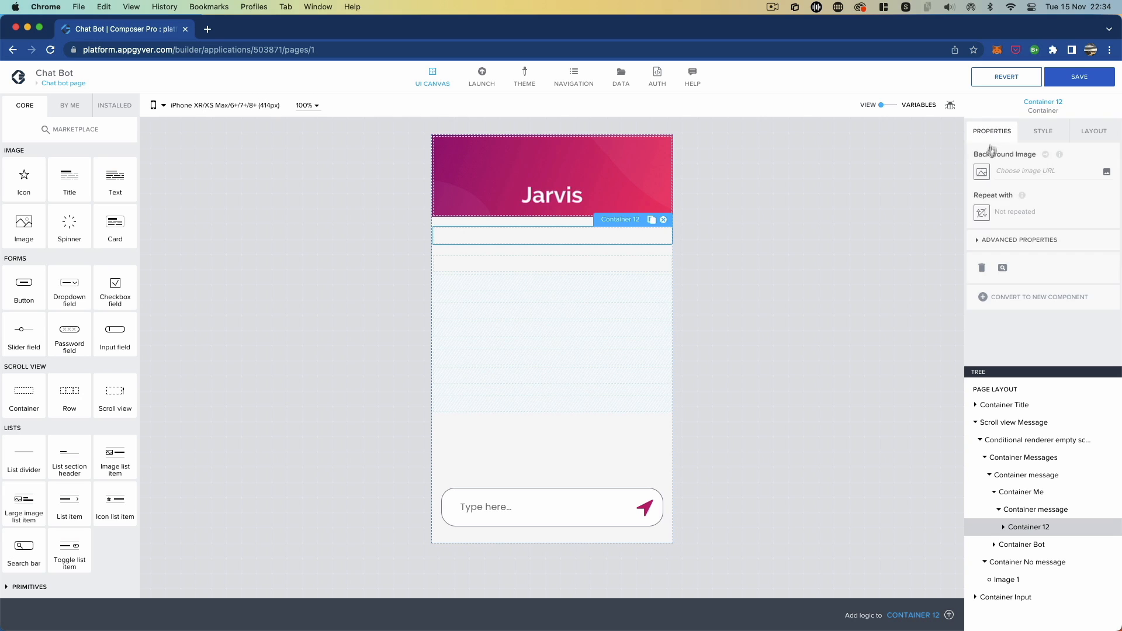
{"action": "left_click", "coordinate": [979, 238]}
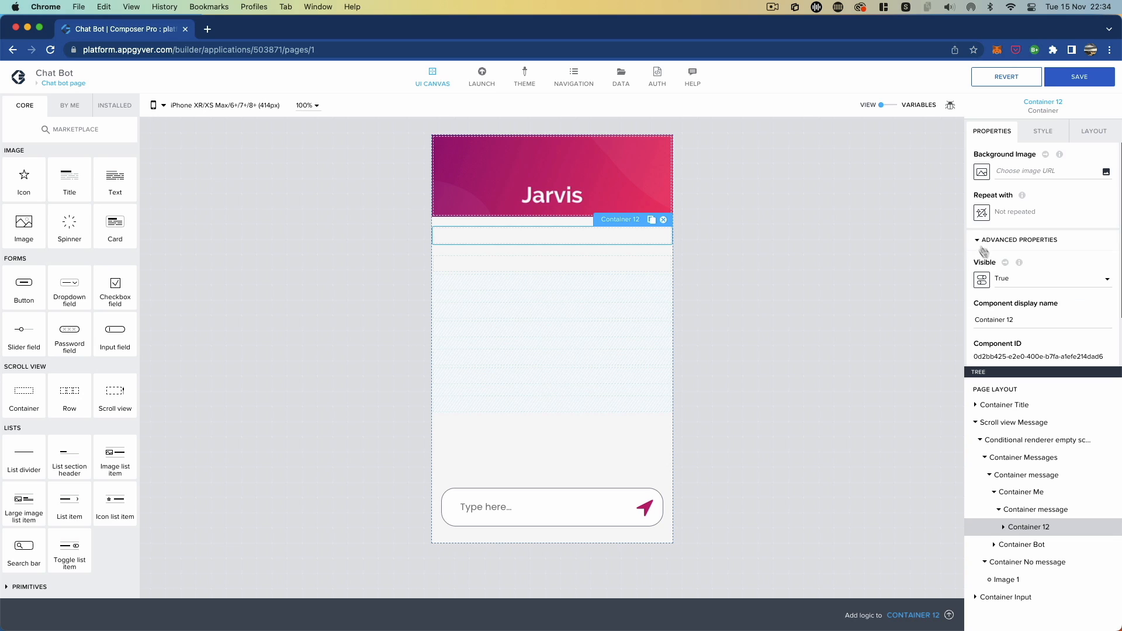
{"action": "left_click", "coordinate": [1032, 316]}
{"action": "key", "text": "BackSpace"}
{"action": "type", "text": "Text"}
{"action": "left_click", "coordinate": [1091, 77]}
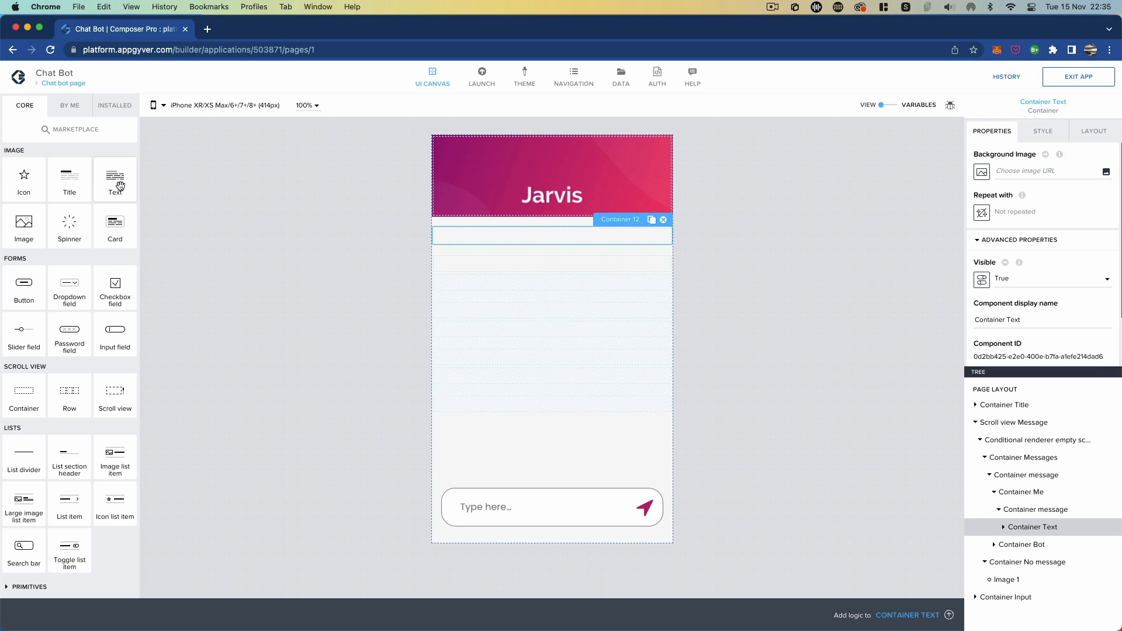
- Add a text component inside Container Text and bind its content to the repeat data item current.user_input
{"action": "left_click_drag", "start_coordinate": [120, 186], "coordinate": [1043, 528]}
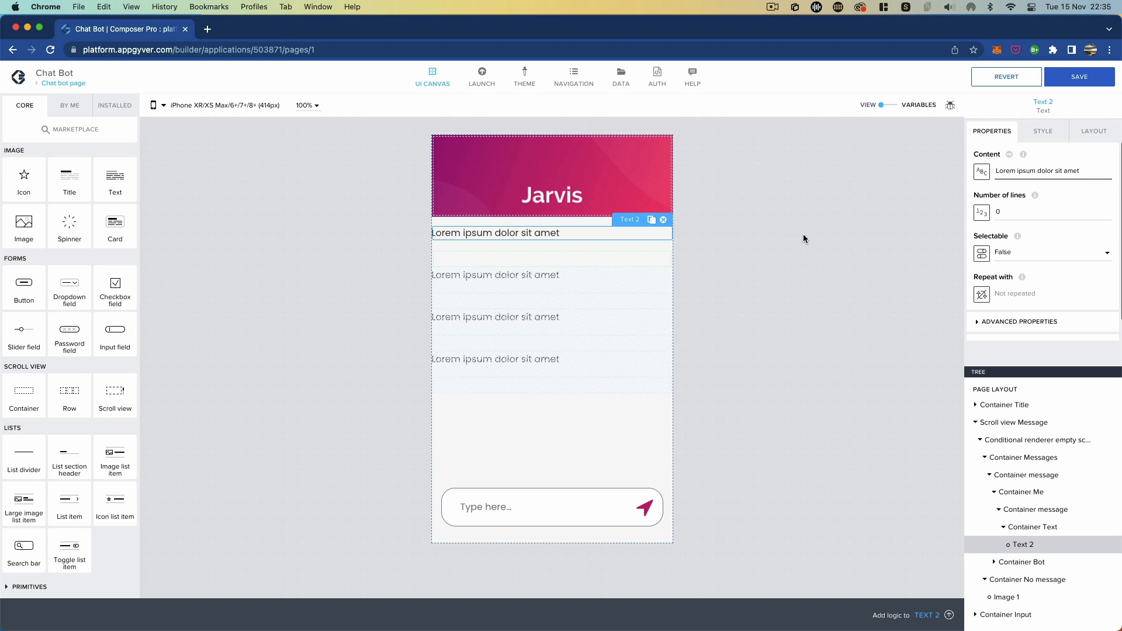
{"action": "left_click", "coordinate": [982, 171]}
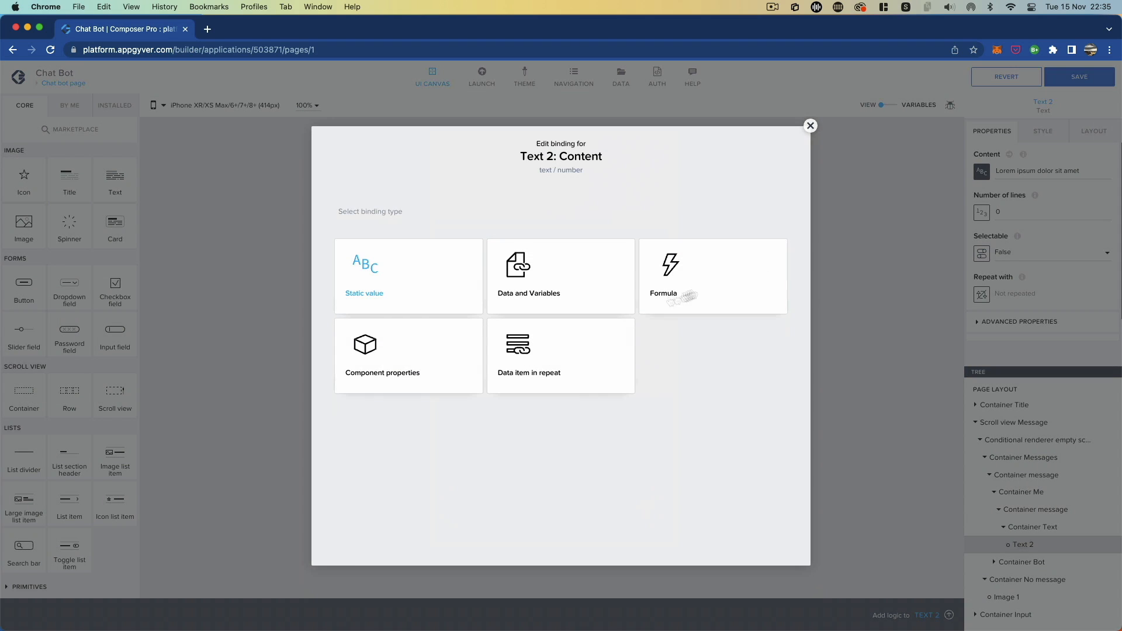
{"action": "left_click", "coordinate": [556, 367]}
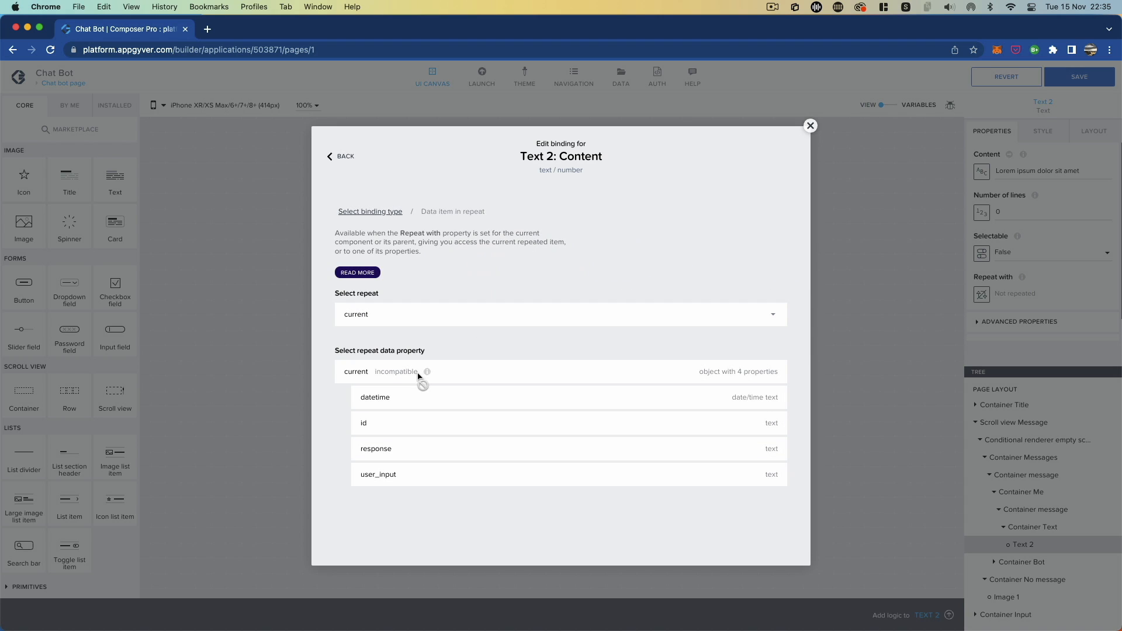
{"action": "left_click", "coordinate": [401, 474]}
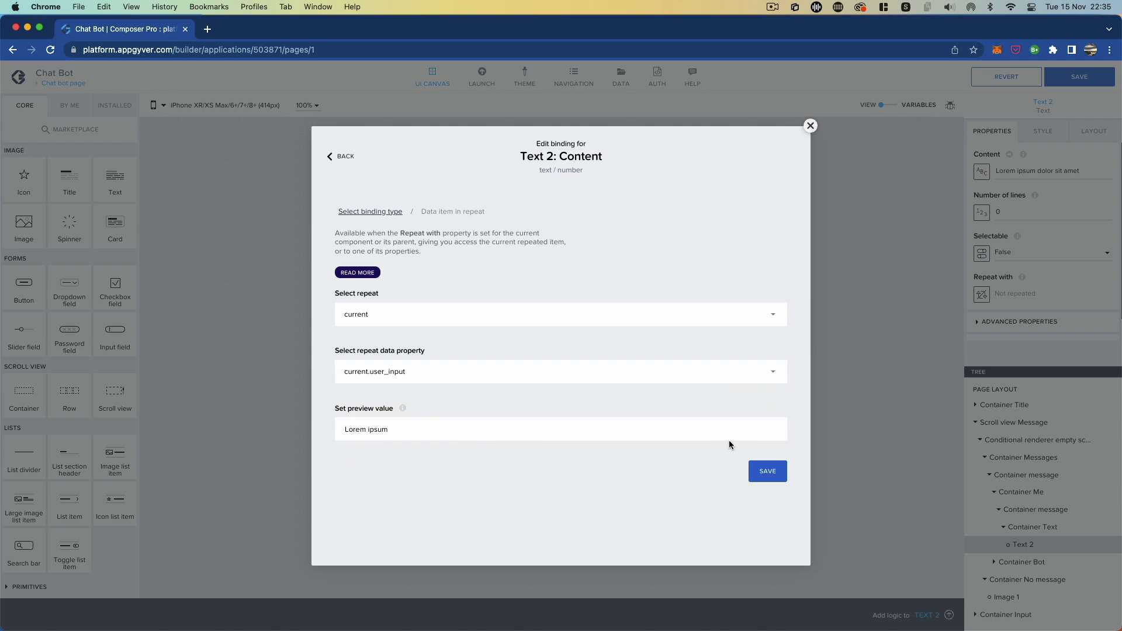
{"action": "left_click", "coordinate": [762, 472]}
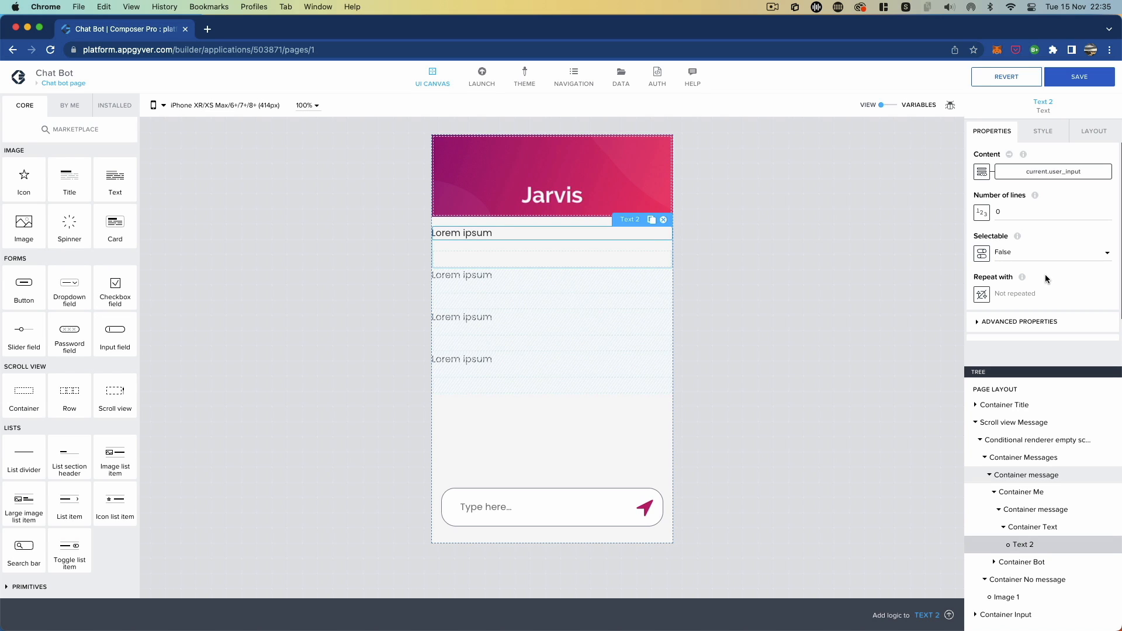
- Align the components of the Container message inside Container Me to the right in its vertical layout
{"action": "left_click", "coordinate": [1050, 134]}
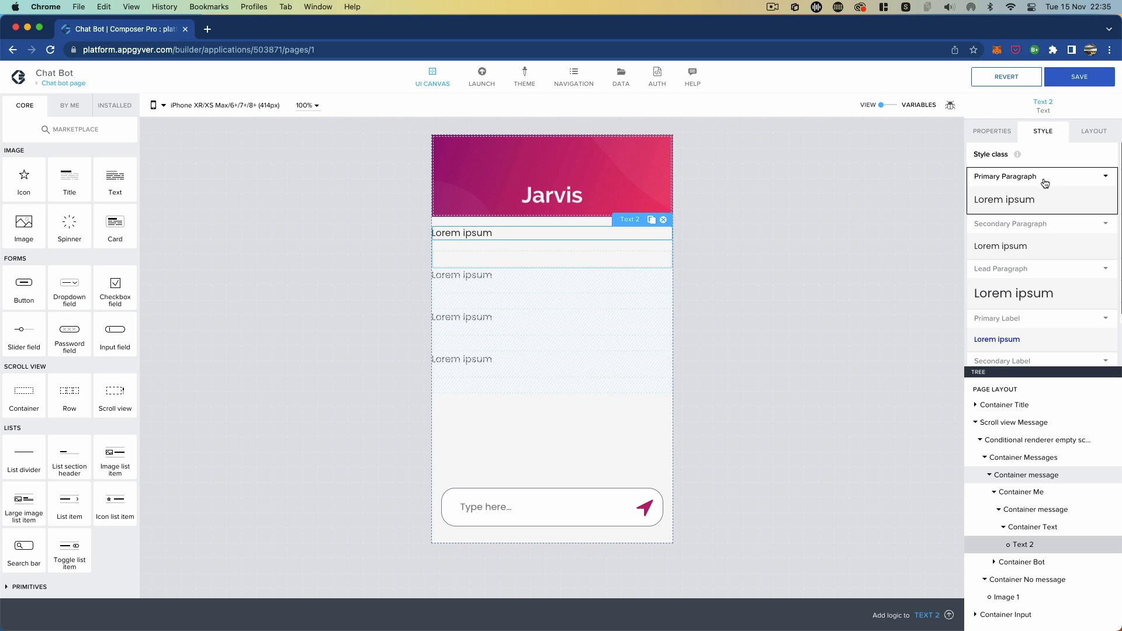
{"action": "left_click", "coordinate": [1088, 133]}
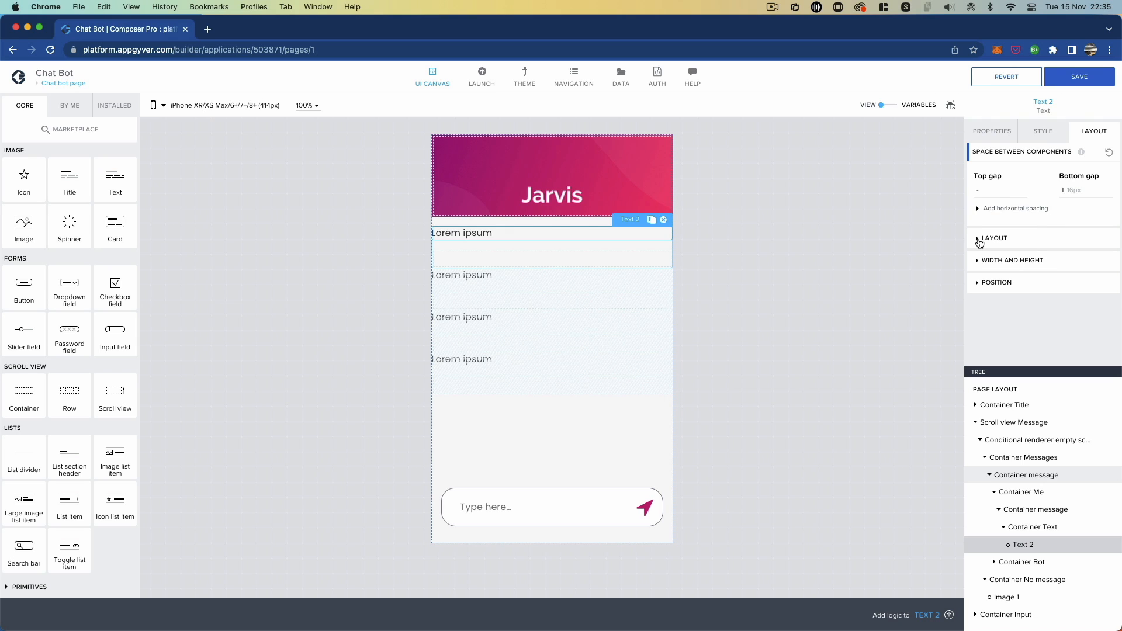
{"action": "left_click", "coordinate": [1036, 510]}
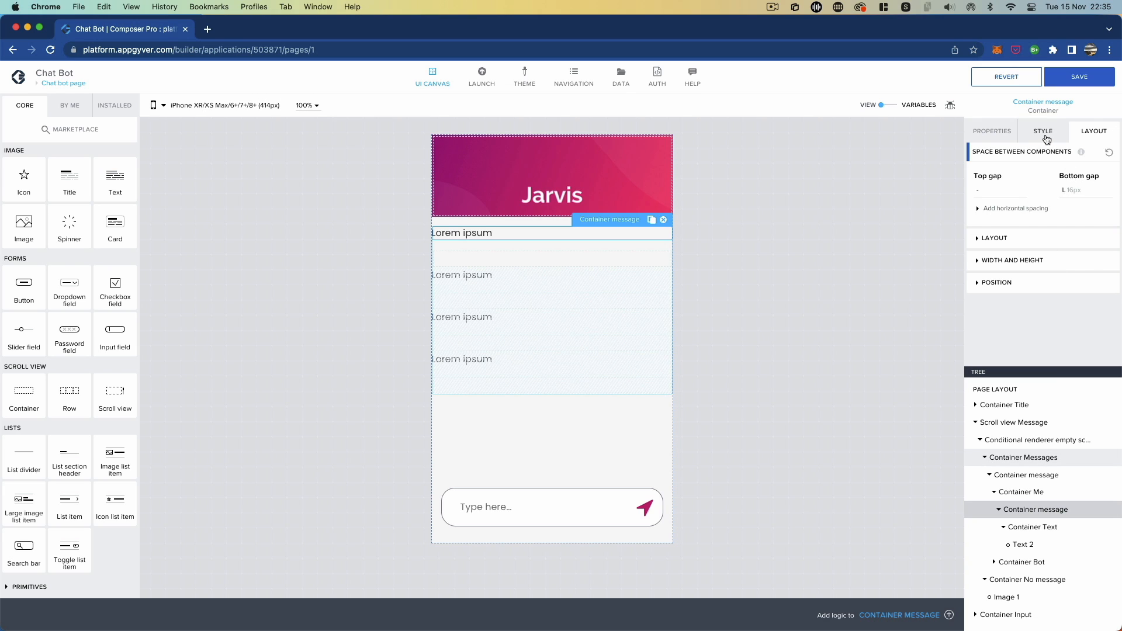
{"action": "left_click", "coordinate": [982, 238]}
{"action": "left_click", "coordinate": [1018, 304]}
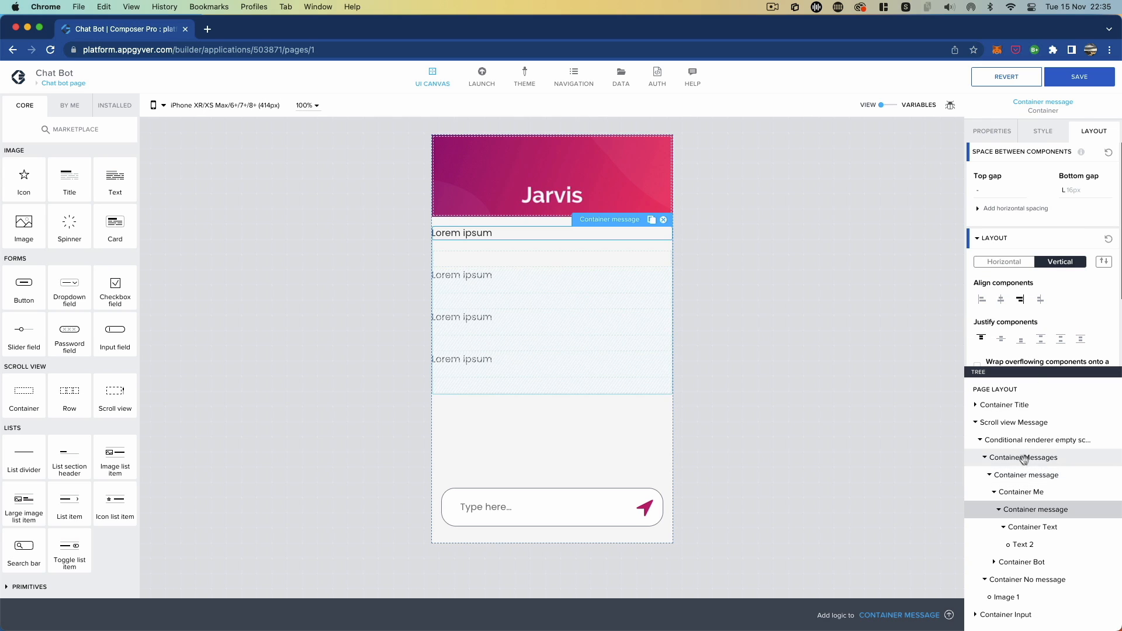
- Set the width of Container Text to Fit content
{"action": "left_click", "coordinate": [1036, 528]}
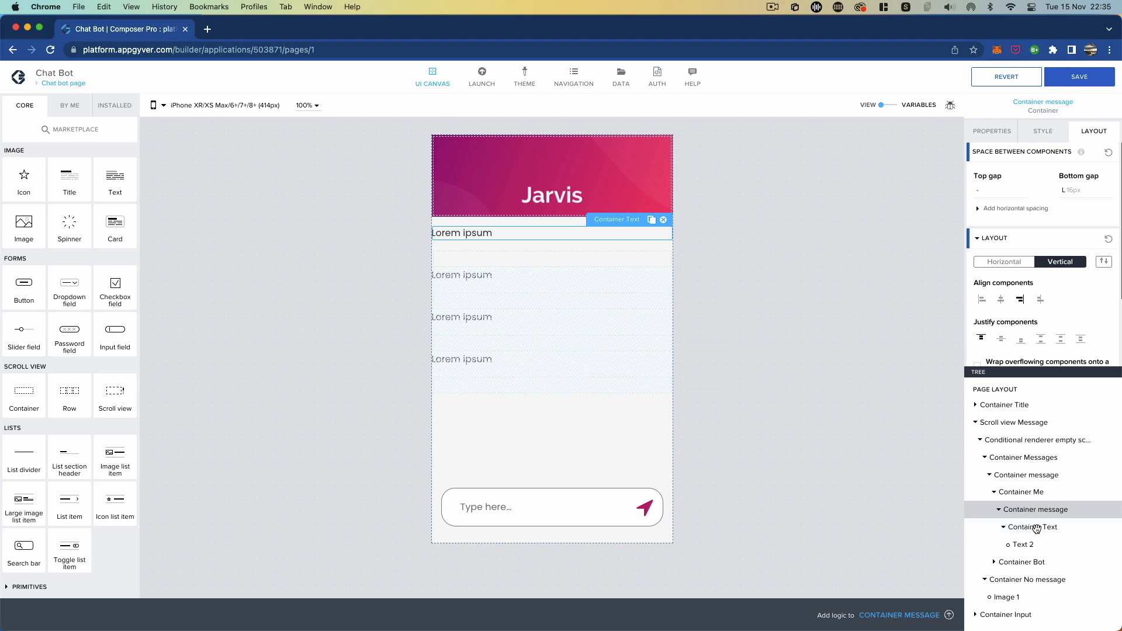
{"action": "left_click", "coordinate": [1027, 509]}
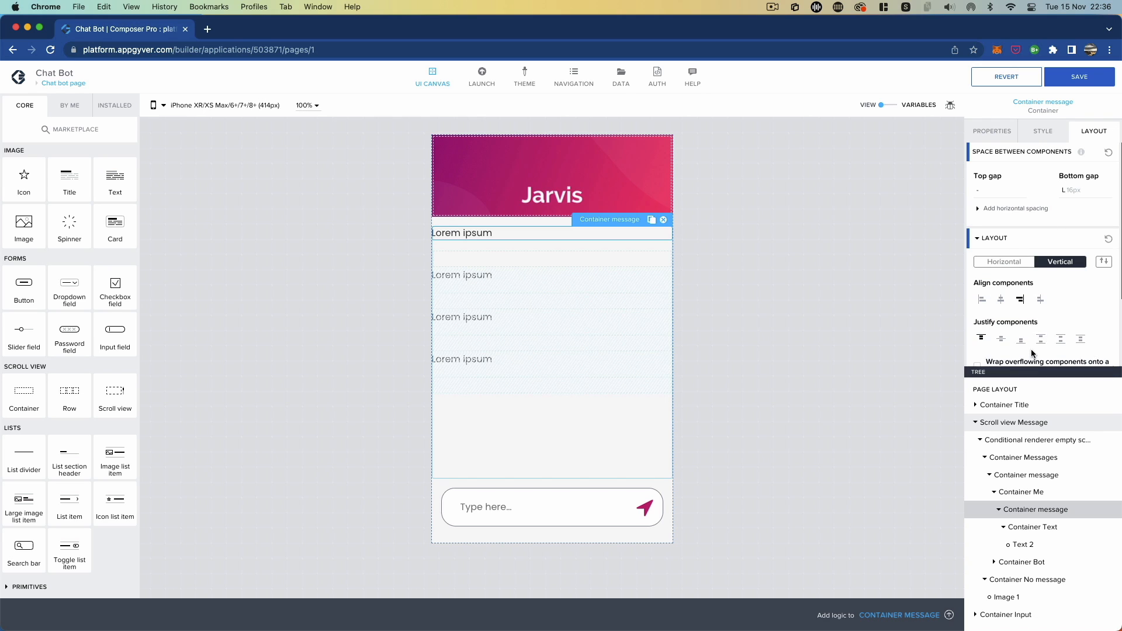
{"action": "left_click", "coordinate": [1030, 526]}
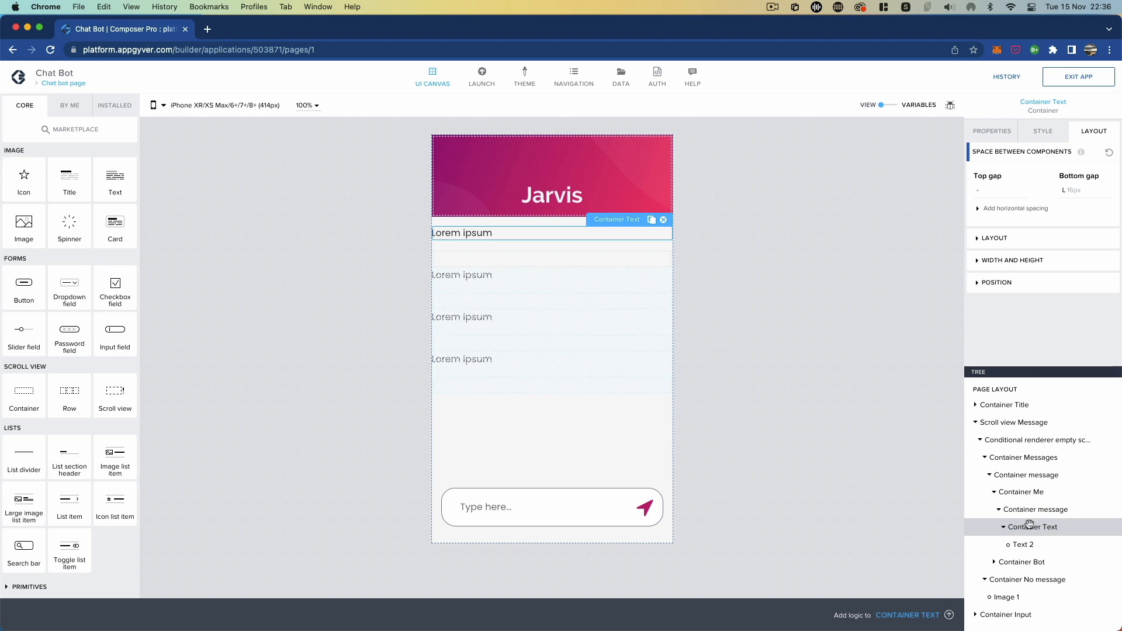
{"action": "left_click", "coordinate": [986, 267]}
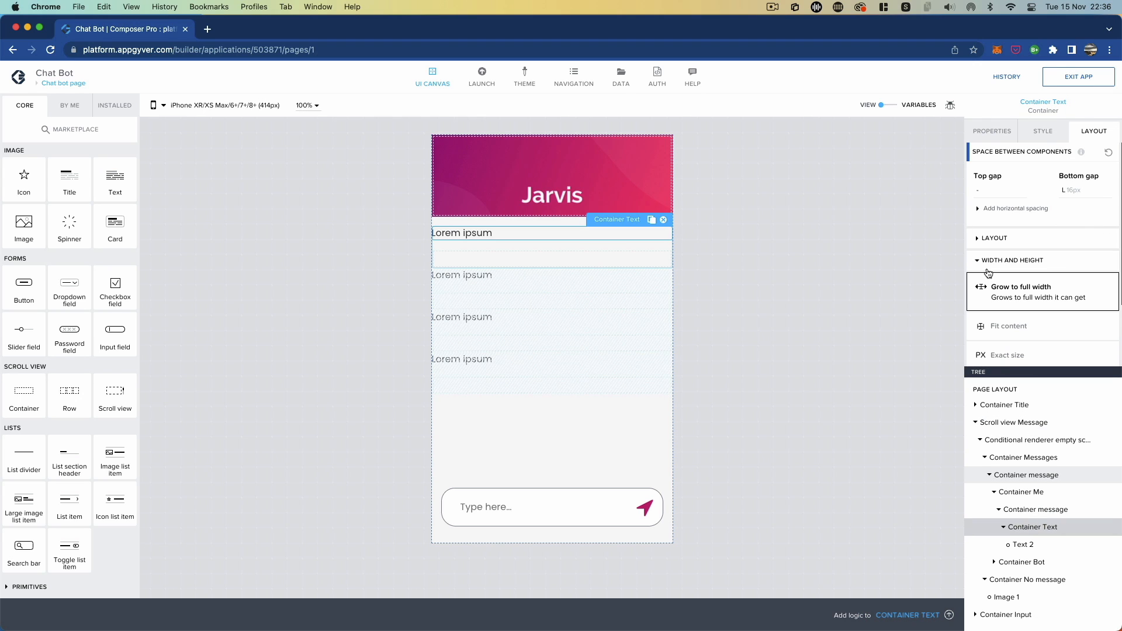
{"action": "left_click", "coordinate": [985, 328]}
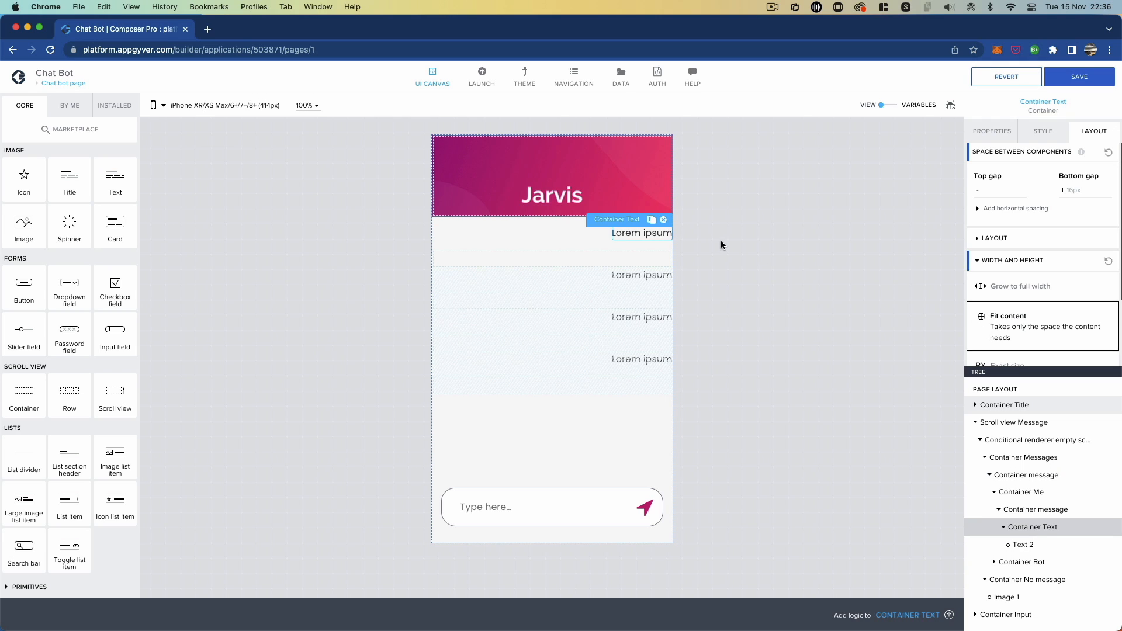
- Add a text component inside Container Me, directly below its Container message
{"action": "left_click", "coordinate": [1004, 528]}
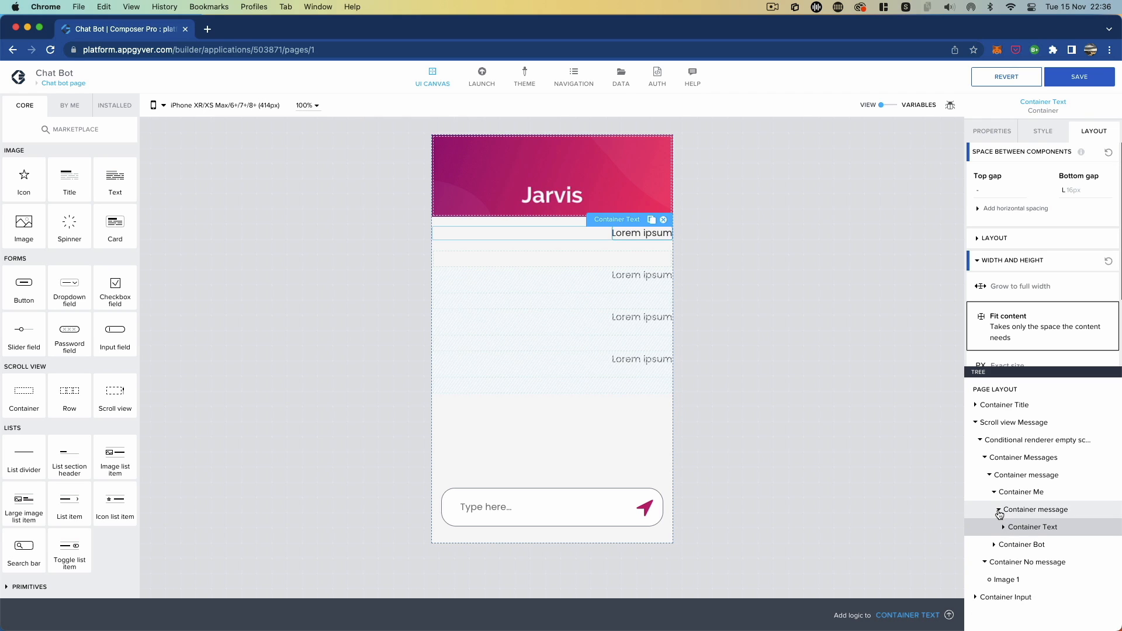
{"action": "left_click", "coordinate": [999, 510]}
{"action": "left_click", "coordinate": [1016, 493]}
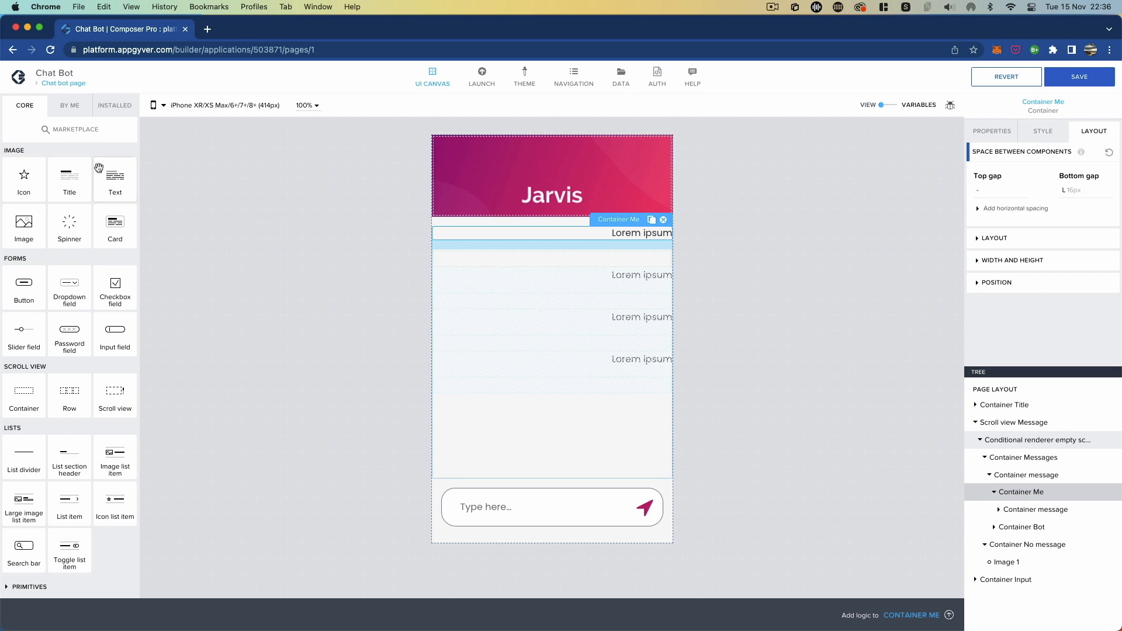
{"action": "left_click_drag", "start_coordinate": [112, 175], "coordinate": [1022, 498]}
- Set the text alignment of the new text component below the Container message to right
{"action": "left_click", "coordinate": [1024, 528]}
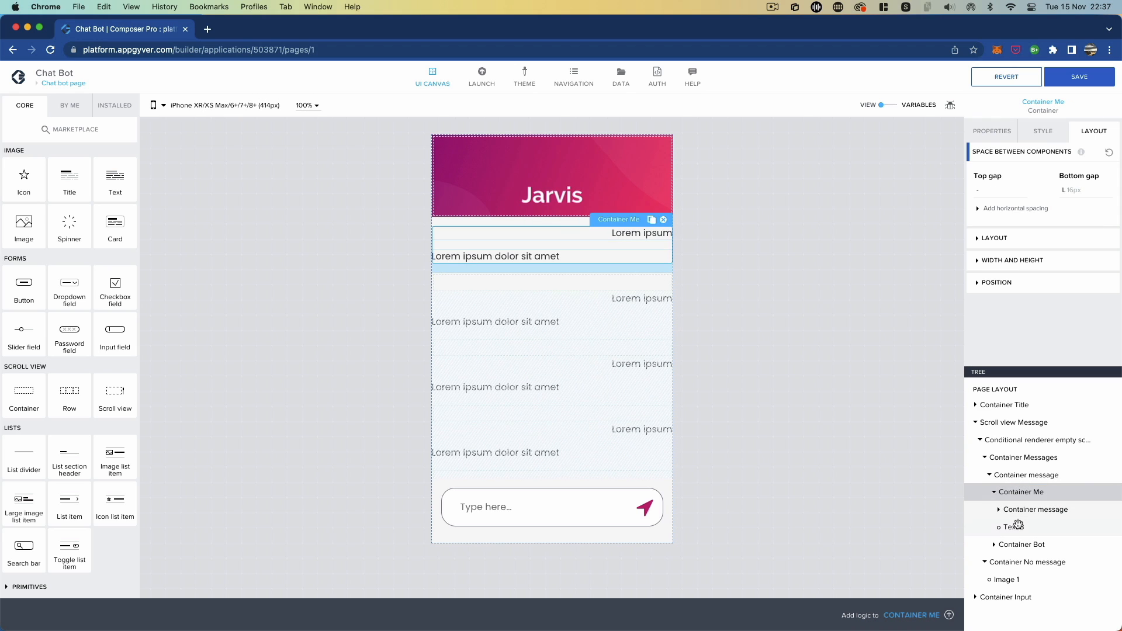
{"action": "left_click", "coordinate": [1018, 525]}
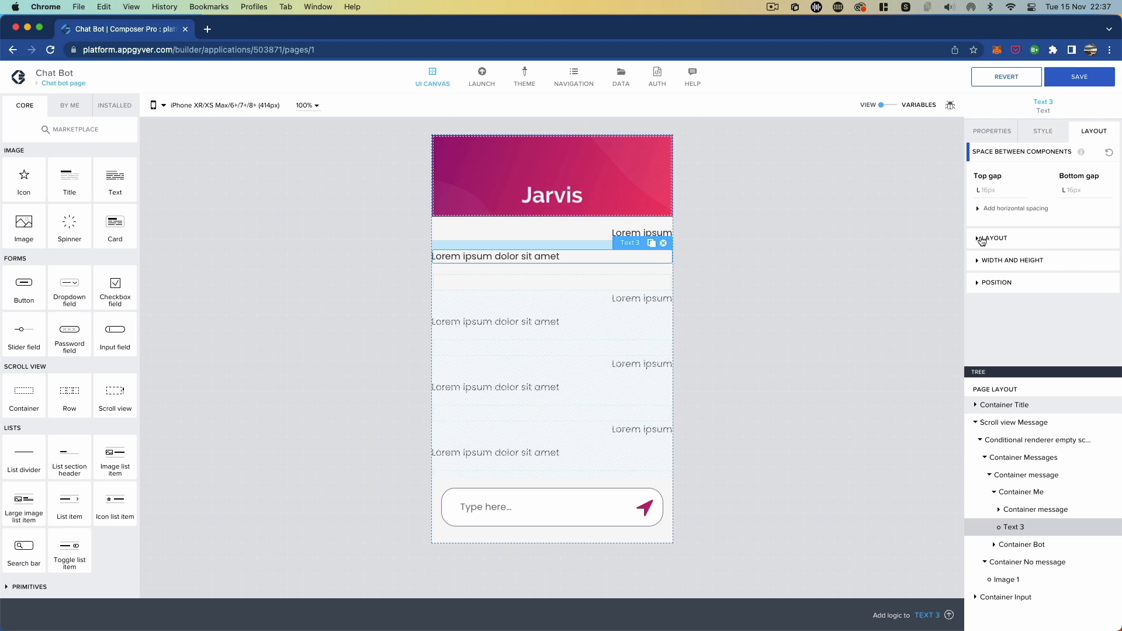
{"action": "left_click", "coordinate": [1000, 237]}
{"action": "left_click", "coordinate": [1017, 314]}
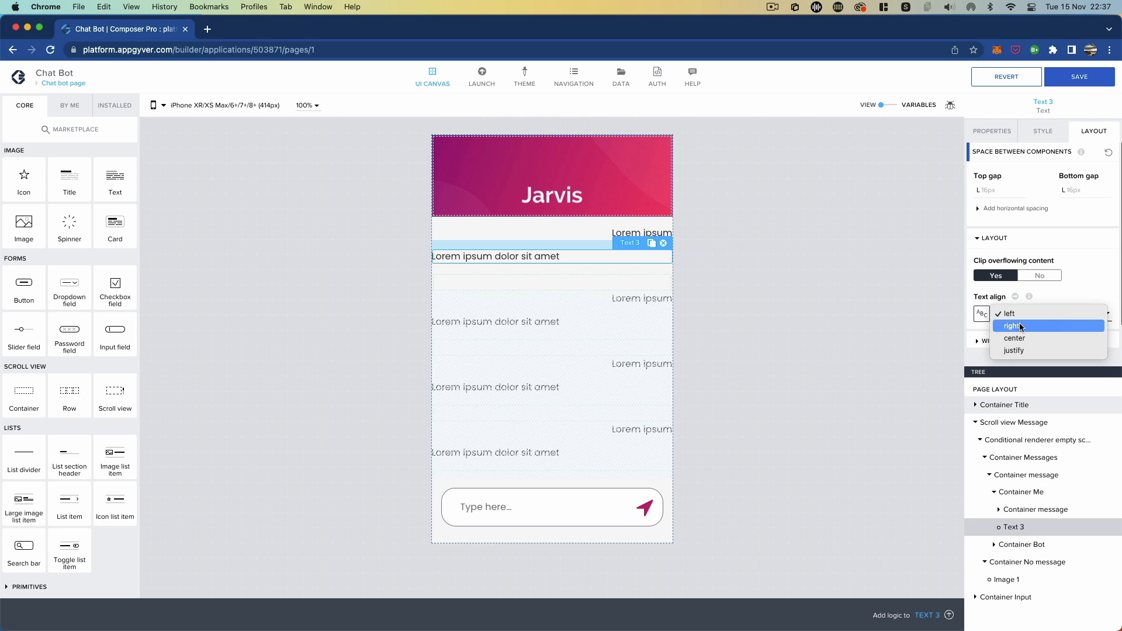
{"action": "left_click", "coordinate": [1013, 325]}
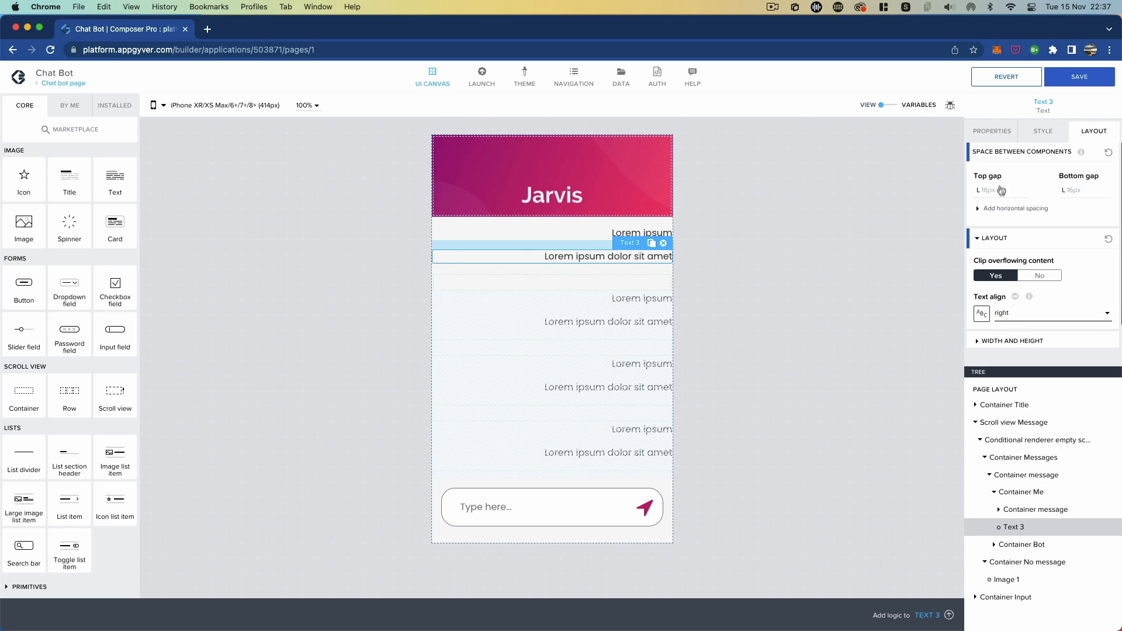
- Open the content binding options of the new text component in Container Me
{"action": "left_click", "coordinate": [1001, 134]}
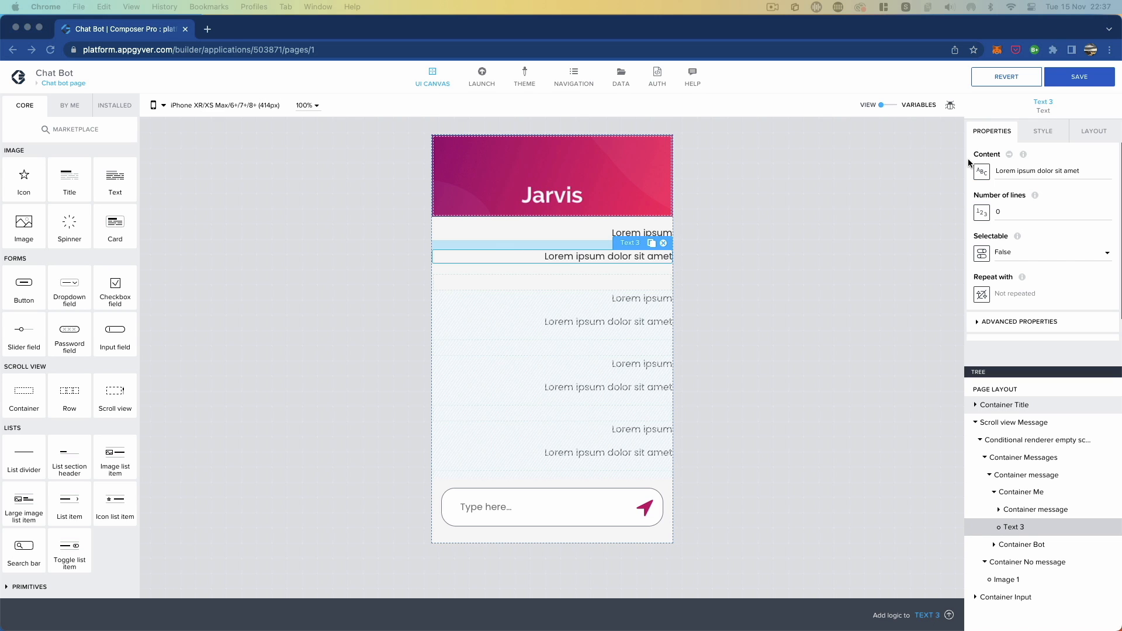
{"action": "left_click", "coordinate": [983, 174]}
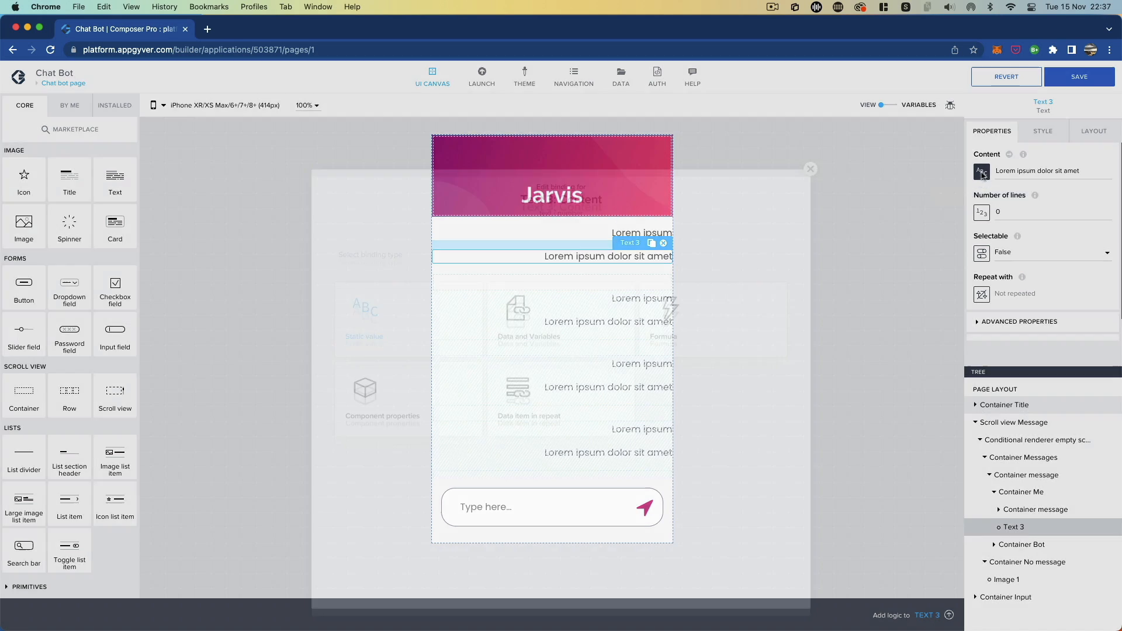
- Replace Text 3's placeholder content with a formula that uses the FORMAT_DATETIME_WITH_TIMEZONE function
{"action": "left_click", "coordinate": [737, 279]}
{"action": "left_click", "coordinate": [376, 305]}
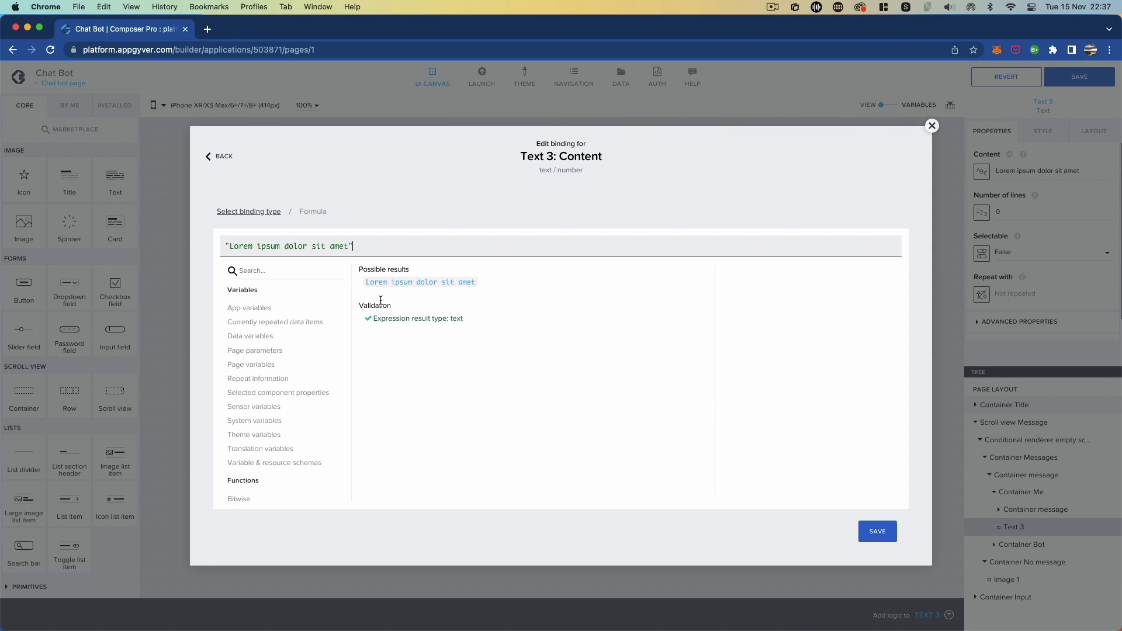
{"action": "left_click_drag", "start_coordinate": [356, 247], "coordinate": [71, 229]}
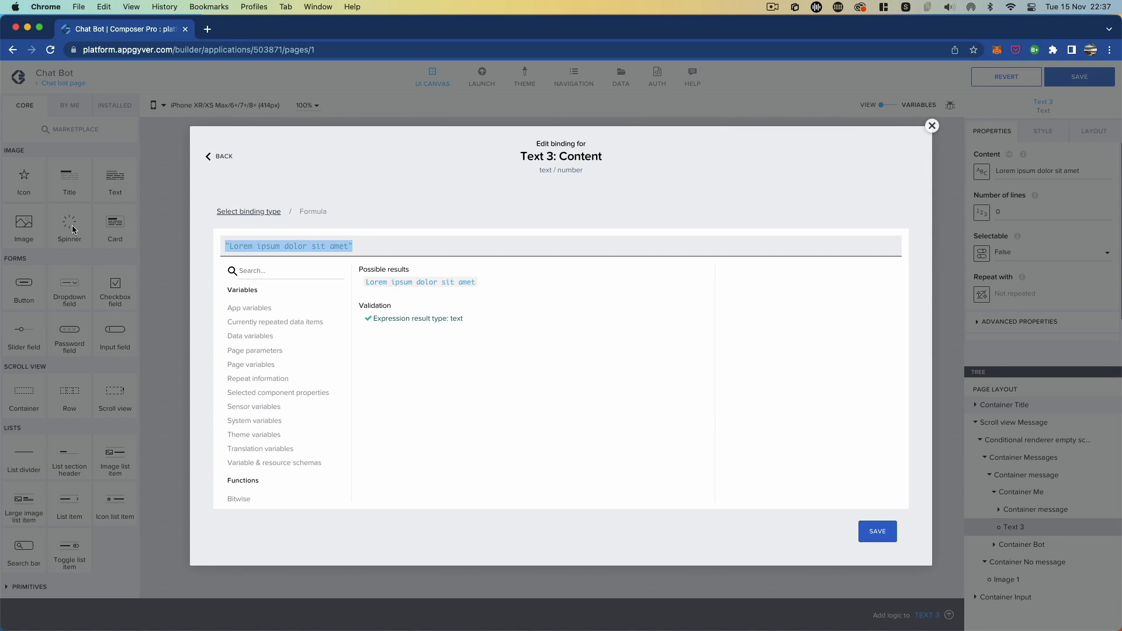
{"action": "key", "text": "BackSpace"}
{"action": "type", "text": "FORM"}
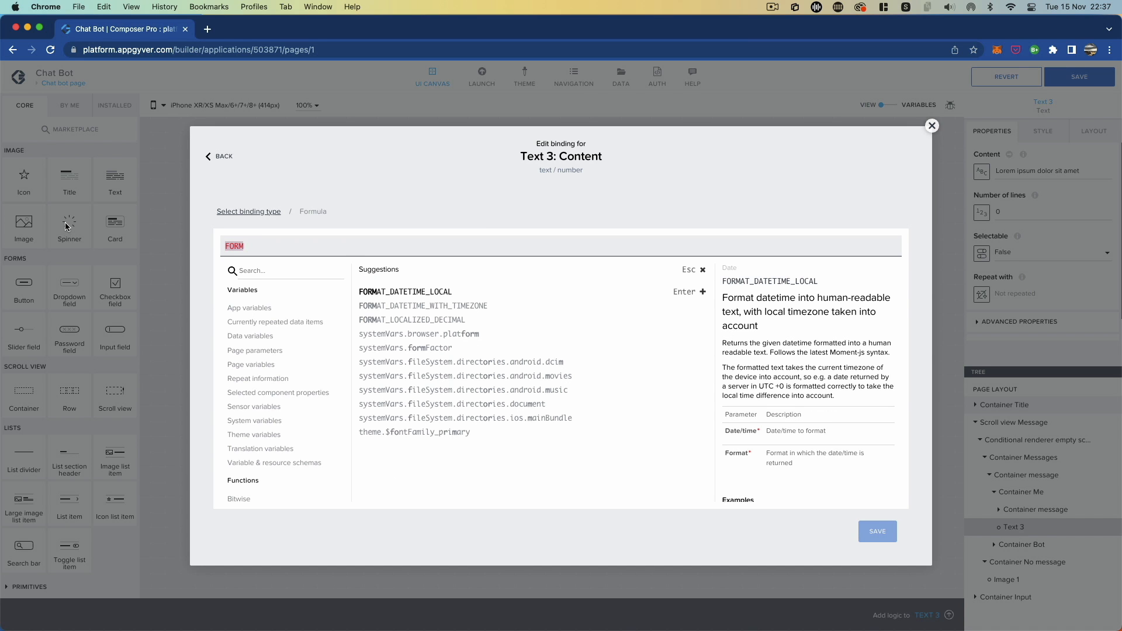
{"action": "left_click", "coordinate": [405, 306]}
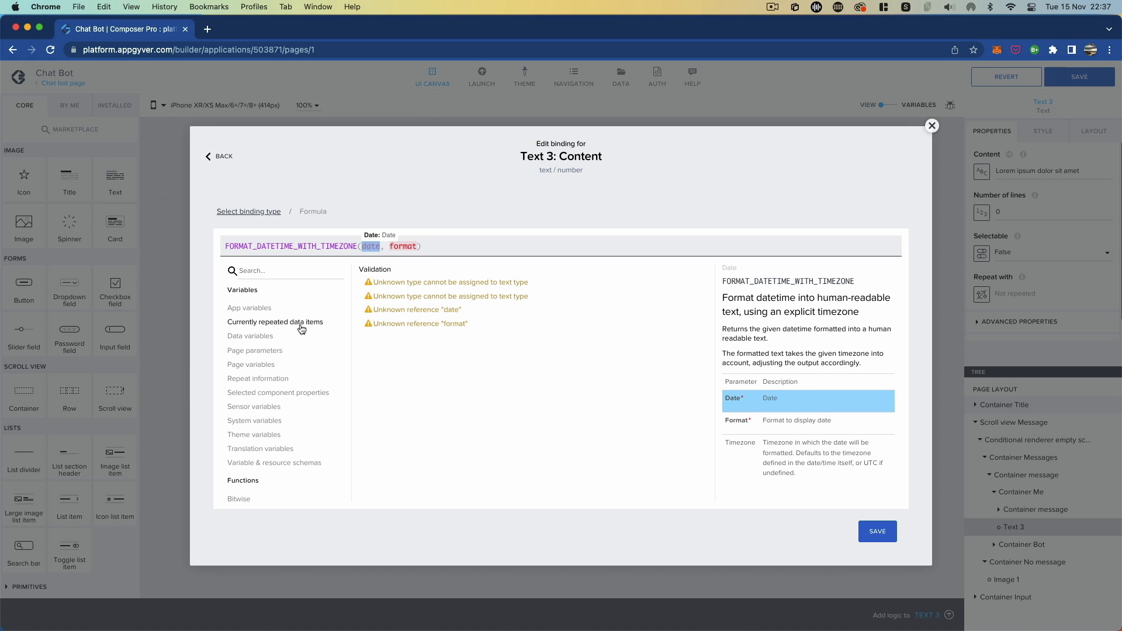
- Set the formula's date argument to the repeated data item repeated.current.datetime
{"action": "left_click", "coordinate": [267, 381]}
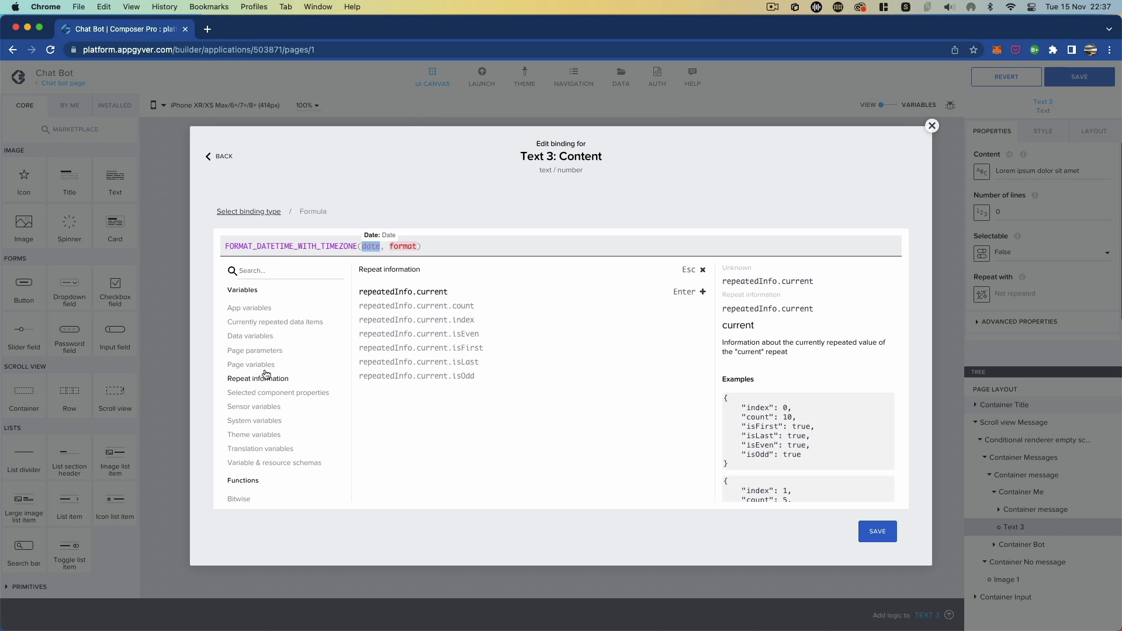
{"action": "left_click", "coordinate": [271, 325]}
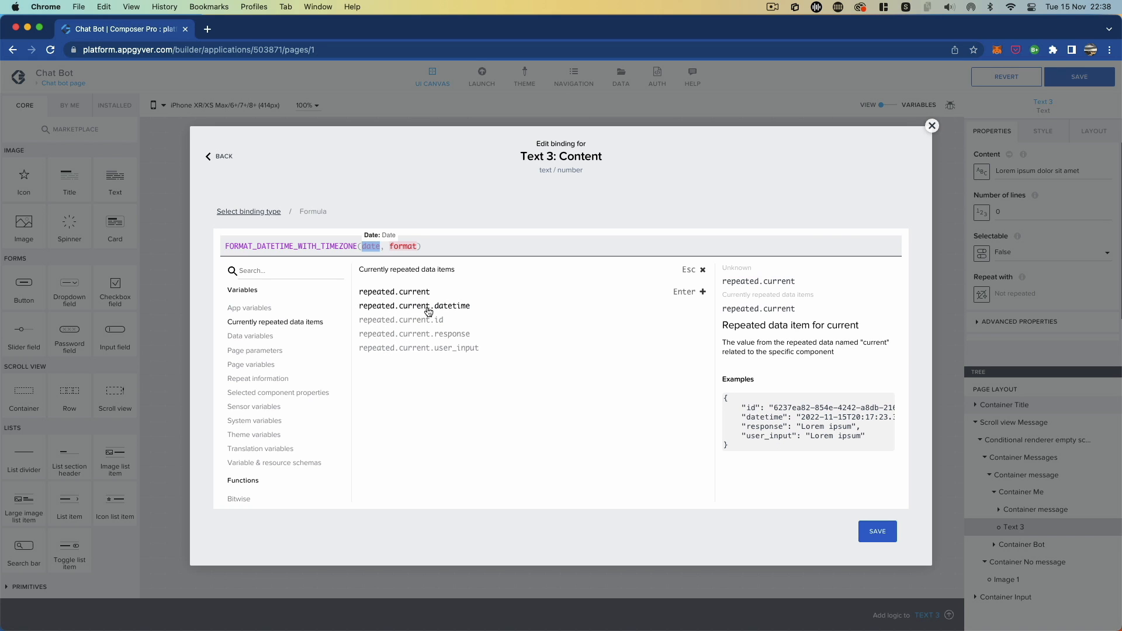
{"action": "left_click", "coordinate": [428, 307]}
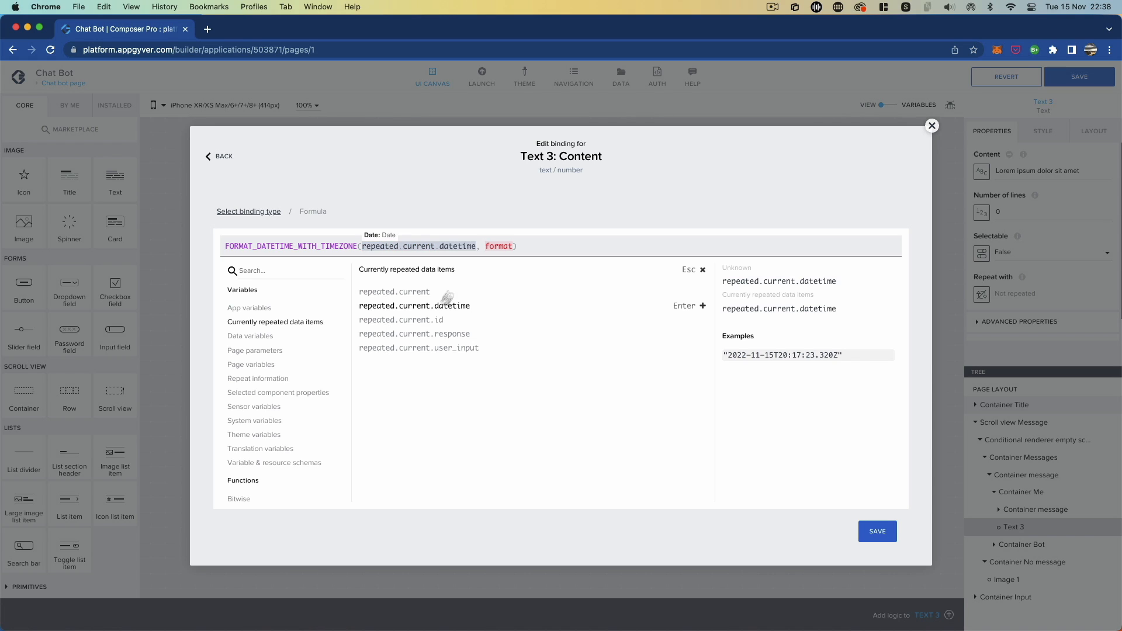
- Set the formula's format argument to "hh:mm A" and save the content binding for Text 3
{"action": "left_click", "coordinate": [491, 246]}
{"action": "type", "text": "\"\""}
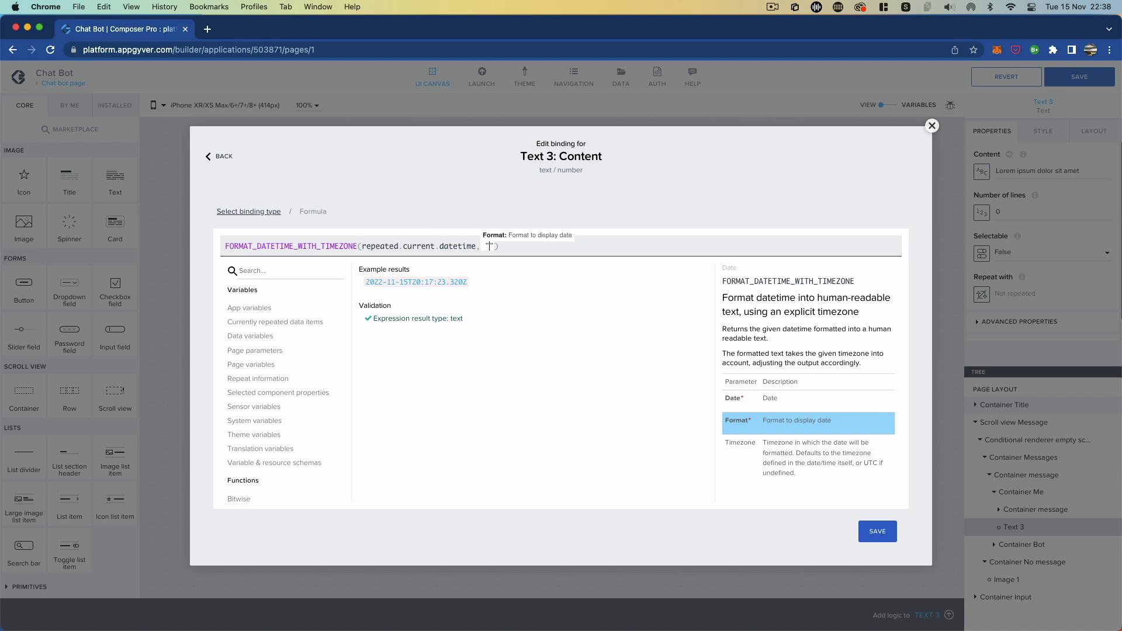
{"action": "type", "text": "hh:"}
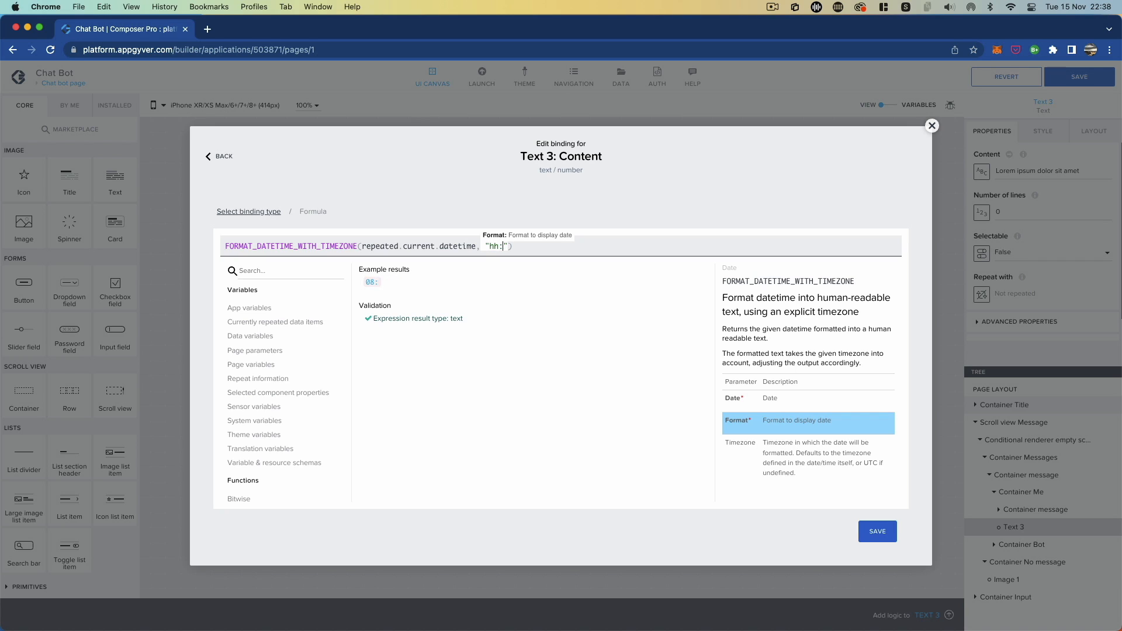
{"action": "type", "text": "mm A"}
{"action": "left_click", "coordinate": [878, 532]}
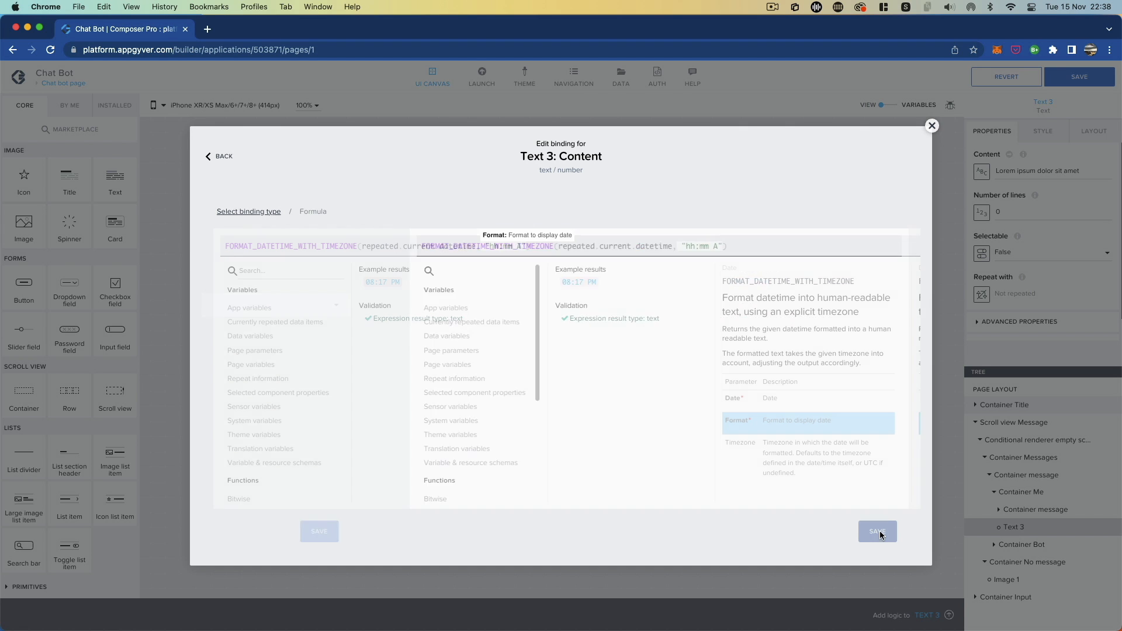
{"action": "left_click", "coordinate": [882, 532]}
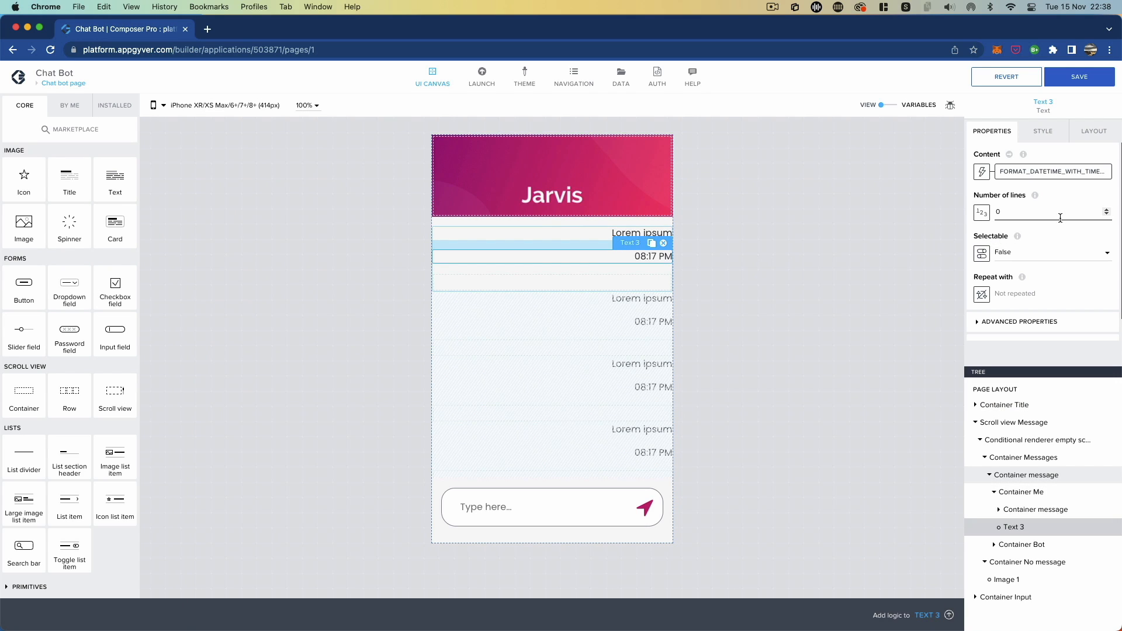
- Apply the Secondary Paragraph style class to the Text 3 timestamp
{"action": "left_click", "coordinate": [1042, 132]}
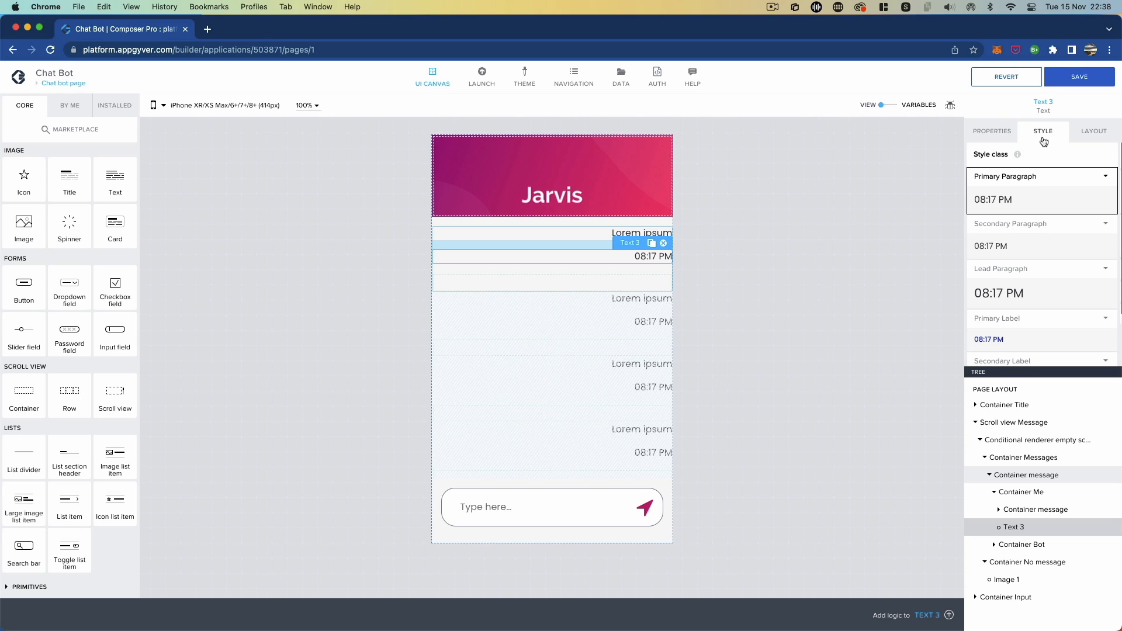
{"action": "left_click", "coordinate": [1038, 244]}
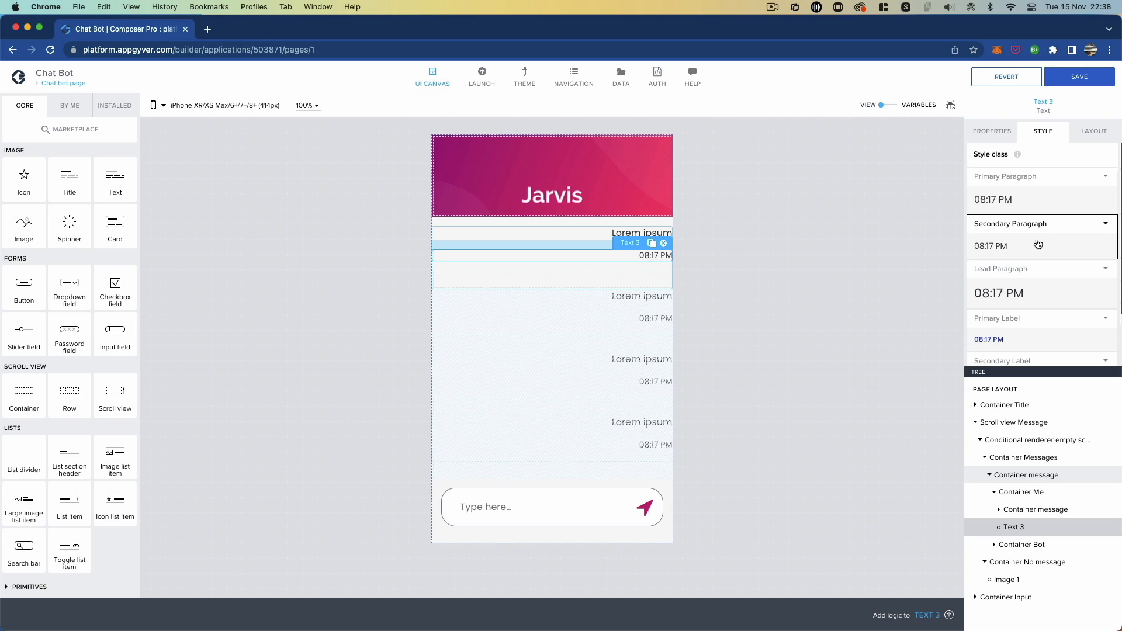
{"action": "left_click", "coordinate": [745, 246]}
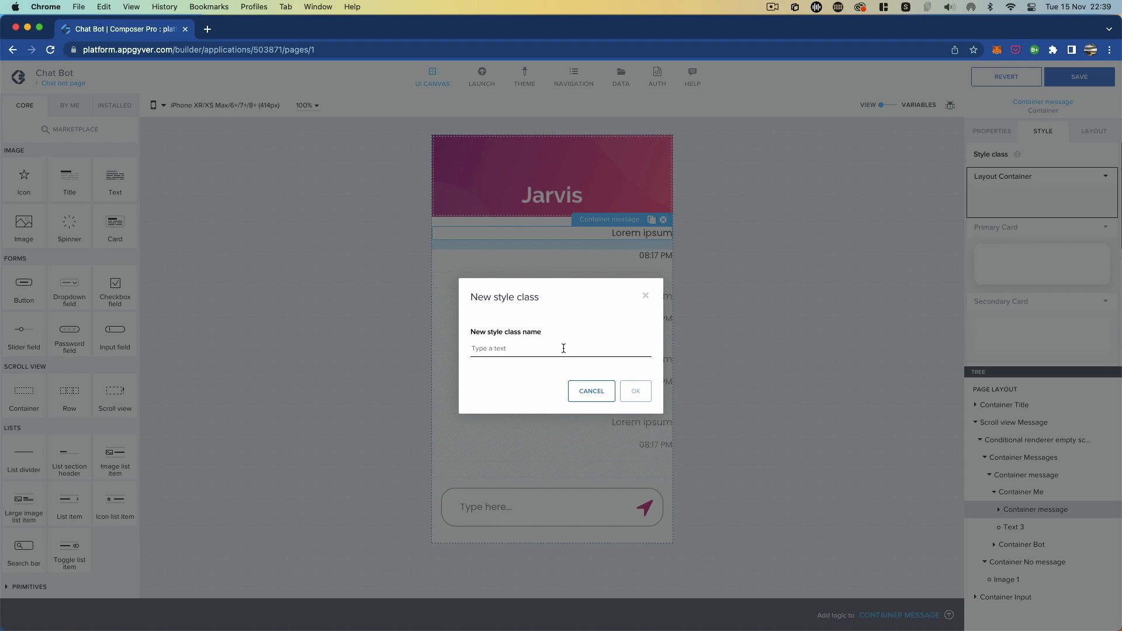
- Create a style class named Me for the inner Container message and set its background color to Level 1 background
{"action": "type", "text": "Me"}
{"action": "left_click", "coordinate": [631, 390]}
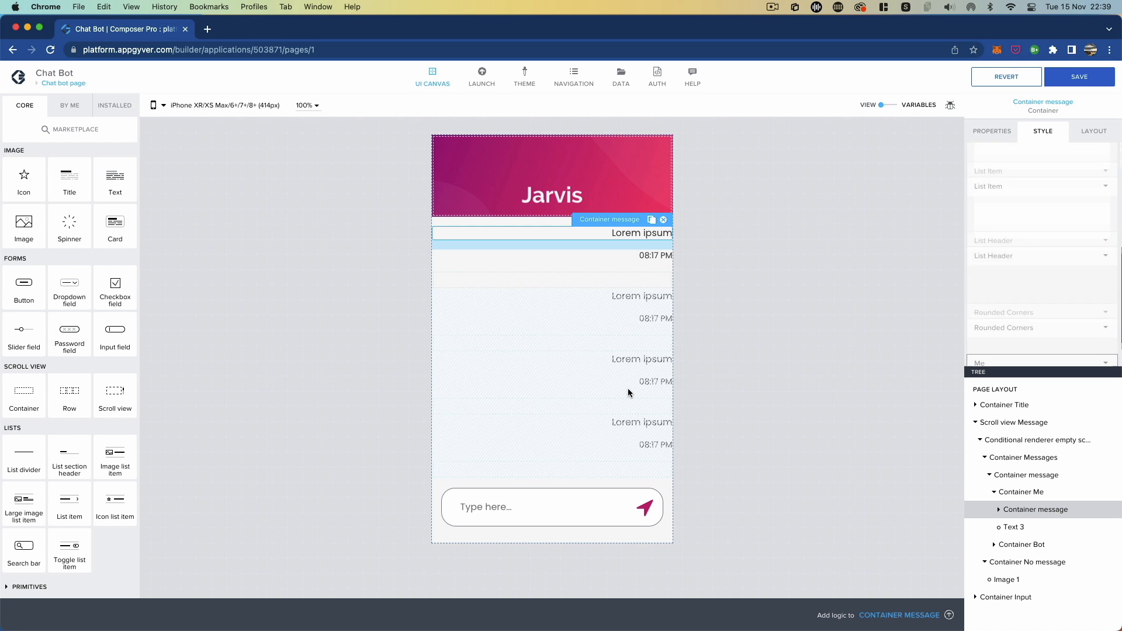
{"action": "left_click", "coordinate": [1105, 325]}
{"action": "left_click", "coordinate": [1035, 338]}
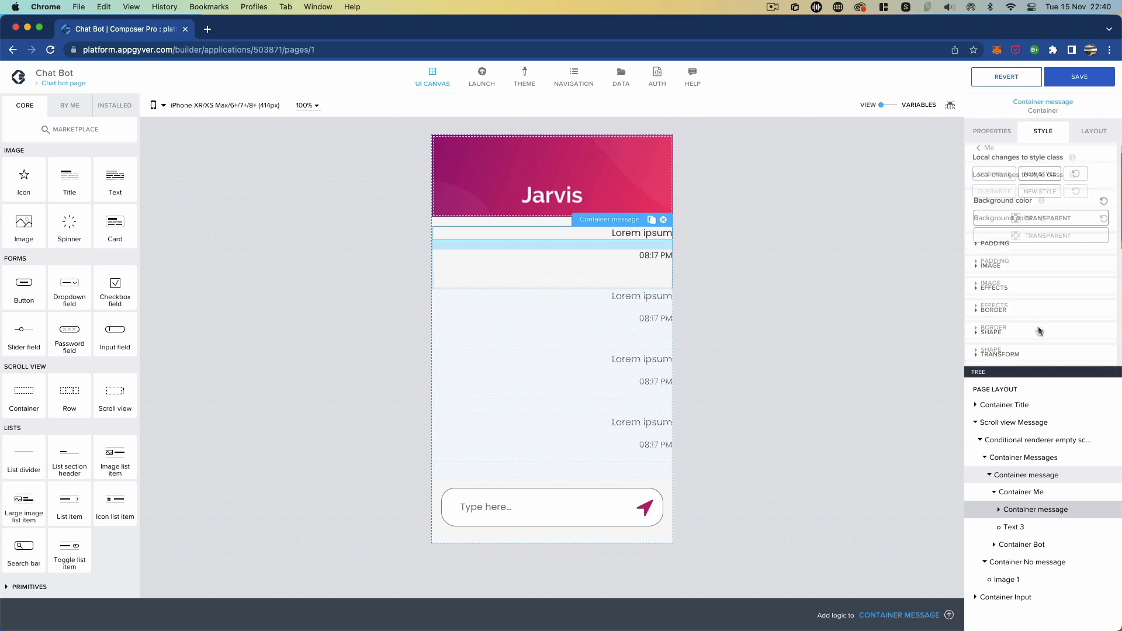
{"action": "left_click", "coordinate": [1036, 248]}
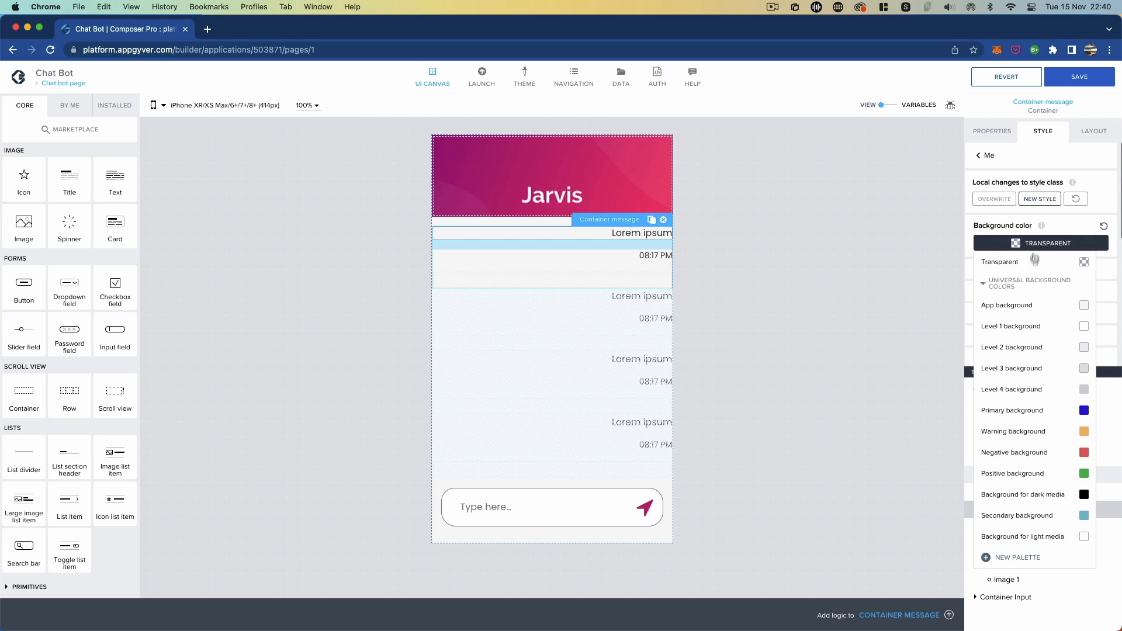
{"action": "left_click", "coordinate": [1039, 332]}
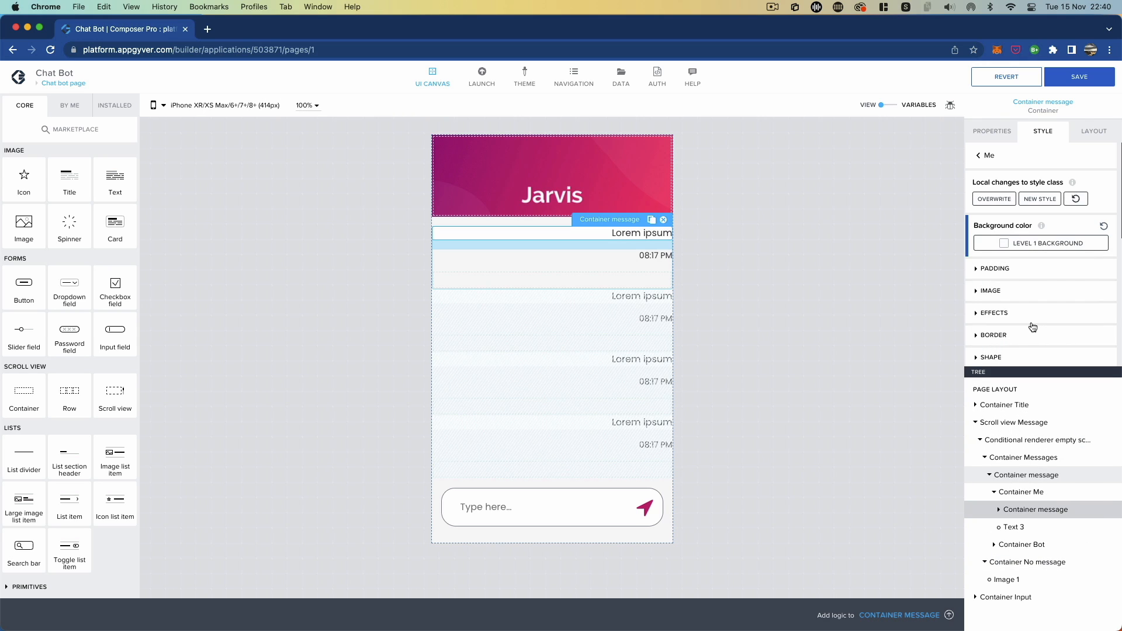
- Set the message container's top padding to S (8px) and its left padding to L (16px)
{"action": "left_click", "coordinate": [973, 270]}
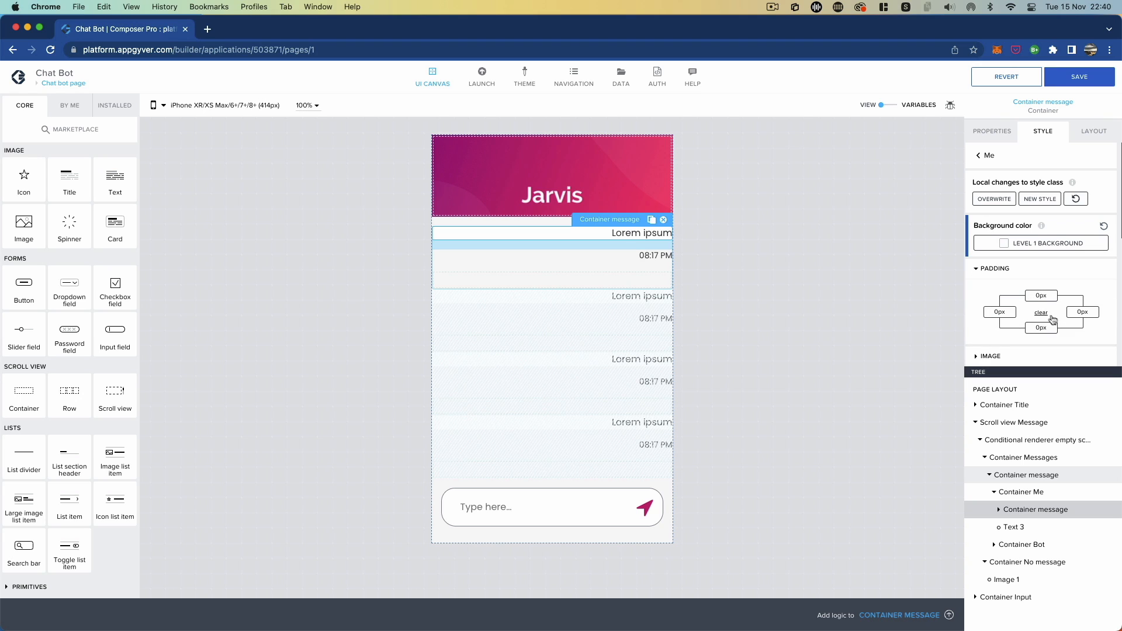
{"action": "left_click", "coordinate": [1036, 296]}
{"action": "left_click", "coordinate": [1003, 315]}
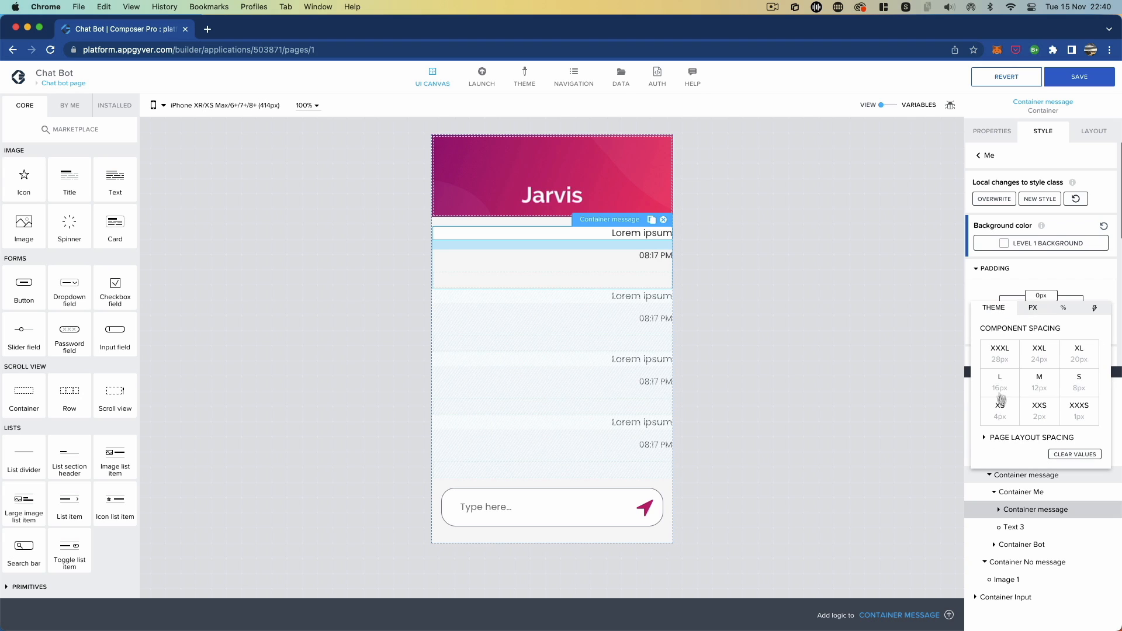
{"action": "left_click", "coordinate": [1080, 385]}
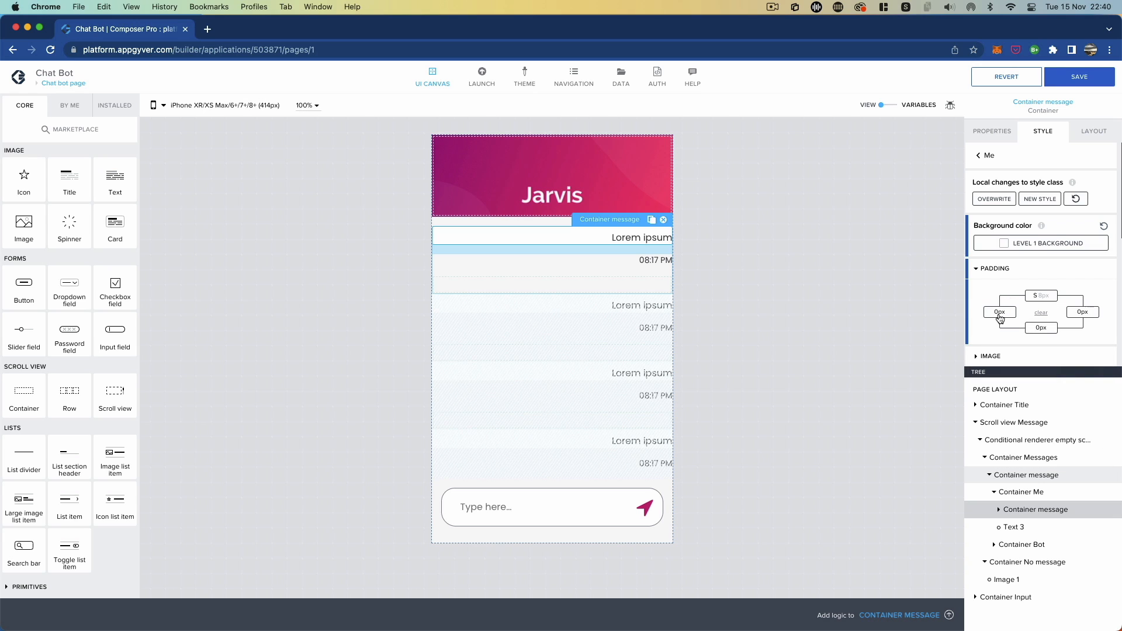
{"action": "left_click", "coordinate": [999, 317]}
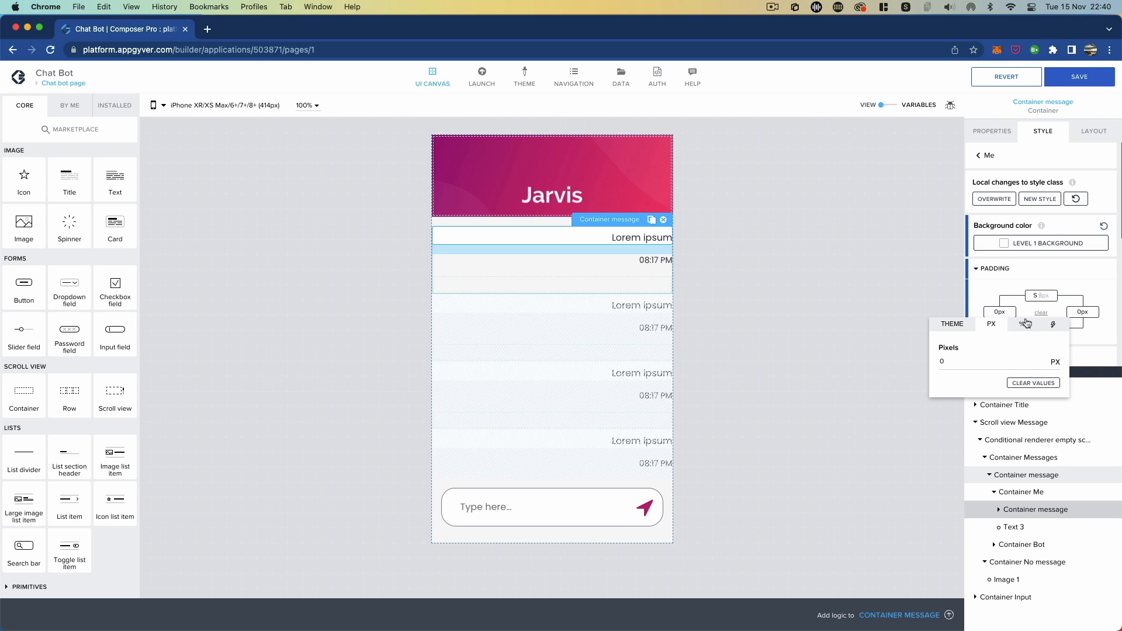
{"action": "left_click", "coordinate": [958, 325]}
{"action": "left_click", "coordinate": [972, 405]}
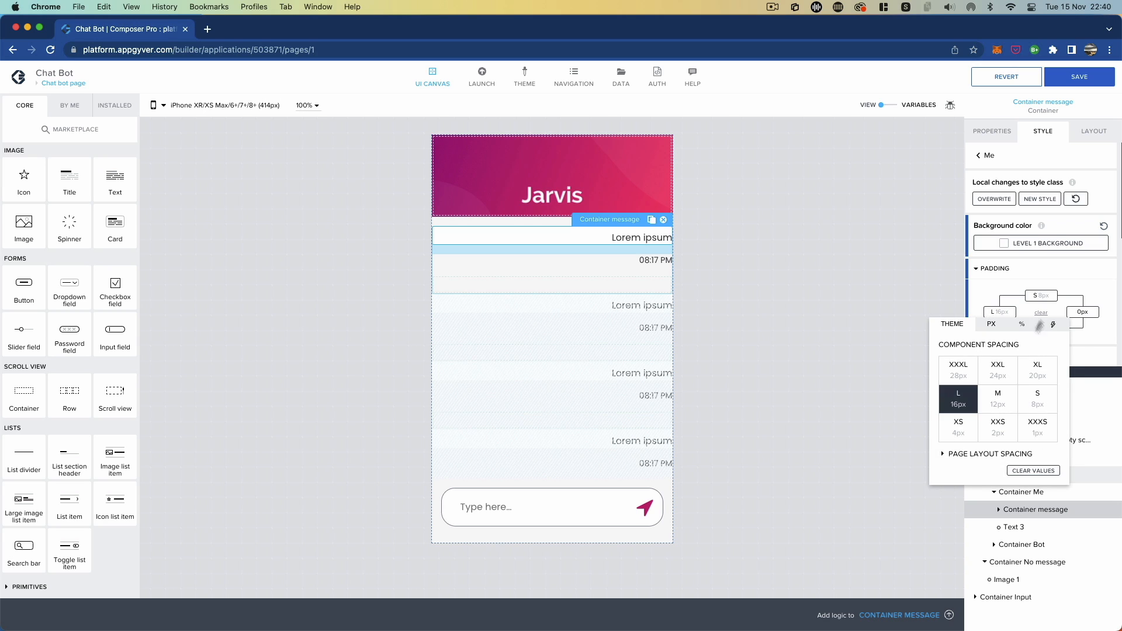
- Set the message container's bottom padding to S (8px) and its right padding to L (16px)
{"action": "left_click", "coordinate": [1040, 328]}
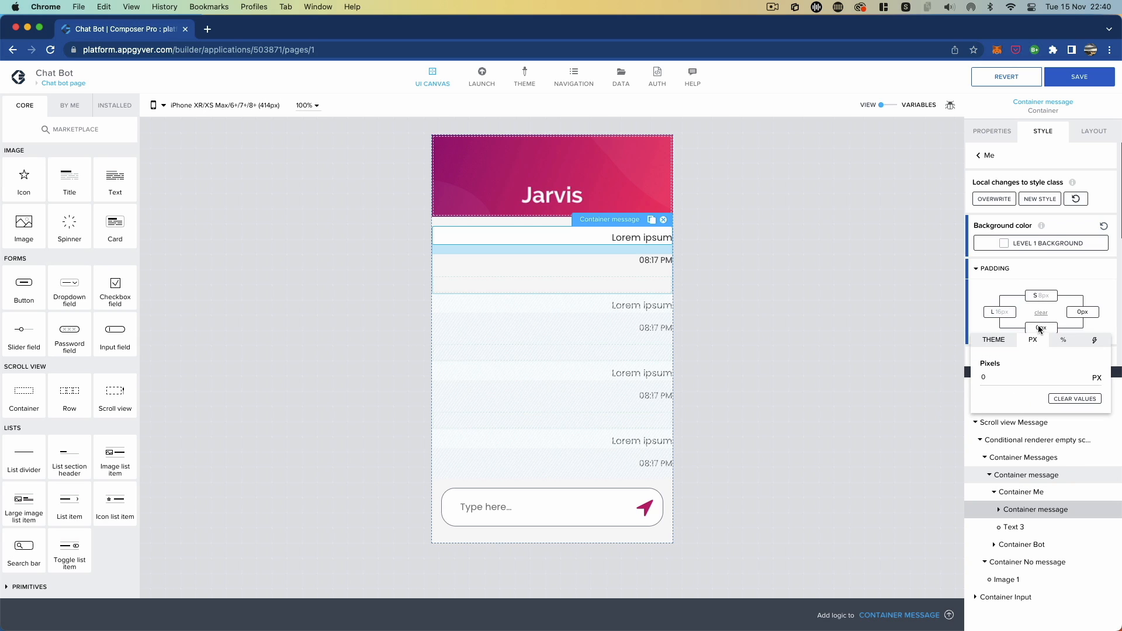
{"action": "left_click", "coordinate": [1003, 342]}
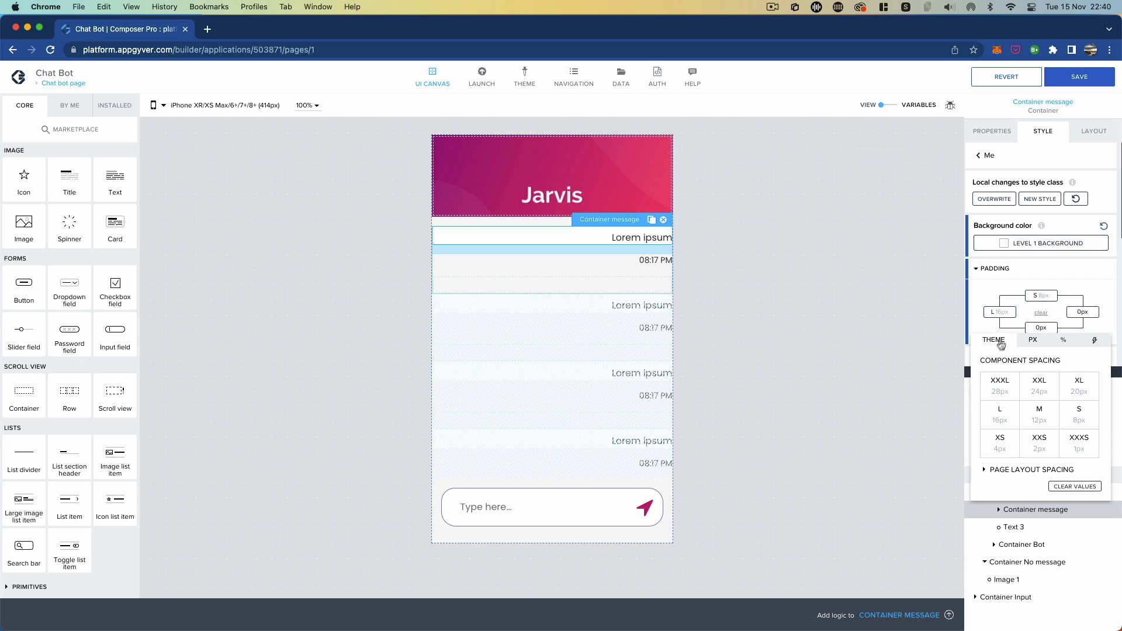
{"action": "left_click", "coordinate": [1060, 435]}
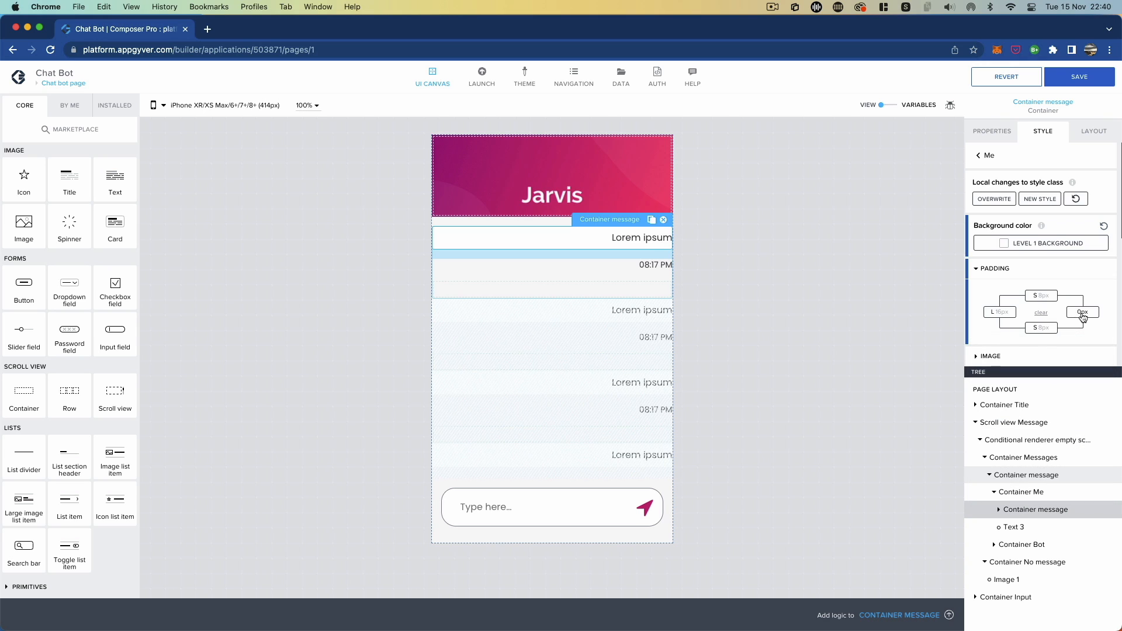
{"action": "left_click", "coordinate": [1082, 313]}
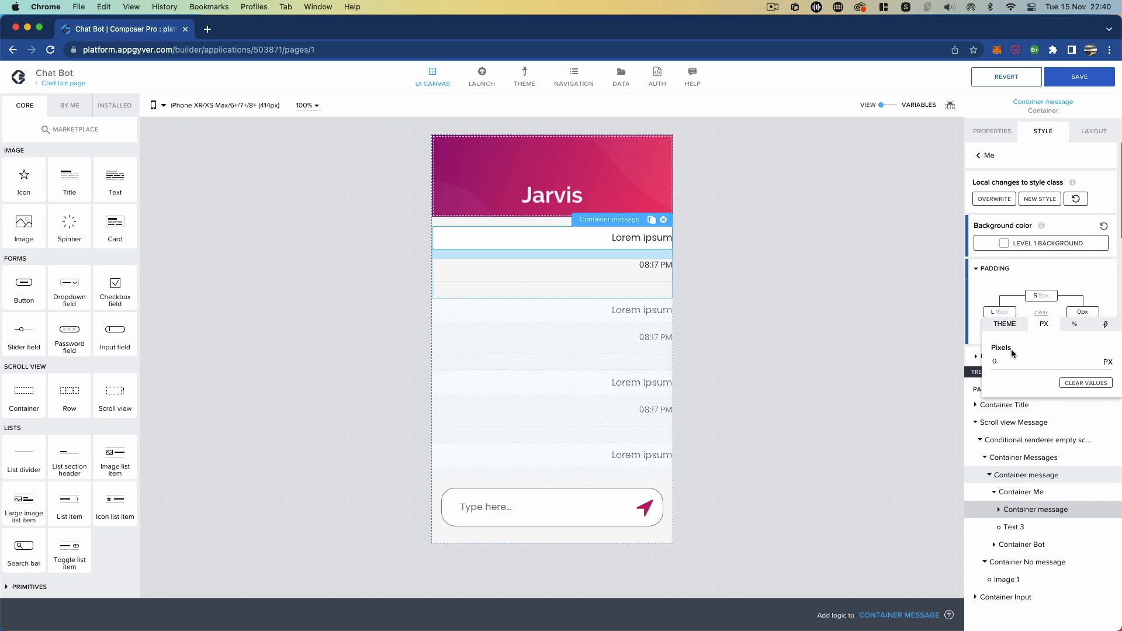
{"action": "left_click", "coordinate": [1004, 329]}
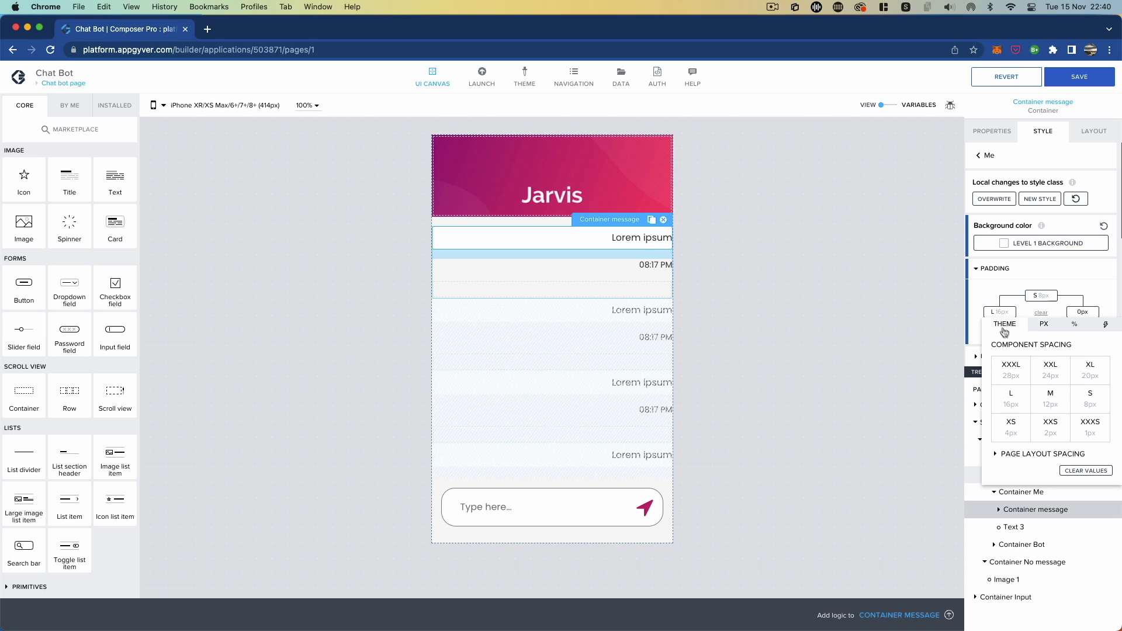
{"action": "left_click", "coordinate": [1012, 403]}
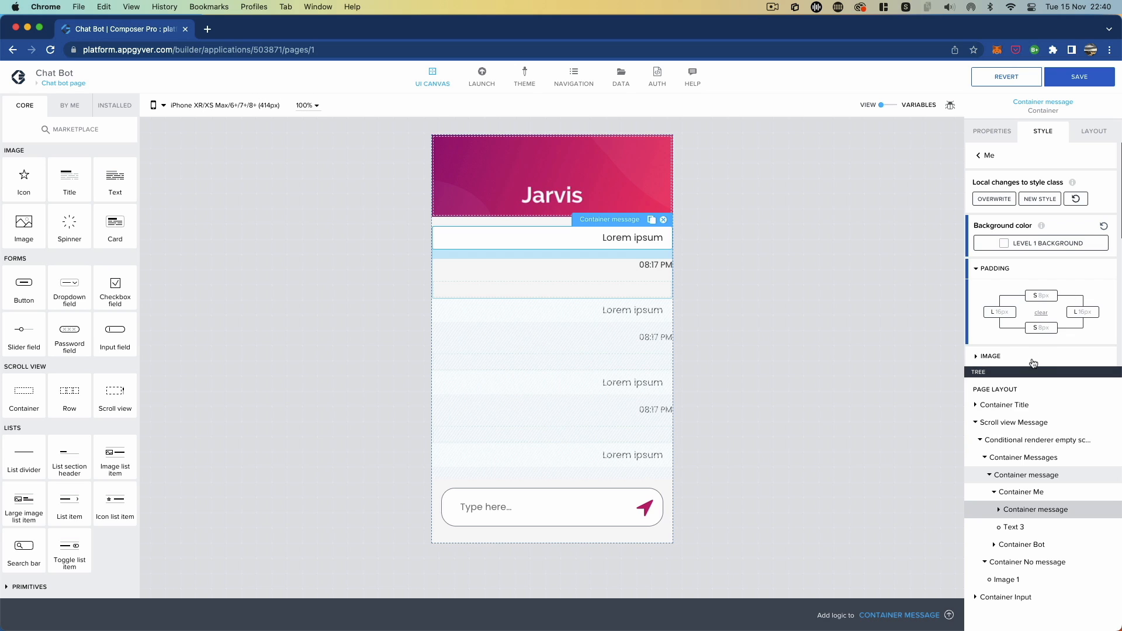
- Enable the message container's shadow and set the shadow size to Medium
{"action": "left_click_drag", "start_coordinate": [1037, 368], "coordinate": [1031, 502]}
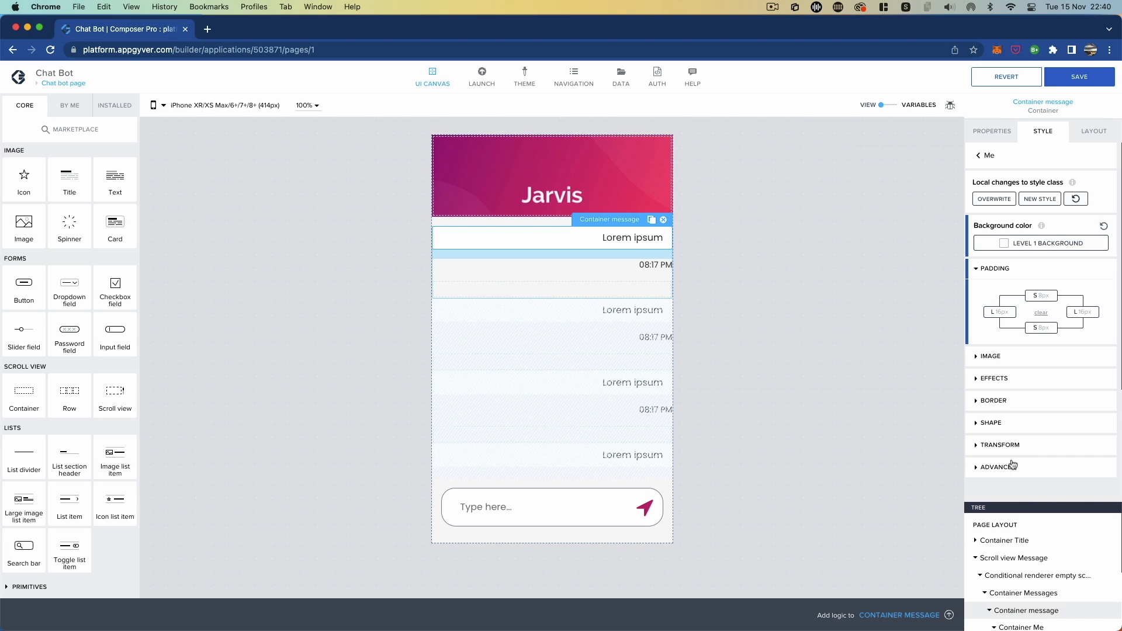
{"action": "left_click", "coordinate": [986, 381]}
{"action": "left_click", "coordinate": [1032, 417]}
{"action": "left_click", "coordinate": [1019, 404]}
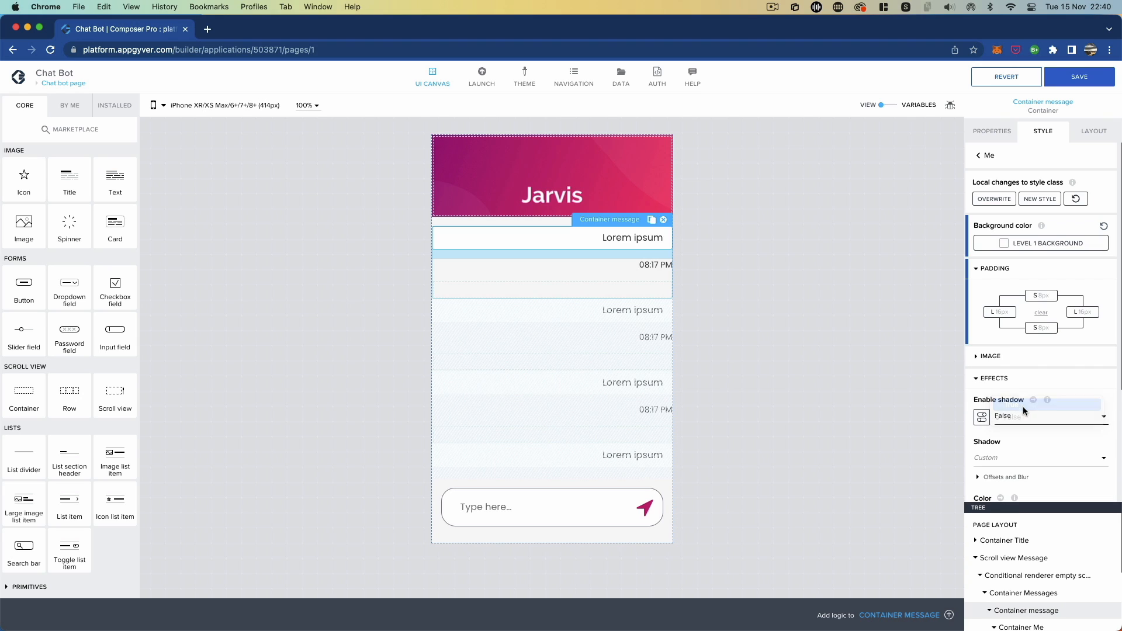
{"action": "scroll", "coordinate": [1024, 415], "scroll_direction": "down", "scroll_amount": 2}
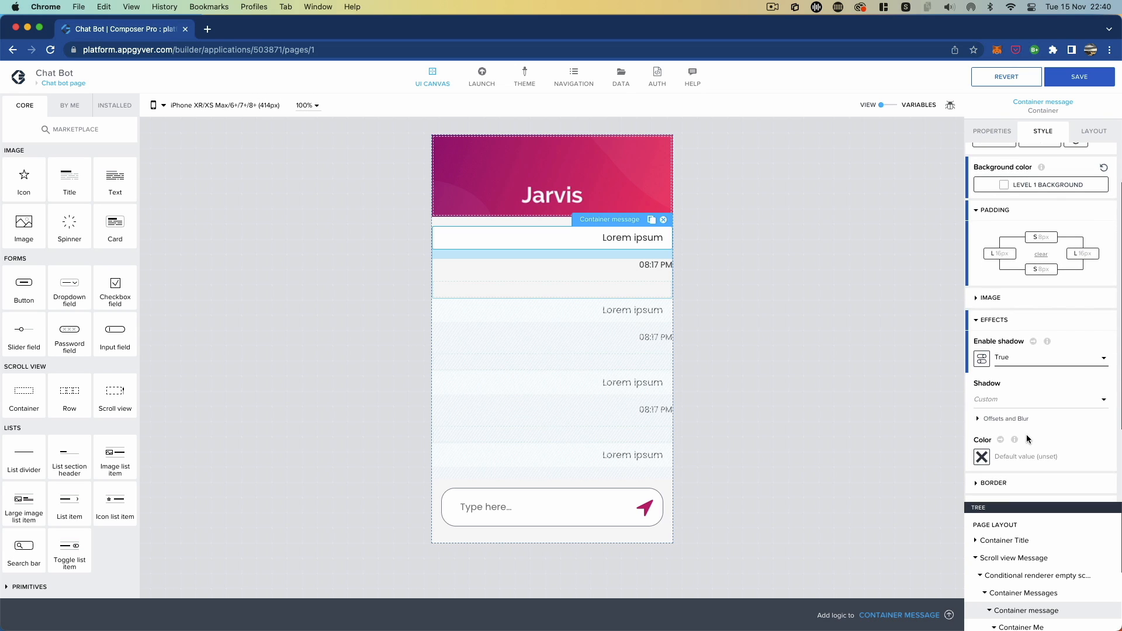
{"action": "scroll", "coordinate": [1026, 433], "scroll_direction": "down", "scroll_amount": 1}
{"action": "left_click", "coordinate": [1004, 387]}
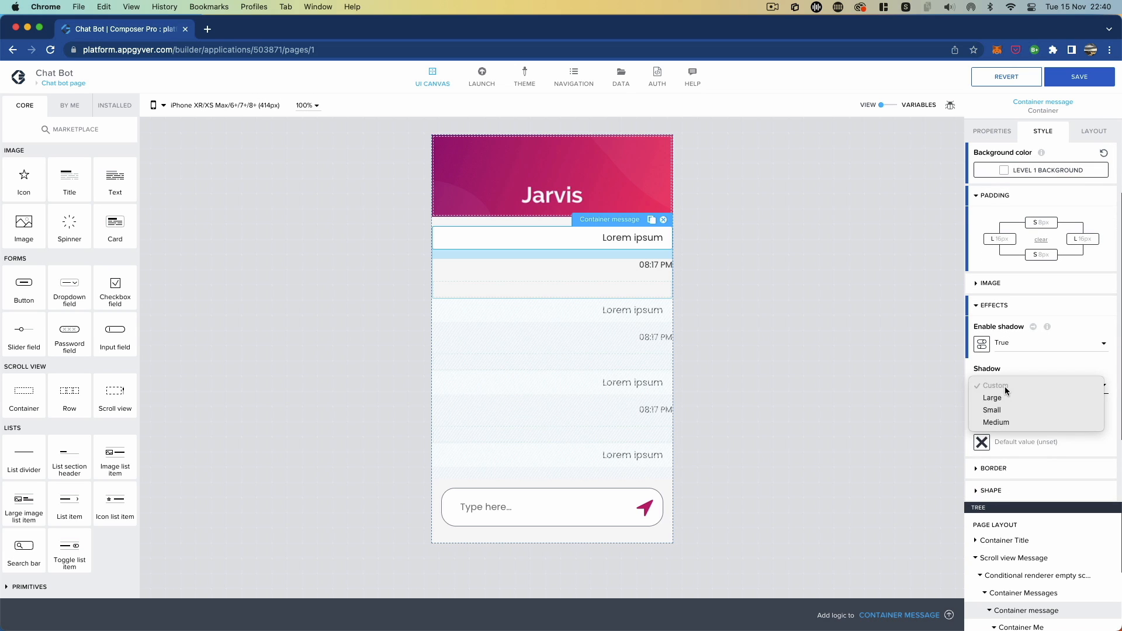
{"action": "left_click", "coordinate": [1008, 422]}
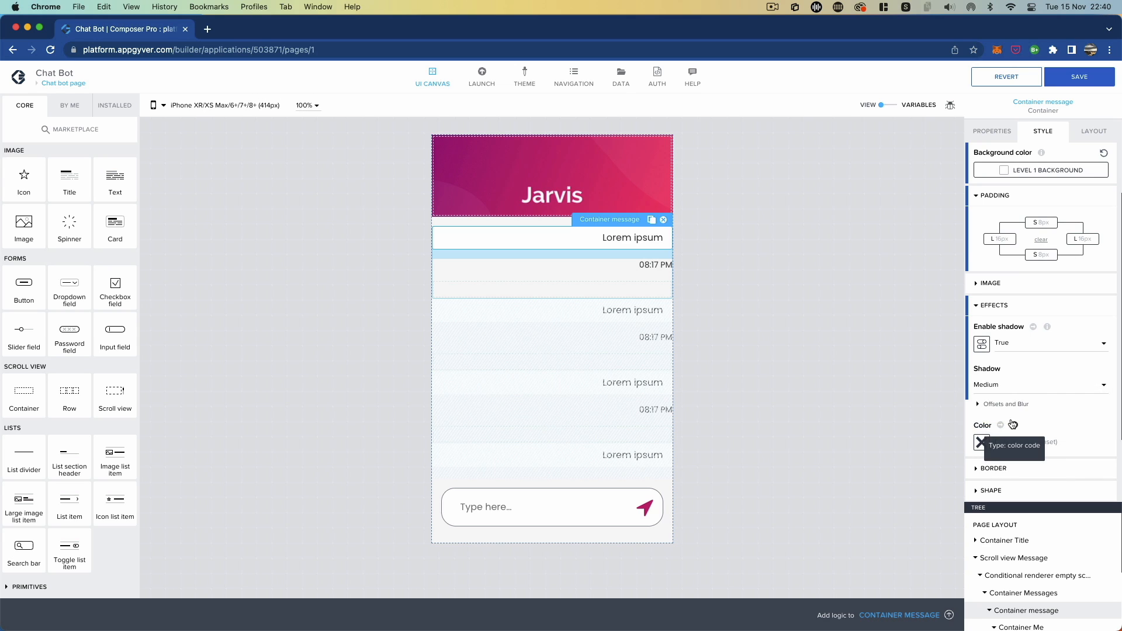
{"action": "scroll", "coordinate": [1035, 423], "scroll_direction": "down", "scroll_amount": 3}
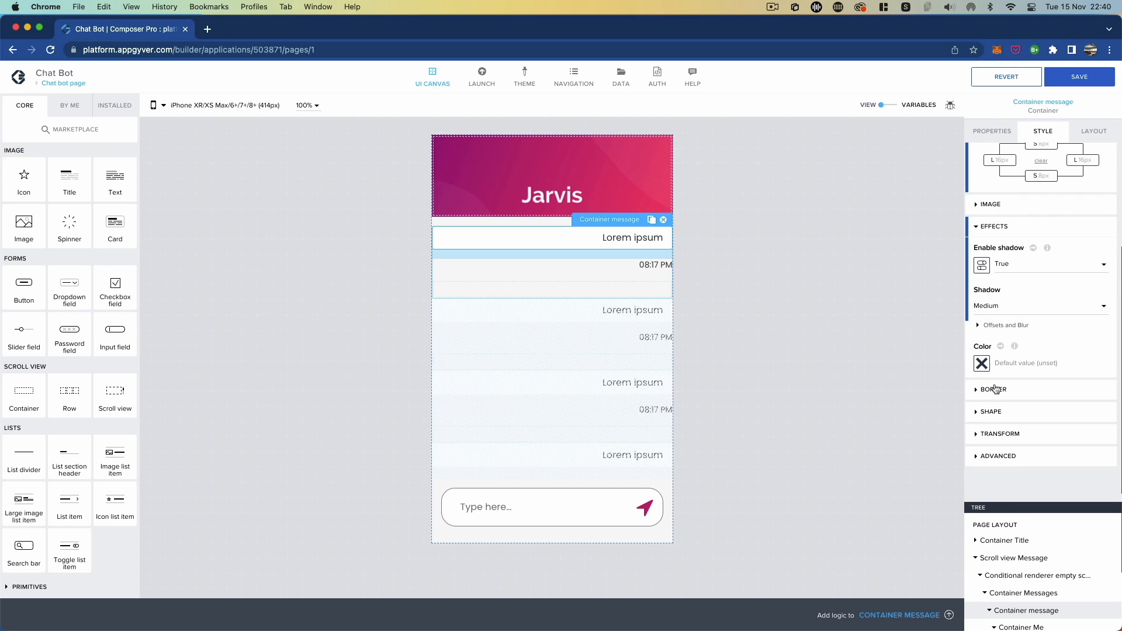
- Set the message container's shadow color to the Neutral theme color
{"action": "left_click", "coordinate": [981, 363]}
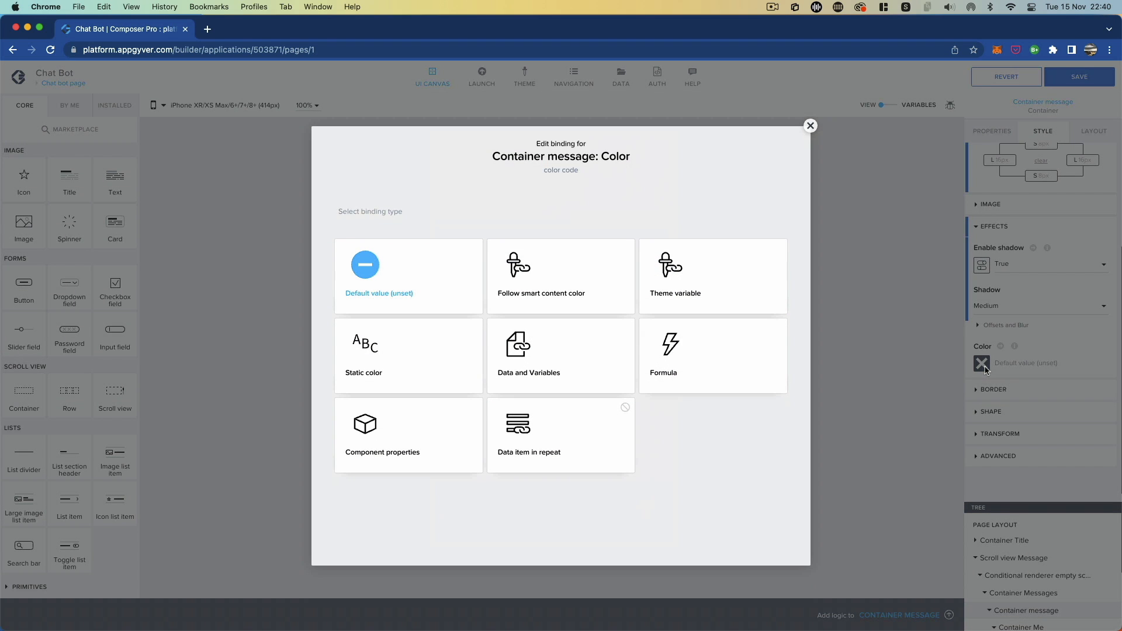
{"action": "left_click", "coordinate": [609, 282]}
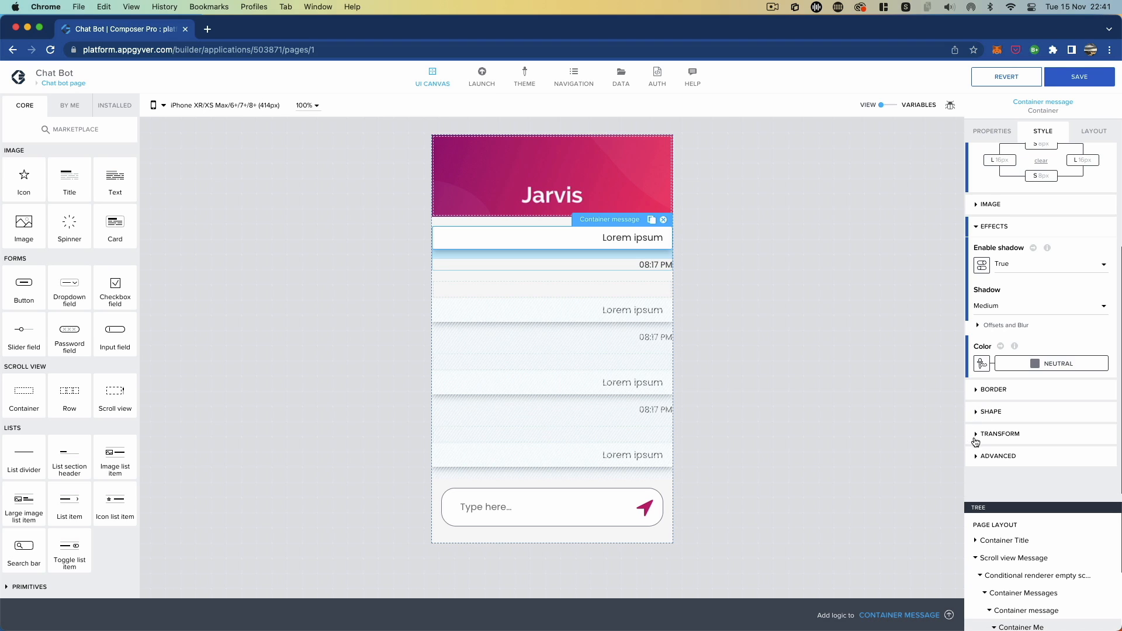
- Set the message container's individual top left and top right corner radii to 25
{"action": "left_click", "coordinate": [975, 414]}
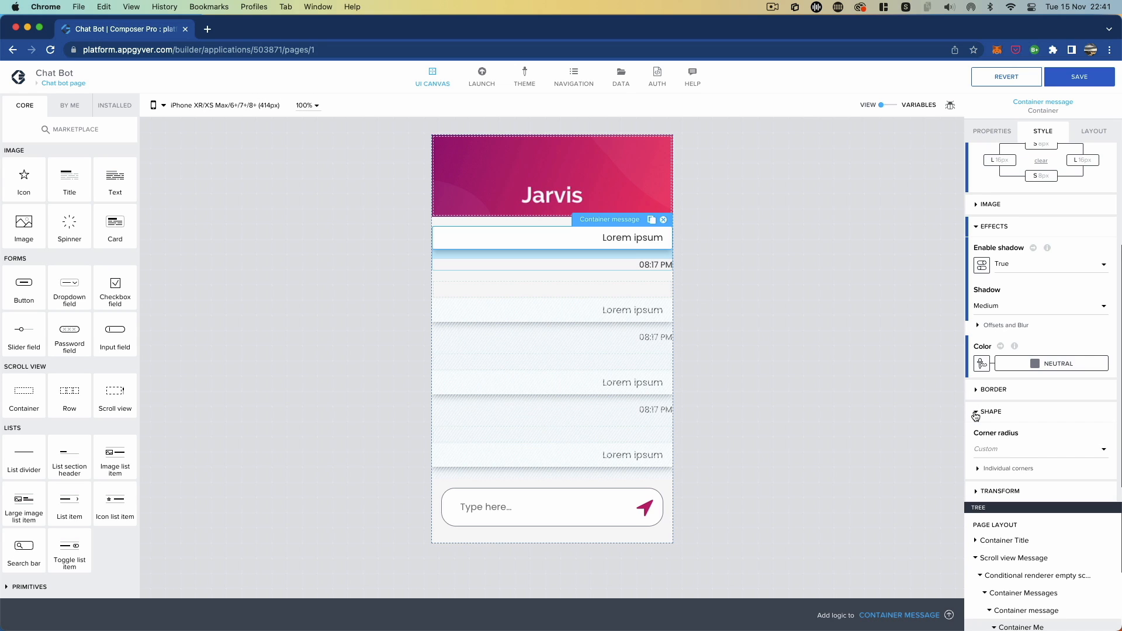
{"action": "left_click", "coordinate": [975, 415]}
{"action": "left_click", "coordinate": [974, 414]}
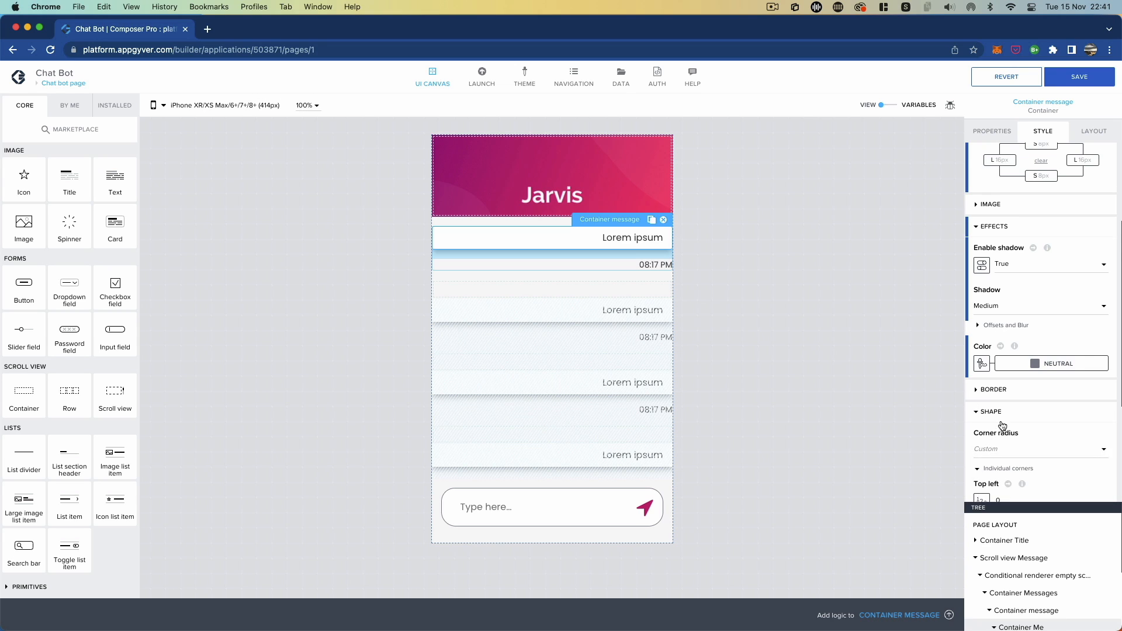
{"action": "scroll", "coordinate": [1005, 422], "scroll_direction": "down", "scroll_amount": 3}
{"action": "left_click", "coordinate": [1005, 318]}
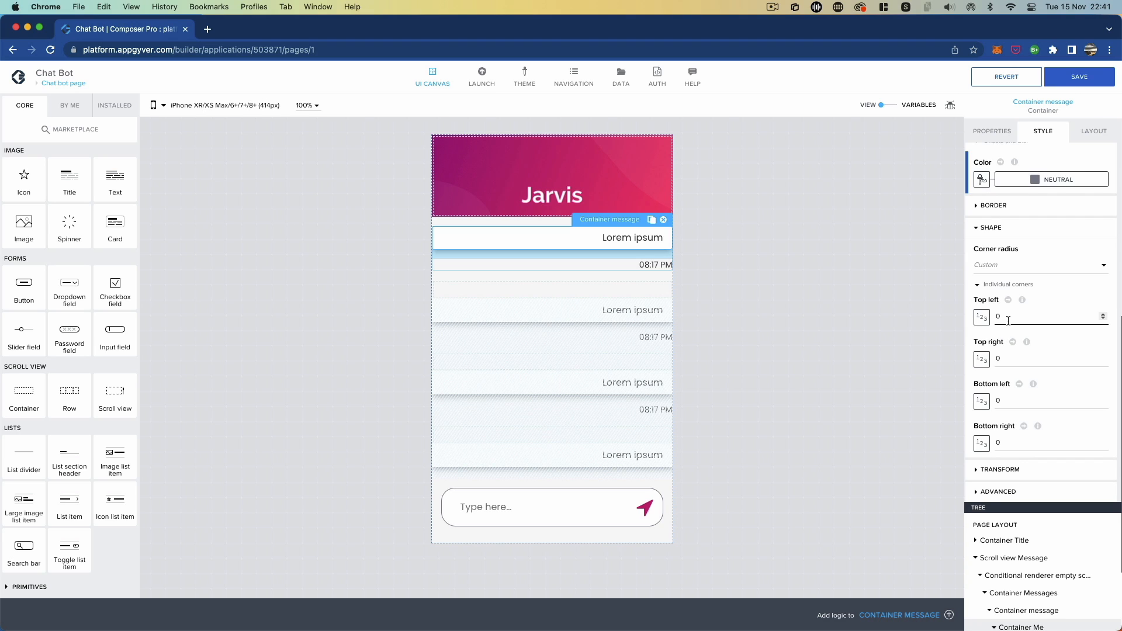
{"action": "key", "text": "BackSpace"}
{"action": "type", "text": "25"}
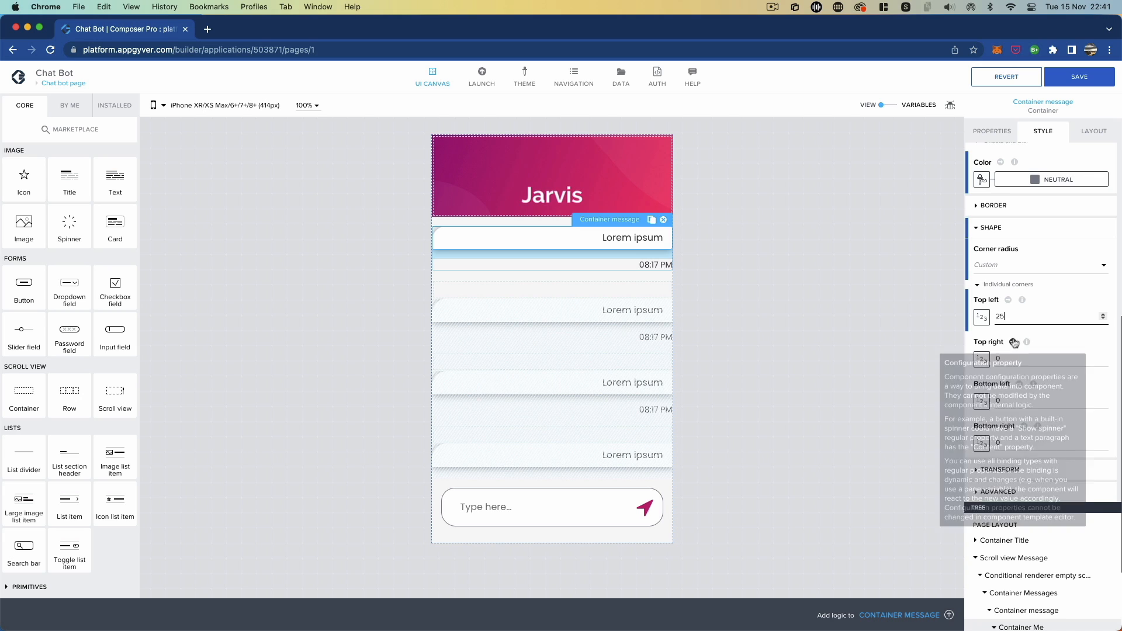
{"action": "left_click", "coordinate": [1005, 359]}
{"action": "key", "text": "BackSpace"}
{"action": "type", "text": "25"}
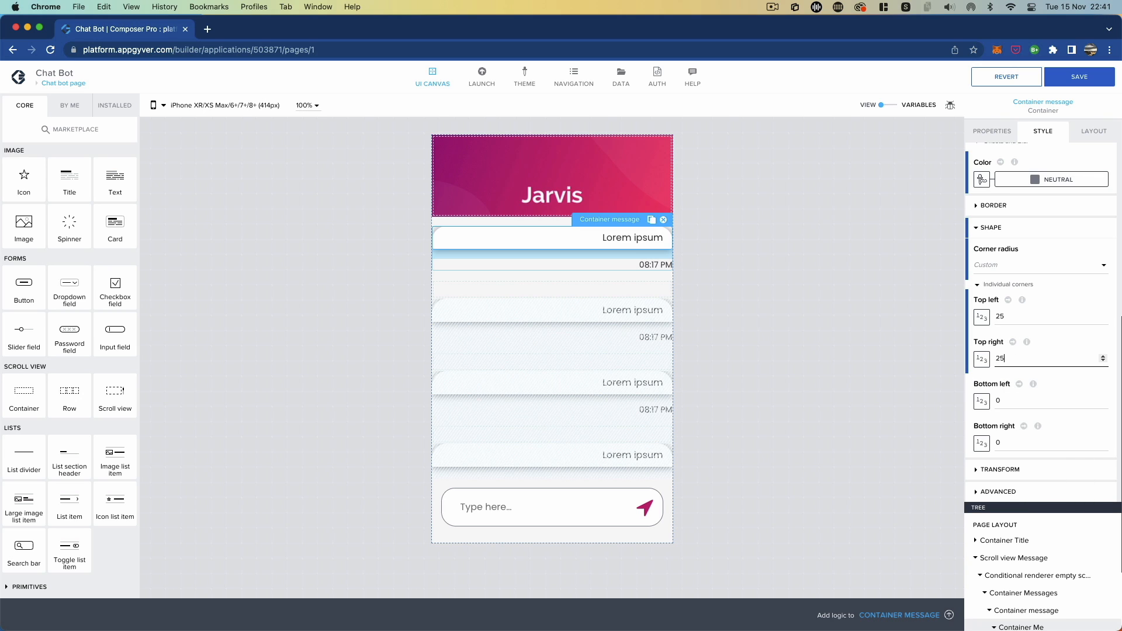
- Set the message container's bottom left corner radius to 25
{"action": "left_click", "coordinate": [1008, 401]}
{"action": "key", "text": "BackSpace"}
{"action": "type", "text": "2"}
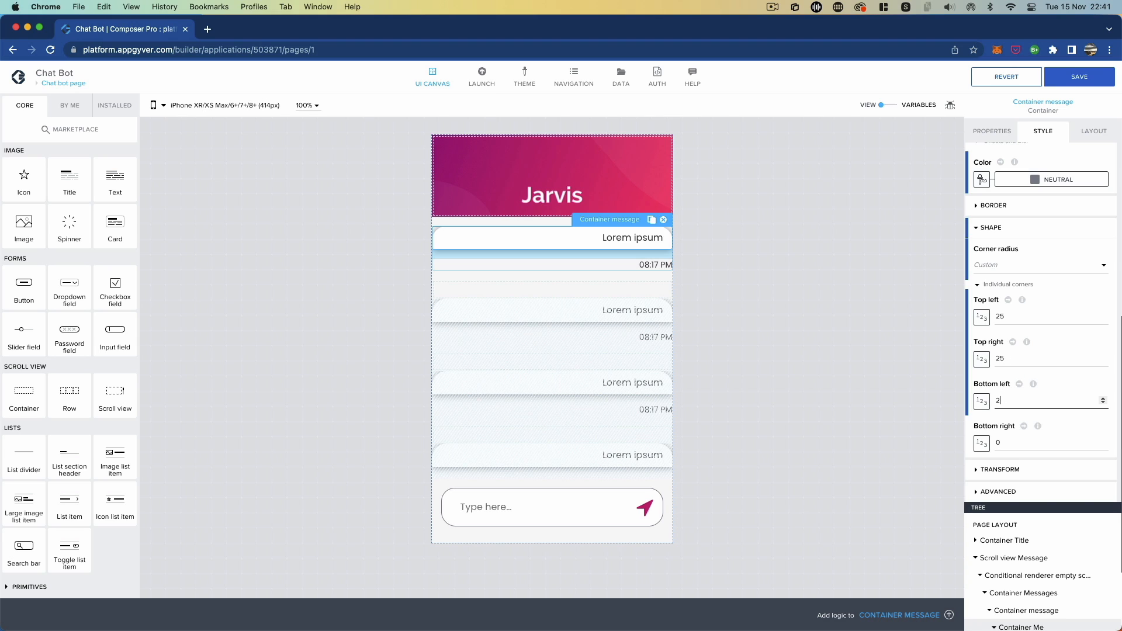
{"action": "type", "text": "5"}
{"action": "left_click", "coordinate": [1006, 444]}
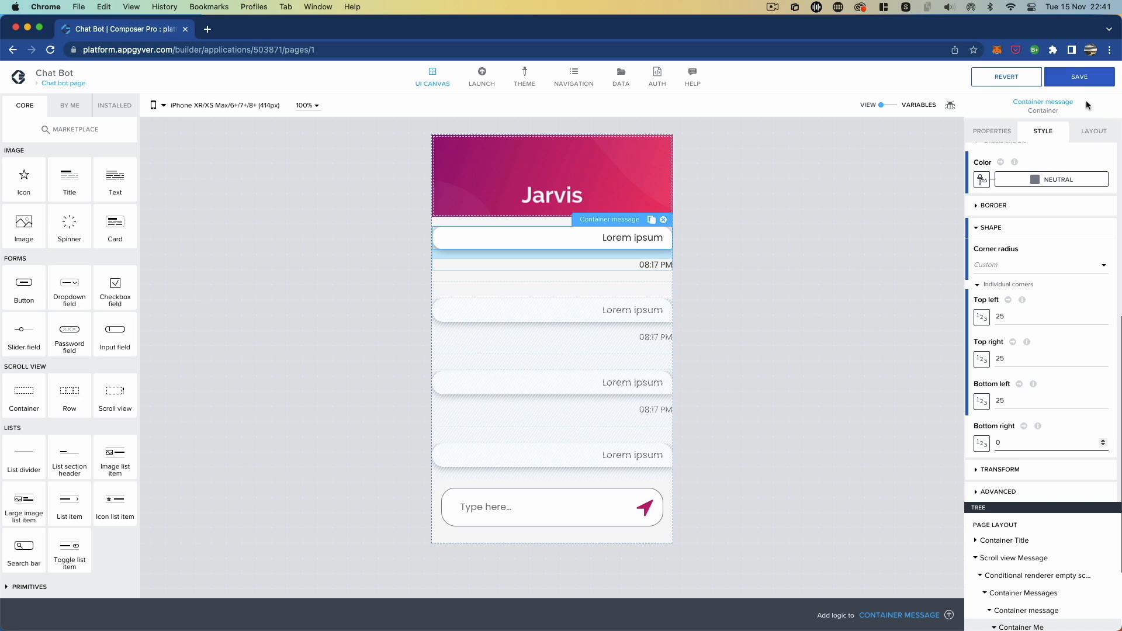
- Overwrite the Me style class with the local style changes and save the app
{"action": "scroll", "coordinate": [1005, 184], "scroll_direction": "up", "scroll_amount": 5}
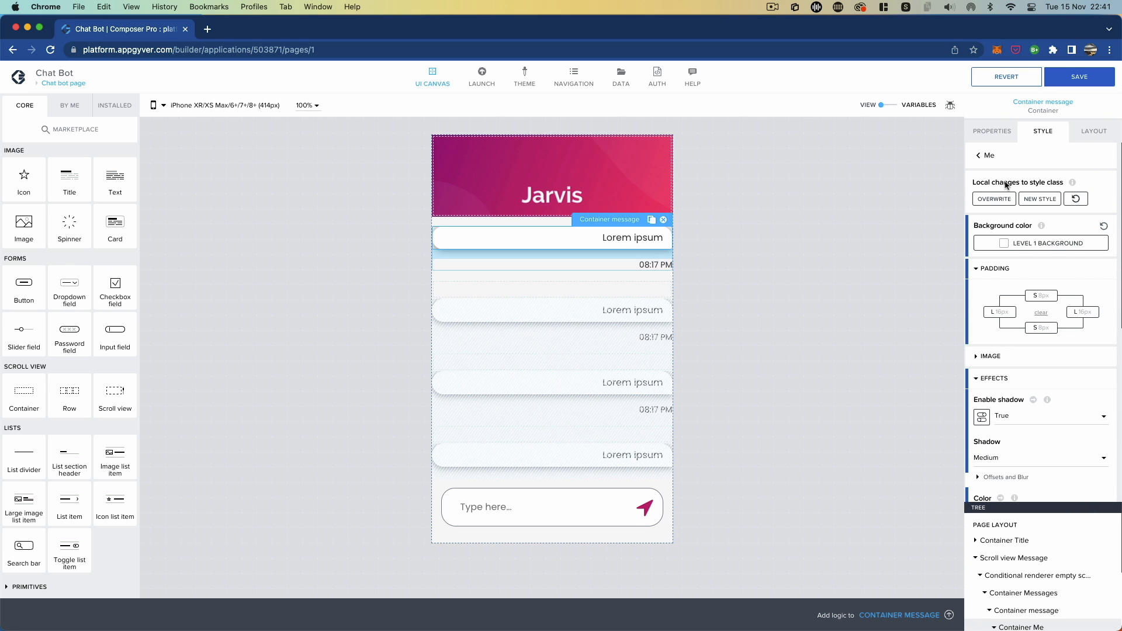
{"action": "left_click", "coordinate": [993, 199]}
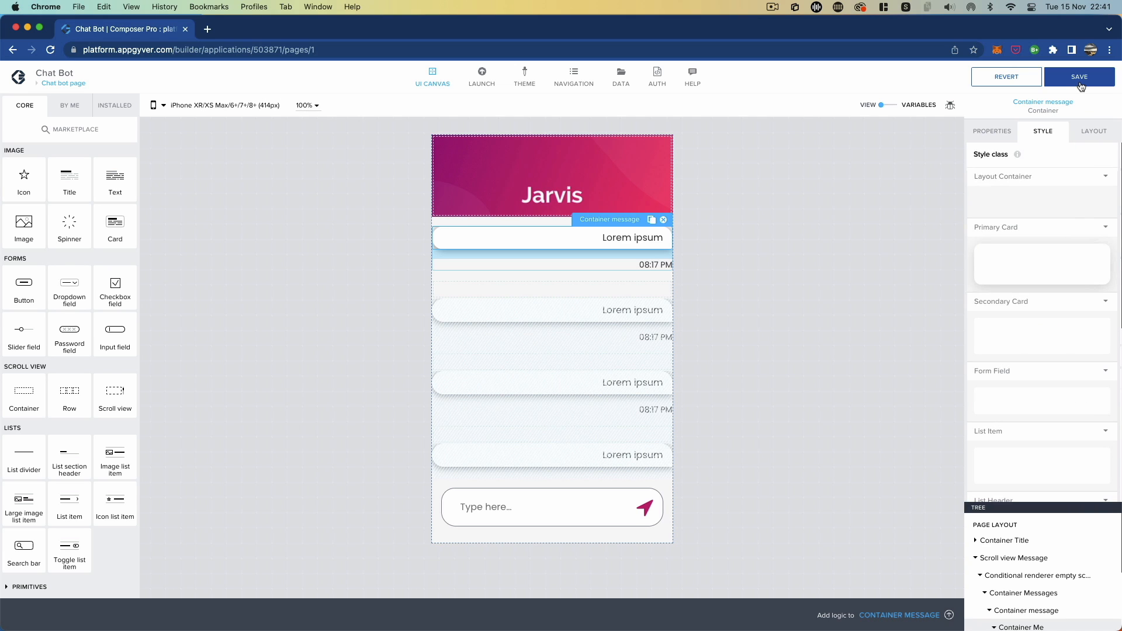
{"action": "left_click", "coordinate": [1079, 80]}
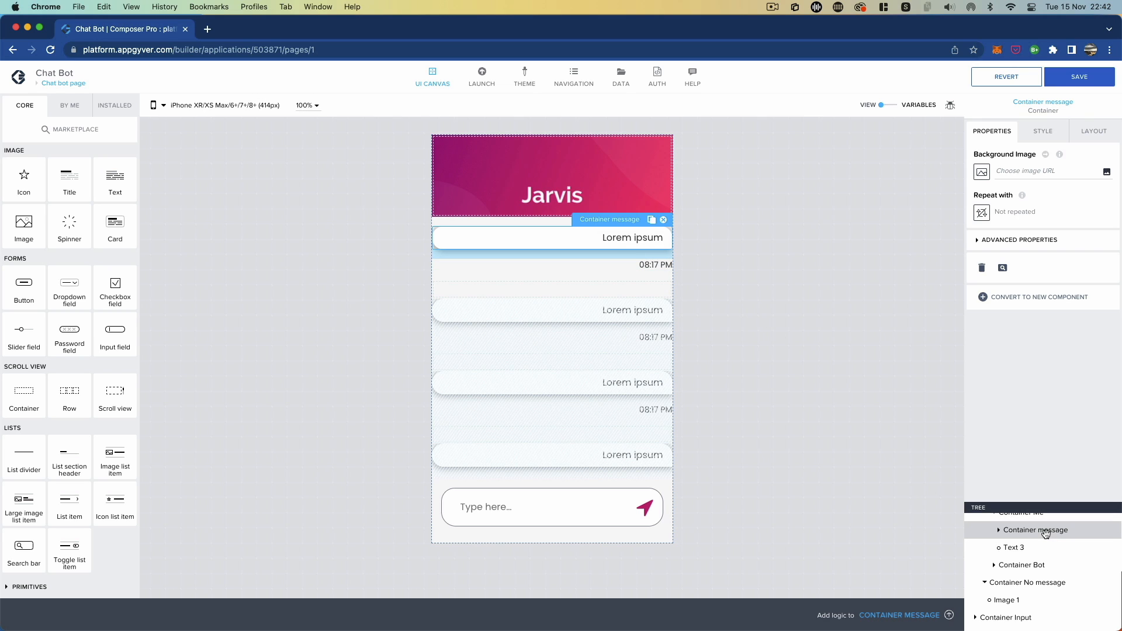
- Set the width of the Container message inside Container Me to Fit content
{"action": "left_click", "coordinate": [1092, 131]}
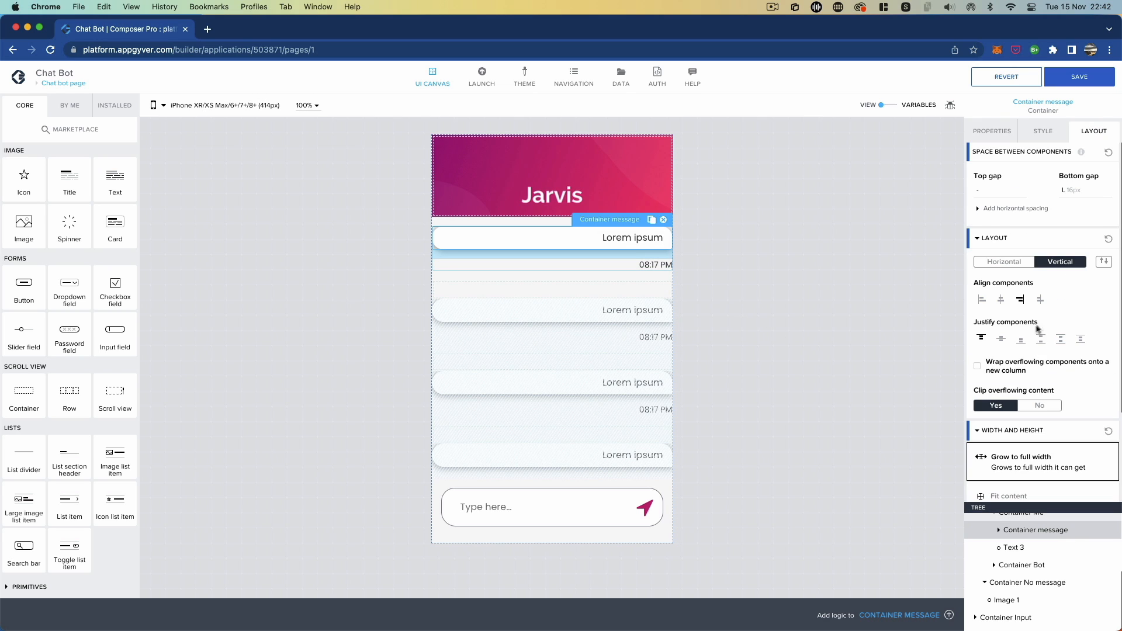
{"action": "scroll", "coordinate": [1037, 351], "scroll_direction": "down", "scroll_amount": 4}
{"action": "left_click", "coordinate": [1021, 374]}
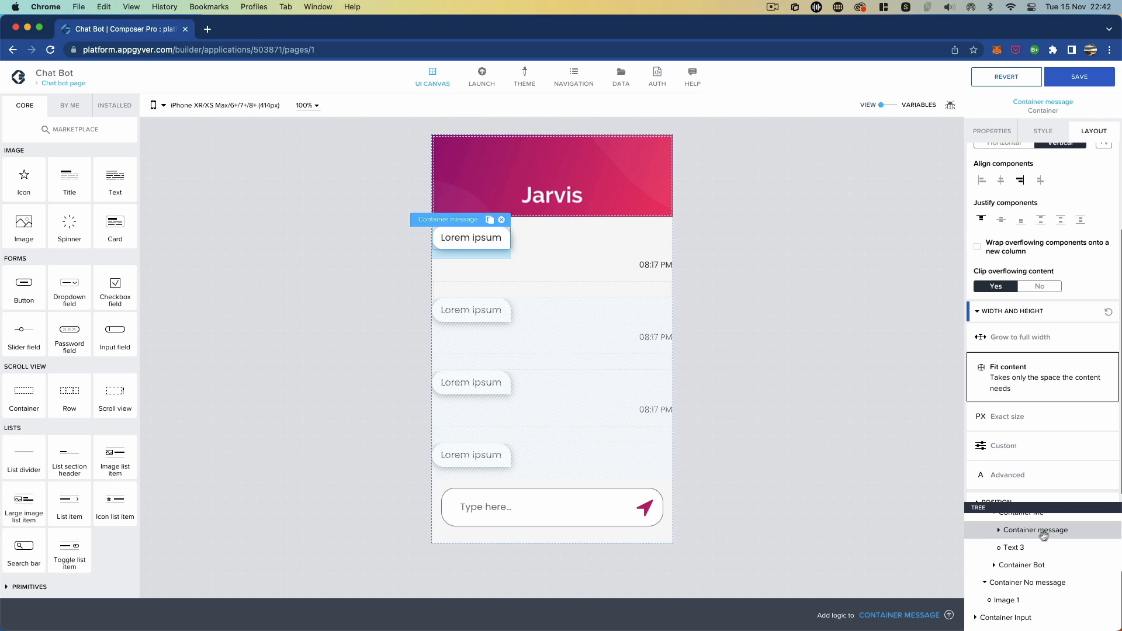
- Align the components inside Container Me to the right
{"action": "left_click_drag", "start_coordinate": [1050, 507], "coordinate": [1050, 455]}
{"action": "left_click", "coordinate": [1039, 511]}
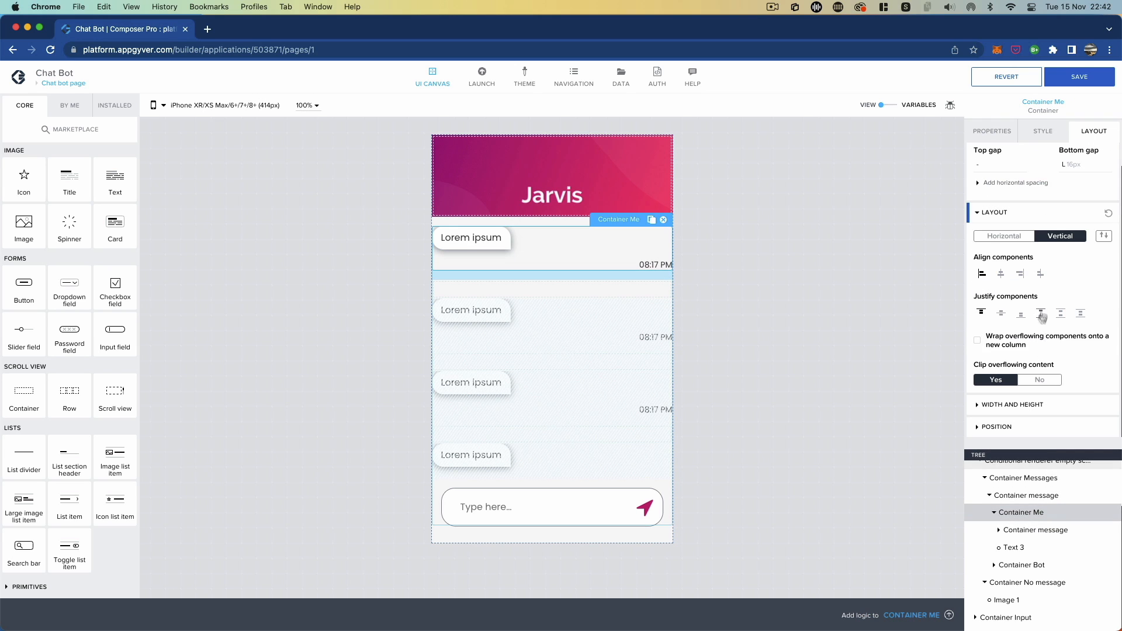
{"action": "left_click", "coordinate": [1019, 274]}
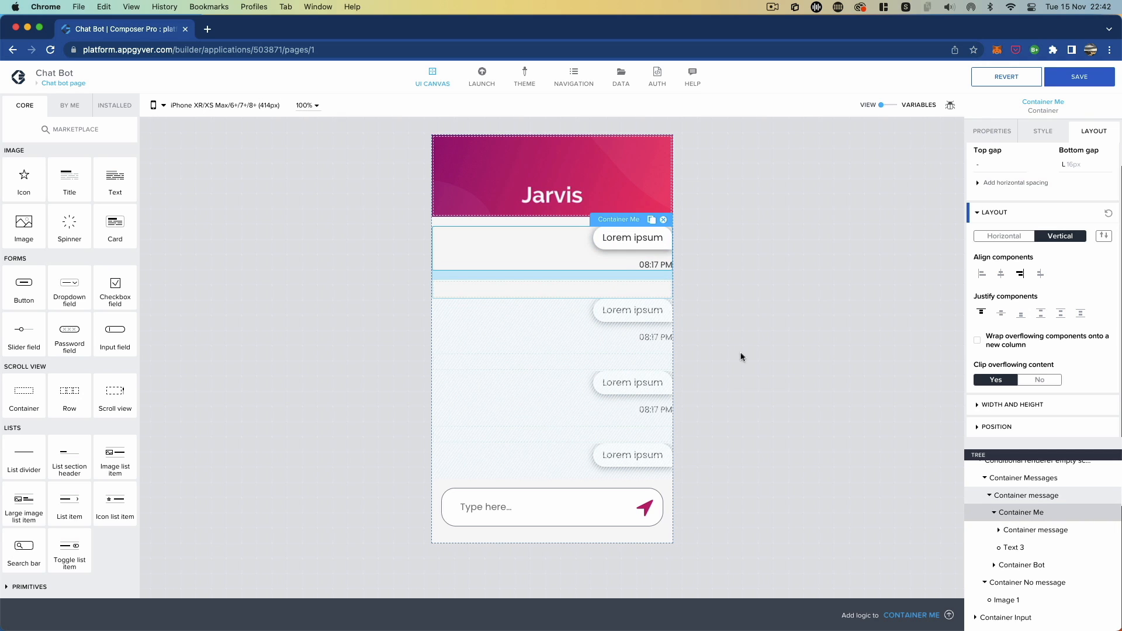
- Add horizontal spacing to Container Me, with right and left spacing both set to S (8px)
{"action": "left_click", "coordinate": [978, 185]}
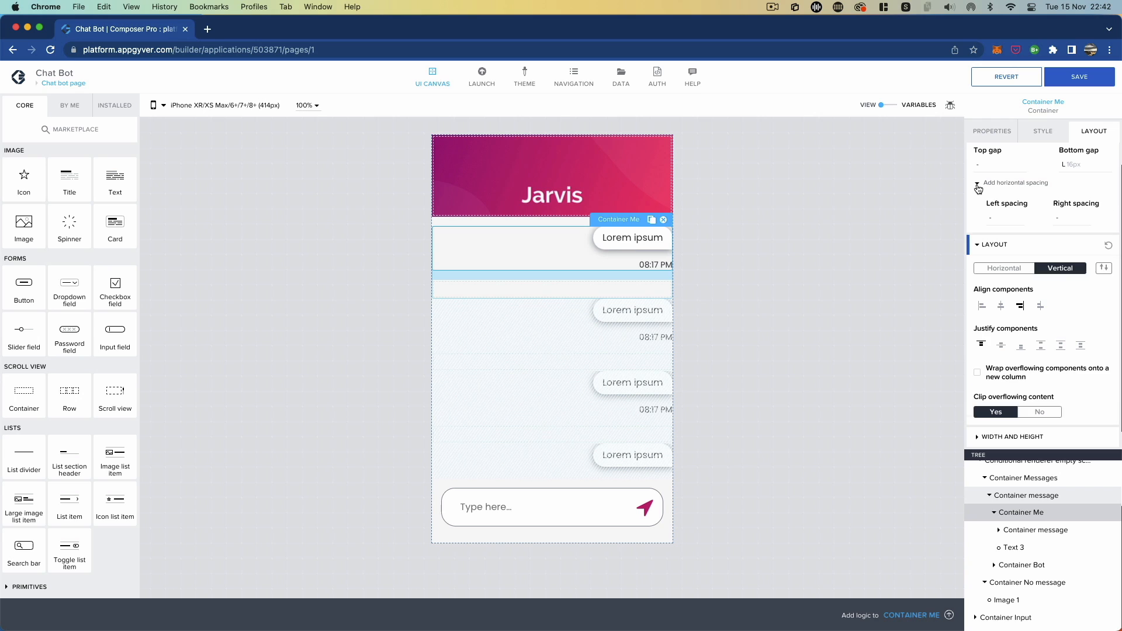
{"action": "left_click", "coordinate": [1069, 221]}
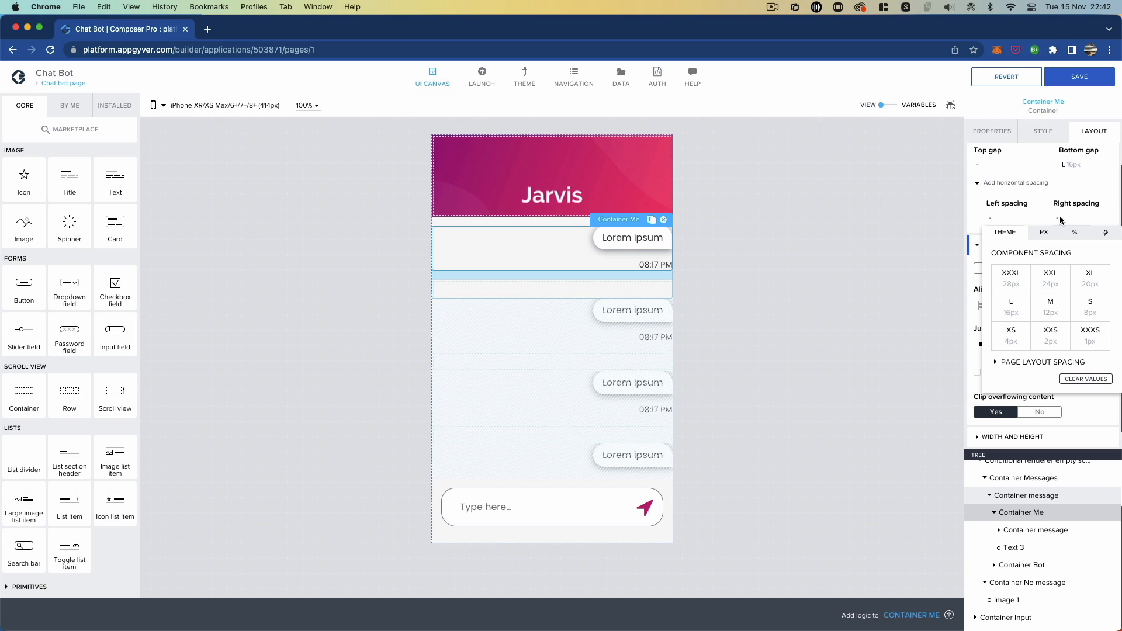
{"action": "left_click", "coordinate": [1086, 314]}
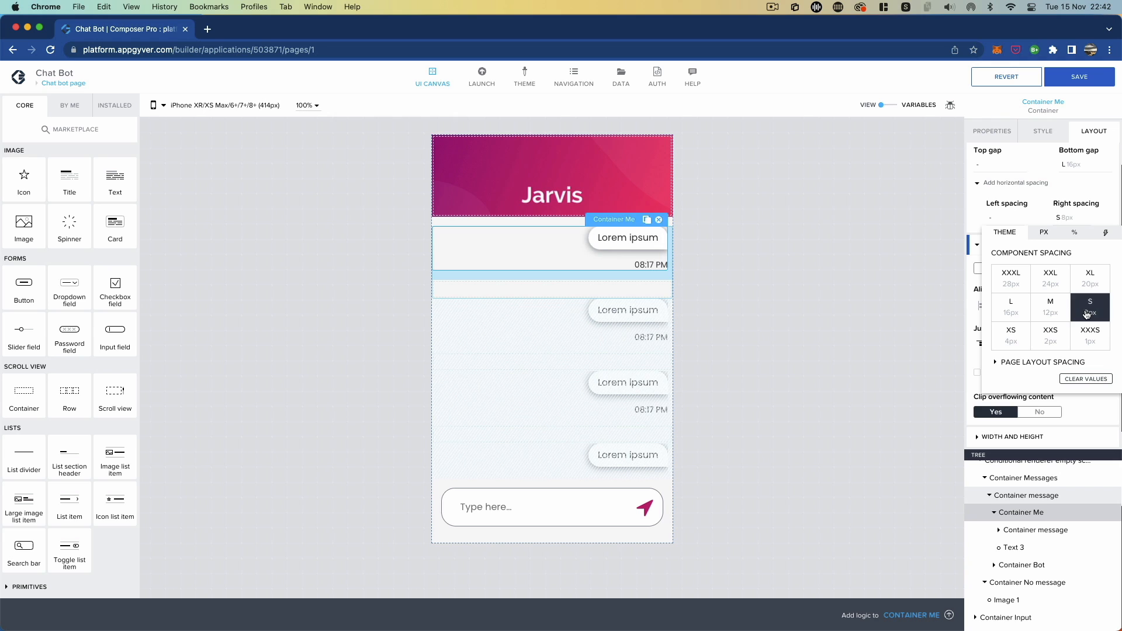
{"action": "left_click", "coordinate": [881, 299]}
{"action": "left_click", "coordinate": [997, 220]}
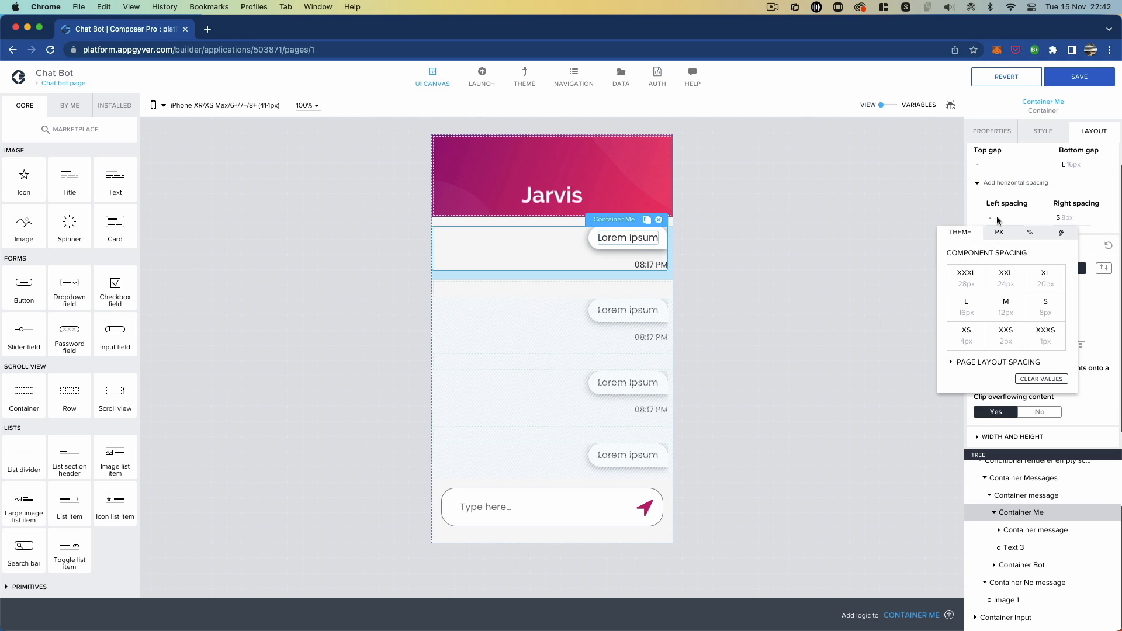
{"action": "left_click", "coordinate": [1044, 314]}
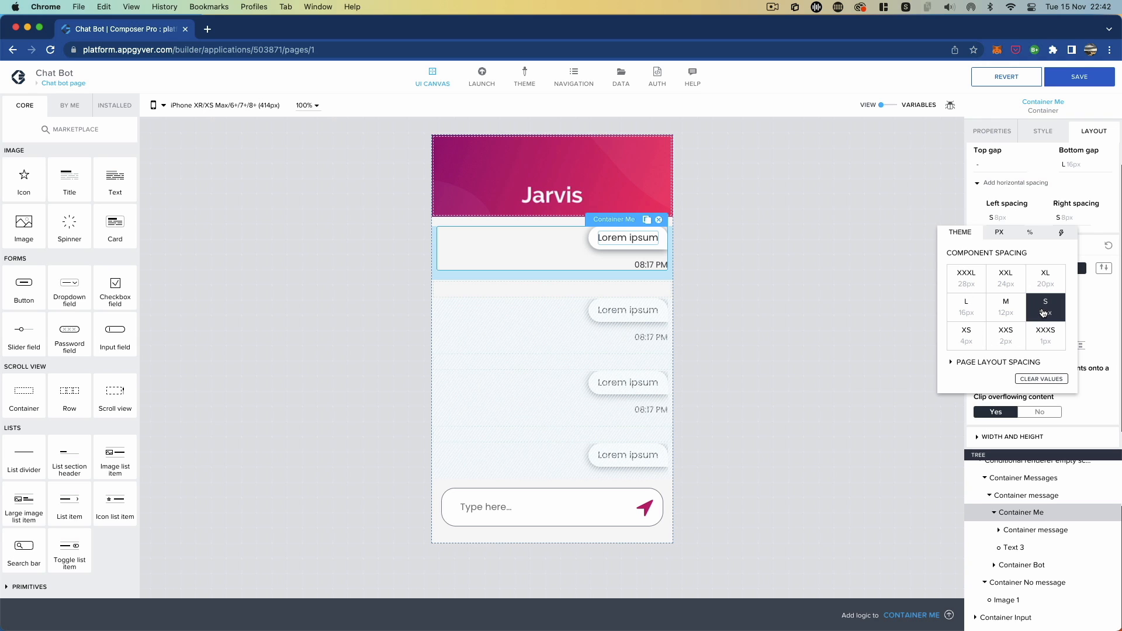
{"action": "left_click", "coordinate": [822, 294]}
- Set the bottom gap of the Container message inside Container Me to XS (4px)
{"action": "left_click", "coordinate": [1017, 530]}
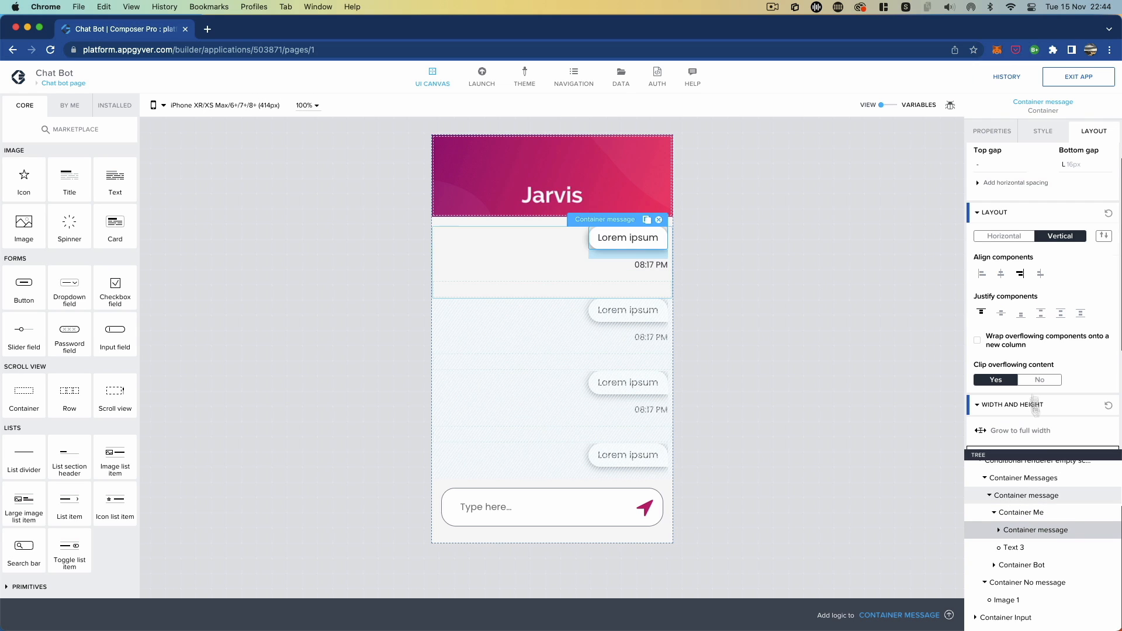
{"action": "left_click", "coordinate": [1072, 166]}
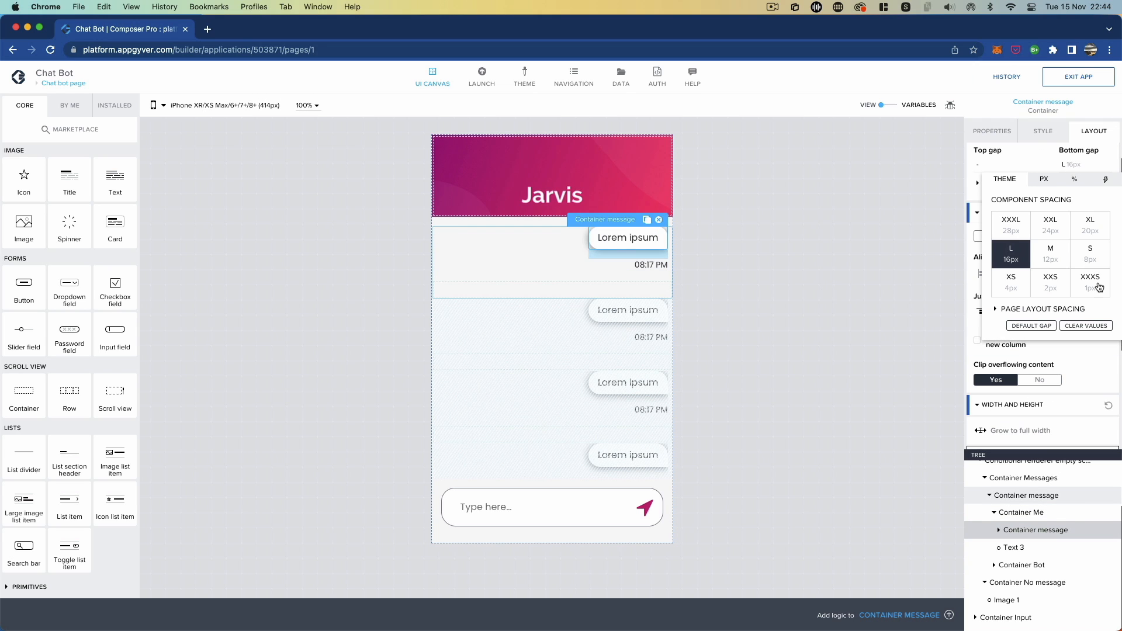
{"action": "left_click", "coordinate": [995, 276]}
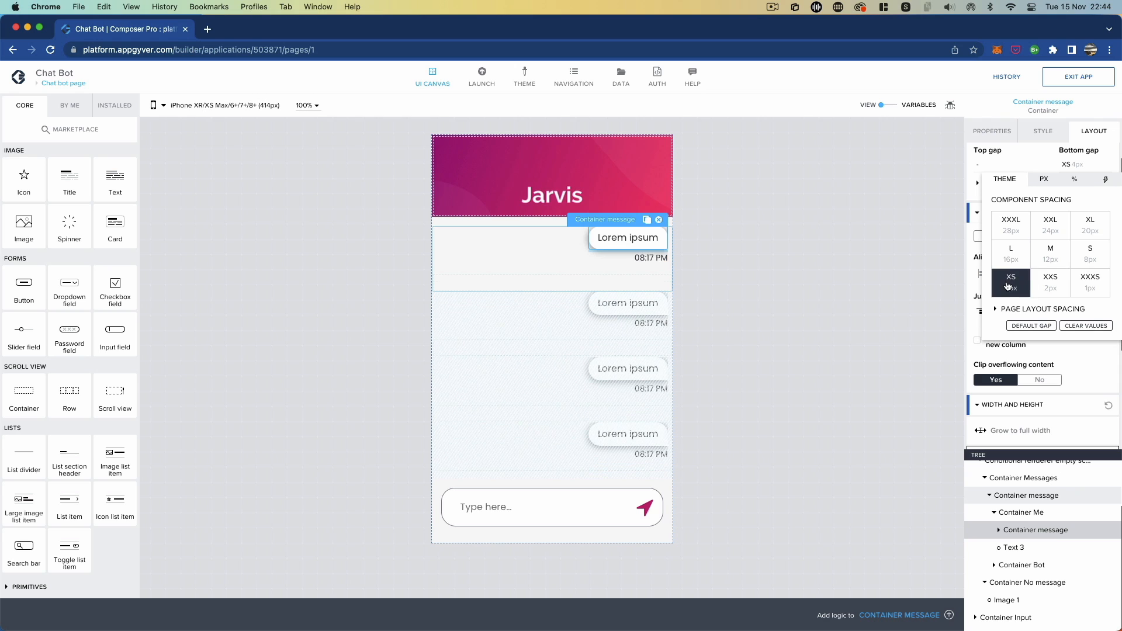
{"action": "left_click", "coordinate": [765, 266]}
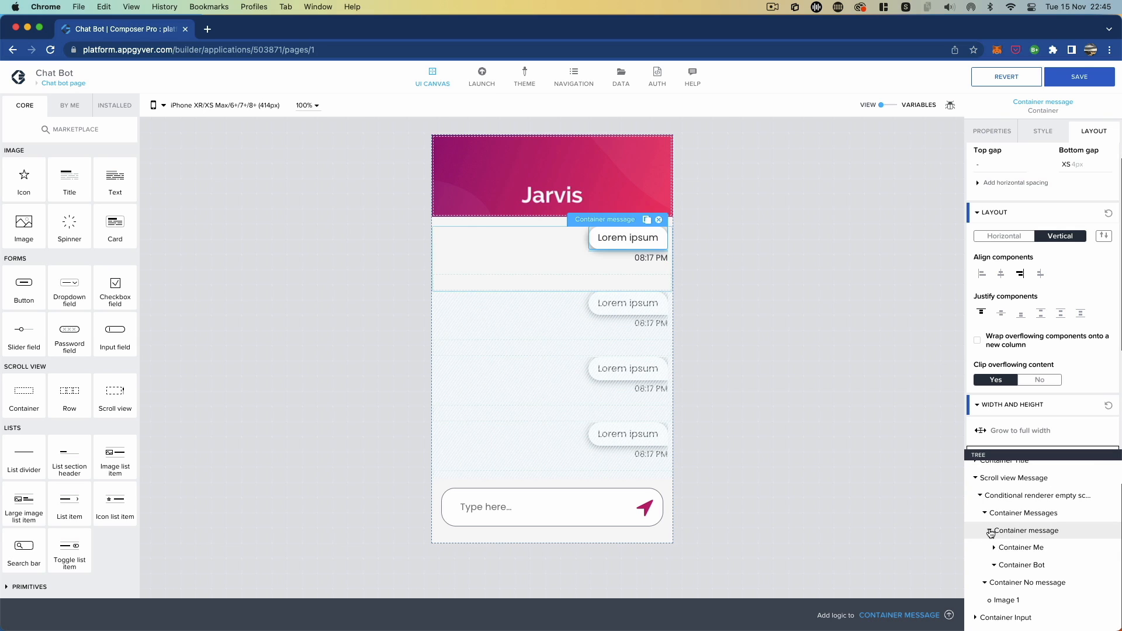
- Add a container inside Container Bot and rename it Container Message
{"action": "left_click", "coordinate": [1018, 566]}
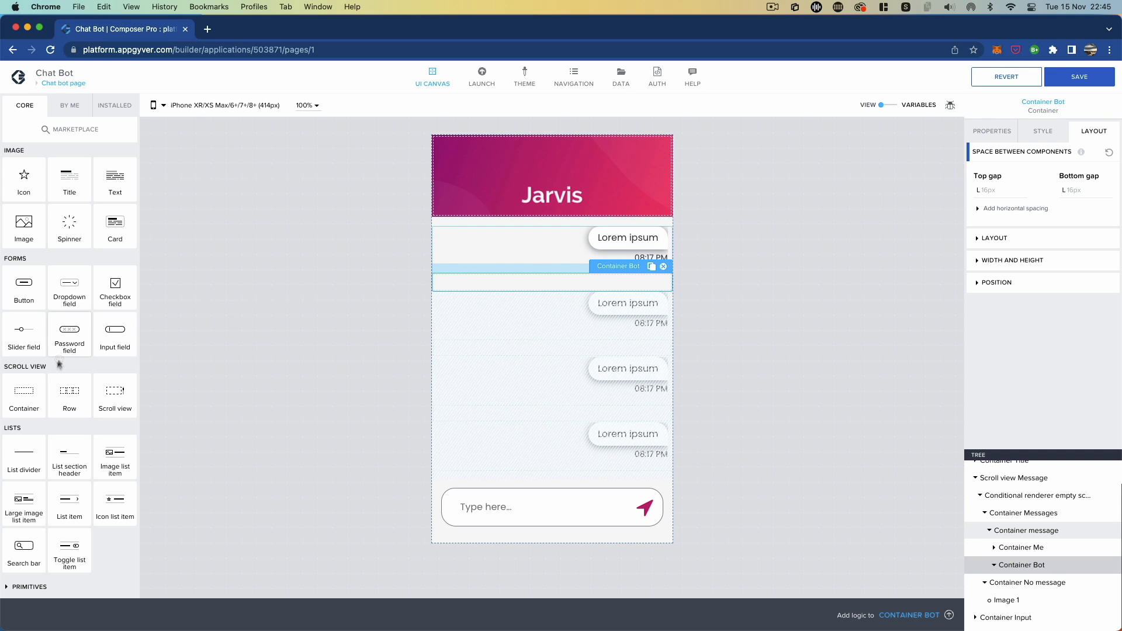
{"action": "left_click_drag", "start_coordinate": [24, 392], "coordinate": [1040, 569]}
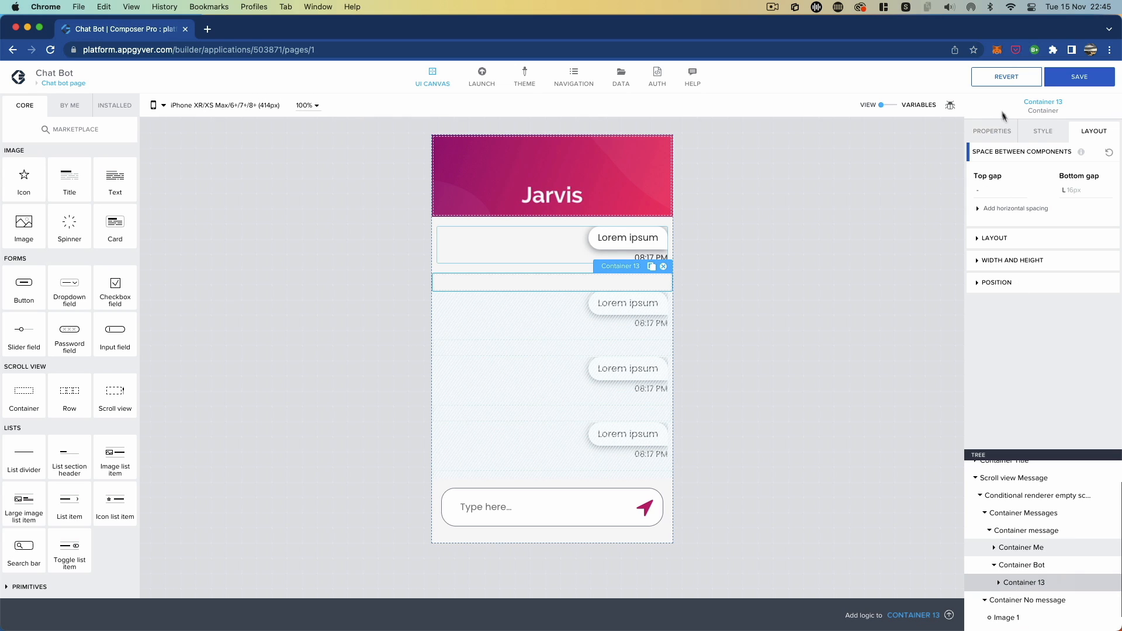
{"action": "left_click", "coordinate": [992, 131]}
{"action": "left_click", "coordinate": [988, 239]}
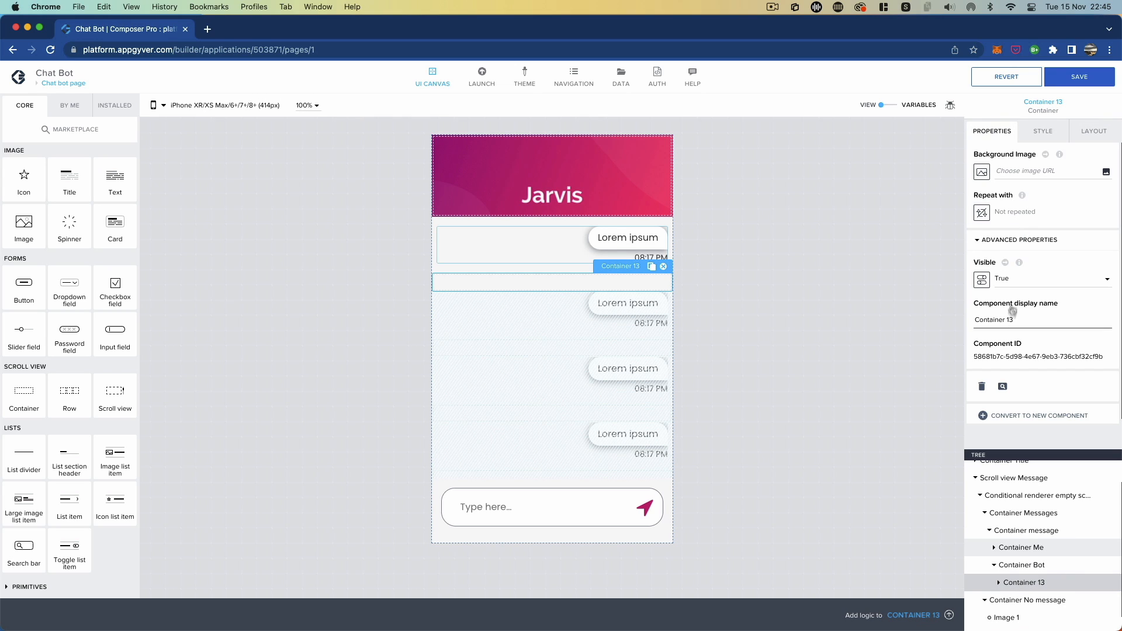
{"action": "left_click", "coordinate": [1017, 315]}
{"action": "key", "text": "BackSpace"}
{"action": "key", "text": "BackSpace"}
{"action": "type", "text": "Message"}
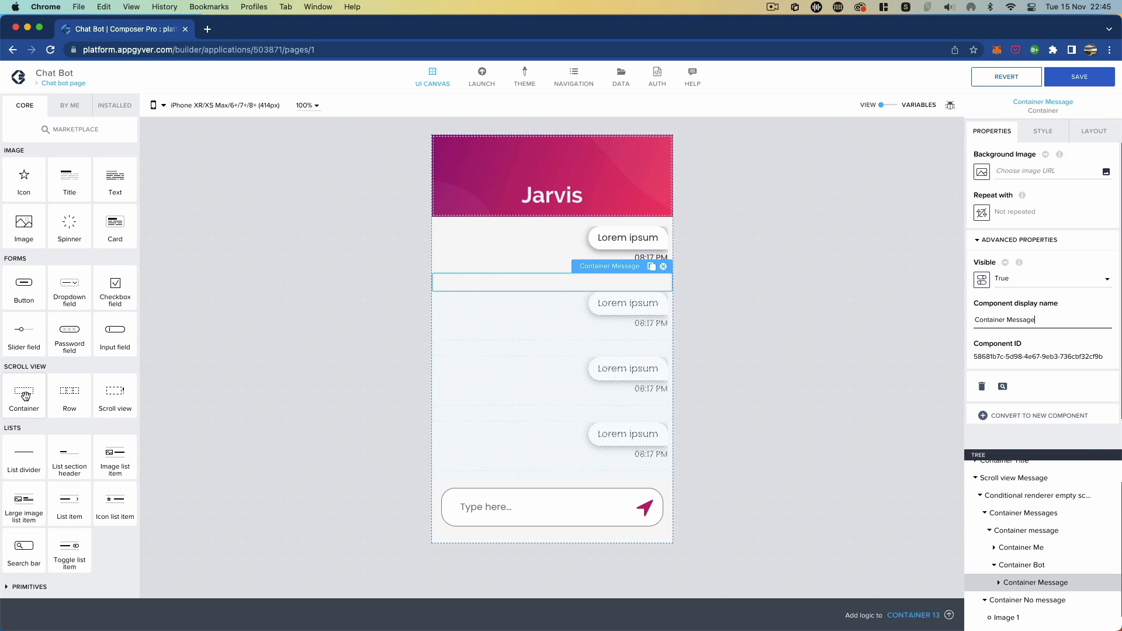
- Add a container inside Container Bot's Container Message and rename it Container Icon
{"action": "left_click_drag", "start_coordinate": [25, 395], "coordinate": [1045, 582]}
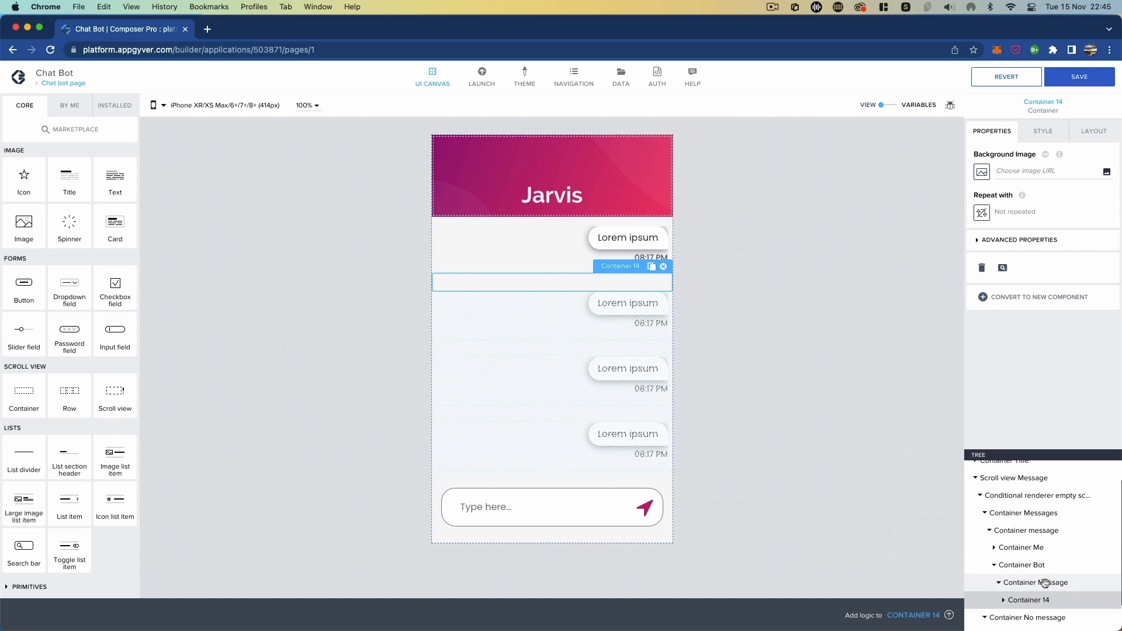
{"action": "left_click", "coordinate": [976, 240]}
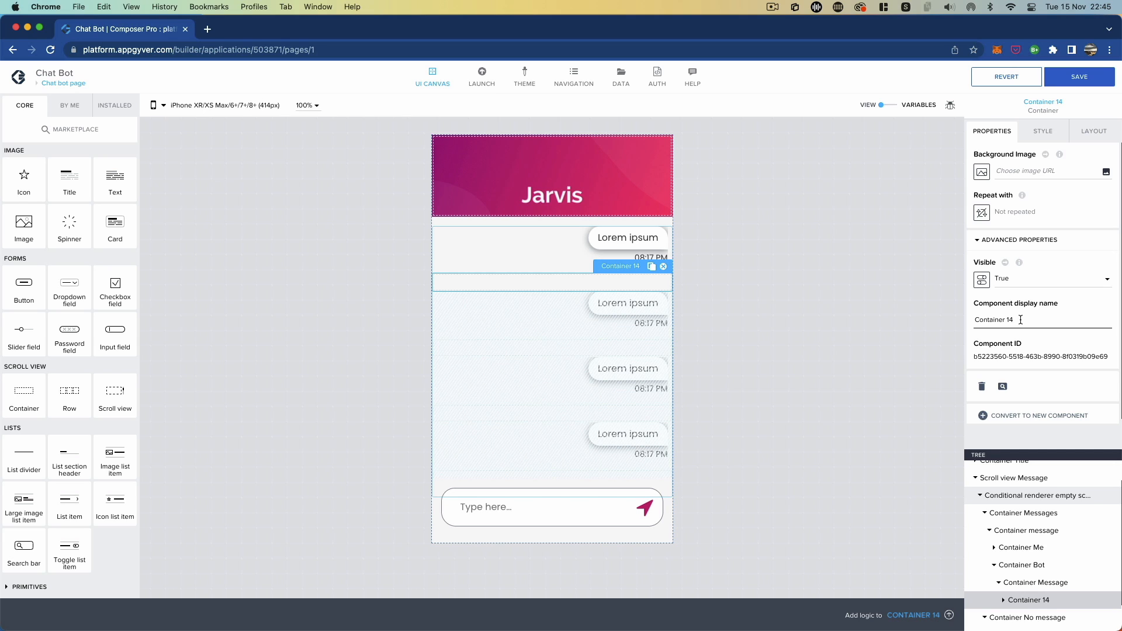
{"action": "key", "text": "BackSpace"}
{"action": "key", "text": "BackSpace"}
{"action": "key", "text": "BackSpace"}
{"action": "type", "text": "Icon"}
- Add a second container inside Container Bot's Container Message and place it after Container Icon
{"action": "left_click", "coordinate": [1032, 581]}
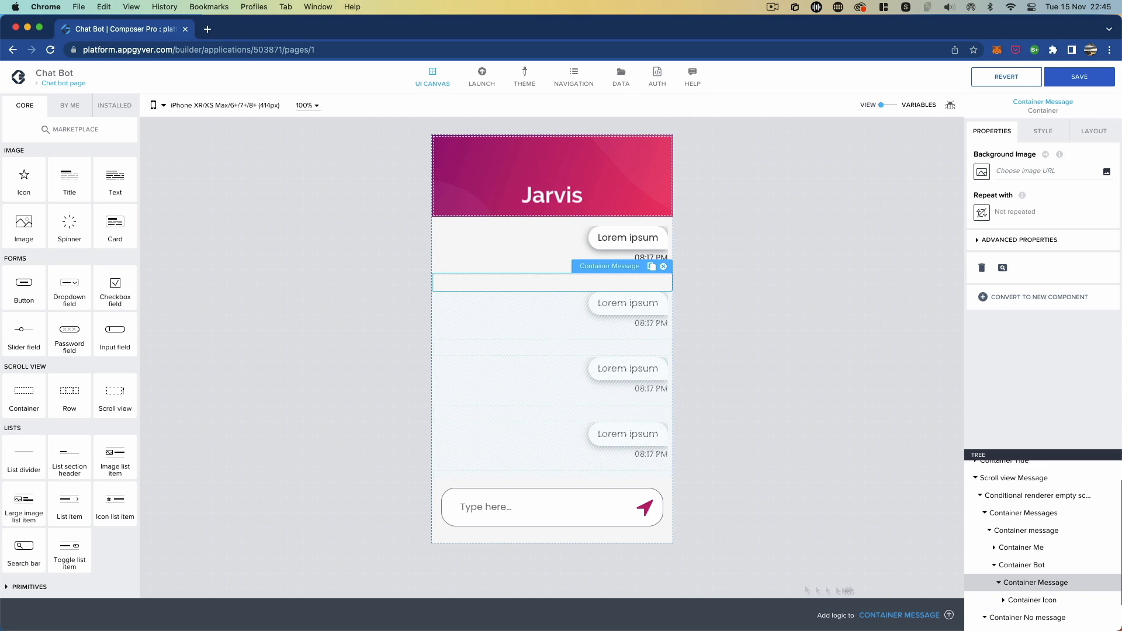
{"action": "left_click_drag", "start_coordinate": [24, 398], "coordinate": [1052, 584]}
{"action": "scroll", "coordinate": [1052, 584], "scroll_direction": "down", "scroll_amount": 2}
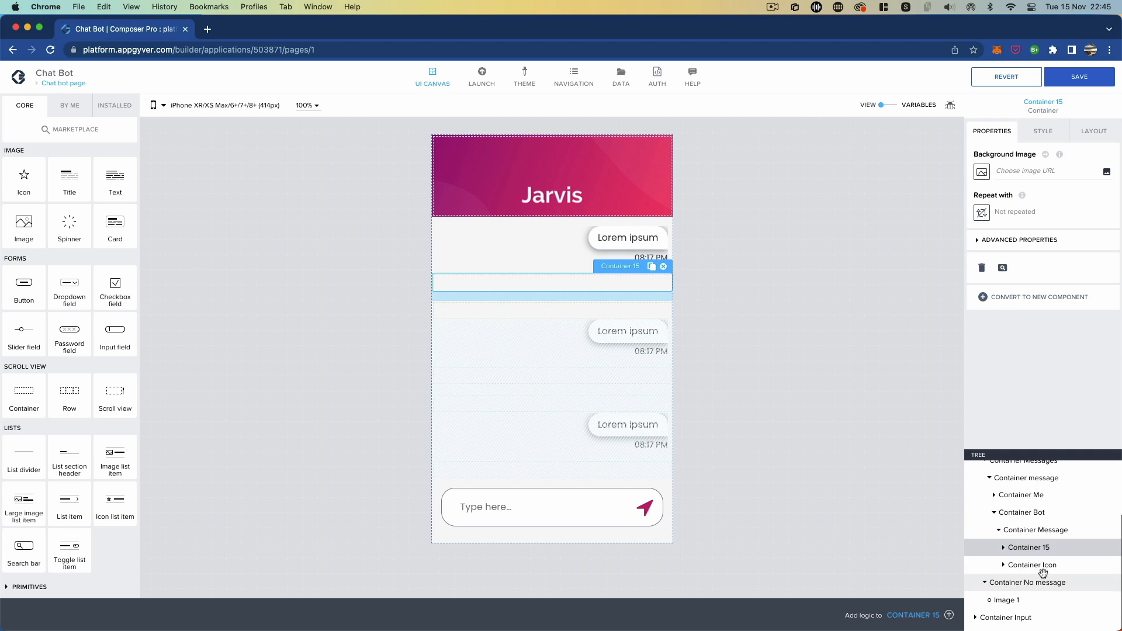
{"action": "left_click", "coordinate": [1031, 564]}
{"action": "left_click_drag", "start_coordinate": [1028, 543], "coordinate": [1026, 566]}
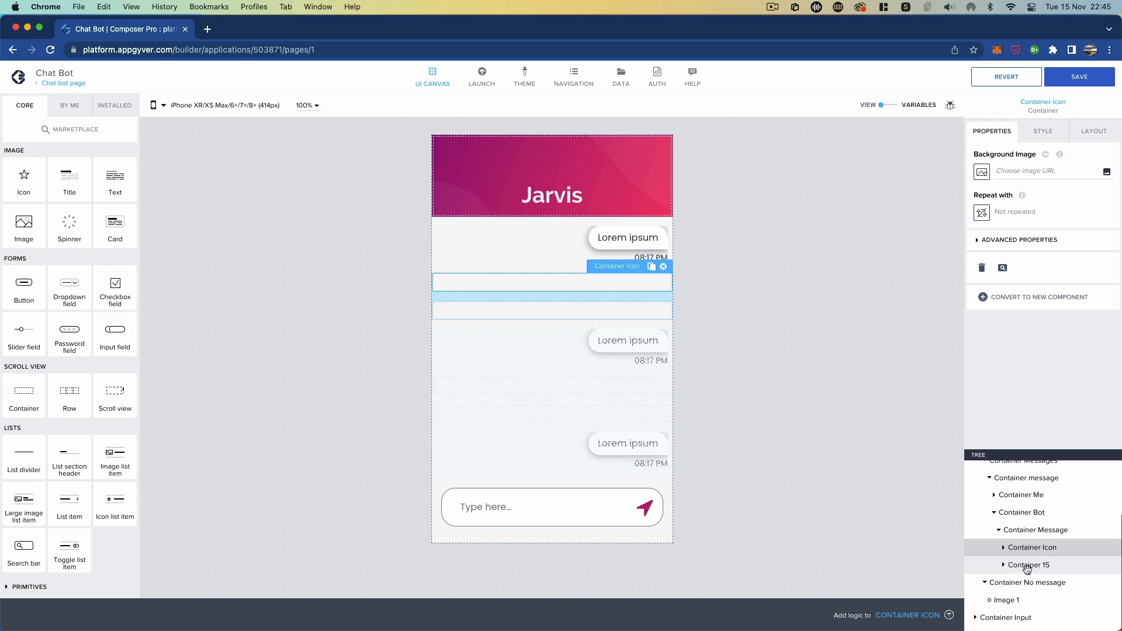
- Rename the new container after Container Icon as Container message
{"action": "left_click", "coordinate": [976, 241]}
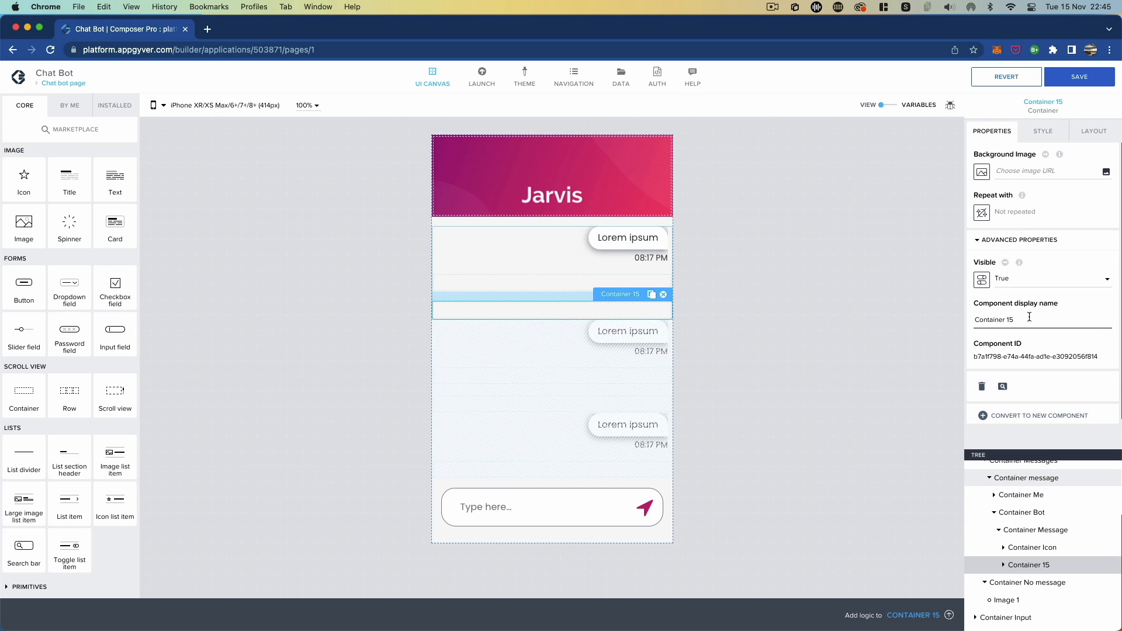
{"action": "key", "text": "BackSpace"}
{"action": "key", "text": "BackSpace"}
{"action": "type", "text": "message"}
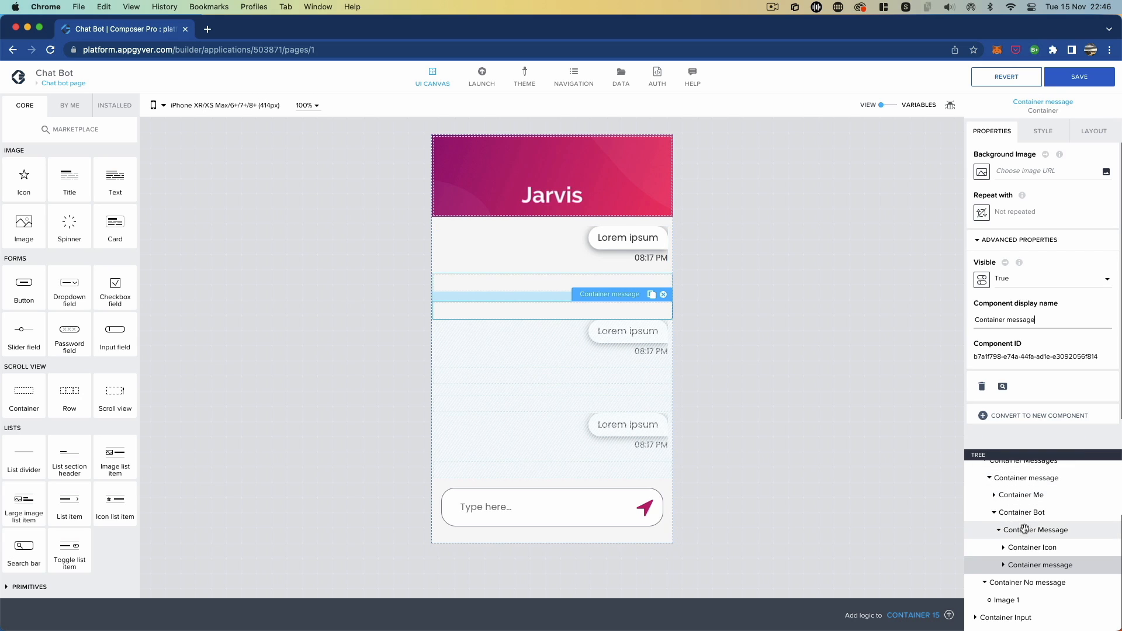
- Add an icon inside Container Icon and set it to the Font Awesome android symbol
{"action": "left_click", "coordinate": [1033, 548]}
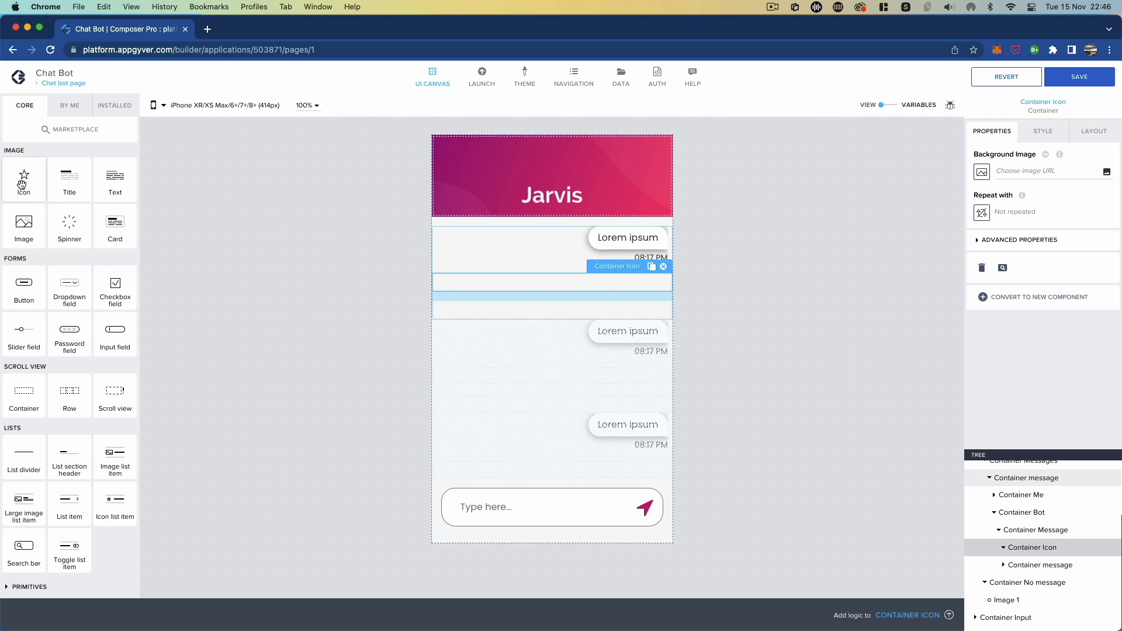
{"action": "left_click_drag", "start_coordinate": [22, 184], "coordinate": [1023, 544]}
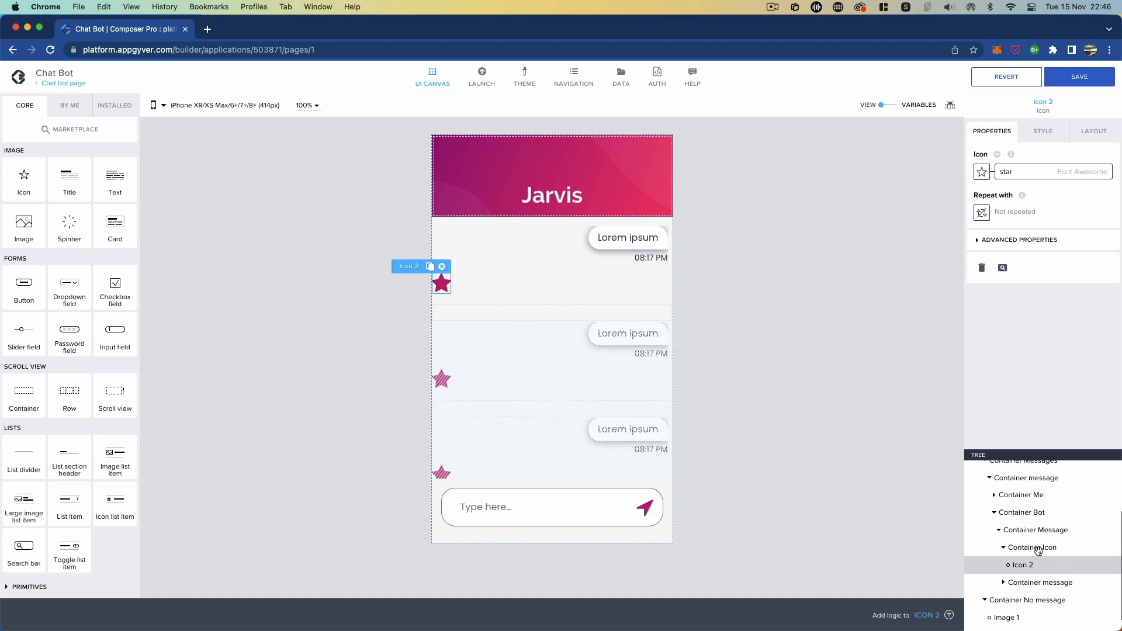
{"action": "left_click", "coordinate": [1013, 176]}
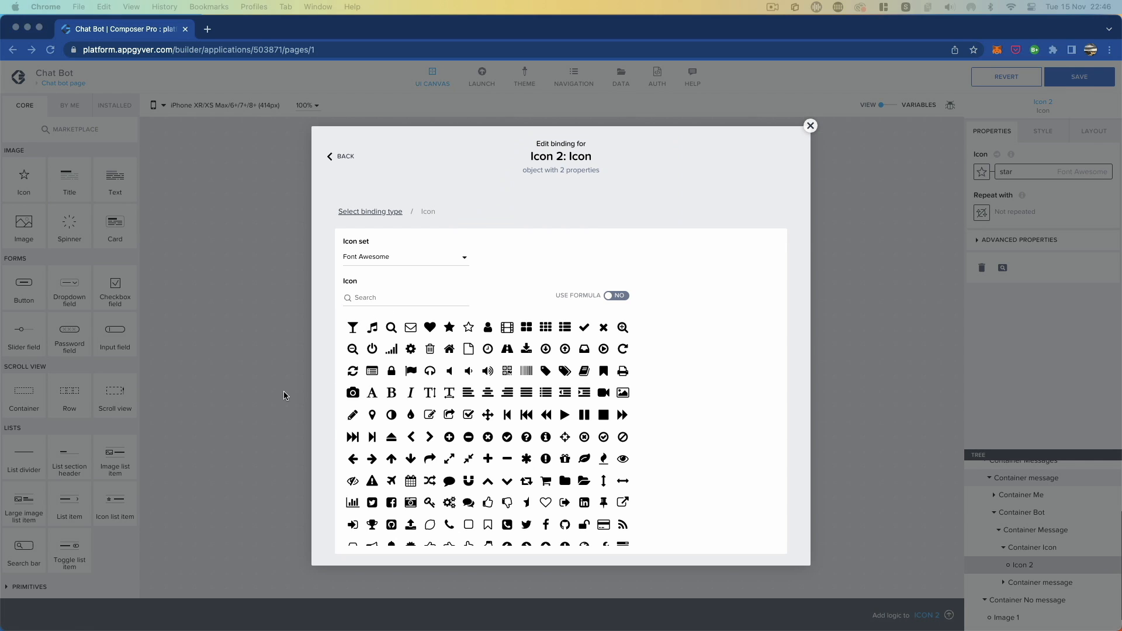
{"action": "left_click", "coordinate": [376, 297]}
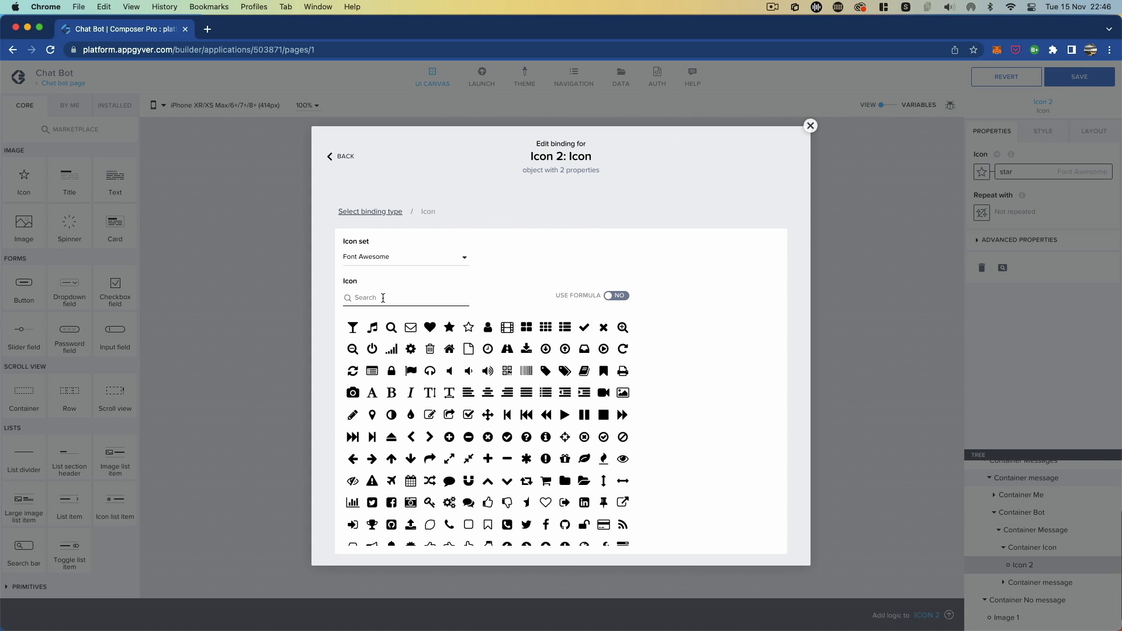
{"action": "type", "text": "And"}
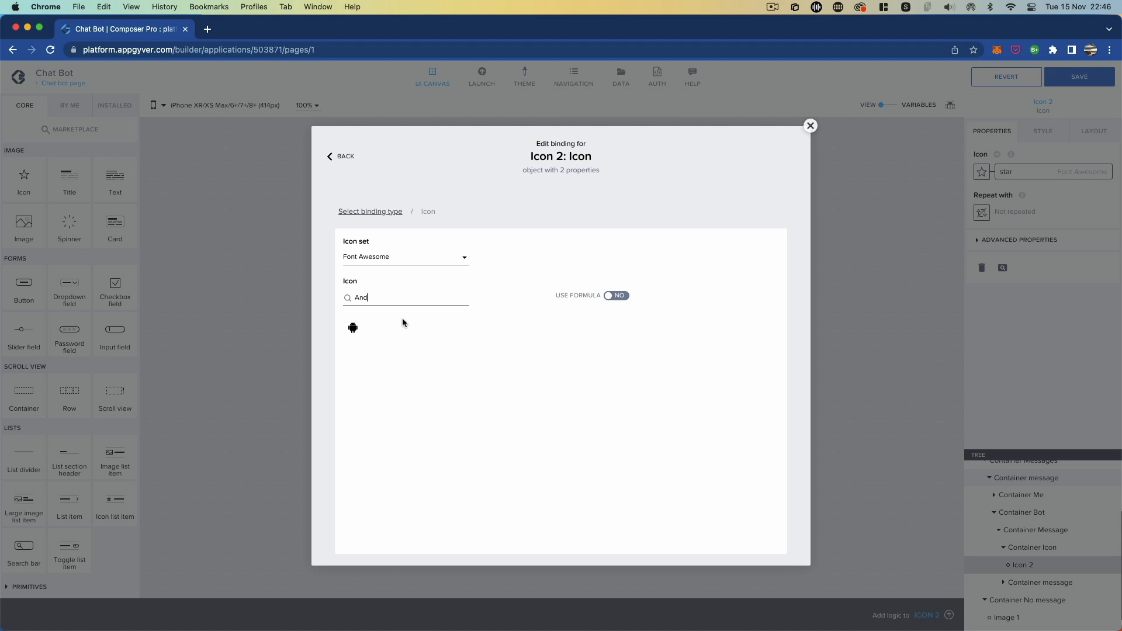
{"action": "left_click", "coordinate": [353, 327]}
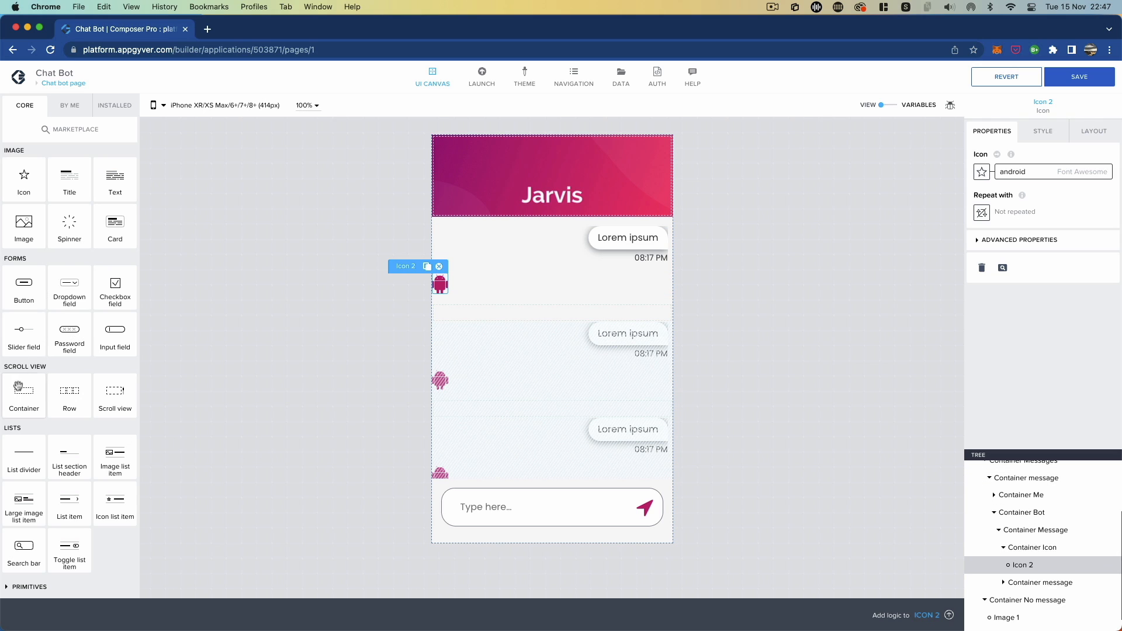
- Add a container inside Container Icon and rename it Container Circle
{"action": "left_click_drag", "start_coordinate": [20, 391], "coordinate": [1043, 553]}
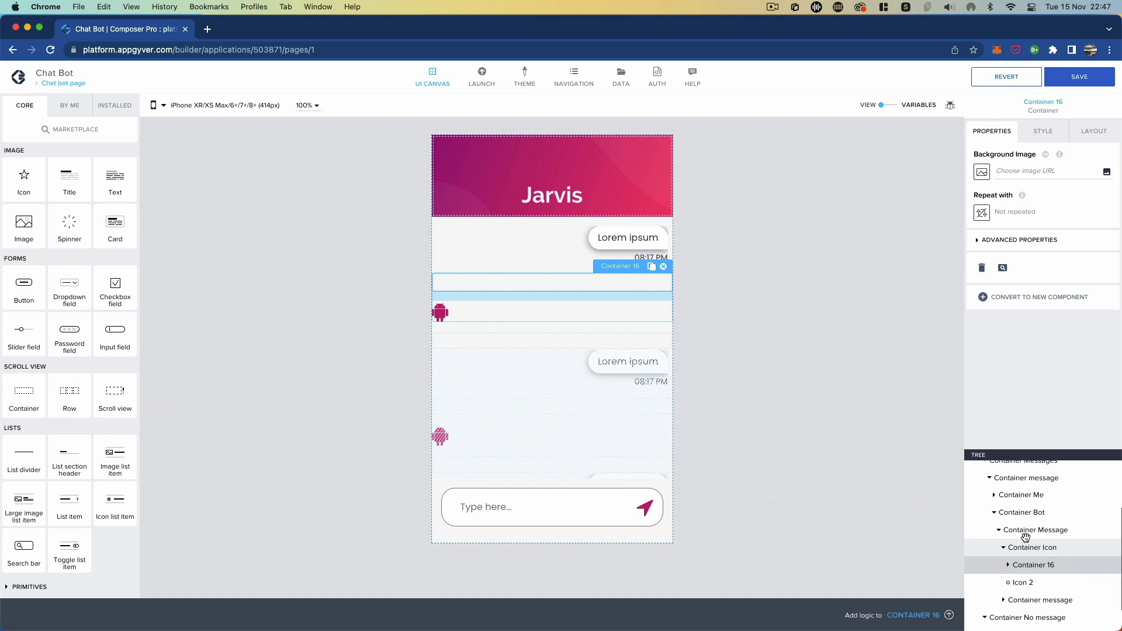
{"action": "left_click", "coordinate": [971, 240]}
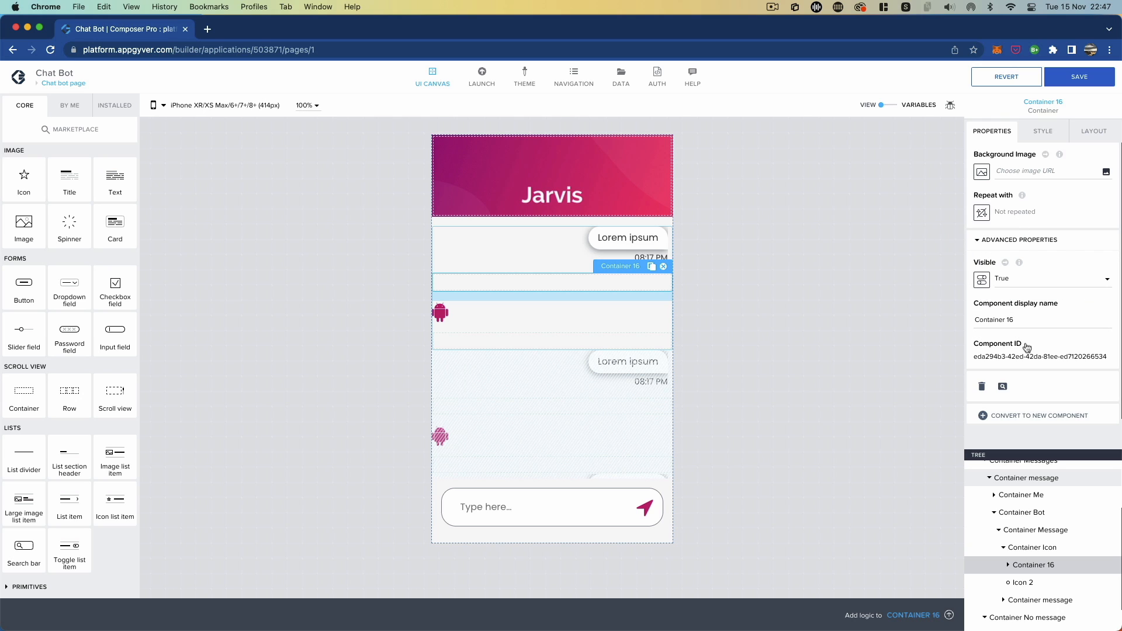
{"action": "left_click", "coordinate": [1022, 323]}
{"action": "type", "text": "Circle"}
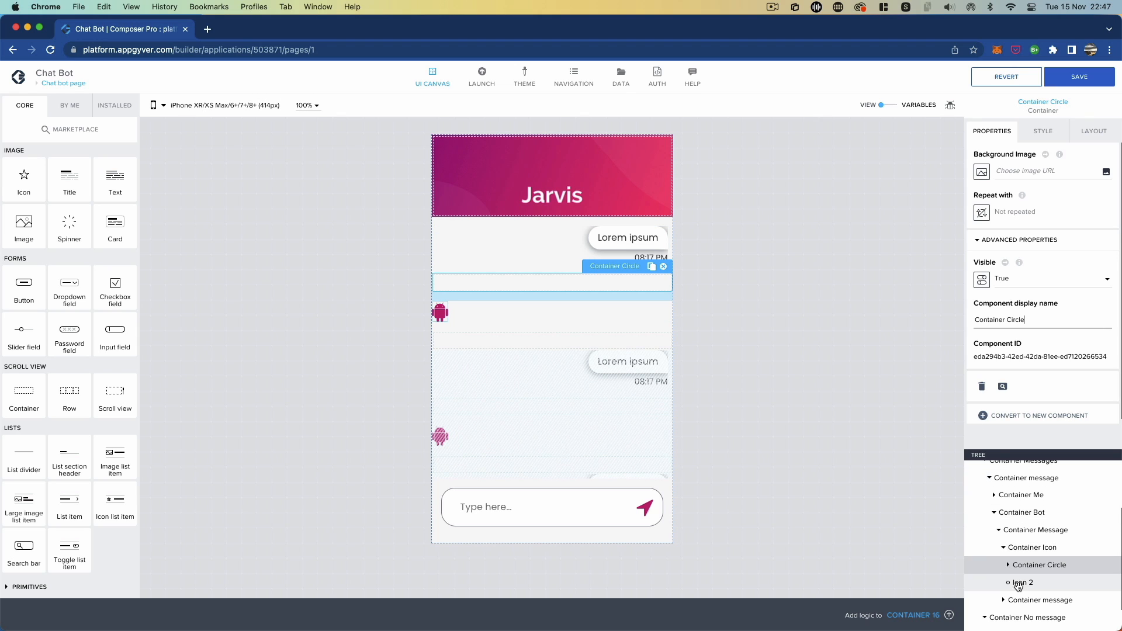
- Move the android icon into Container Circle and set that container's width and height to Fit content
{"action": "left_click_drag", "start_coordinate": [1018, 584], "coordinate": [1044, 567]}
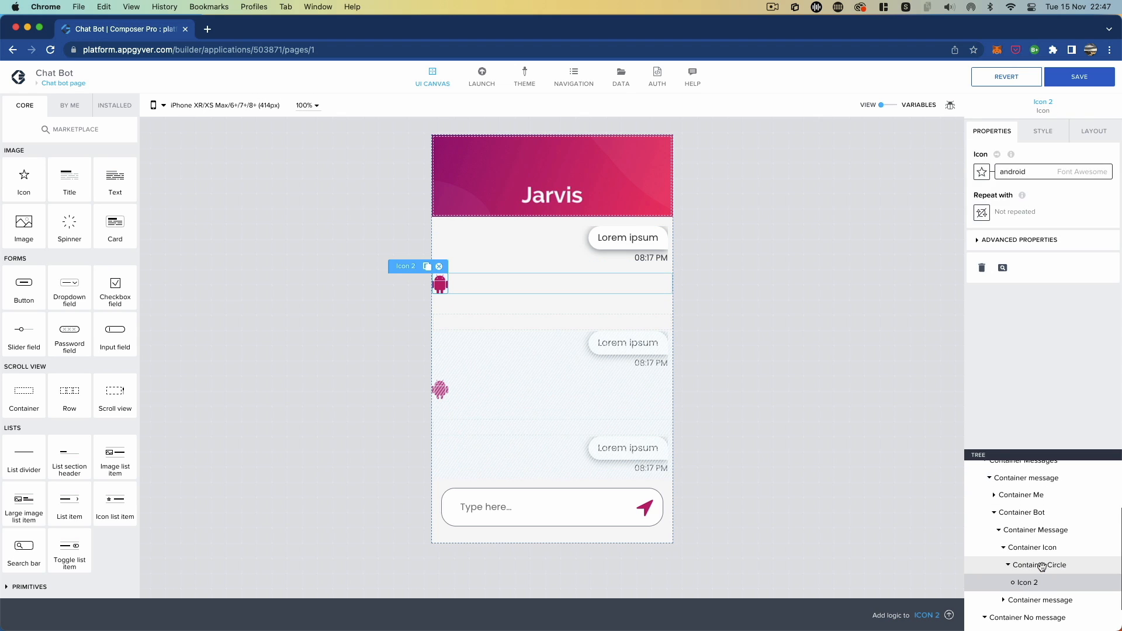
{"action": "left_click", "coordinate": [1042, 563]}
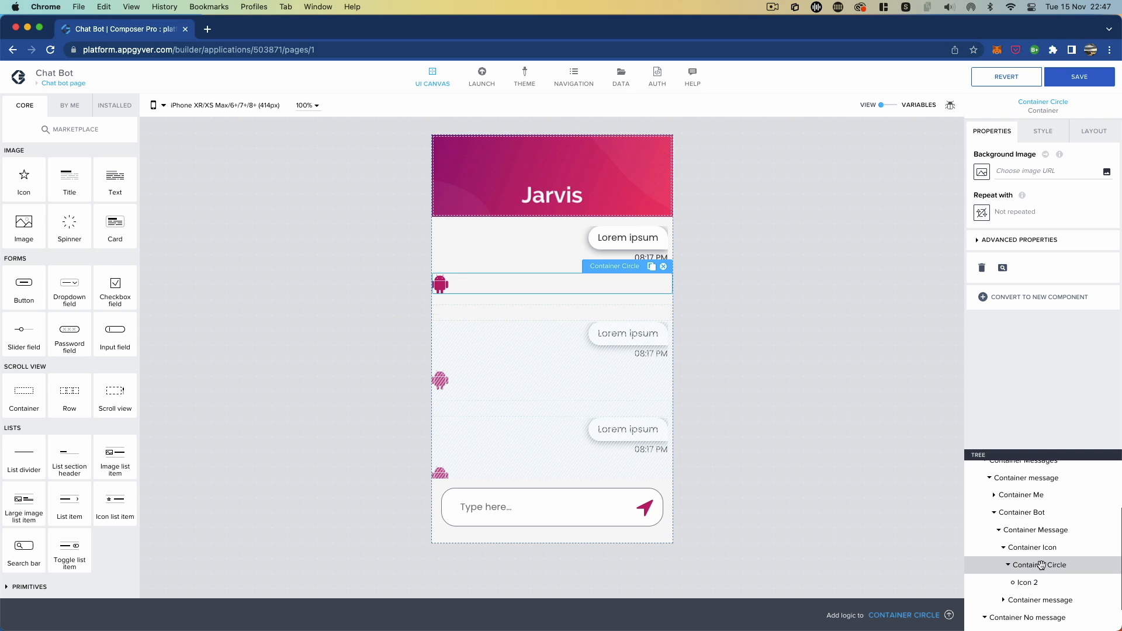
{"action": "left_click", "coordinate": [1088, 132]}
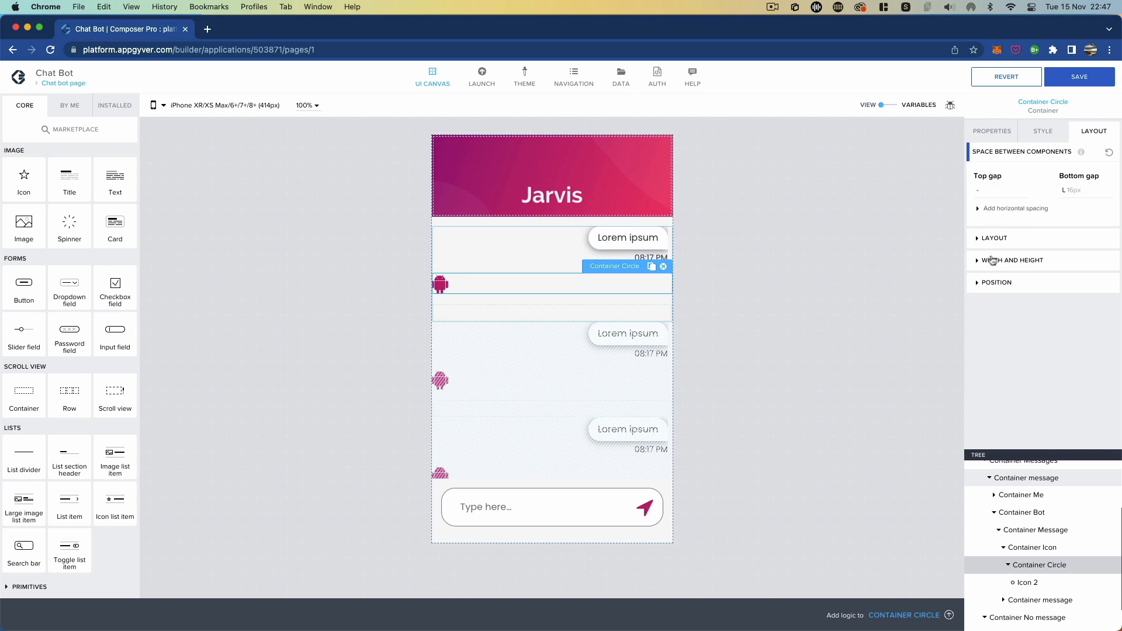
{"action": "left_click", "coordinate": [980, 261]}
{"action": "left_click", "coordinate": [982, 327]}
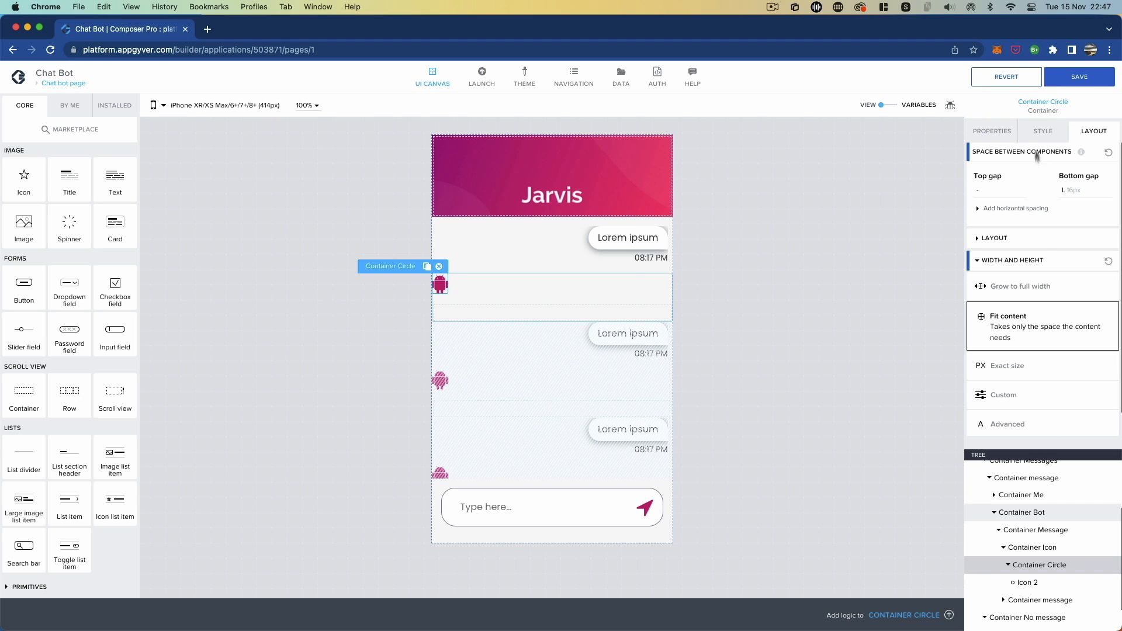
- Duplicate the Layout Container style for Container Circle as a new style class named Circle
{"action": "left_click", "coordinate": [1049, 140]}
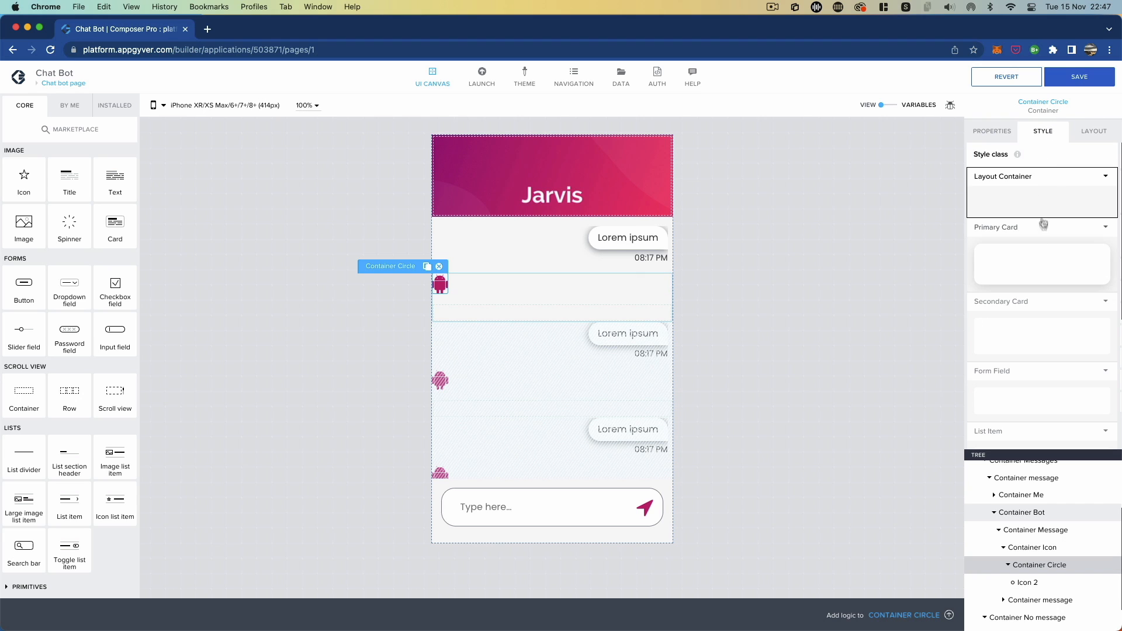
{"action": "left_click", "coordinate": [1101, 177]}
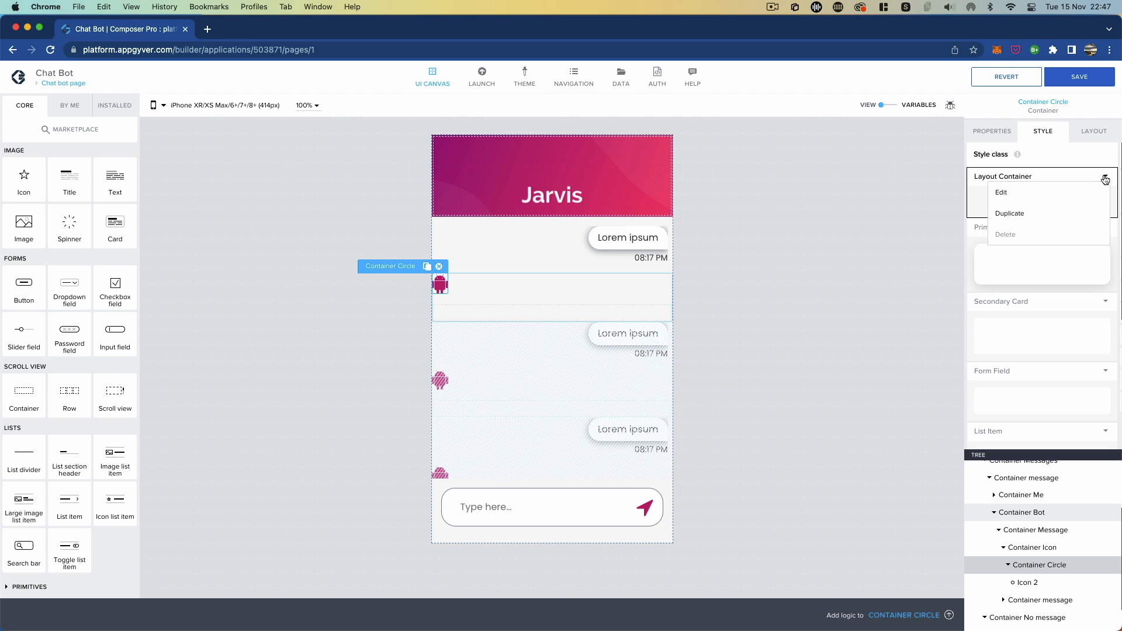
{"action": "left_click", "coordinate": [1036, 218]}
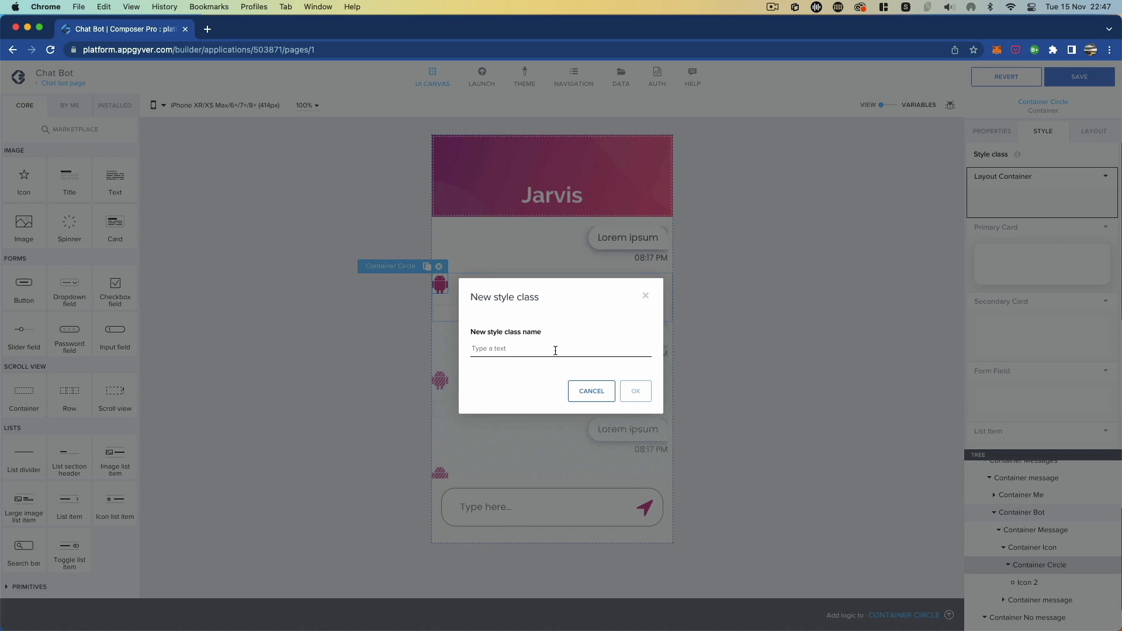
{"action": "type", "text": "cle"}
{"action": "left_click", "coordinate": [636, 391]}
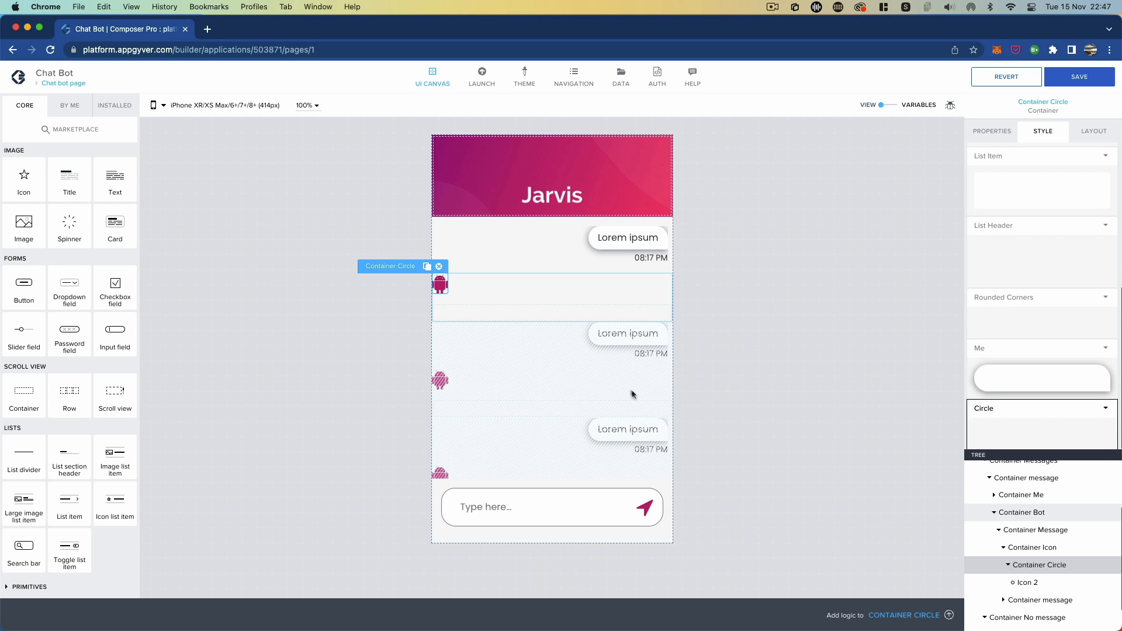
- Edit the Circle style with a Fully round corner radius and the Level 1 background color
{"action": "left_click", "coordinate": [1105, 408]}
{"action": "left_click", "coordinate": [1049, 425]}
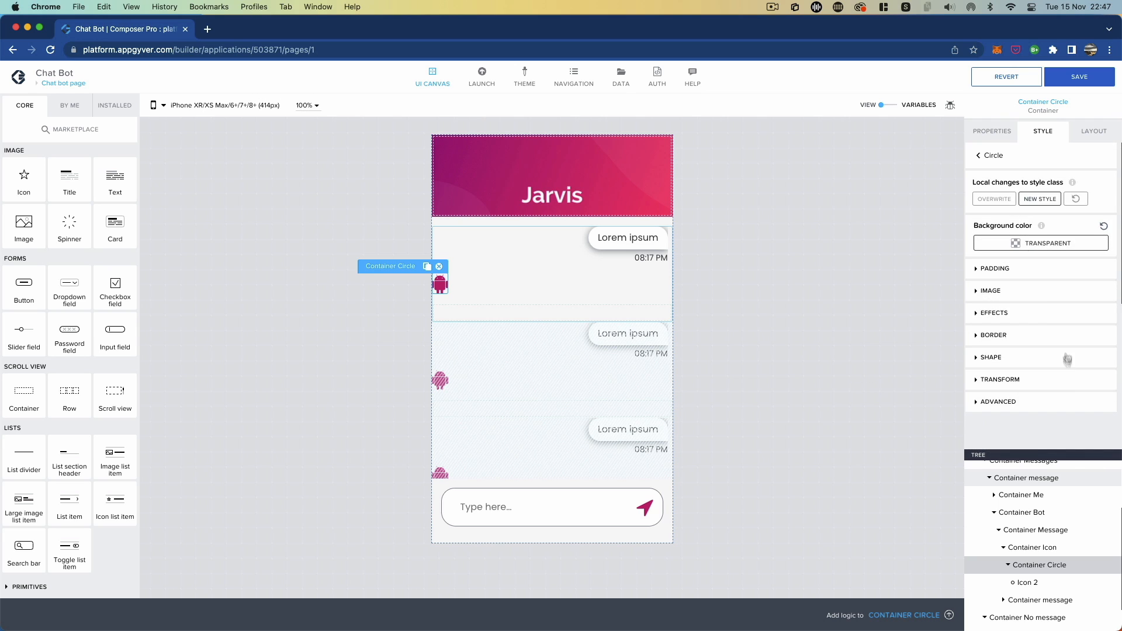
{"action": "left_click", "coordinate": [979, 357]}
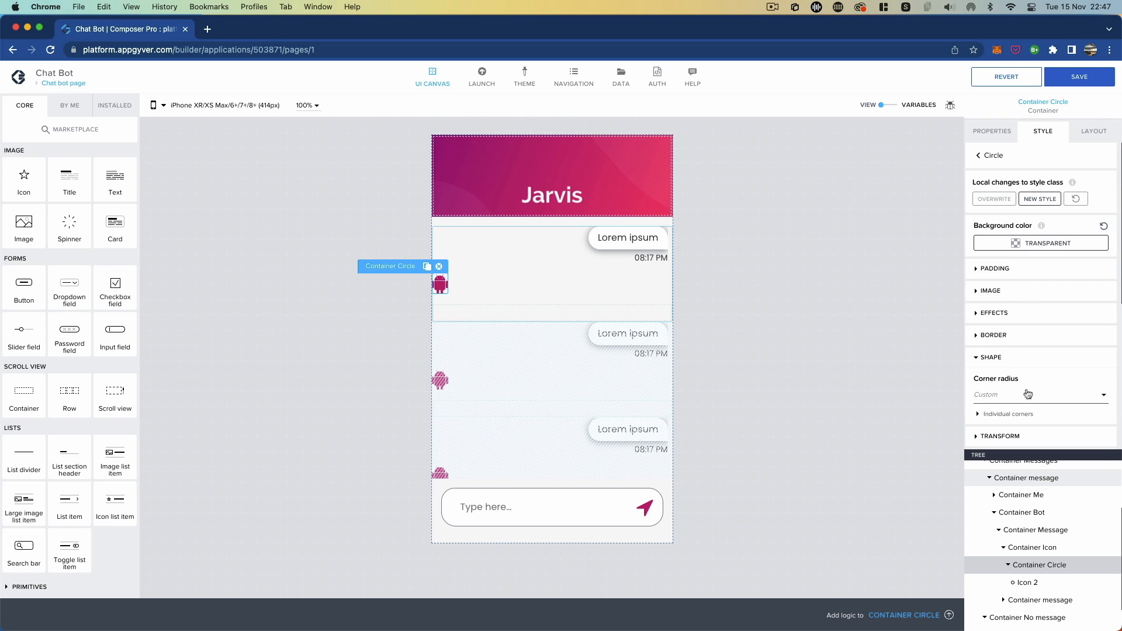
{"action": "left_click", "coordinate": [1025, 390]}
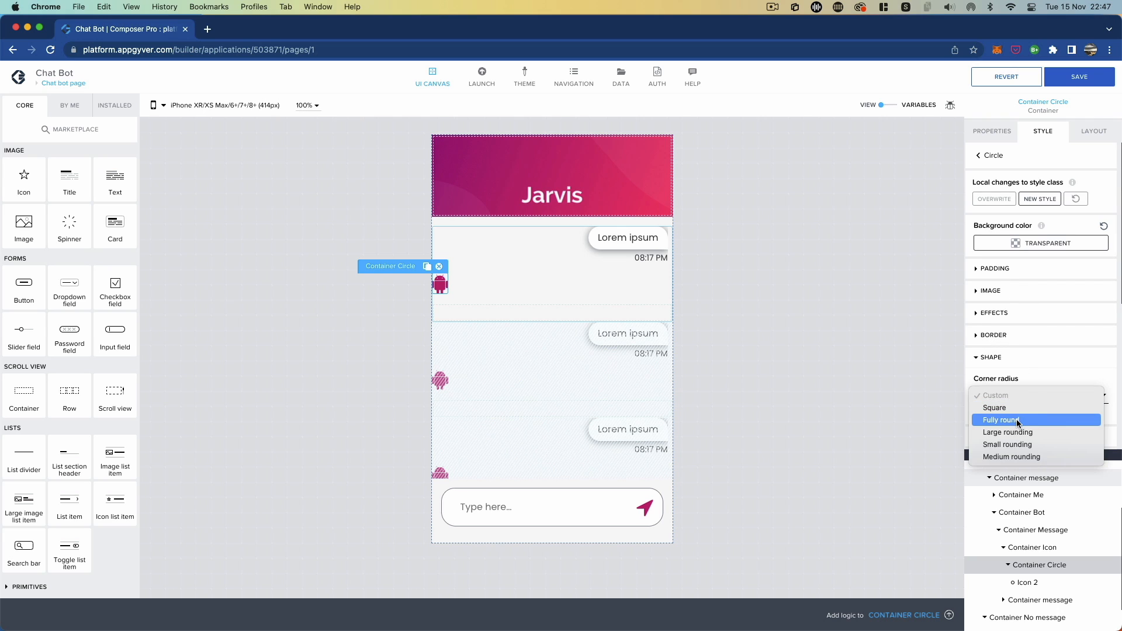
{"action": "left_click", "coordinate": [1016, 420]}
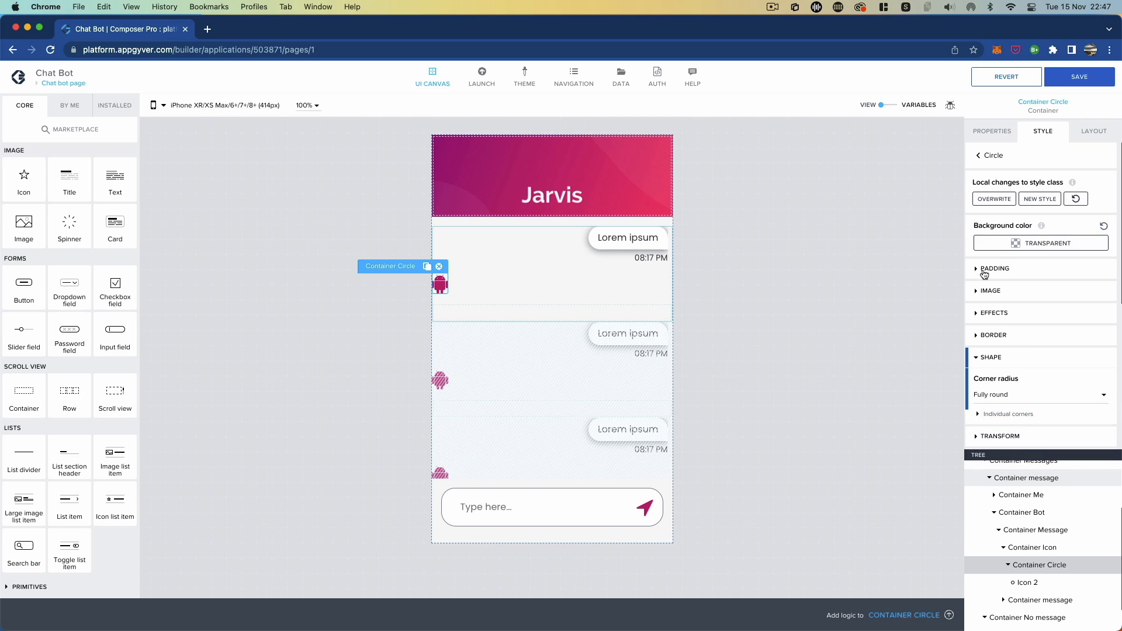
{"action": "left_click", "coordinate": [1007, 249]}
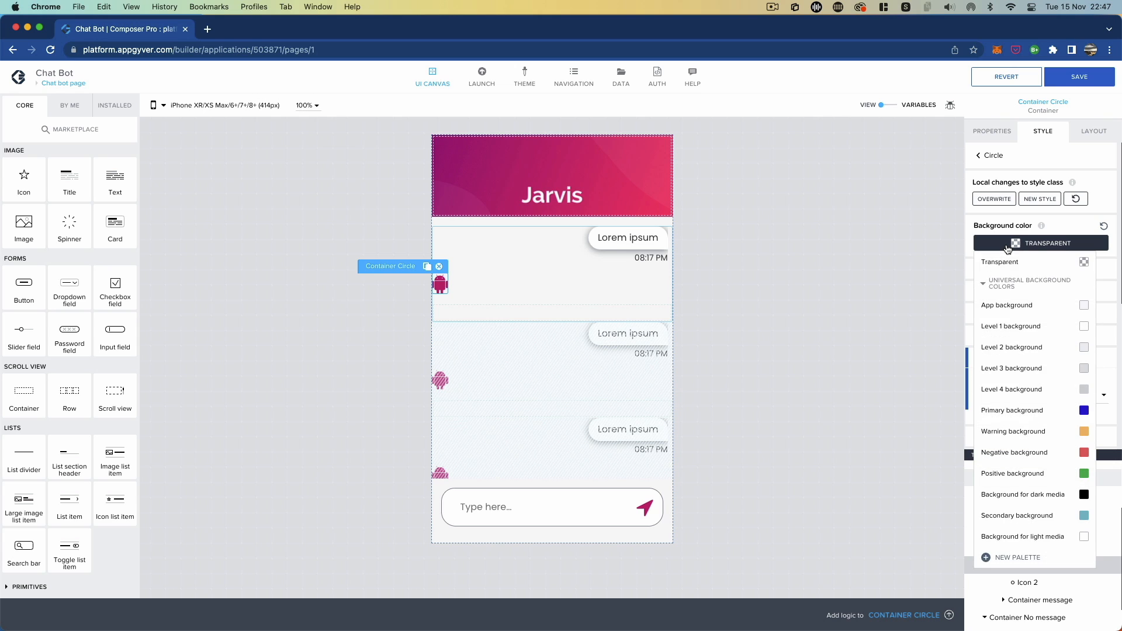
{"action": "left_click", "coordinate": [1032, 325]}
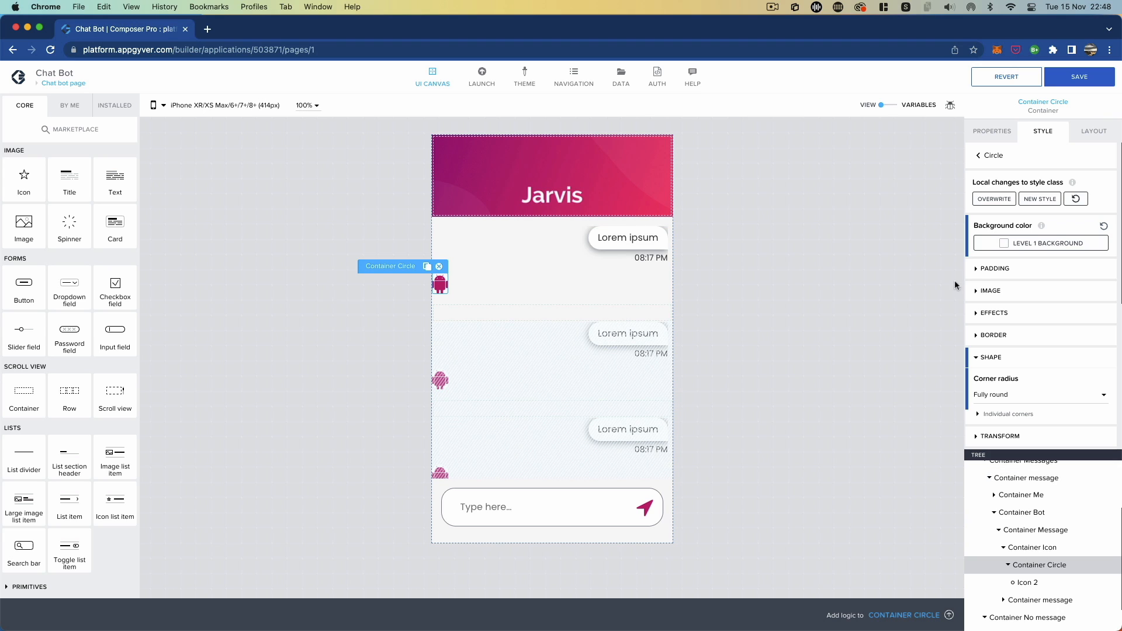
- Set the top and left padding of Container Circle to the XS (4px) theme spacing
{"action": "left_click", "coordinate": [973, 269]}
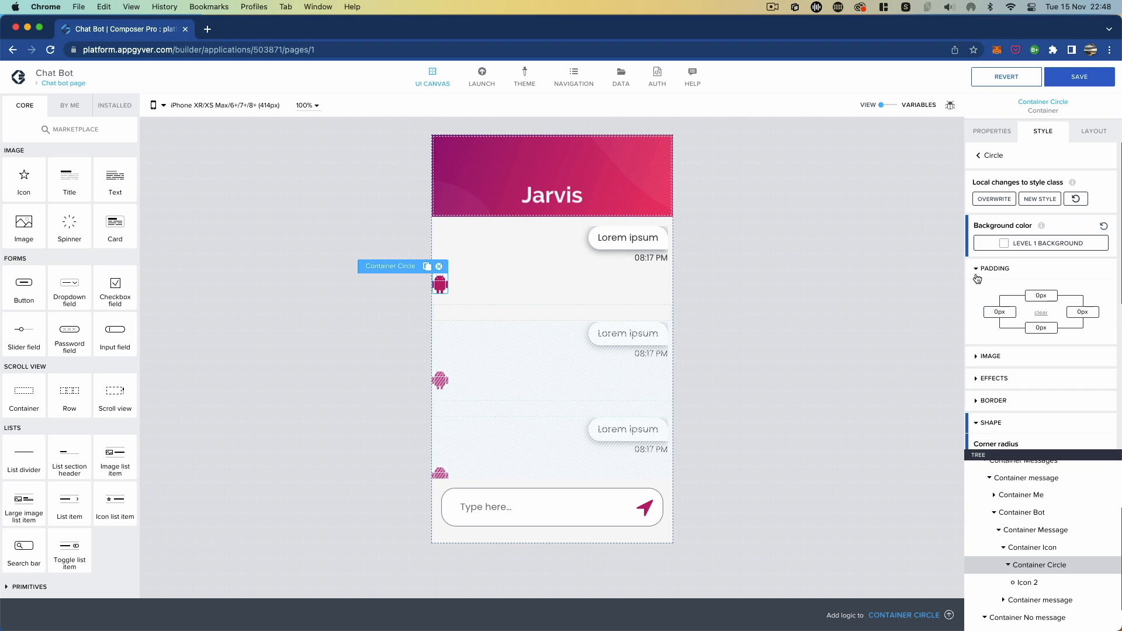
{"action": "left_click", "coordinate": [1037, 298]}
{"action": "left_click", "coordinate": [999, 314]}
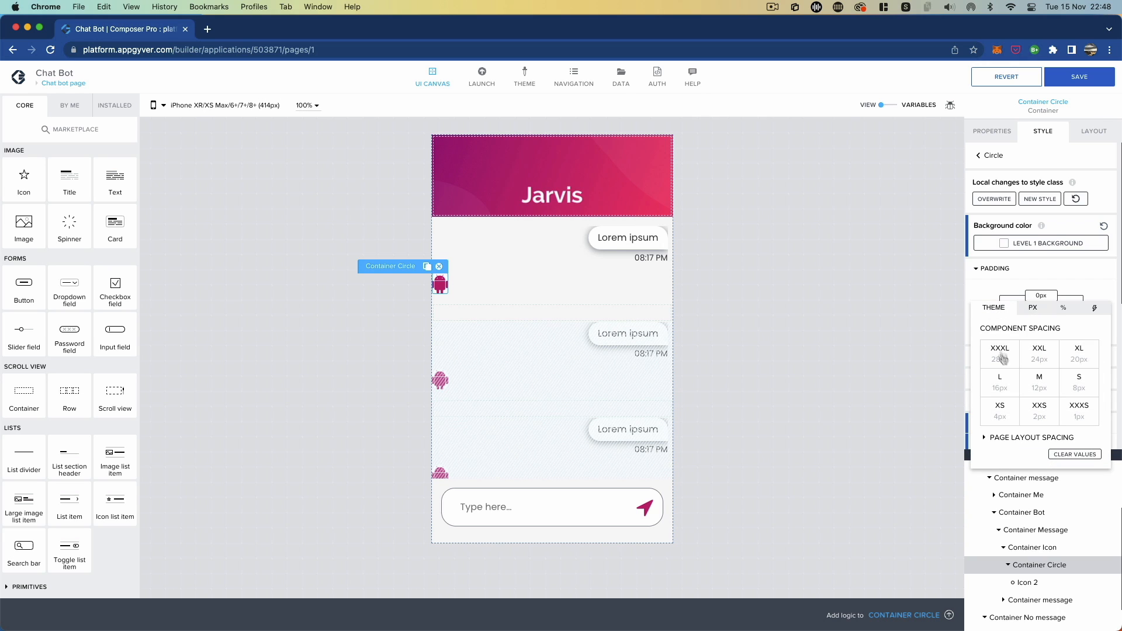
{"action": "left_click", "coordinate": [1003, 417]}
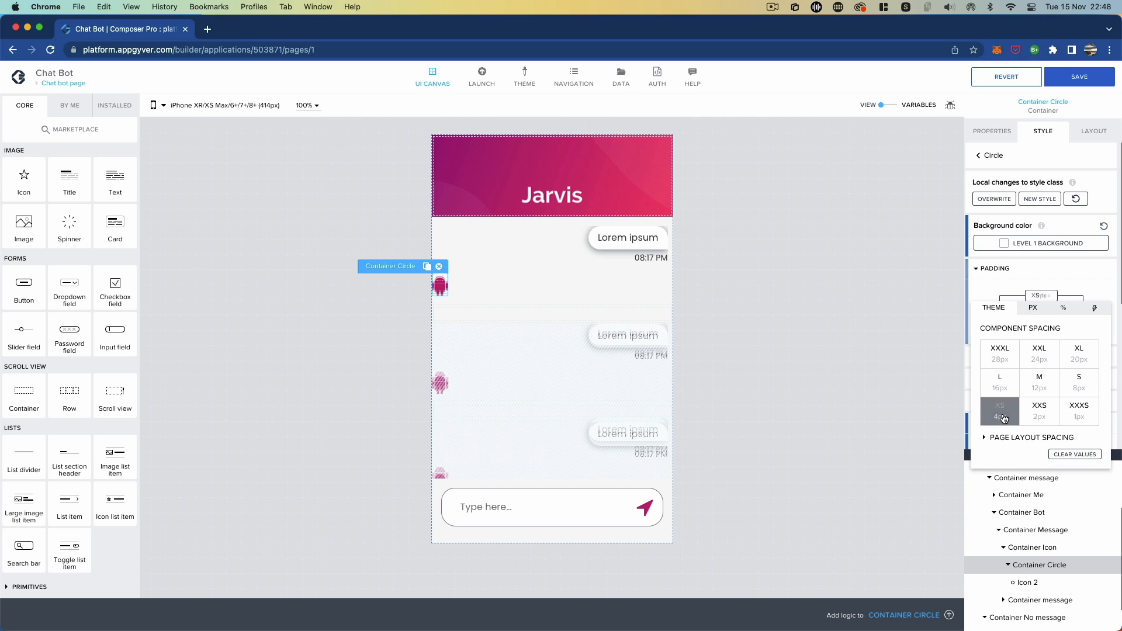
{"action": "left_click", "coordinate": [1006, 286]}
{"action": "left_click", "coordinate": [1000, 312]}
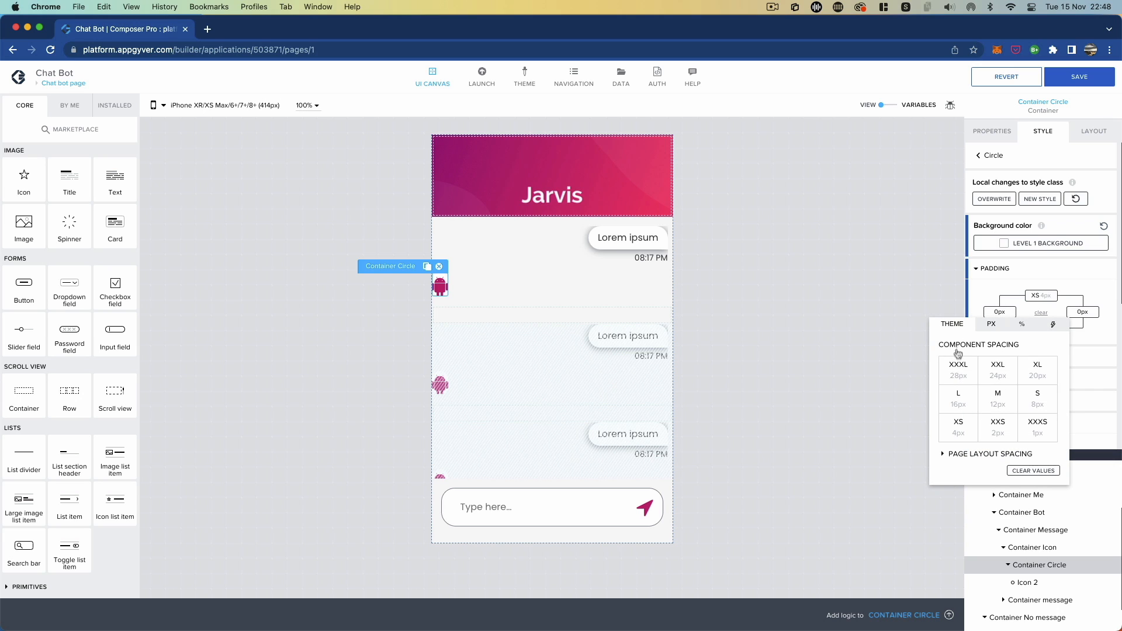
{"action": "left_click", "coordinate": [958, 428]}
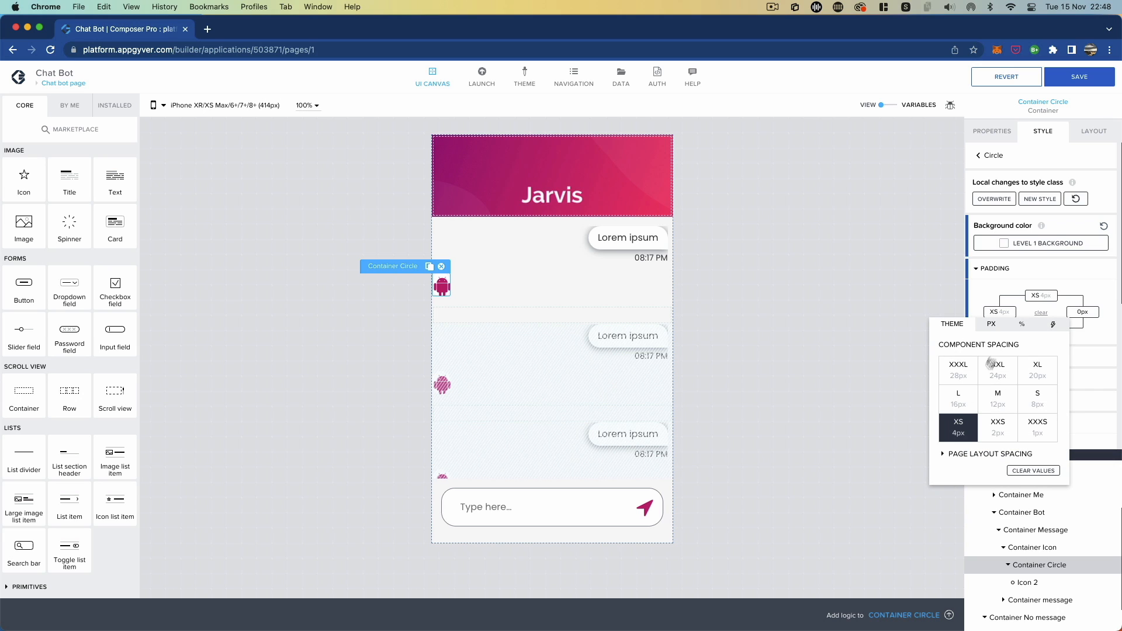
{"action": "left_click", "coordinate": [998, 280]}
- Set the bottom and right padding of Container Circle to the XS (4px) theme spacing
{"action": "left_click", "coordinate": [1040, 327]}
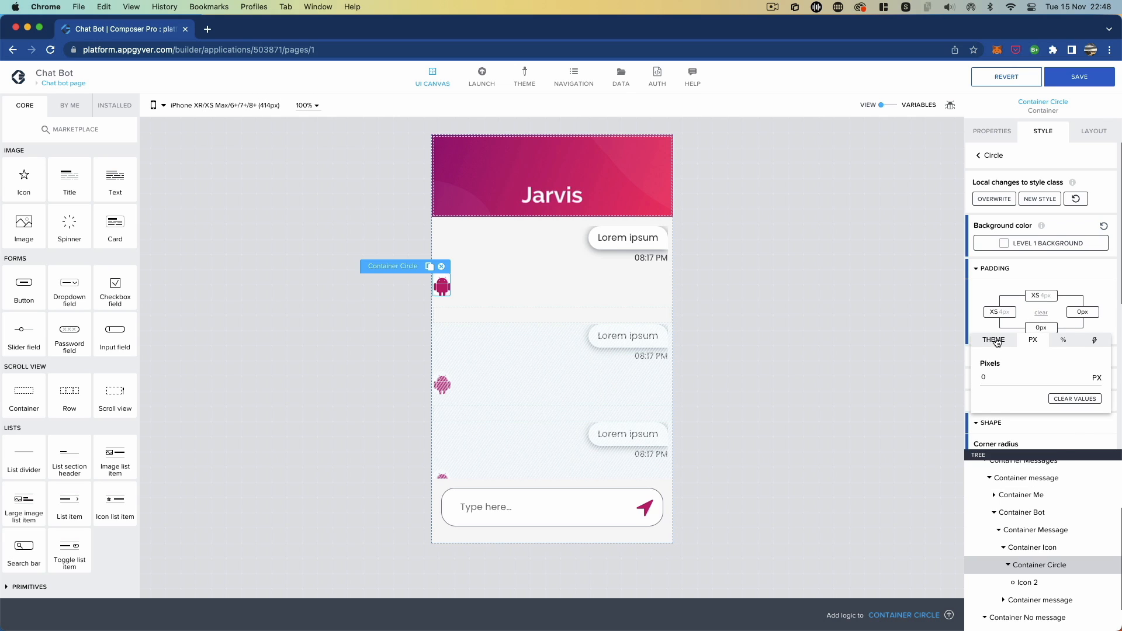
{"action": "left_click", "coordinate": [997, 341]}
{"action": "left_click", "coordinate": [1006, 445]}
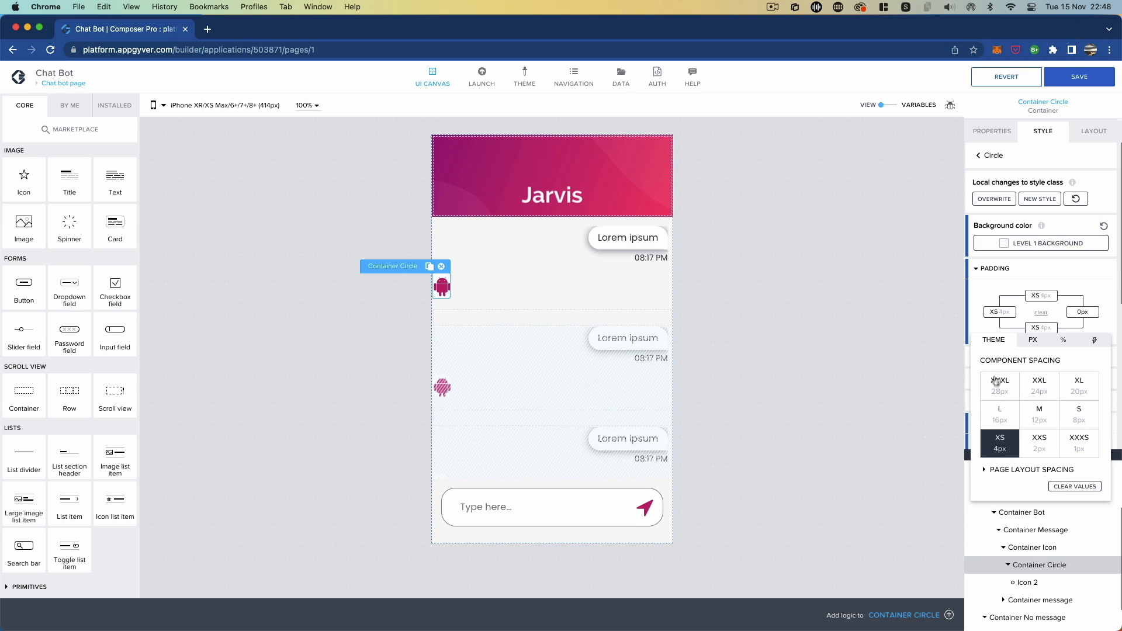
{"action": "left_click", "coordinate": [1081, 313]}
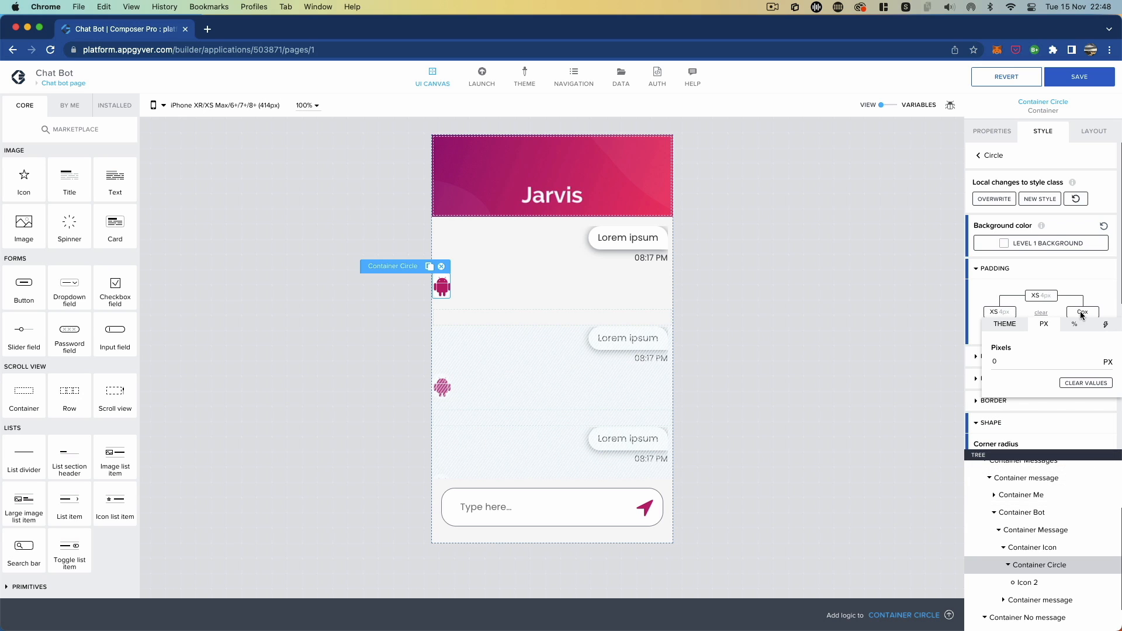
{"action": "left_click", "coordinate": [1005, 324]}
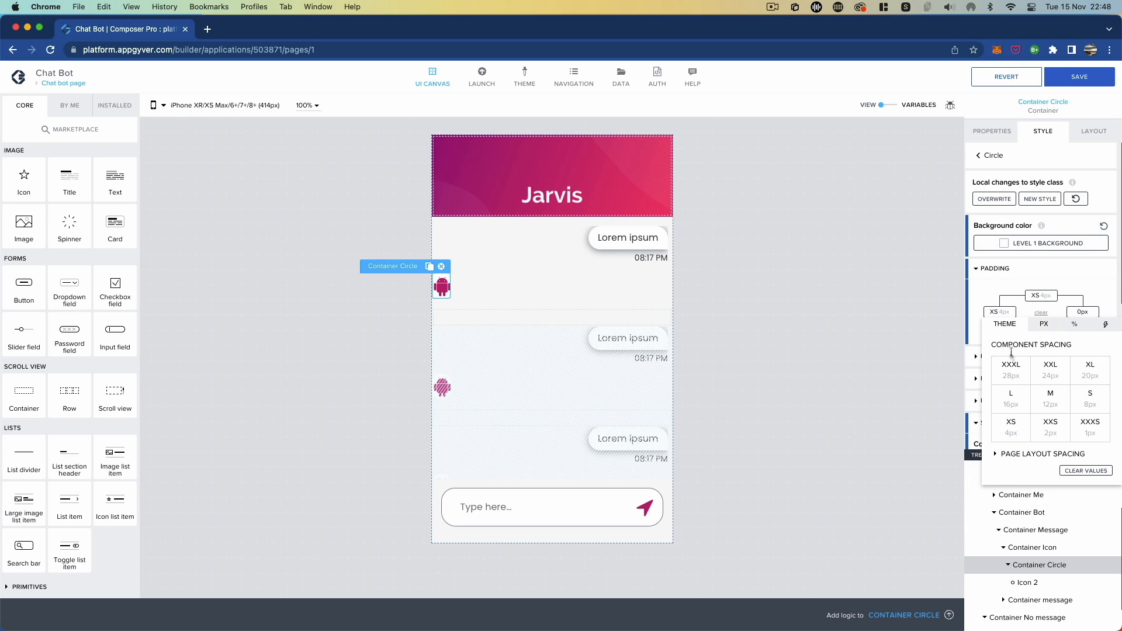
{"action": "left_click", "coordinate": [1018, 434]}
{"action": "left_click", "coordinate": [987, 283]}
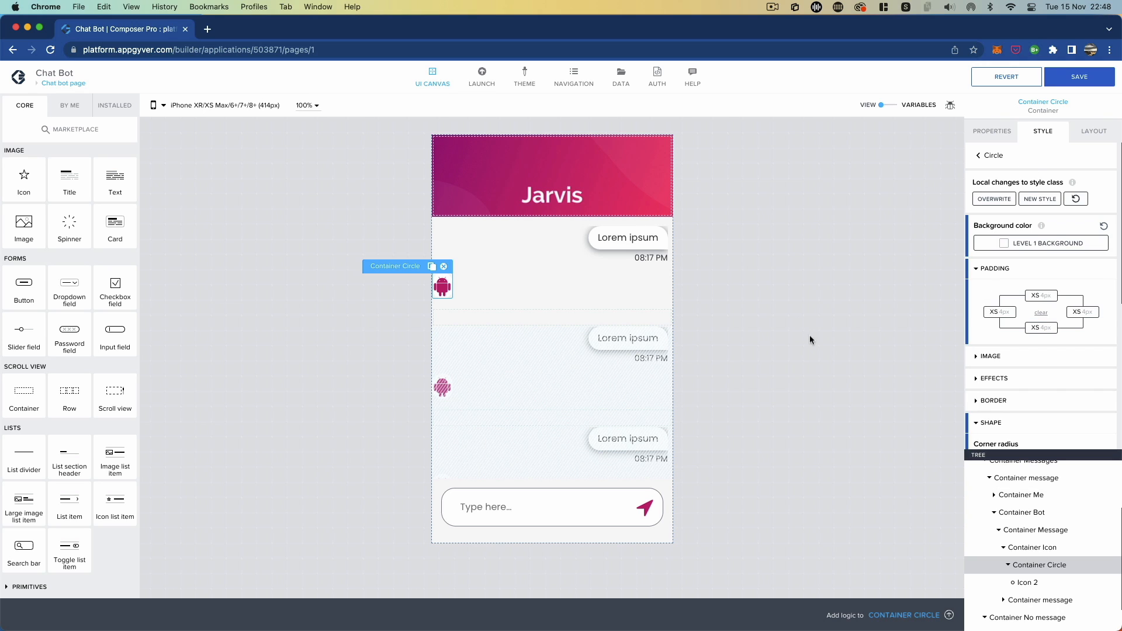
- Add a container inside the bot's Container message, below Container Icon
{"action": "left_click", "coordinate": [1033, 548]}
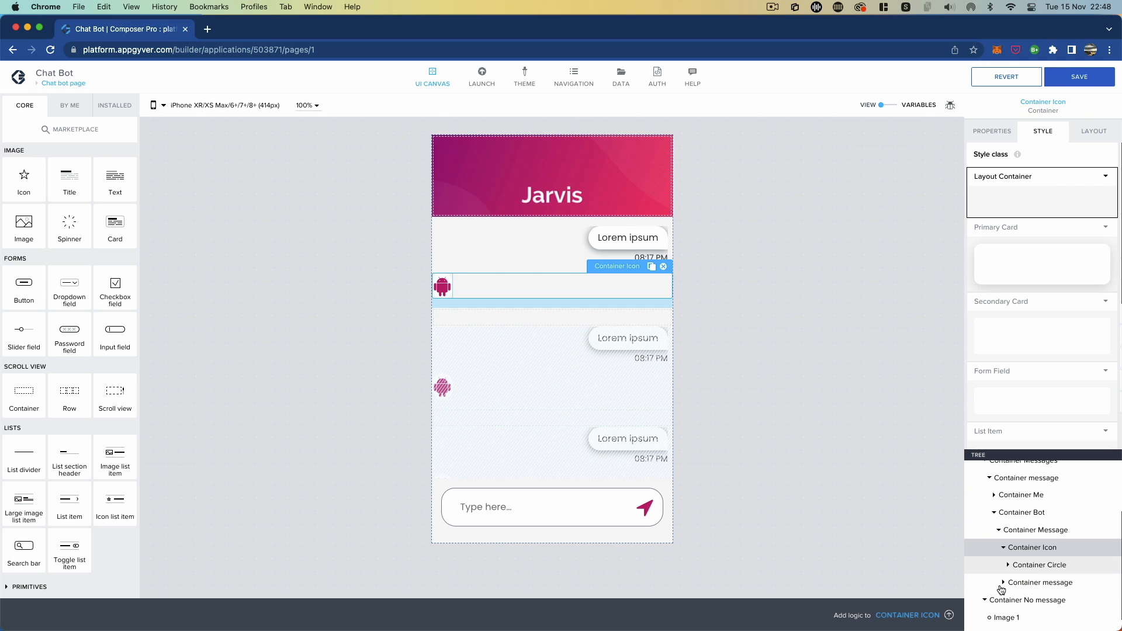
{"action": "left_click", "coordinate": [1002, 548]}
{"action": "left_click", "coordinate": [1029, 565]}
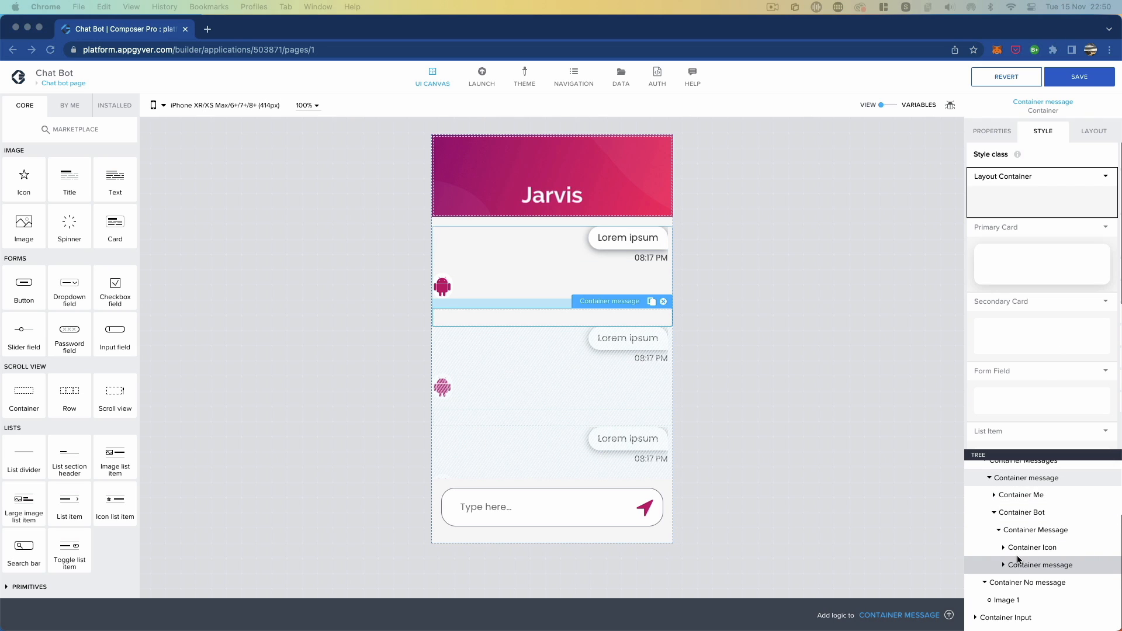
{"action": "left_click", "coordinate": [892, 415]}
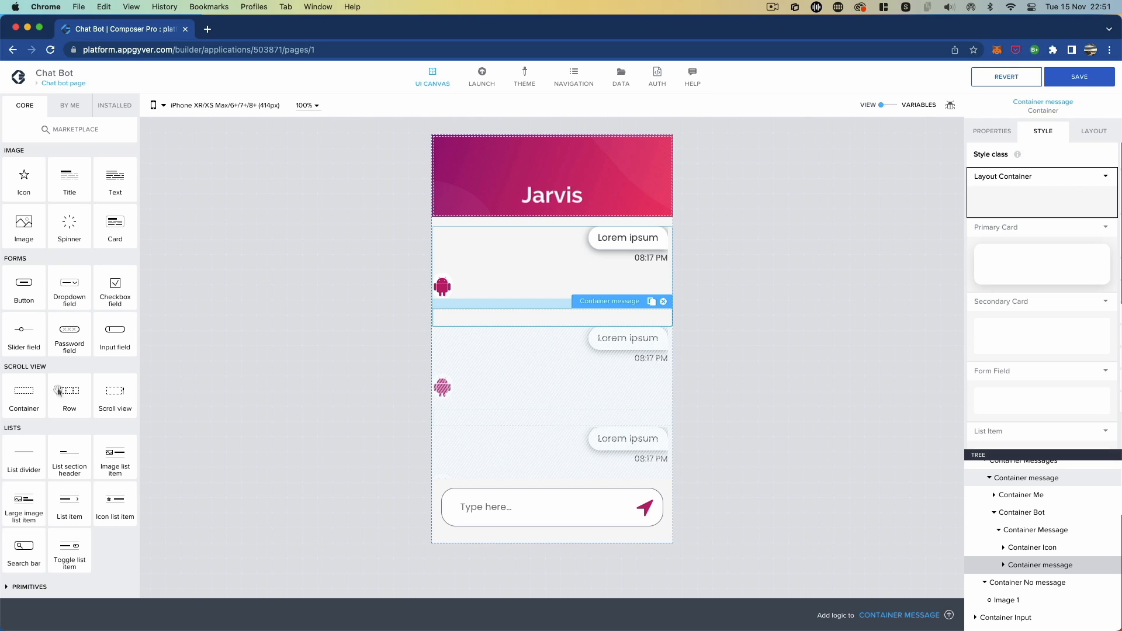
{"action": "left_click_drag", "start_coordinate": [26, 398], "coordinate": [1048, 566]}
{"action": "left_click", "coordinate": [1045, 582]}
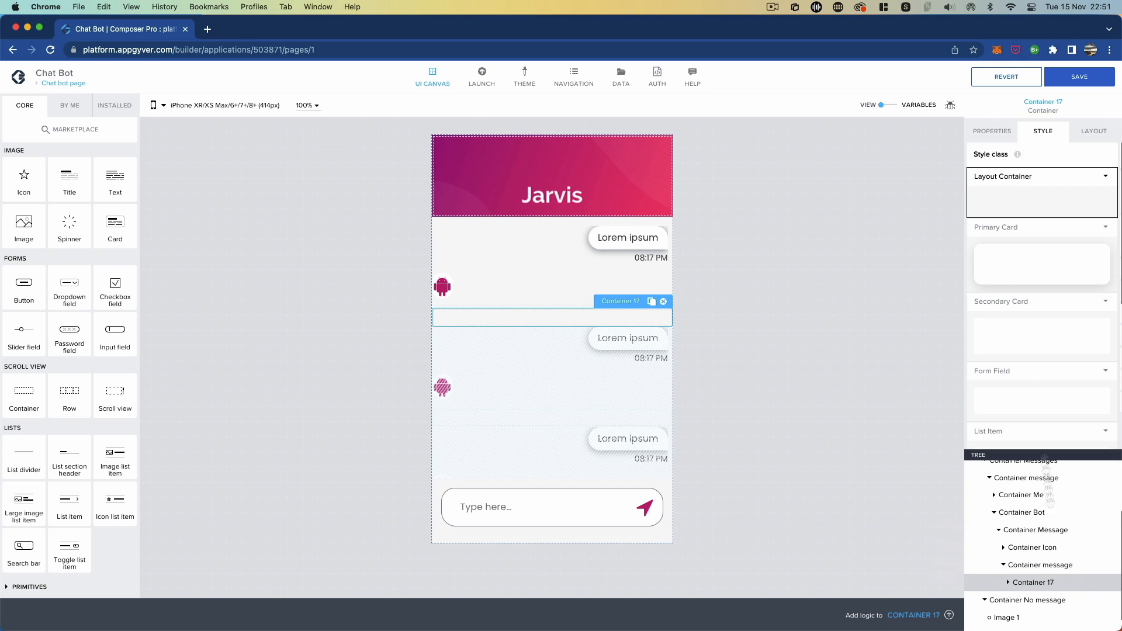
- Set the new container's component display name to Container Text
{"action": "left_click", "coordinate": [994, 134]}
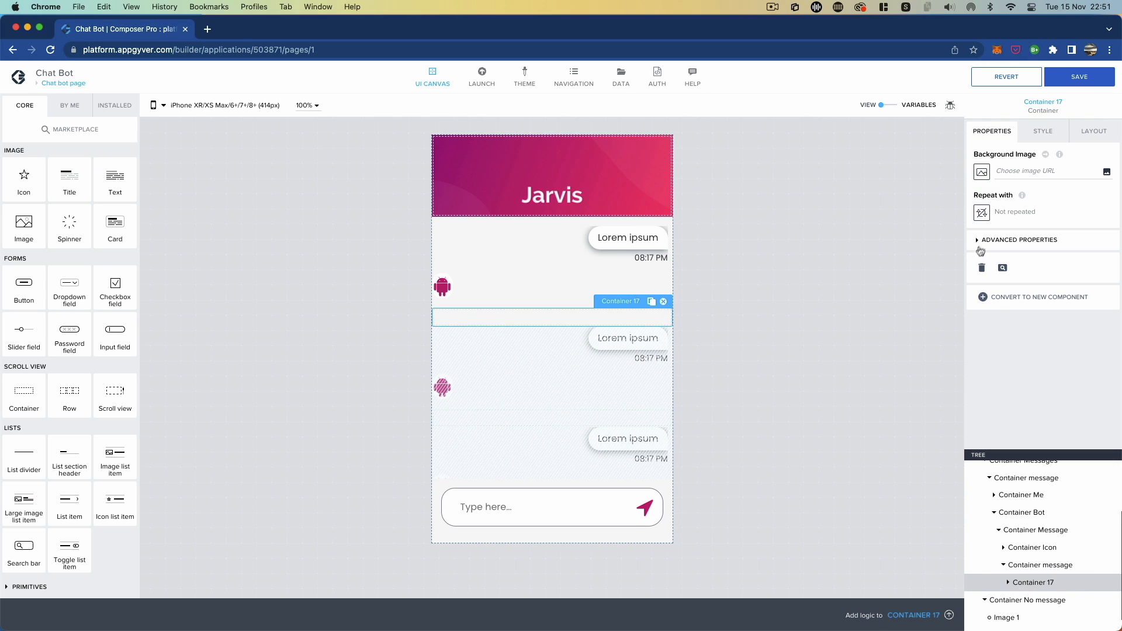
{"action": "left_click", "coordinate": [1016, 320]}
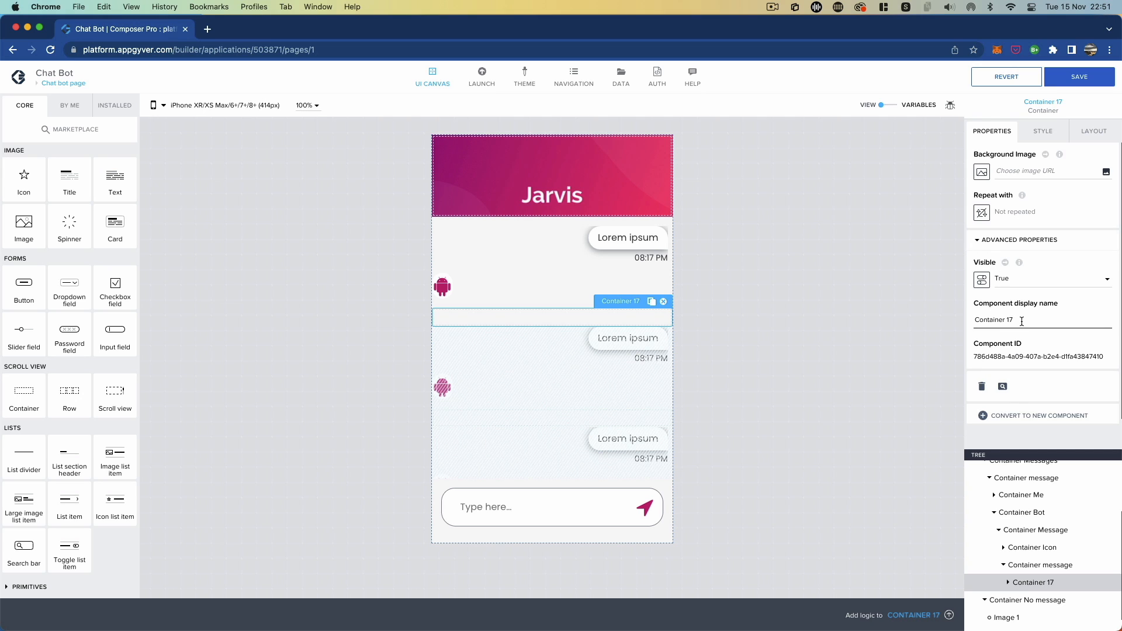
{"action": "key", "text": "BackSpace"}
{"action": "key", "text": "BackSpace"}
{"action": "key", "text": "BackSpace"}
{"action": "type", "text": "Text"}
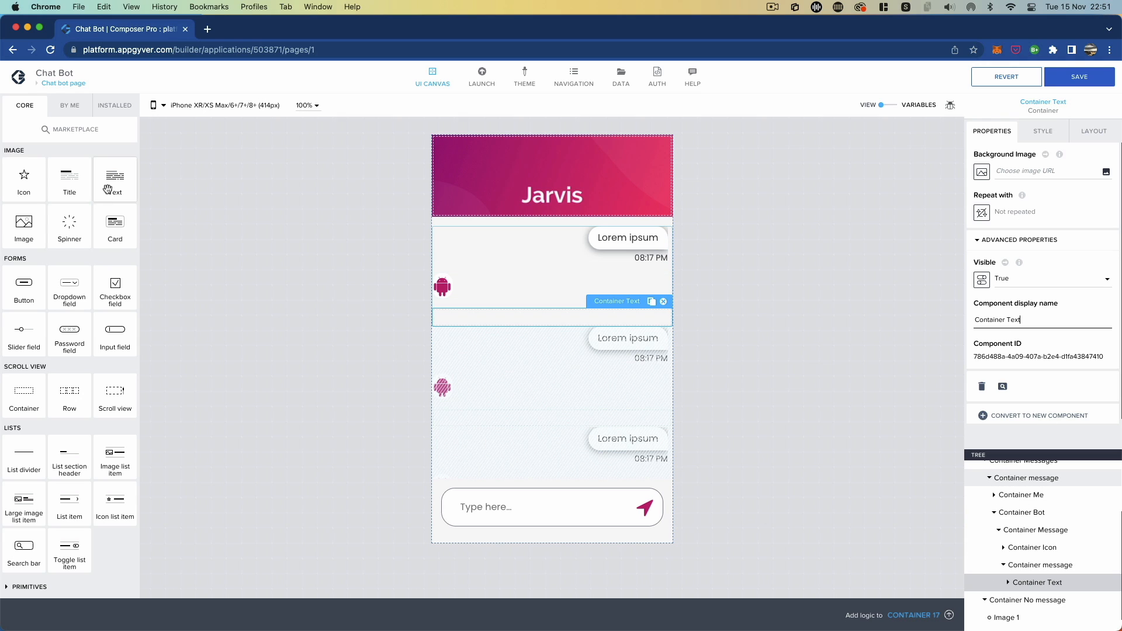
- Add a text component inside Container Text and rename it Text 2
{"action": "left_click_drag", "start_coordinate": [116, 177], "coordinate": [1046, 569]}
{"action": "left_click", "coordinate": [1029, 600]}
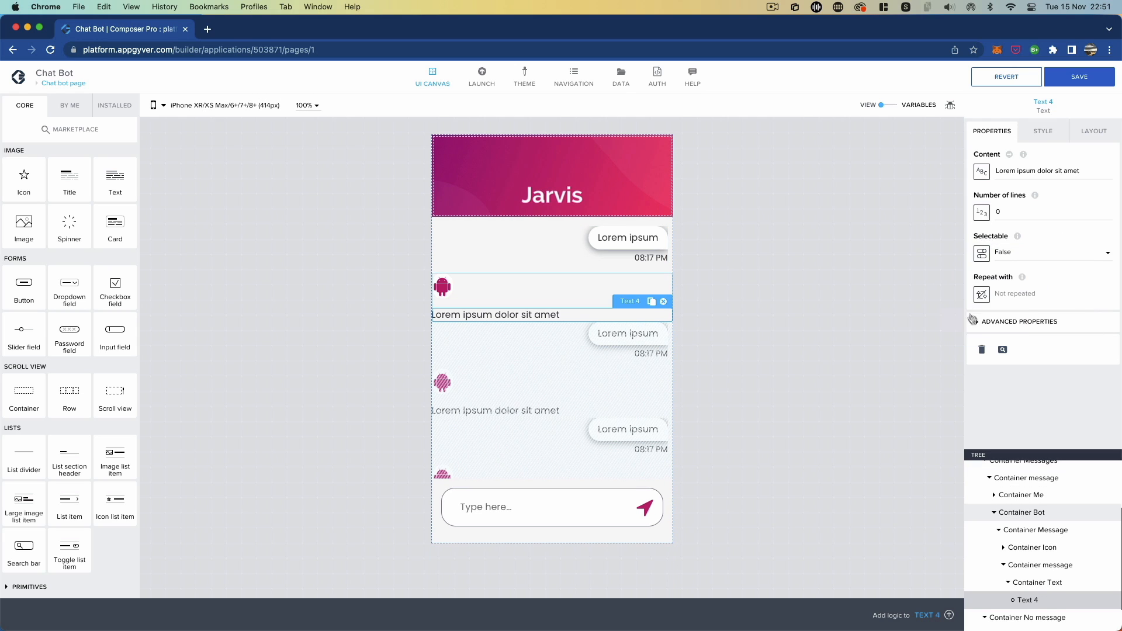
{"action": "left_click", "coordinate": [988, 322]}
{"action": "left_click", "coordinate": [1016, 401]}
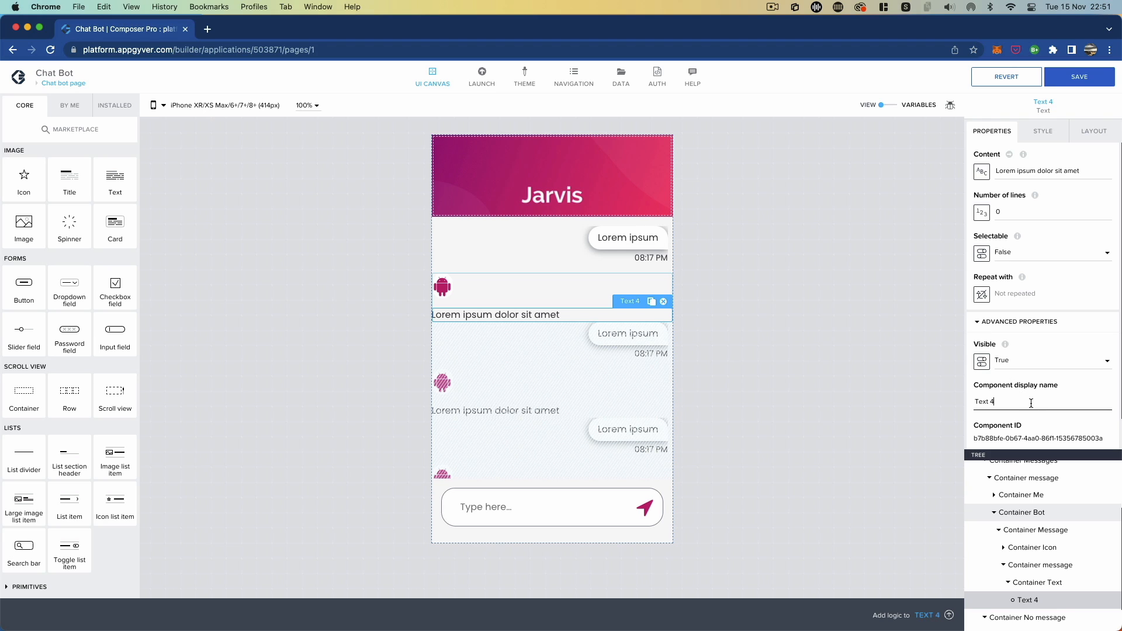
{"action": "key", "text": "BackSpace"}
{"action": "type", "text": "2"}
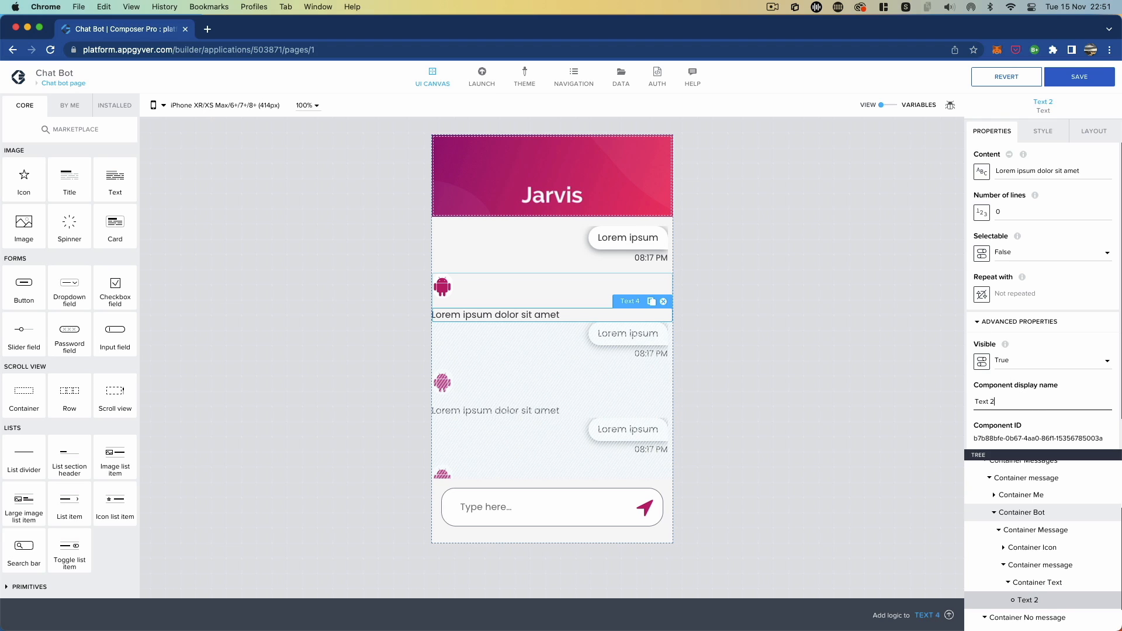
- Bind the content of Text 2 to the response property of the current data item in repeat
{"action": "left_click", "coordinate": [982, 171]}
{"action": "left_click", "coordinate": [536, 296]}
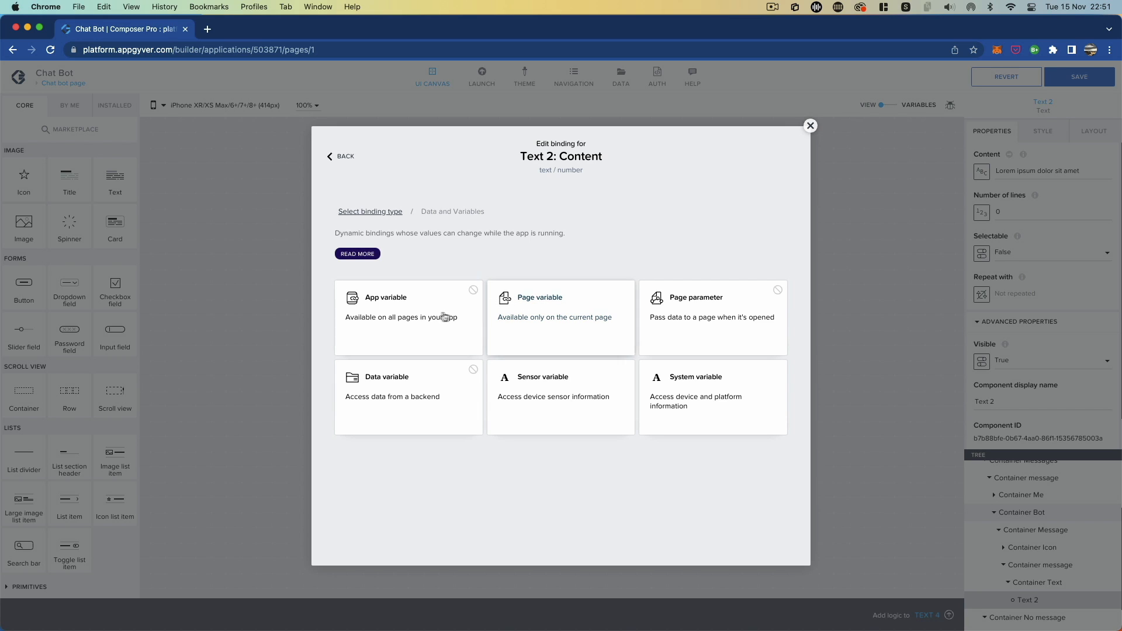
{"action": "left_click", "coordinate": [347, 159]}
{"action": "left_click", "coordinate": [587, 370]}
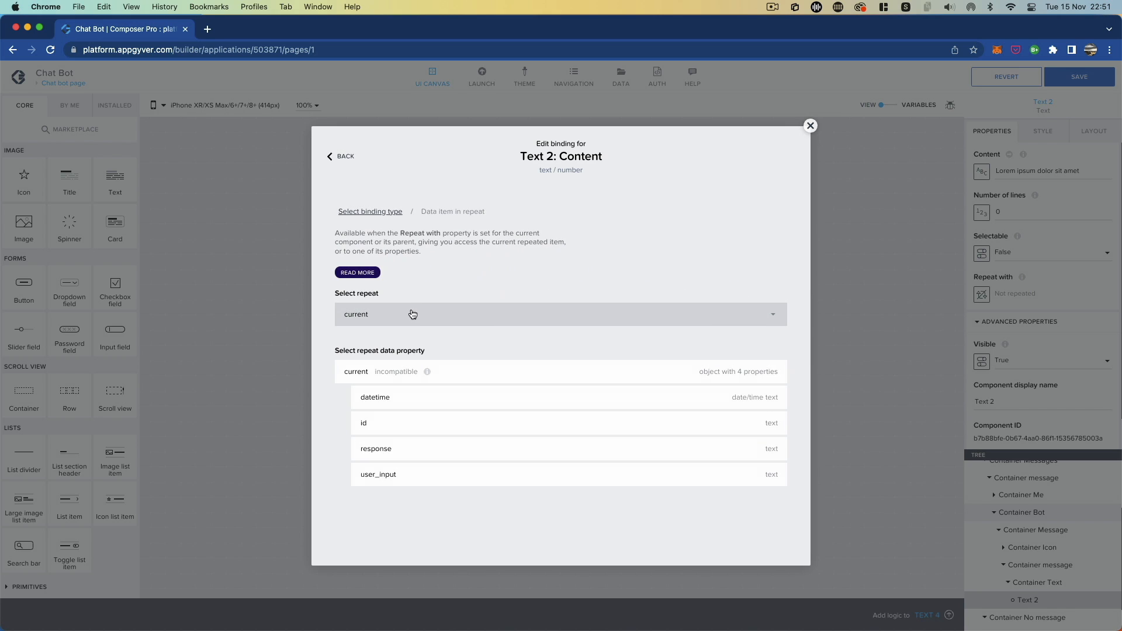
{"action": "left_click", "coordinate": [401, 449]}
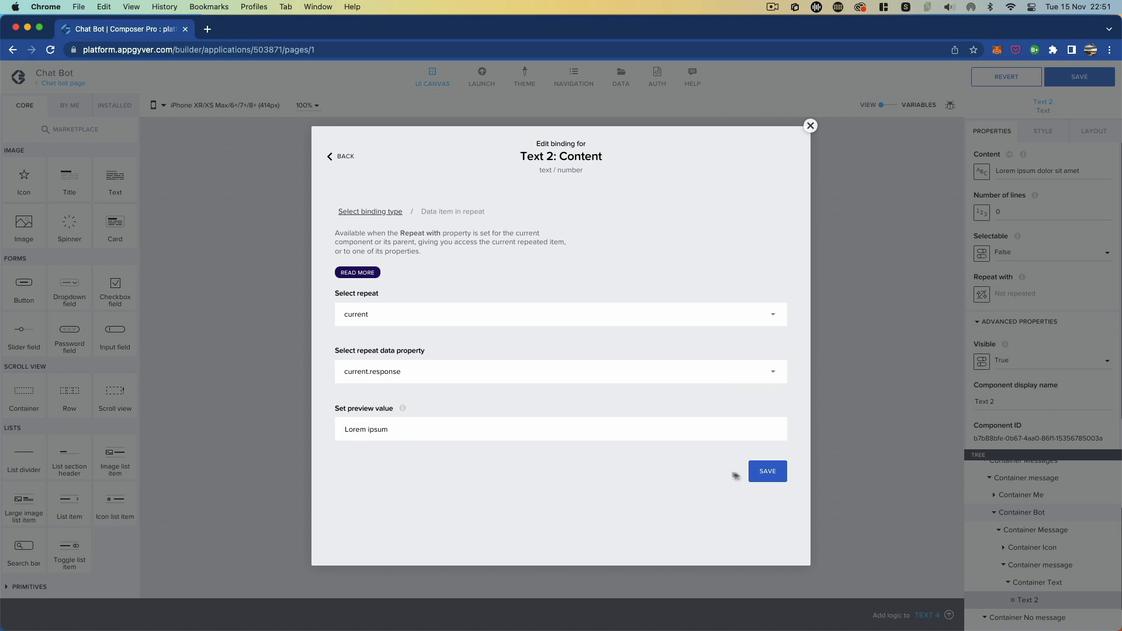
{"action": "left_click", "coordinate": [757, 476]}
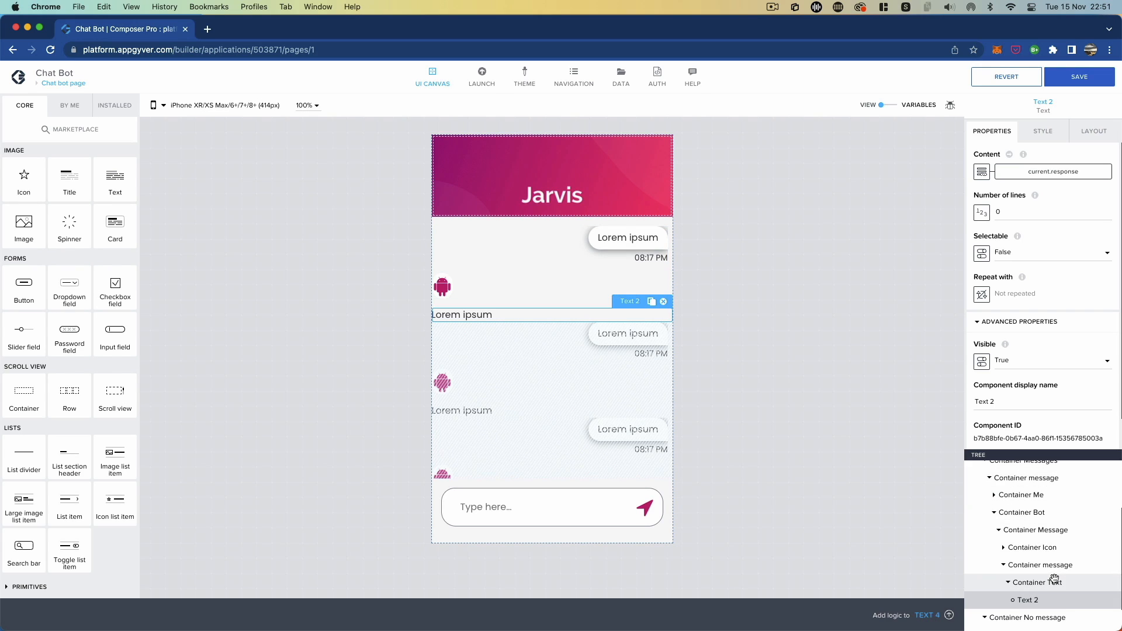
- Add another text component inside the bot's Container message, directly below Container Text
{"action": "scroll", "coordinate": [1052, 579], "scroll_direction": "down", "scroll_amount": 2}
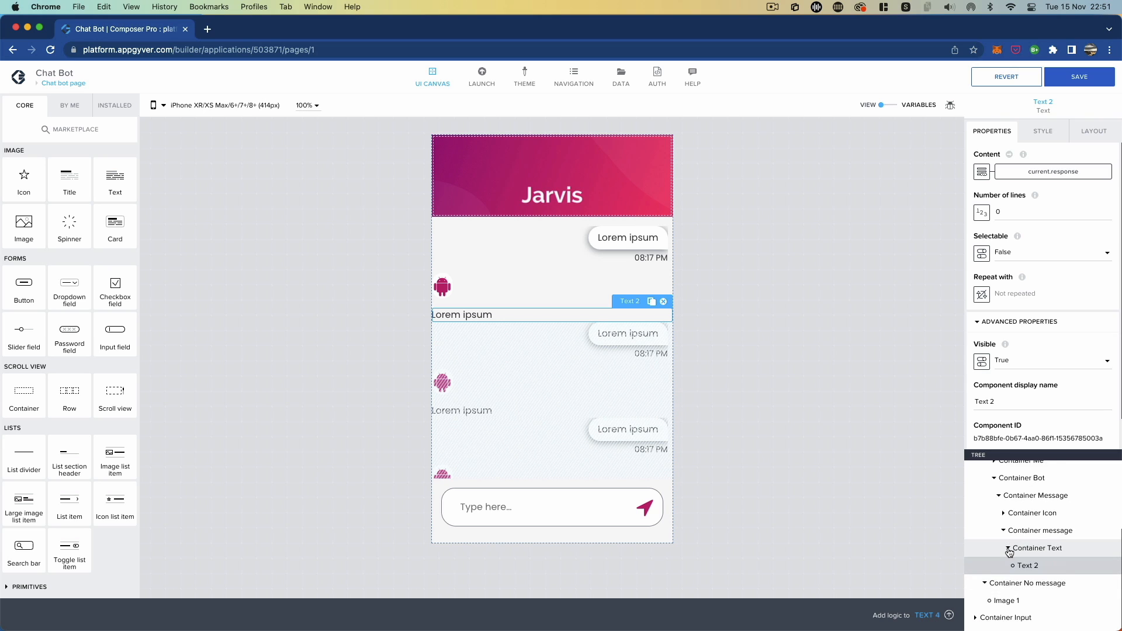
{"action": "left_click", "coordinate": [1008, 550]}
{"action": "left_click", "coordinate": [1029, 549]}
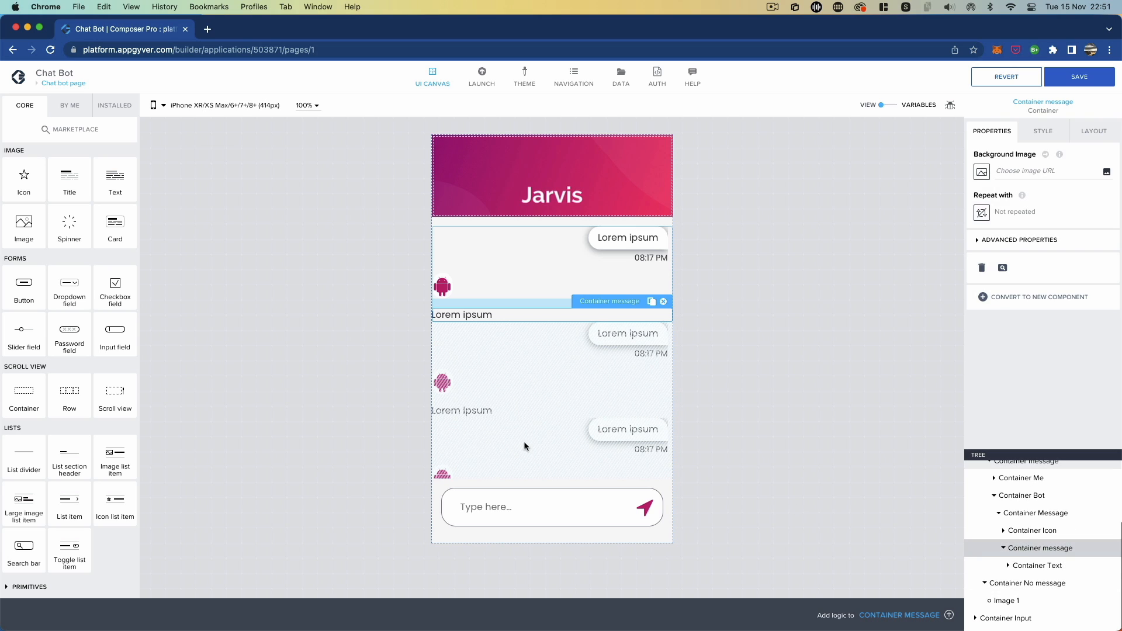
{"action": "left_click_drag", "start_coordinate": [115, 185], "coordinate": [1051, 560]}
{"action": "left_click", "coordinate": [1028, 549]}
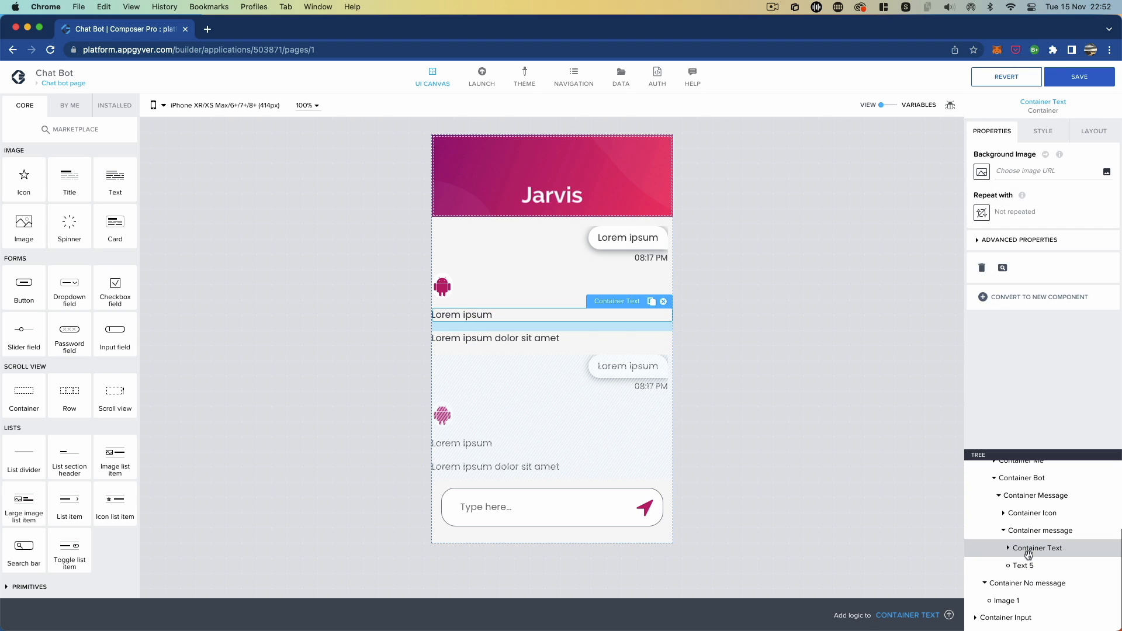
- Rename the new text component Text 3 and apply the Secondary Paragraph style class to it
{"action": "left_click", "coordinate": [1024, 565]}
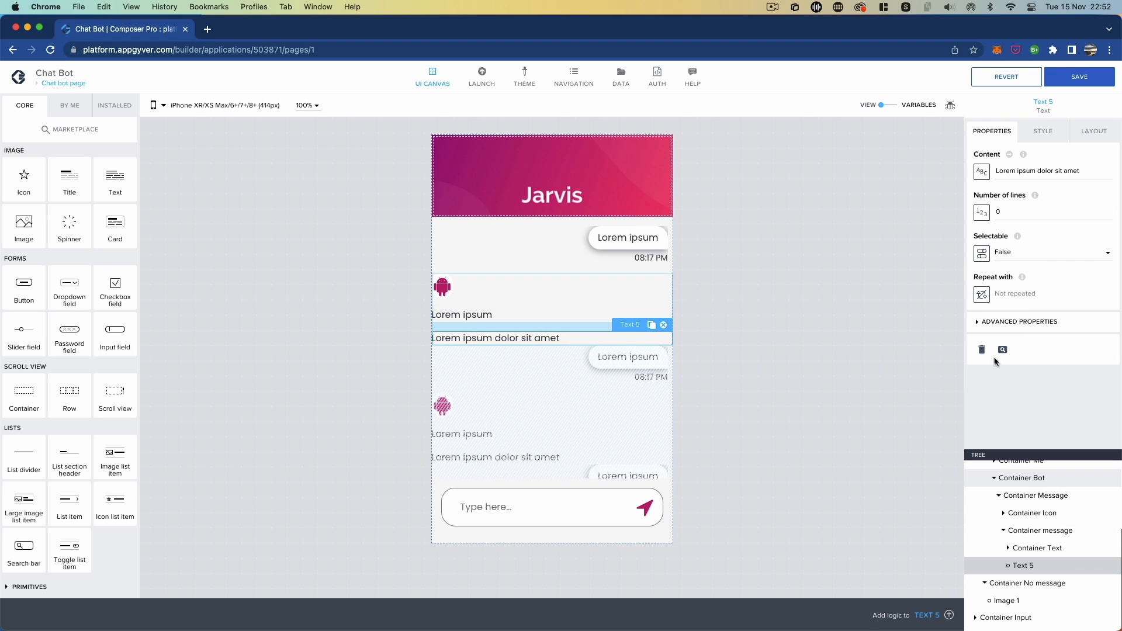
{"action": "left_click", "coordinate": [978, 323]}
{"action": "left_click", "coordinate": [1011, 401]}
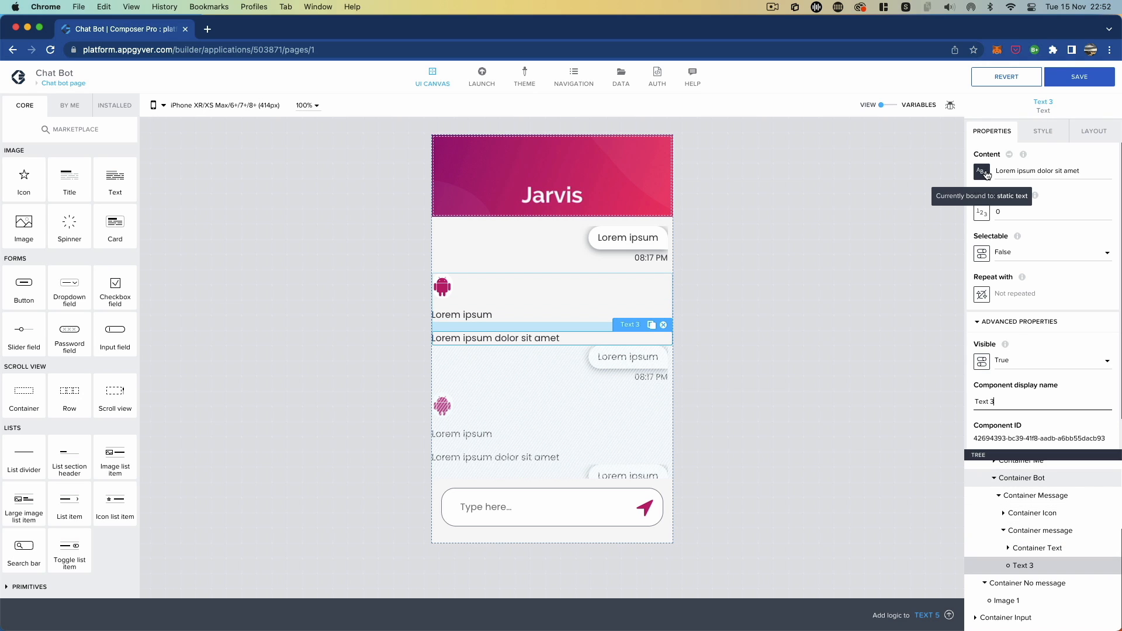
{"action": "left_click", "coordinate": [1032, 133]}
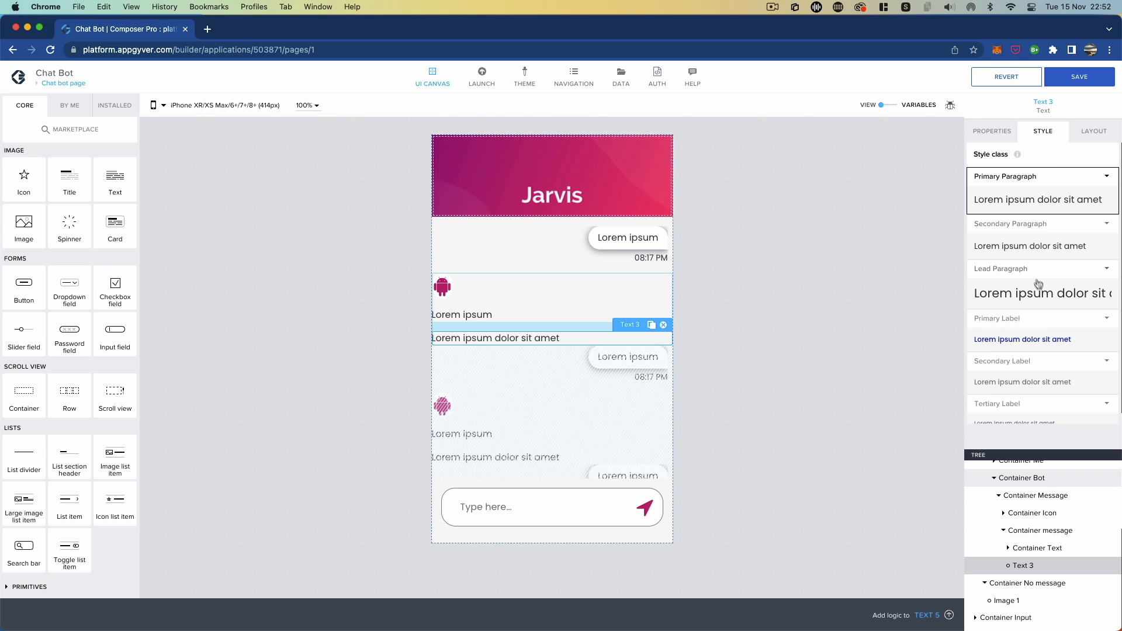
{"action": "left_click", "coordinate": [1018, 244]}
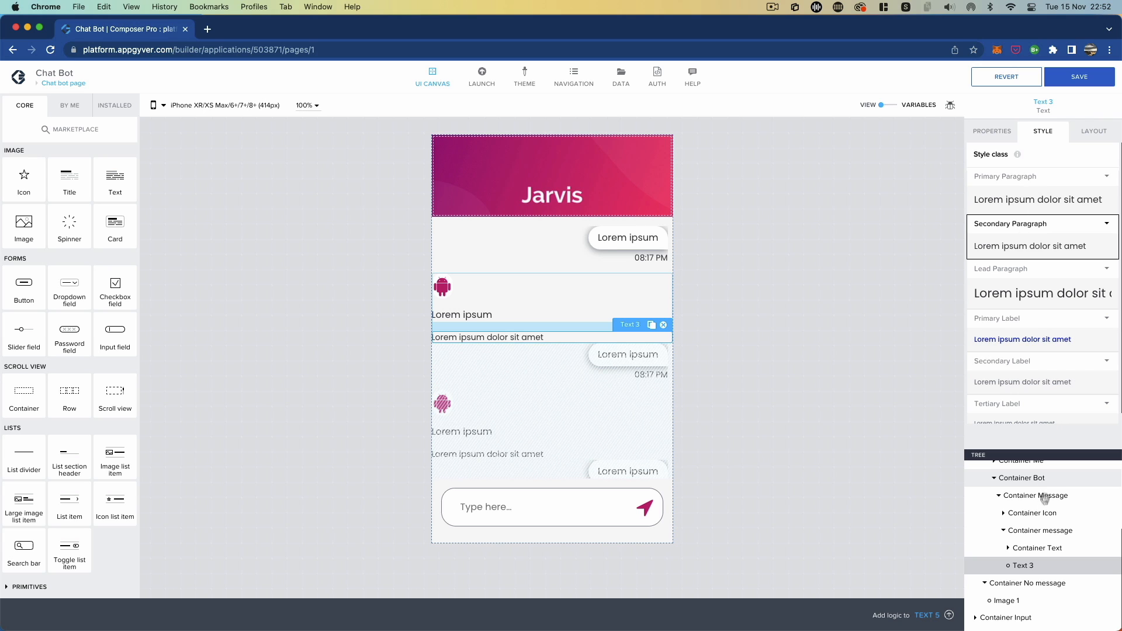
- Set the bottom gap of Container Text to the XS (4px) theme spacing
{"action": "left_click", "coordinate": [1046, 549]}
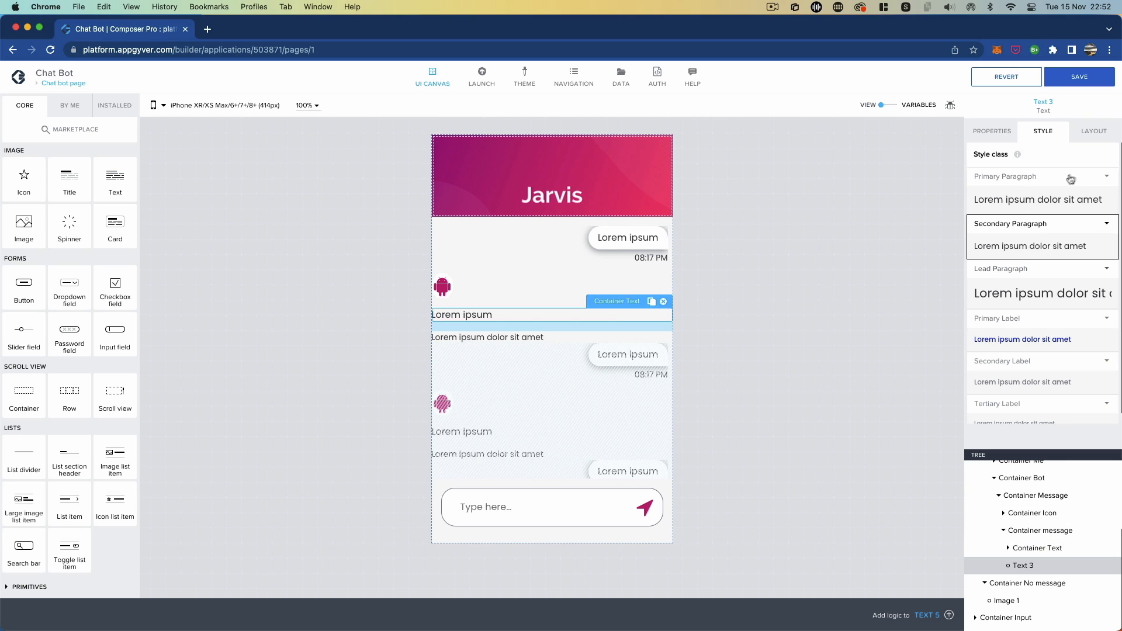
{"action": "left_click", "coordinate": [1088, 137]}
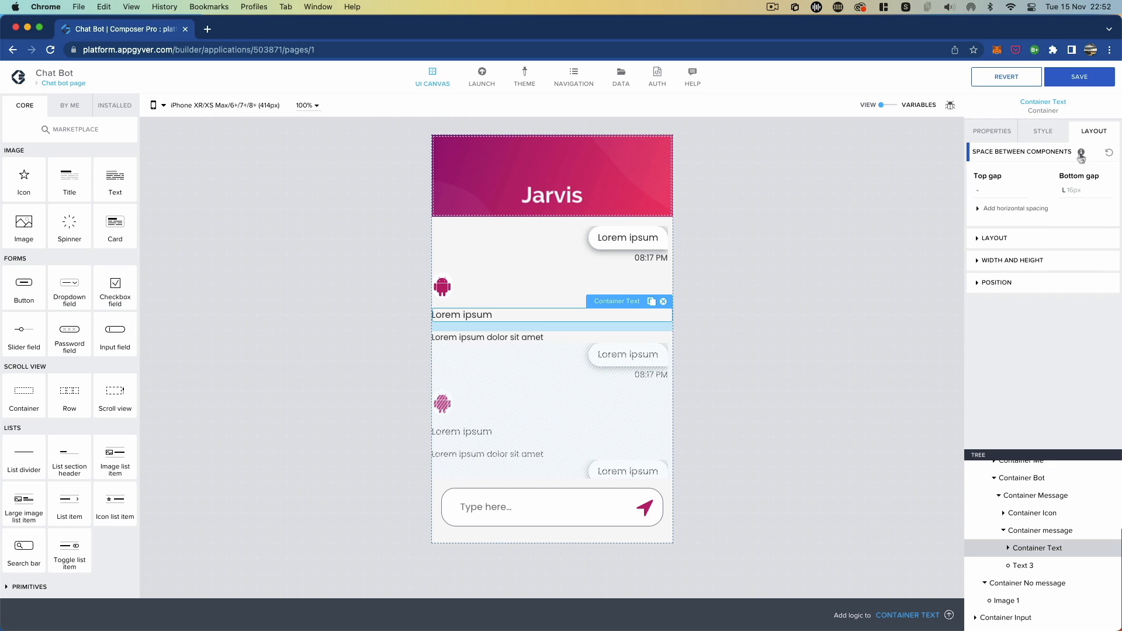
{"action": "left_click", "coordinate": [1074, 192]}
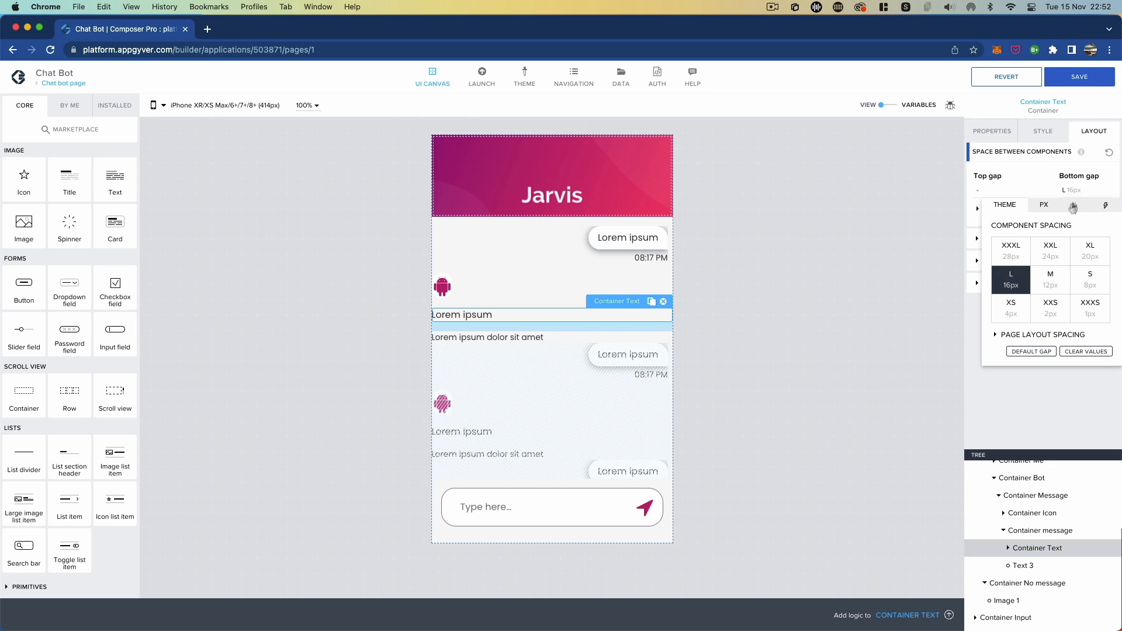
{"action": "left_click", "coordinate": [1007, 316]}
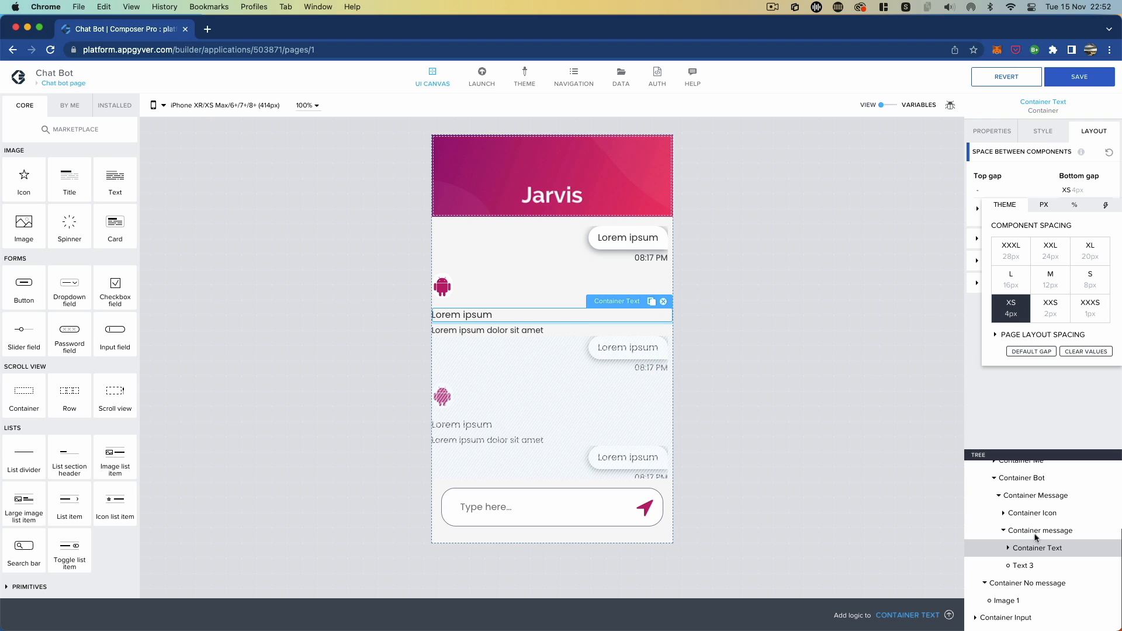
- Start a formula binding for Text 3's content, replacing the placeholder text with the FORMAT_DATETIME_WITH_TIMEZONE function
{"action": "left_click", "coordinate": [1029, 568]}
{"action": "left_click", "coordinate": [1027, 566]}
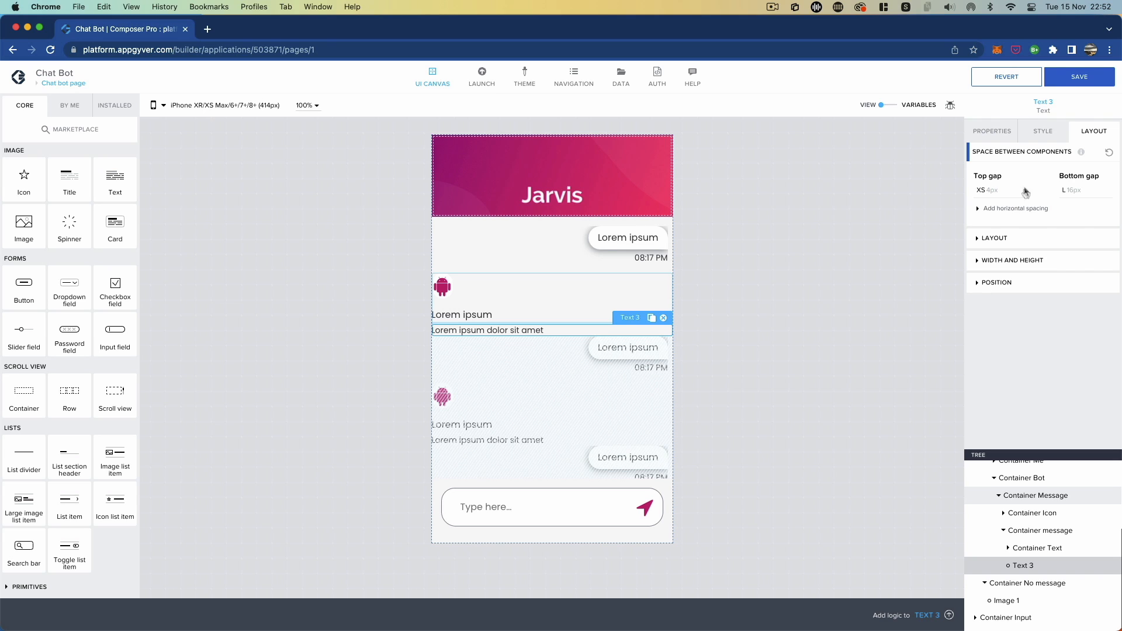
{"action": "left_click", "coordinate": [1000, 136]}
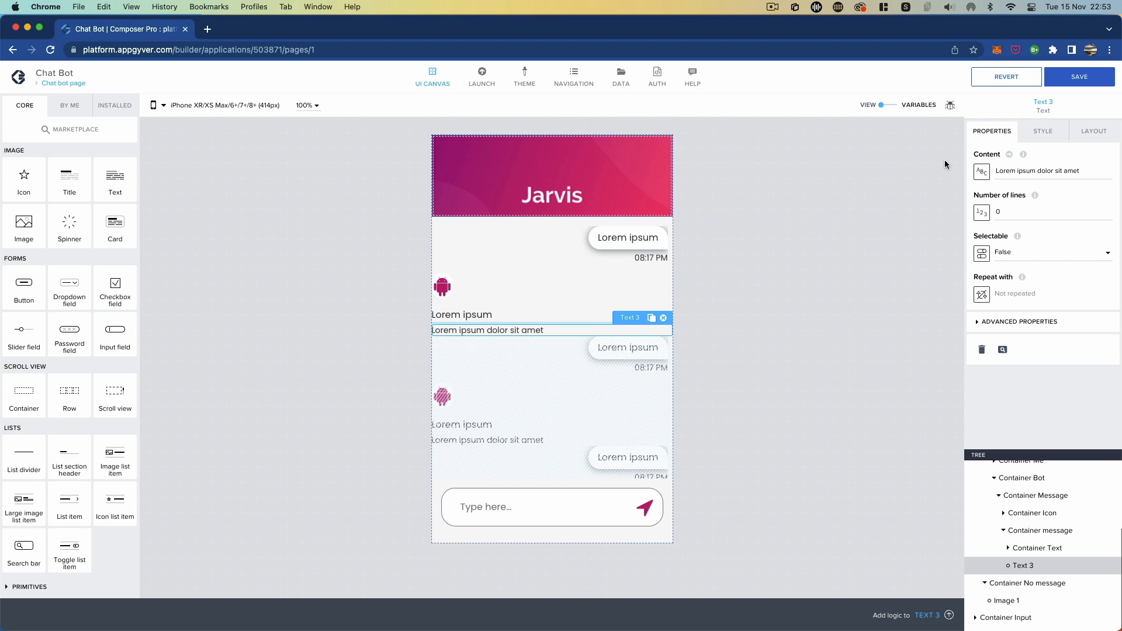
{"action": "left_click", "coordinate": [974, 174]}
{"action": "left_click", "coordinate": [673, 270]}
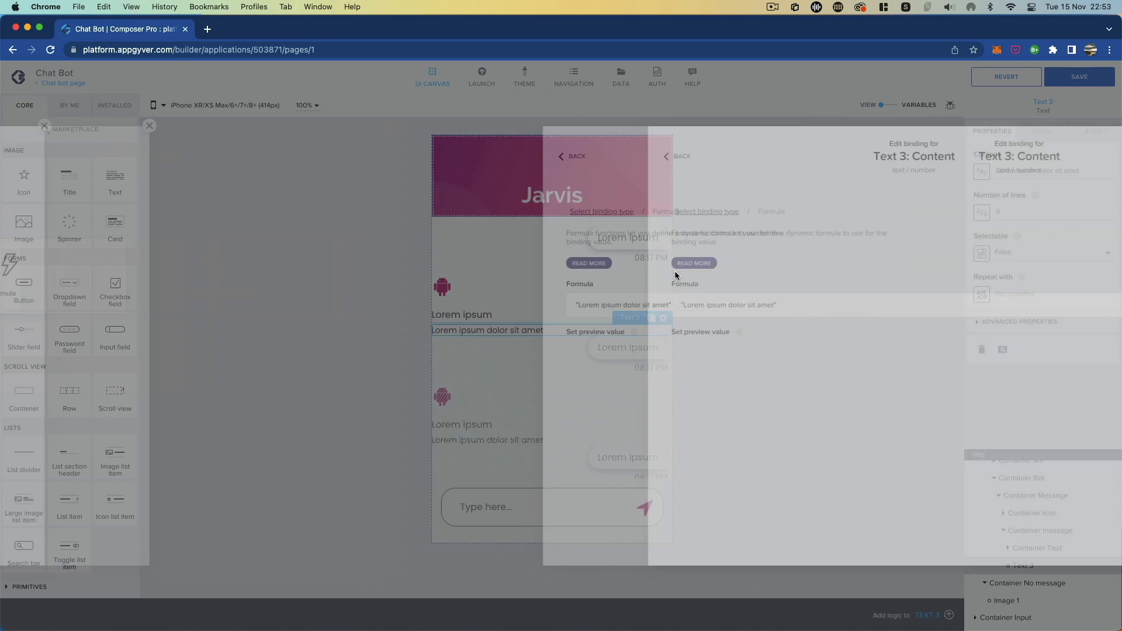
{"action": "left_click", "coordinate": [342, 304]}
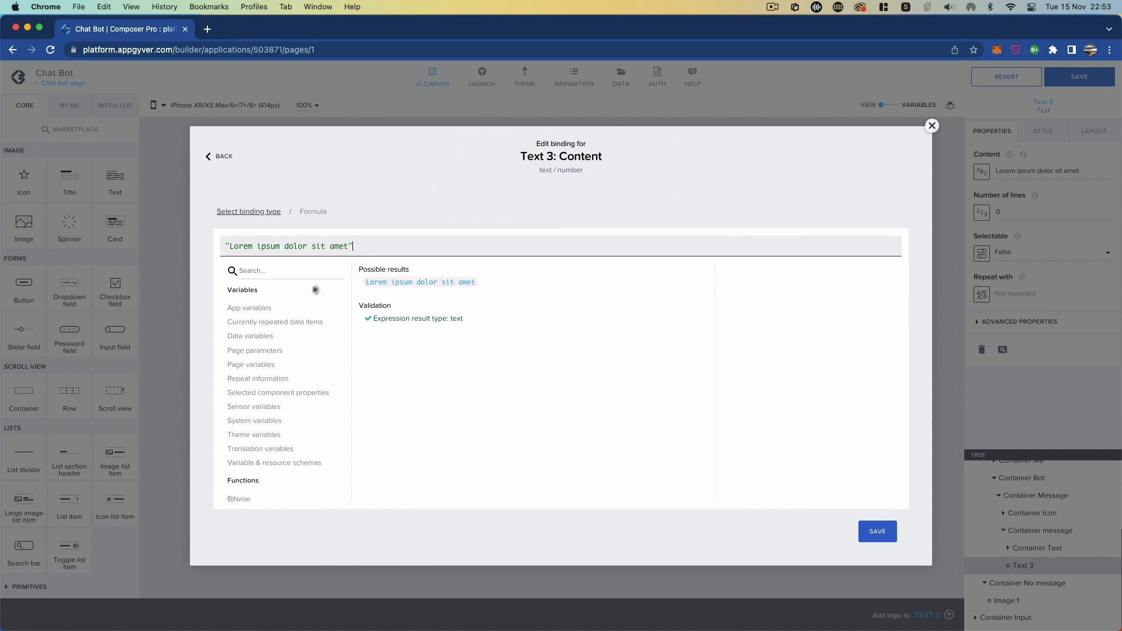
{"action": "left_click_drag", "start_coordinate": [370, 246], "coordinate": [135, 219]}
{"action": "type", "text": "FORM"}
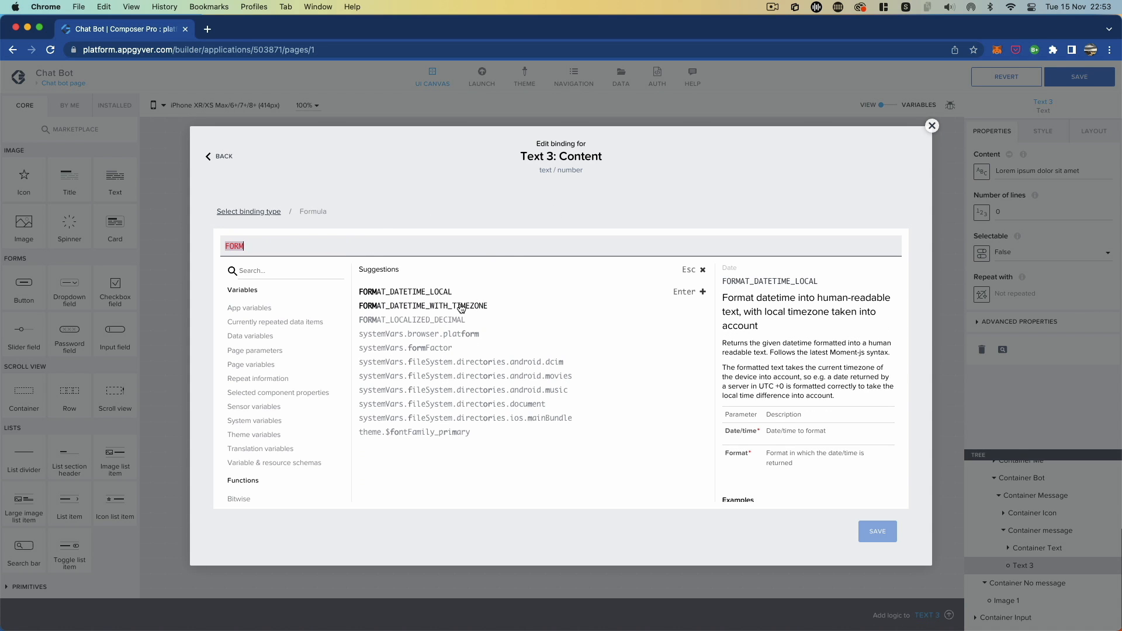
{"action": "left_click", "coordinate": [461, 306]}
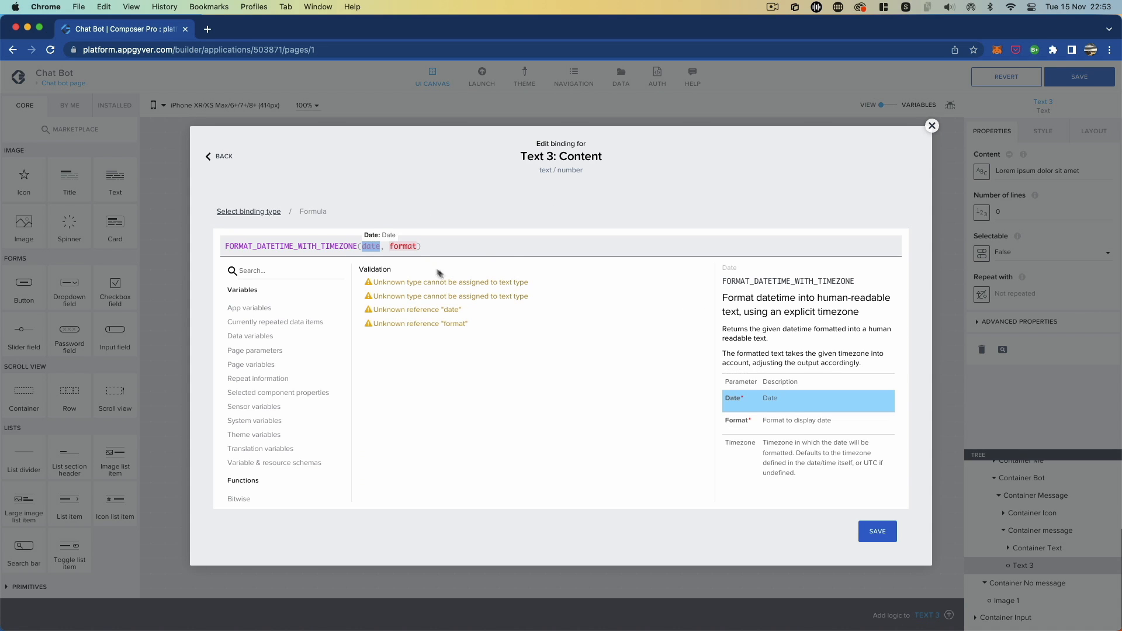
- Complete the formula with repeated.current.datetime as the date and "hh:mm A" as the format, and save the binding
{"action": "left_click", "coordinate": [277, 322]}
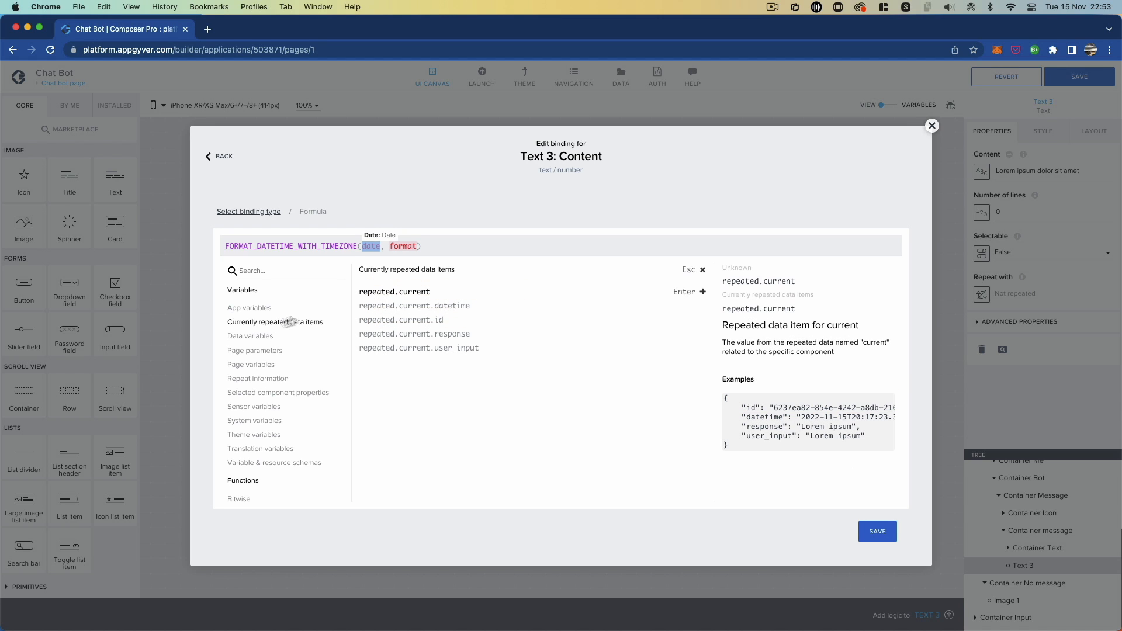
{"action": "left_click", "coordinate": [392, 305]}
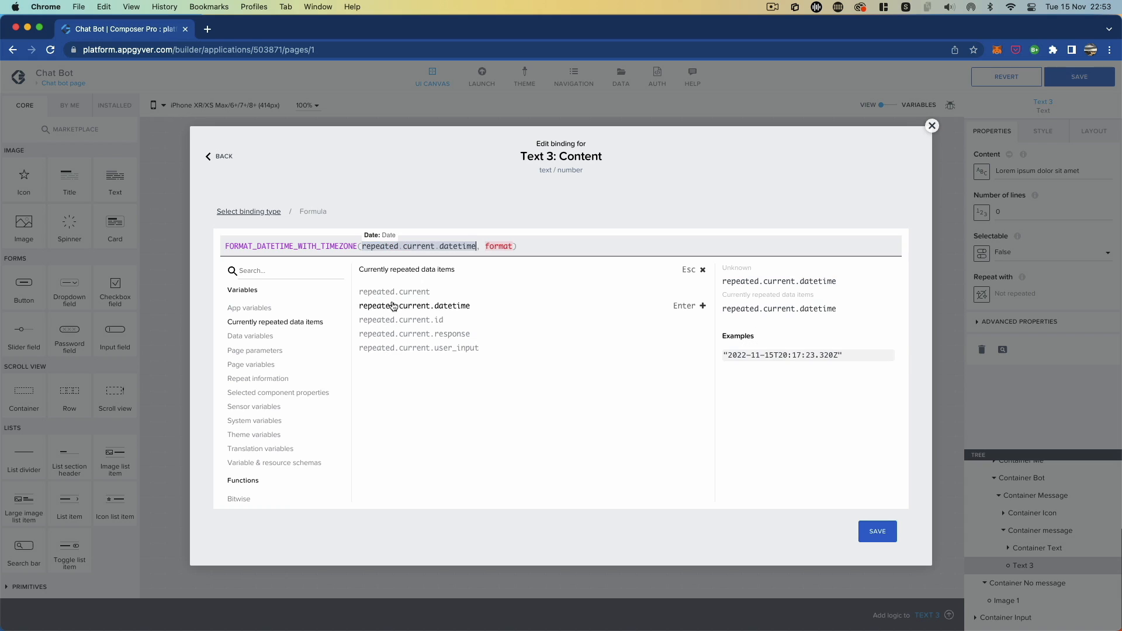
{"action": "left_click", "coordinate": [487, 246]}
{"action": "type", "text": "\"\""}
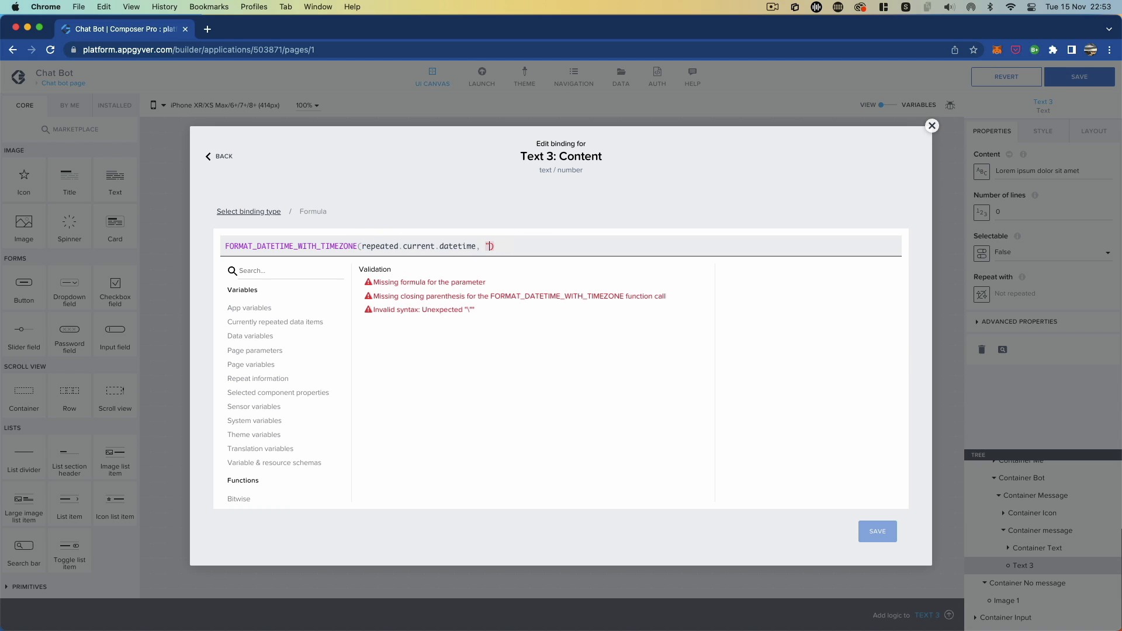
{"action": "type", "text": "hh:dd"}
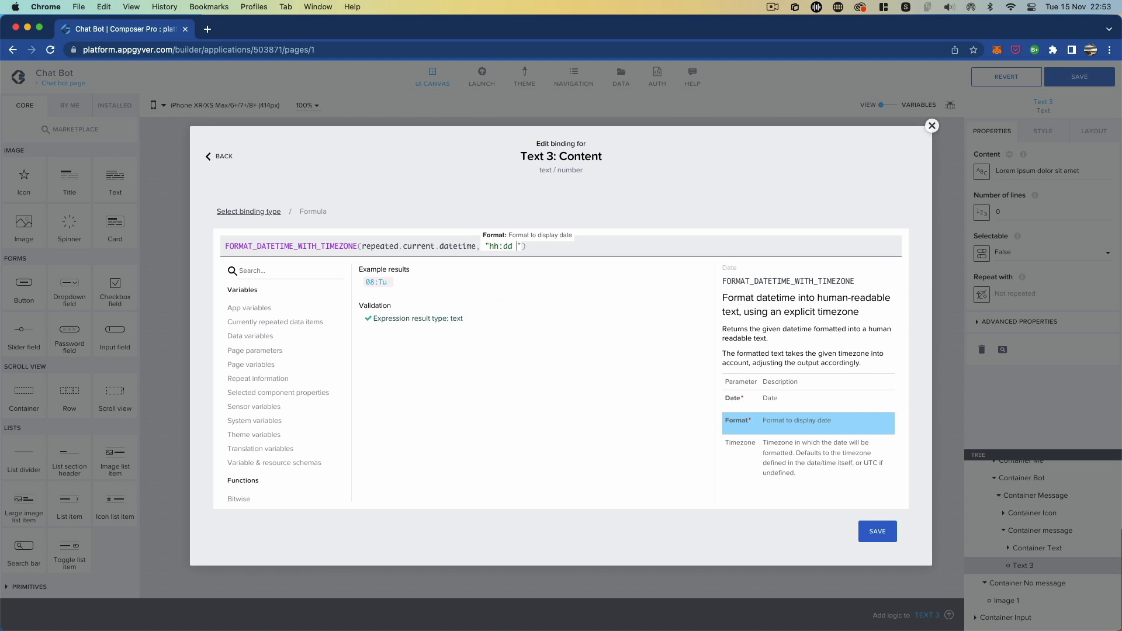
{"action": "type", "text": " A"}
{"action": "key", "text": "BackSpace"}
{"action": "key", "text": "BackSpace"}
{"action": "type", "text": "mm"}
{"action": "left_click", "coordinate": [557, 247]}
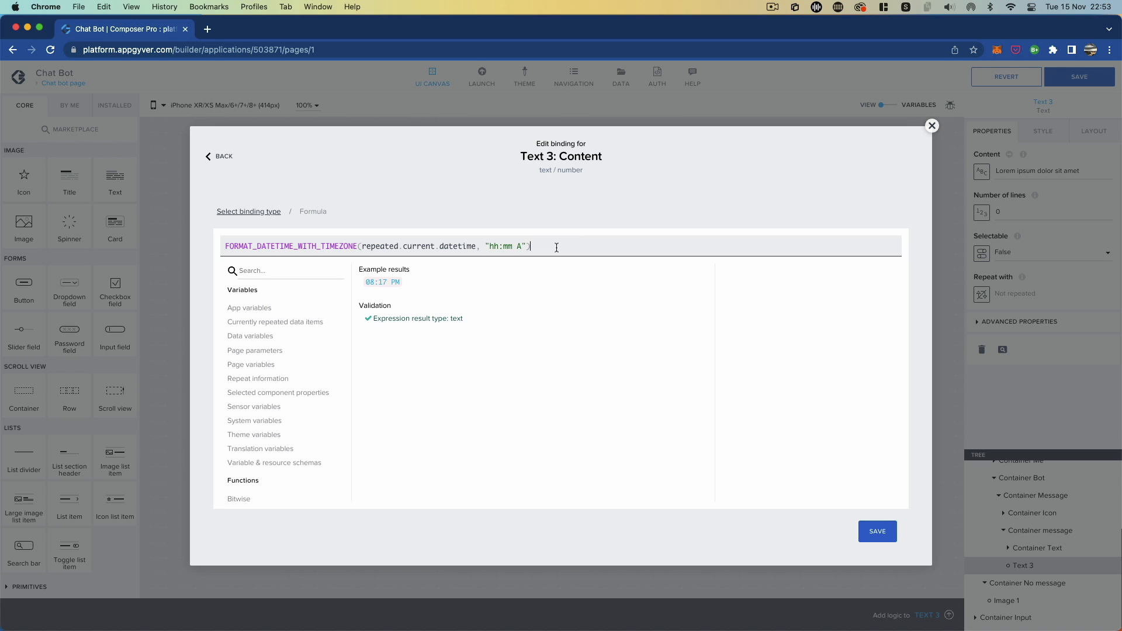
{"action": "left_click", "coordinate": [864, 531]}
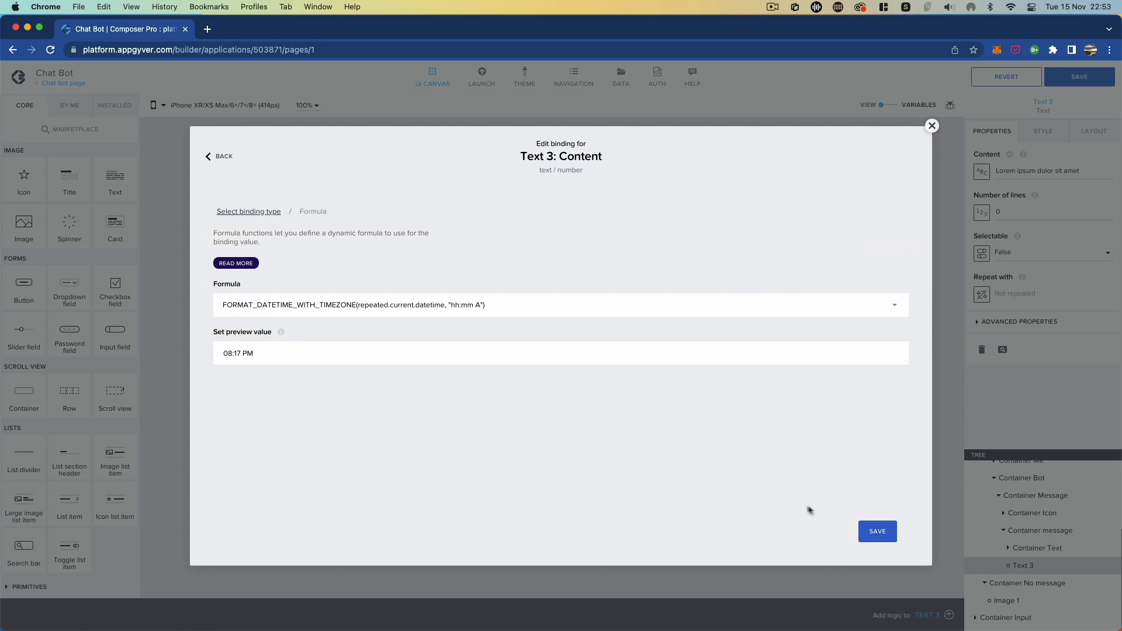
{"action": "left_click", "coordinate": [863, 533]}
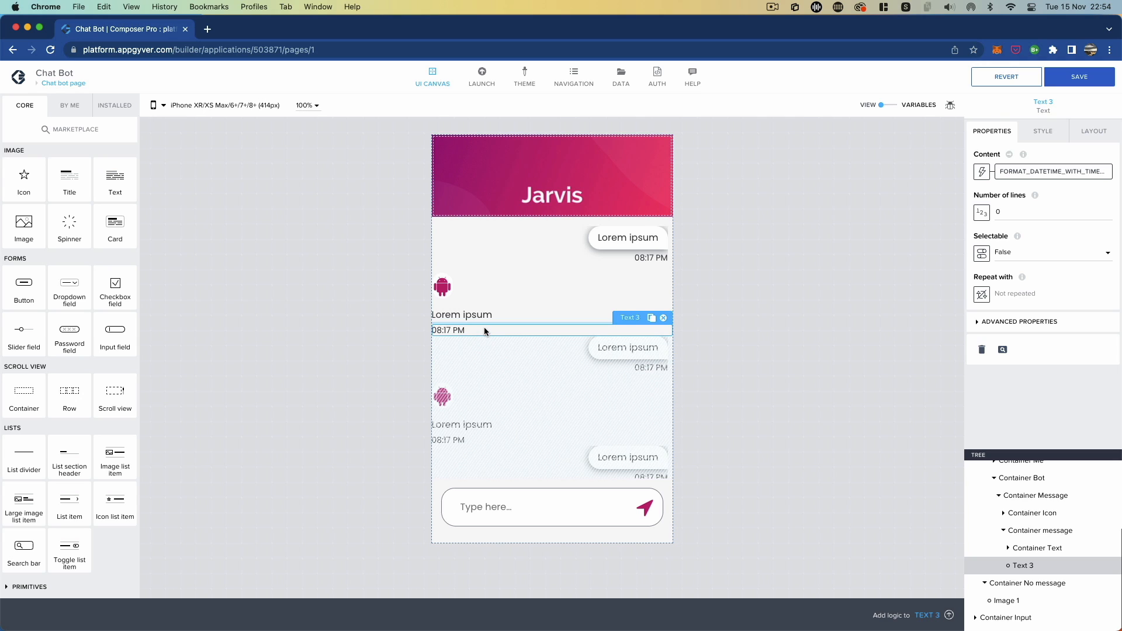
- Create a new style class named Chatbot Message for Container Text, based on Layout Container
{"action": "left_click", "coordinate": [473, 316]}
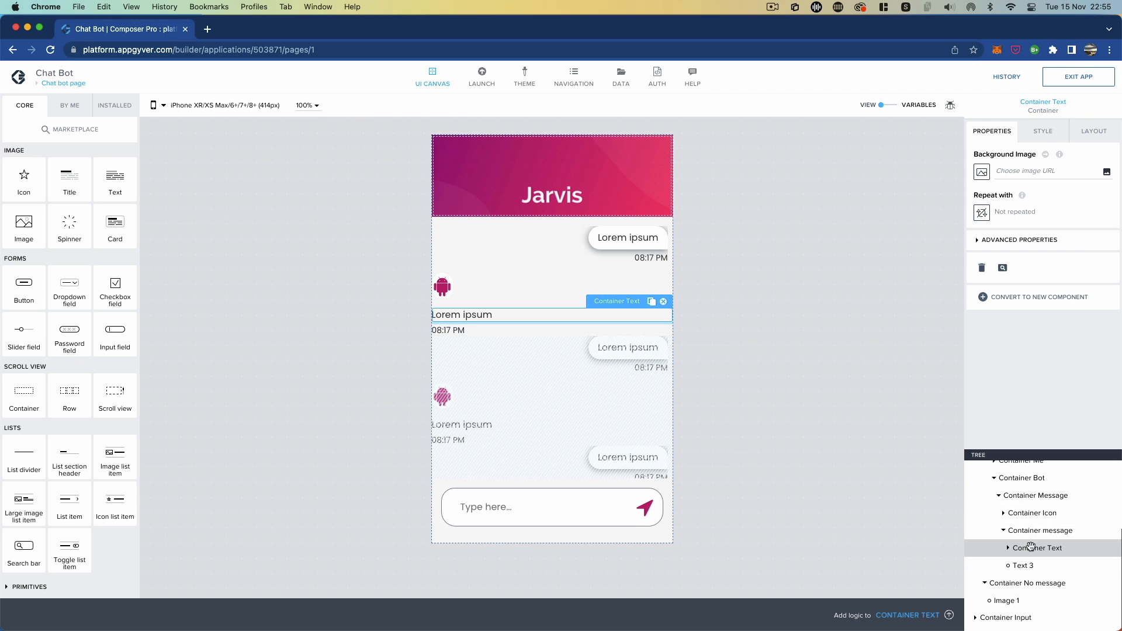
{"action": "left_click", "coordinate": [1041, 136]}
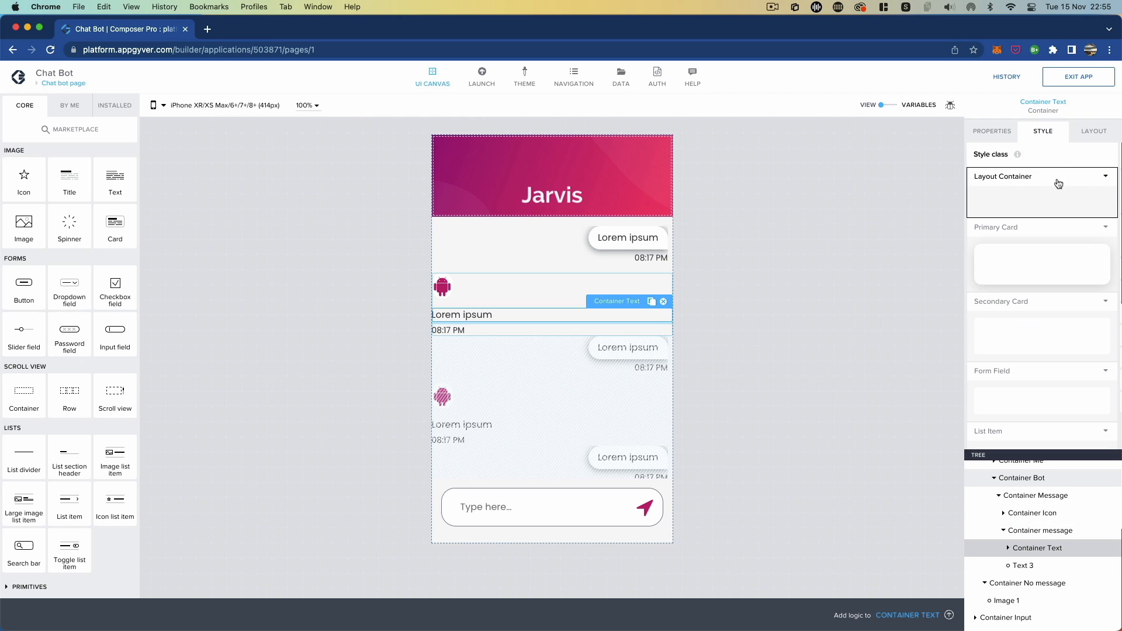
{"action": "left_click", "coordinate": [1105, 176]}
{"action": "left_click", "coordinate": [1028, 215]}
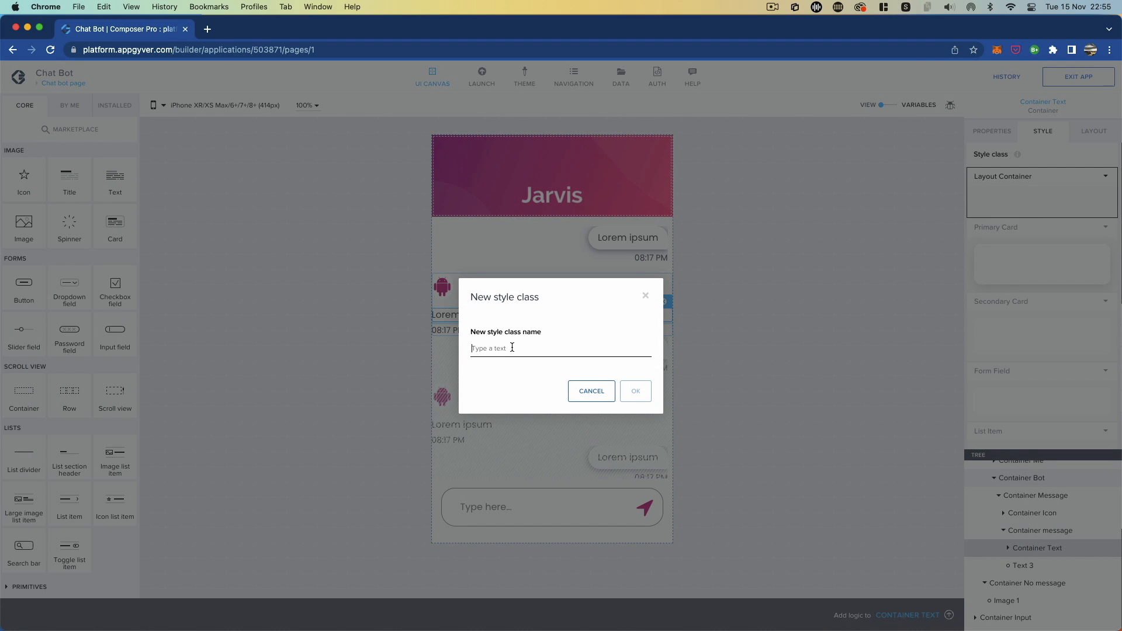
{"action": "type", "text": "c"}
{"action": "left_click", "coordinate": [636, 391]}
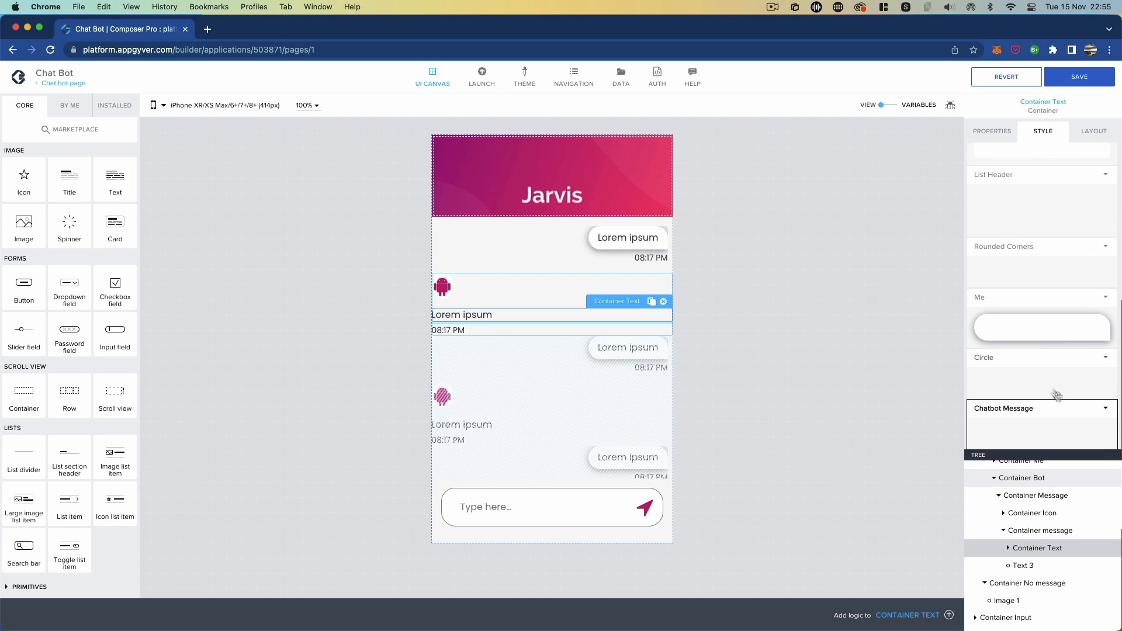
- Give the Chatbot Message style a new smart background palette named Pink with the hex color #FCEBED
{"action": "left_click", "coordinate": [1105, 412]}
{"action": "left_click", "coordinate": [1076, 419]}
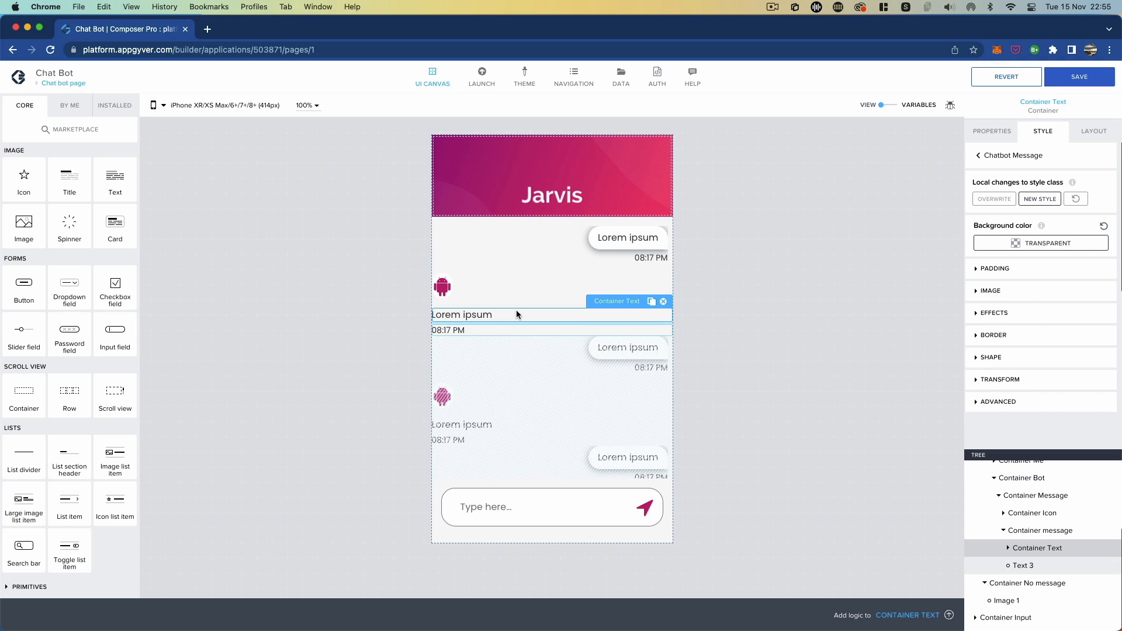
{"action": "left_click", "coordinate": [1032, 246]}
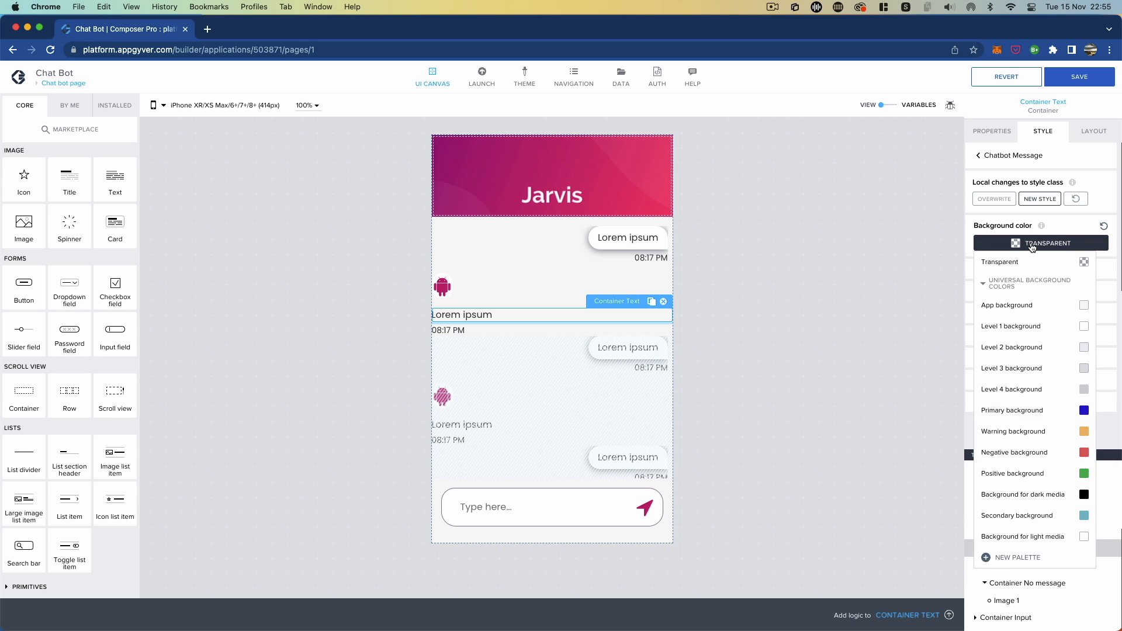
{"action": "left_click", "coordinate": [1005, 559]}
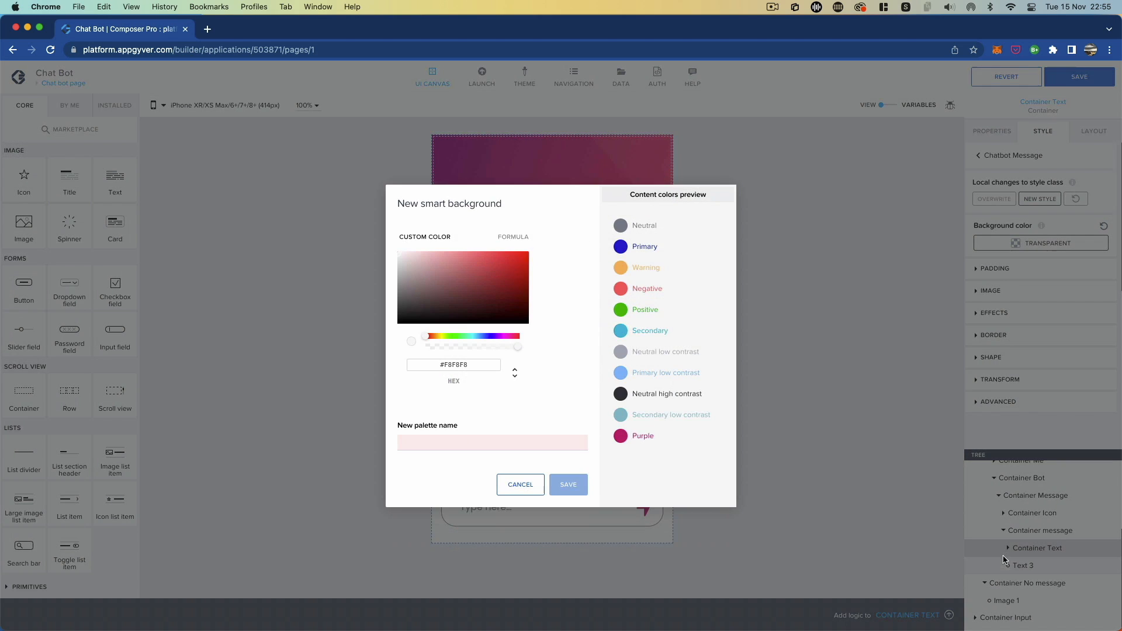
{"action": "left_click", "coordinate": [526, 439]}
{"action": "type", "text": "Pink"}
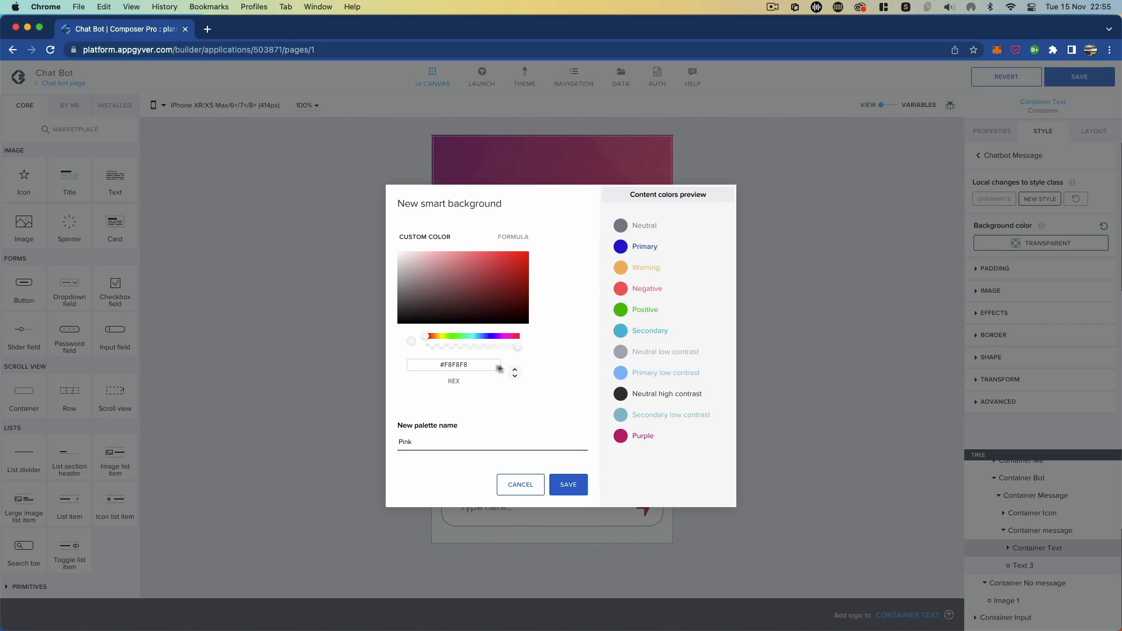
{"action": "left_click_drag", "start_coordinate": [479, 365], "coordinate": [389, 353]}
{"action": "type", "text": "#FCEBED"}
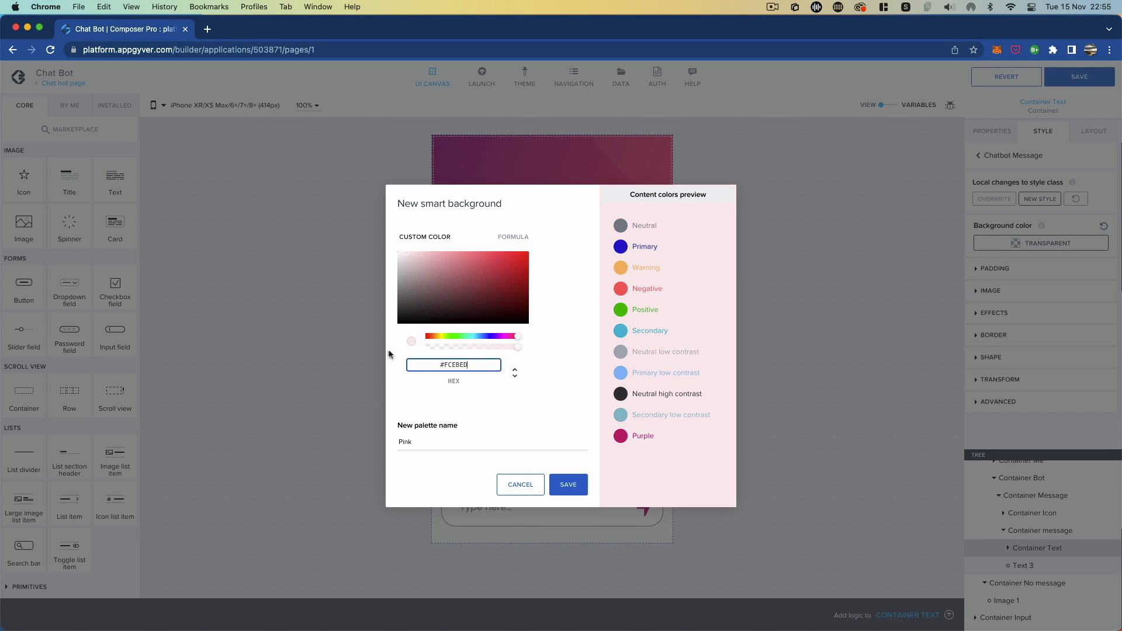
{"action": "left_click", "coordinate": [564, 489]}
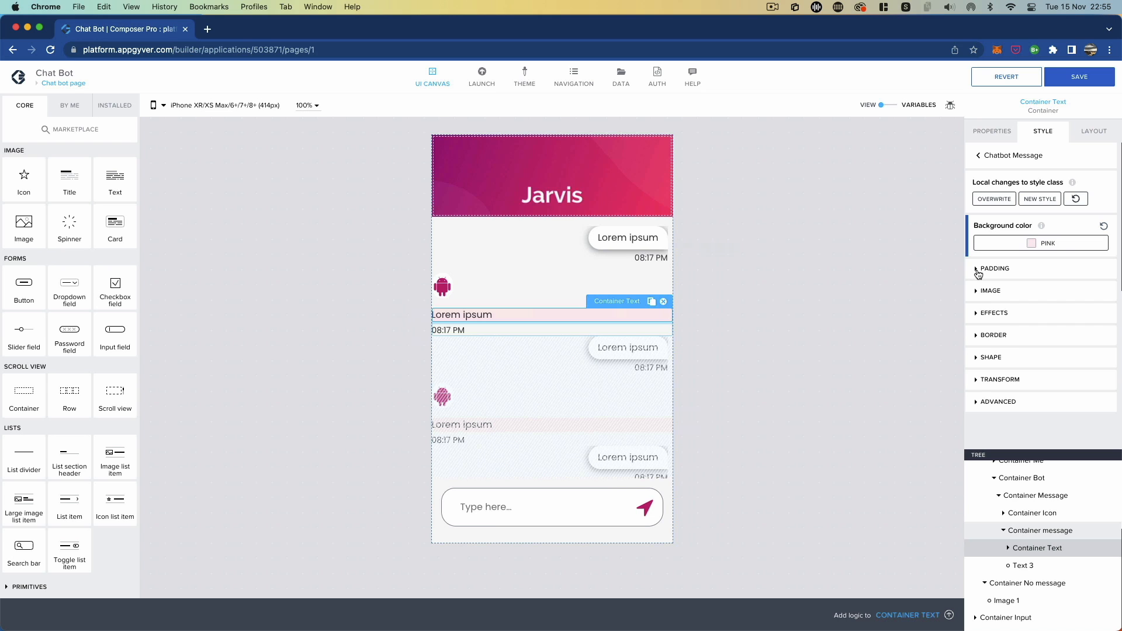
- Set Container Text's top padding to S (8px) and its left padding to L (16px) from the theme spacing
{"action": "left_click", "coordinate": [978, 274]}
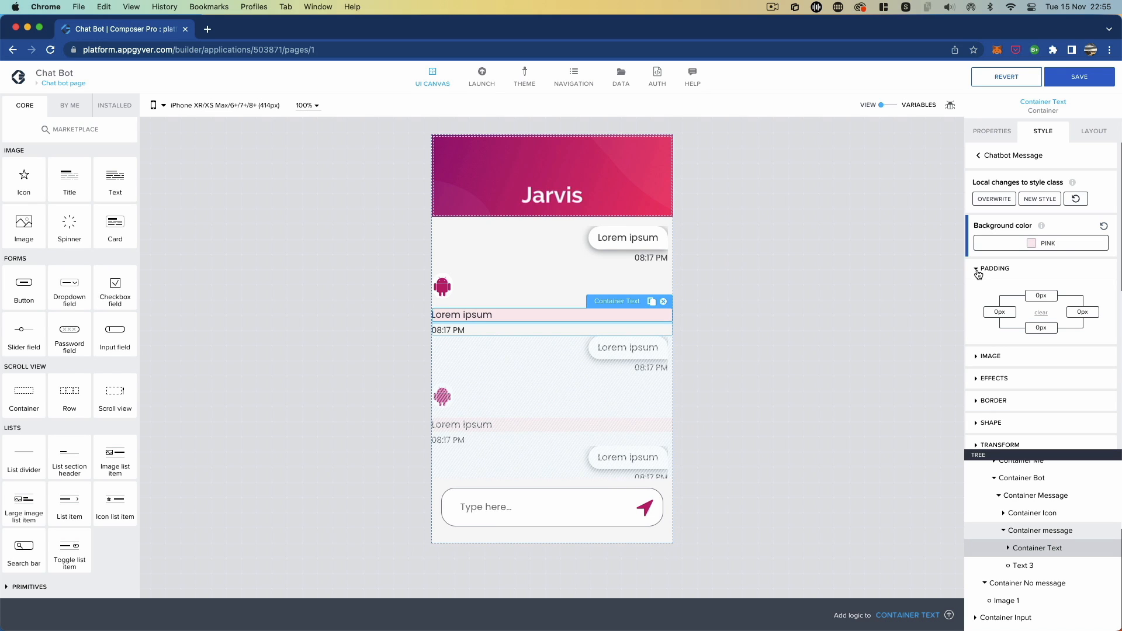
{"action": "left_click", "coordinate": [1035, 300]}
{"action": "left_click", "coordinate": [994, 310]}
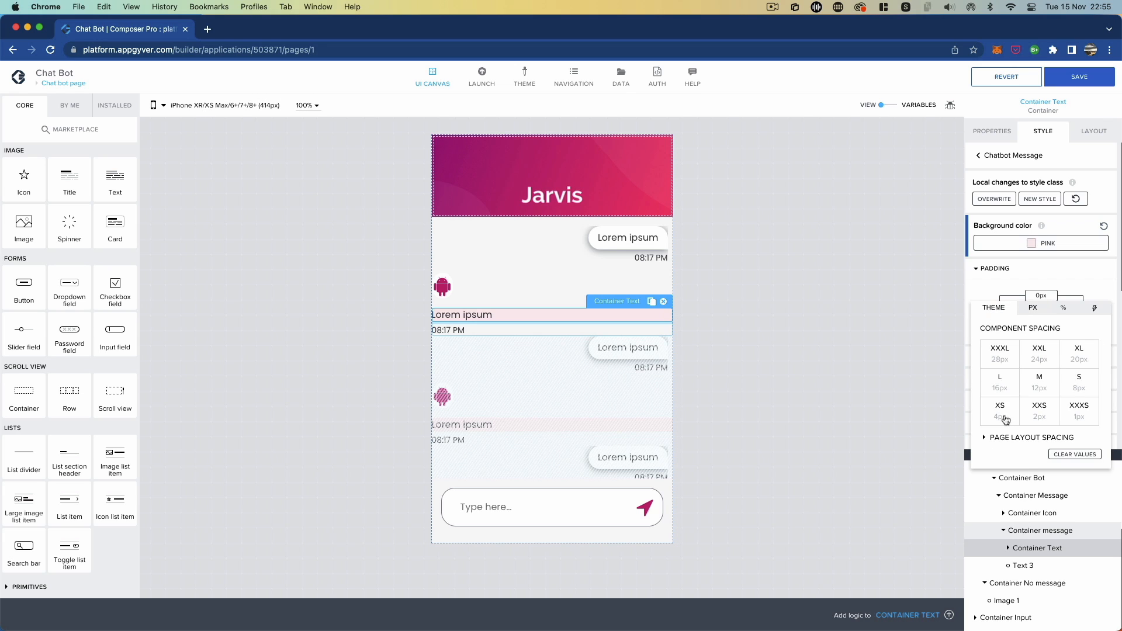
{"action": "left_click", "coordinate": [1079, 382]}
{"action": "left_click", "coordinate": [1001, 312]}
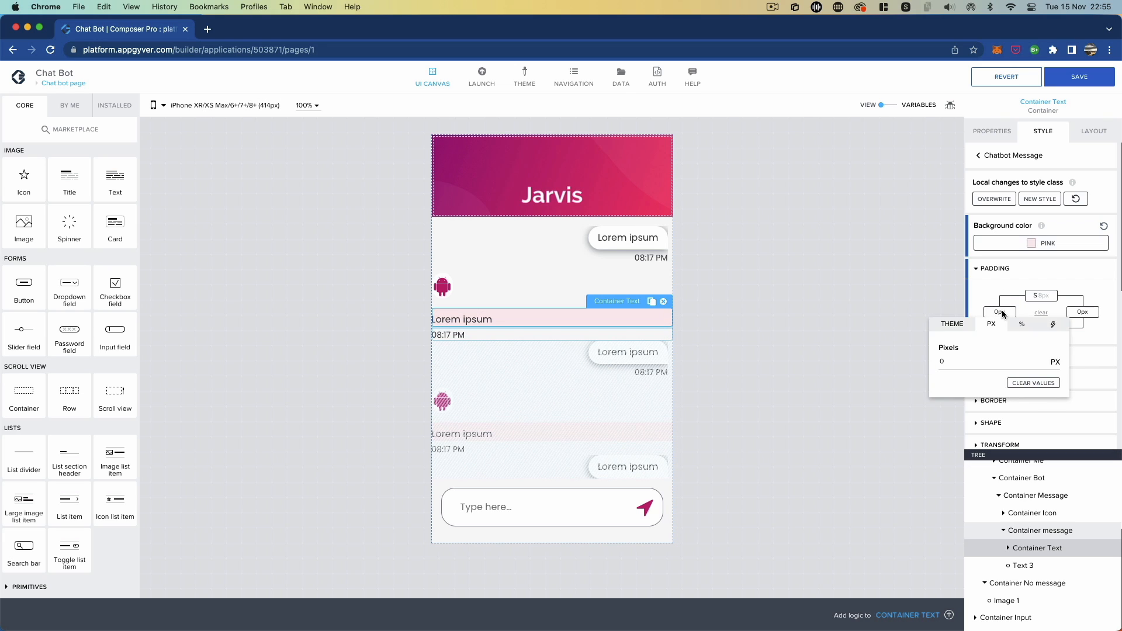
{"action": "left_click", "coordinate": [952, 324]}
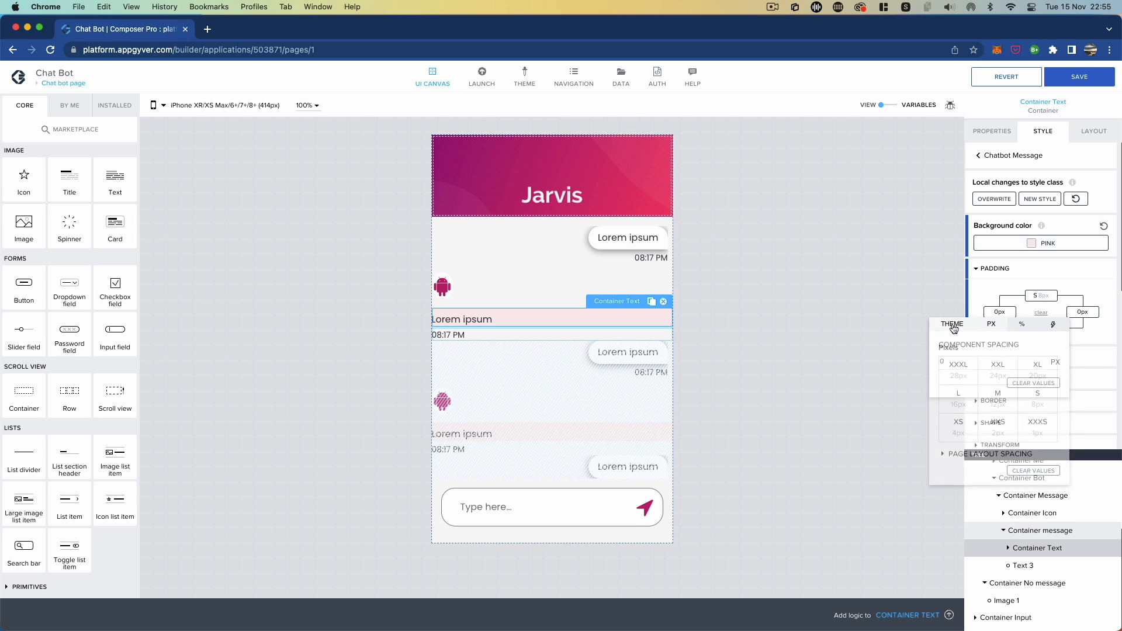
{"action": "left_click", "coordinate": [958, 398]}
- Set Container Text's bottom padding to S (8px) and its right padding to L (16px) from the theme spacing
{"action": "left_click", "coordinate": [1040, 327]}
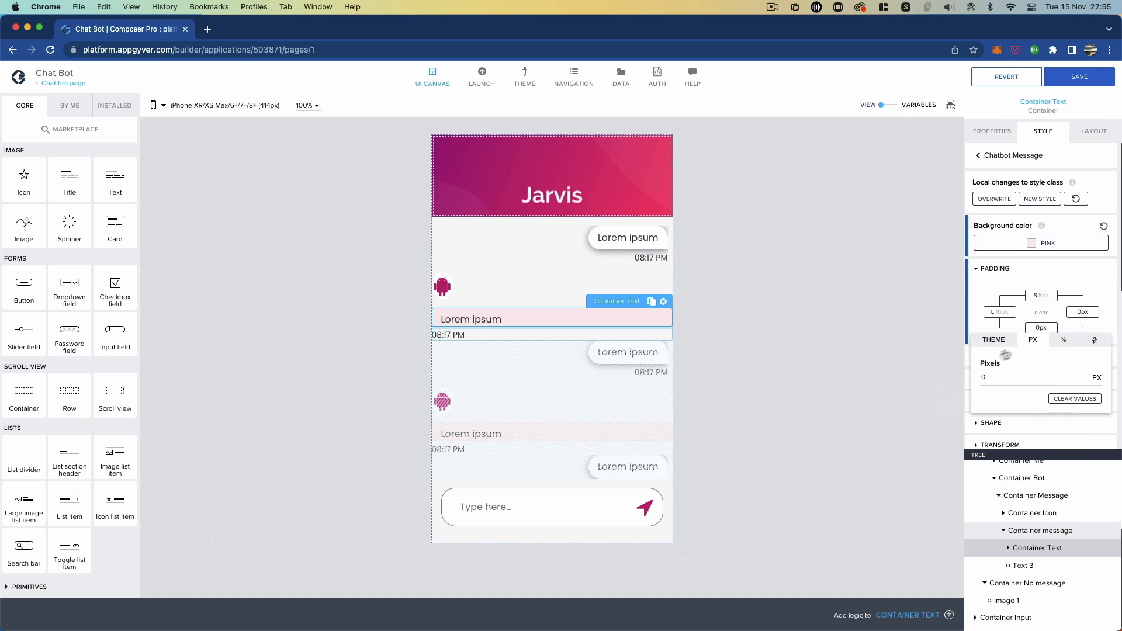
{"action": "left_click", "coordinate": [994, 341]}
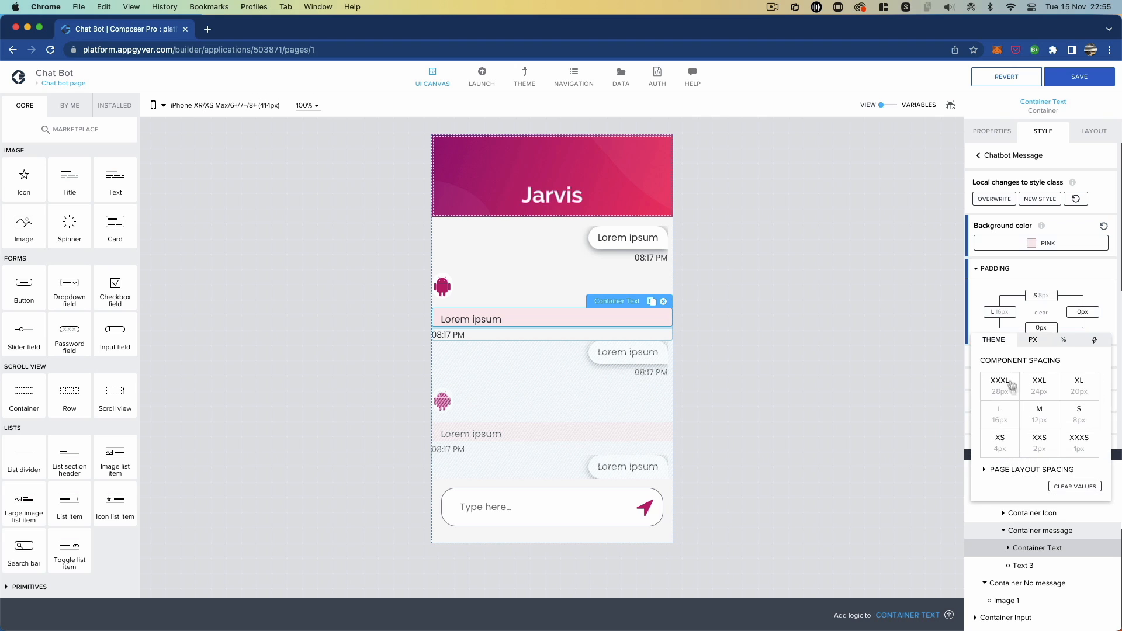
{"action": "left_click", "coordinate": [1075, 416]}
{"action": "left_click", "coordinate": [1080, 318]}
{"action": "left_click", "coordinate": [1081, 313]}
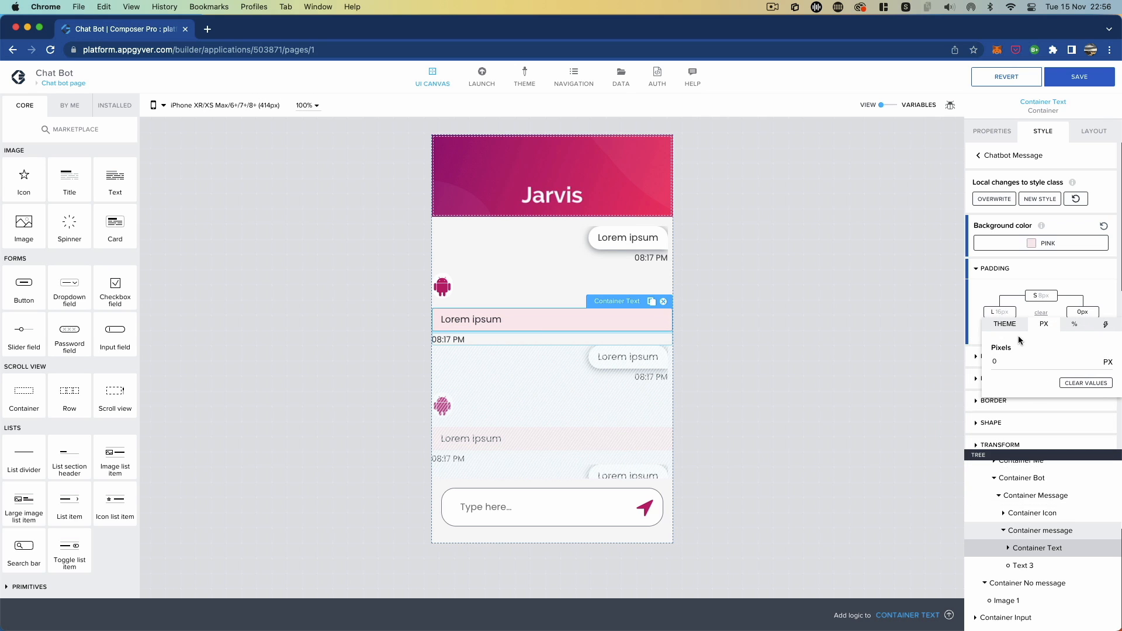
{"action": "left_click", "coordinate": [1006, 320]}
{"action": "left_click", "coordinate": [1087, 314]}
{"action": "left_click", "coordinate": [1016, 325]}
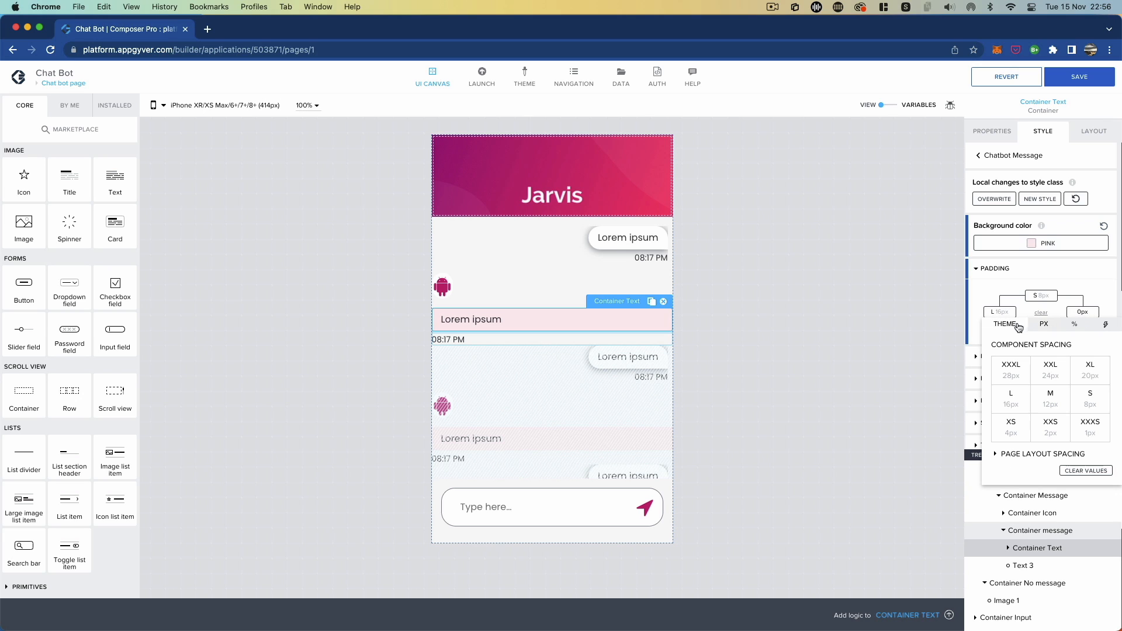
{"action": "left_click", "coordinate": [1011, 399]}
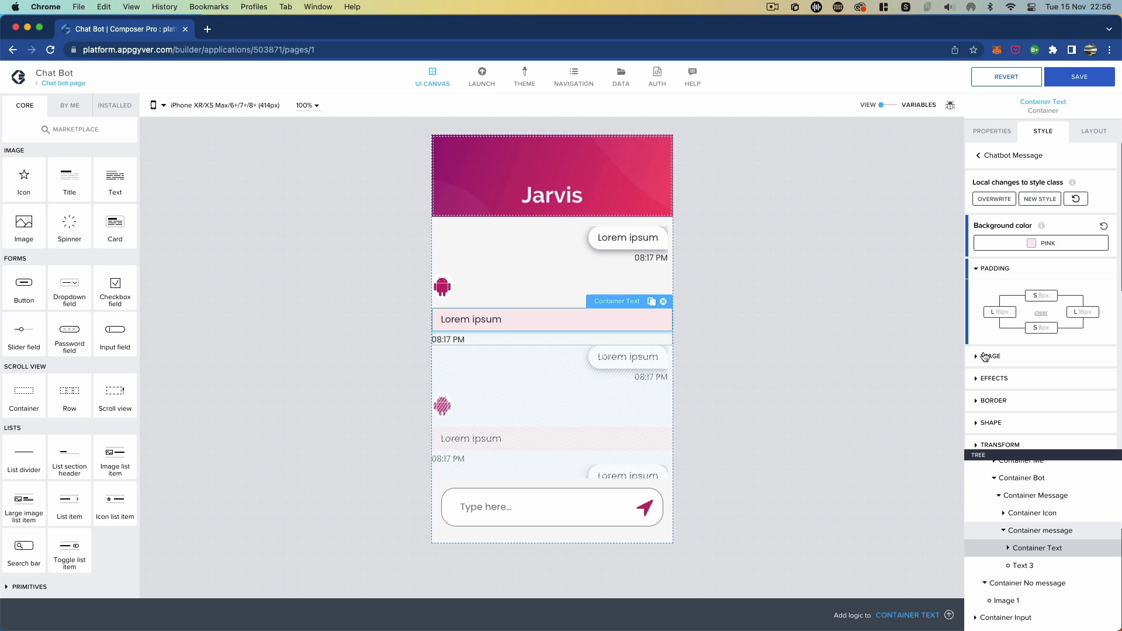
- Give Container Text individual corner radii of 25 at its top left, top right and bottom right corners
{"action": "scroll", "coordinate": [1034, 379], "scroll_direction": "down", "scroll_amount": 5}
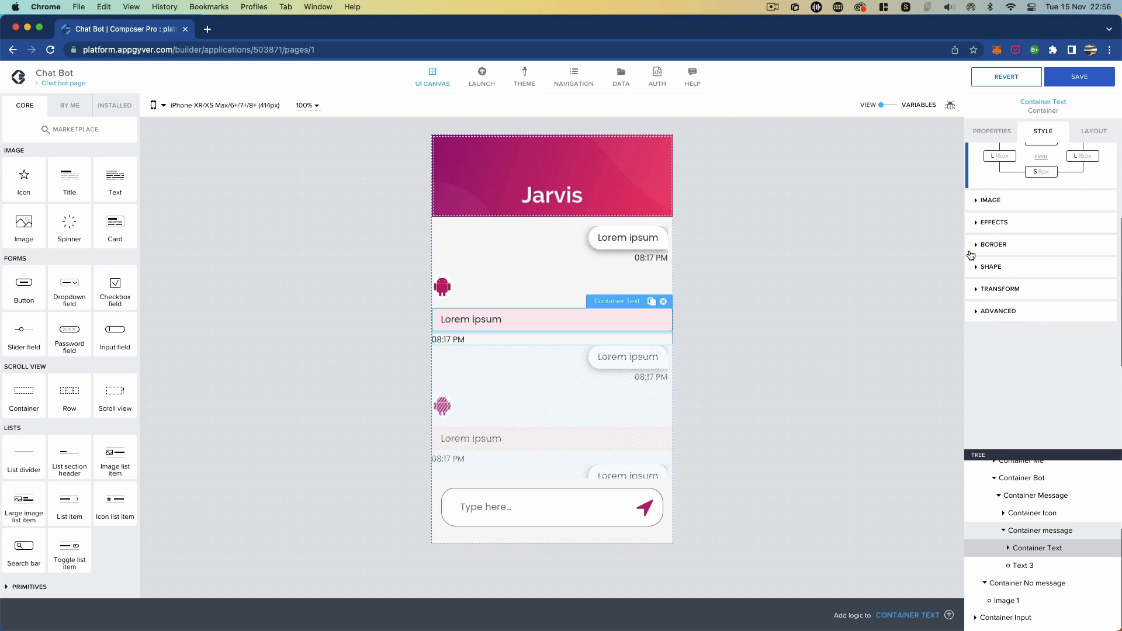
{"action": "left_click", "coordinate": [975, 271]}
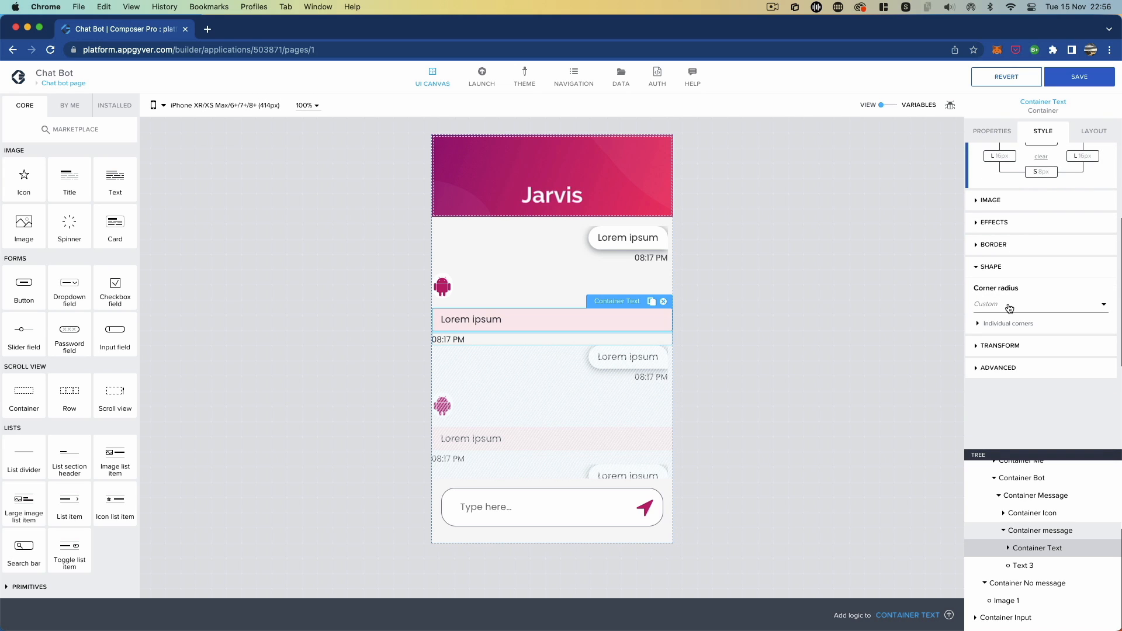
{"action": "left_click", "coordinate": [979, 323]}
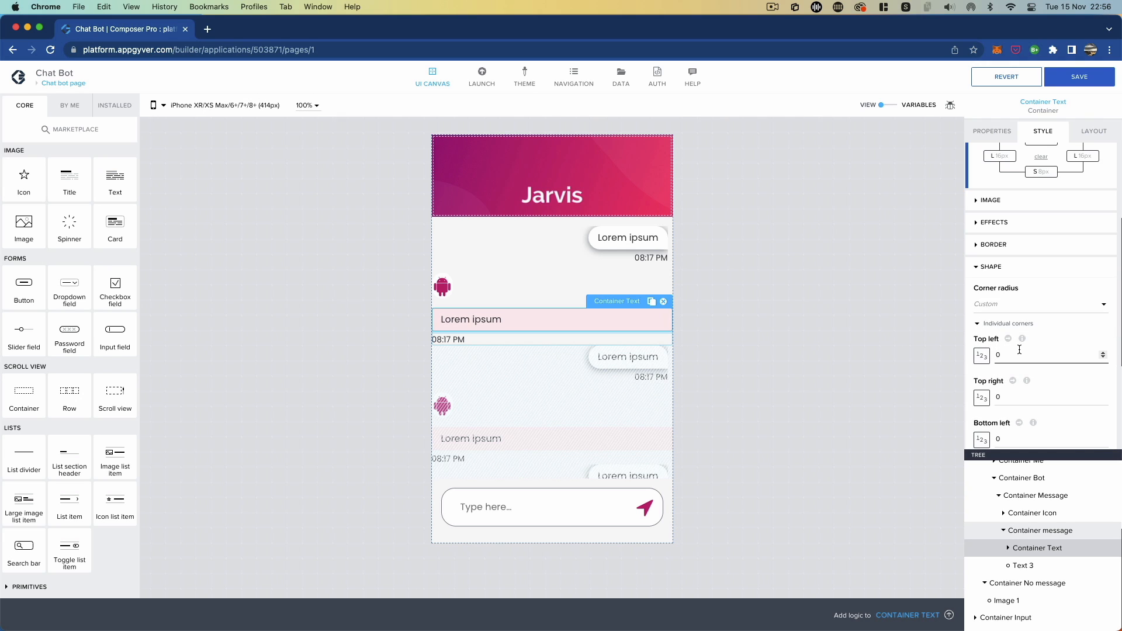
{"action": "left_click", "coordinate": [1019, 349]}
{"action": "type", "text": "25"}
{"action": "left_click", "coordinate": [1021, 396]}
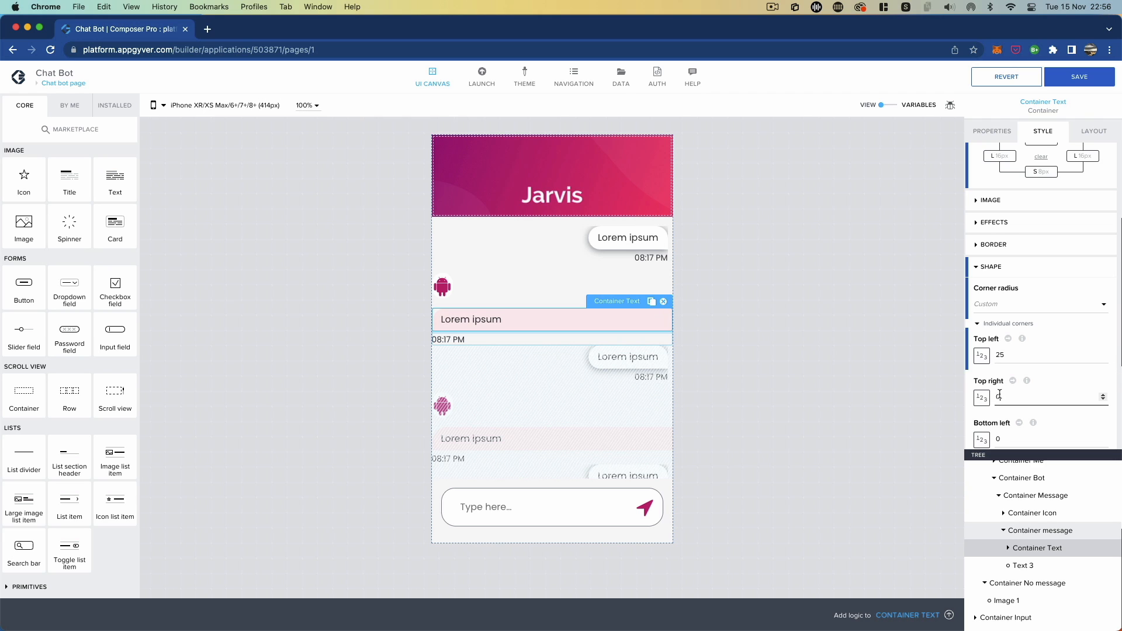
{"action": "type", "text": "25"}
{"action": "scroll", "coordinate": [1003, 403], "scroll_direction": "down", "scroll_amount": 2}
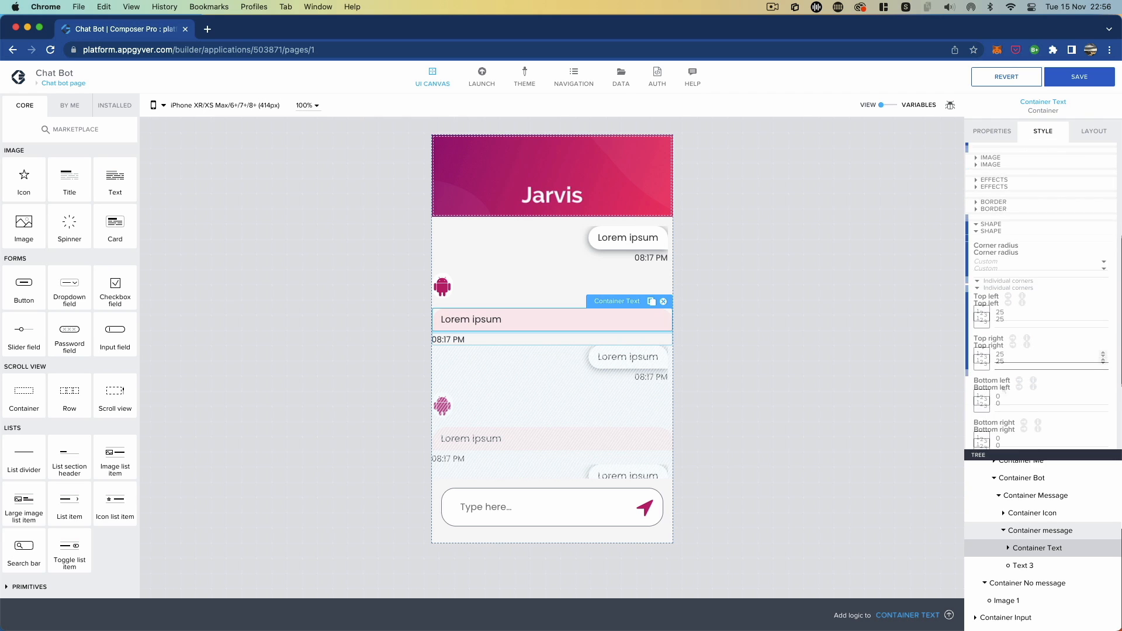
{"action": "left_click", "coordinate": [1002, 421]}
{"action": "type", "text": "25"}
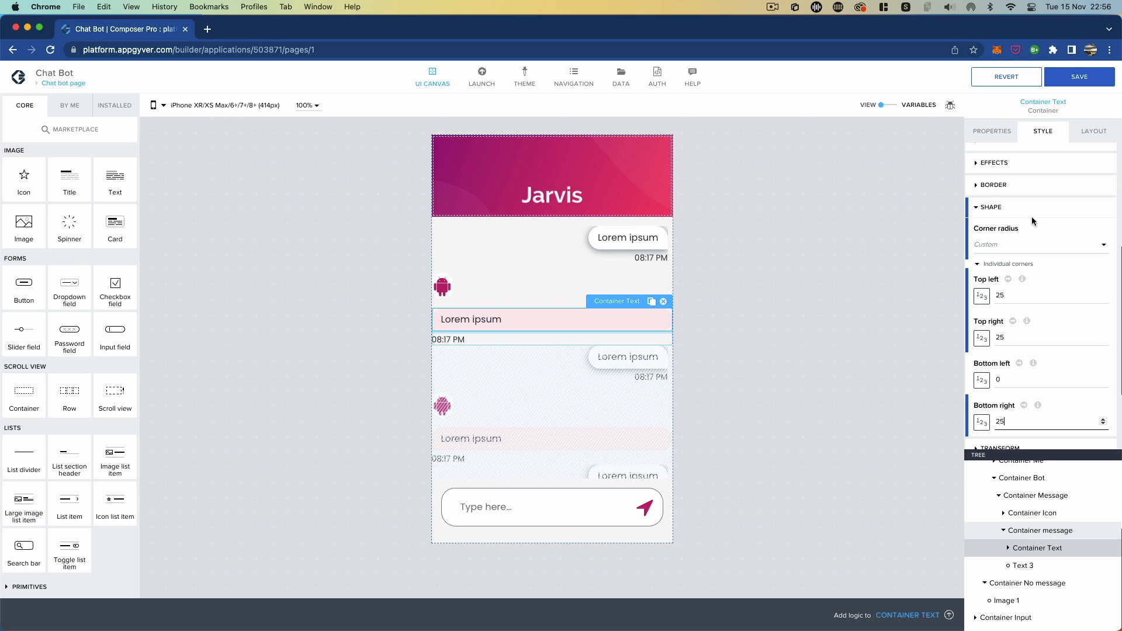
- Overwrite the Chatbot Message style class with Container Text's local style changes
{"action": "left_click", "coordinate": [998, 214]}
{"action": "scroll", "coordinate": [1002, 215], "scroll_direction": "up", "scroll_amount": 5}
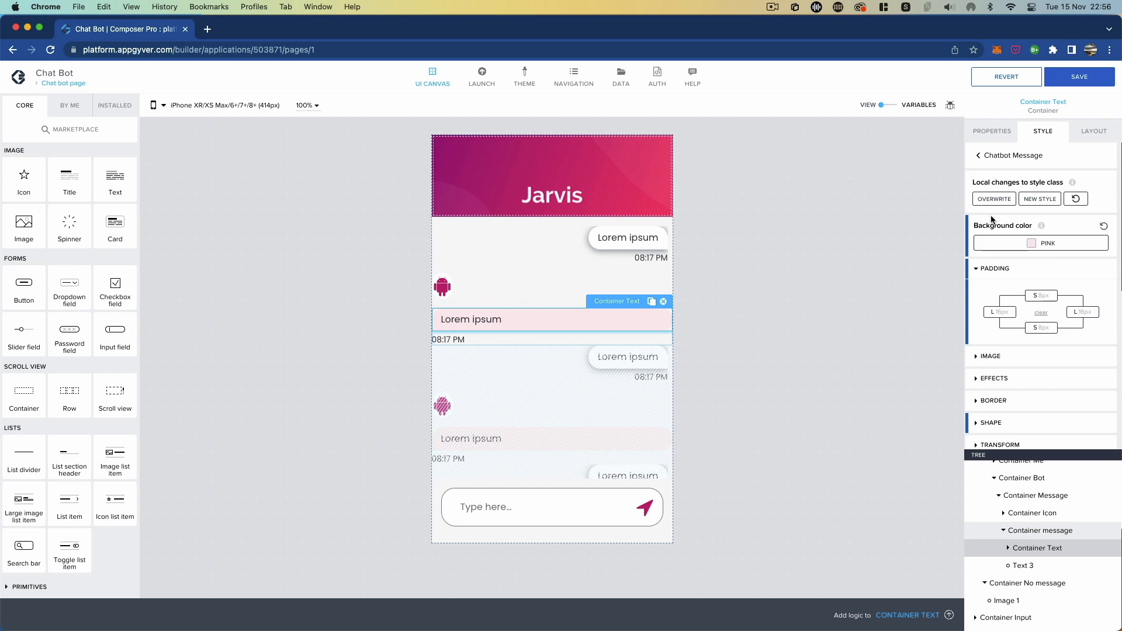
{"action": "left_click", "coordinate": [993, 199]}
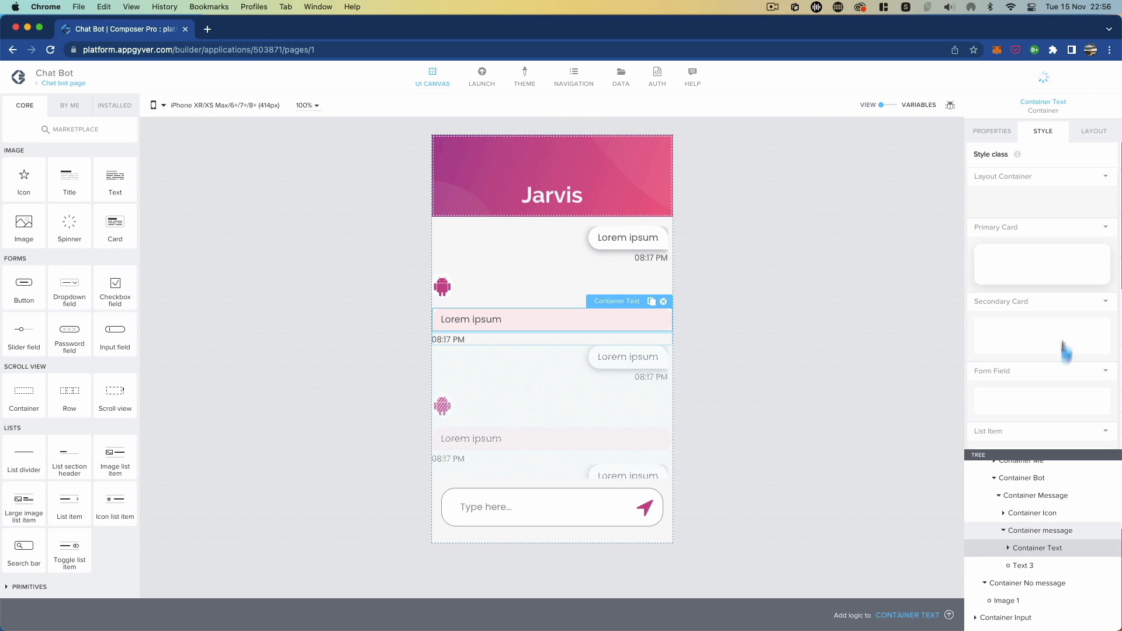
- Set Container Text's width to Fit content instead of growing to full width
{"action": "left_click", "coordinate": [1091, 133]}
{"action": "left_click", "coordinate": [977, 261]}
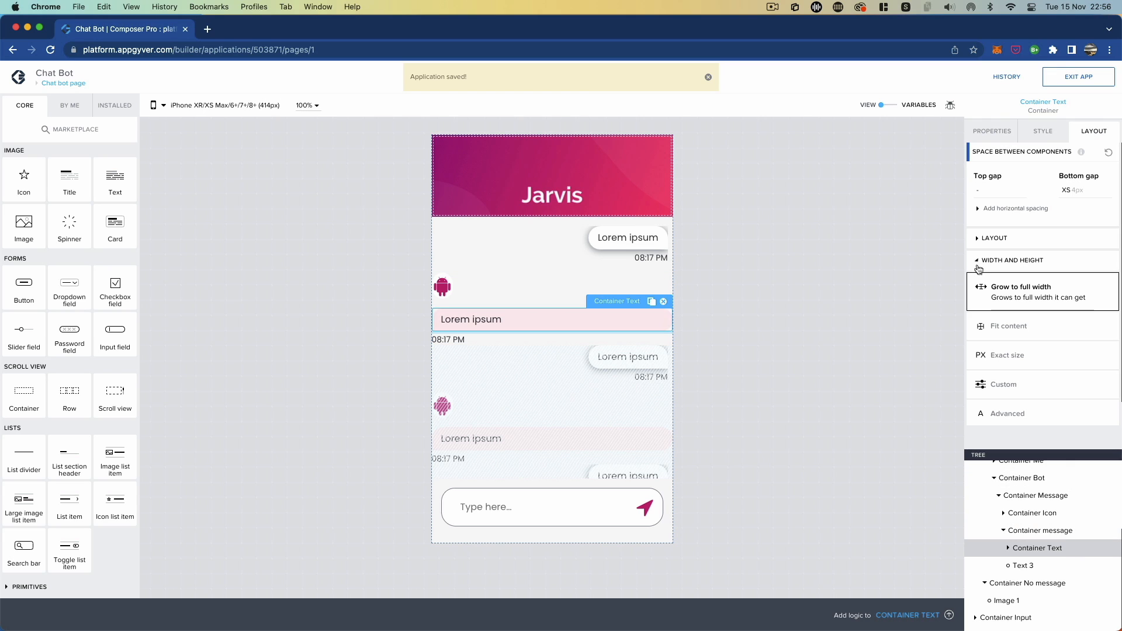
{"action": "left_click", "coordinate": [985, 331]}
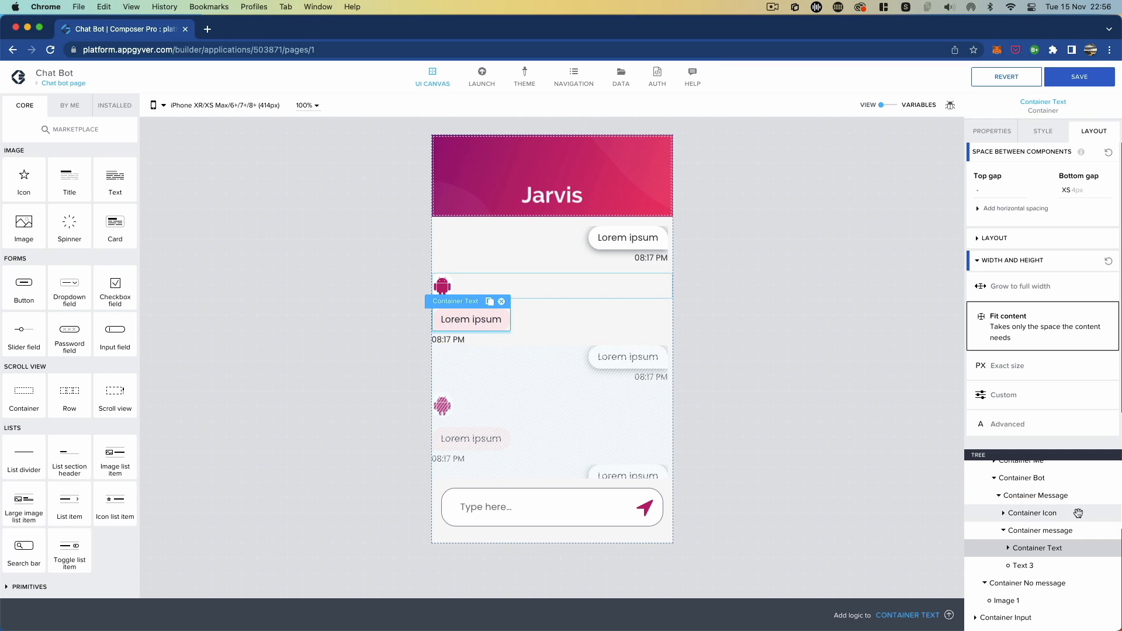
- Switch the layout of Container Message inside Container Bot to Horizontal
{"action": "left_click", "coordinate": [1003, 531]}
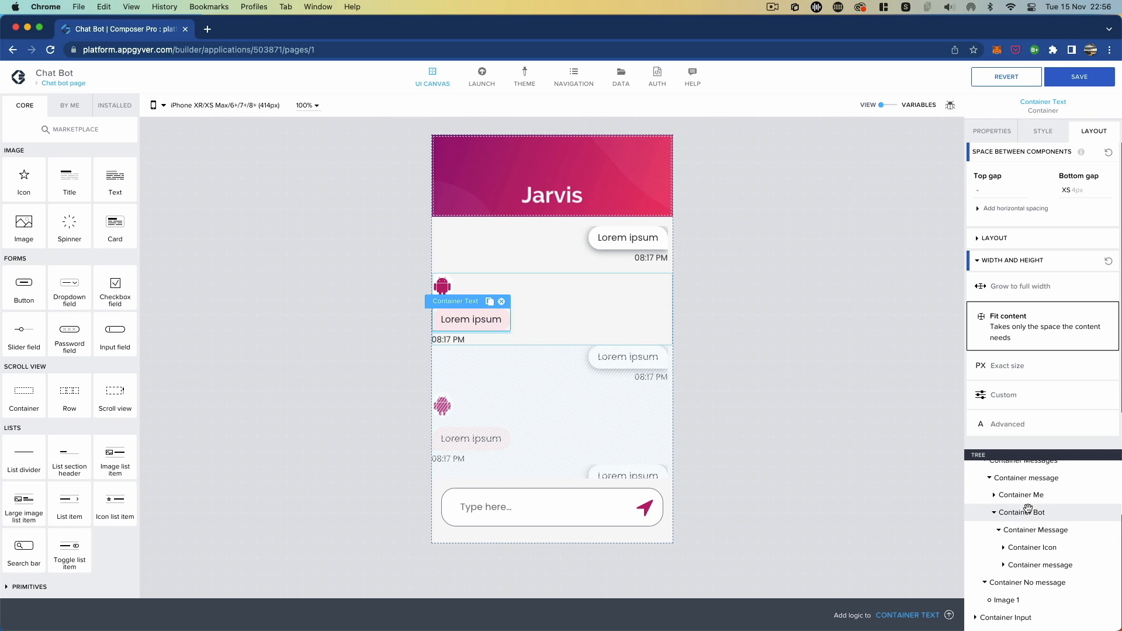
{"action": "left_click", "coordinate": [1043, 531]}
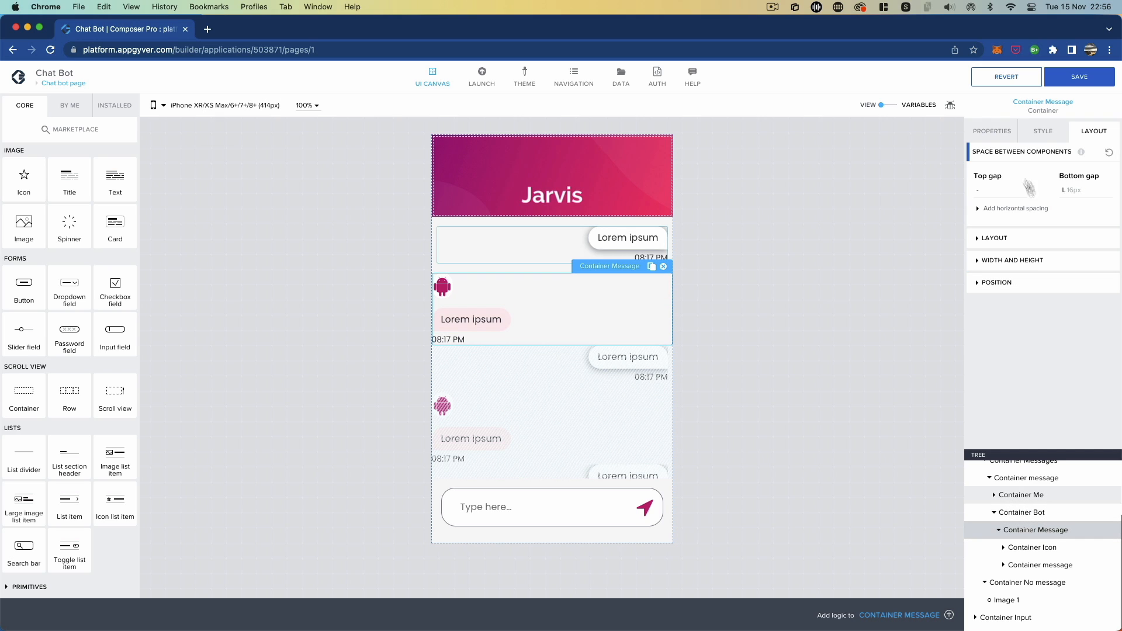
{"action": "left_click", "coordinate": [993, 237]}
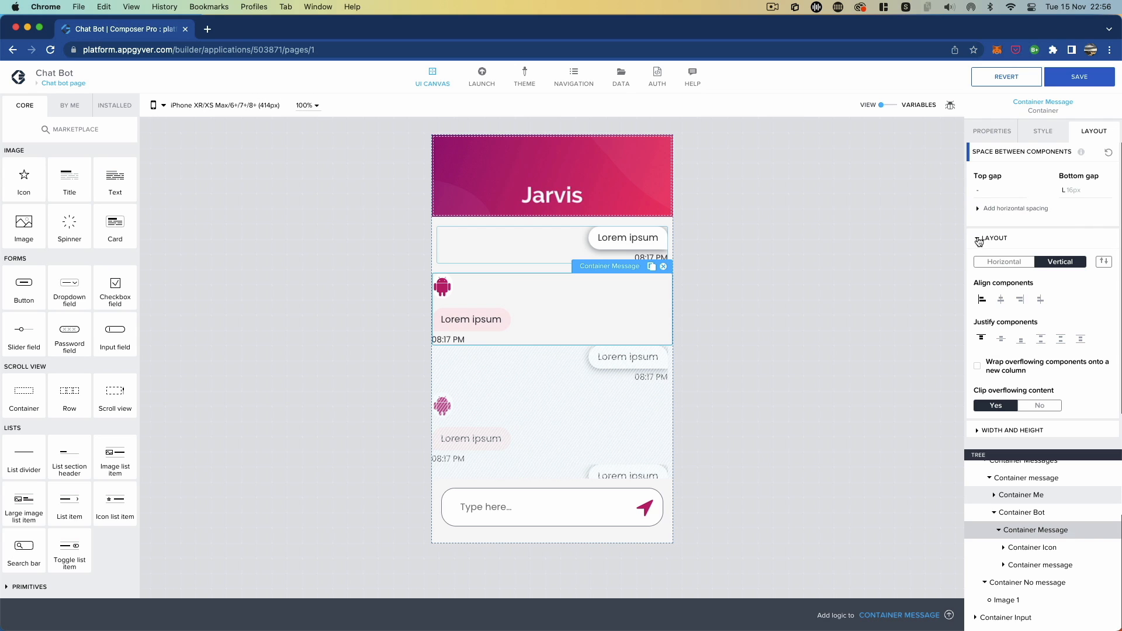
{"action": "left_click", "coordinate": [1002, 262]}
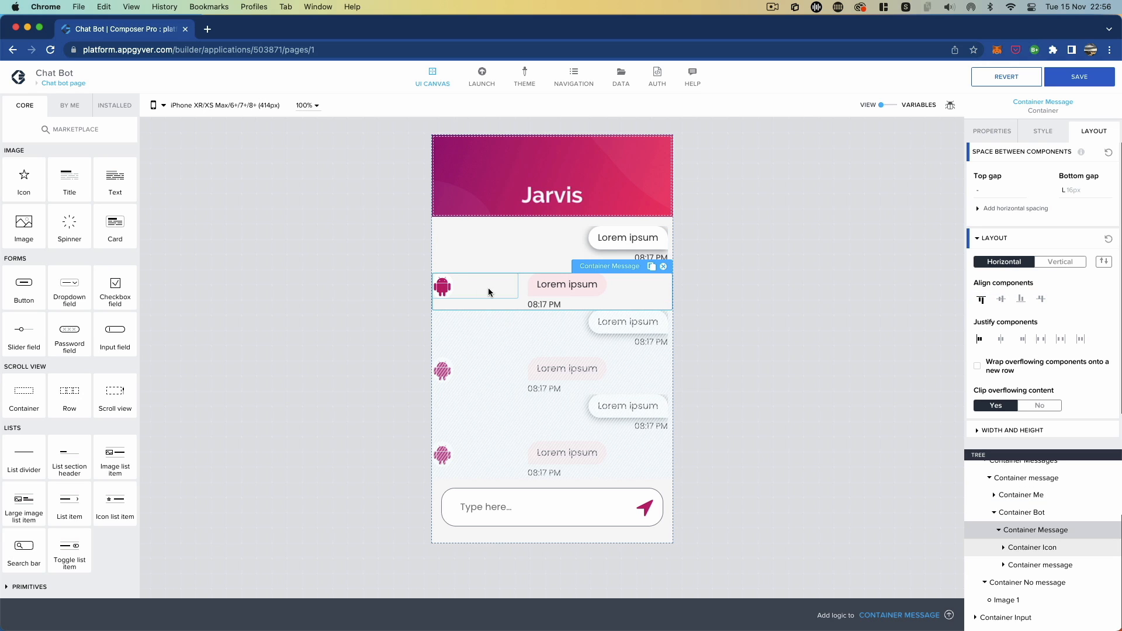
- Set Container Icon's width to Fit content so it takes only the space the android icon needs
{"action": "left_click", "coordinate": [1030, 548]}
{"action": "left_click", "coordinate": [980, 261]}
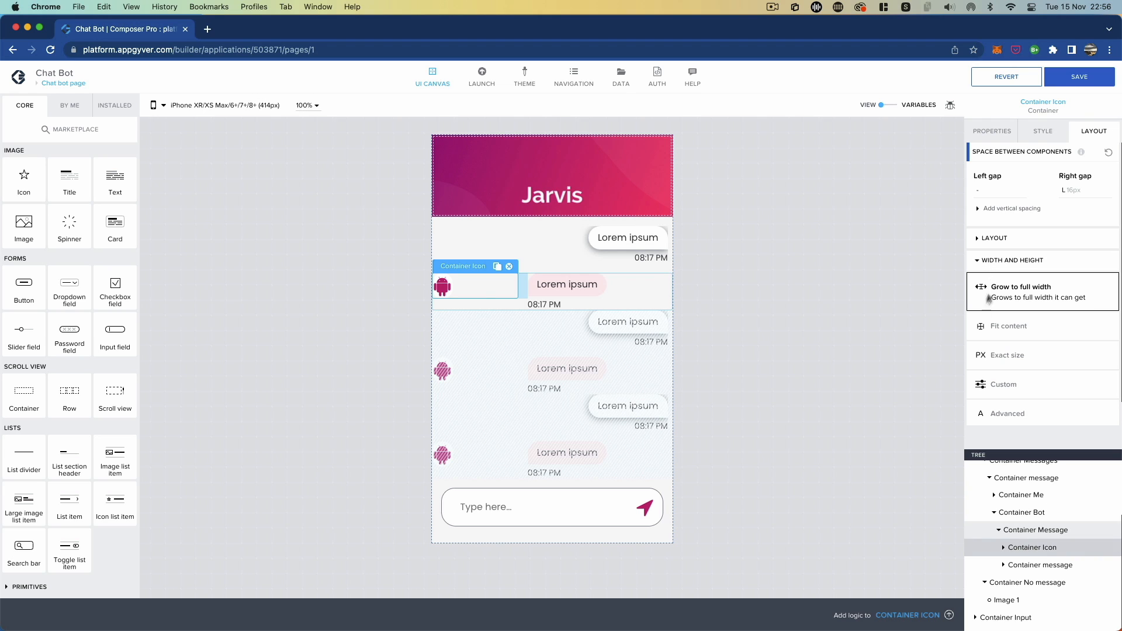
{"action": "left_click", "coordinate": [979, 327]}
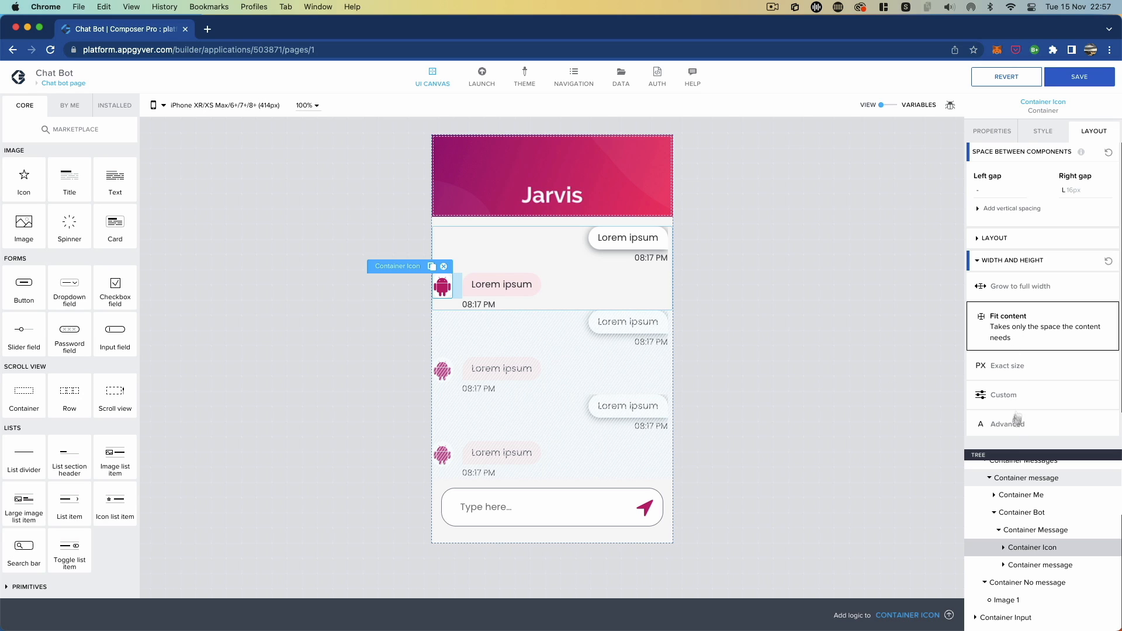
- Give the Container Message inside Container Bot left and right spacing of L (16px) each
{"action": "left_click", "coordinate": [1031, 528]}
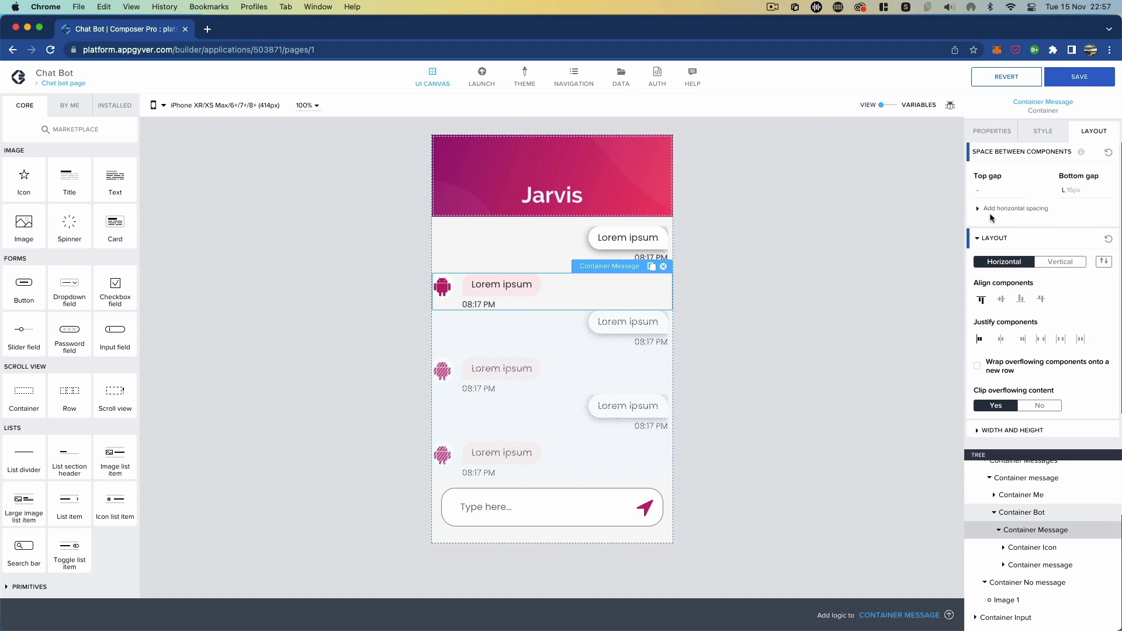
{"action": "left_click", "coordinate": [976, 211]}
{"action": "left_click", "coordinate": [992, 246]}
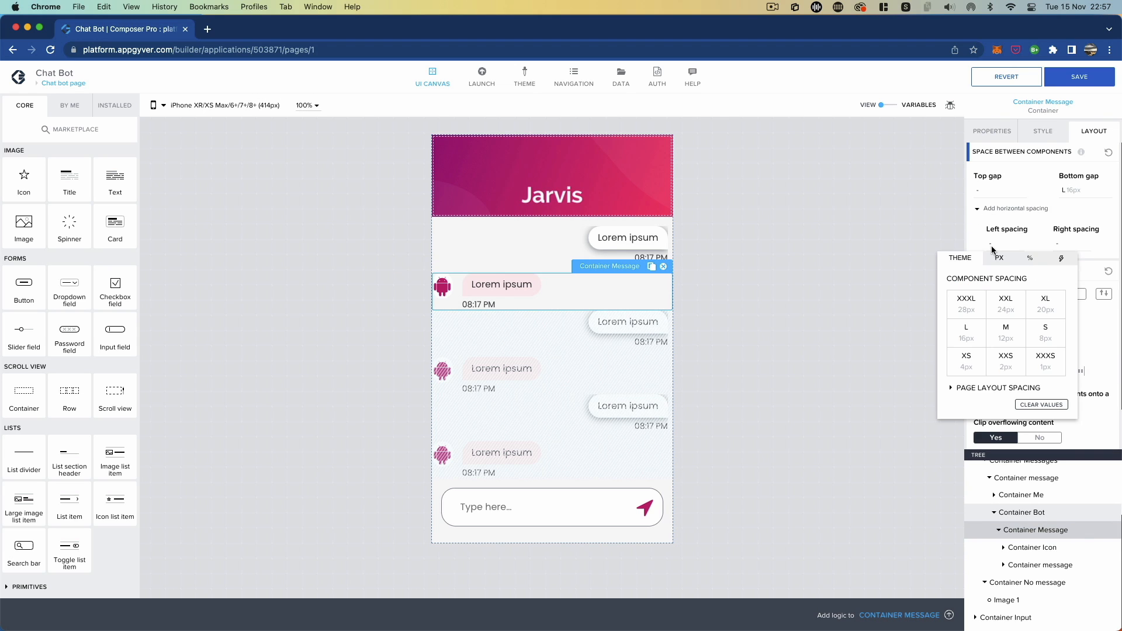
{"action": "left_click", "coordinate": [967, 334]}
{"action": "left_click", "coordinate": [1058, 244]}
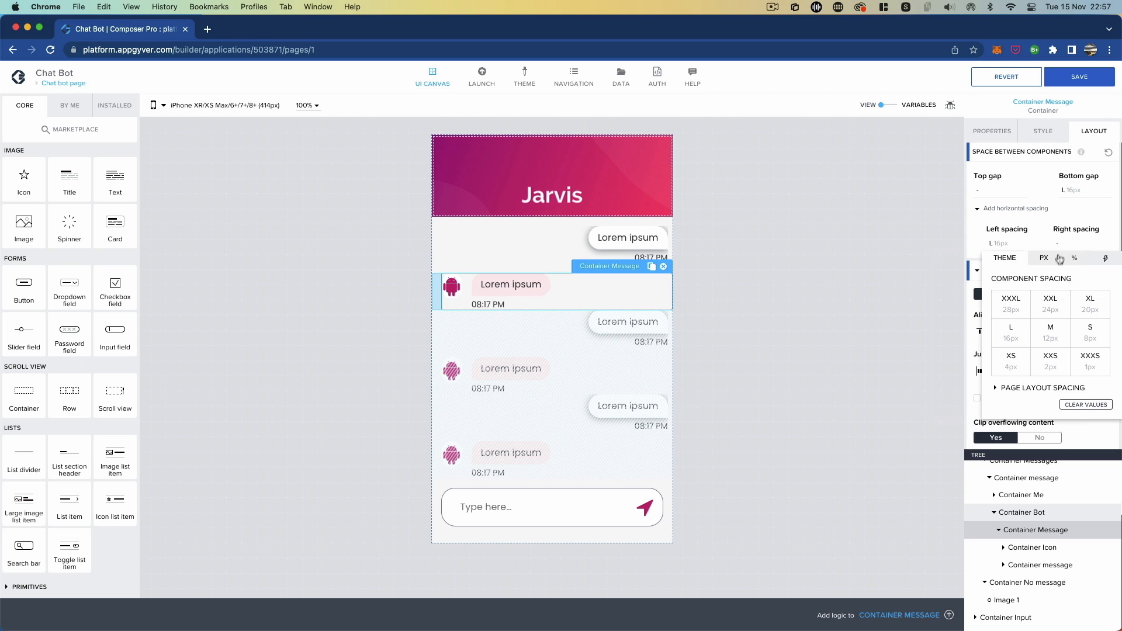
{"action": "left_click", "coordinate": [1016, 343]}
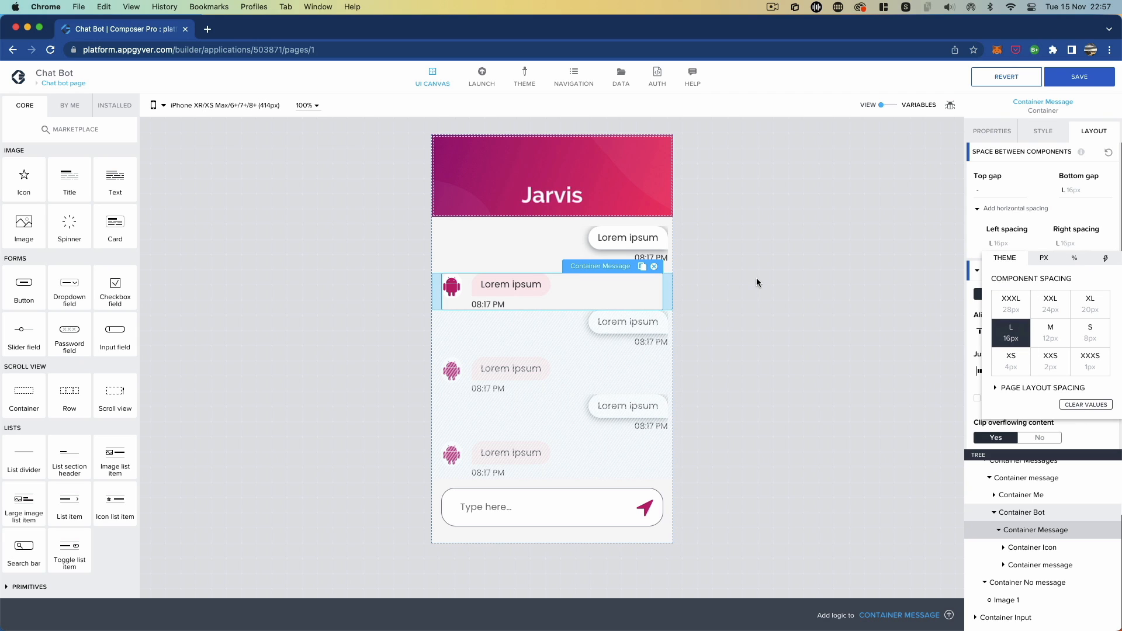
{"action": "left_click", "coordinate": [973, 237]}
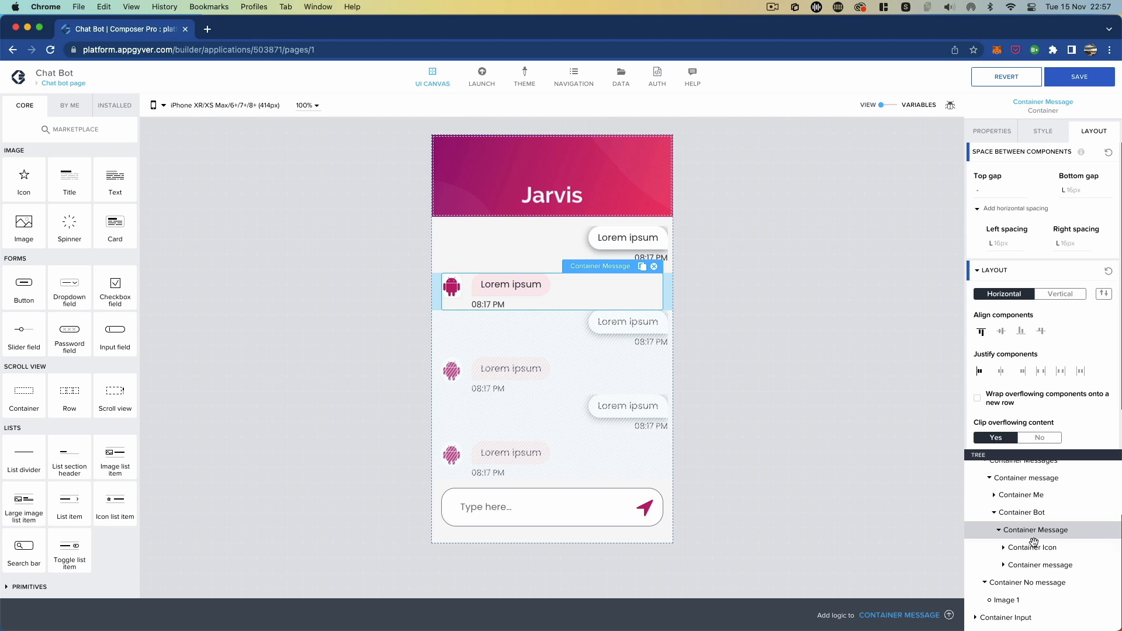
- Set the top spacing of the inner Container message beside the android icon to XXXL (28px)
{"action": "left_click", "coordinate": [1049, 565]}
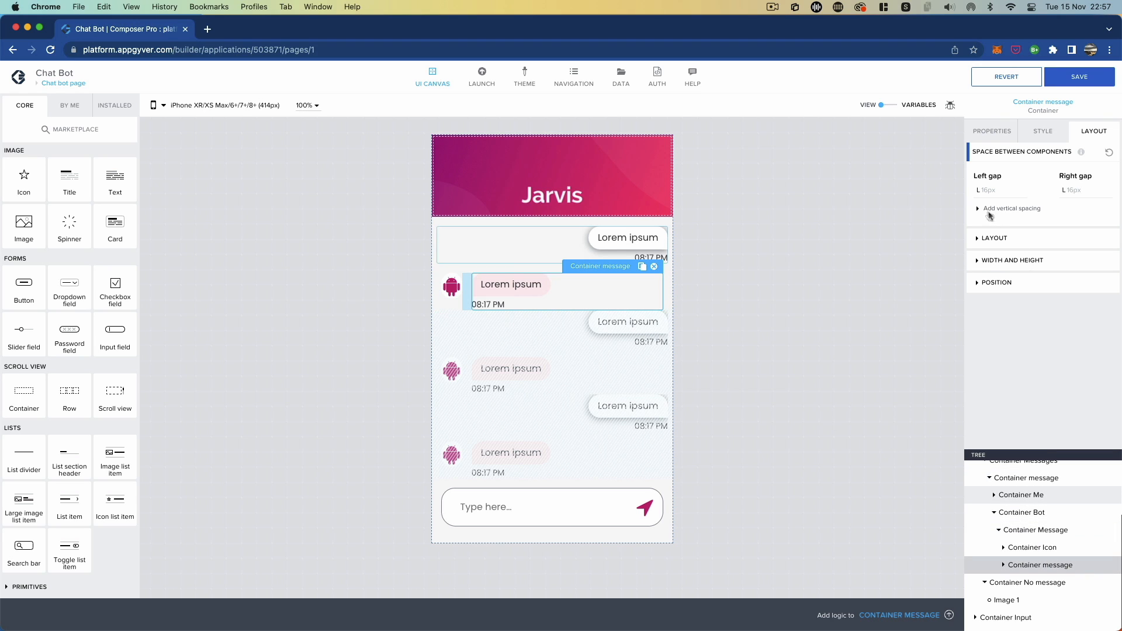
{"action": "left_click", "coordinate": [999, 250]}
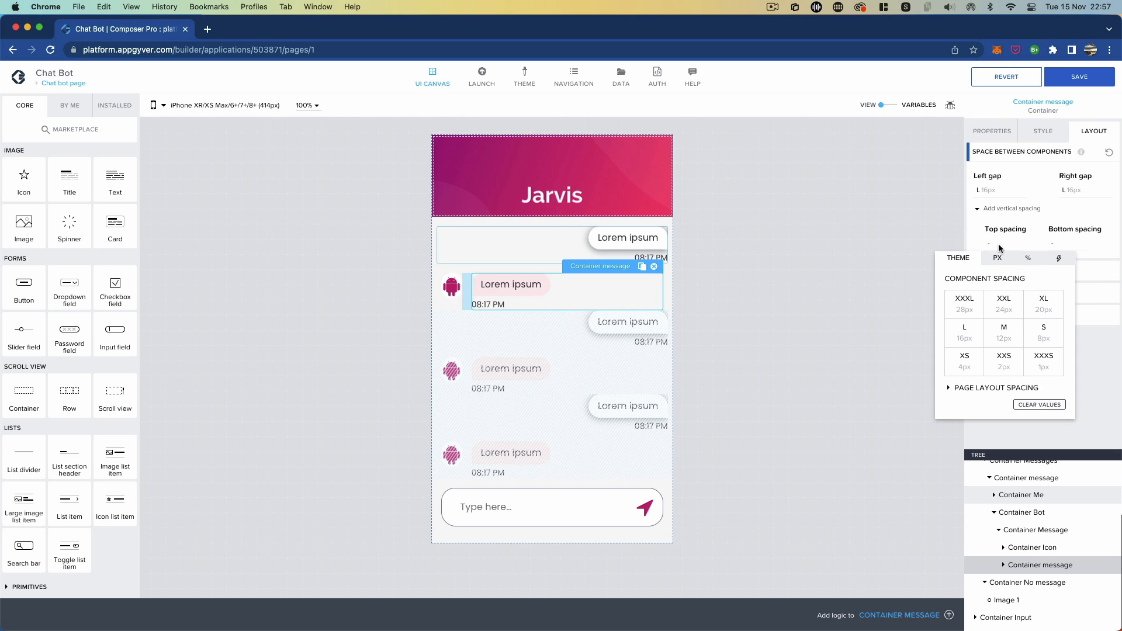
{"action": "left_click", "coordinate": [971, 310]}
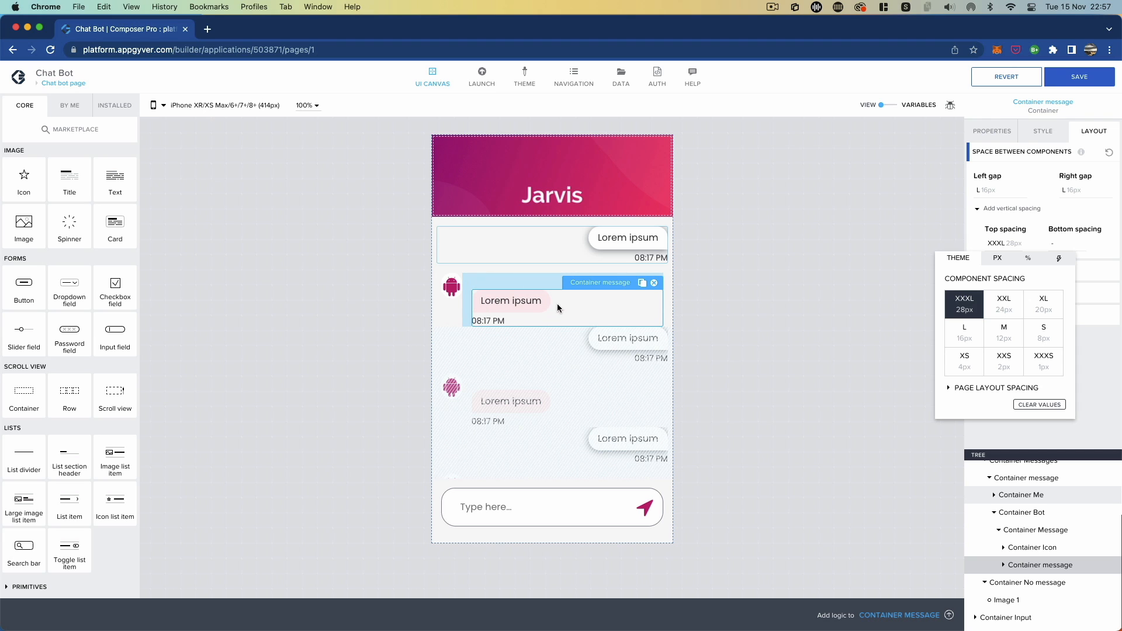
{"action": "left_click", "coordinate": [704, 311]}
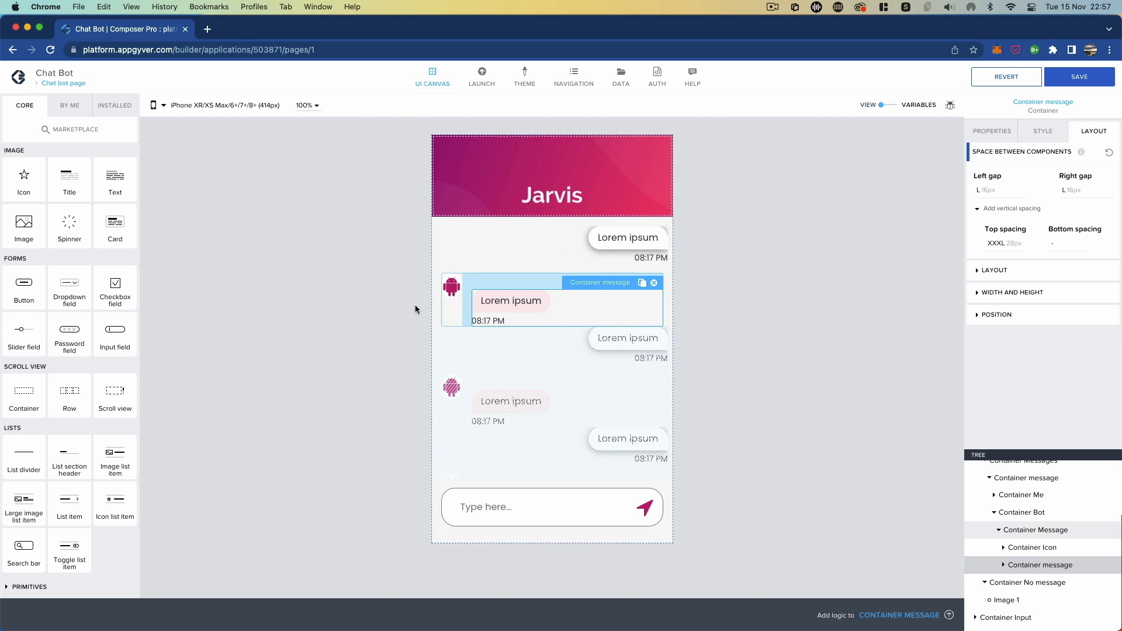
{"action": "left_click", "coordinate": [721, 299]}
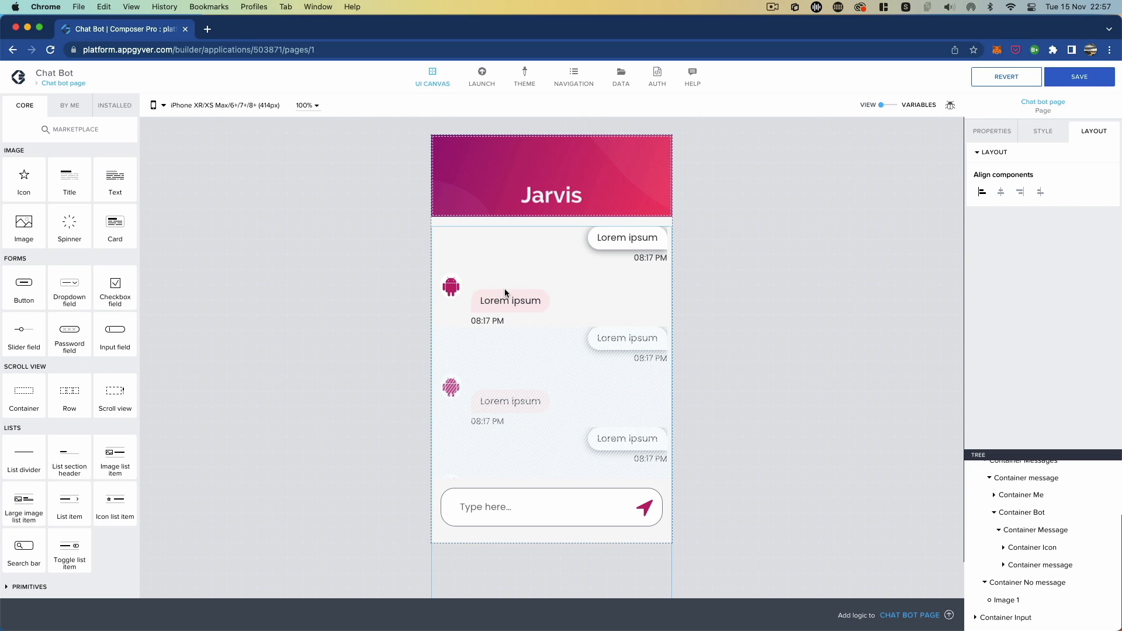
- Clear Container Bot's top gap value and save the application
{"action": "left_click", "coordinate": [995, 513]}
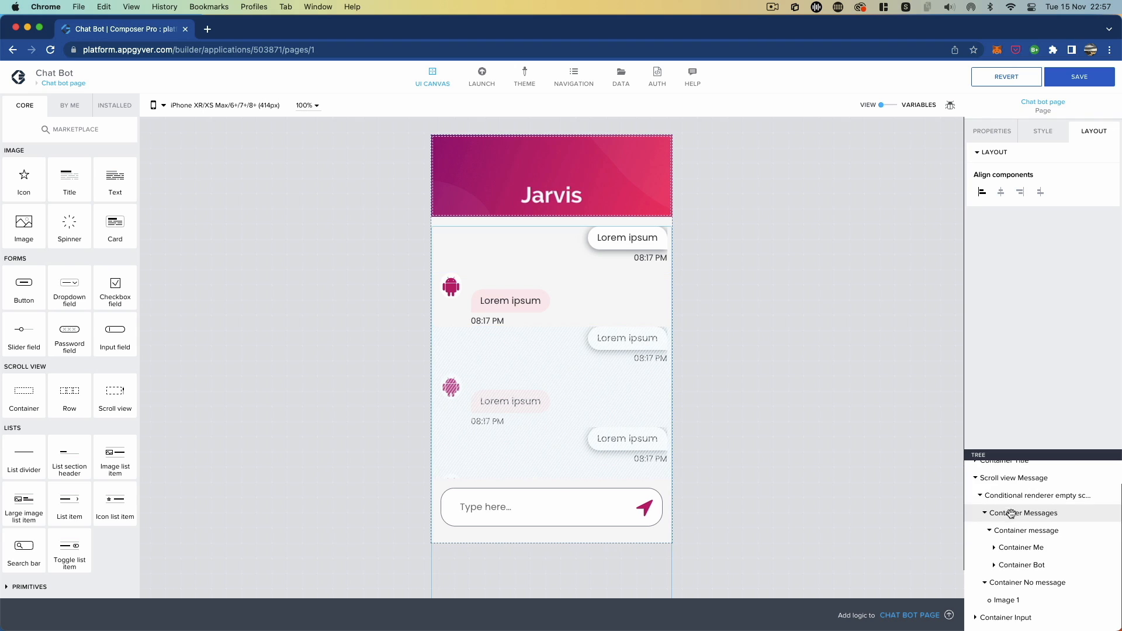
{"action": "left_click", "coordinate": [1024, 563]}
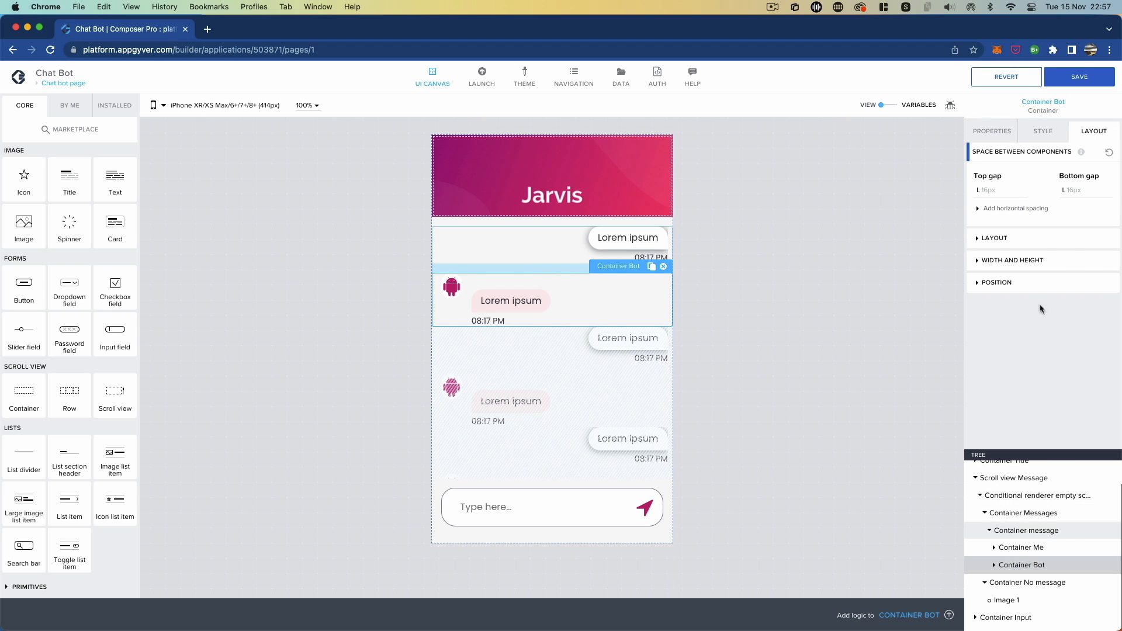
{"action": "left_click", "coordinate": [993, 191]}
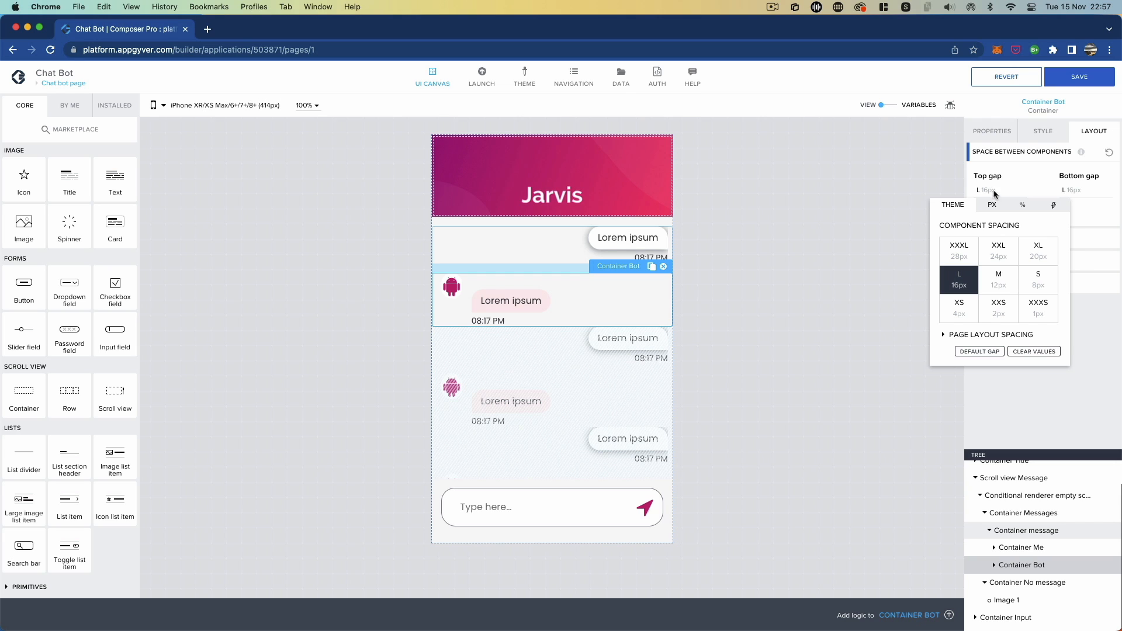
{"action": "left_click", "coordinate": [1034, 351]}
{"action": "left_click", "coordinate": [834, 295]}
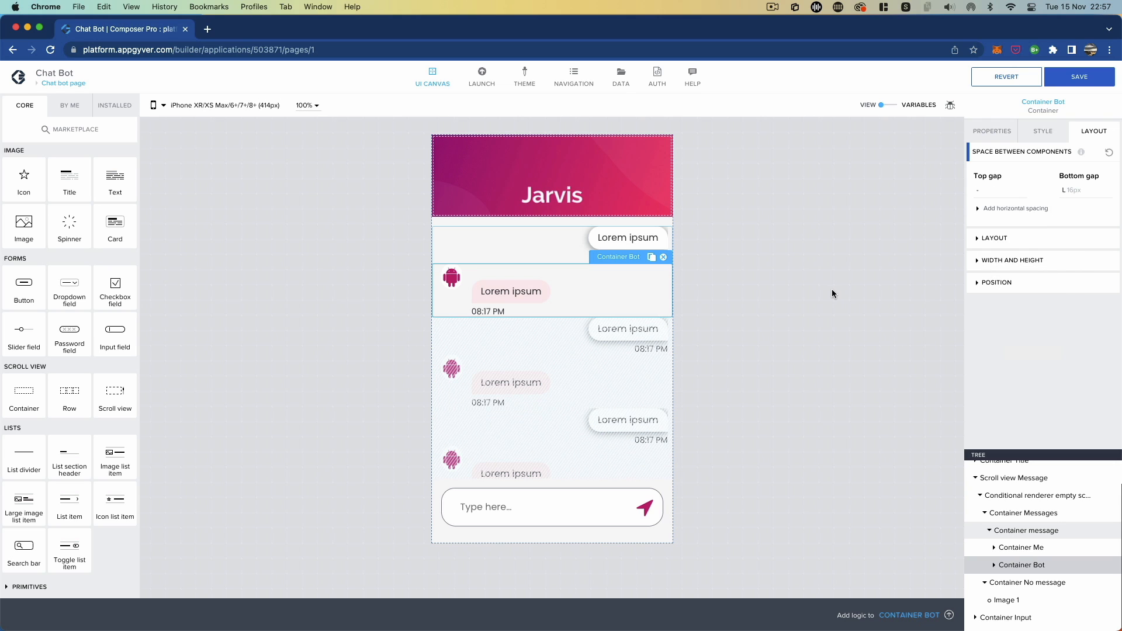
{"action": "left_click", "coordinate": [396, 243]}
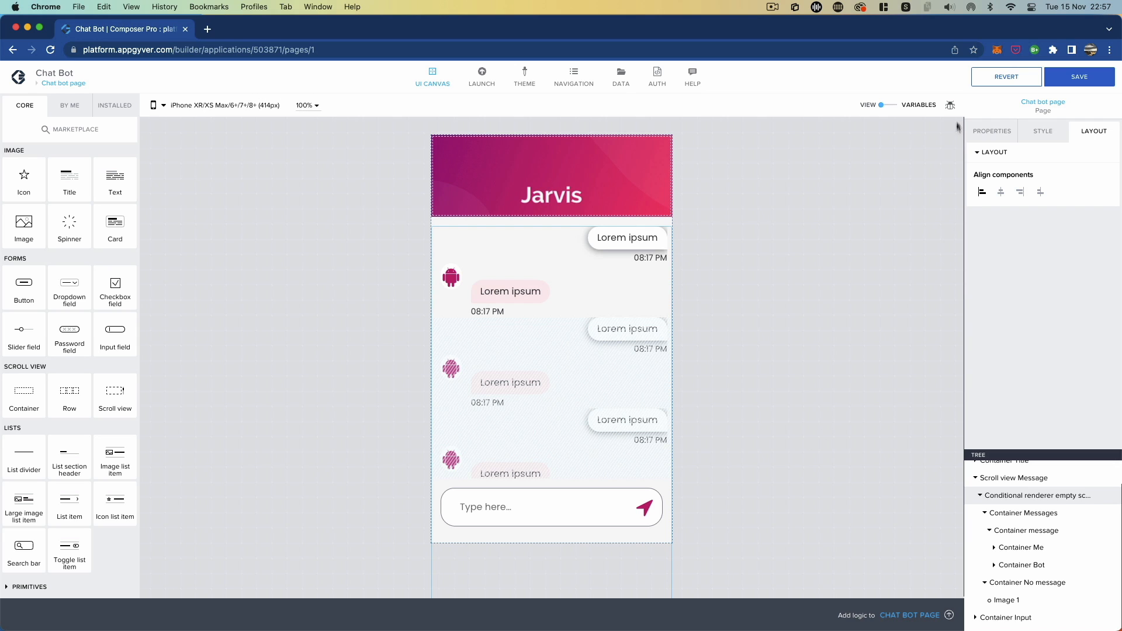
{"action": "left_click", "coordinate": [1078, 79]}
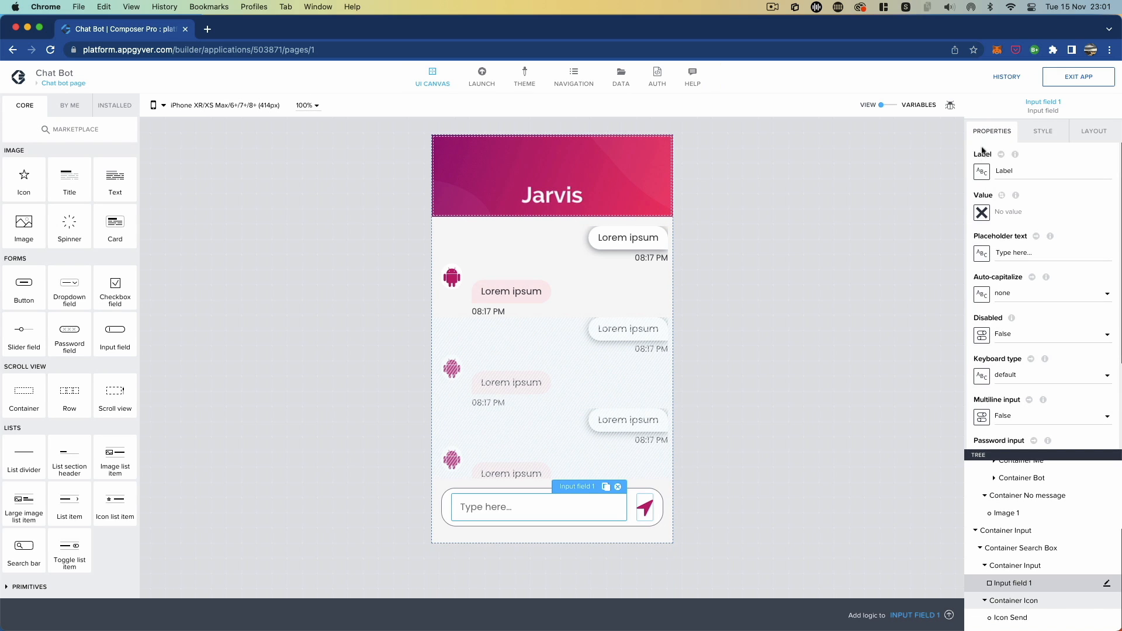
- Bind the Value of Input field 1 to the page variable user_text and save the binding
{"action": "left_click", "coordinate": [982, 214]}
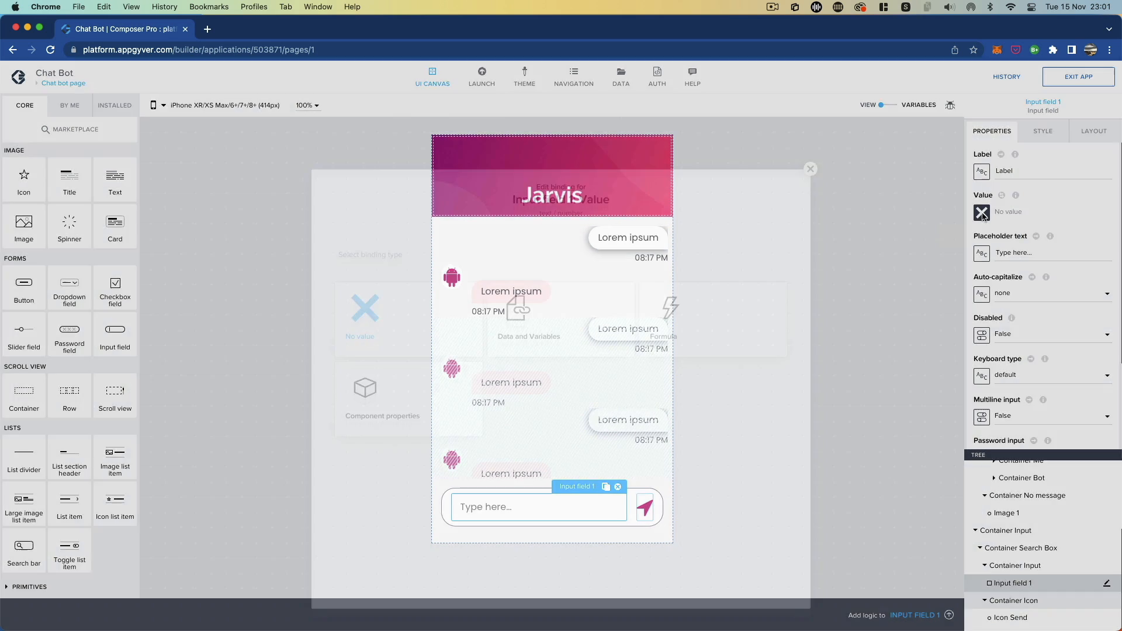
{"action": "left_click", "coordinate": [531, 288]}
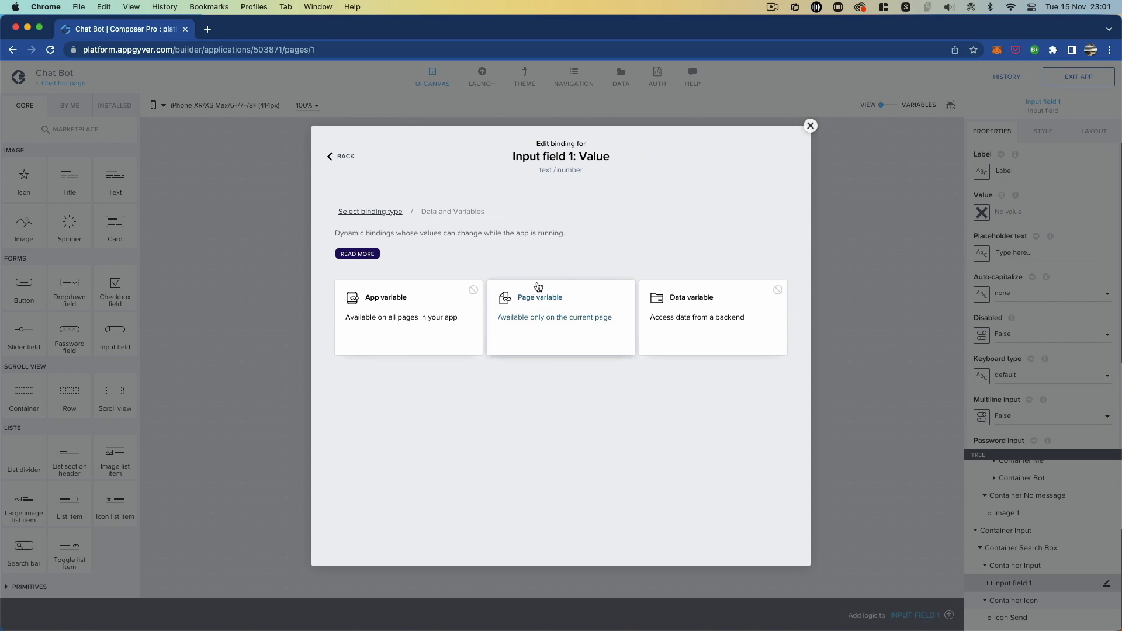
{"action": "left_click", "coordinate": [538, 287]}
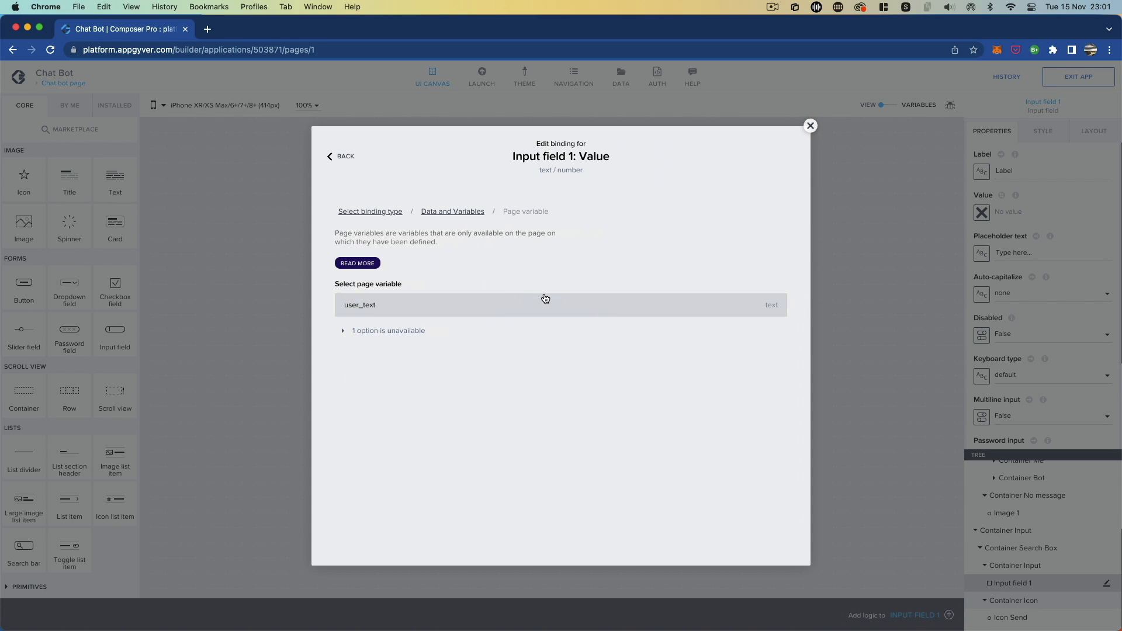
{"action": "left_click", "coordinate": [377, 306]}
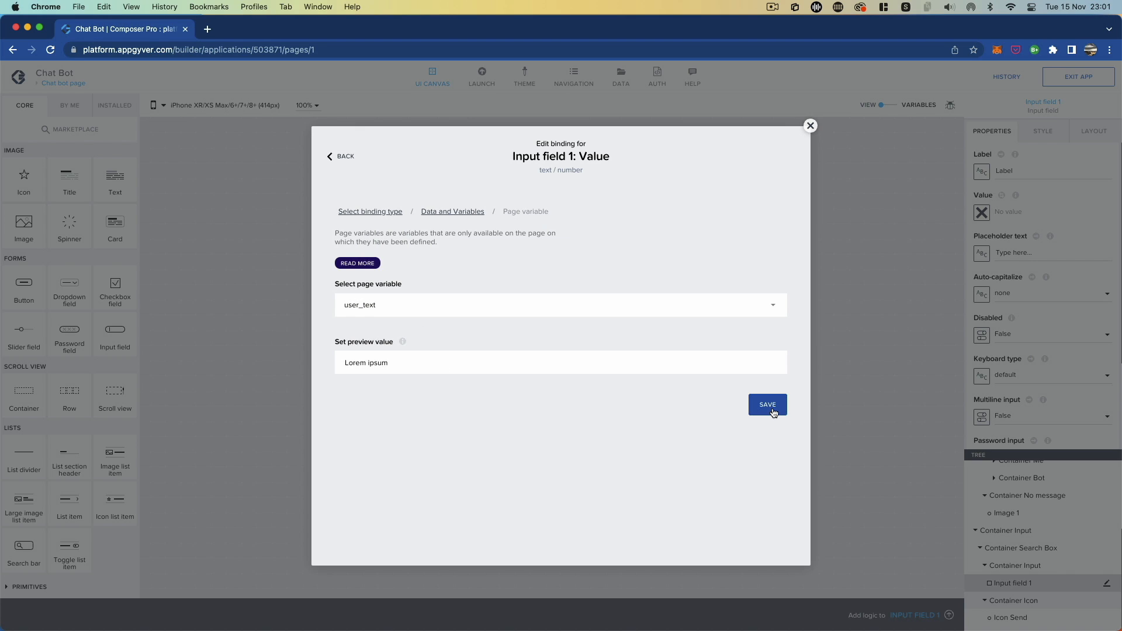
{"action": "double_click", "coordinate": [445, 357]}
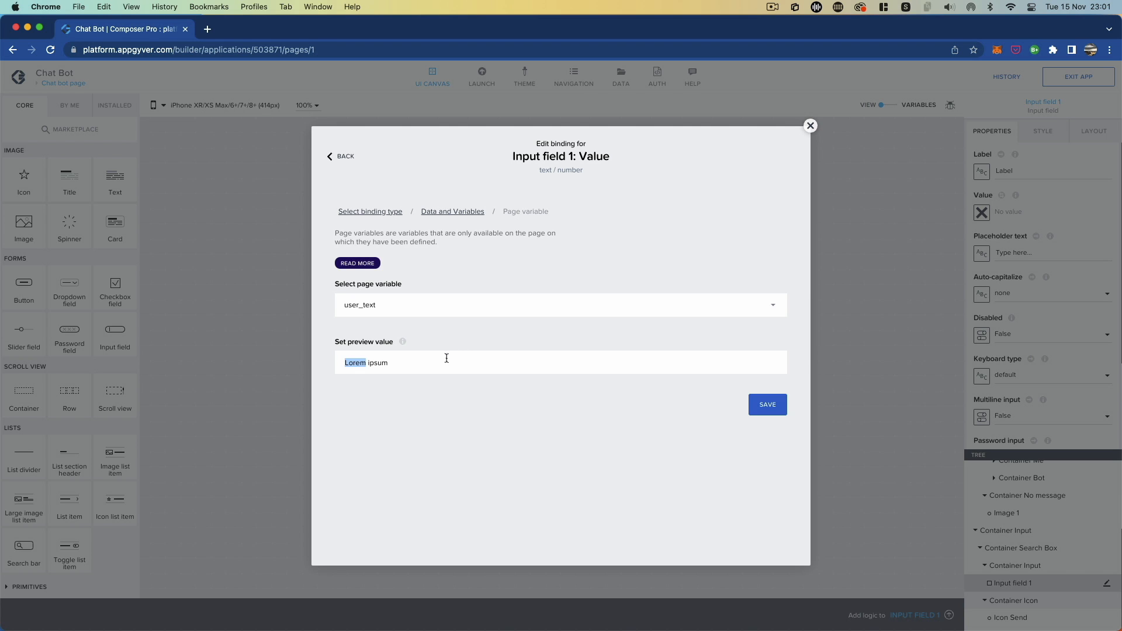
{"action": "left_click", "coordinate": [750, 405]}
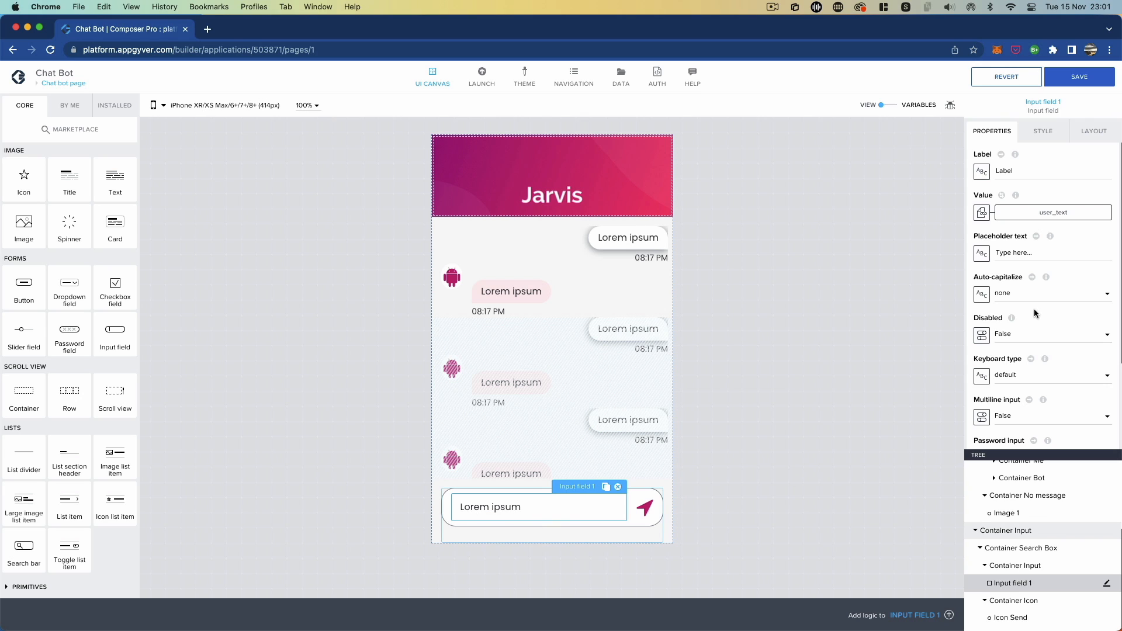
- Bind the Disabled property of Input field 1 to the page variable processing and save the binding
{"action": "left_click", "coordinate": [1026, 336]}
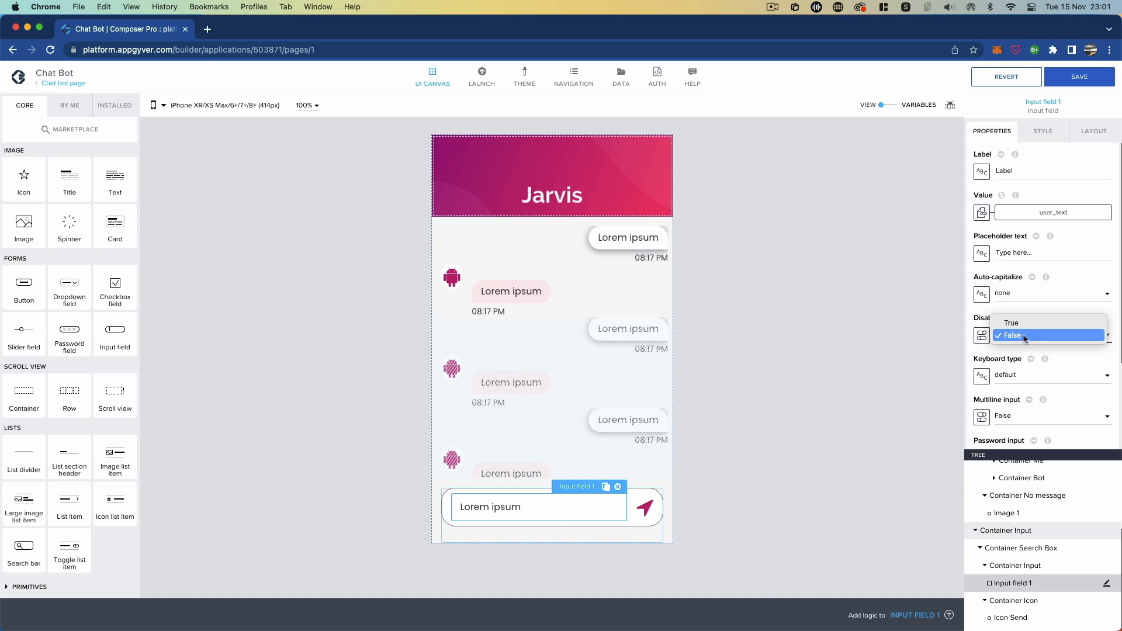
{"action": "left_click", "coordinate": [1024, 335]}
{"action": "left_click", "coordinate": [982, 336]}
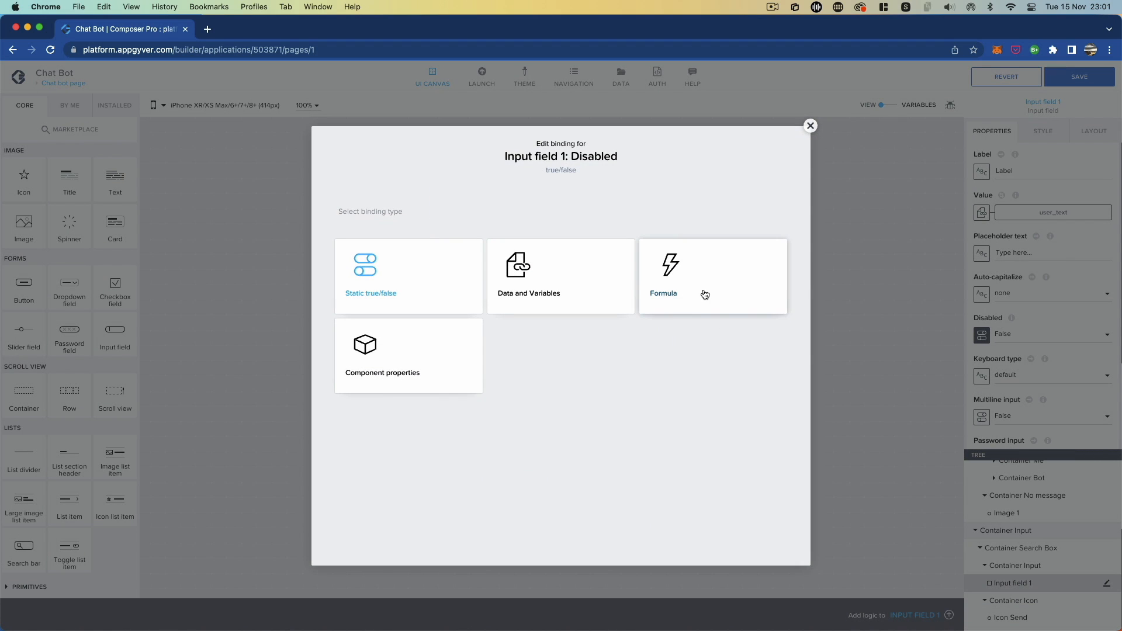
{"action": "left_click", "coordinate": [520, 291]}
{"action": "left_click", "coordinate": [537, 300]}
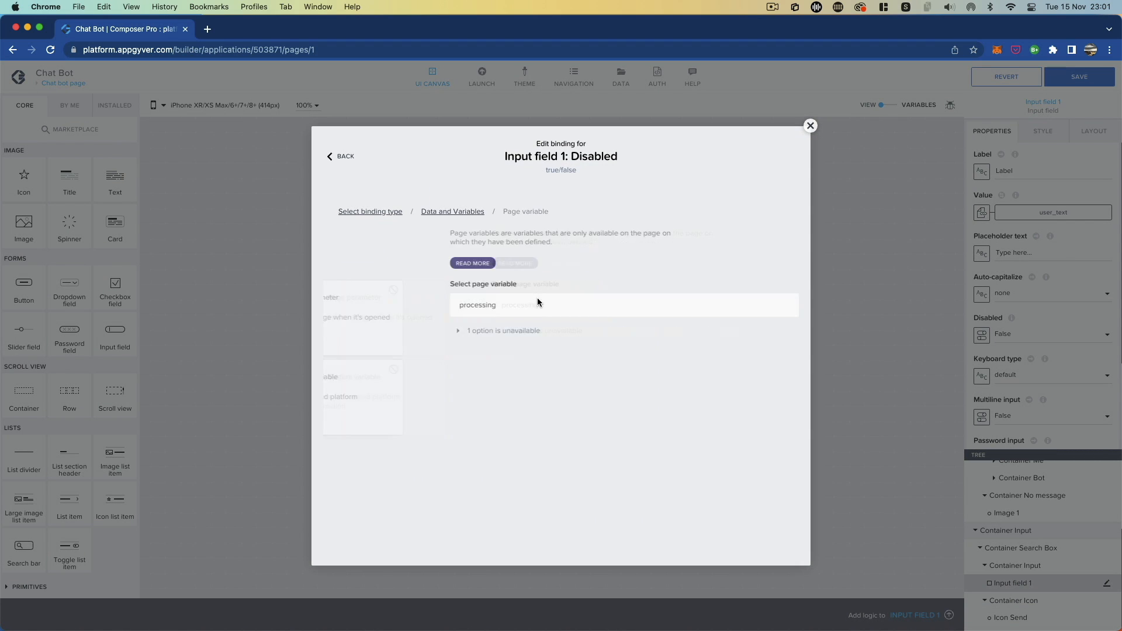
{"action": "left_click", "coordinate": [381, 307]}
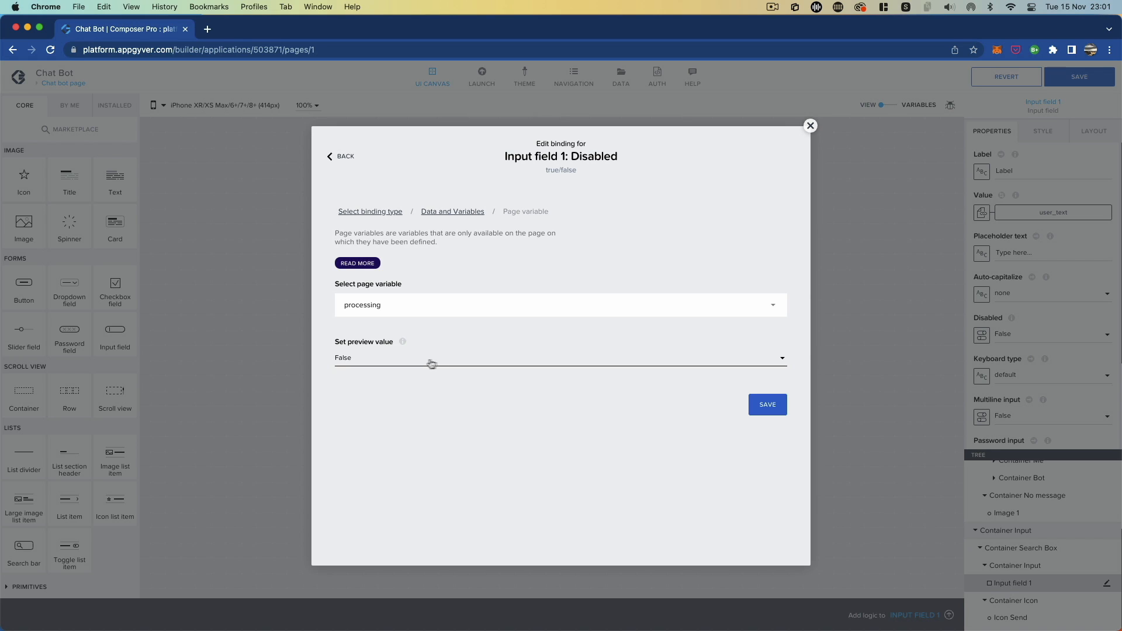
{"action": "left_click", "coordinate": [769, 410]}
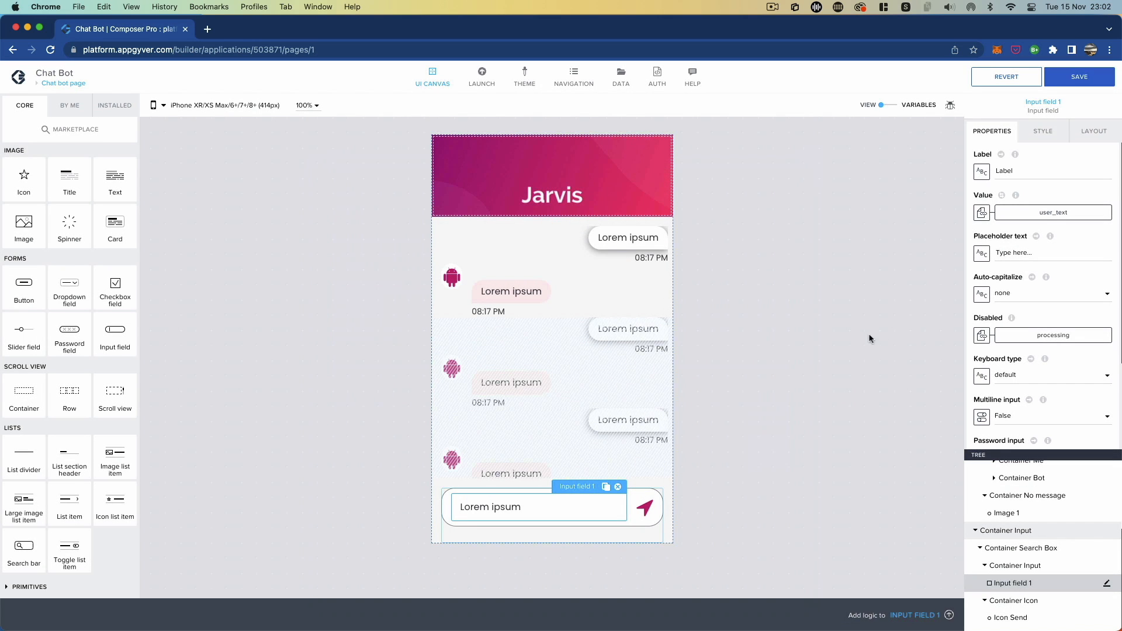
- Add an If condition to the tap event of the send icon's Container Icon and open its condition binding
{"action": "left_click", "coordinate": [644, 508]}
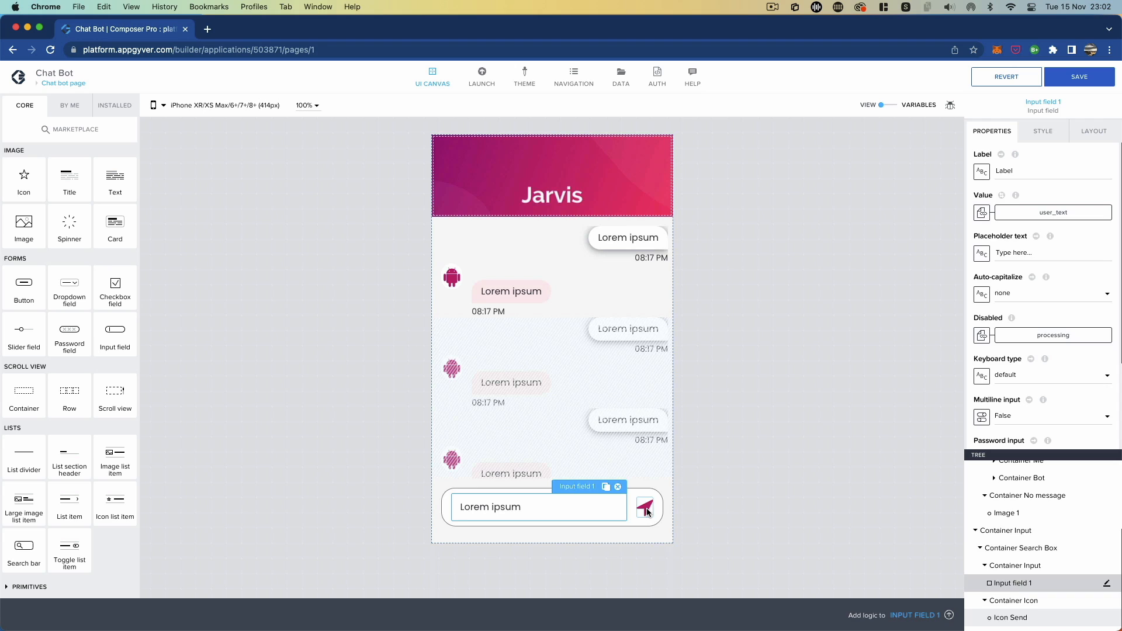
{"action": "left_click", "coordinate": [1019, 600]}
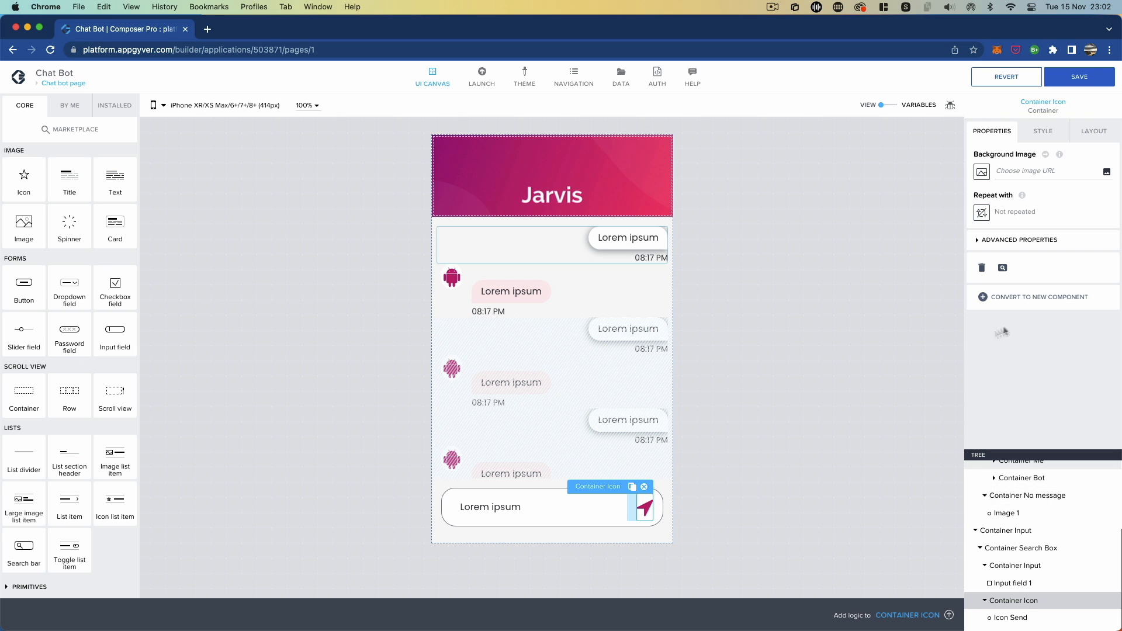
{"action": "left_click", "coordinate": [915, 617]}
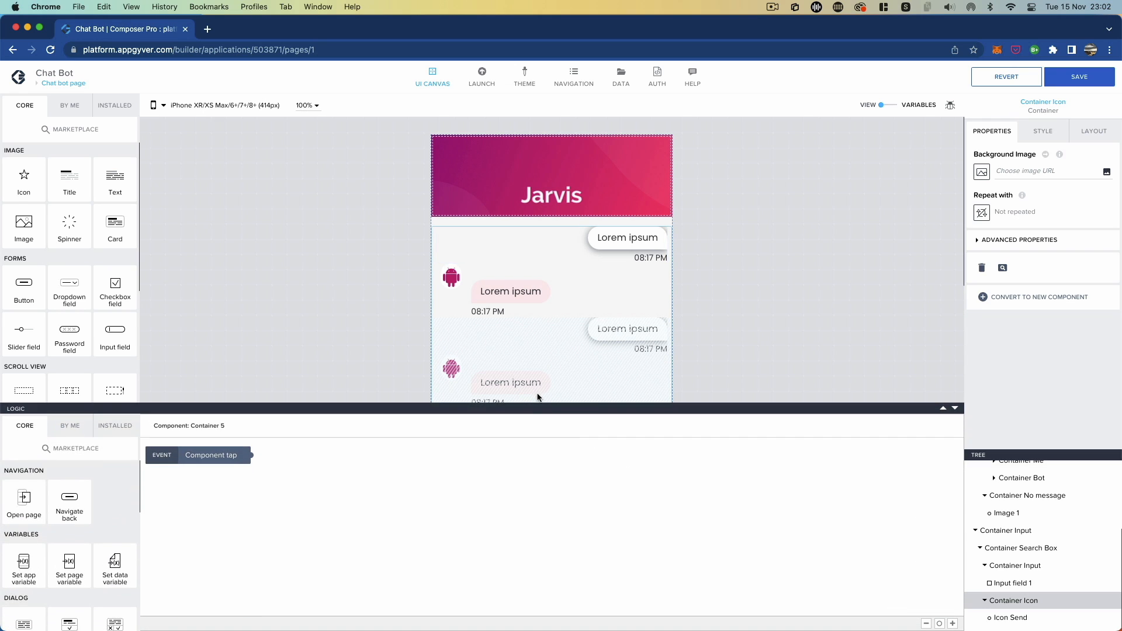
{"action": "left_click_drag", "start_coordinate": [549, 406], "coordinate": [673, 287]}
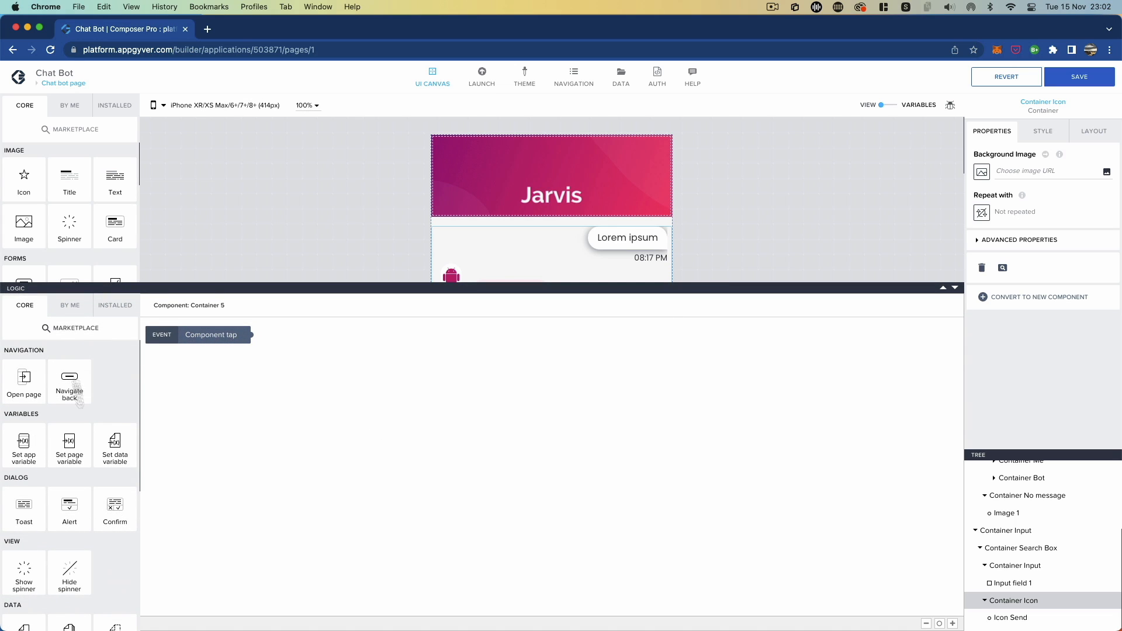
{"action": "scroll", "coordinate": [73, 428], "scroll_direction": "down", "scroll_amount": 1}
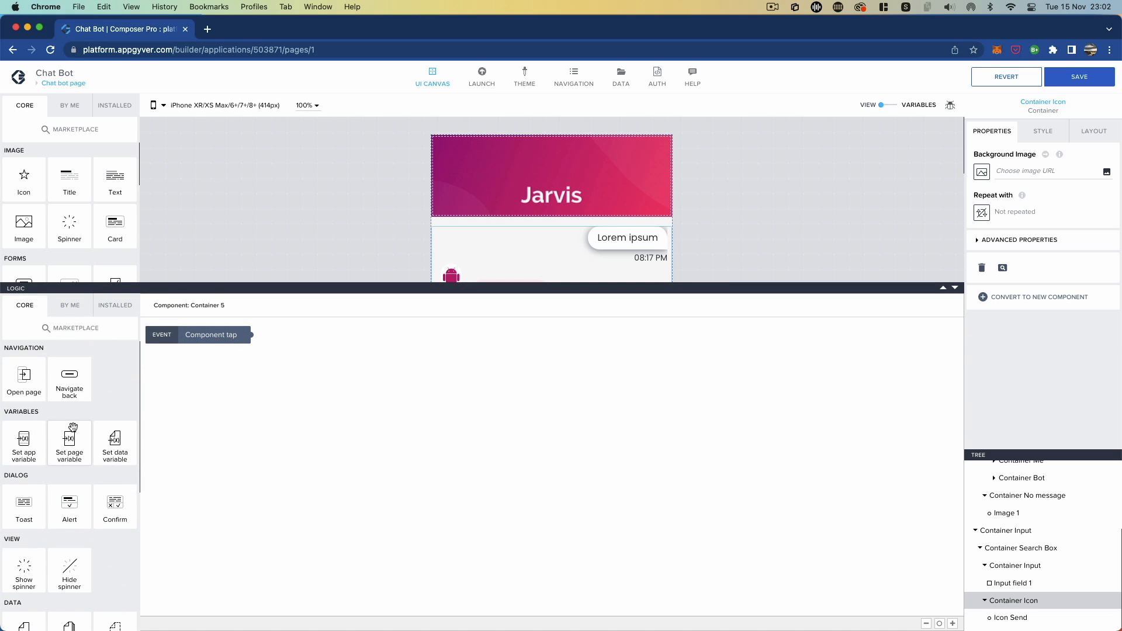
{"action": "scroll", "coordinate": [73, 430], "scroll_direction": "down", "scroll_amount": 5}
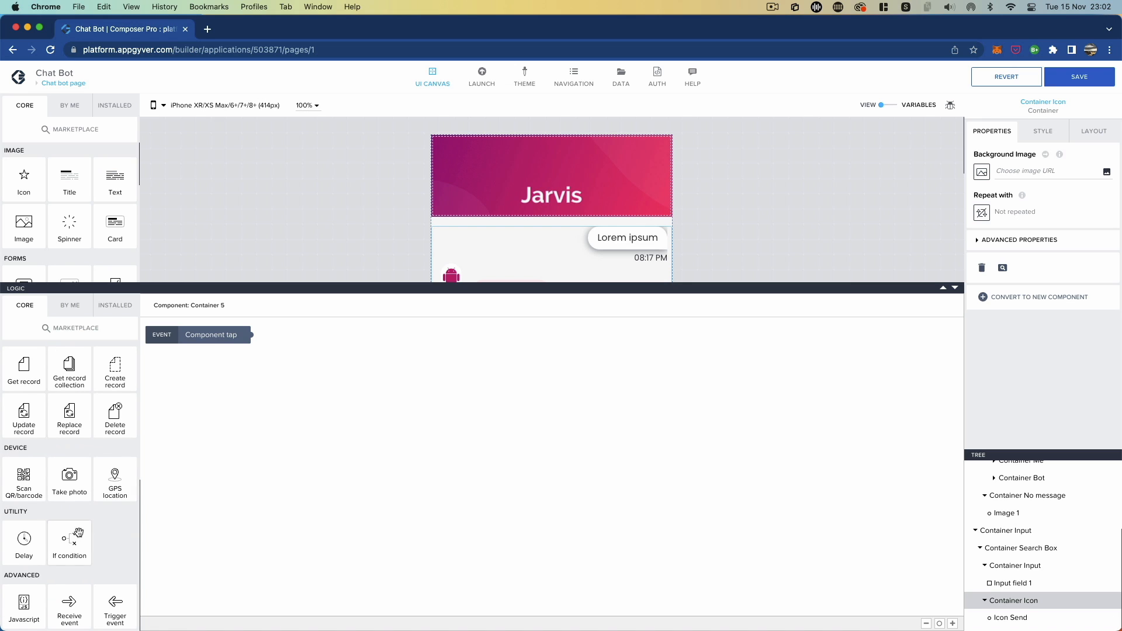
{"action": "left_click_drag", "start_coordinate": [78, 533], "coordinate": [341, 372]}
{"action": "left_click_drag", "start_coordinate": [251, 335], "coordinate": [346, 359]}
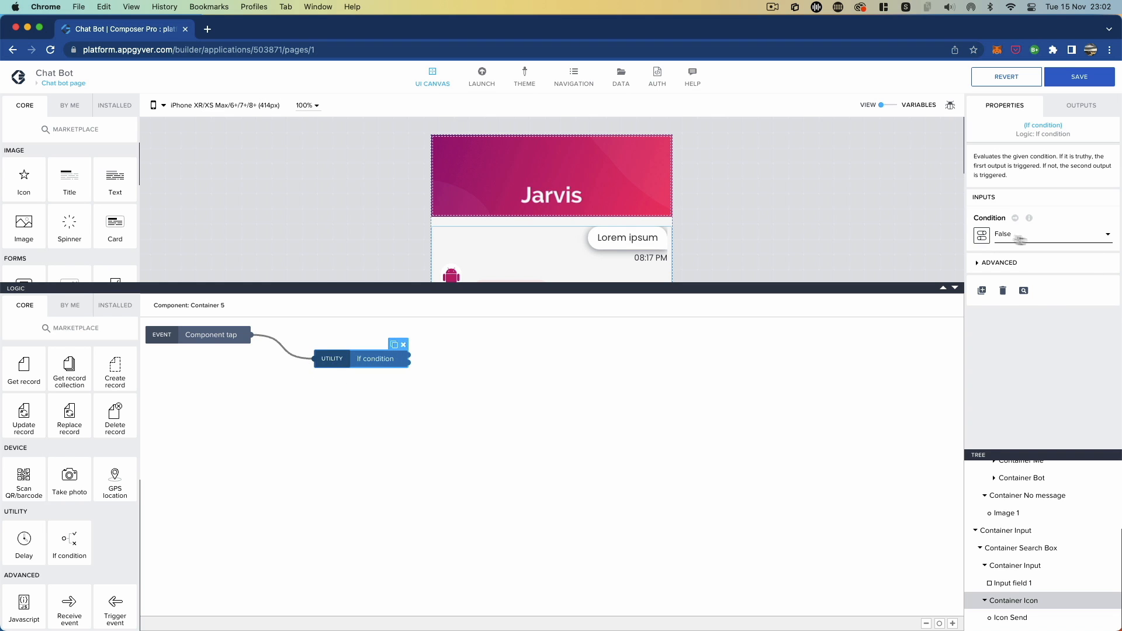
{"action": "left_click", "coordinate": [982, 235]}
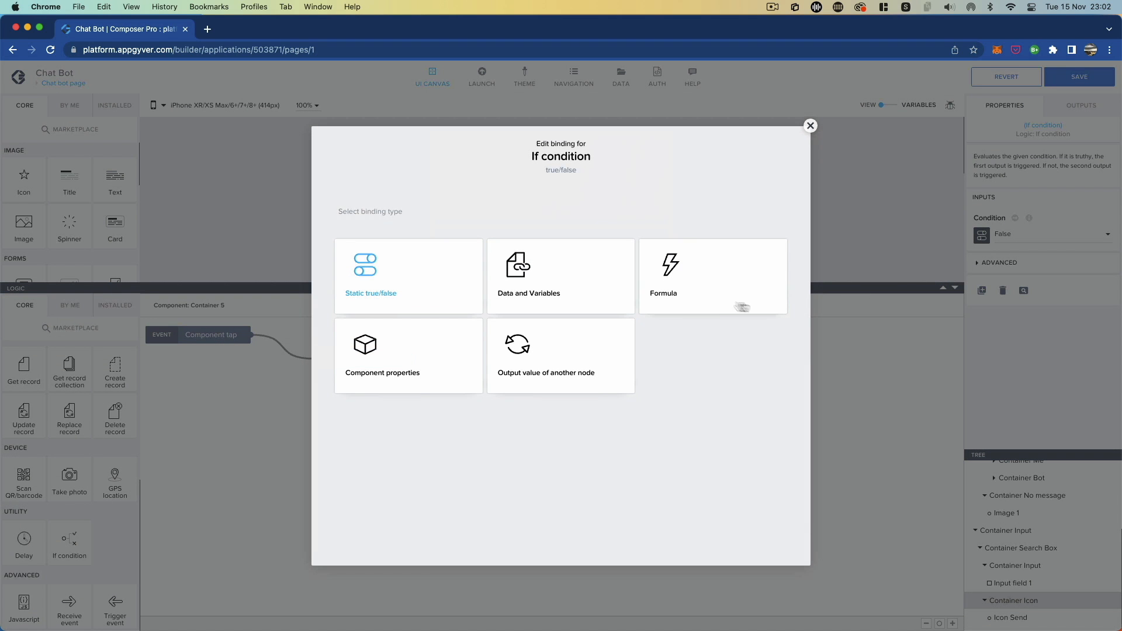
{"action": "left_click", "coordinate": [695, 298]}
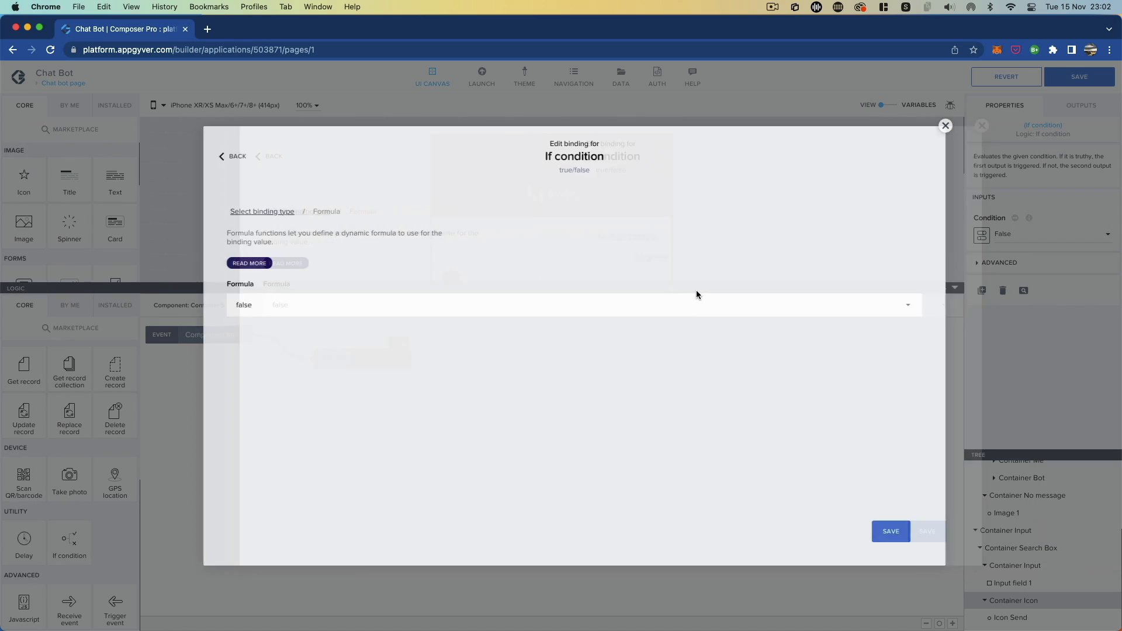
{"action": "left_click", "coordinate": [587, 307]}
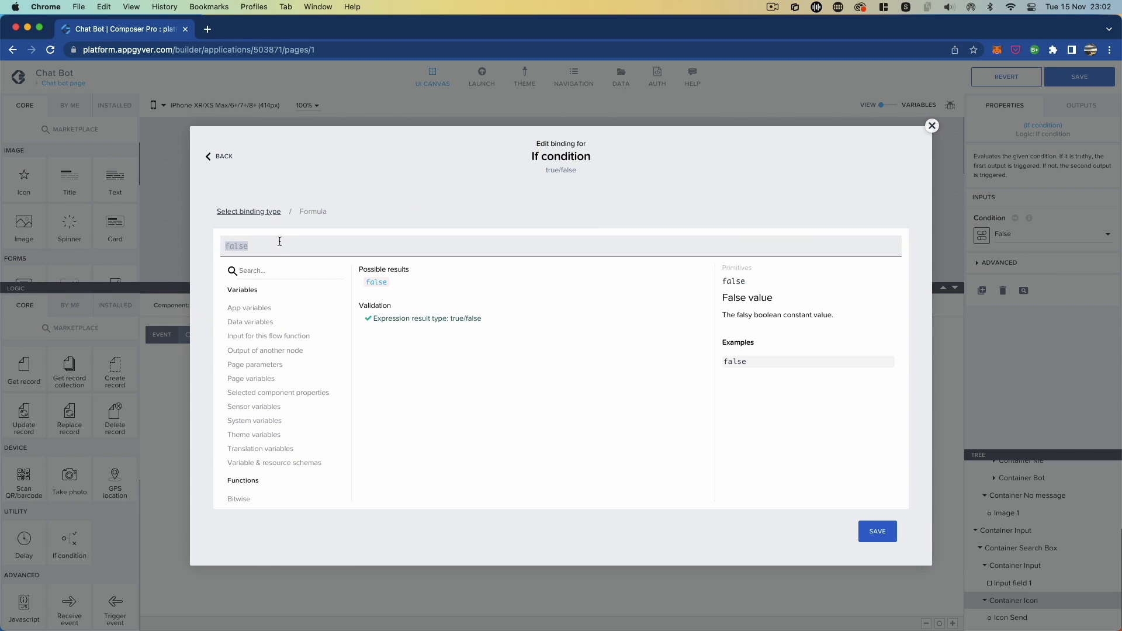
{"action": "left_click", "coordinate": [250, 213]}
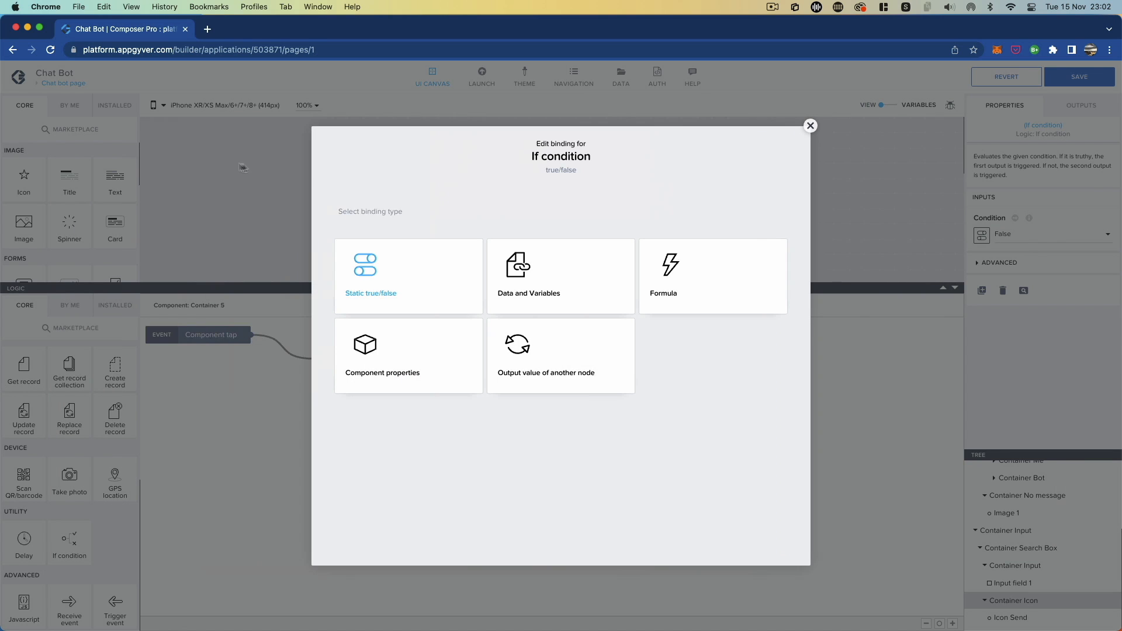
- Bind the If condition to the page variable processing and place the node closer to the tap event
{"action": "left_click", "coordinate": [548, 277]}
{"action": "left_click", "coordinate": [560, 319]}
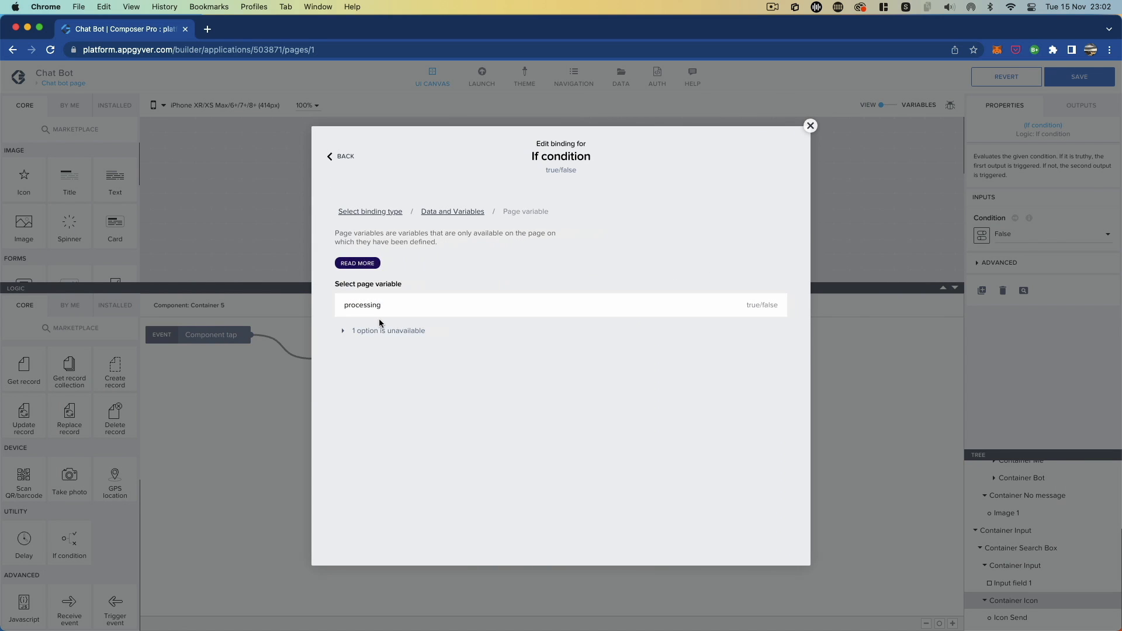
{"action": "left_click", "coordinate": [381, 308]}
{"action": "left_click", "coordinate": [767, 350]}
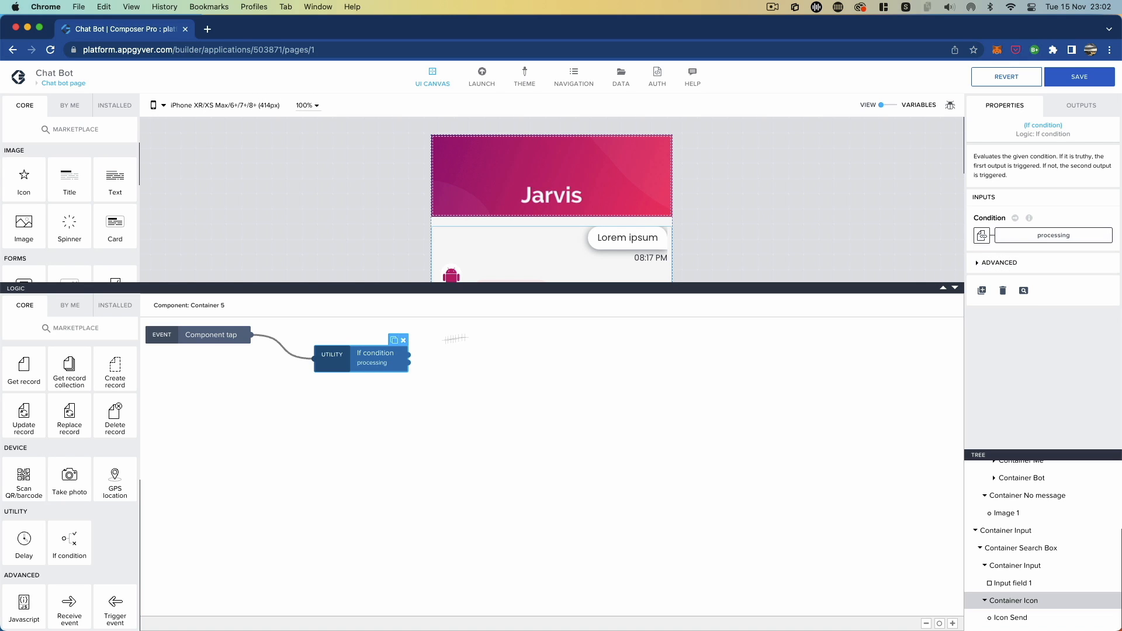
{"action": "left_click_drag", "start_coordinate": [372, 363], "coordinate": [354, 365]}
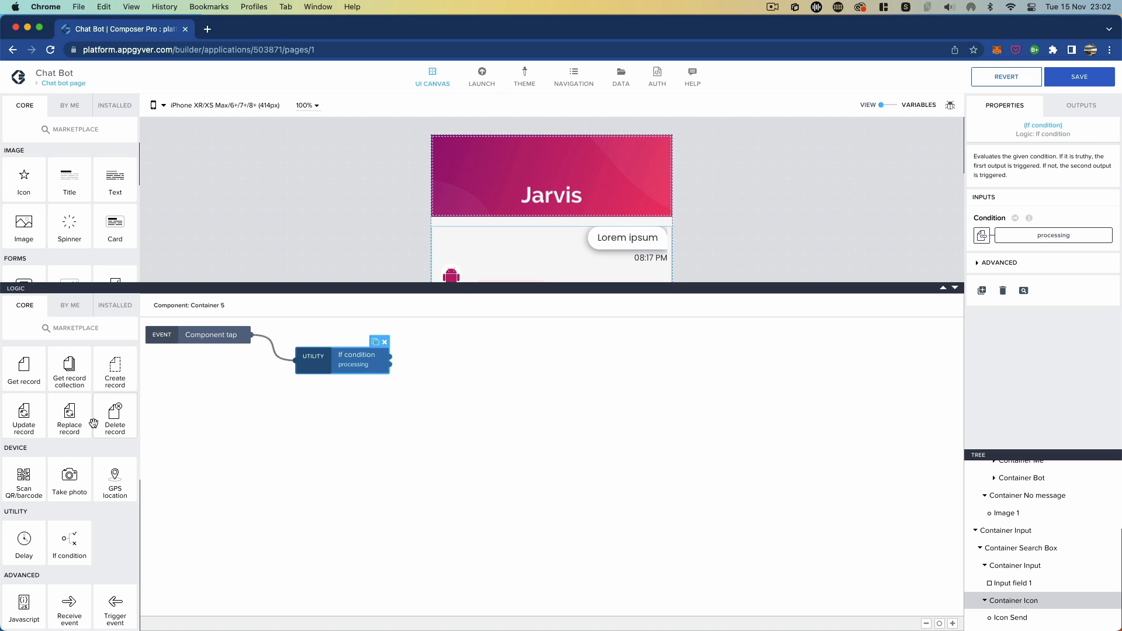
- Add a Set page variable node on the If condition's second (false) output that sets processing to True
{"action": "scroll", "coordinate": [93, 423], "scroll_direction": "up", "scroll_amount": 5}
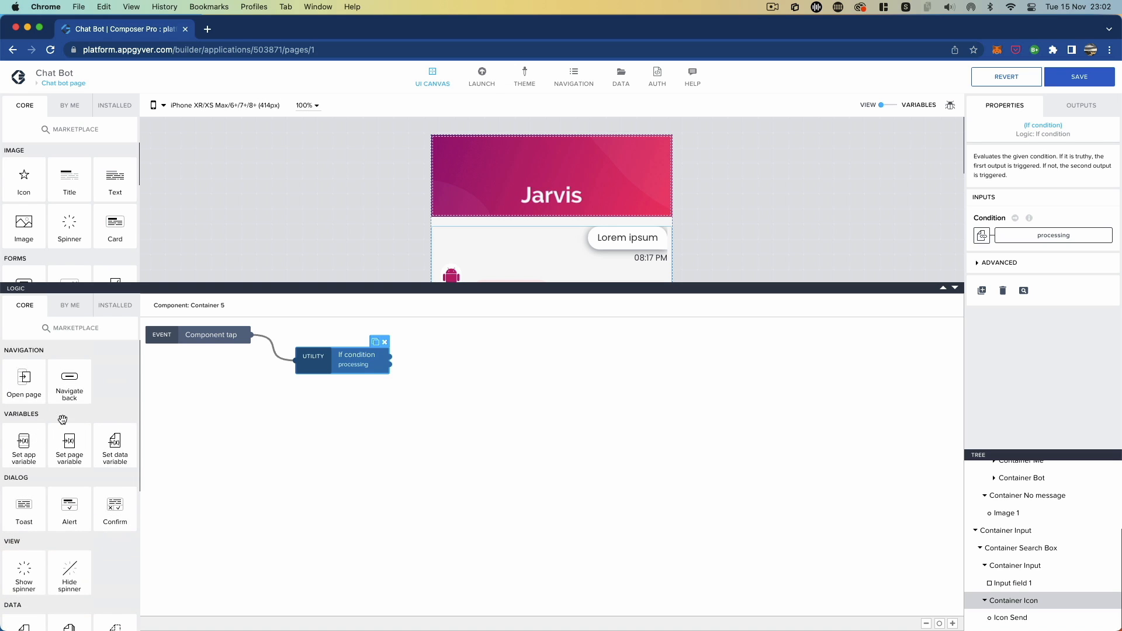
{"action": "left_click_drag", "start_coordinate": [69, 451], "coordinate": [529, 353]}
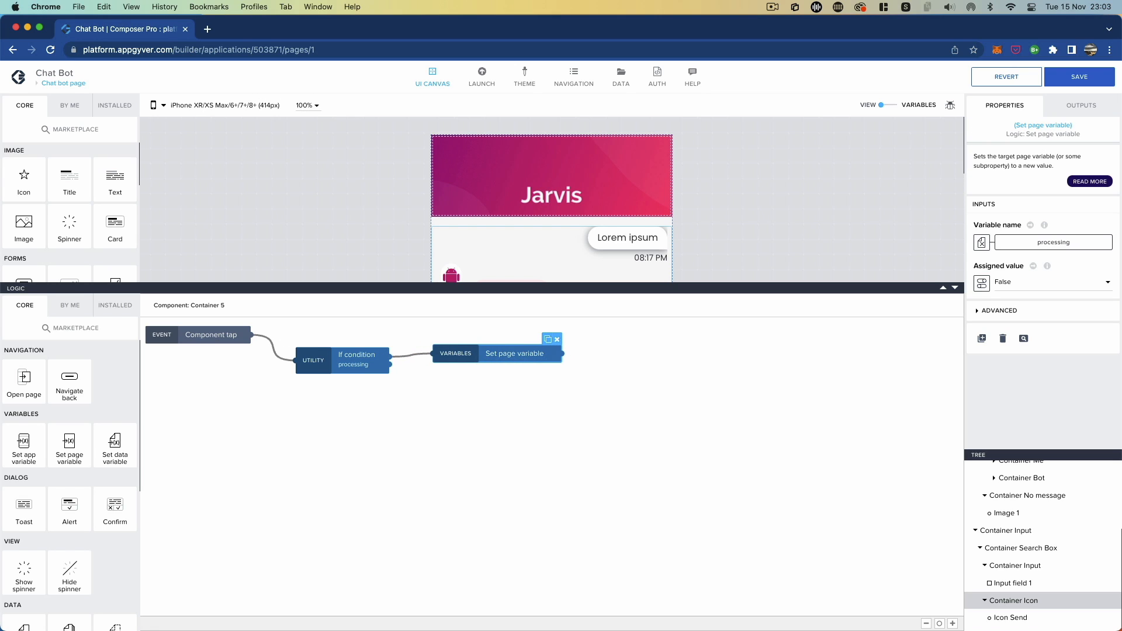
{"action": "left_click", "coordinate": [408, 355]}
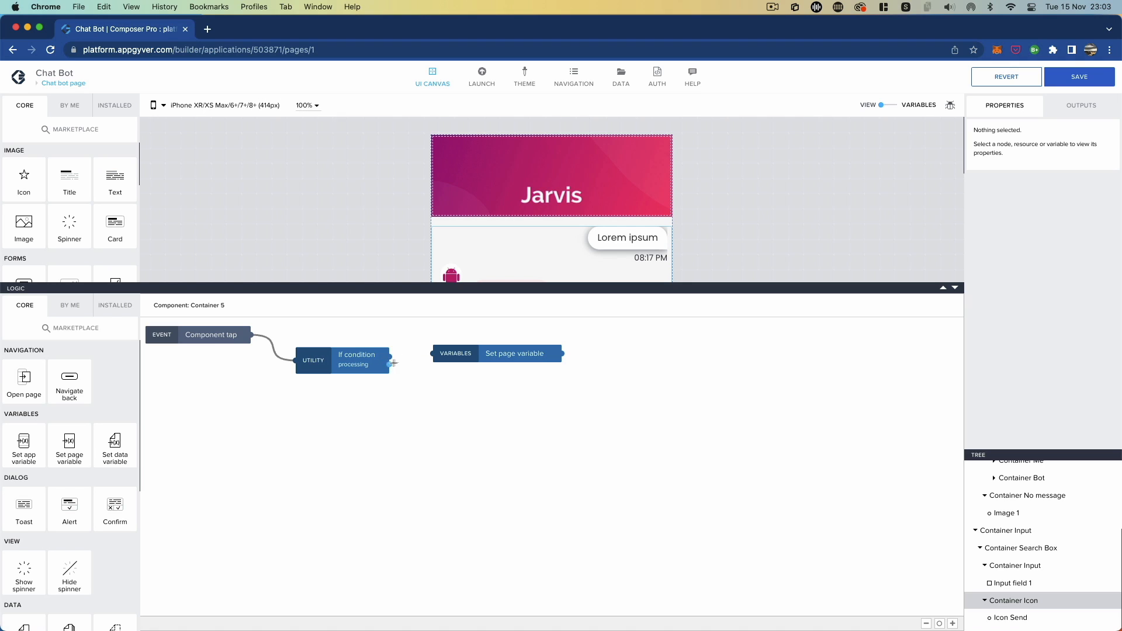
{"action": "left_click_drag", "start_coordinate": [391, 363], "coordinate": [453, 355]}
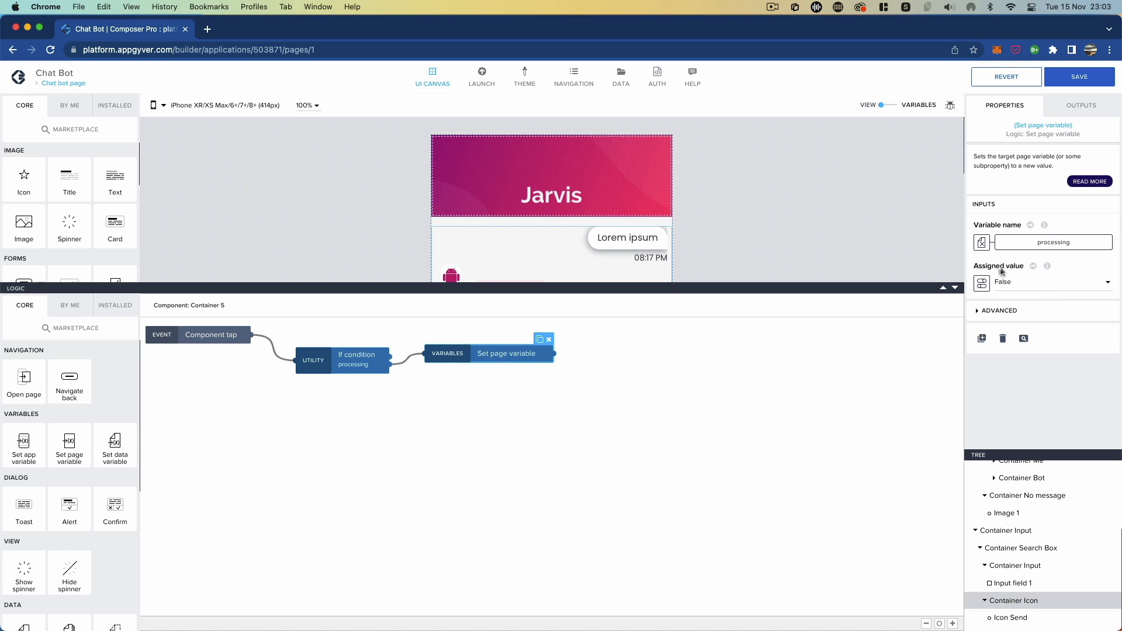
{"action": "left_click", "coordinate": [1024, 282]}
{"action": "left_click", "coordinate": [1024, 269]}
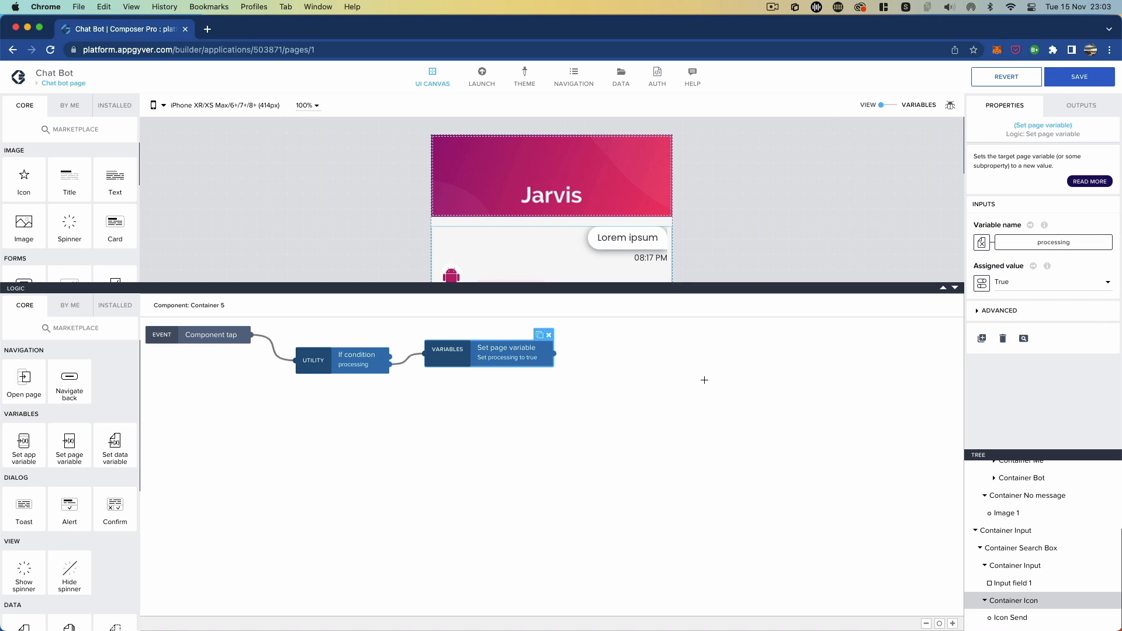
{"action": "left_click", "coordinate": [704, 379]}
{"action": "left_click_drag", "start_coordinate": [503, 347], "coordinate": [515, 348]}
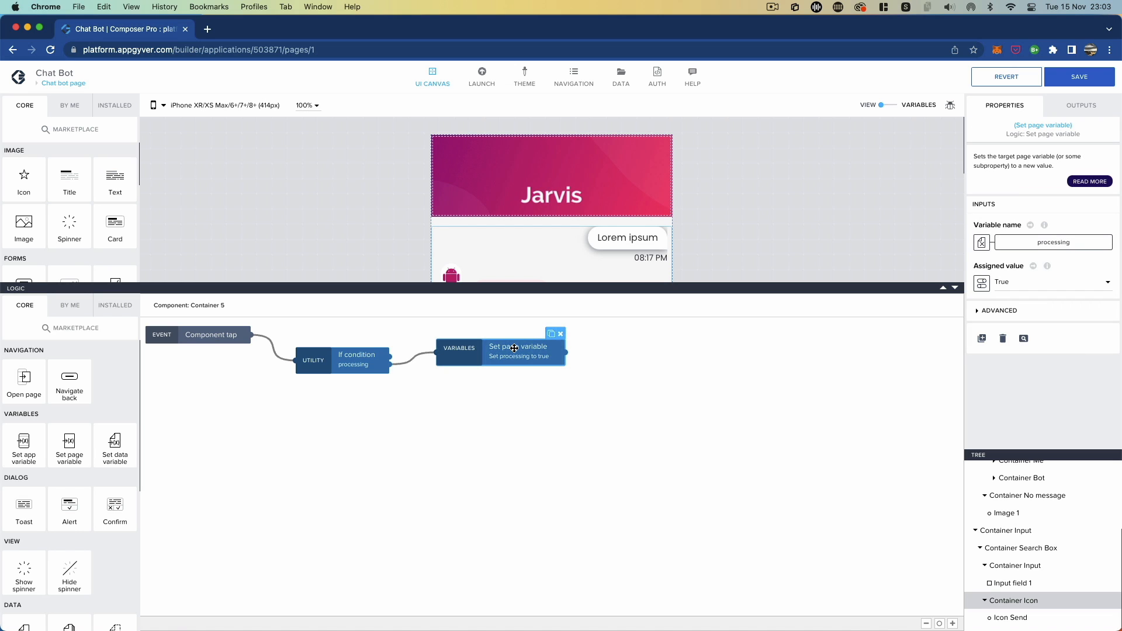
- Add a JavaScript node, connect it after the Set page variable node and align the two
{"action": "scroll", "coordinate": [90, 465], "scroll_direction": "down", "scroll_amount": 5}
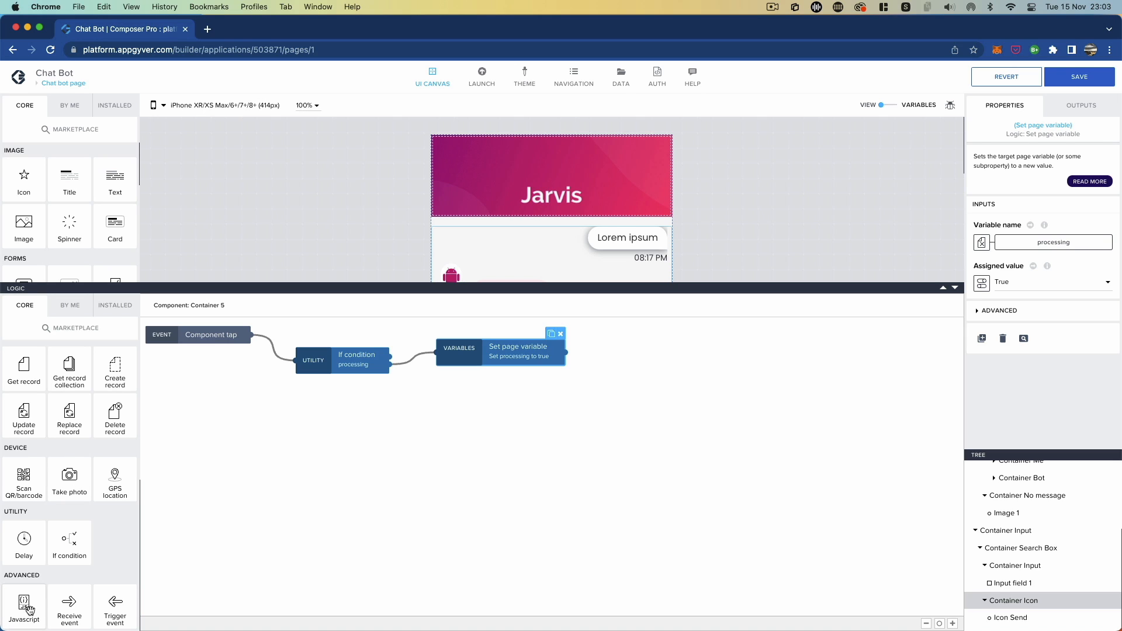
{"action": "left_click_drag", "start_coordinate": [26, 611], "coordinate": [651, 359]}
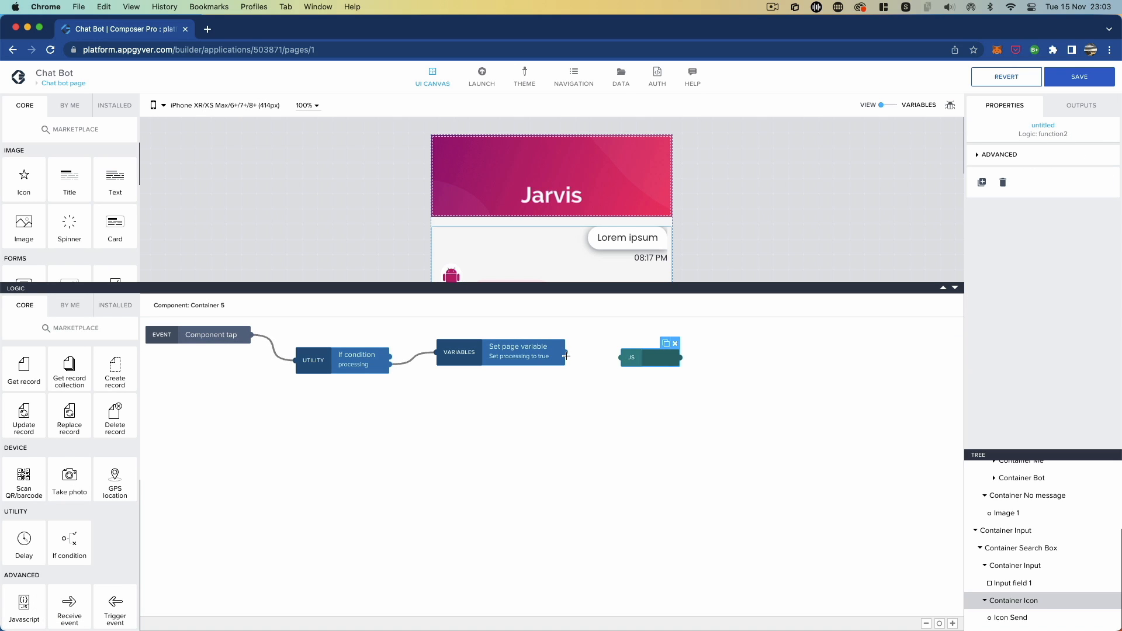
{"action": "left_click_drag", "start_coordinate": [566, 352], "coordinate": [638, 353]}
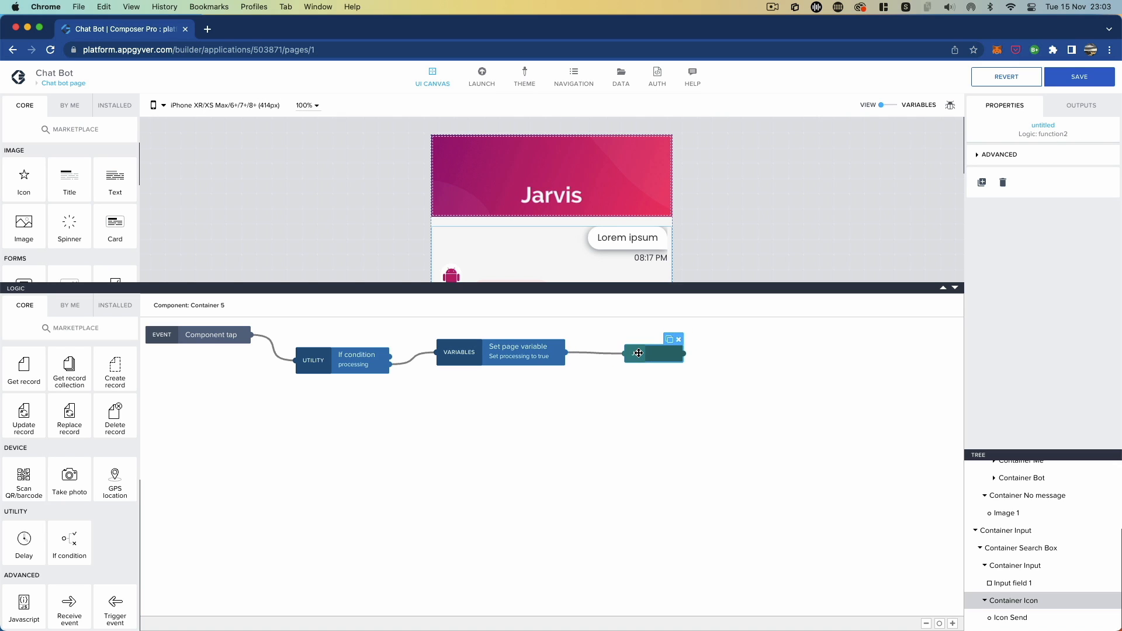
{"action": "left_click_drag", "start_coordinate": [644, 354], "coordinate": [646, 353]}
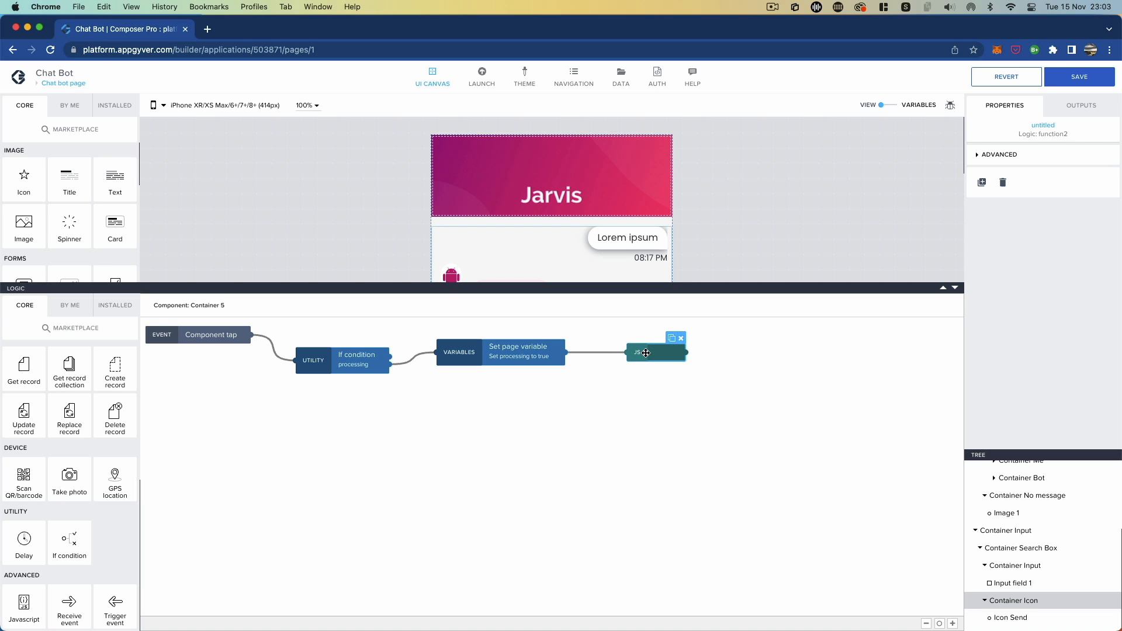
- Duplicate the Set page variable node, place the copy to the right of the JavaScript node and connect it to that node's output
{"action": "left_click", "coordinate": [485, 362]}
{"action": "left_click", "coordinate": [550, 334]}
{"action": "left_click_drag", "start_coordinate": [561, 350], "coordinate": [830, 383]}
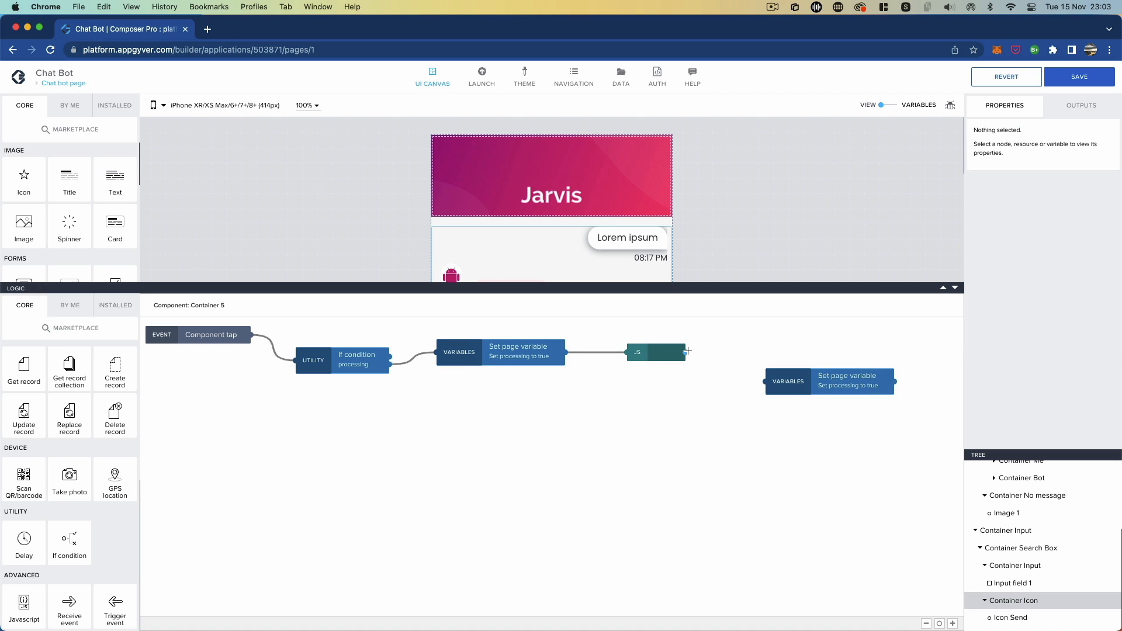
{"action": "left_click_drag", "start_coordinate": [687, 352], "coordinate": [811, 389]}
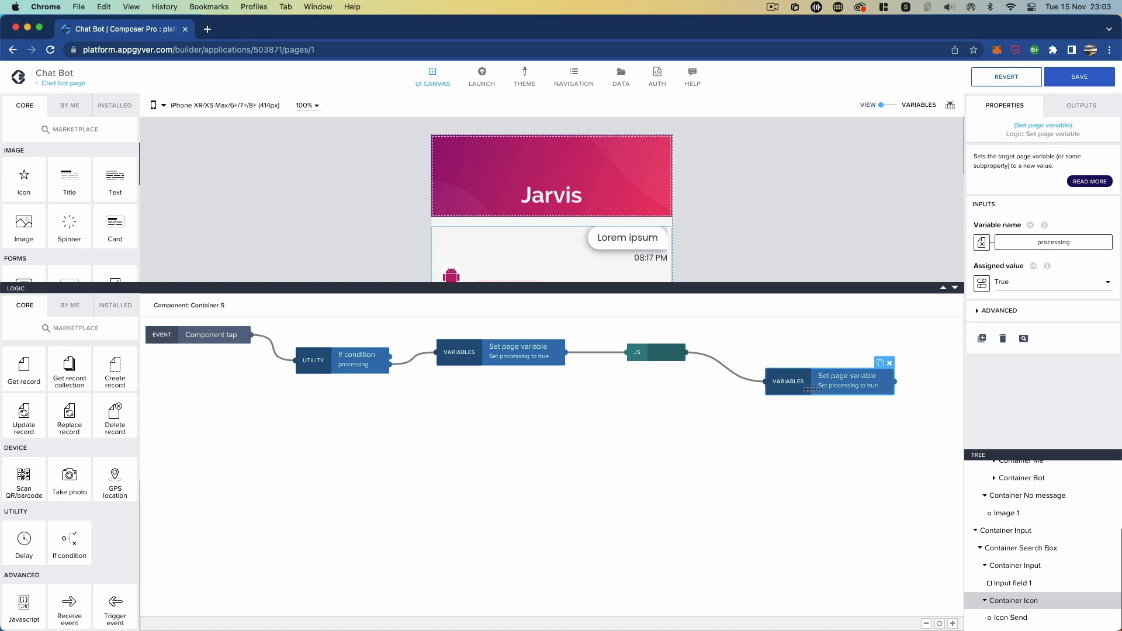
- Set the assigned value of the copied Set page variable node for processing to False
{"action": "left_click", "coordinate": [1032, 282]}
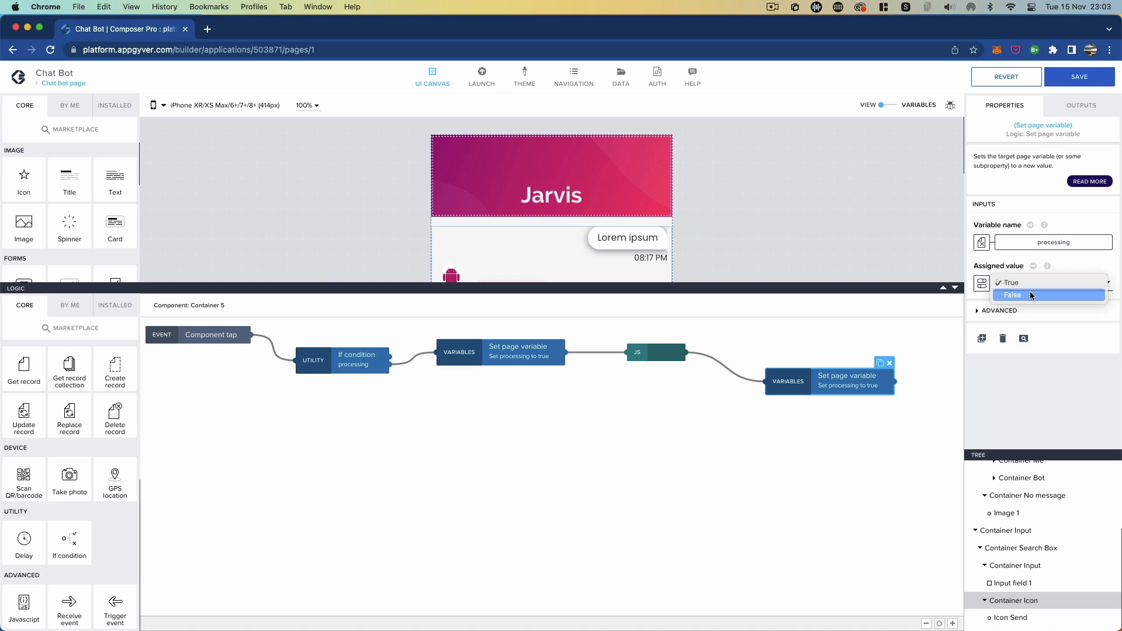
{"action": "left_click", "coordinate": [1031, 297]}
{"action": "left_click", "coordinate": [750, 477]}
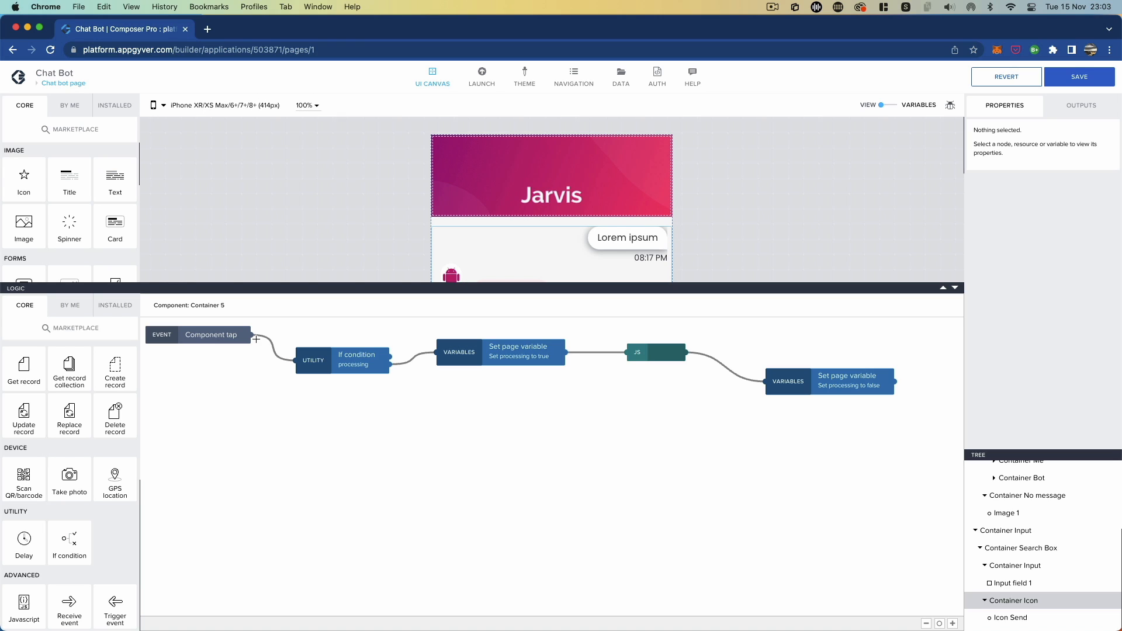
- Duplicate the Set page variable node that sets processing to false and connect the copy to its output
{"action": "left_click", "coordinate": [830, 386]}
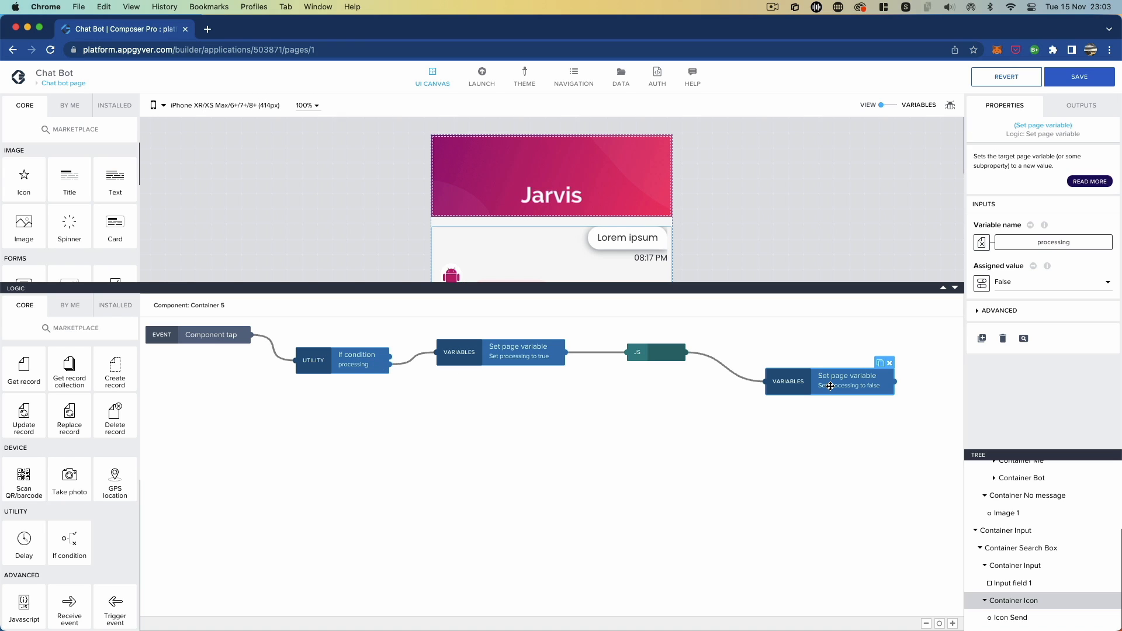
{"action": "left_click", "coordinate": [879, 366]}
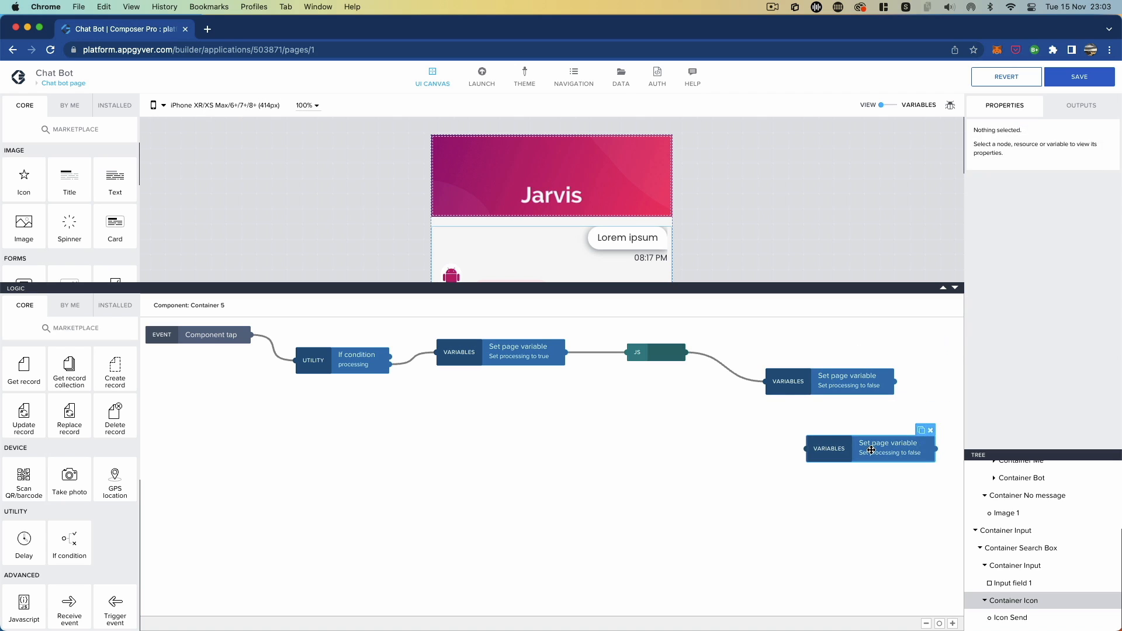
{"action": "left_click_drag", "start_coordinate": [897, 383], "coordinate": [807, 449]}
{"action": "left_click", "coordinate": [857, 436]}
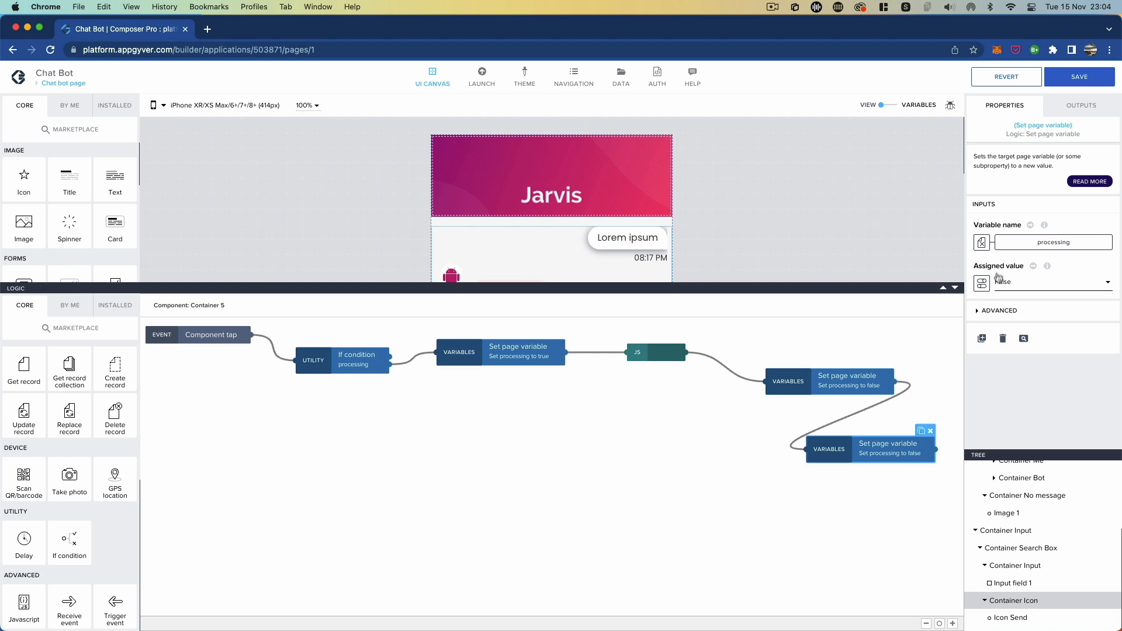
- Change the last Set page variable node's variable name to user_text, leaving its assigned value empty, and save the app
{"action": "left_click", "coordinate": [982, 242]}
{"action": "left_click", "coordinate": [470, 305]}
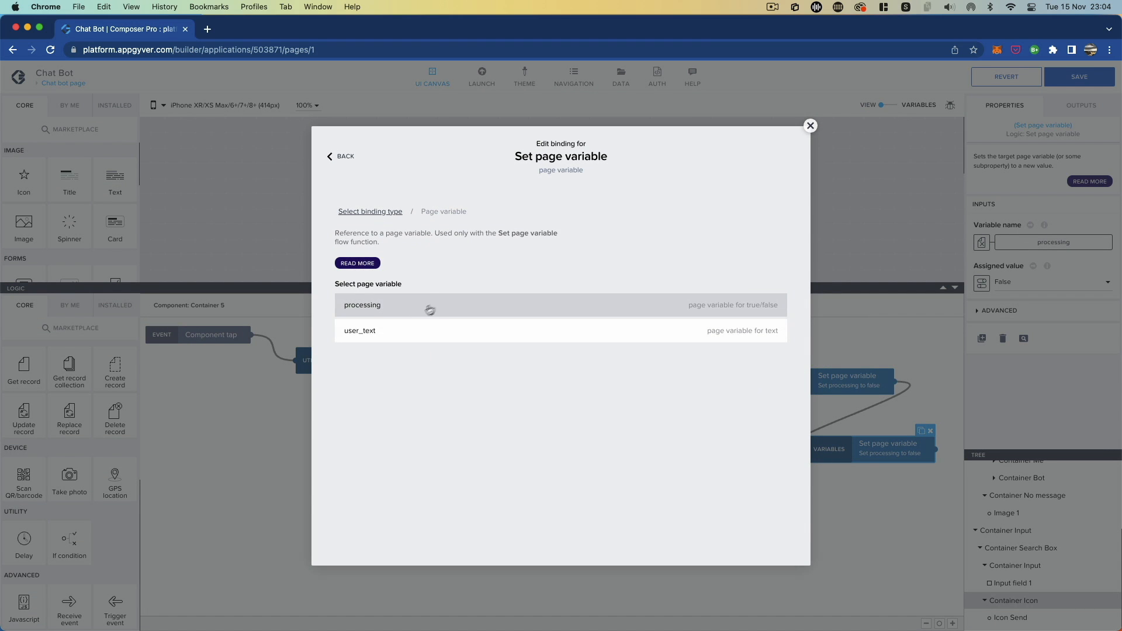
{"action": "left_click", "coordinate": [409, 326]}
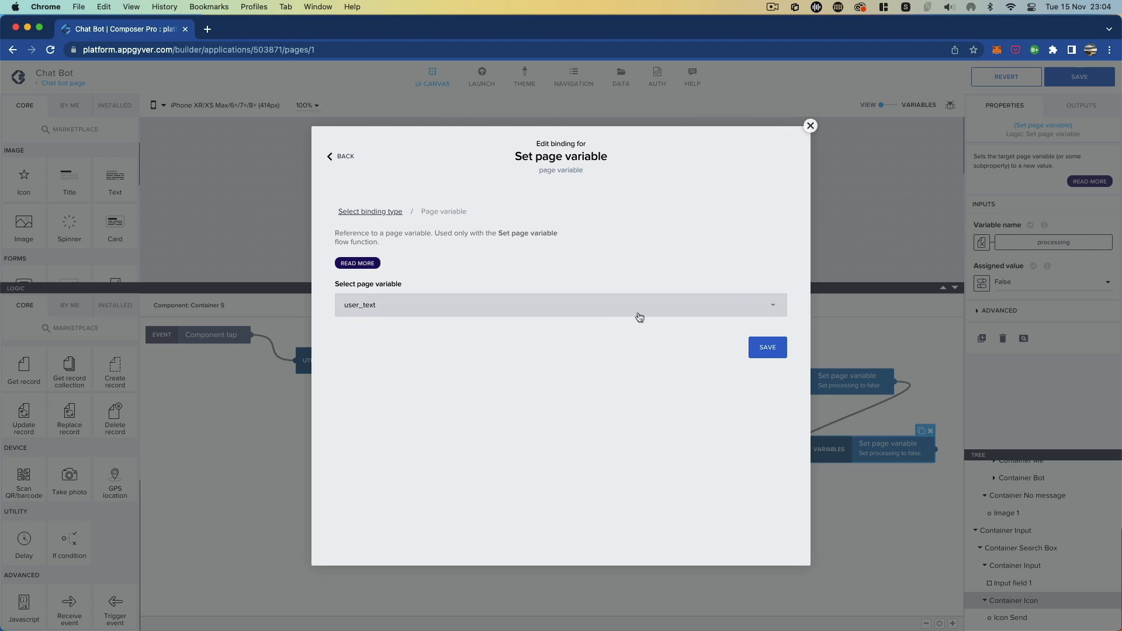
{"action": "left_click", "coordinate": [757, 352]}
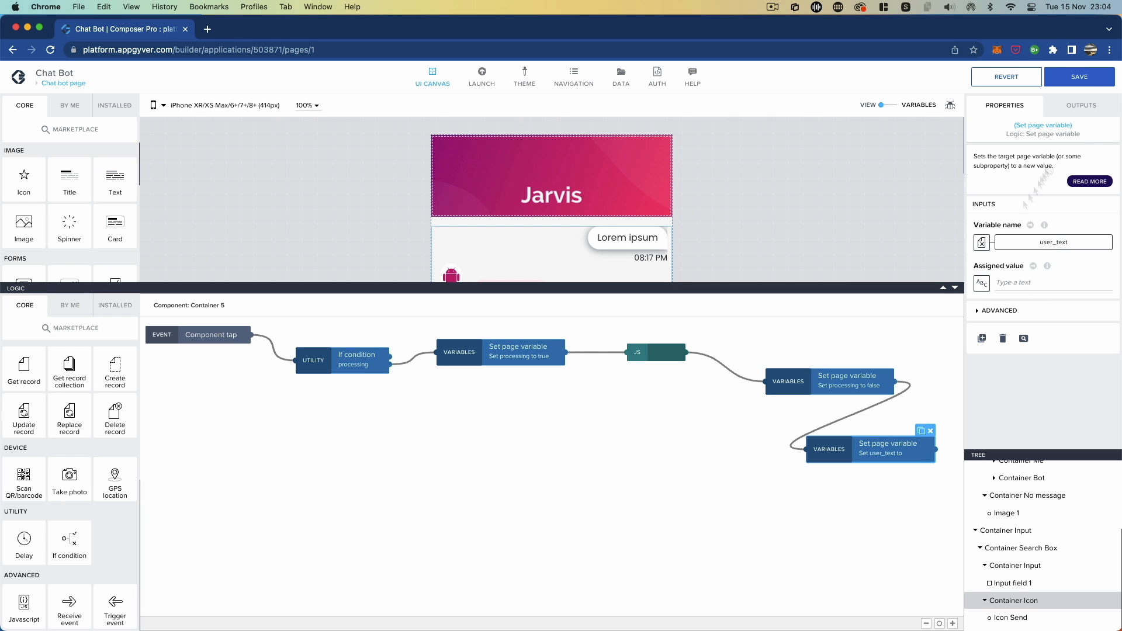
{"action": "left_click", "coordinate": [1090, 81]}
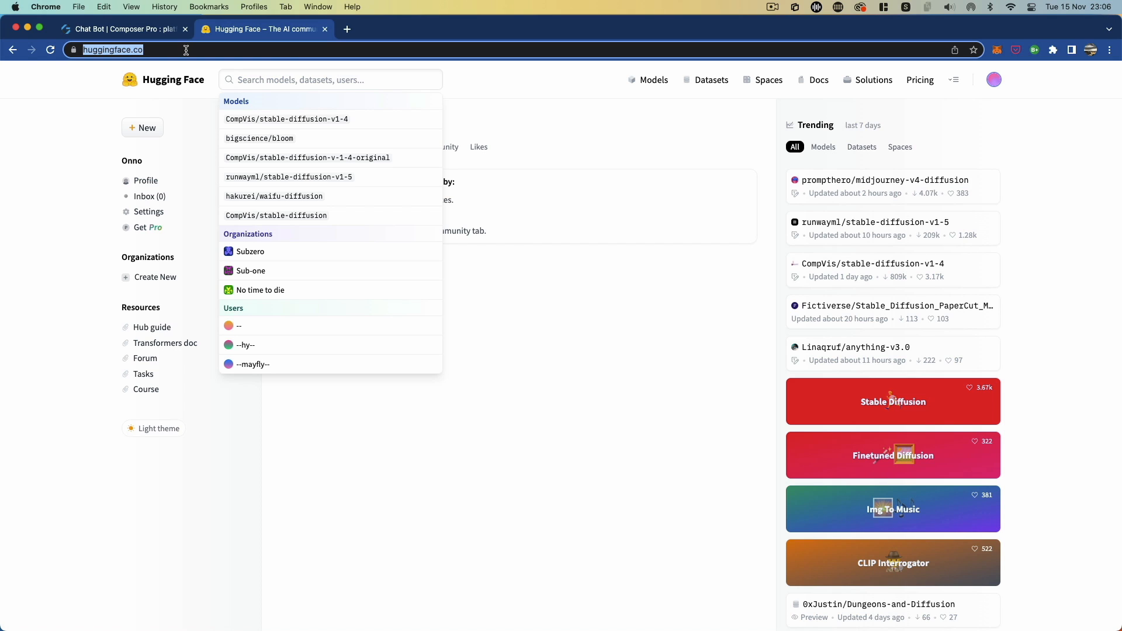
- Search Hugging Face for "blend" and open the facebook/blenderbot-3B model
{"action": "left_click", "coordinate": [251, 77]}
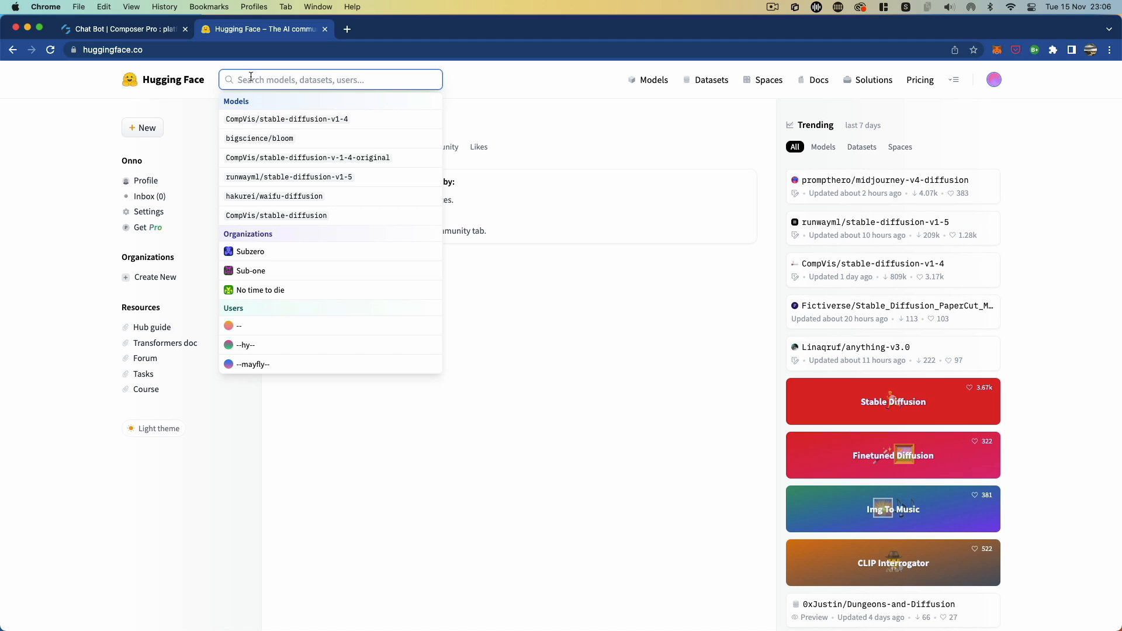
{"action": "type", "text": "blend"}
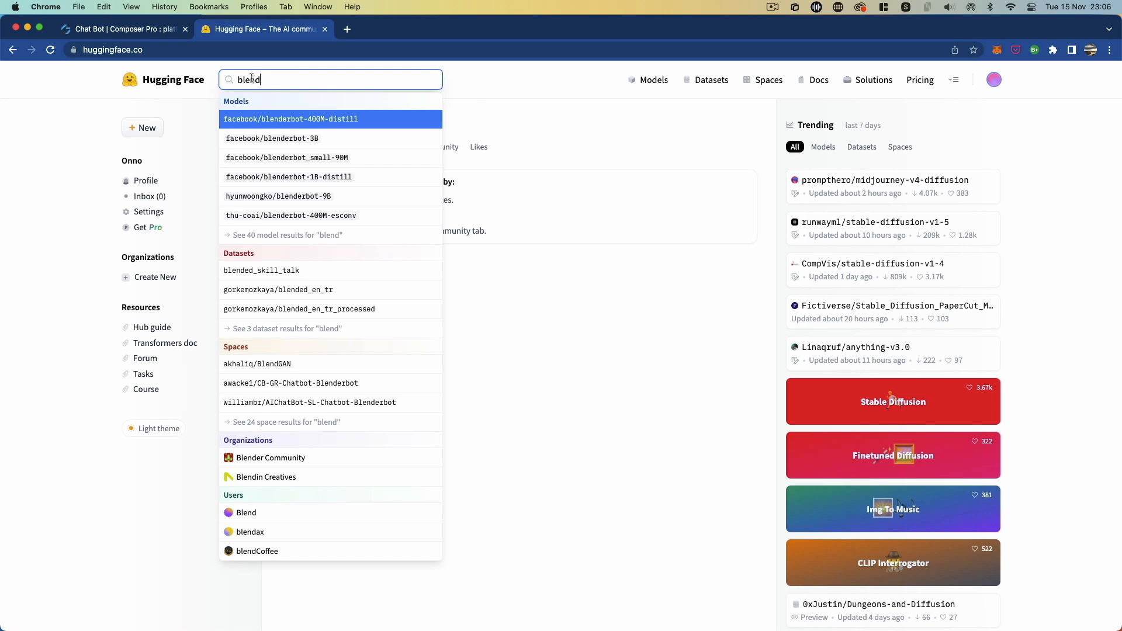
{"action": "left_click", "coordinate": [292, 140]}
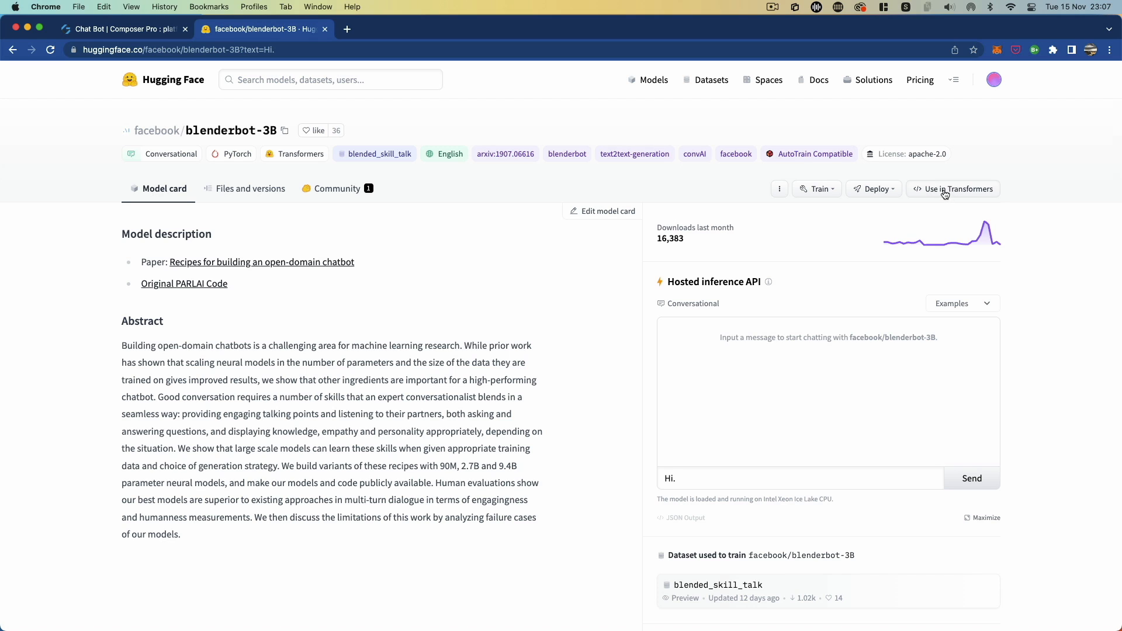
- Open the model's Inference API deployment code and show its JavaScript version
{"action": "left_click", "coordinate": [879, 190]}
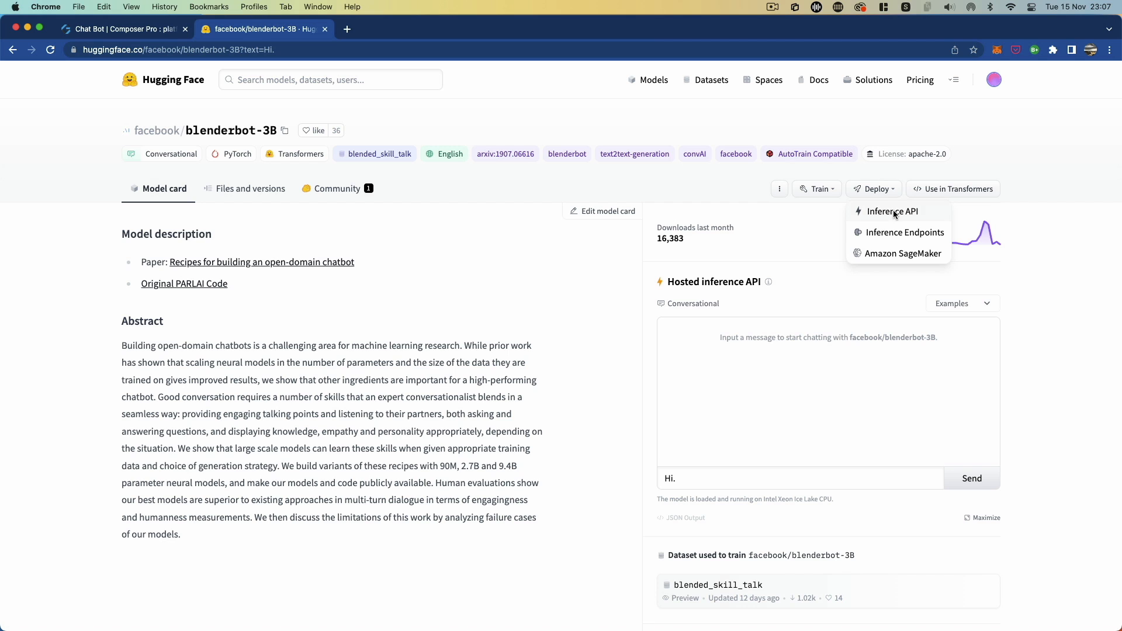
{"action": "left_click", "coordinate": [894, 213]}
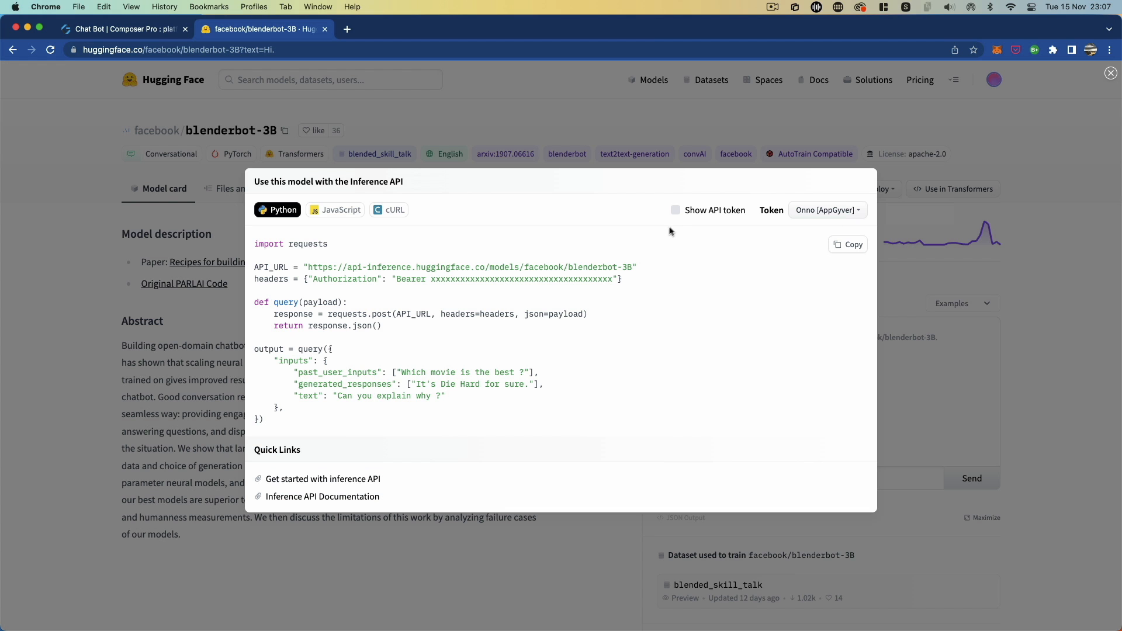
{"action": "left_click", "coordinate": [343, 211]}
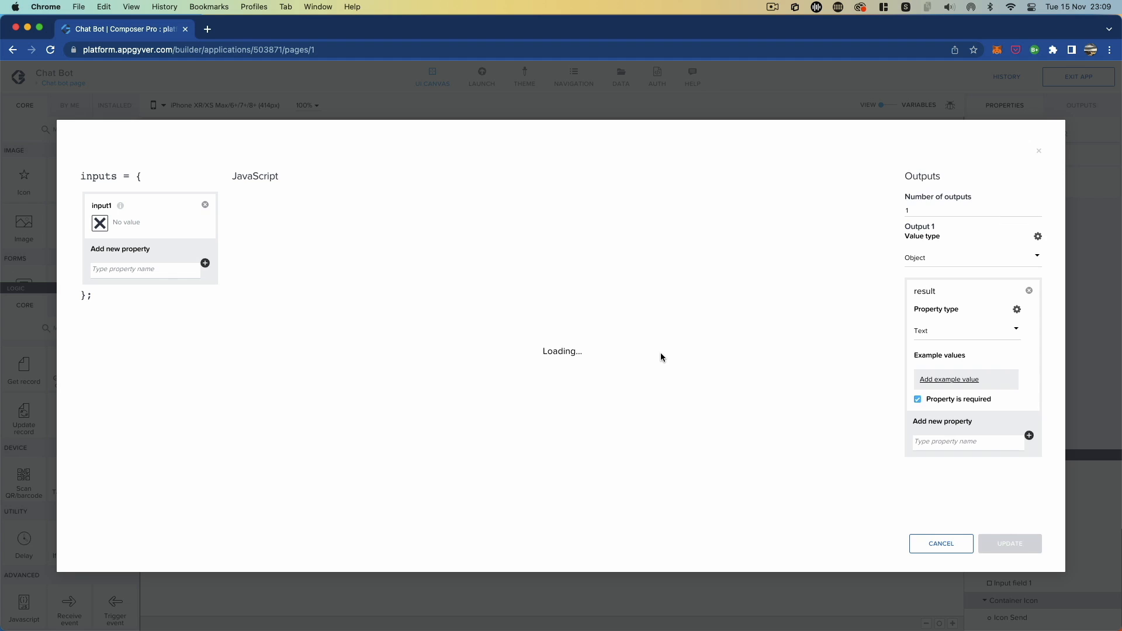
- Replace the JavaScript node's default code with the copied blenderbot-3B query script, including the API token in its Authorization header
{"action": "left_click", "coordinate": [351, 195]}
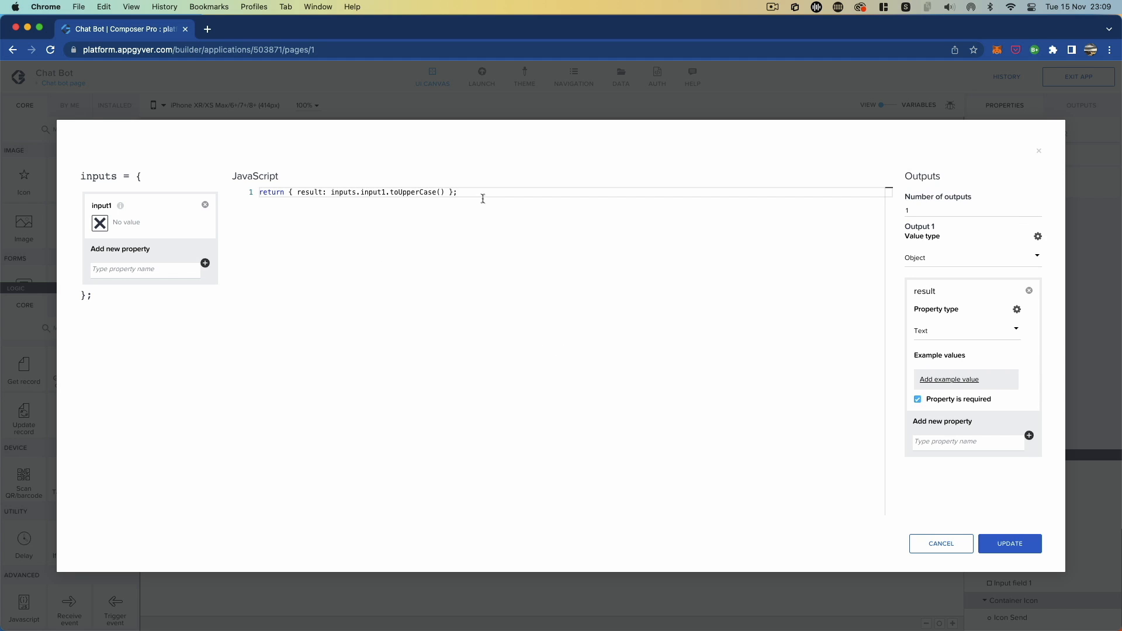
{"action": "left_click_drag", "start_coordinate": [481, 196], "coordinate": [208, 175]}
{"action": "key", "text": "super+v"}
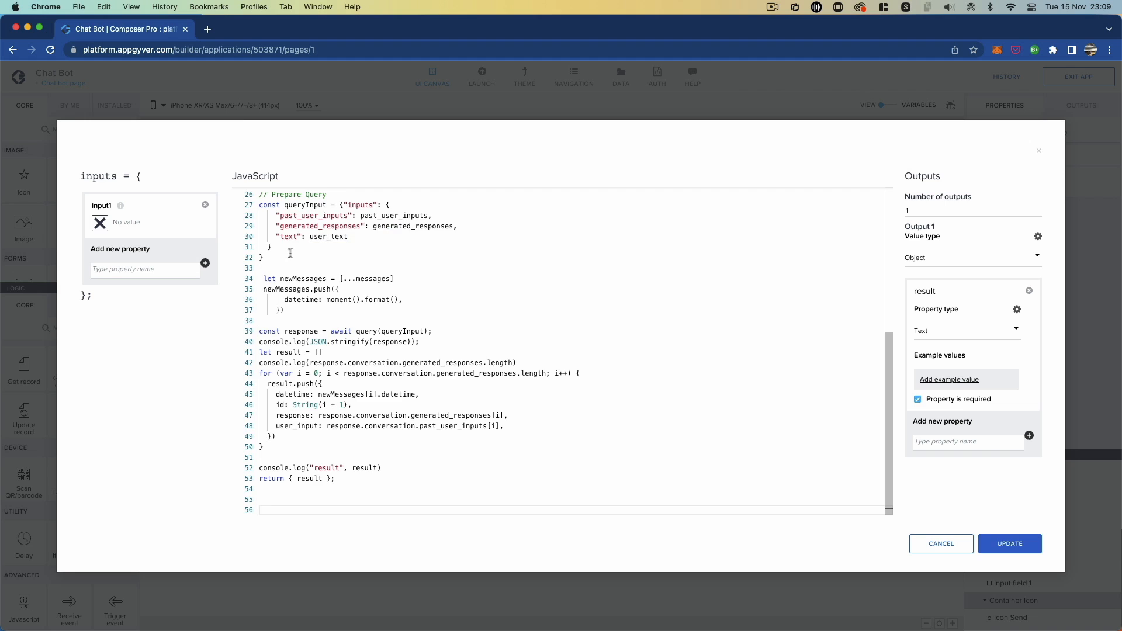
{"action": "scroll", "coordinate": [319, 260], "scroll_direction": "up", "scroll_amount": 3}
{"action": "scroll", "coordinate": [319, 259], "scroll_direction": "up", "scroll_amount": 5}
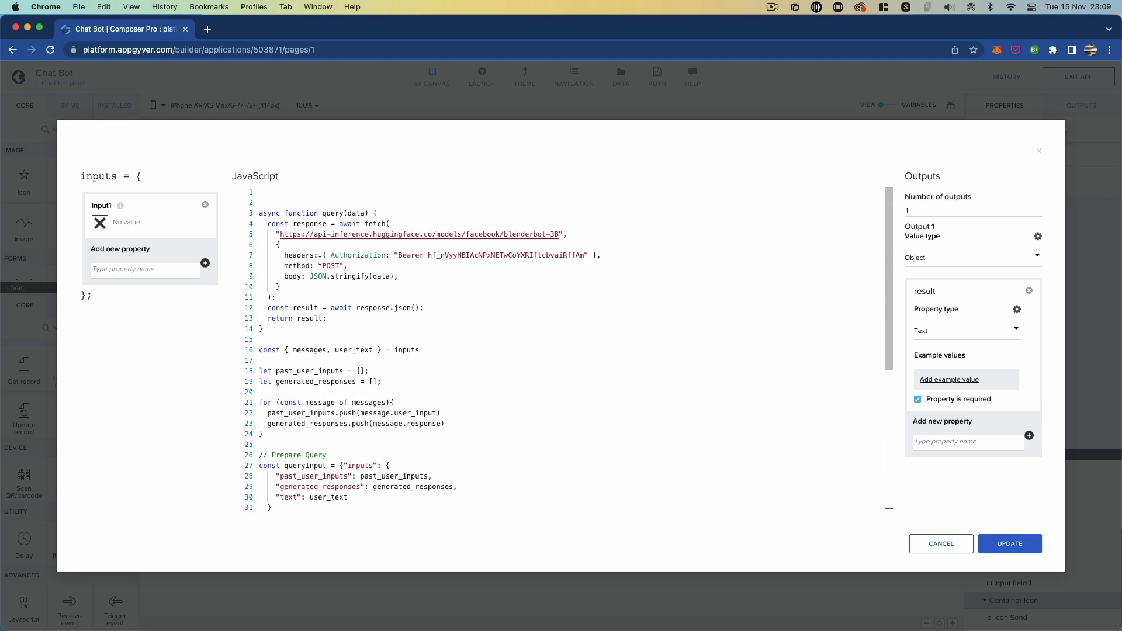
- Examine the query function and the line that reads messages and user_text from inputs in the script
{"action": "left_click", "coordinate": [270, 200]}
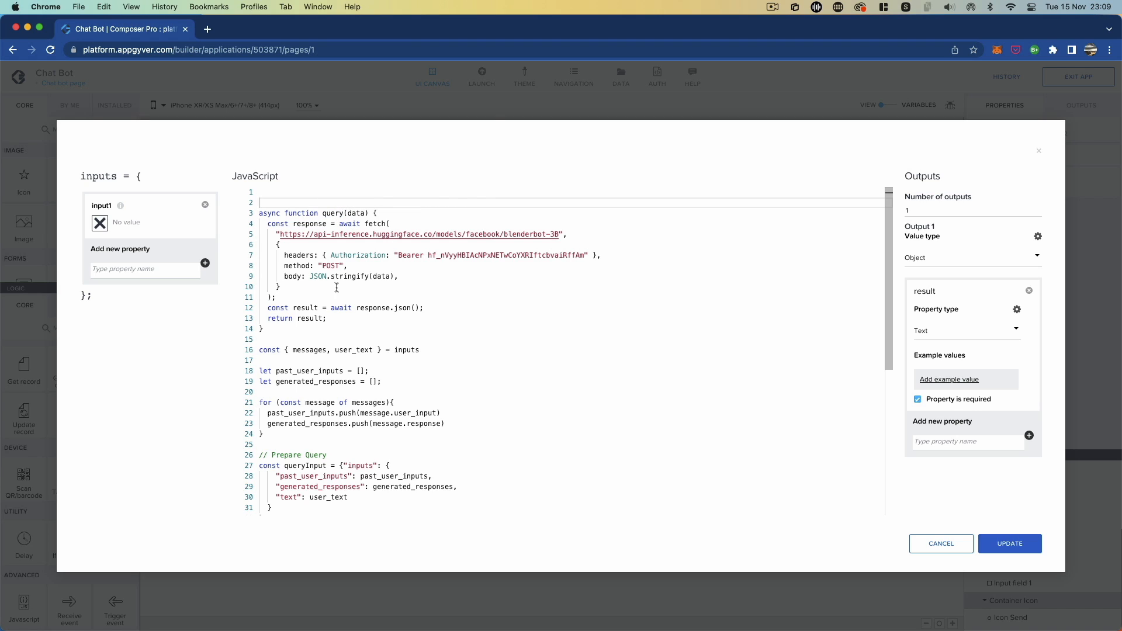
{"action": "left_click_drag", "start_coordinate": [264, 330], "coordinate": [247, 219]}
{"action": "left_click", "coordinate": [276, 201]}
{"action": "left_click_drag", "start_coordinate": [270, 331], "coordinate": [257, 214]}
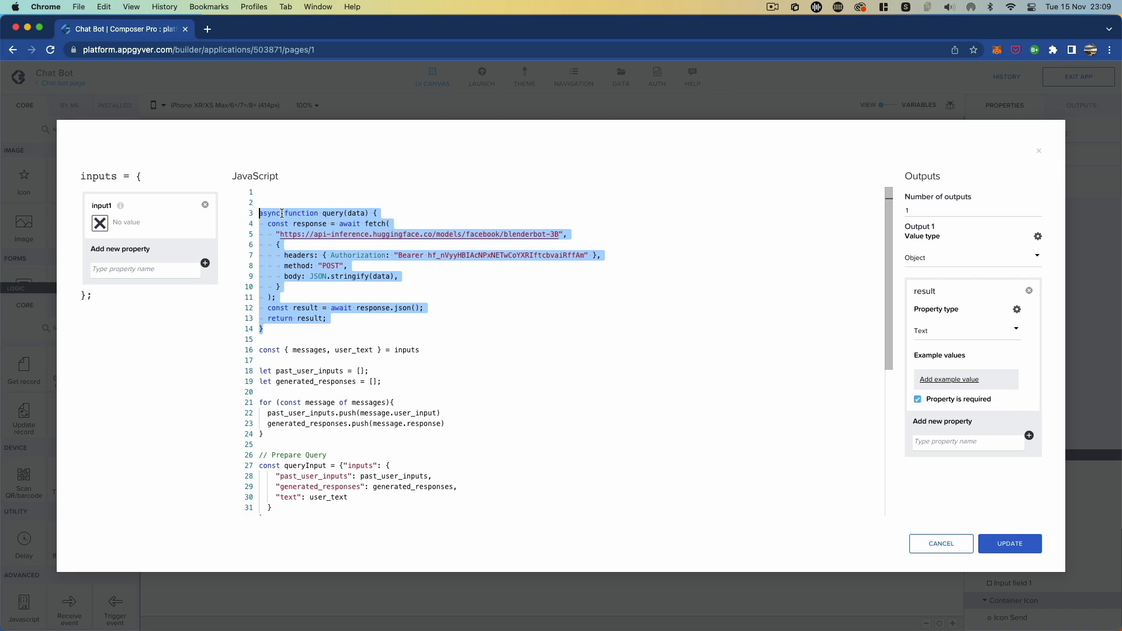
{"action": "left_click_drag", "start_coordinate": [433, 351], "coordinate": [212, 354]}
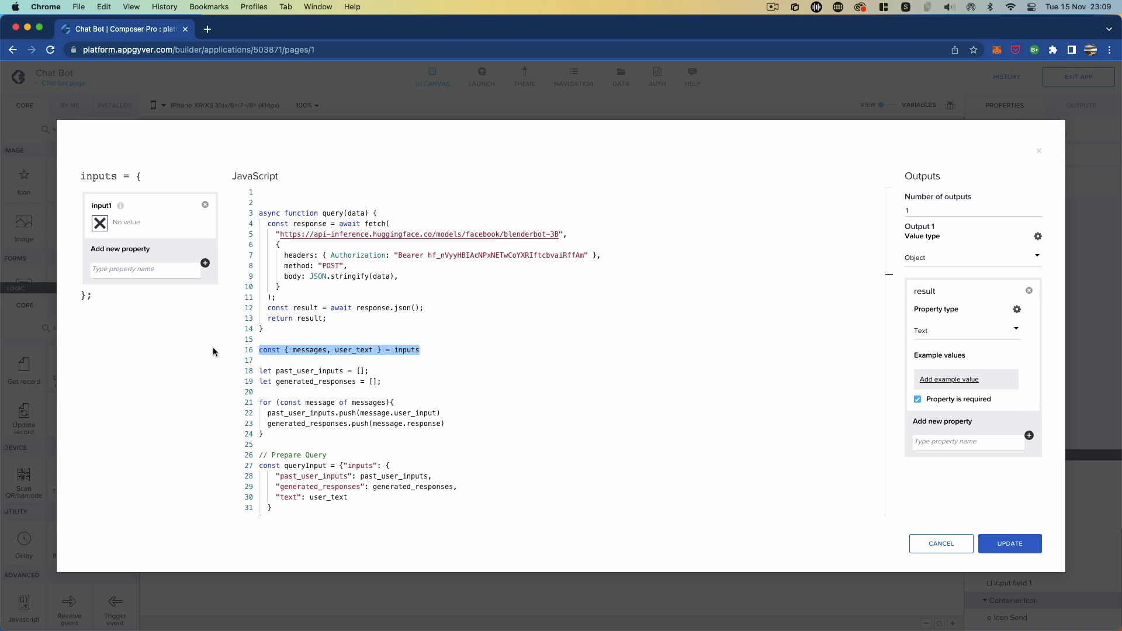
{"action": "left_click", "coordinate": [377, 351]}
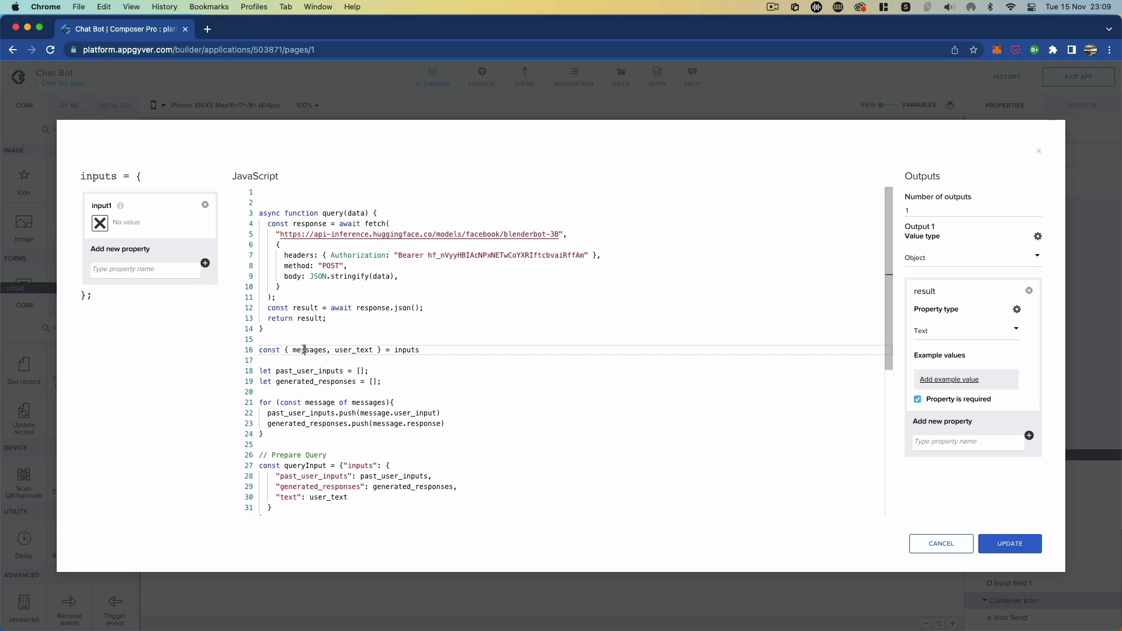
{"action": "double_click", "coordinate": [407, 350]}
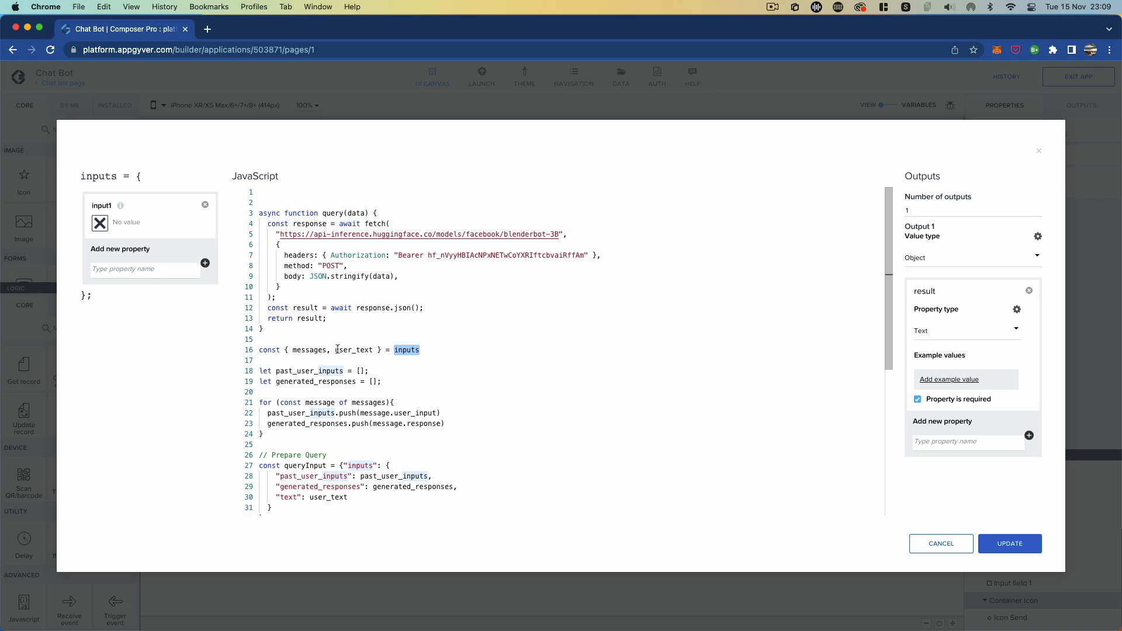
{"action": "left_click", "coordinate": [360, 351]}
{"action": "left_click", "coordinate": [300, 351]}
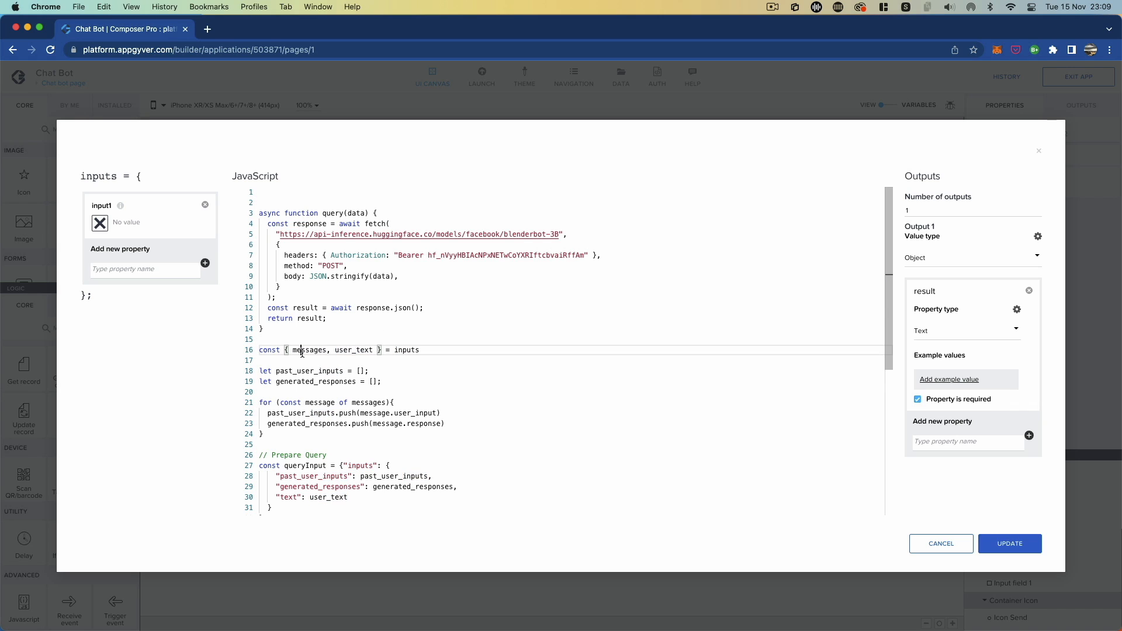
{"action": "double_click", "coordinate": [356, 350]}
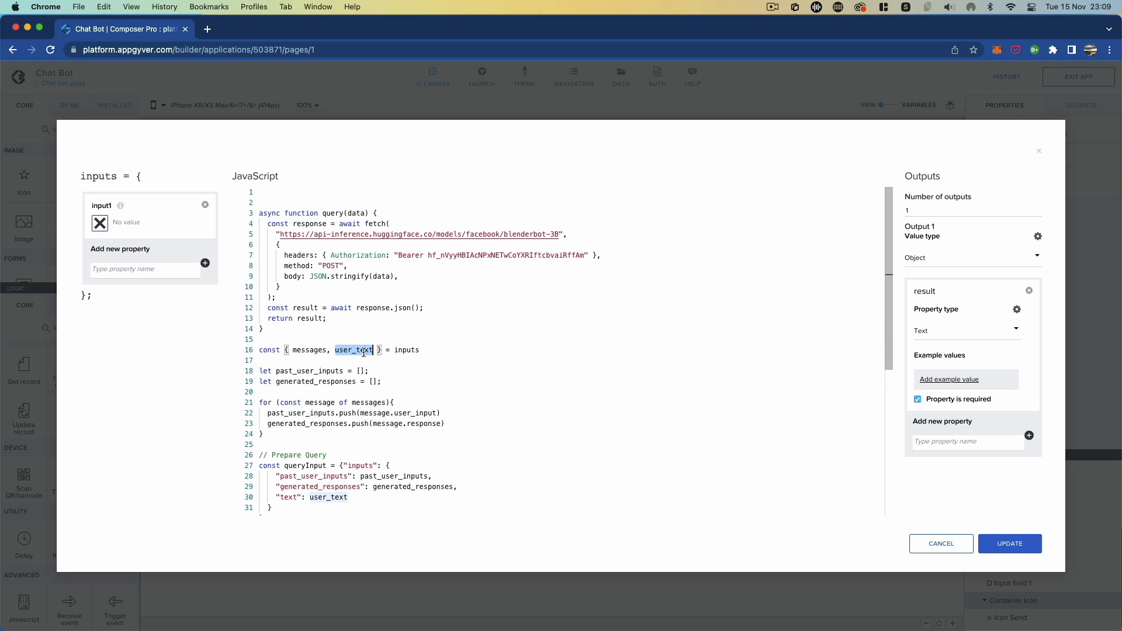
{"action": "left_click", "coordinate": [99, 224]}
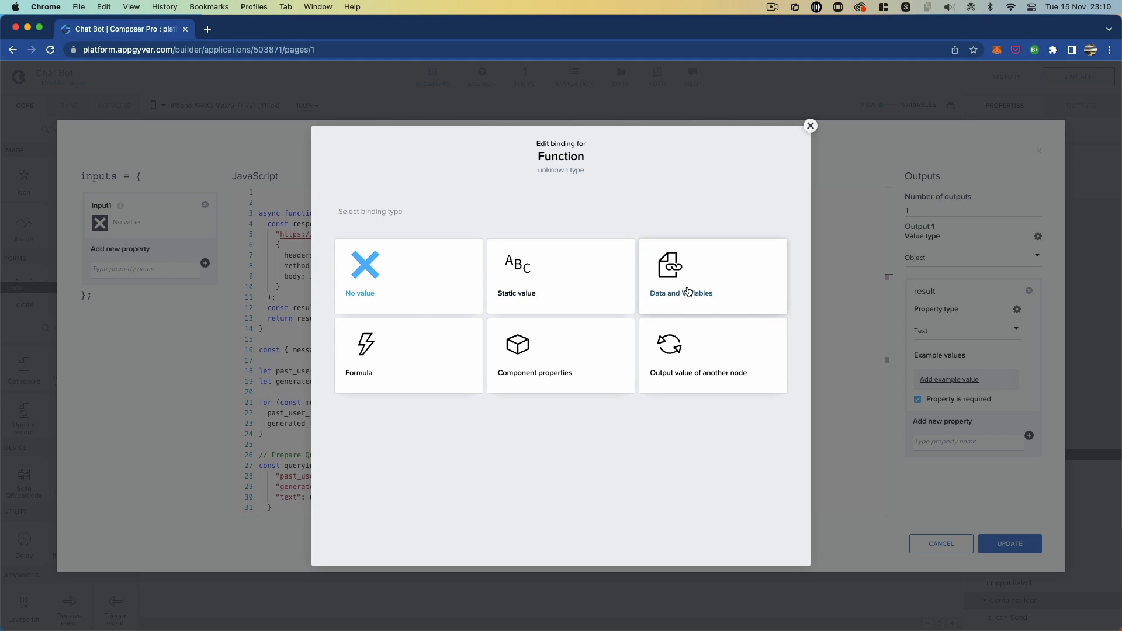
{"action": "left_click", "coordinate": [663, 291]}
{"action": "left_click", "coordinate": [432, 311]}
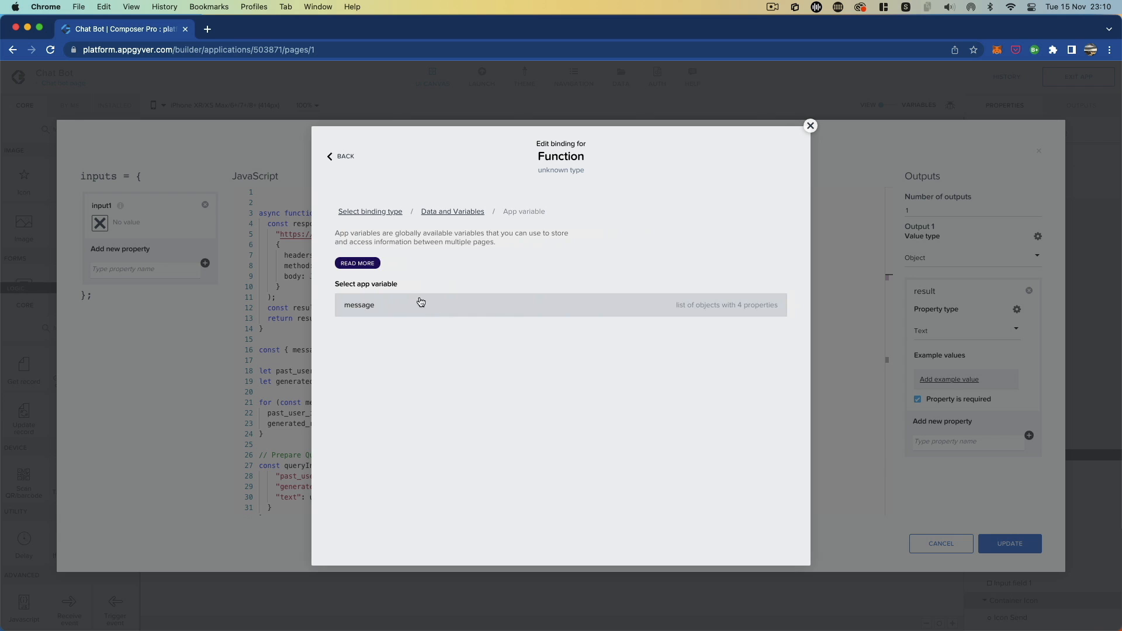
{"action": "left_click", "coordinate": [754, 349]}
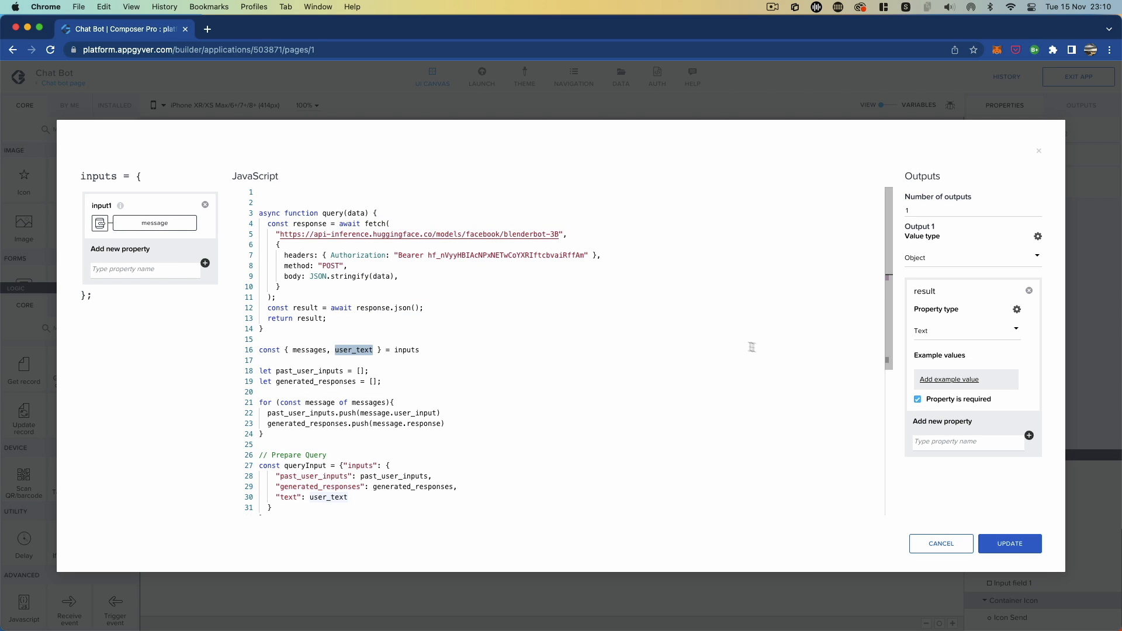
- Remove the input1 property from the JavaScript inputs and add a property named messages
{"action": "left_click", "coordinate": [205, 206]}
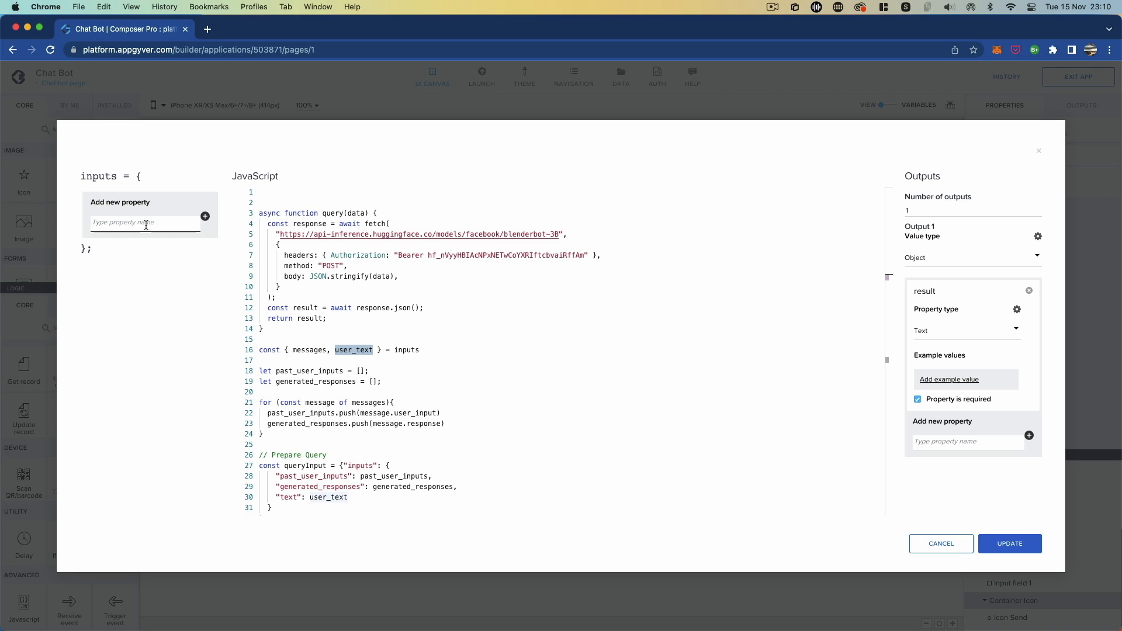
{"action": "type", "text": "n"}
{"action": "key", "text": "BackSpace"}
{"action": "type", "text": "messages"}
{"action": "left_click", "coordinate": [204, 217]}
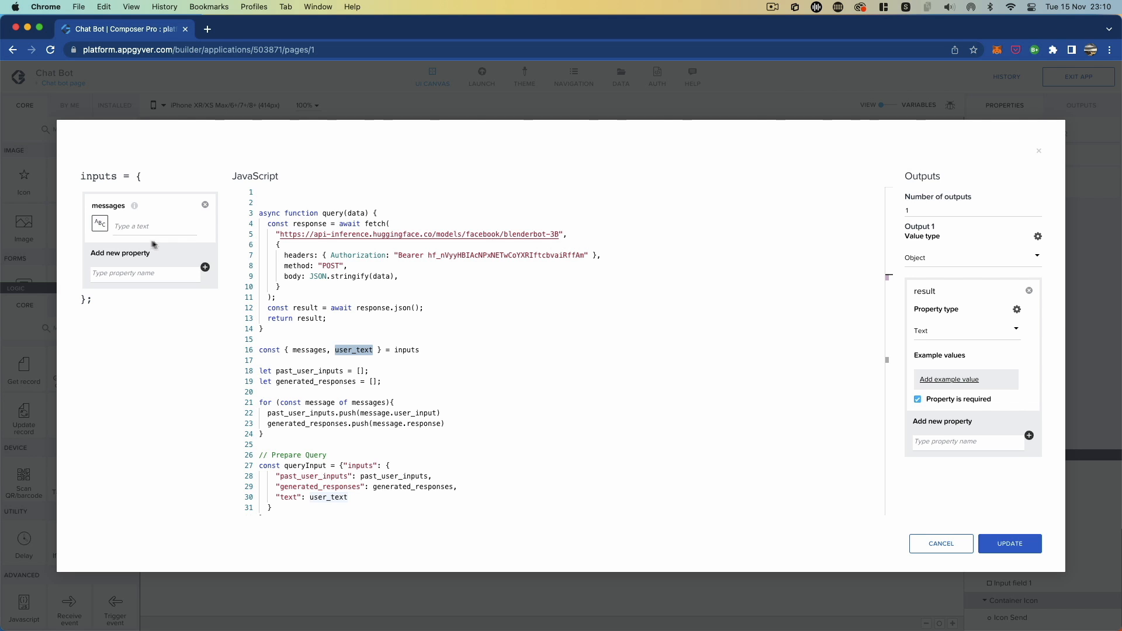
- Bind the messages input property to the app variable message
{"action": "left_click", "coordinate": [100, 224]}
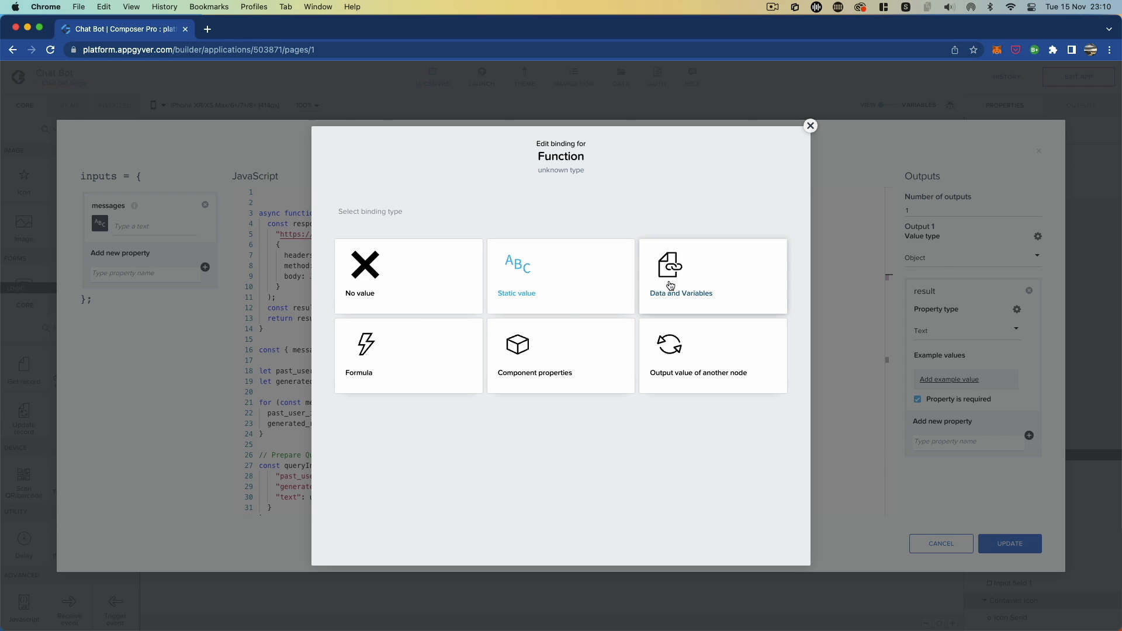
{"action": "left_click", "coordinate": [655, 272]}
{"action": "left_click", "coordinate": [426, 304]}
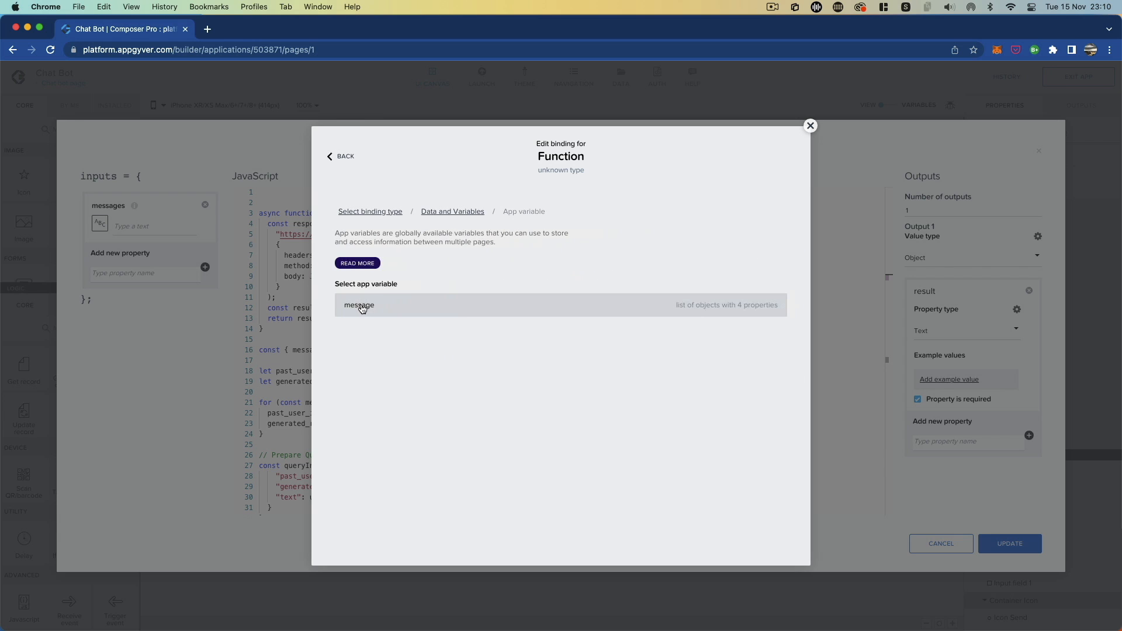
{"action": "left_click", "coordinate": [358, 305]}
{"action": "left_click", "coordinate": [762, 349]}
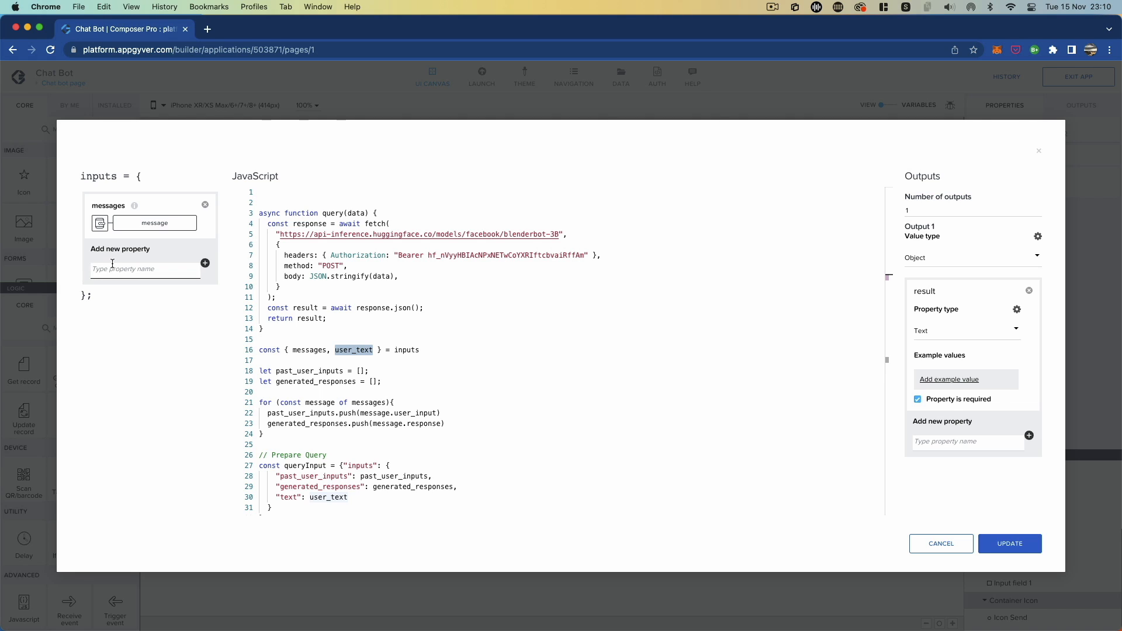
- Add a second property named user_text to the JavaScript inputs
{"action": "left_click", "coordinate": [113, 264]}
{"action": "type", "text": "zs"}
{"action": "key", "text": "BackSpace"}
{"action": "type", "text": "uzs"}
{"action": "left_click", "coordinate": [205, 262]}
- Bind the user_text input property to the page variable user_text
{"action": "left_click", "coordinate": [100, 272]}
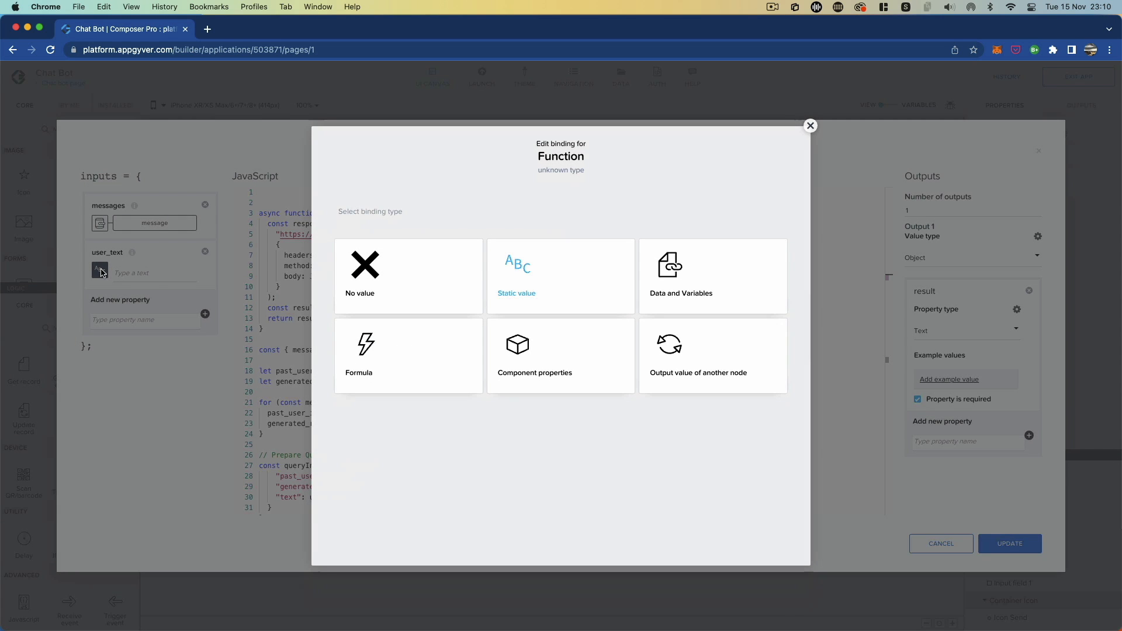
{"action": "left_click", "coordinate": [661, 295]}
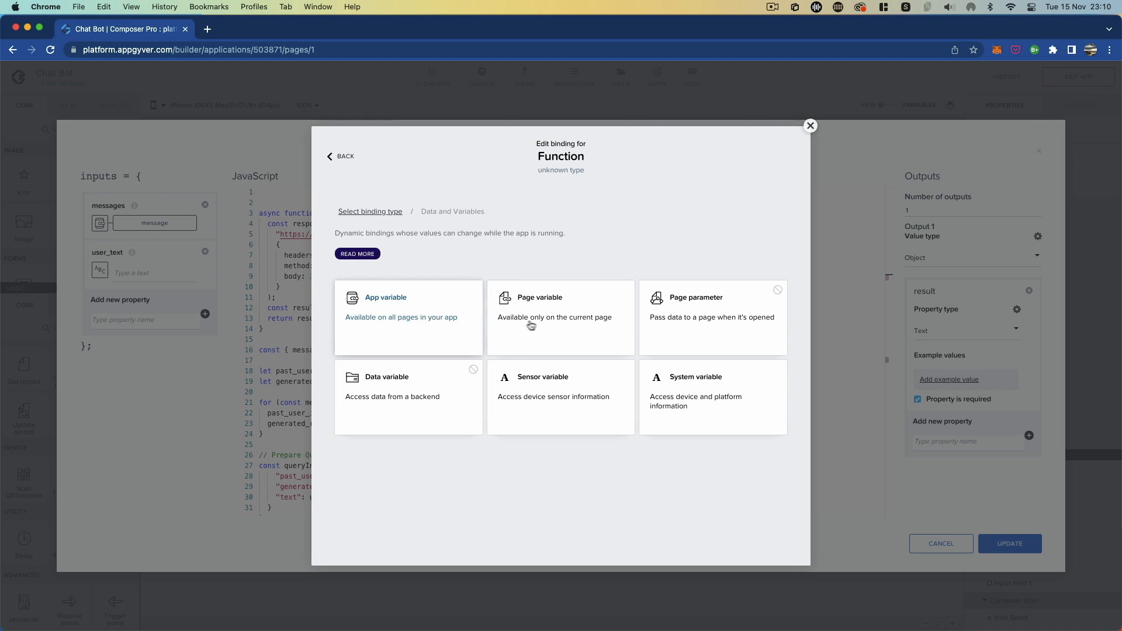
{"action": "left_click", "coordinate": [533, 325]}
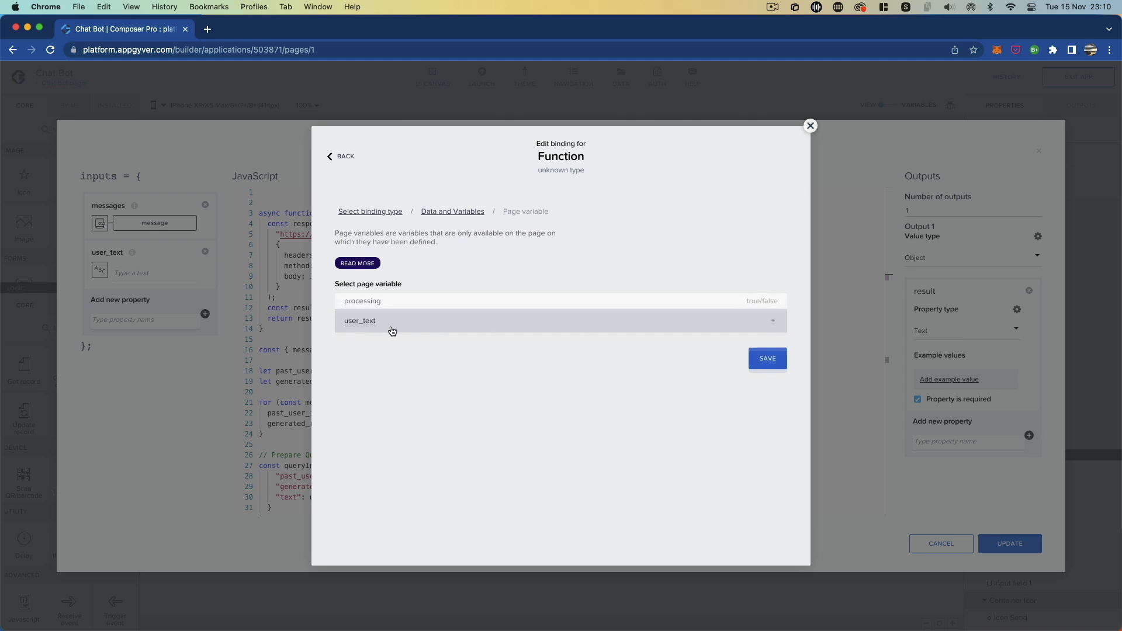
{"action": "left_click", "coordinate": [388, 330]}
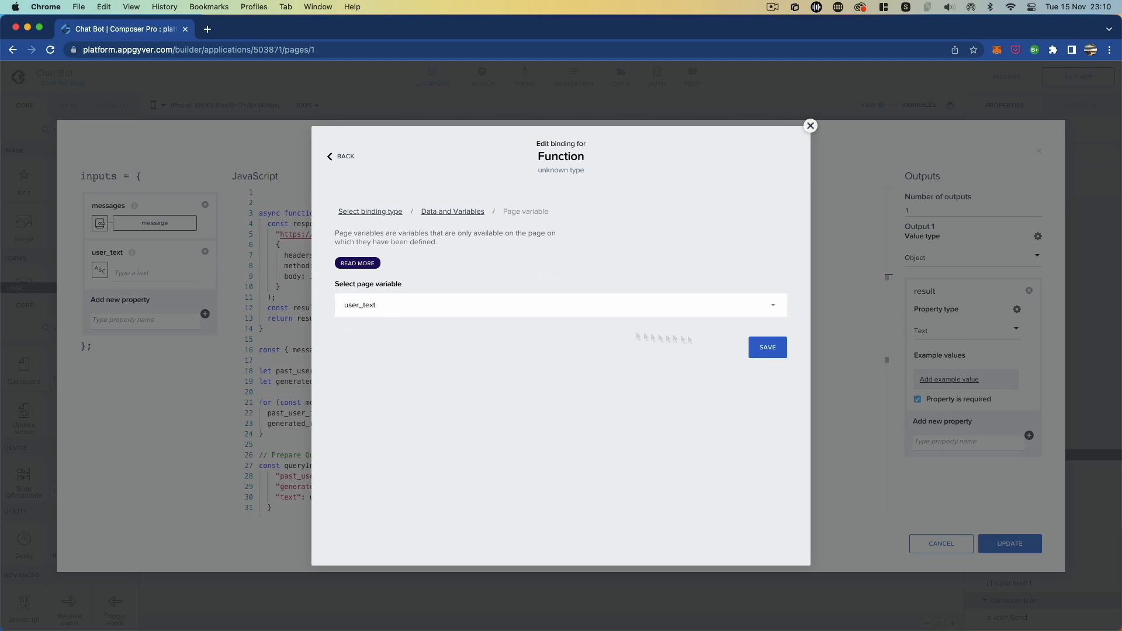
{"action": "left_click", "coordinate": [765, 348]}
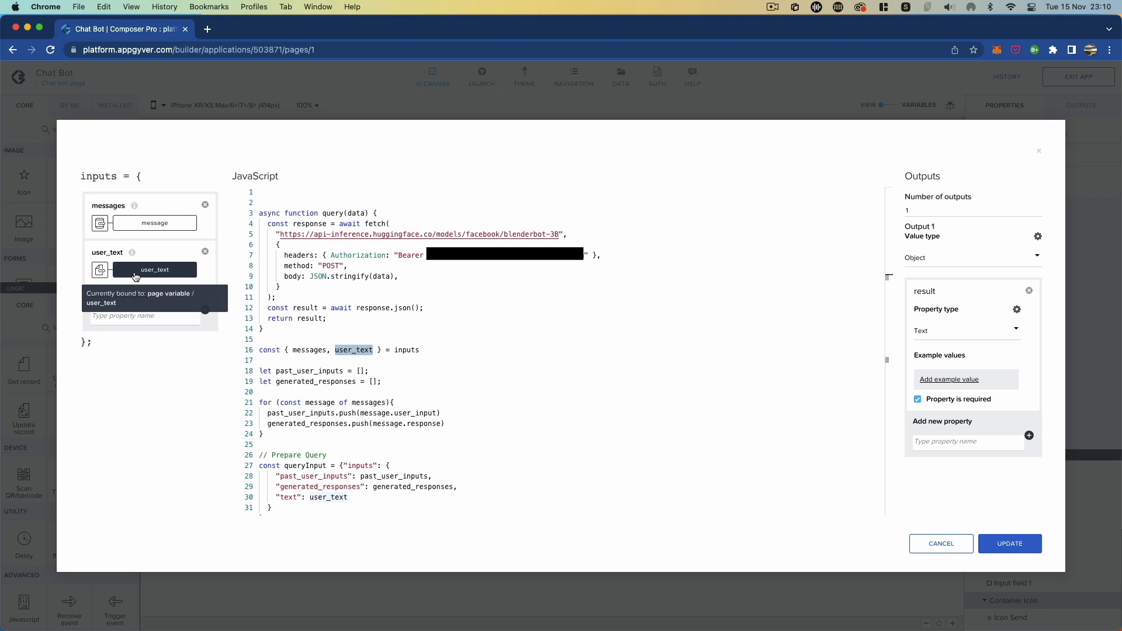
- Examine the line reading messages and user_text from inputs, and the past_user_inputs and generated_responses array declarations
{"action": "double_click", "coordinate": [309, 349]}
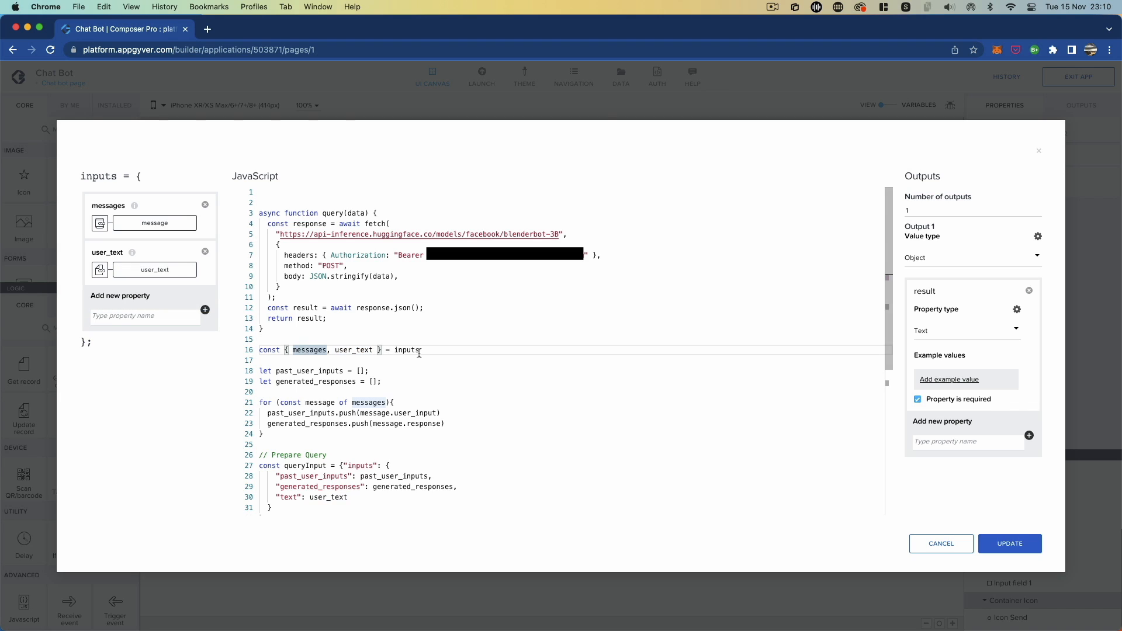
{"action": "left_click_drag", "start_coordinate": [420, 350], "coordinate": [246, 349]}
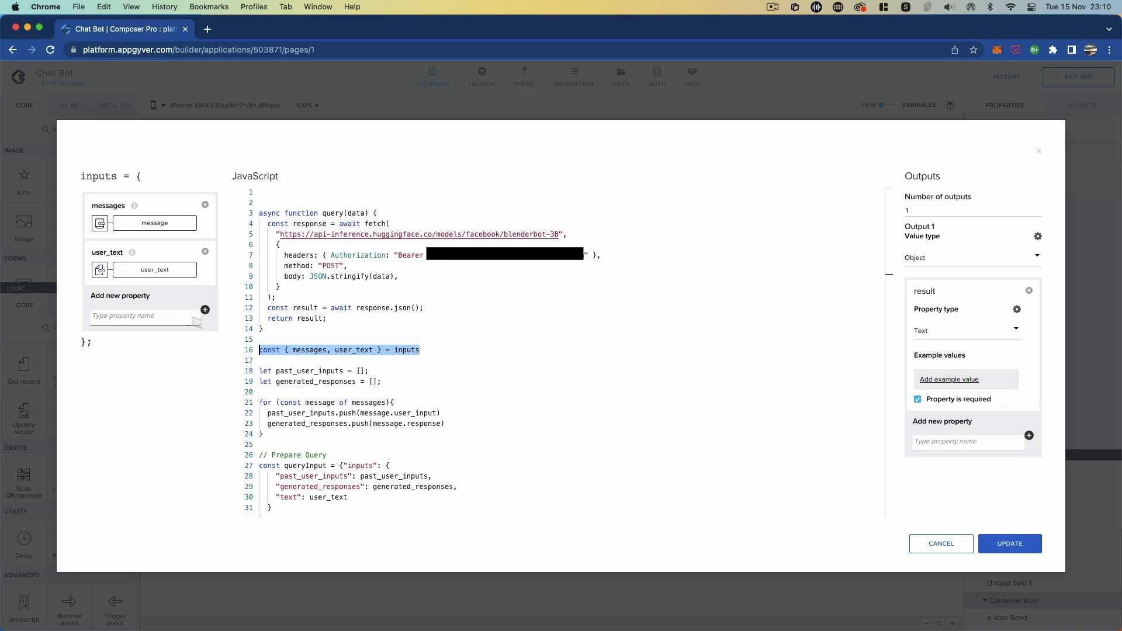
{"action": "left_click", "coordinate": [391, 340]}
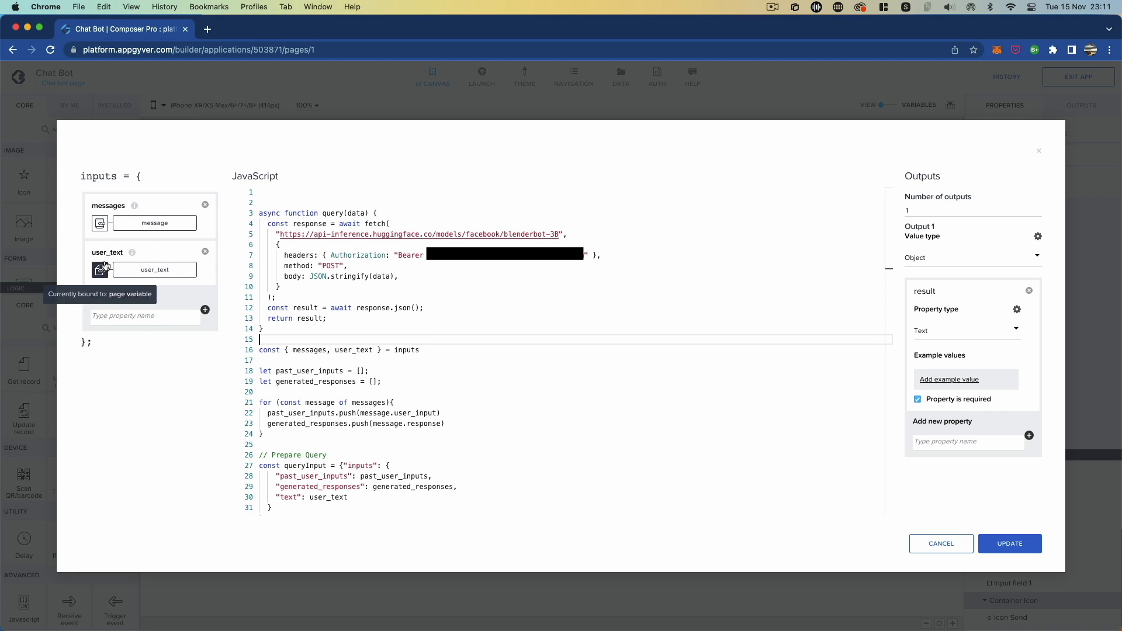
{"action": "scroll", "coordinate": [389, 330], "scroll_direction": "down", "scroll_amount": 1}
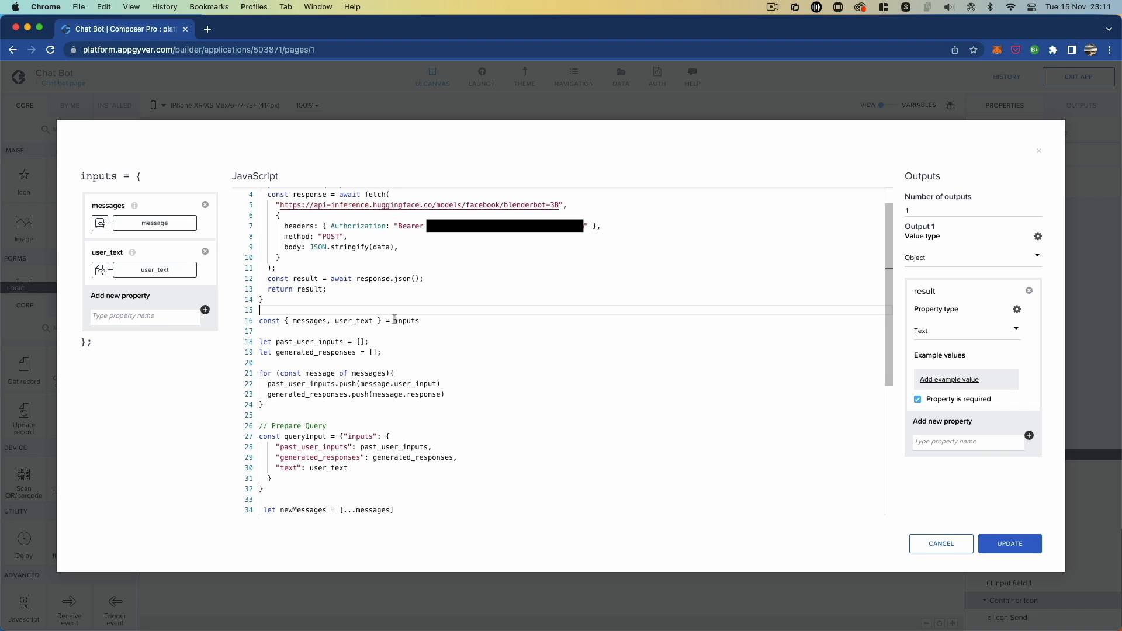
{"action": "double_click", "coordinate": [395, 320]}
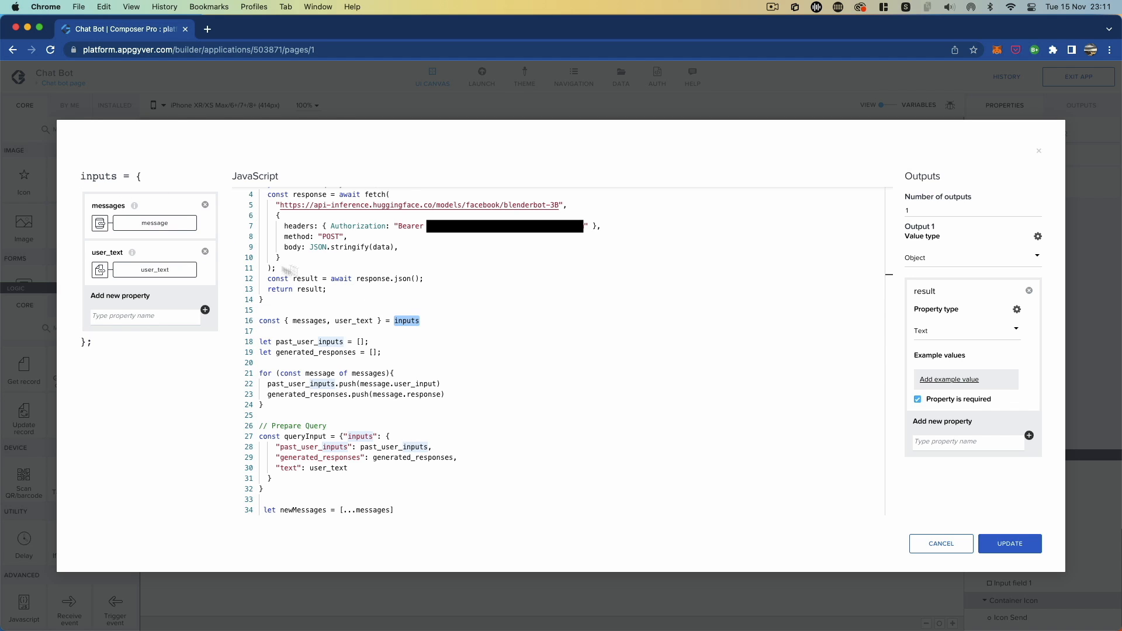
{"action": "scroll", "coordinate": [342, 333], "scroll_direction": "down", "scroll_amount": 1}
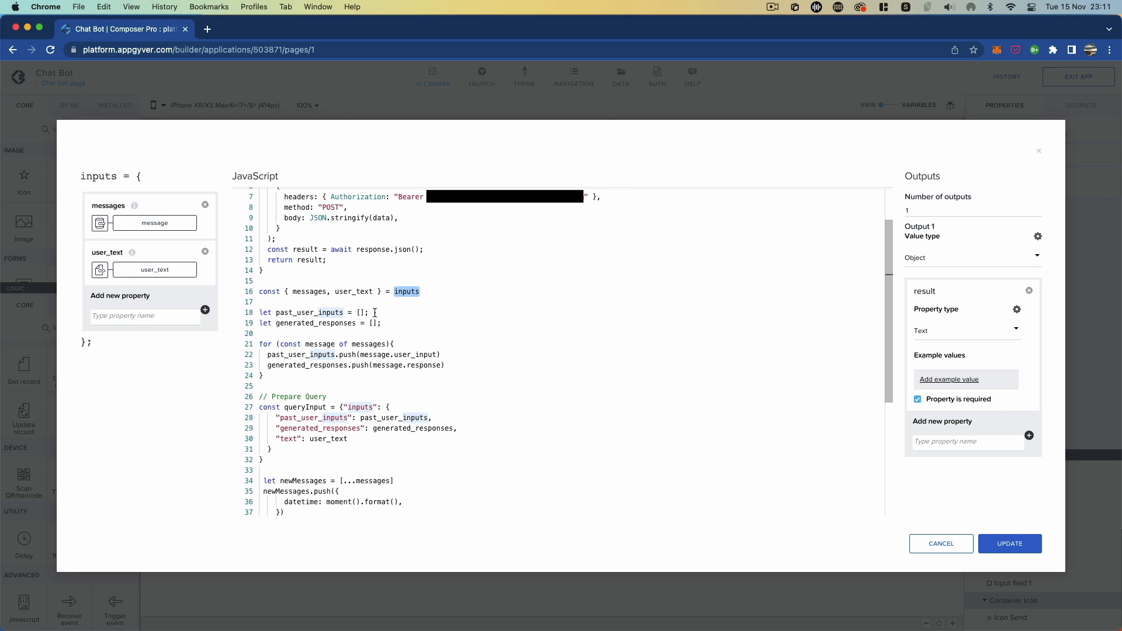
{"action": "left_click_drag", "start_coordinate": [374, 313], "coordinate": [261, 313]}
{"action": "left_click", "coordinate": [356, 313]}
{"action": "left_click_drag", "start_coordinate": [368, 313], "coordinate": [262, 314]}
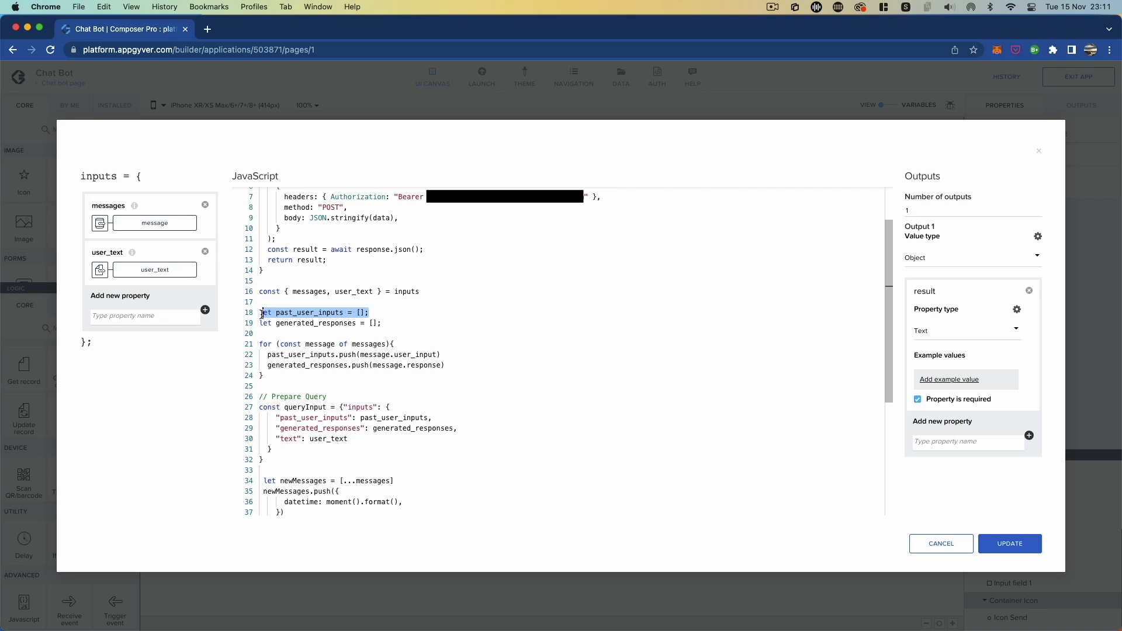
{"action": "left_click", "coordinate": [399, 323]}
{"action": "double_click", "coordinate": [323, 312]}
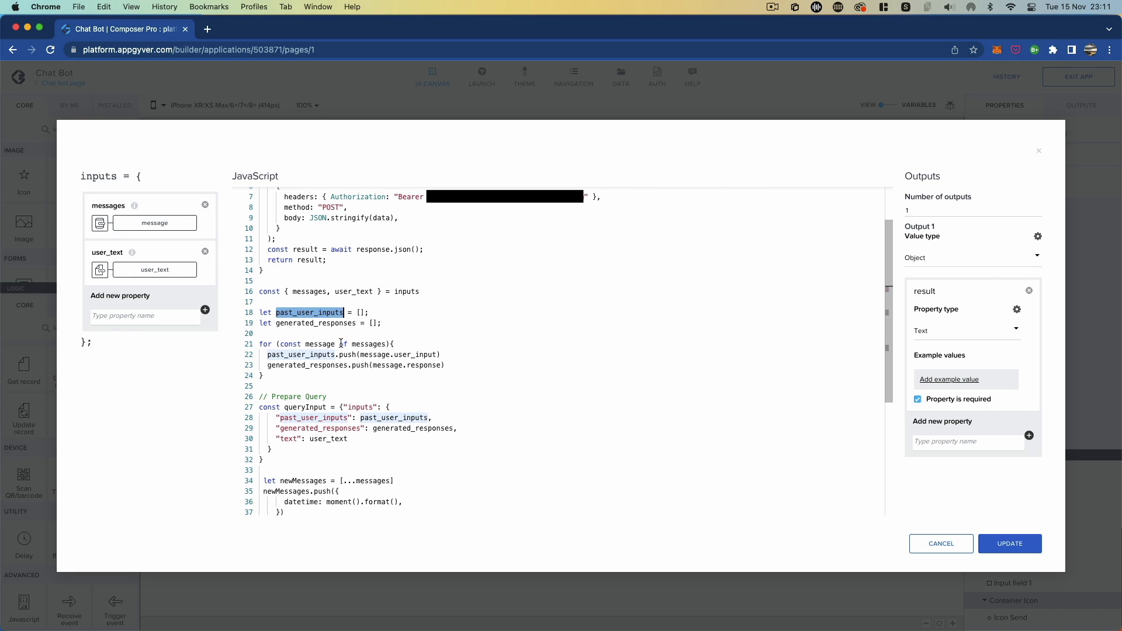
{"action": "left_click", "coordinate": [373, 314]}
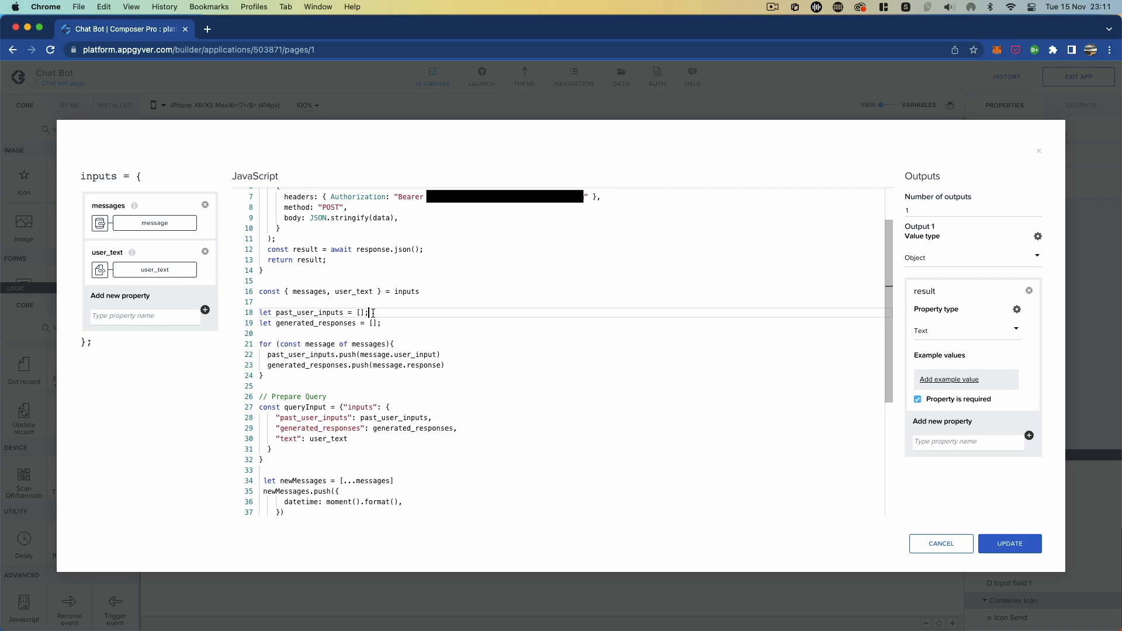
{"action": "left_click_drag", "start_coordinate": [373, 313], "coordinate": [259, 313]}
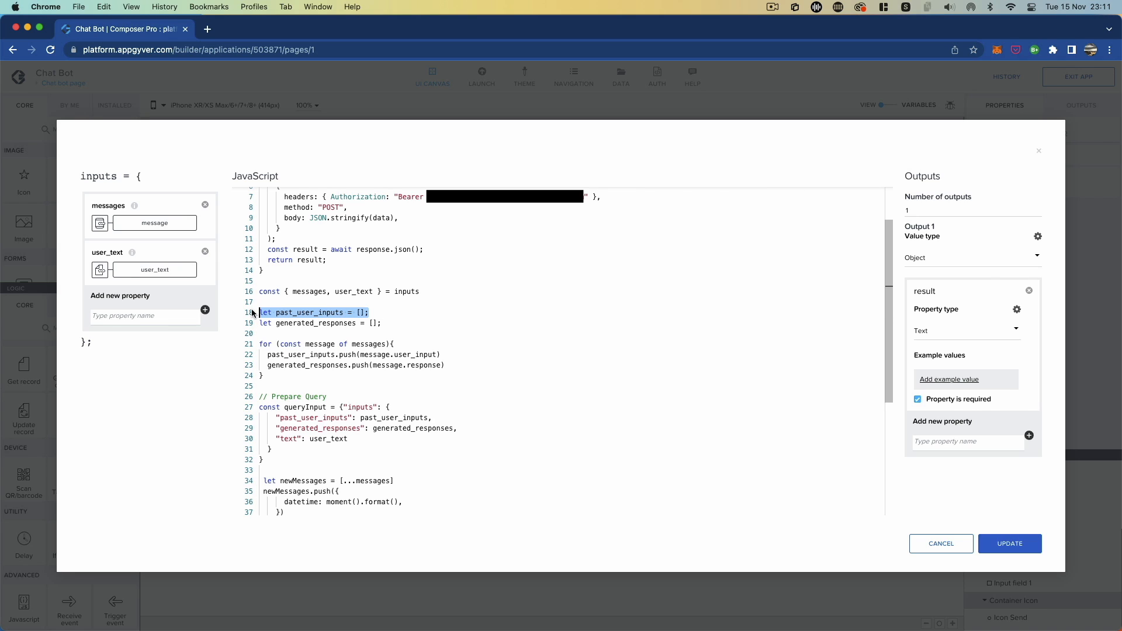
{"action": "left_click", "coordinate": [319, 323]}
{"action": "left_click_drag", "start_coordinate": [392, 323], "coordinate": [249, 325]}
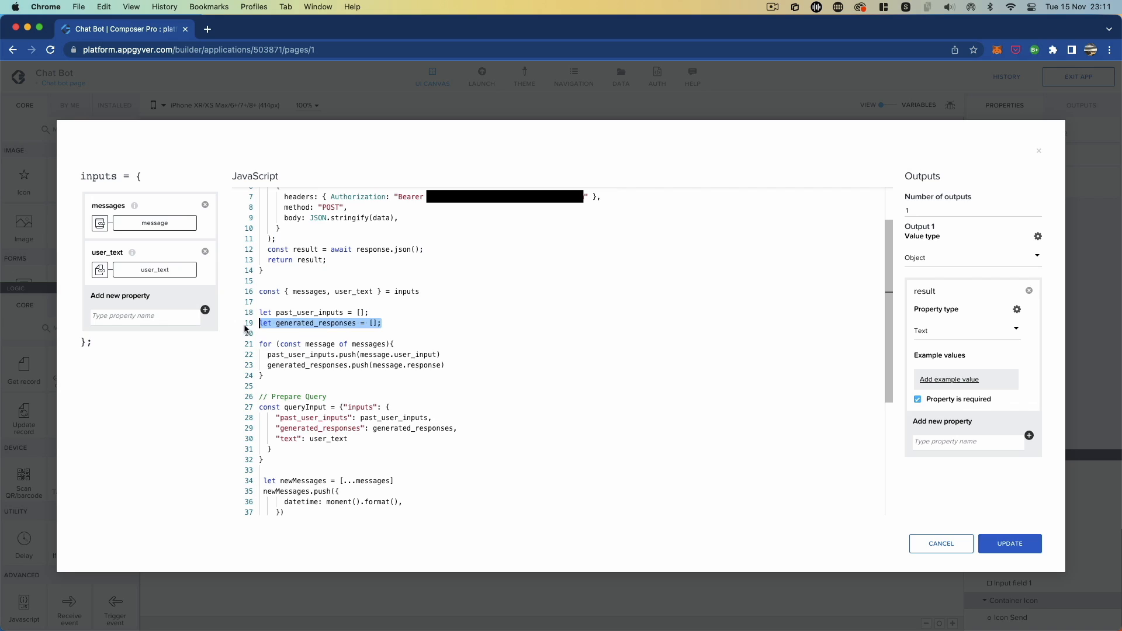
{"action": "left_click", "coordinate": [326, 324]}
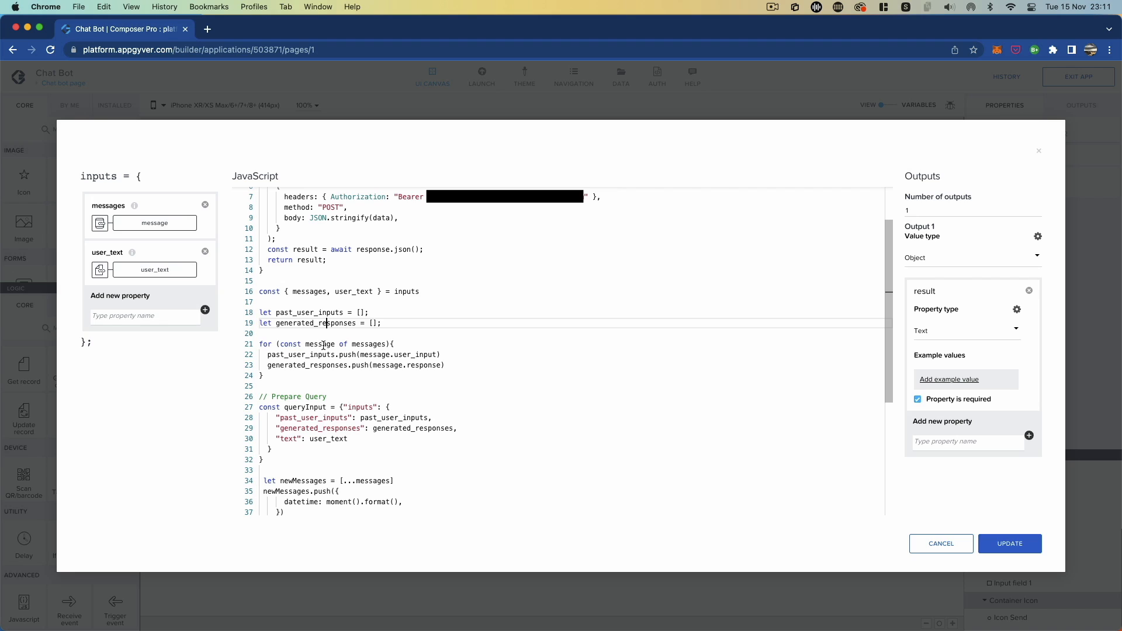
- Examine the for loop that pushes each message's user_input and response into the two arrays
{"action": "left_click", "coordinate": [267, 354]}
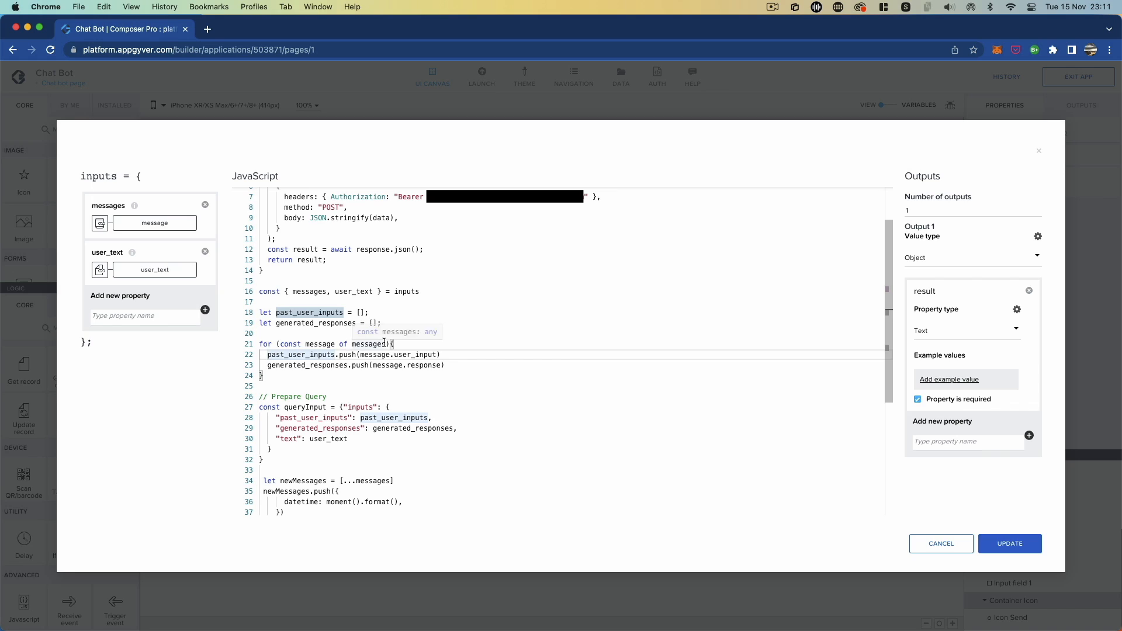
{"action": "left_click_drag", "start_coordinate": [387, 343], "coordinate": [252, 344]}
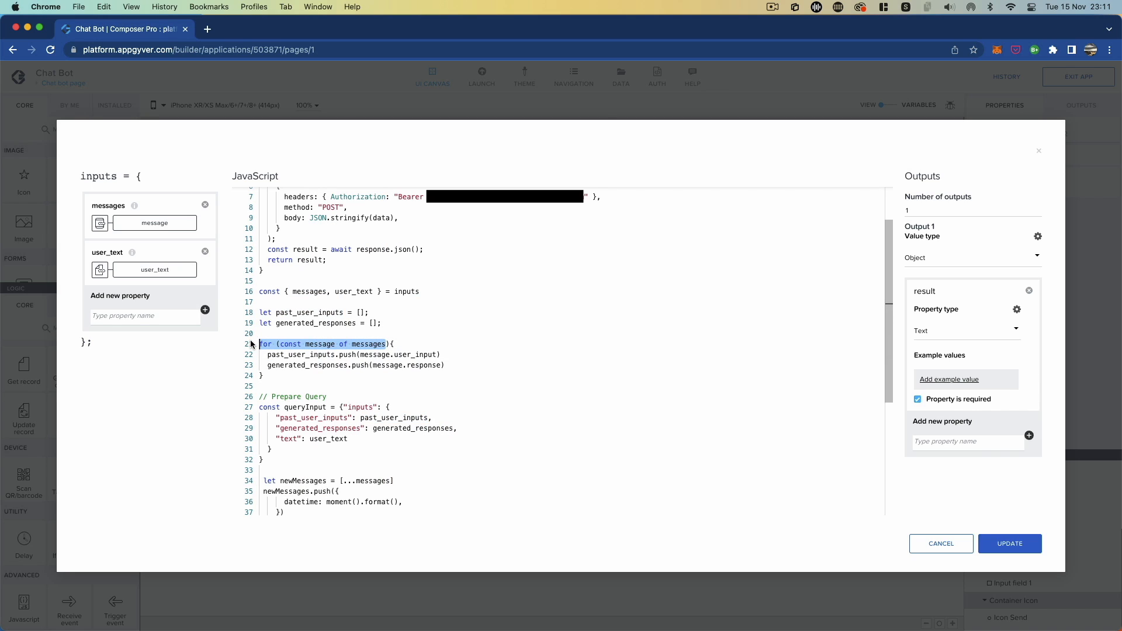
{"action": "double_click", "coordinate": [316, 344]}
{"action": "left_click", "coordinate": [378, 354]}
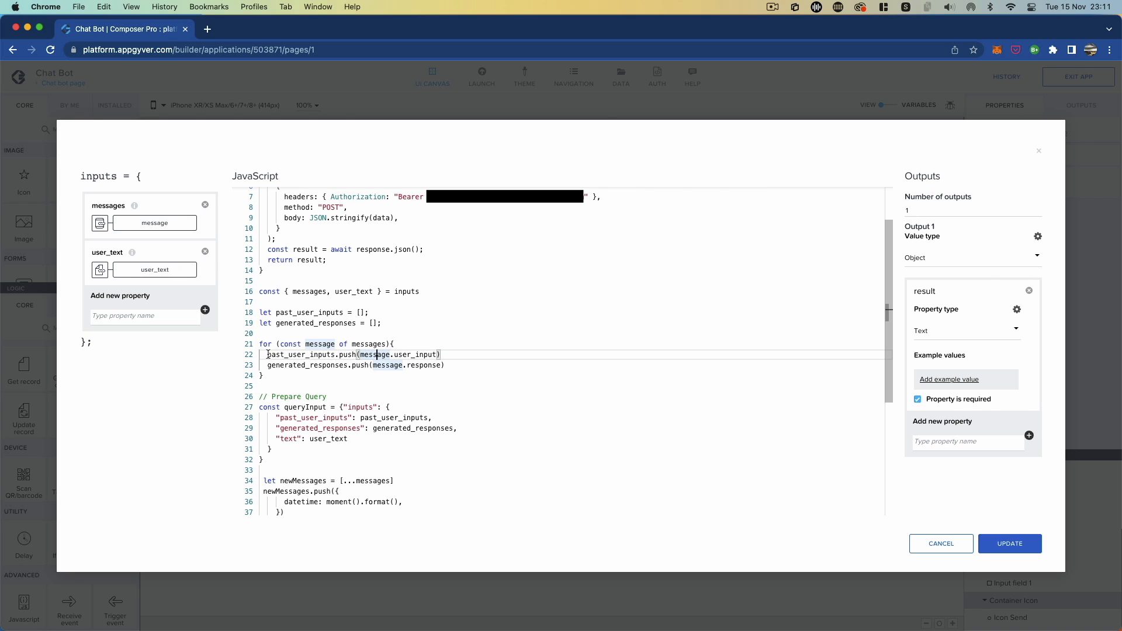
{"action": "left_click_drag", "start_coordinate": [267, 354], "coordinate": [444, 355]}
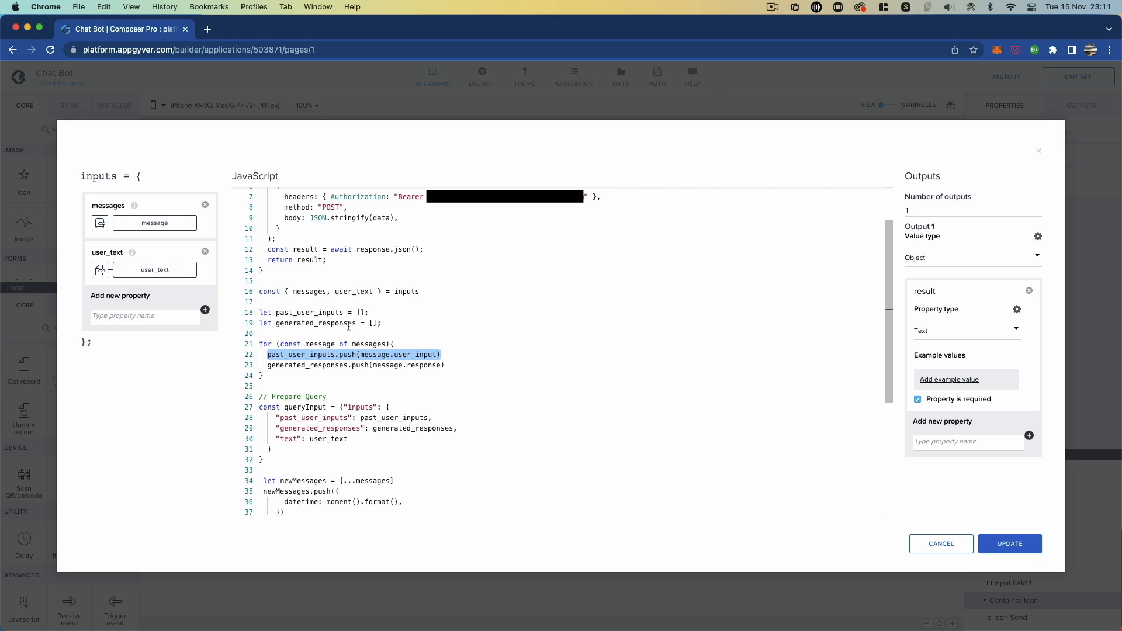
{"action": "left_click", "coordinate": [325, 313]}
{"action": "left_click", "coordinate": [376, 313]}
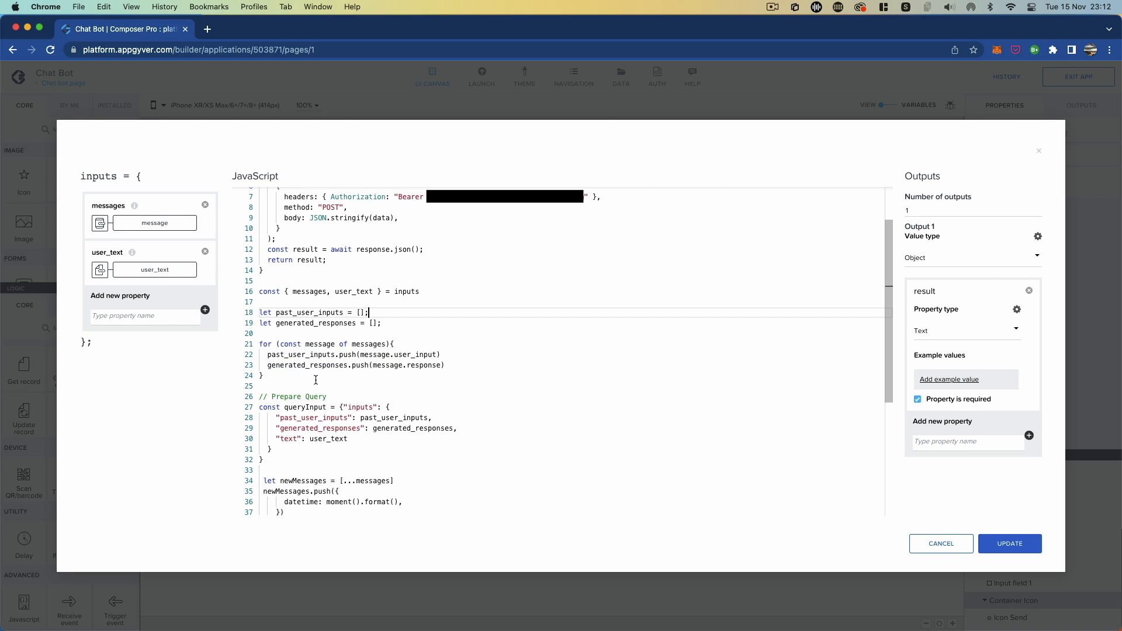
{"action": "double_click", "coordinate": [402, 354]}
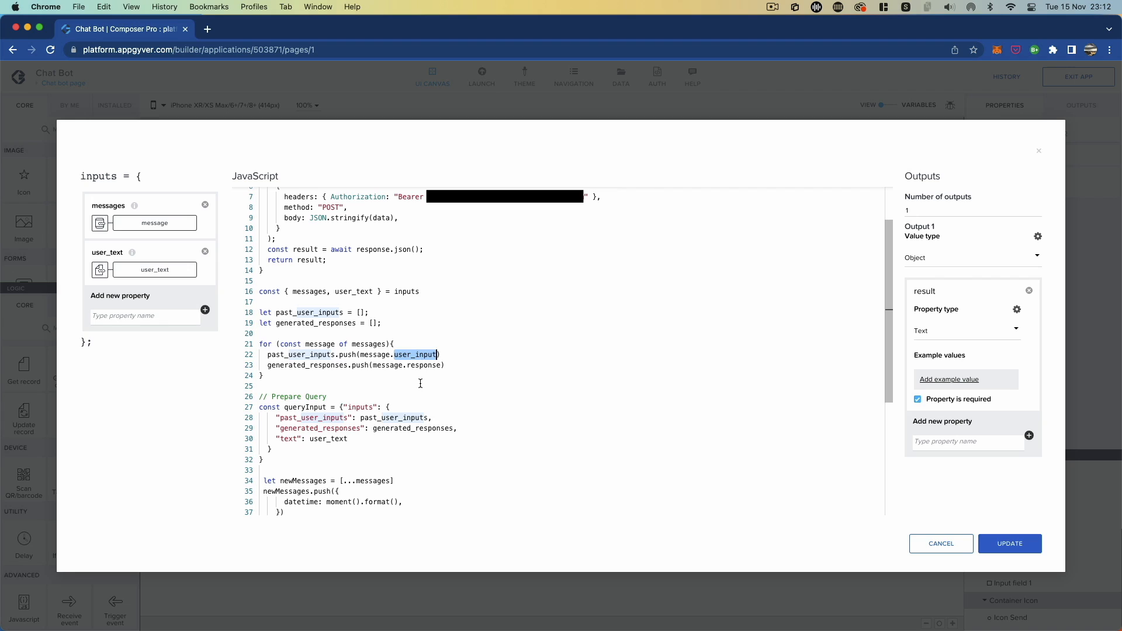
{"action": "double_click", "coordinate": [425, 366]}
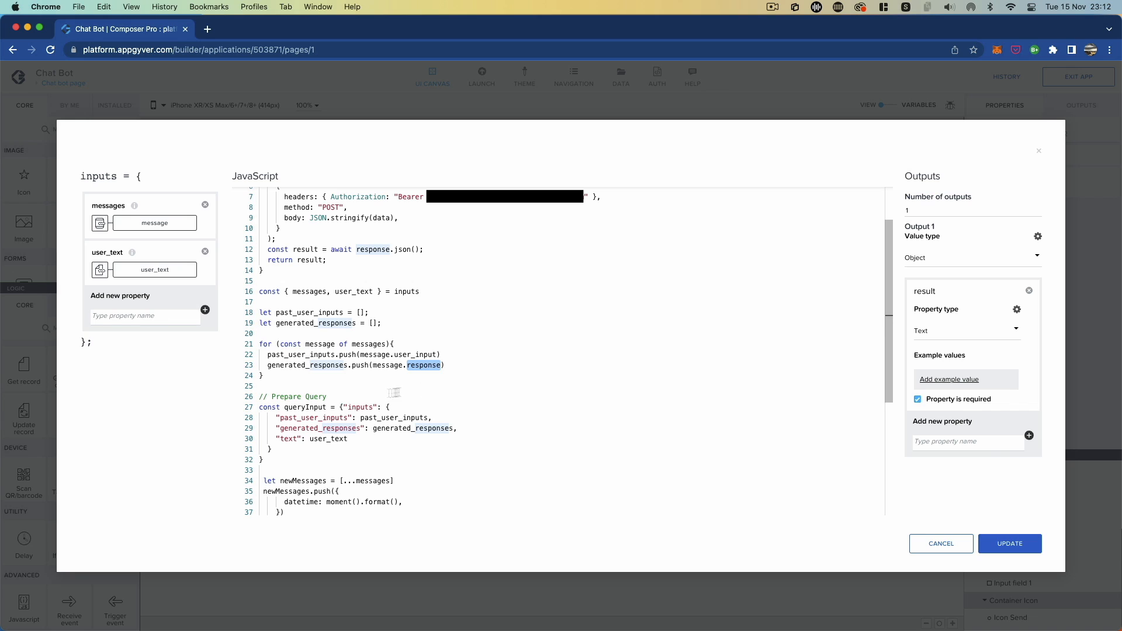
- Examine the Prepare Query section, checking the past_user_inputs, generated_responses and text fields of queryInput
{"action": "scroll", "coordinate": [374, 400], "scroll_direction": "down", "scroll_amount": 1}
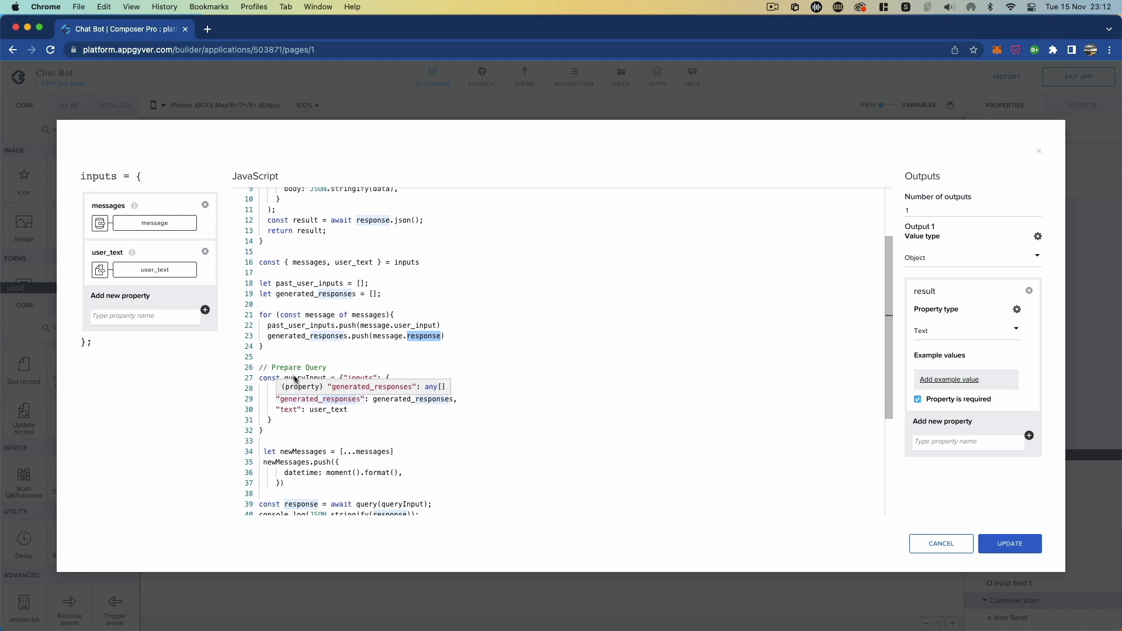
{"action": "left_click_drag", "start_coordinate": [333, 367], "coordinate": [257, 365]}
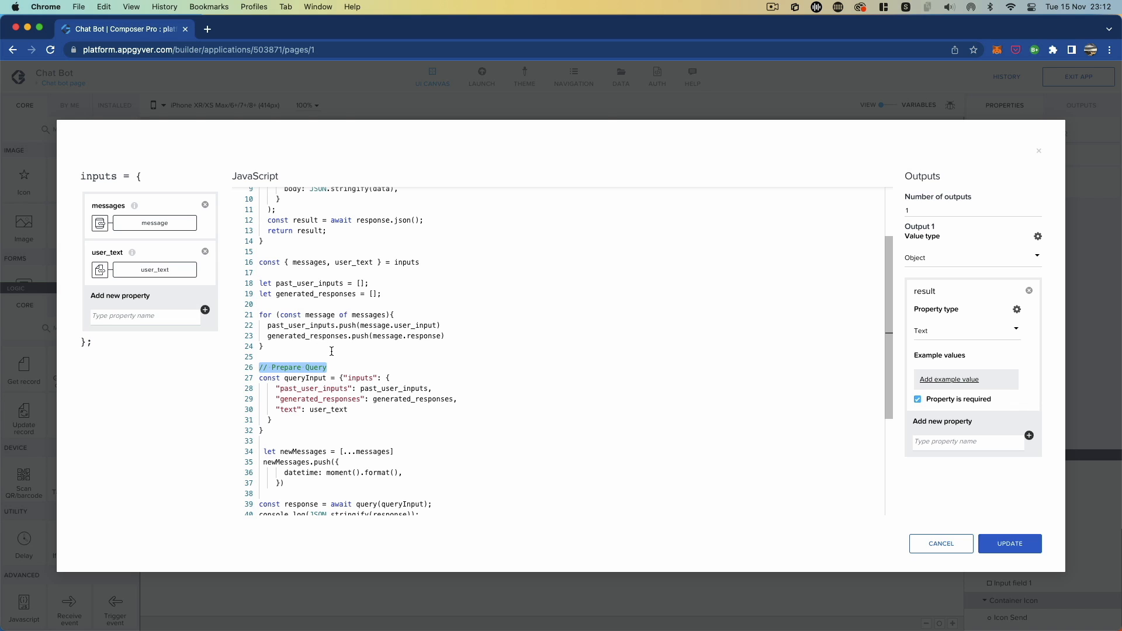
{"action": "double_click", "coordinate": [360, 378]}
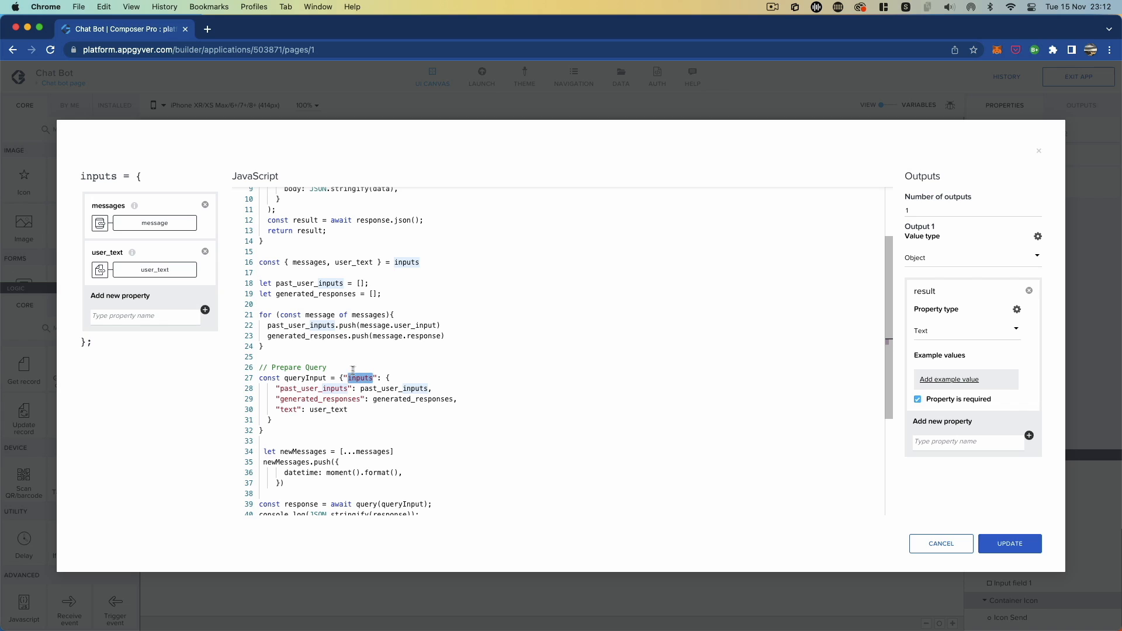
{"action": "double_click", "coordinate": [308, 389]}
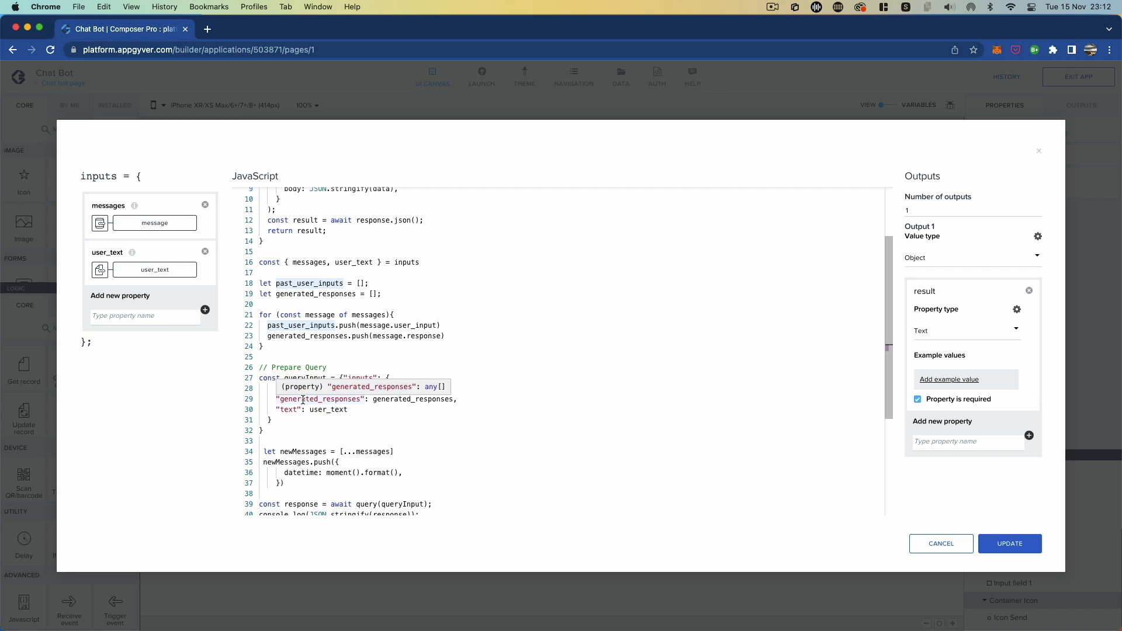
{"action": "double_click", "coordinate": [301, 399]}
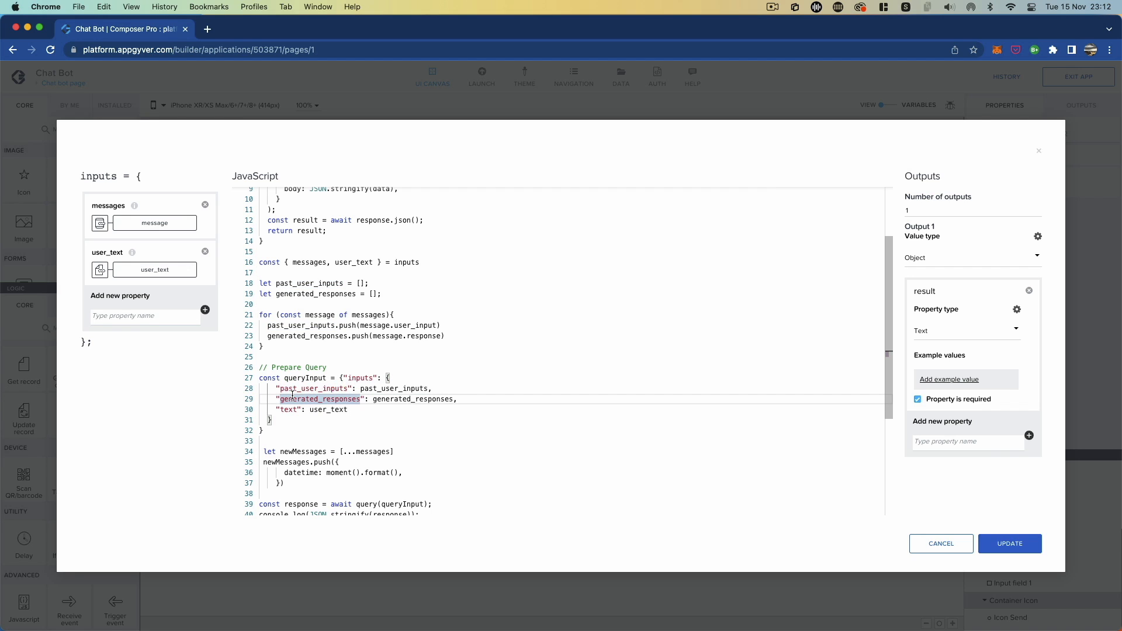
{"action": "double_click", "coordinate": [328, 390]}
{"action": "scroll", "coordinate": [369, 312], "scroll_direction": "up", "scroll_amount": 2}
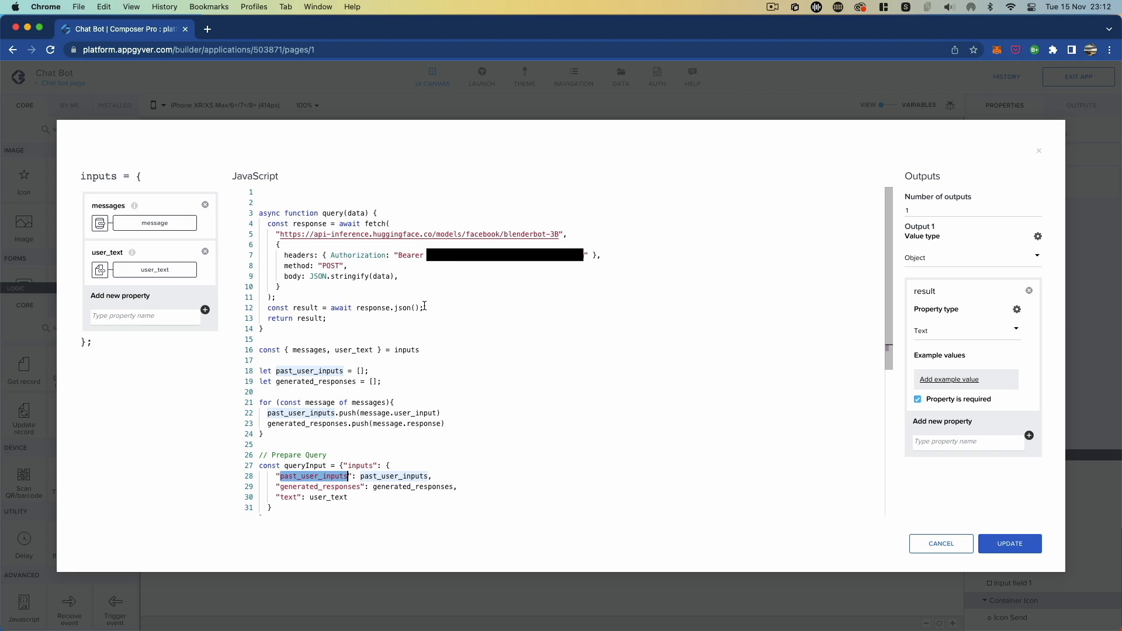
{"action": "scroll", "coordinate": [424, 306], "scroll_direction": "down", "scroll_amount": 4}
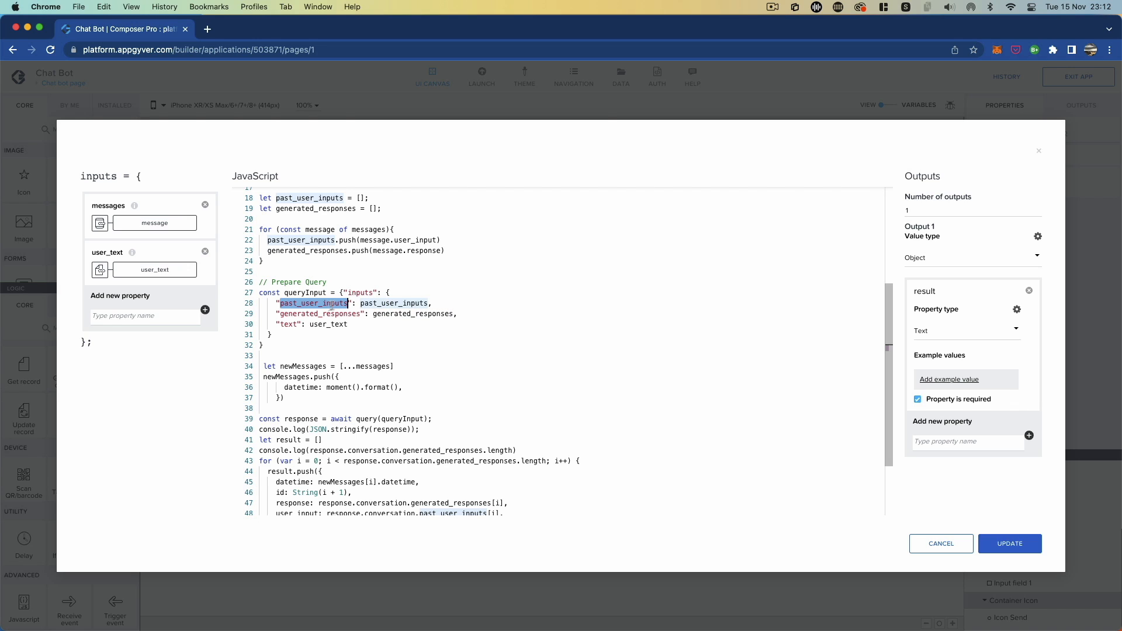
{"action": "double_click", "coordinate": [361, 304]}
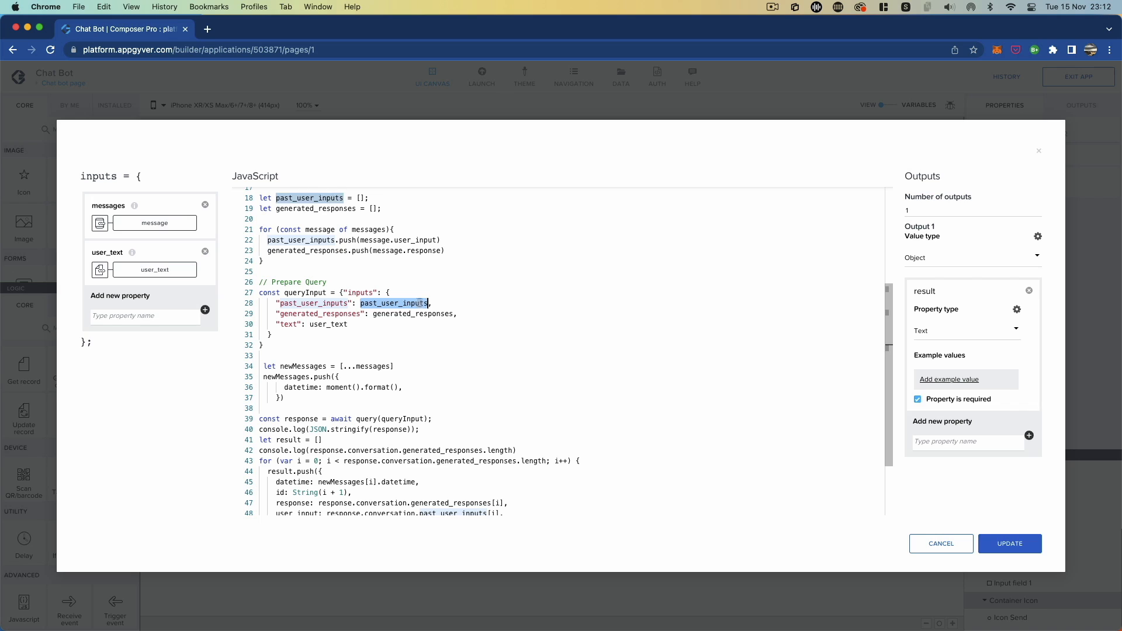
{"action": "left_click", "coordinate": [289, 325]}
{"action": "double_click", "coordinate": [288, 325]}
{"action": "double_click", "coordinate": [339, 325]}
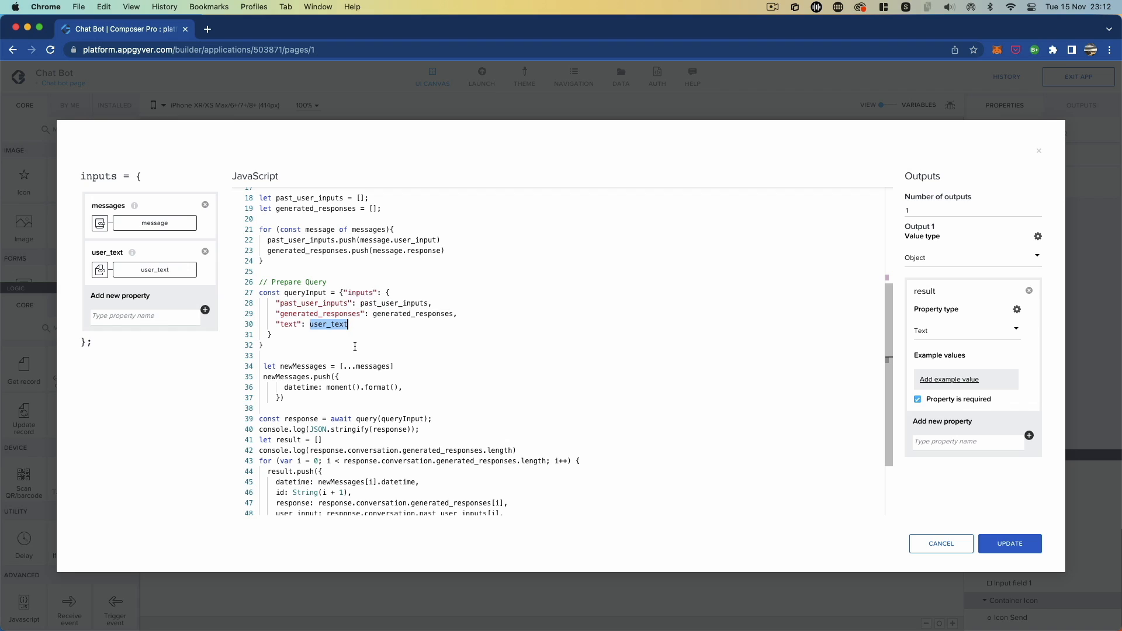
- Examine the line that declares newMessages as a spread copy of messages, relating it to the preceding message code
{"action": "left_click", "coordinate": [395, 366]}
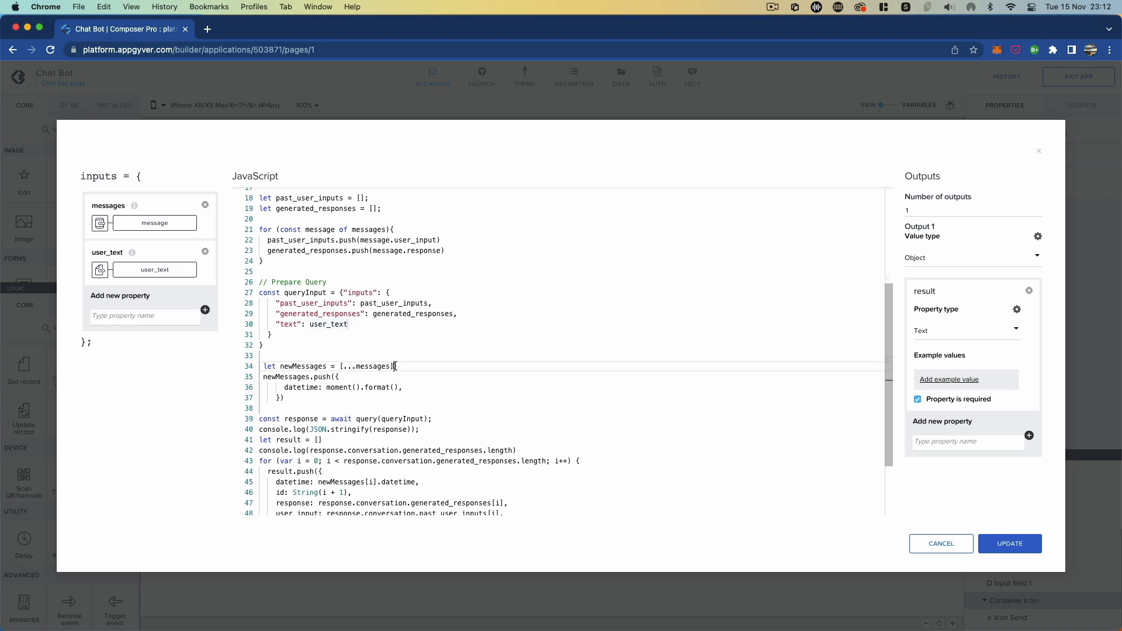
{"action": "left_click_drag", "start_coordinate": [395, 367], "coordinate": [267, 366]}
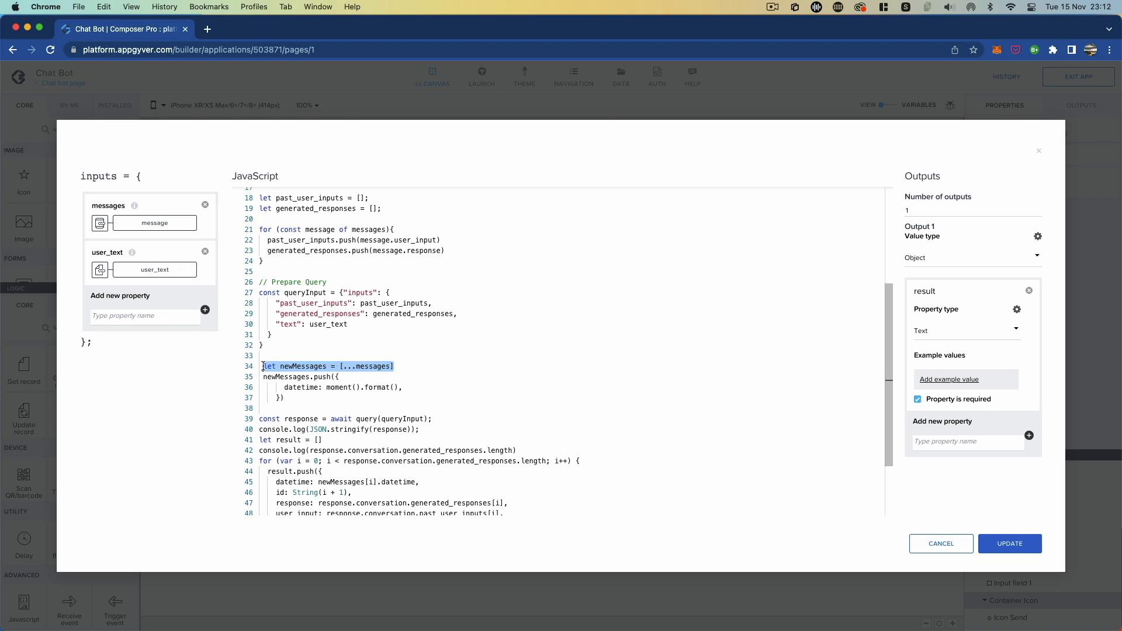
{"action": "left_click", "coordinate": [304, 405]}
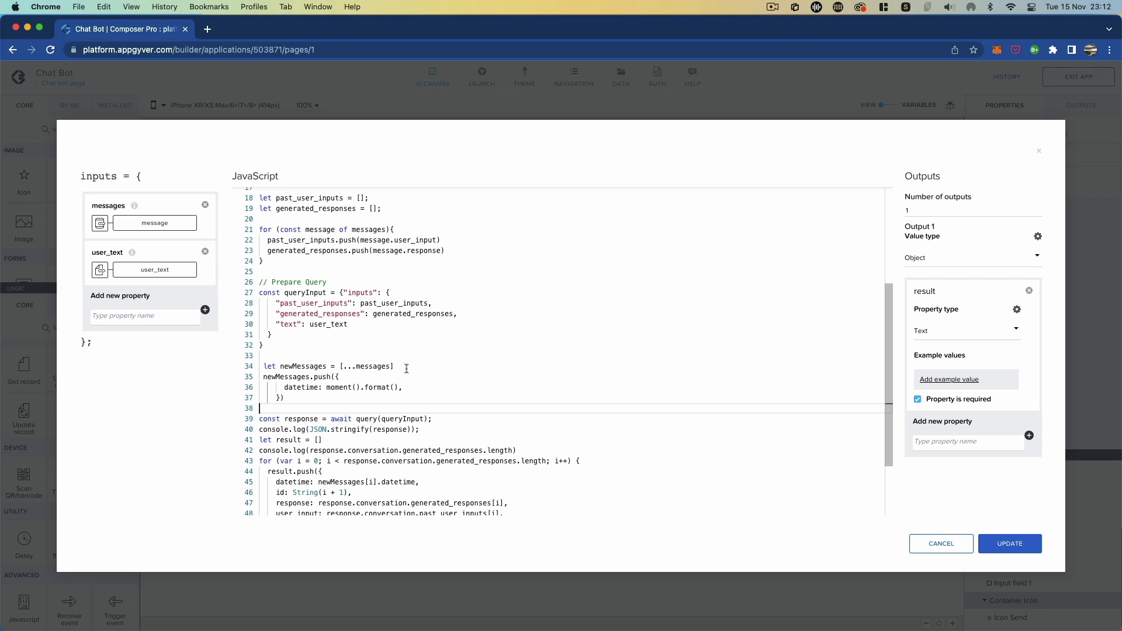
{"action": "left_click_drag", "start_coordinate": [404, 368], "coordinate": [266, 366]}
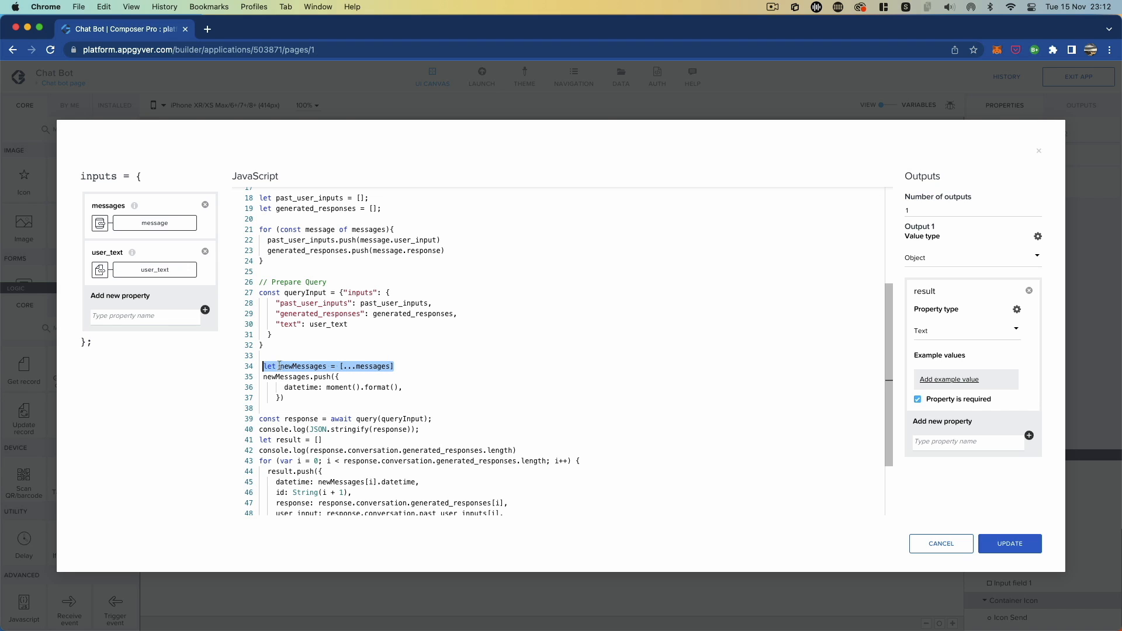
{"action": "scroll", "coordinate": [336, 344], "scroll_direction": "up", "scroll_amount": 3}
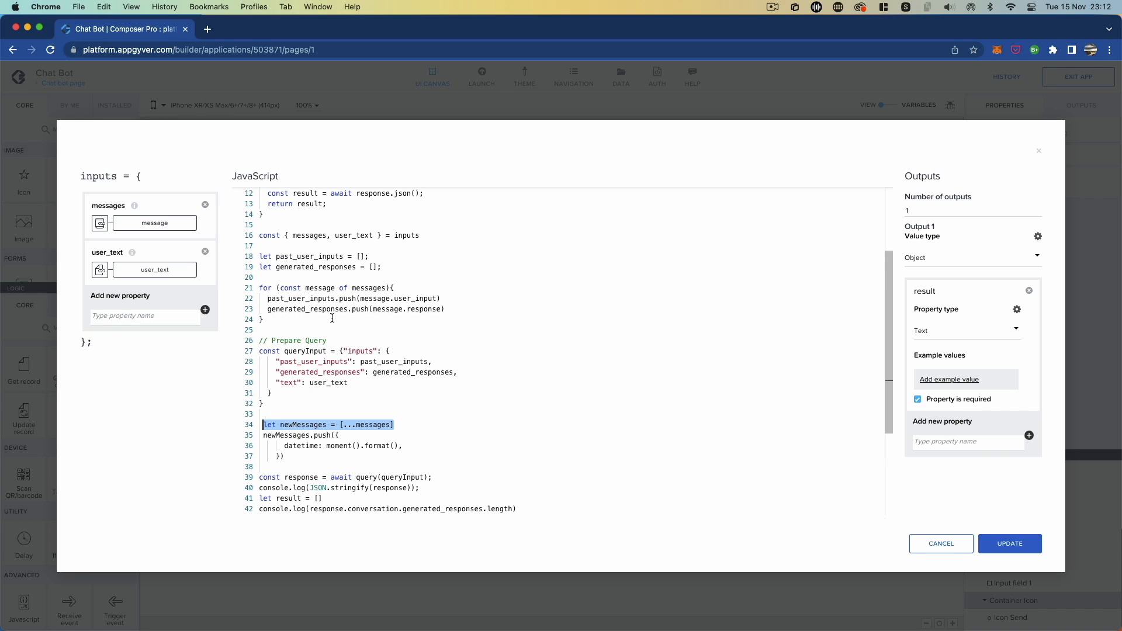
{"action": "scroll", "coordinate": [310, 422], "scroll_direction": "down", "scroll_amount": 2}
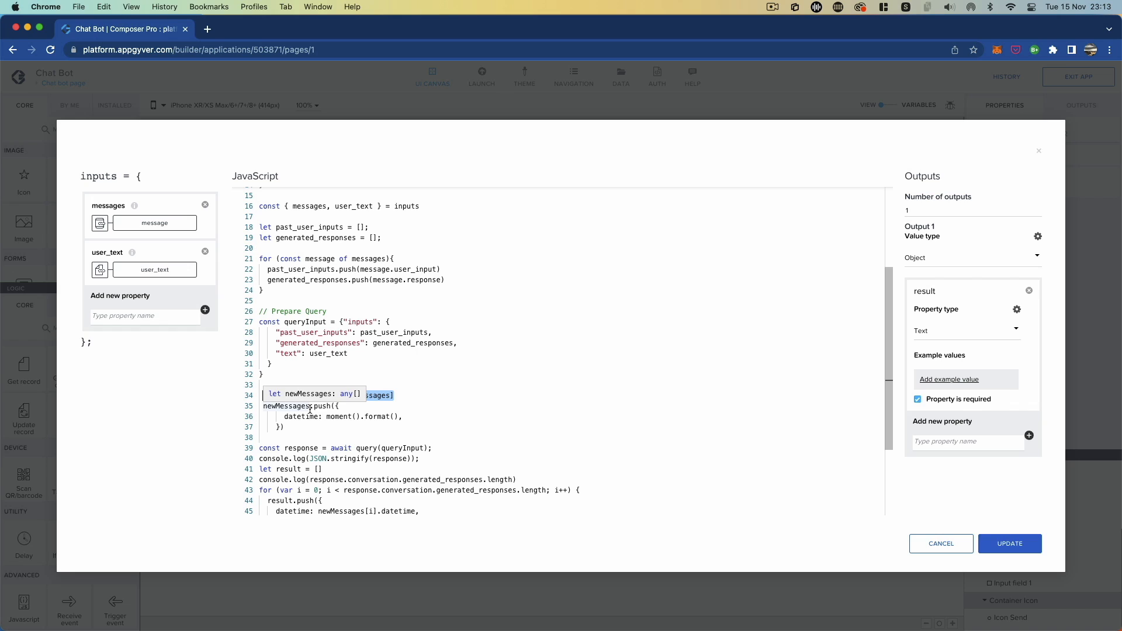
- Examine the newMessages.push block that adds an entry with datetime set to moment().format()
{"action": "left_click", "coordinate": [425, 400]}
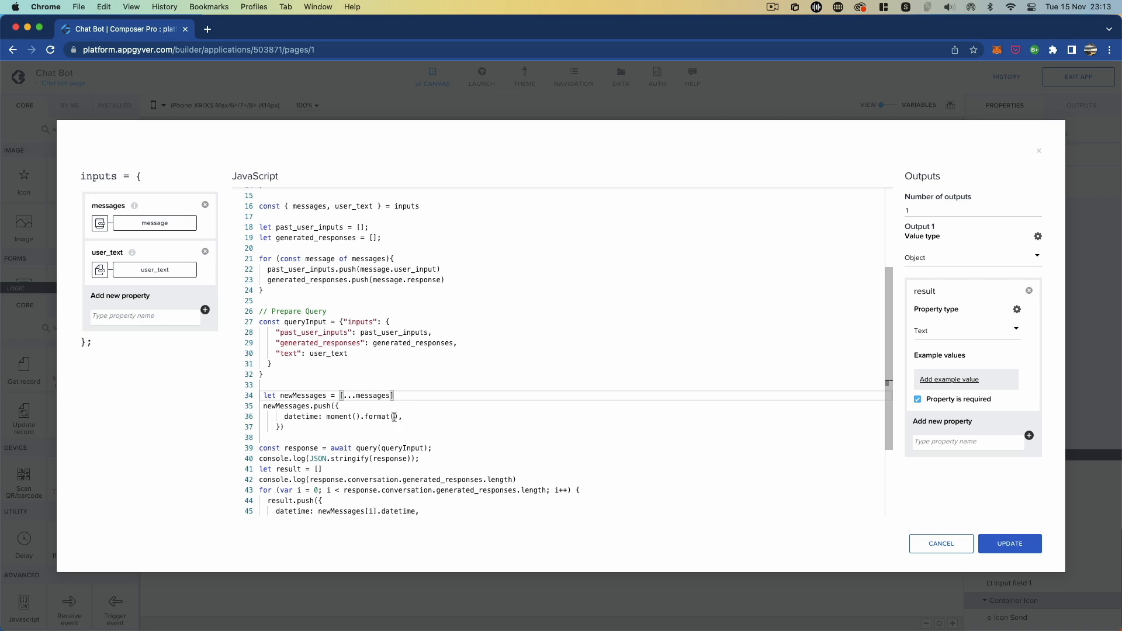
{"action": "left_click_drag", "start_coordinate": [304, 428], "coordinate": [252, 406]}
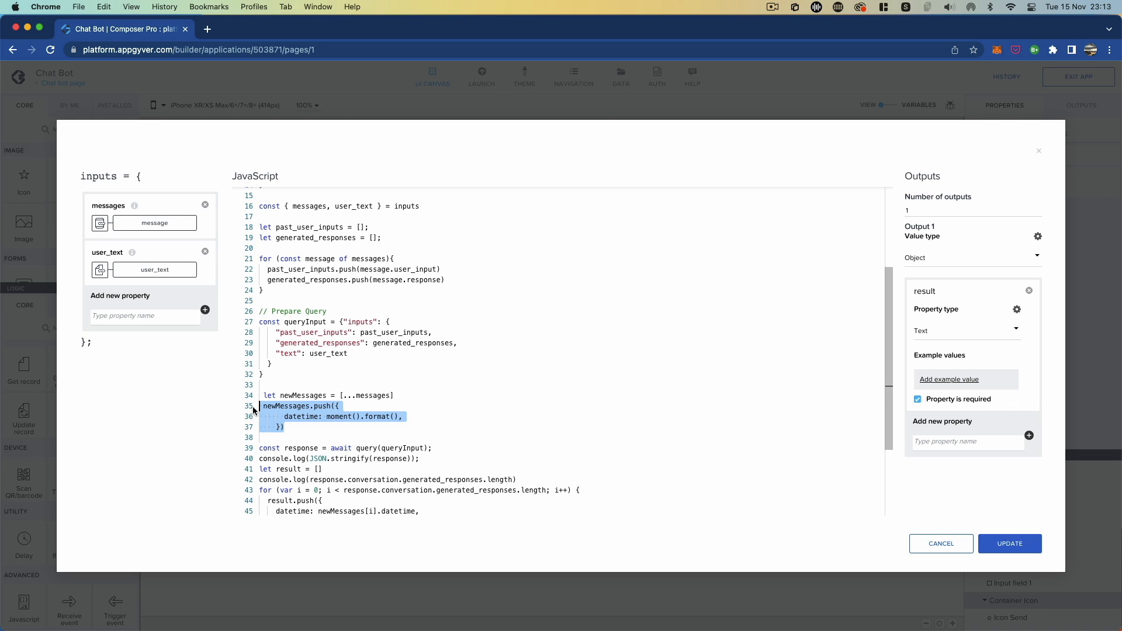
{"action": "left_click", "coordinate": [356, 430]}
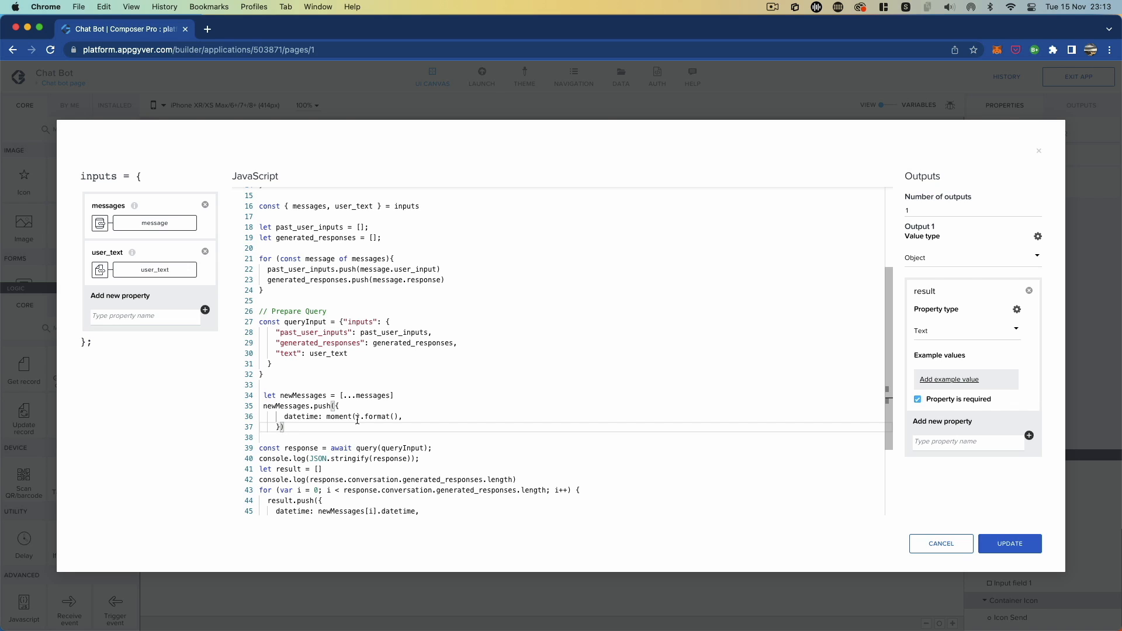
- Examine the line awaiting query(queryInput), checking the query function call and the response constant that stores its result
{"action": "left_click_drag", "start_coordinate": [432, 448], "coordinate": [264, 447]}
{"action": "double_click", "coordinate": [367, 449]}
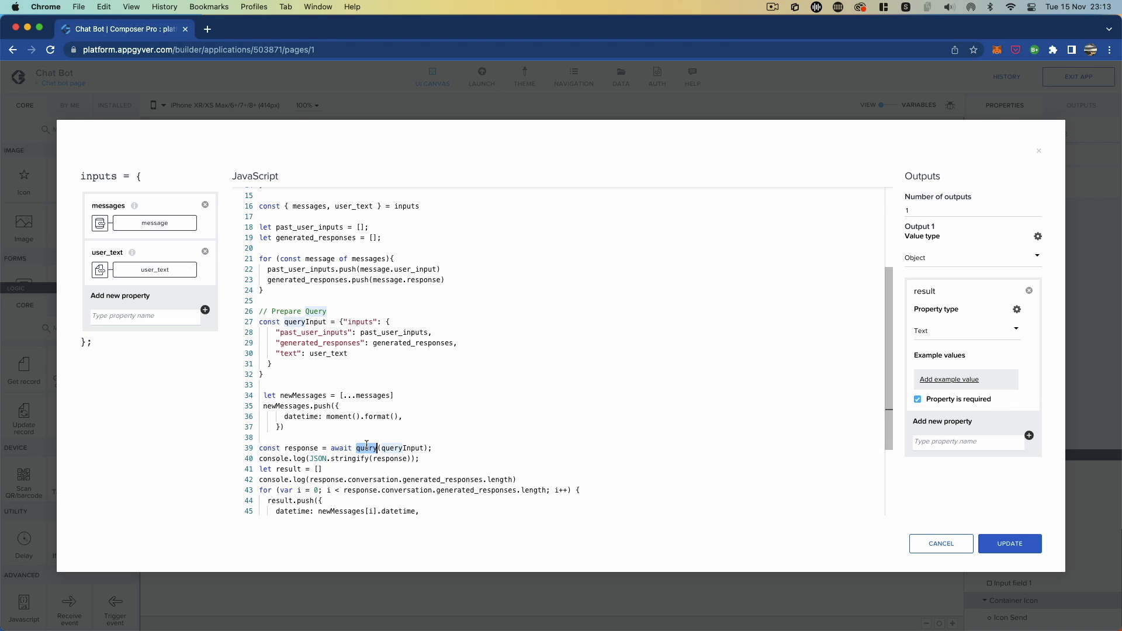
{"action": "double_click", "coordinate": [318, 448]}
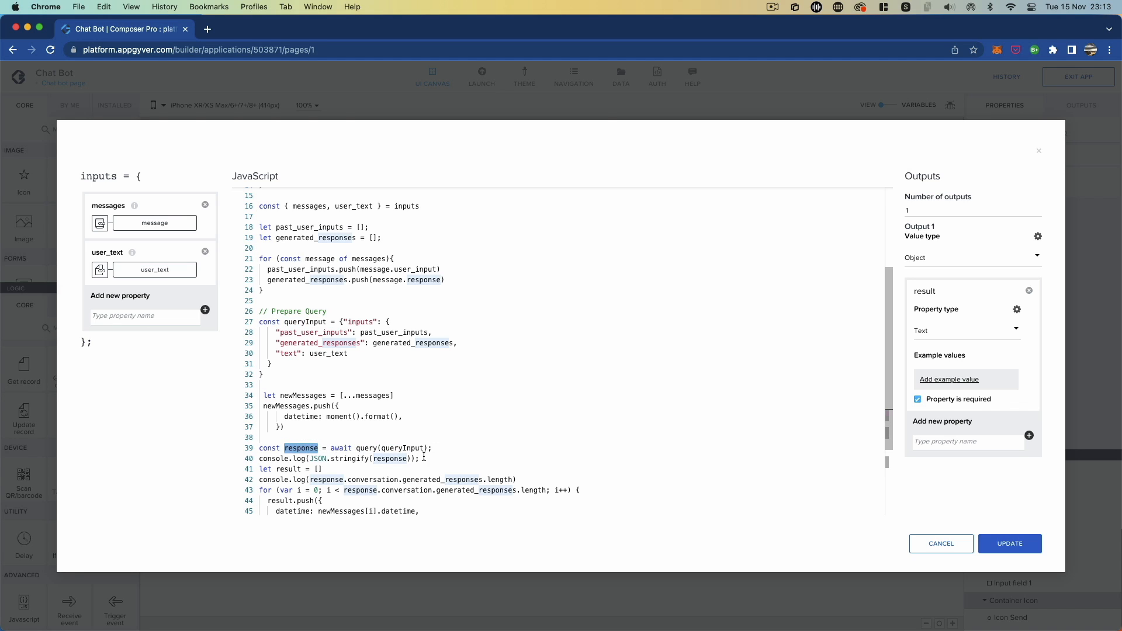
- Examine the JavaScript that queries the bot, builds the result list from the conversation, pushes to newMessages and returns the result
{"action": "left_click_drag", "start_coordinate": [424, 458], "coordinate": [259, 458]}
{"action": "scroll", "coordinate": [406, 455], "scroll_direction": "down", "scroll_amount": 1}
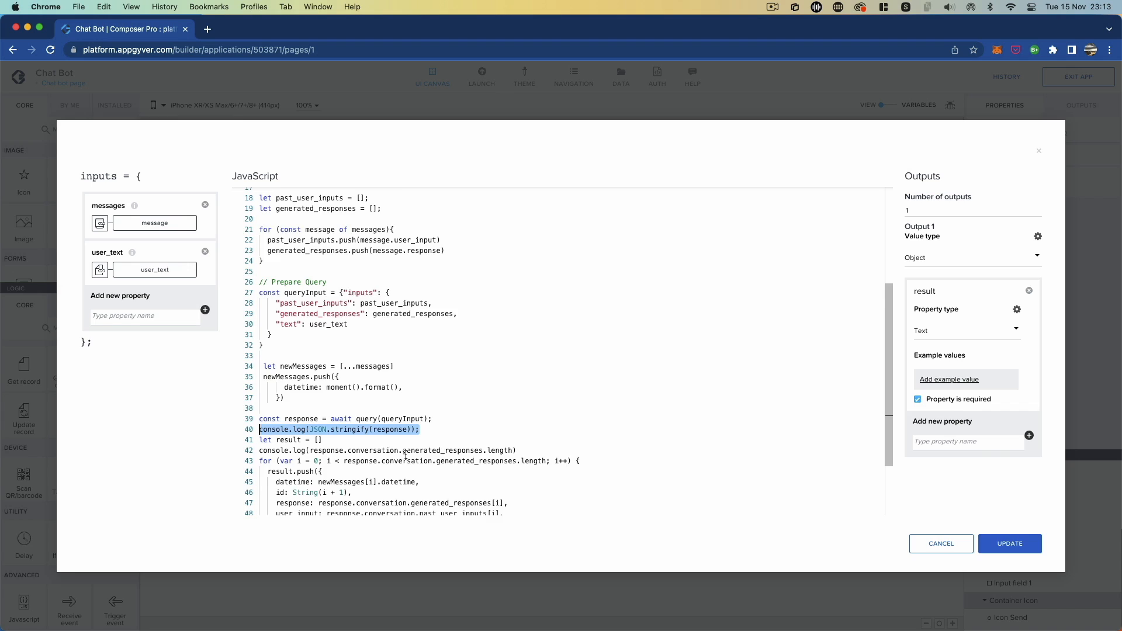
{"action": "scroll", "coordinate": [406, 455], "scroll_direction": "down", "scroll_amount": 1}
{"action": "left_click_drag", "start_coordinate": [322, 411], "coordinate": [256, 411]}
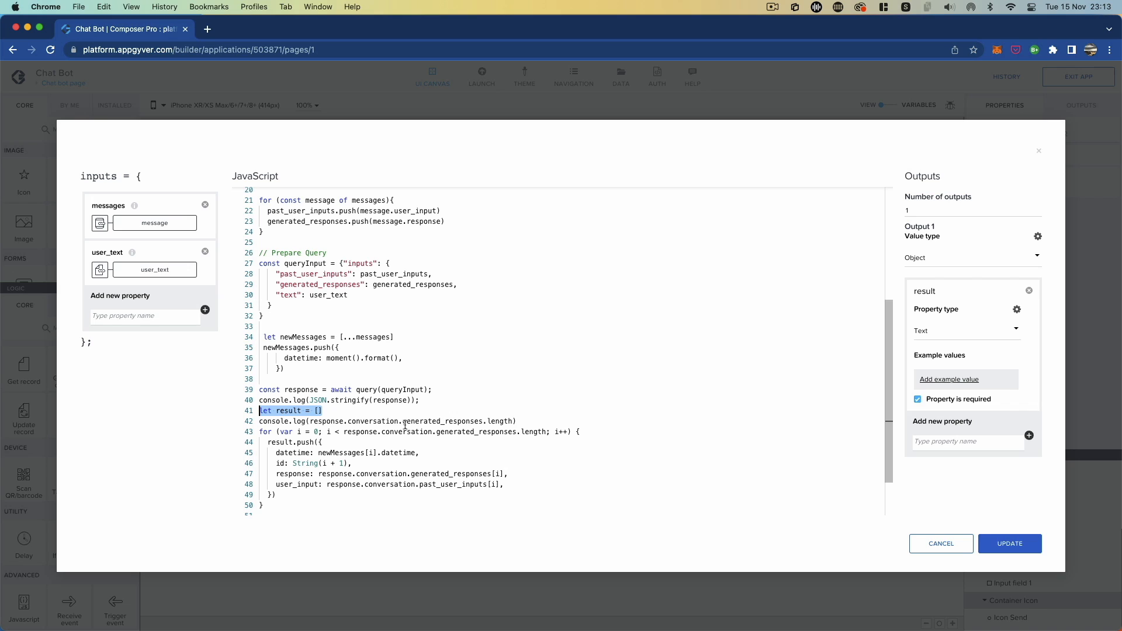
{"action": "left_click_drag", "start_coordinate": [517, 421], "coordinate": [257, 421]}
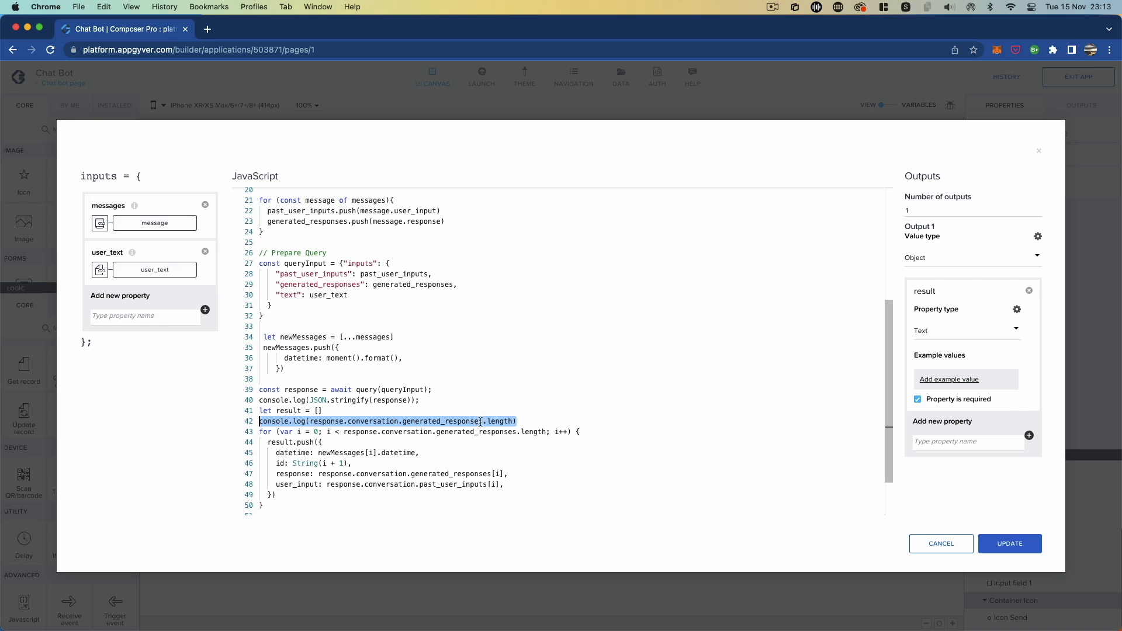
{"action": "scroll", "coordinate": [429, 456], "scroll_direction": "down", "scroll_amount": 2}
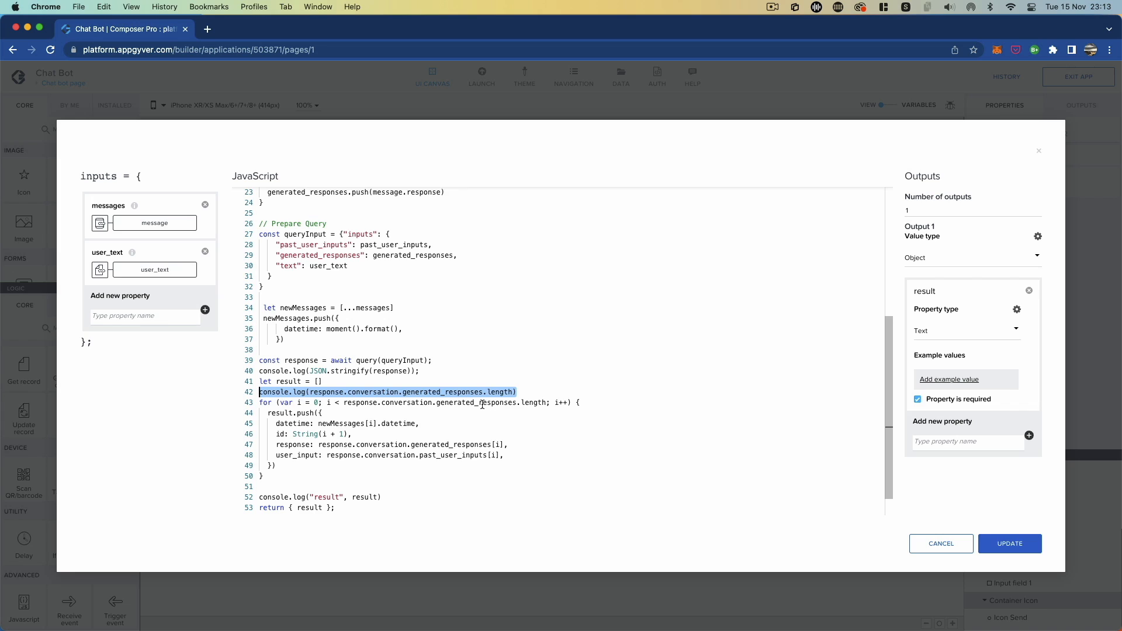
{"action": "scroll", "coordinate": [322, 426], "scroll_direction": "down", "scroll_amount": 2}
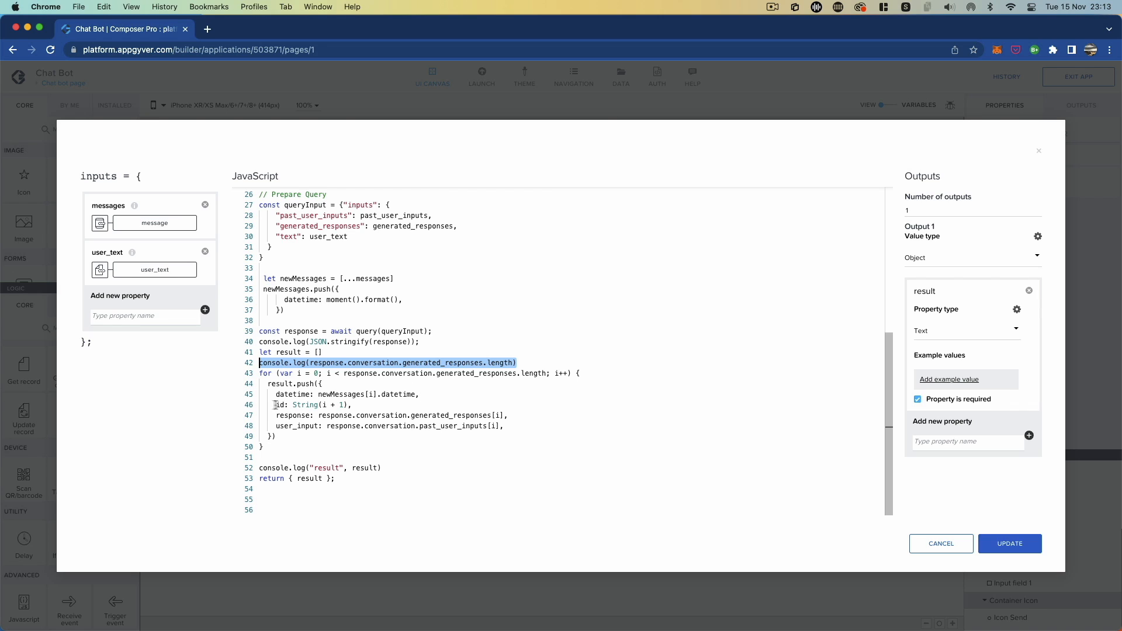
{"action": "left_click_drag", "start_coordinate": [276, 405], "coordinate": [349, 405]}
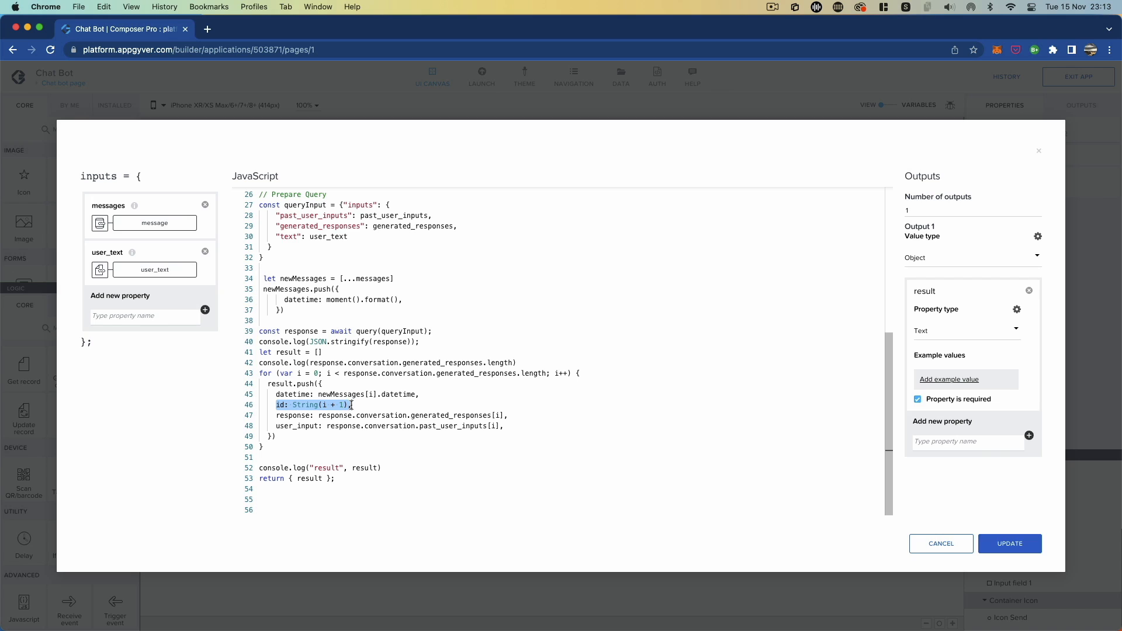
{"action": "left_click_drag", "start_coordinate": [277, 416], "coordinate": [504, 415]}
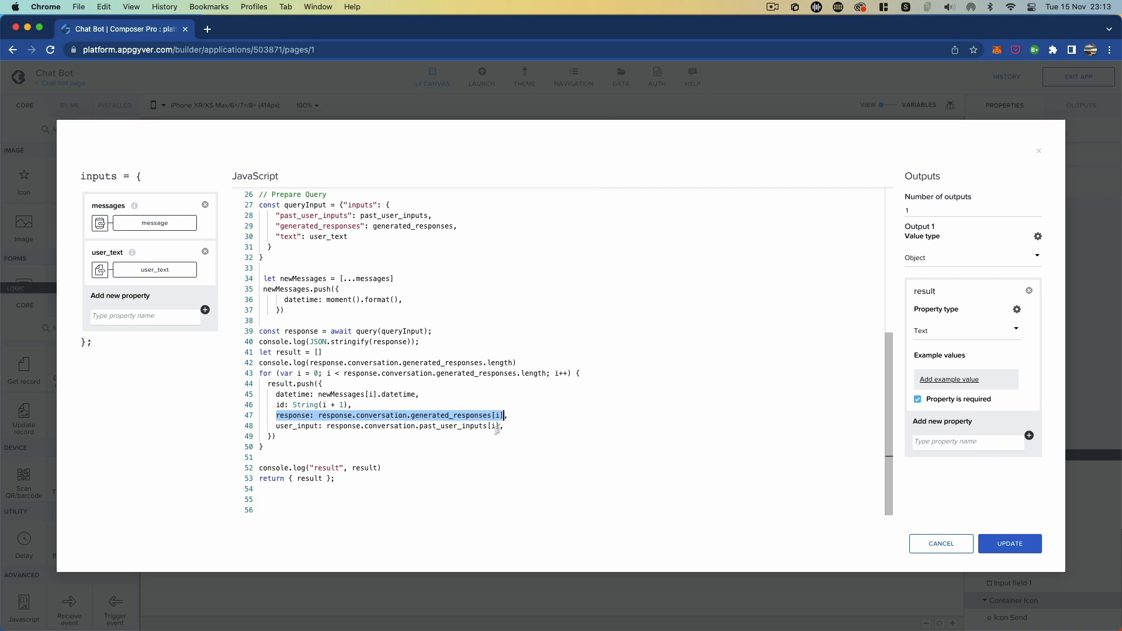
{"action": "left_click", "coordinate": [317, 447]}
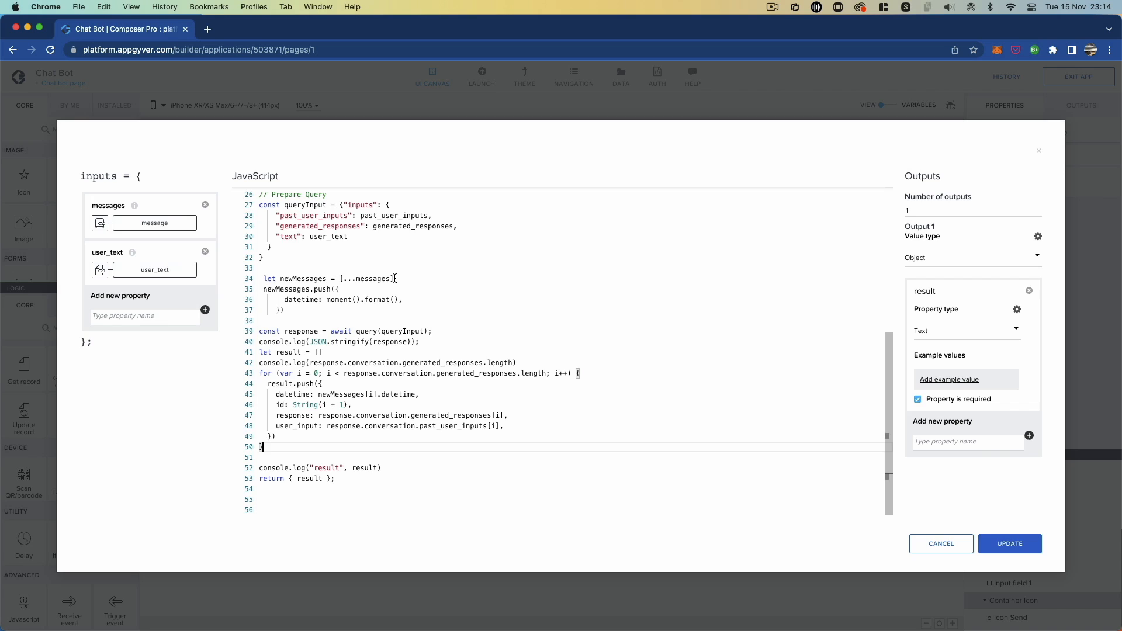
{"action": "left_click_drag", "start_coordinate": [395, 278], "coordinate": [244, 283]}
{"action": "left_click", "coordinate": [296, 299]}
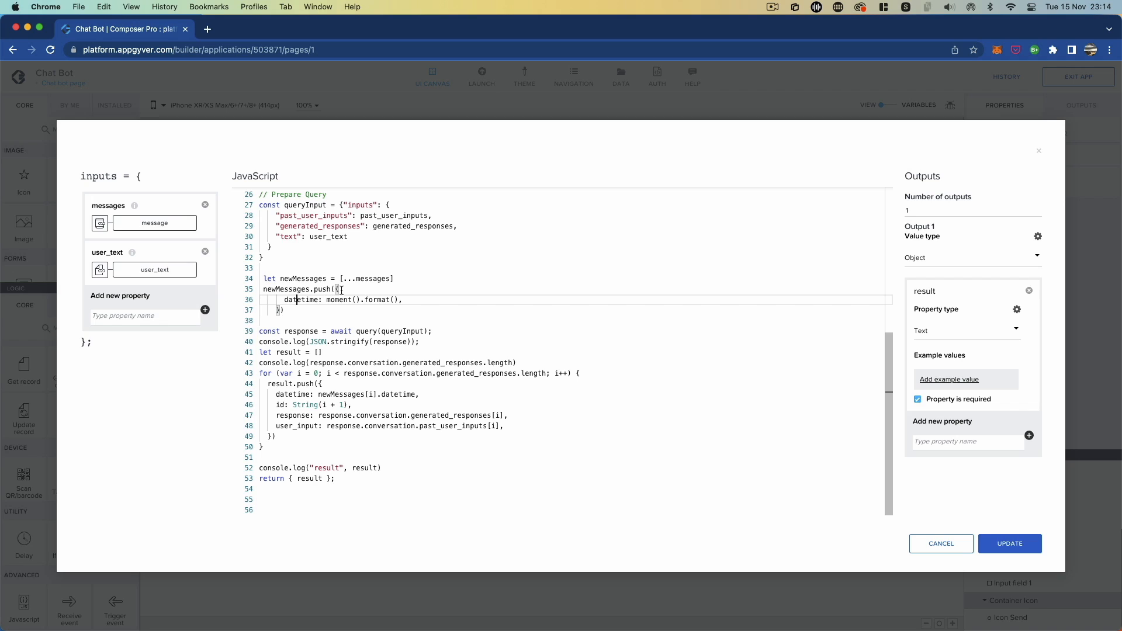
{"action": "left_click_drag", "start_coordinate": [284, 309], "coordinate": [260, 290]}
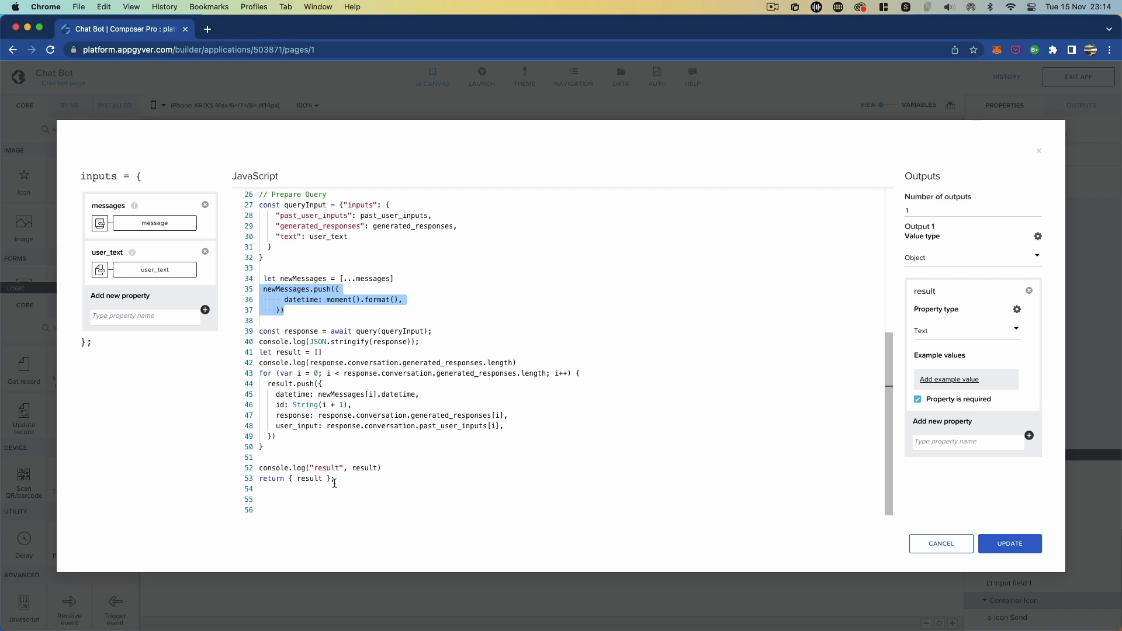
{"action": "left_click_drag", "start_coordinate": [335, 478], "coordinate": [255, 480]}
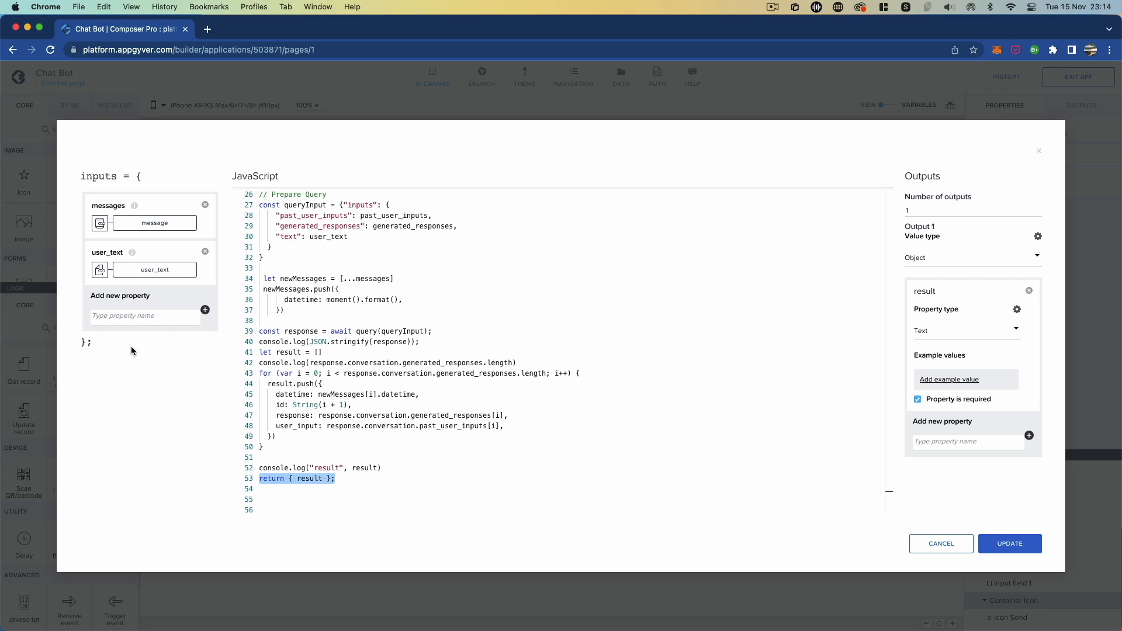
- Set the result output's property type to List and its list item type to Object
{"action": "left_click", "coordinate": [1014, 332]}
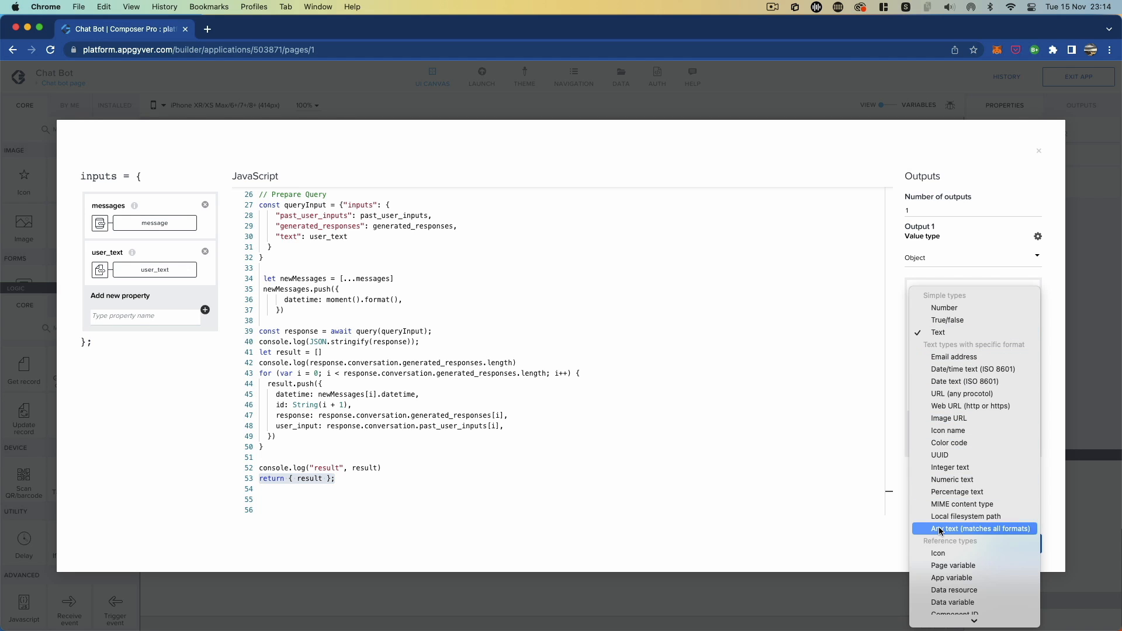
{"action": "scroll", "coordinate": [958, 598], "scroll_direction": "down", "scroll_amount": 3}
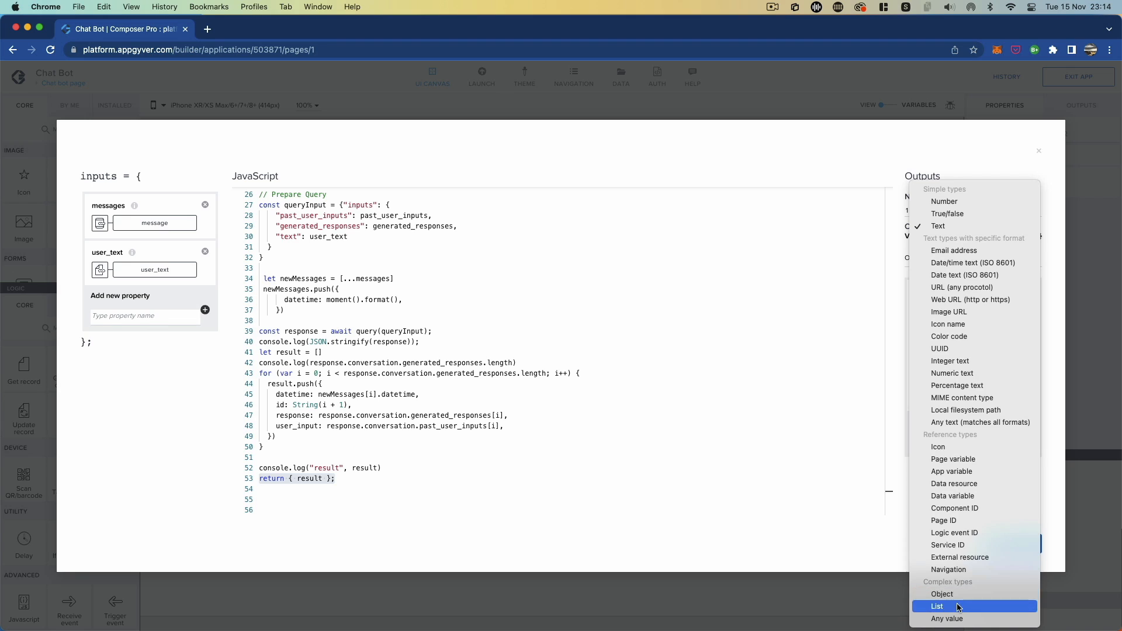
{"action": "left_click", "coordinate": [958, 605]}
{"action": "left_click", "coordinate": [996, 385]}
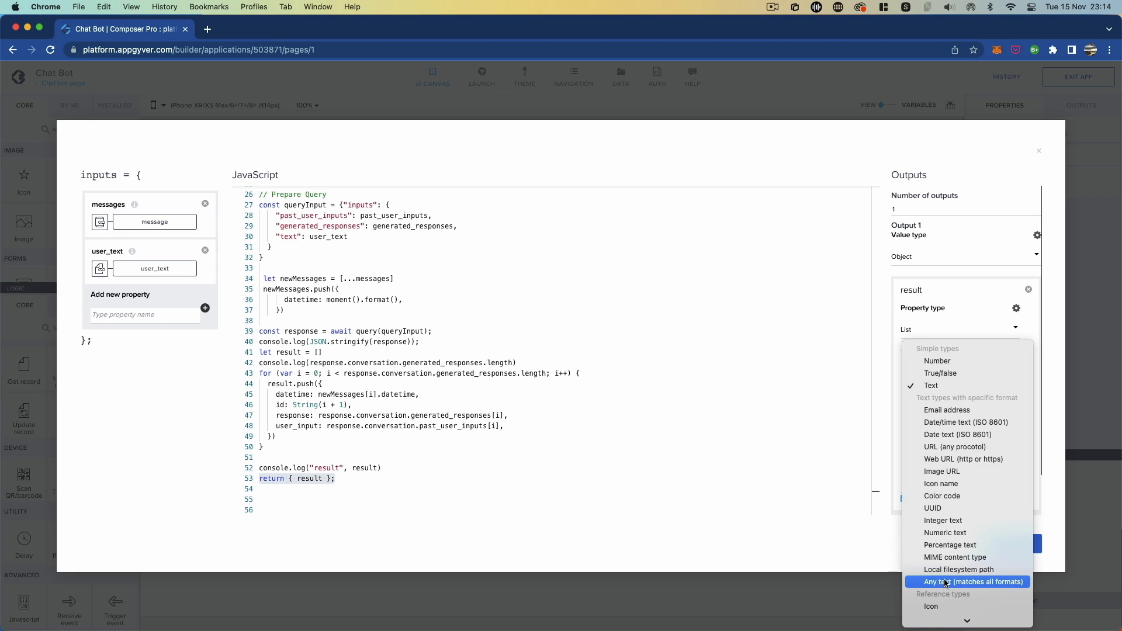
{"action": "scroll", "coordinate": [955, 535], "scroll_direction": "down", "scroll_amount": 3}
{"action": "scroll", "coordinate": [958, 518], "scroll_direction": "down", "scroll_amount": 2}
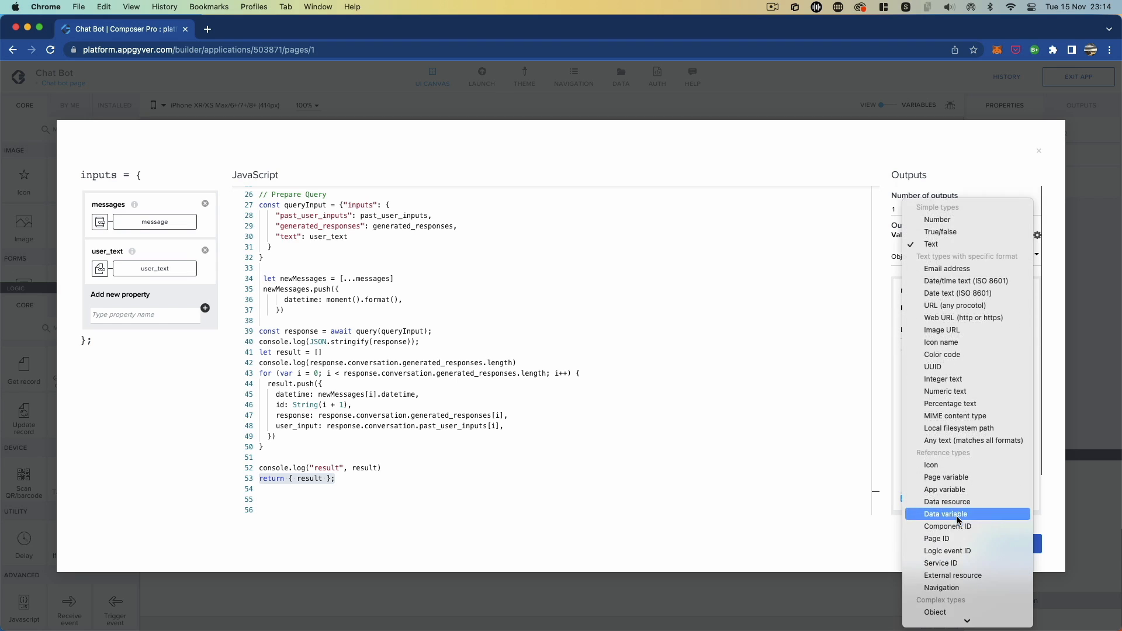
{"action": "left_click", "coordinate": [963, 592]}
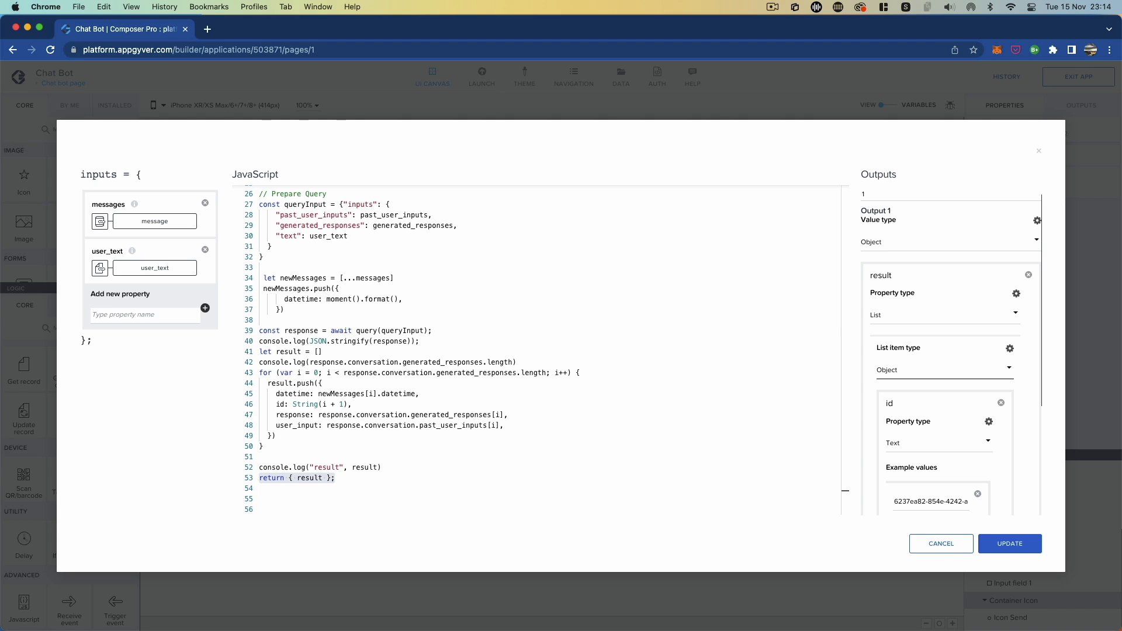
- Add a datetime property to the list item object and set its type to Date/time text (ISO 8601)
{"action": "scroll", "coordinate": [939, 447], "scroll_direction": "down", "scroll_amount": 5}
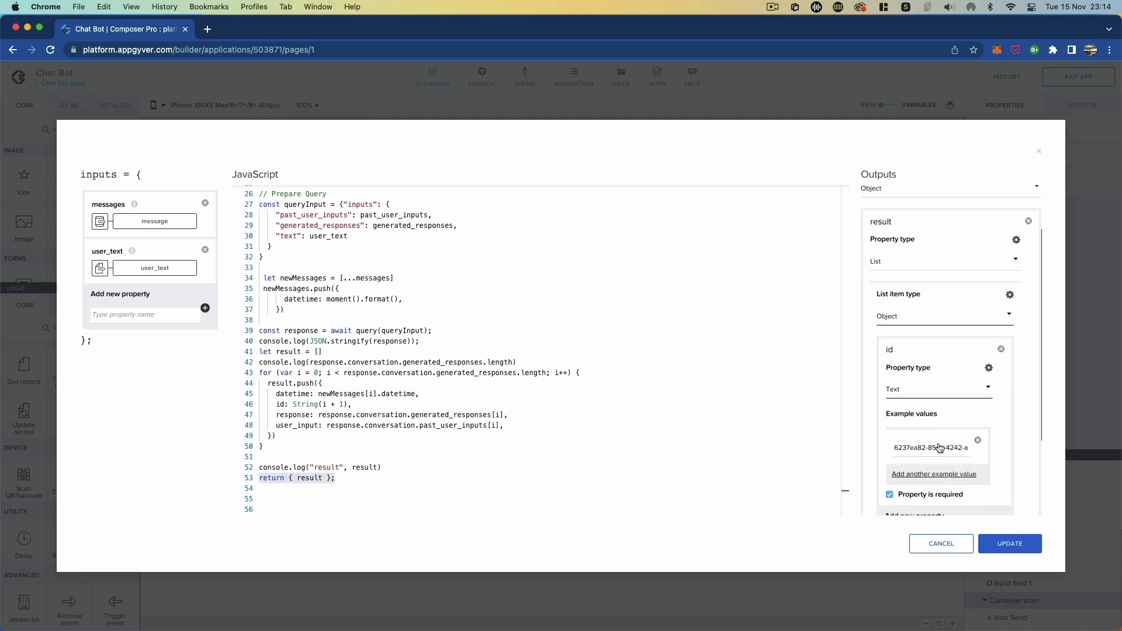
{"action": "left_click", "coordinate": [925, 453]}
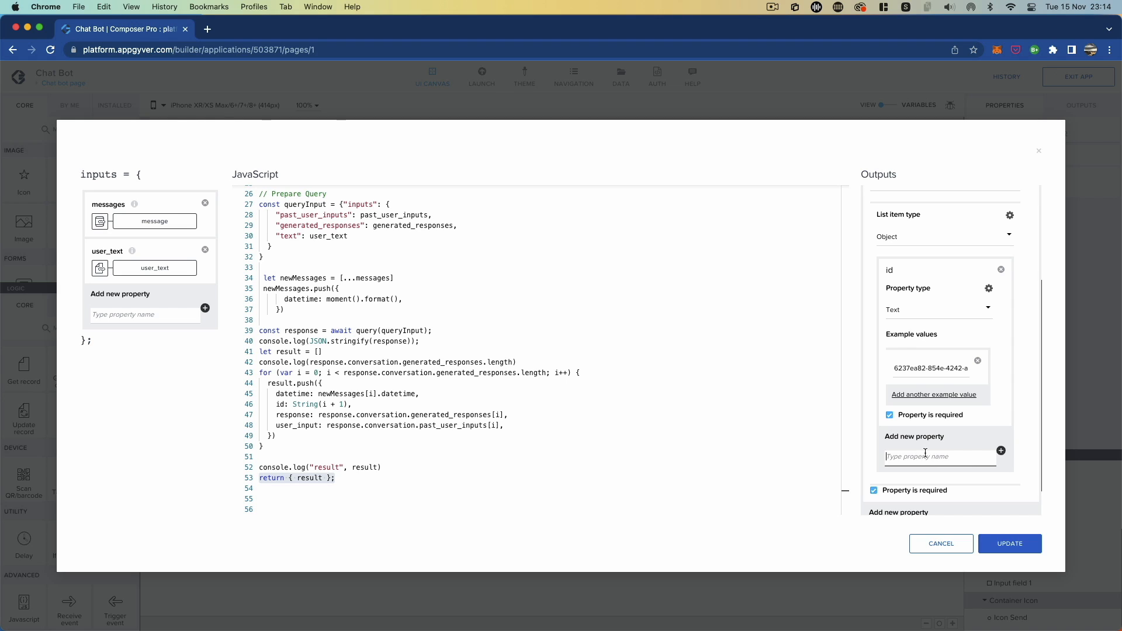
{"action": "type", "text": "datetime"}
{"action": "left_click", "coordinate": [1001, 452]}
{"action": "scroll", "coordinate": [900, 459], "scroll_direction": "down", "scroll_amount": 2}
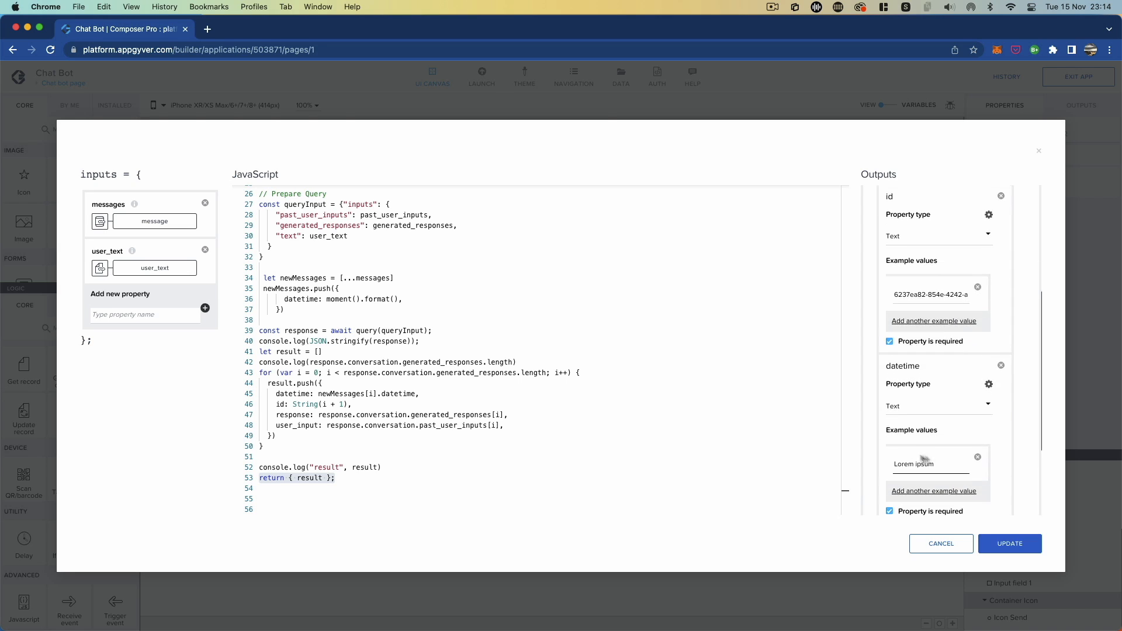
{"action": "left_click", "coordinate": [908, 413]}
{"action": "left_click", "coordinate": [930, 446]}
{"action": "scroll", "coordinate": [929, 444], "scroll_direction": "down", "scroll_amount": 4}
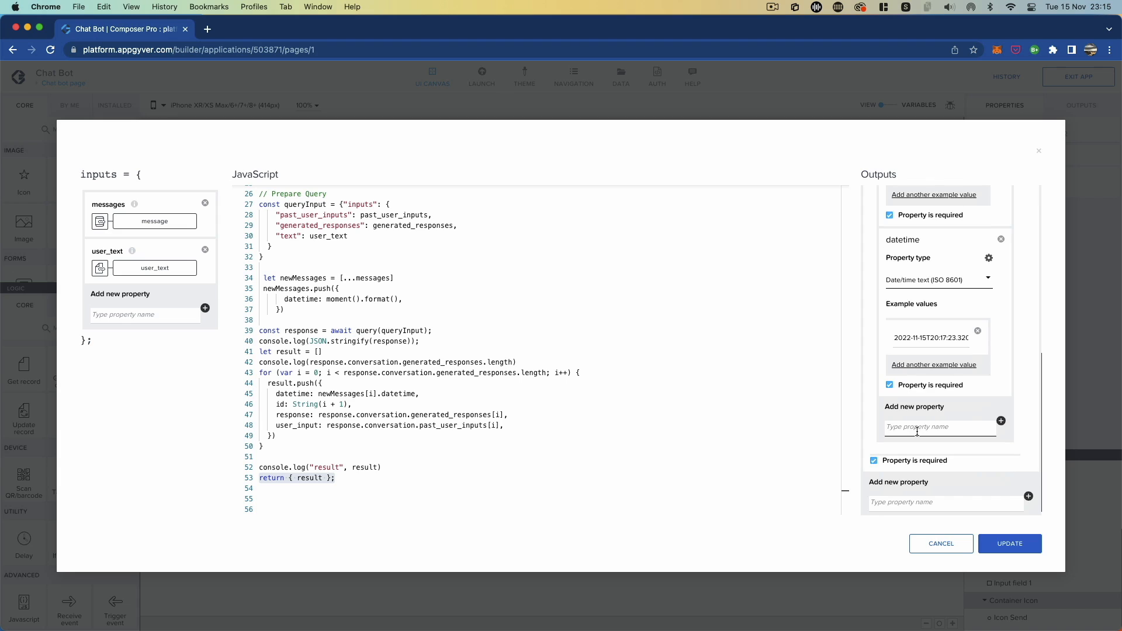
- Add two more text properties, response and user_input, to the result list's item object
{"action": "left_click", "coordinate": [917, 431]}
{"action": "type", "text": "response"}
{"action": "left_click", "coordinate": [1001, 421]}
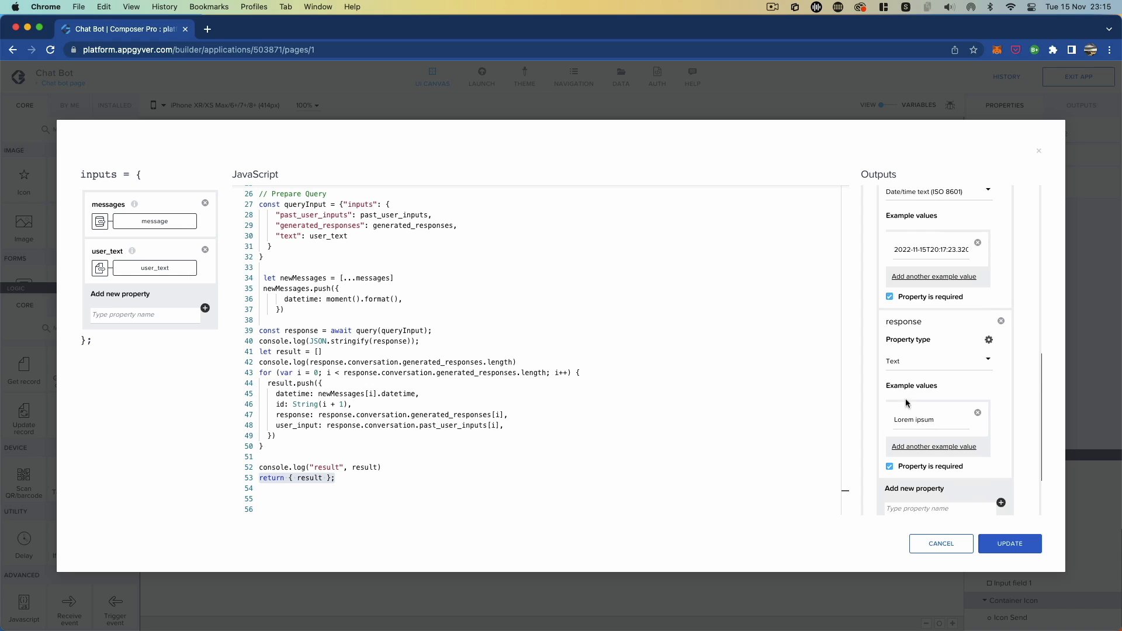
{"action": "scroll", "coordinate": [906, 398], "scroll_direction": "down", "scroll_amount": 3}
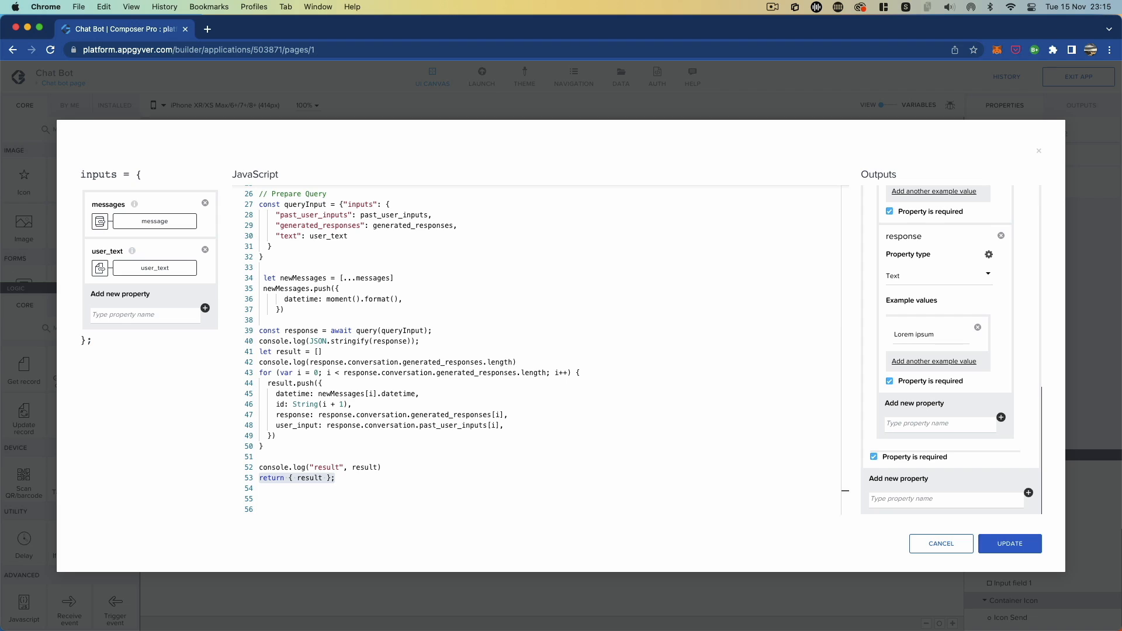
{"action": "left_click", "coordinate": [918, 429]}
{"action": "type", "text": "u"}
{"action": "type", "text": "ser_input"}
{"action": "left_click", "coordinate": [1000, 417]}
{"action": "scroll", "coordinate": [961, 409], "scroll_direction": "down", "scroll_amount": 3}
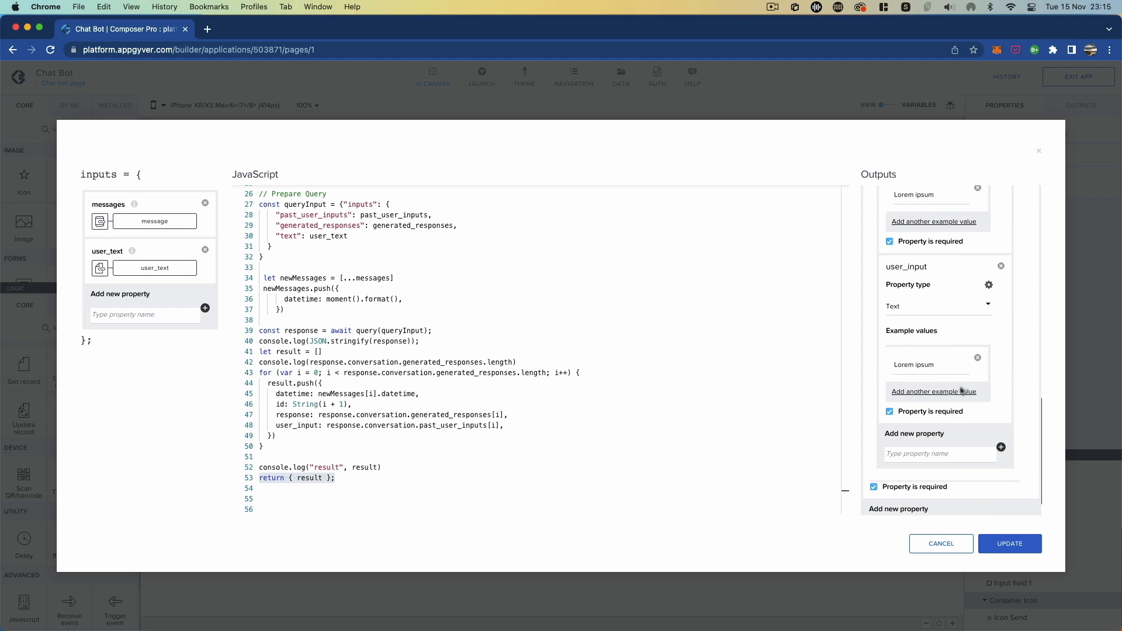
- Review the output properties against the code, update the JavaScript function with them and save the application
{"action": "scroll", "coordinate": [942, 377], "scroll_direction": "up", "scroll_amount": 5}
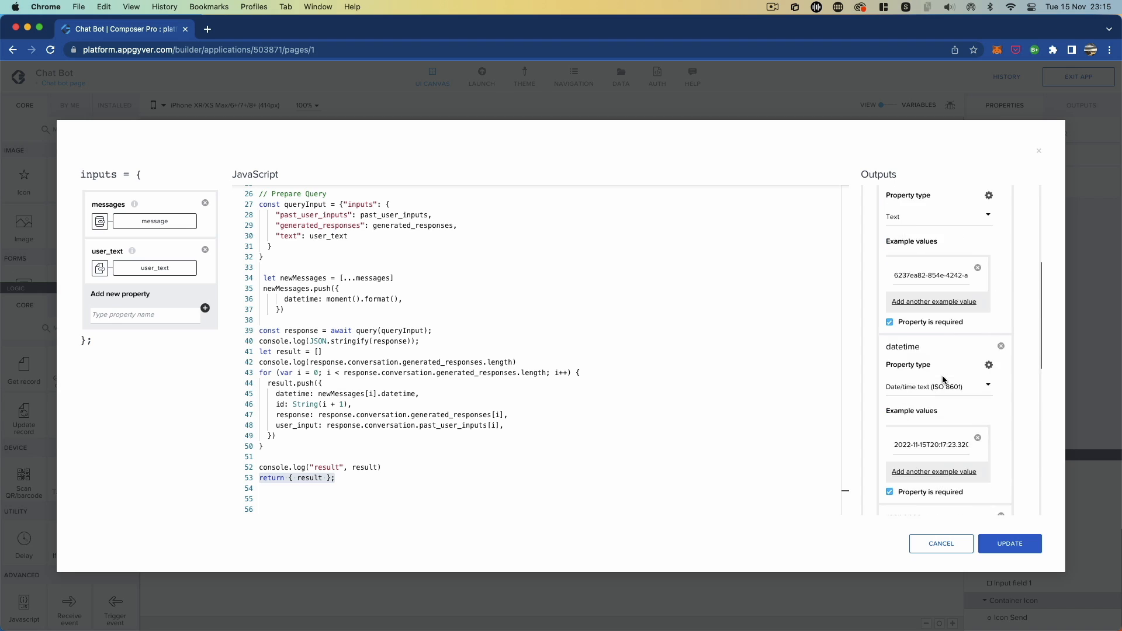
{"action": "scroll", "coordinate": [942, 377], "scroll_direction": "up", "scroll_amount": 5}
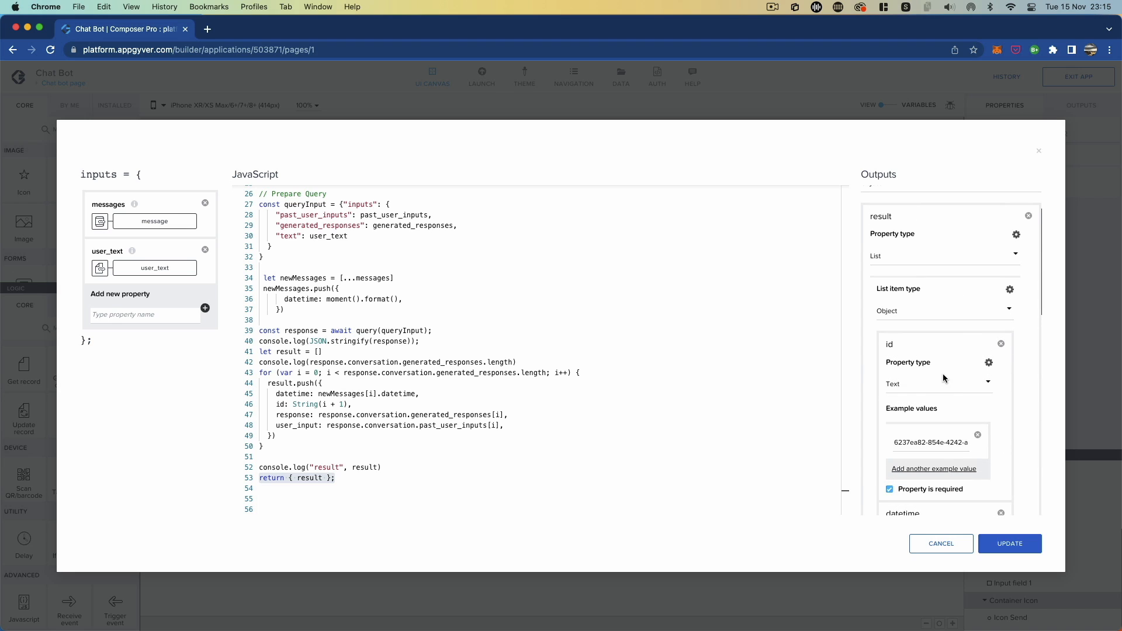
{"action": "scroll", "coordinate": [953, 376], "scroll_direction": "down", "scroll_amount": 4}
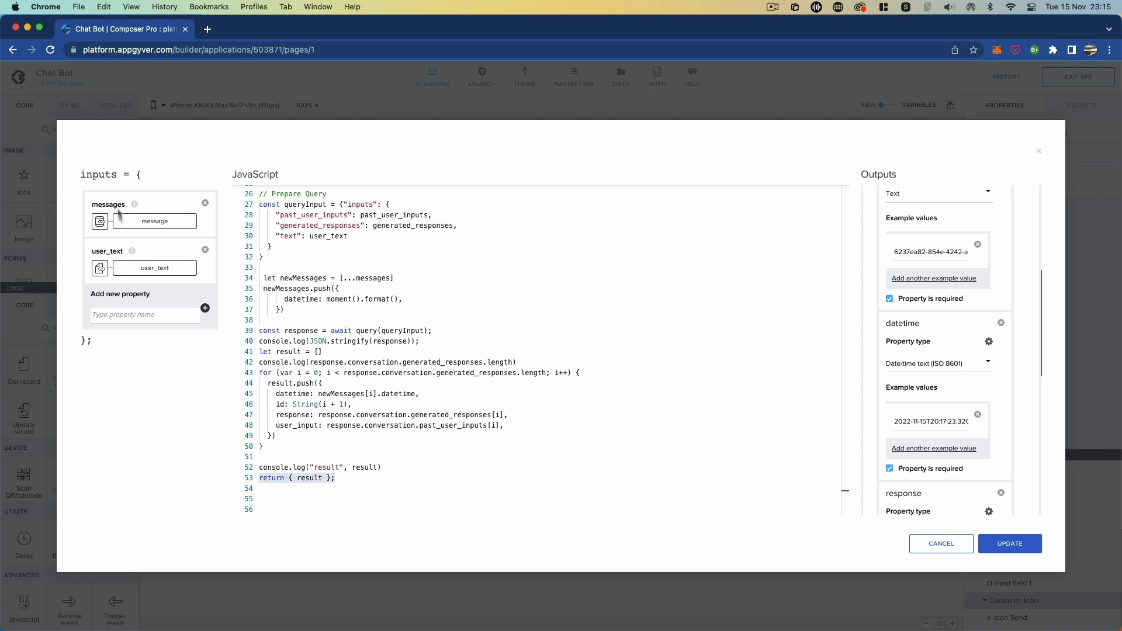
{"action": "scroll", "coordinate": [324, 406], "scroll_direction": "up", "scroll_amount": 5}
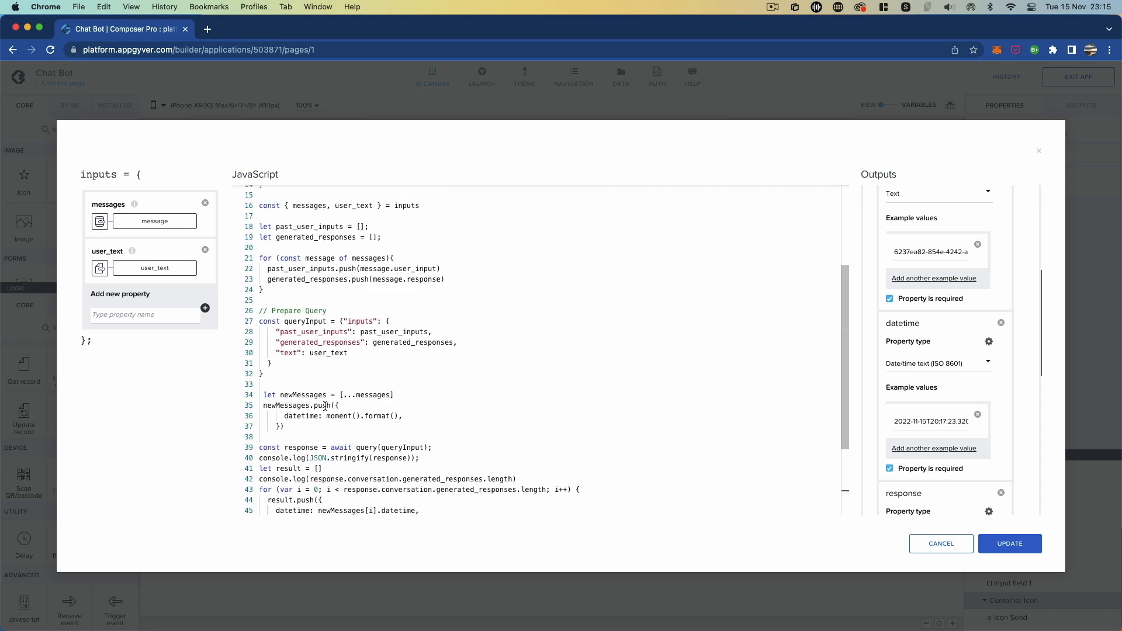
{"action": "scroll", "coordinate": [325, 407], "scroll_direction": "down", "scroll_amount": 5}
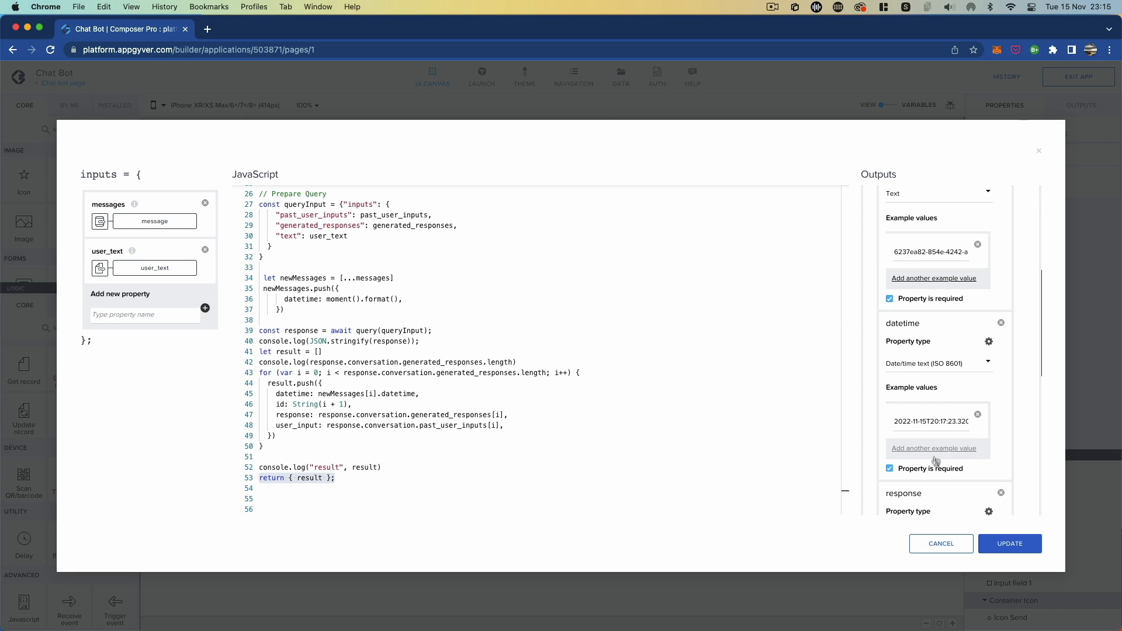
{"action": "left_click", "coordinate": [1010, 544]}
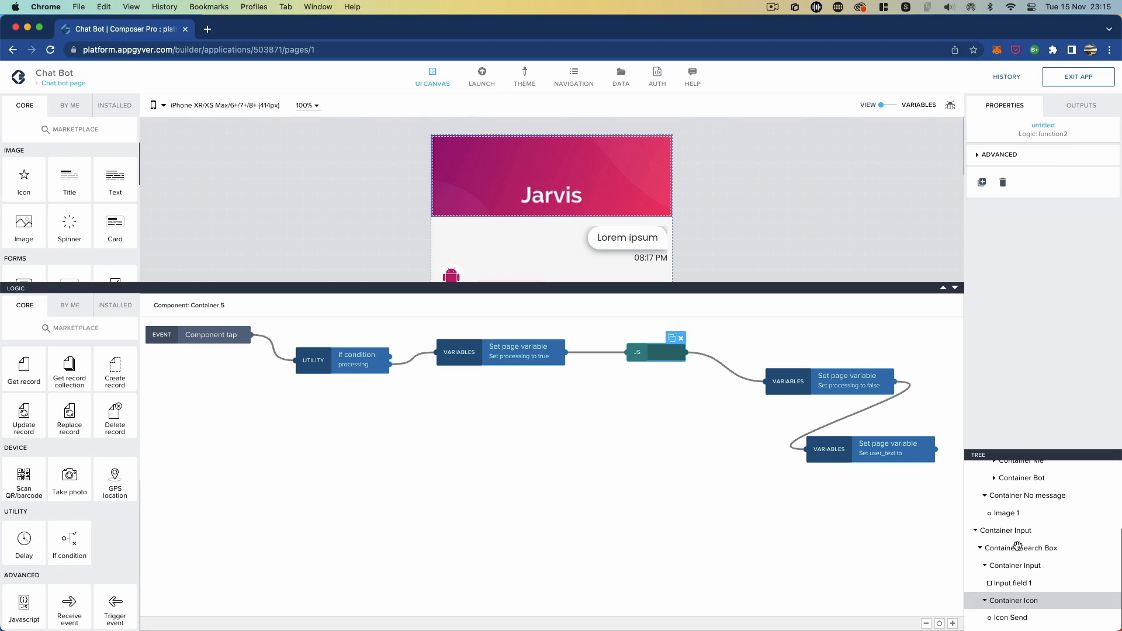
{"action": "left_click", "coordinate": [1078, 76]}
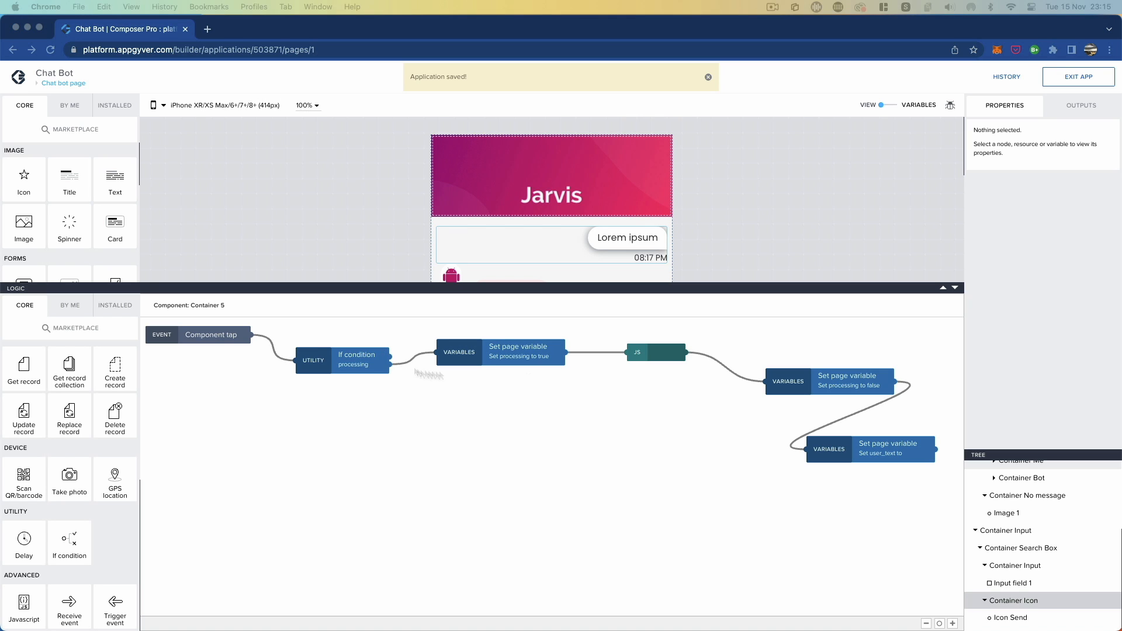
- Check the JavaScript node's code without changing it, and give the node the custom name Chatz
{"action": "left_click", "coordinate": [660, 355]}
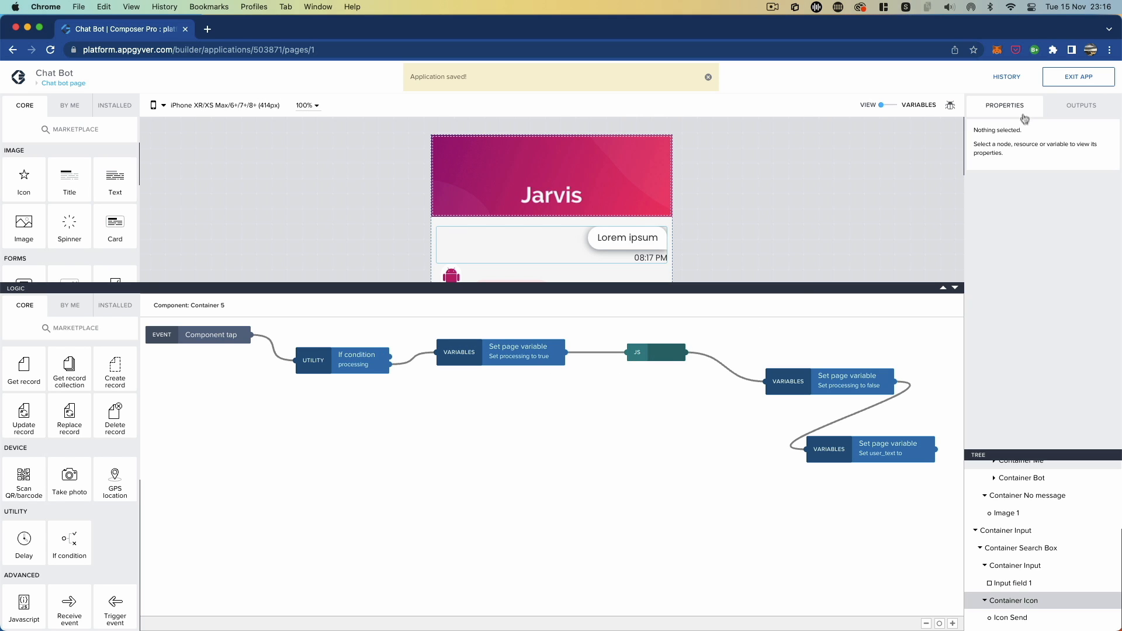
{"action": "double_click", "coordinate": [657, 353]}
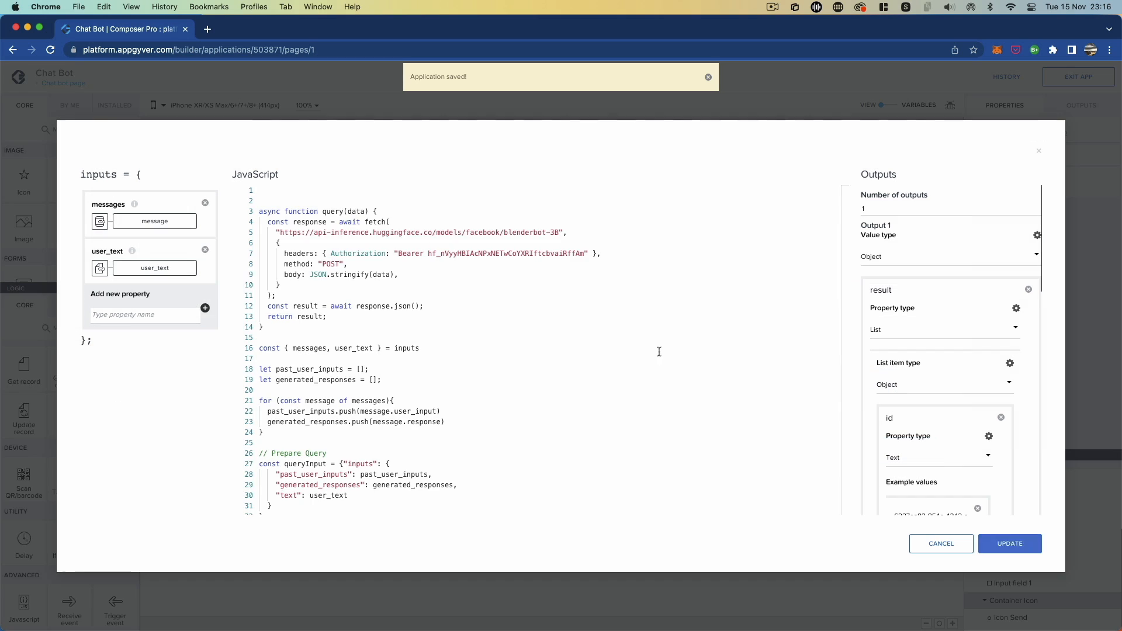
{"action": "left_click", "coordinate": [939, 545]}
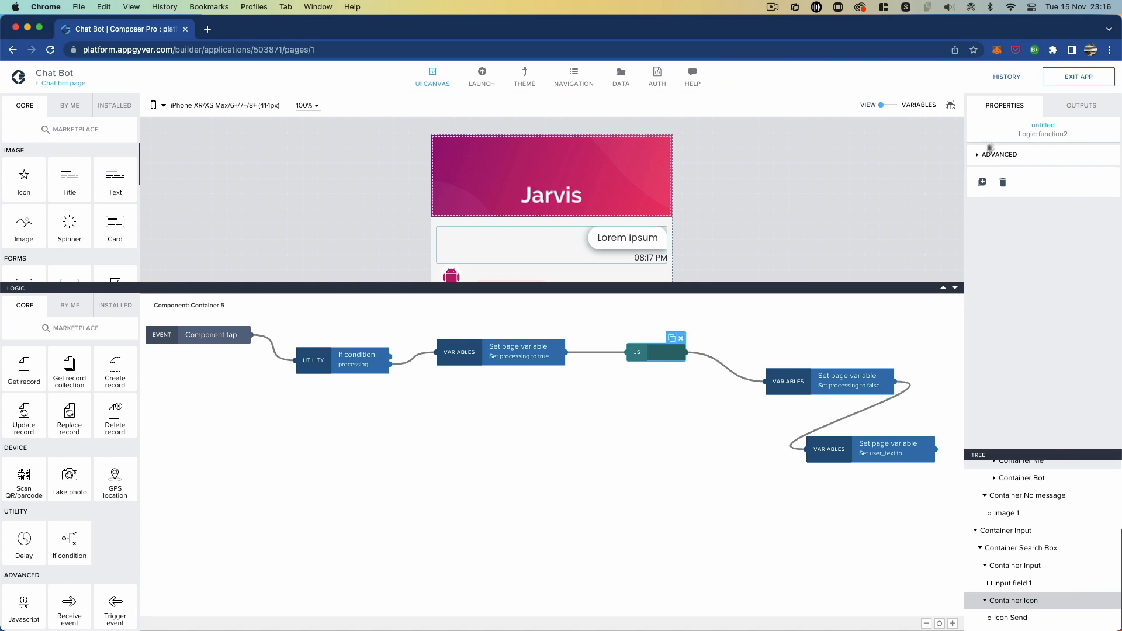
{"action": "left_click", "coordinate": [979, 156]}
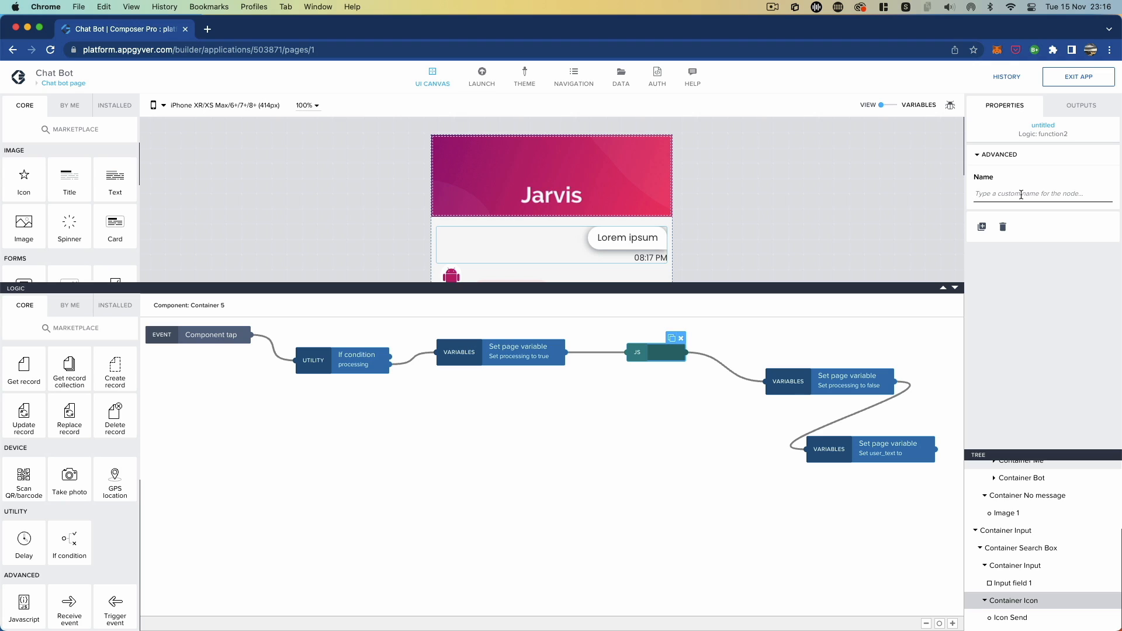
{"action": "type", "text": "Chaz"}
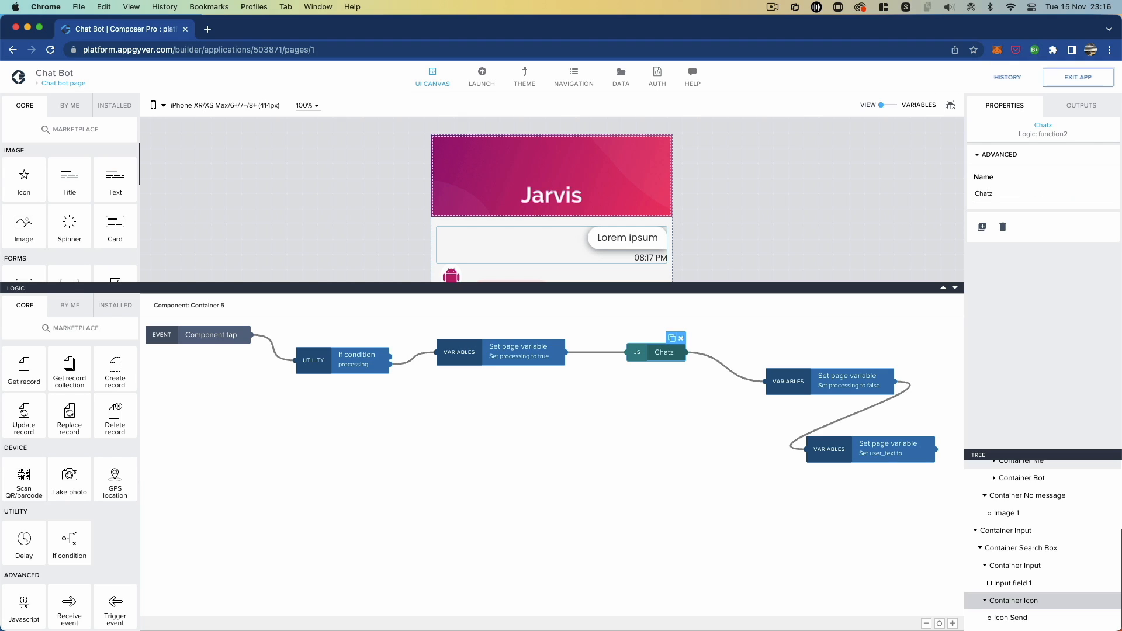
- Rename the JavaScript node as Chat_with_bot
{"action": "type", "text": "_"}
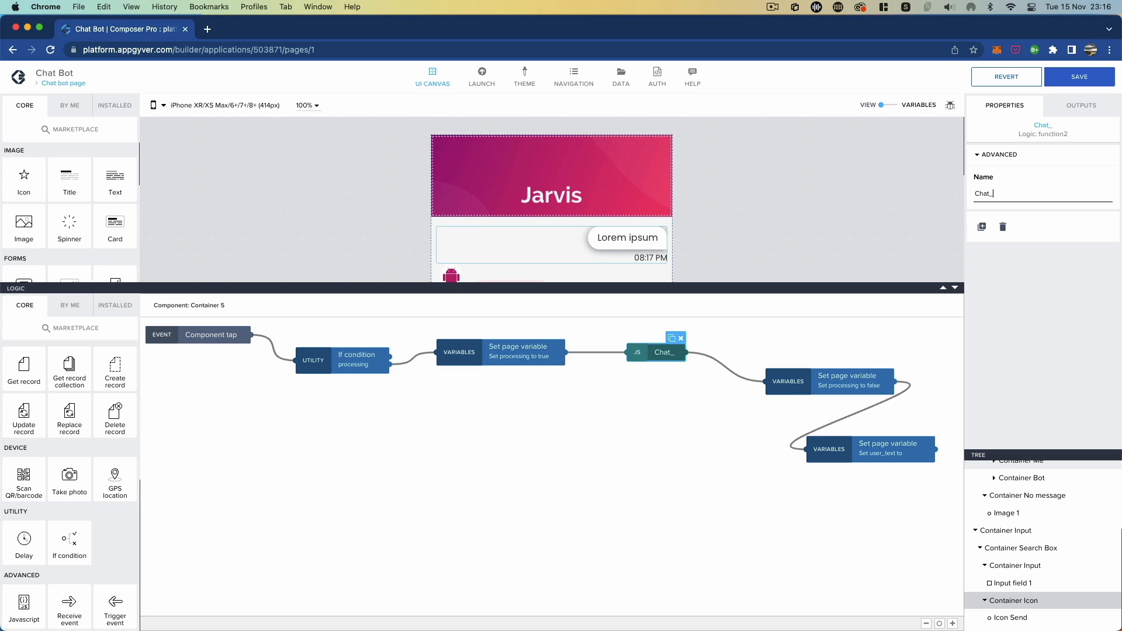
{"action": "type", "text": "with_"}
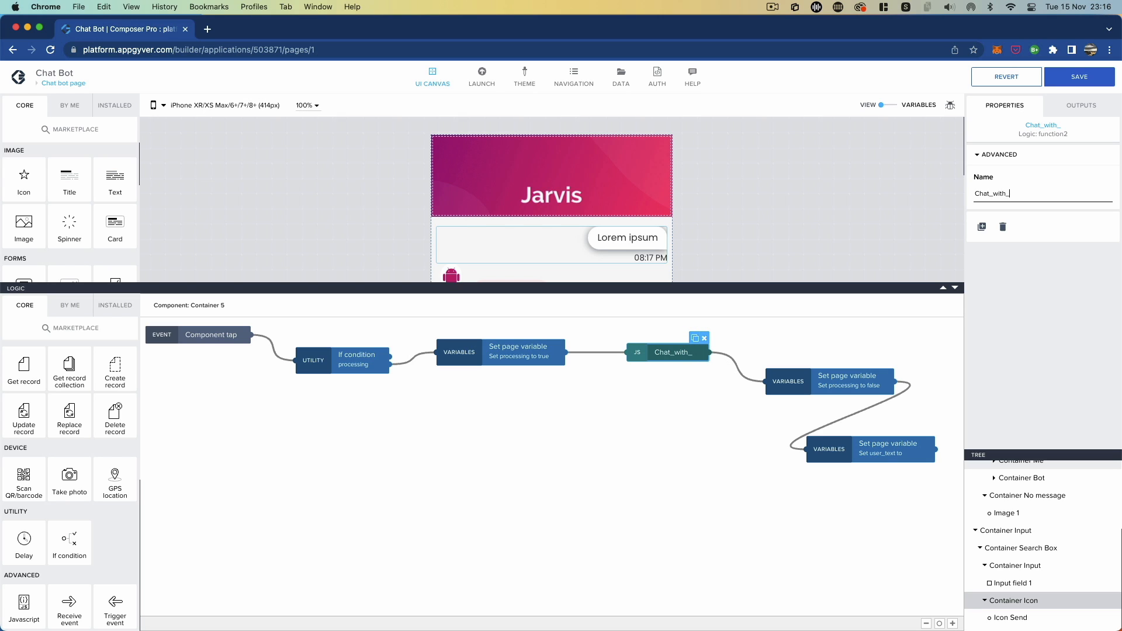
{"action": "type", "text": "bot"}
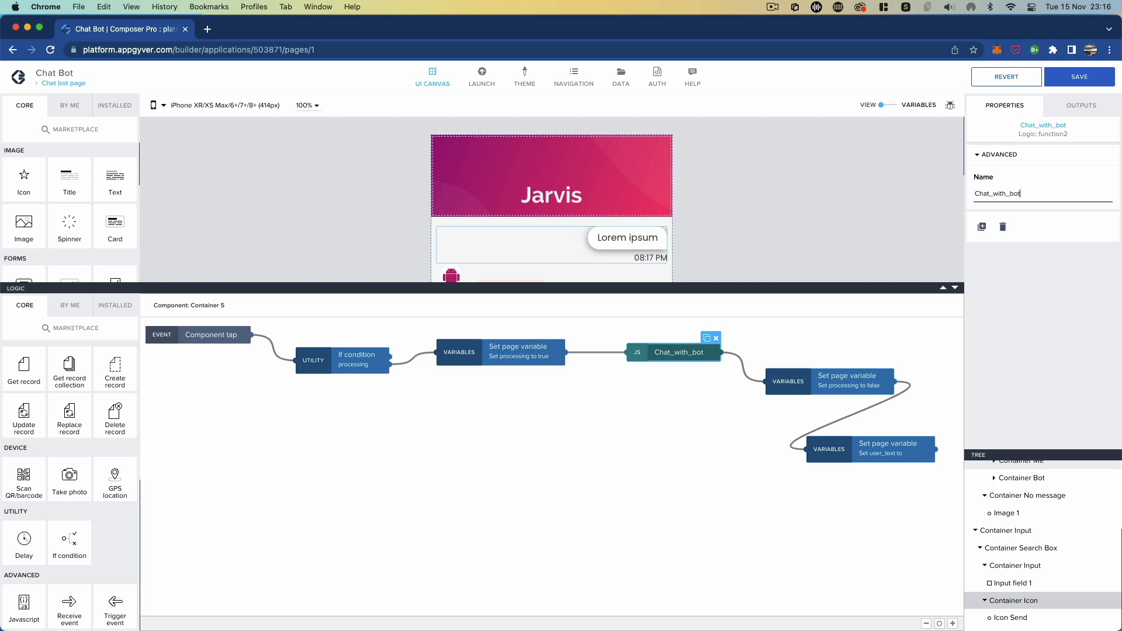
{"action": "left_click", "coordinate": [717, 383]}
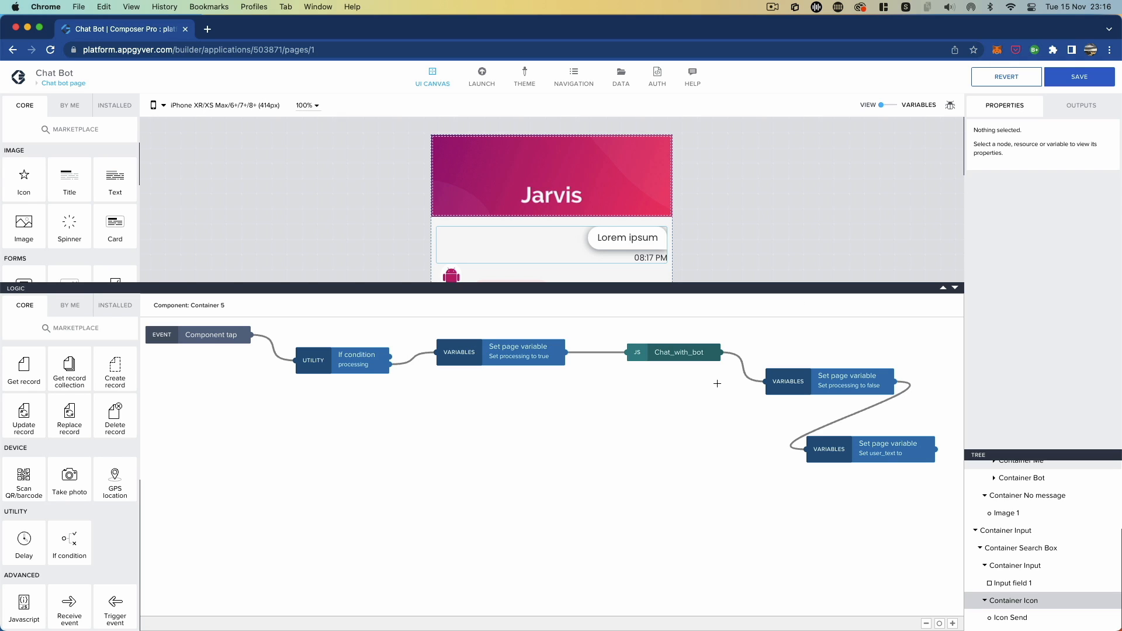
- Shift the Chat_with_bot node slightly and move the two Set page variable nodes after it lower, leaving a gap in the flow
{"action": "left_click", "coordinate": [694, 355]}
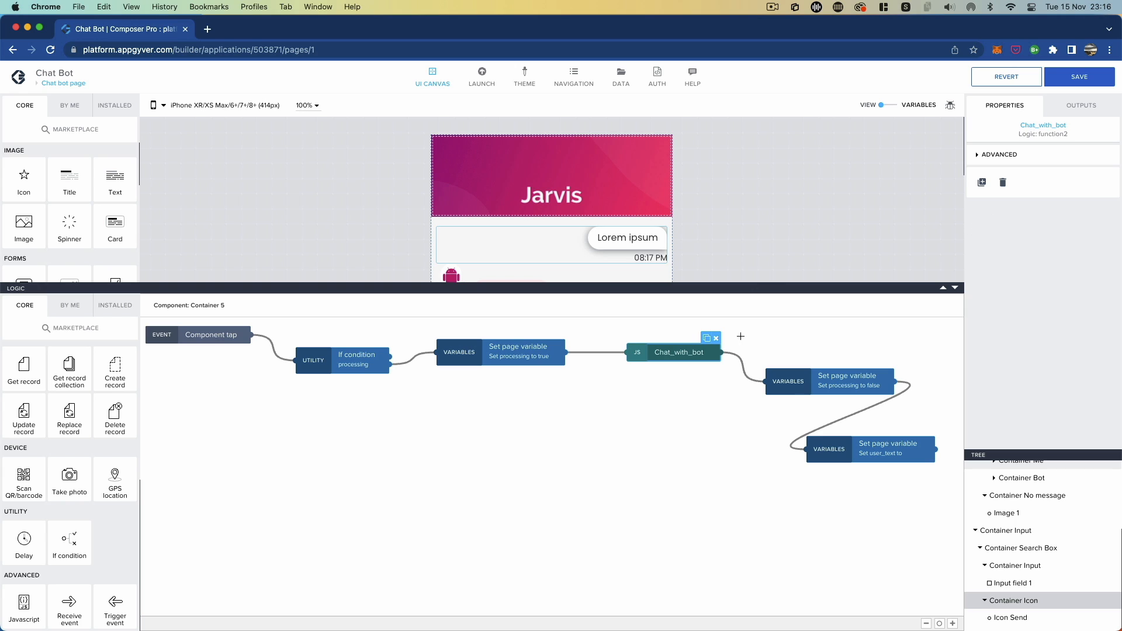
{"action": "left_click_drag", "start_coordinate": [694, 355], "coordinate": [671, 347]}
{"action": "left_click_drag", "start_coordinate": [796, 375], "coordinate": [801, 360]}
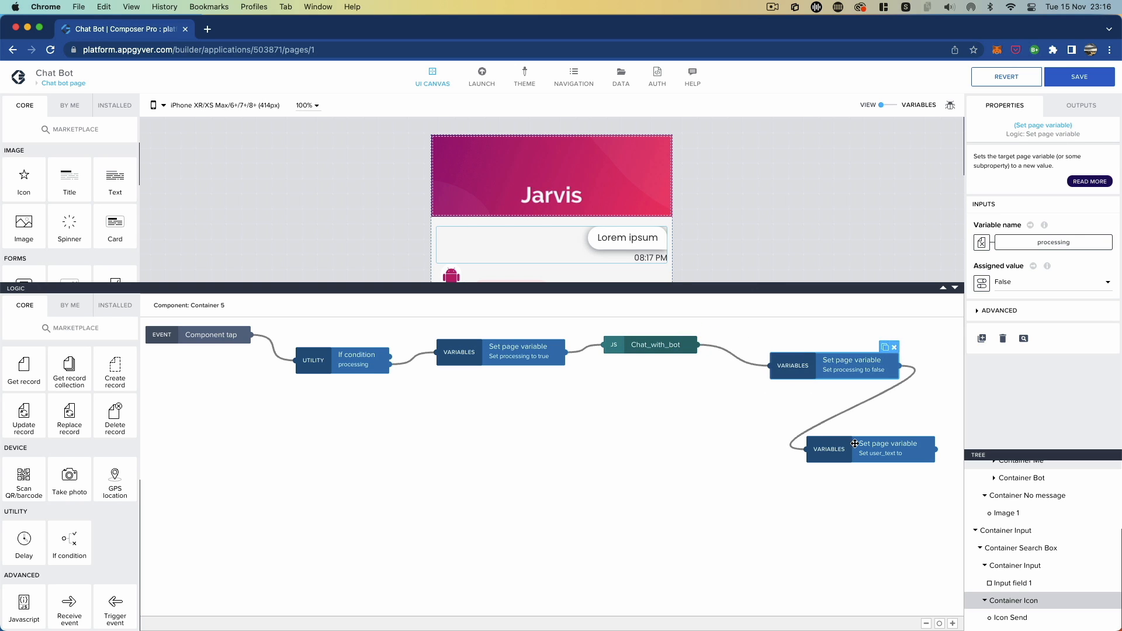
{"action": "left_click_drag", "start_coordinate": [854, 445], "coordinate": [842, 530]}
{"action": "left_click", "coordinate": [841, 364]}
{"action": "left_click_drag", "start_coordinate": [842, 364], "coordinate": [854, 436]}
- Add a Set app variable node and connect it between Chat_with_bot and the node that sets processing to false, replacing their direct link
{"action": "scroll", "coordinate": [88, 455], "scroll_direction": "up", "scroll_amount": 5}
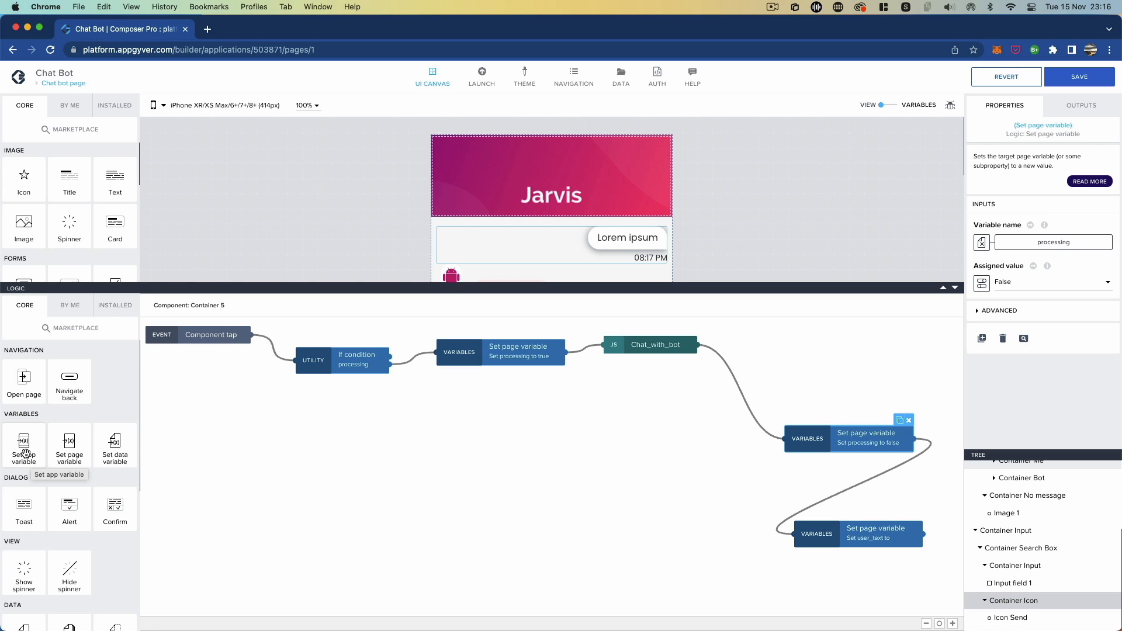
{"action": "left_click_drag", "start_coordinate": [25, 453], "coordinate": [837, 357]}
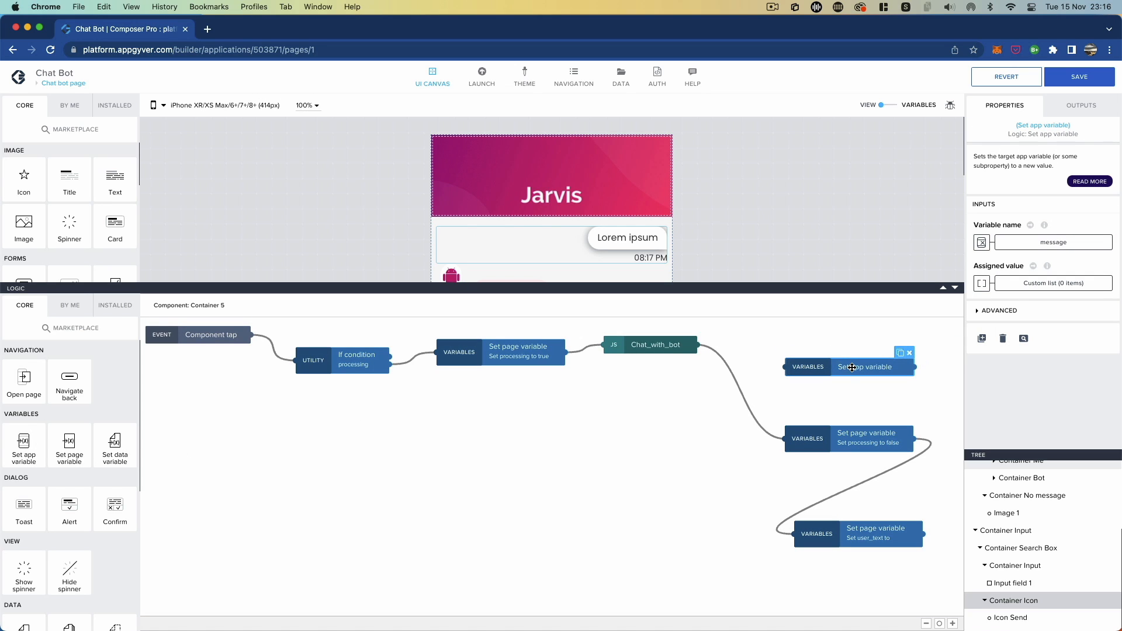
{"action": "left_click", "coordinate": [762, 418]}
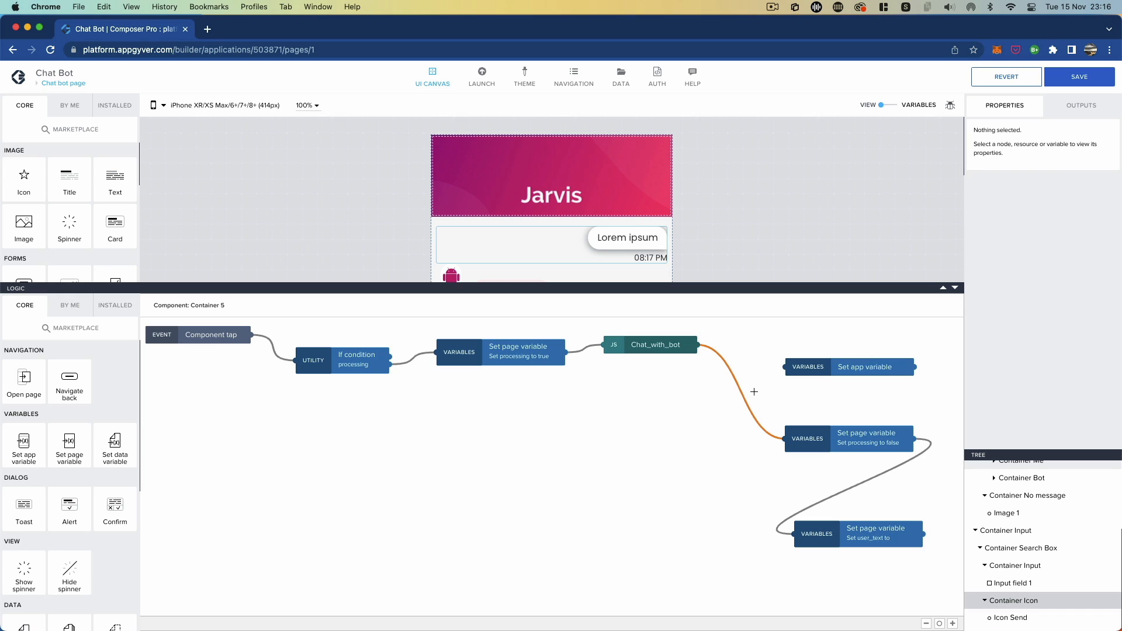
{"action": "key", "text": "Delete"}
{"action": "left_click_drag", "start_coordinate": [695, 345], "coordinate": [785, 367]}
{"action": "left_click_drag", "start_coordinate": [914, 367], "coordinate": [784, 438]}
{"action": "left_click_drag", "start_coordinate": [847, 369], "coordinate": [809, 368]}
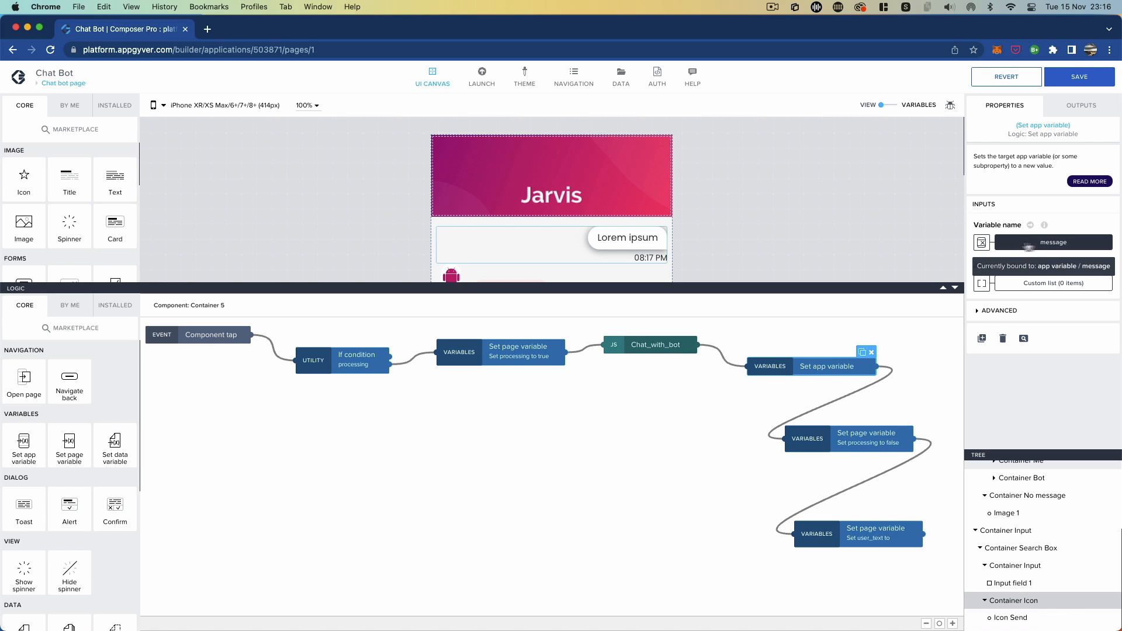
- Bind the Set app variable node's assigned value to the Chat_with_bot / result output and save the application
{"action": "left_click", "coordinate": [980, 284]}
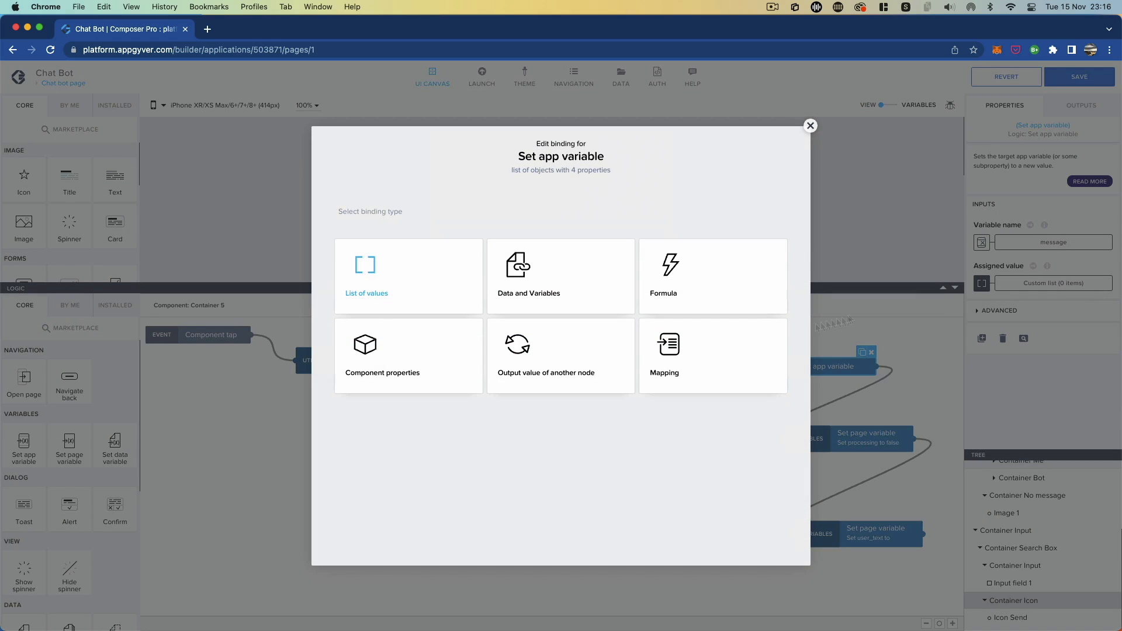
{"action": "left_click", "coordinate": [590, 368]}
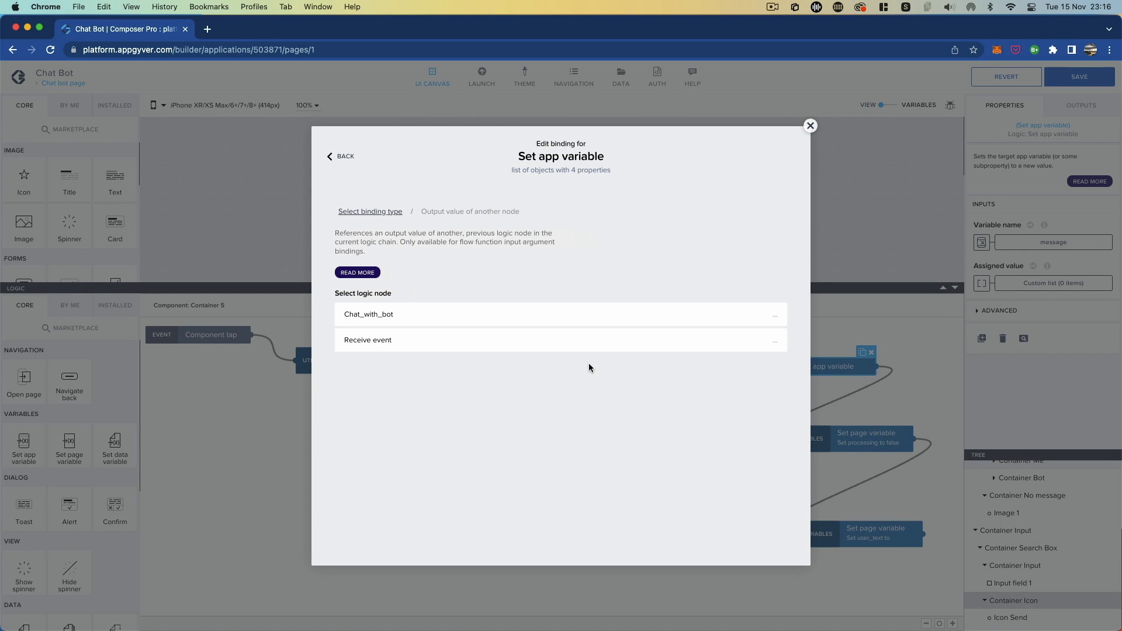
{"action": "left_click", "coordinate": [438, 322]}
{"action": "left_click", "coordinate": [409, 374]}
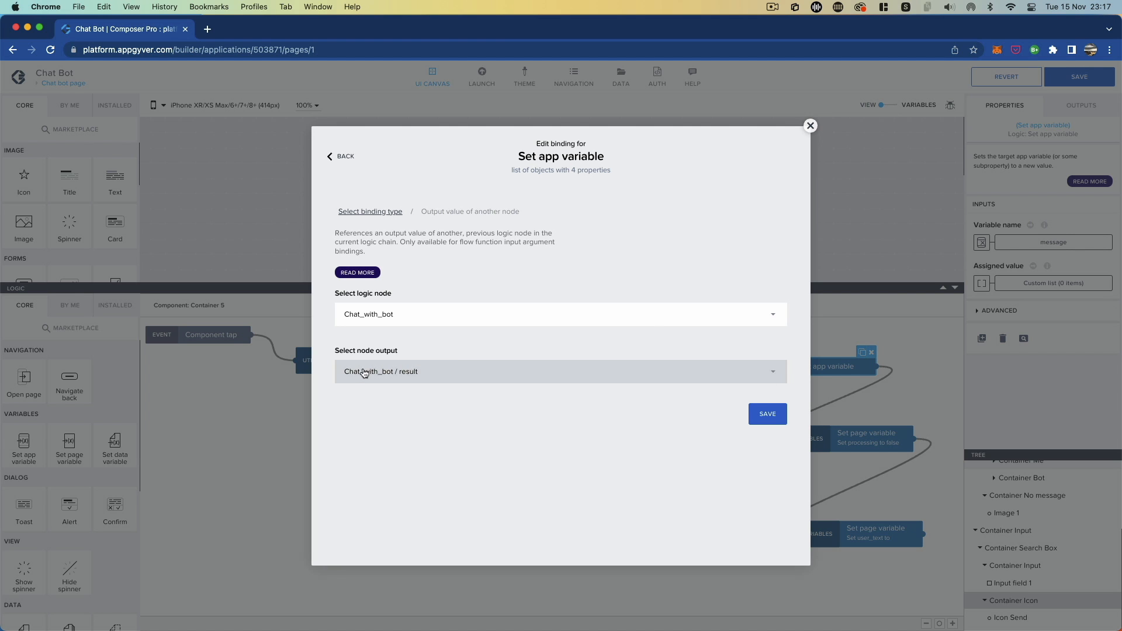
{"action": "left_click", "coordinate": [768, 414]}
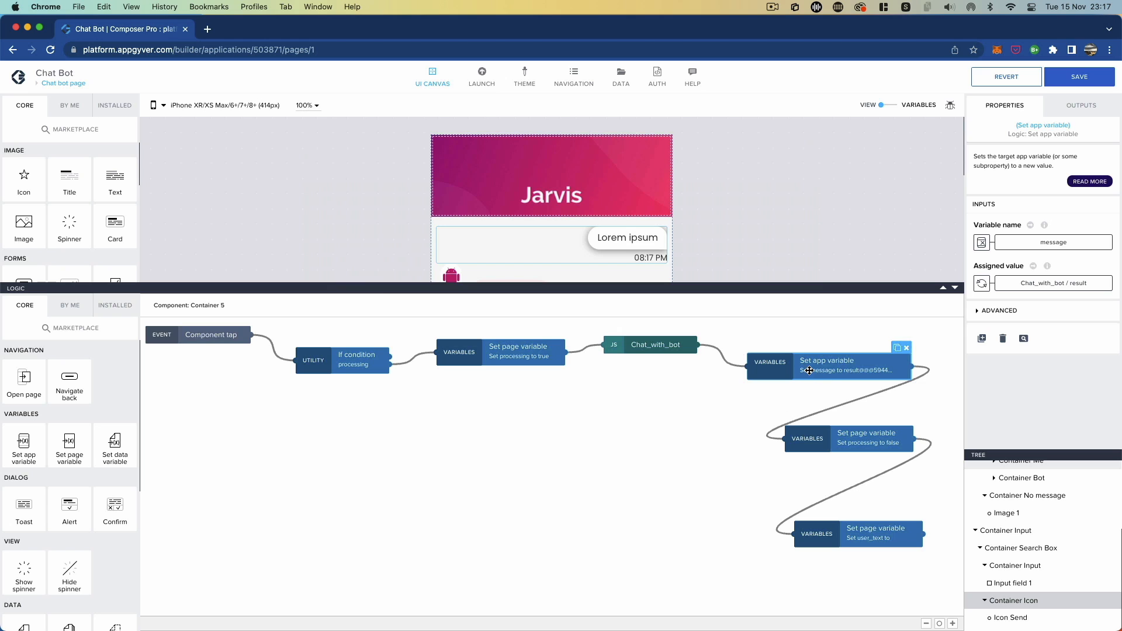
{"action": "left_click", "coordinate": [1080, 77]}
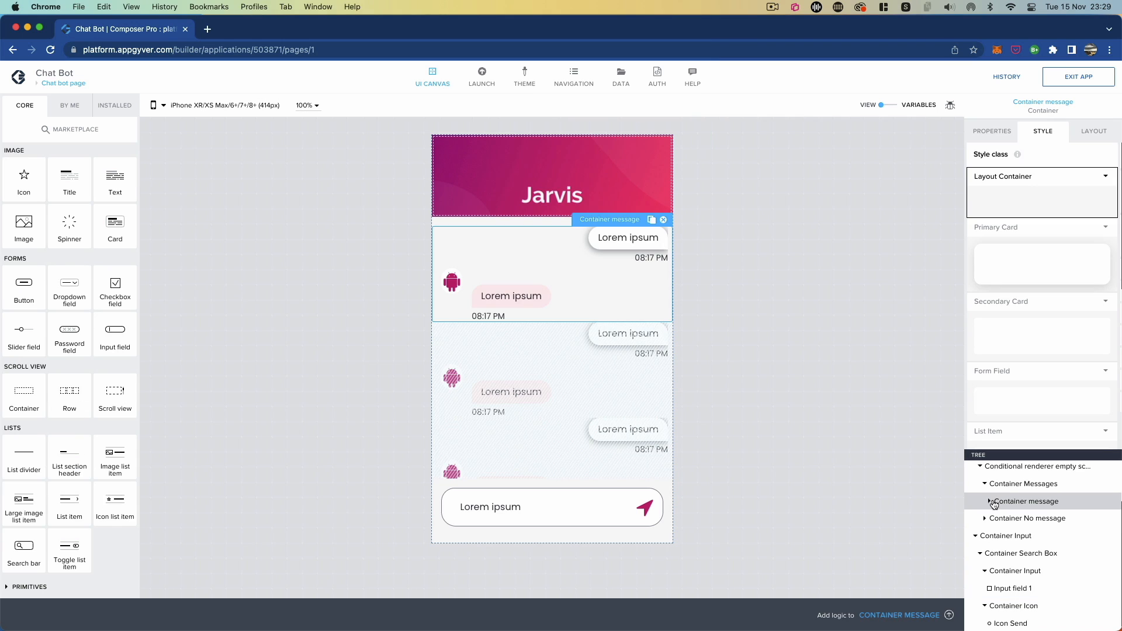
- Add a new container inside Container Messages, directly below Container message
{"action": "left_click_drag", "start_coordinate": [23, 397], "coordinate": [1050, 513]}
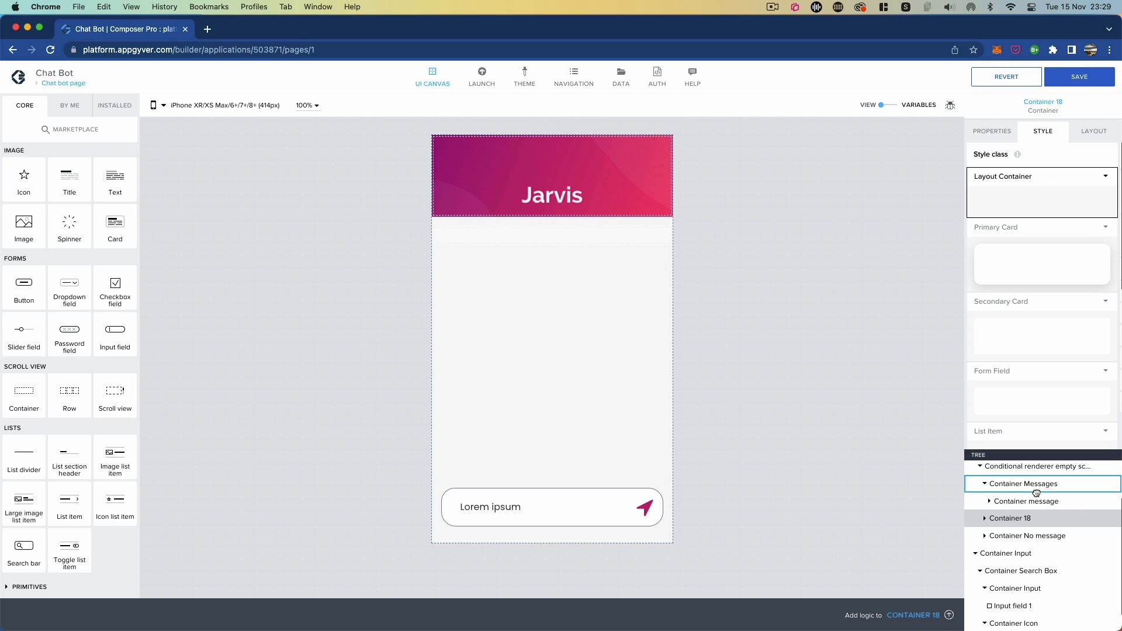
{"action": "left_click_drag", "start_coordinate": [1031, 520], "coordinate": [1034, 496]}
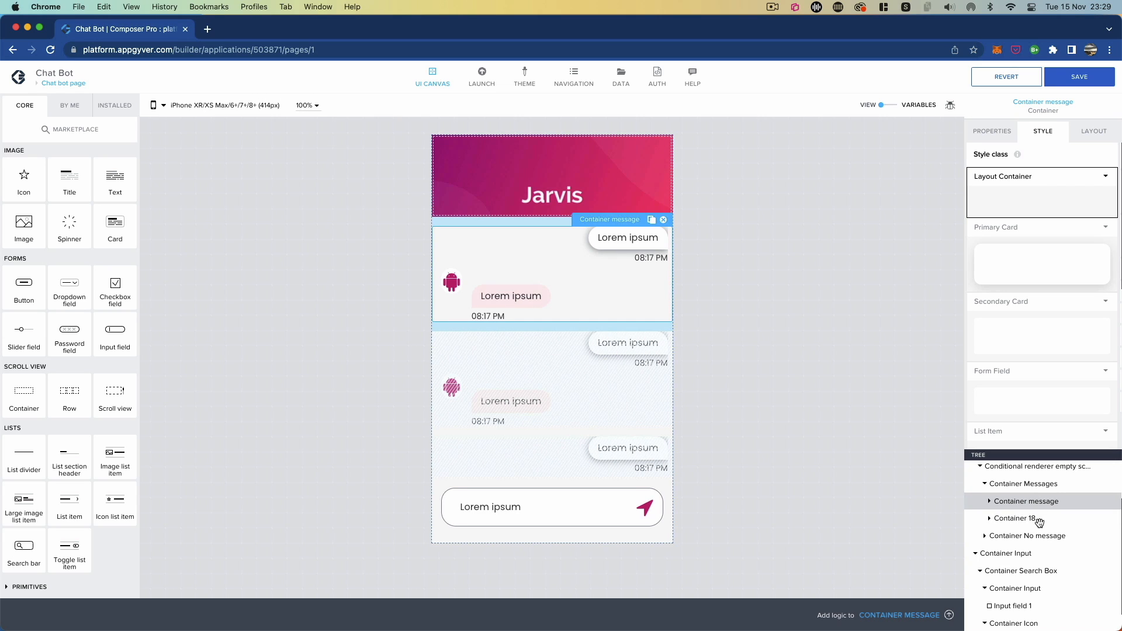
{"action": "left_click", "coordinate": [1026, 518]}
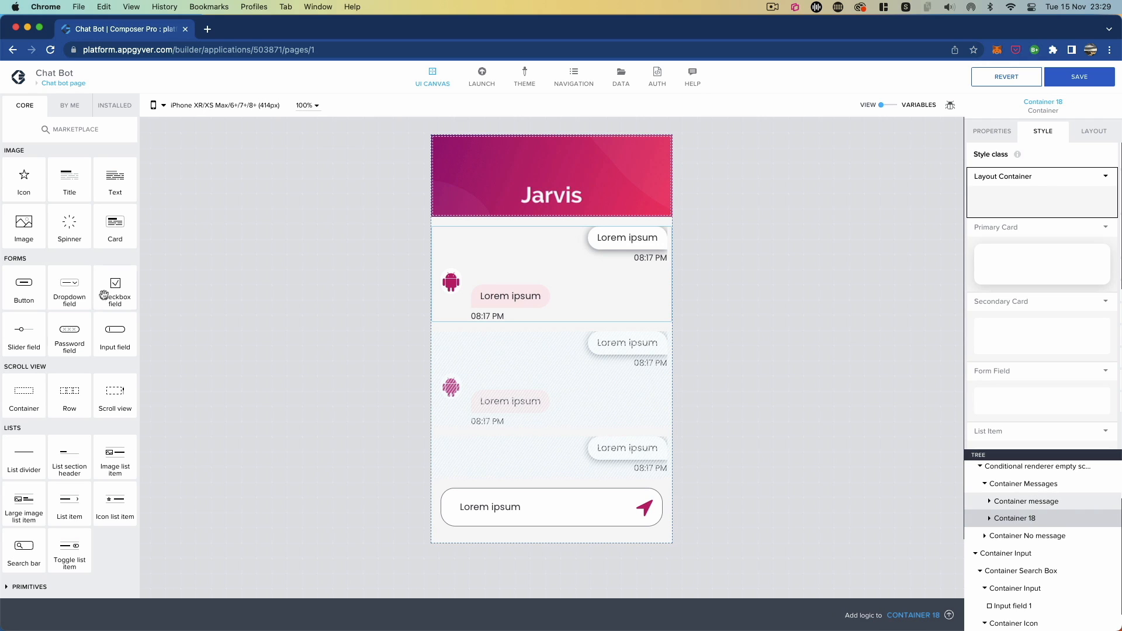
- Add a conditional renderer below Container message and nest the new container inside it
{"action": "left_click", "coordinate": [111, 108]}
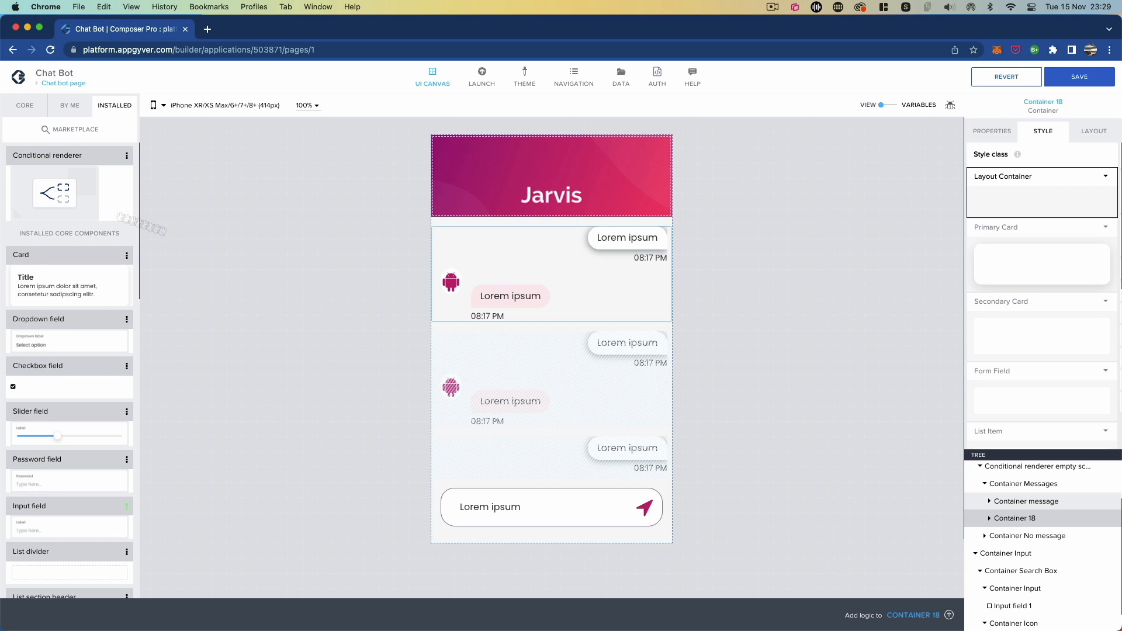
{"action": "left_click_drag", "start_coordinate": [140, 224], "coordinate": [1023, 491]}
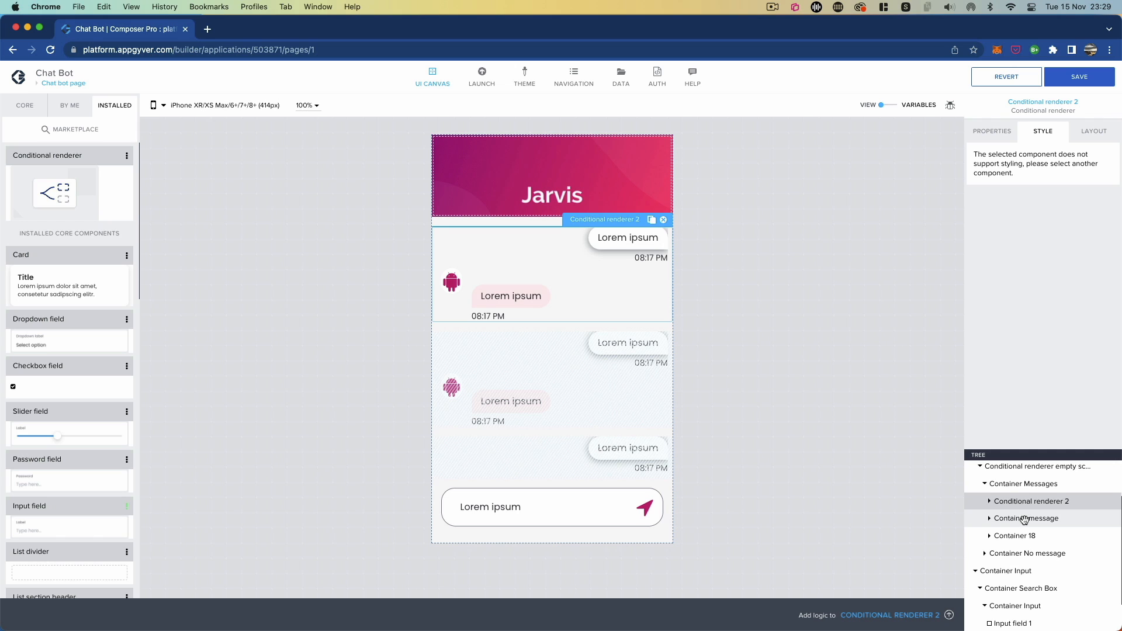
{"action": "left_click_drag", "start_coordinate": [1024, 519], "coordinate": [1025, 493]}
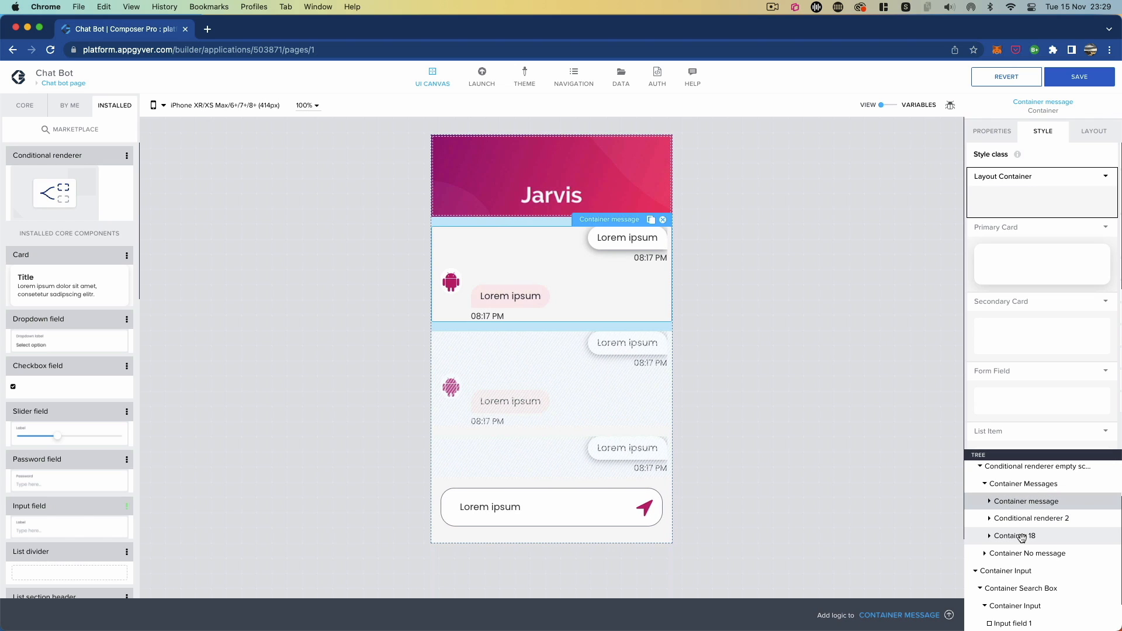
{"action": "left_click_drag", "start_coordinate": [1022, 538], "coordinate": [1040, 520]}
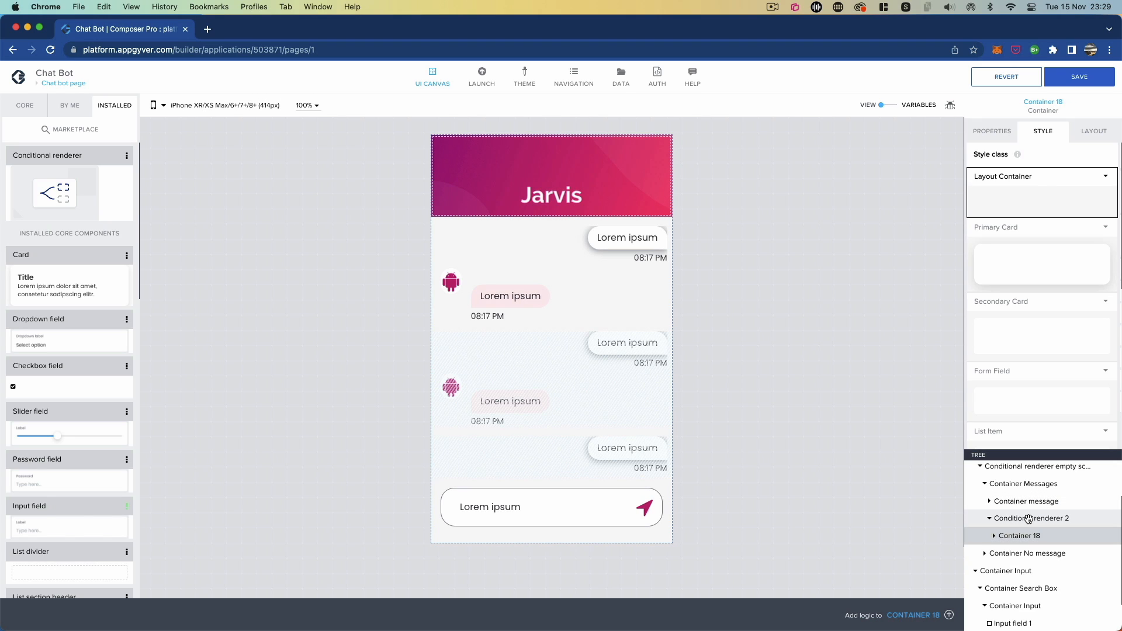
- Change the new conditional renderer's display name to Conditional renderer, without the number
{"action": "left_click", "coordinate": [1029, 519]}
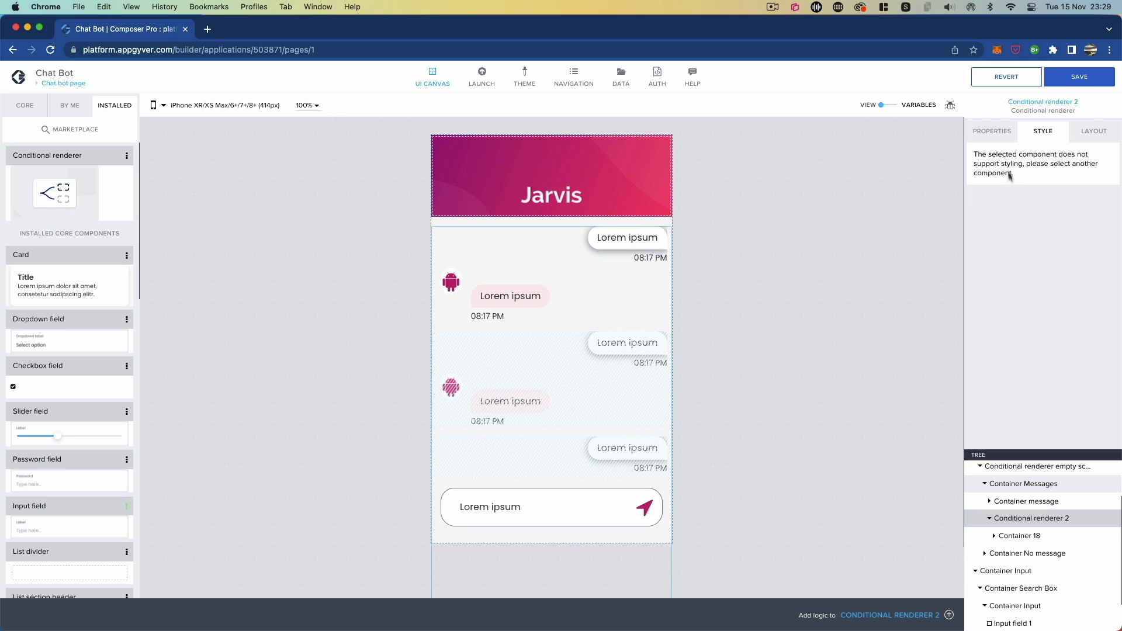
{"action": "left_click", "coordinate": [991, 131]}
{"action": "left_click", "coordinate": [983, 284]}
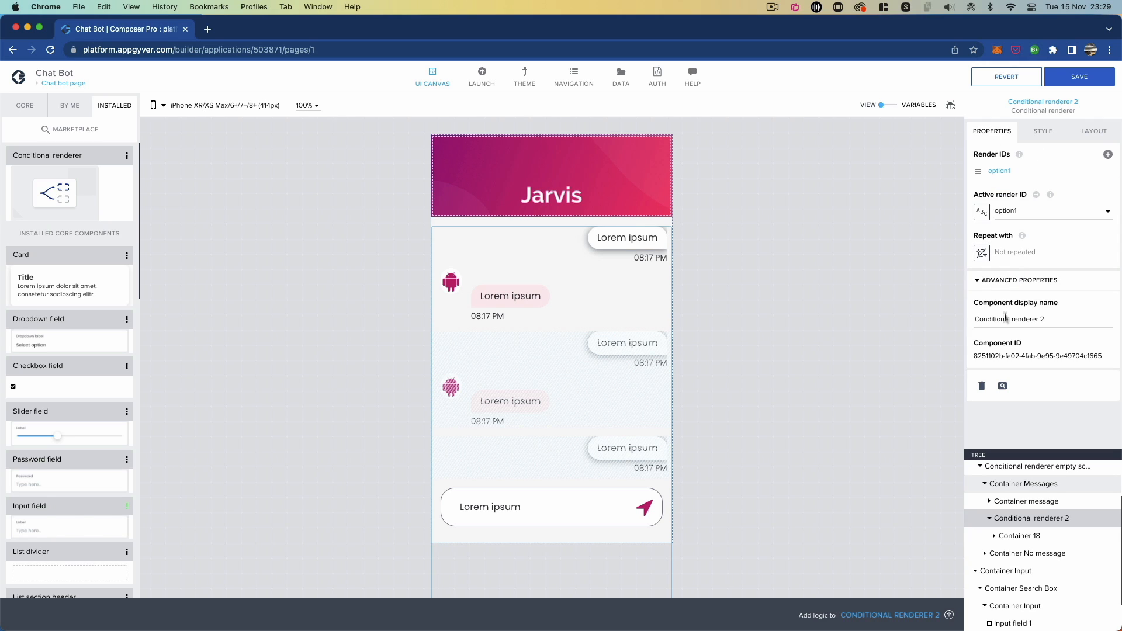
{"action": "left_click", "coordinate": [1042, 320]}
{"action": "key", "text": "BackSpace"}
{"action": "key", "text": "BackSpace"}
- Rename the container inside the conditional renderer as Container processing
{"action": "left_click", "coordinate": [1019, 536]}
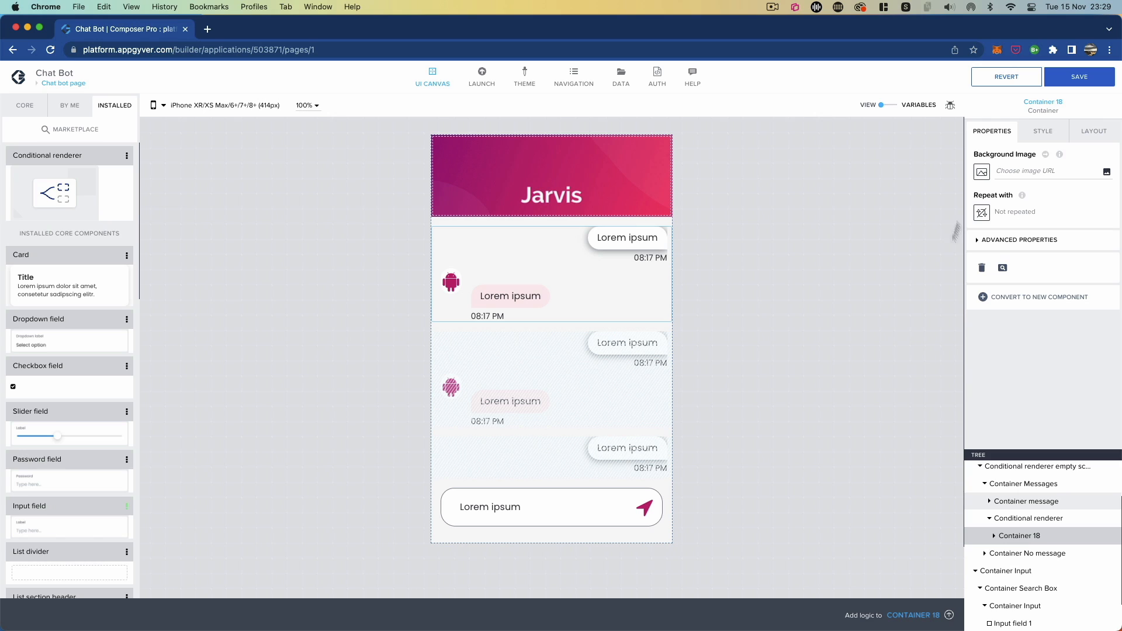
{"action": "left_click", "coordinate": [979, 241]}
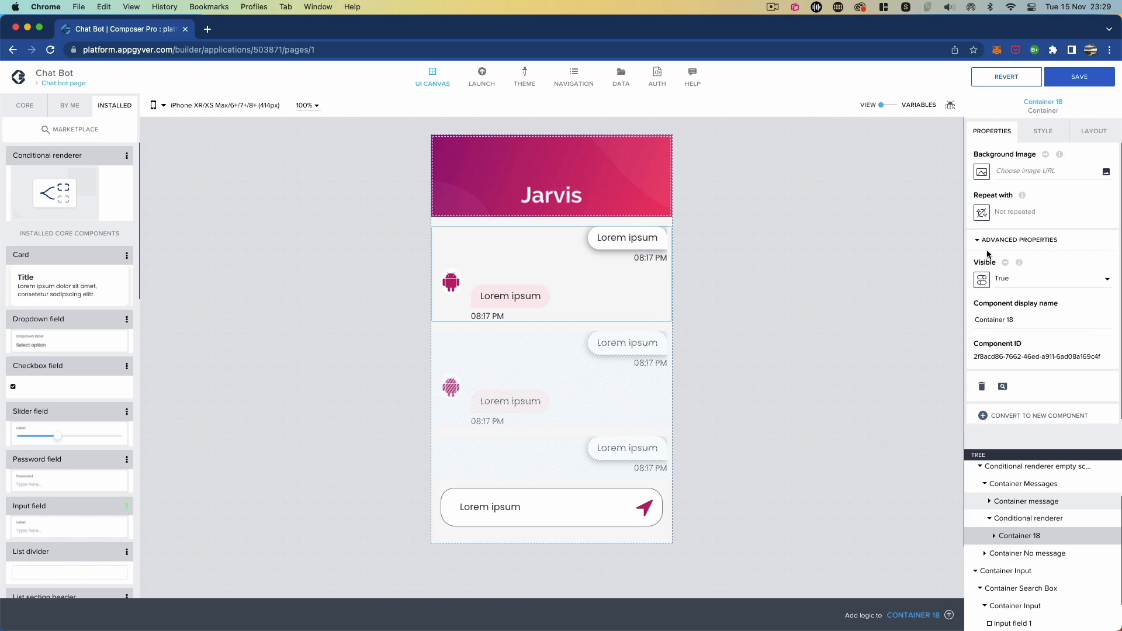
{"action": "left_click", "coordinate": [1004, 319]}
{"action": "key", "text": "BackSpace"}
{"action": "key", "text": "BackSpace"}
{"action": "type", "text": "prc"}
{"action": "key", "text": "BackSpace"}
{"action": "type", "text": "ocessing"}
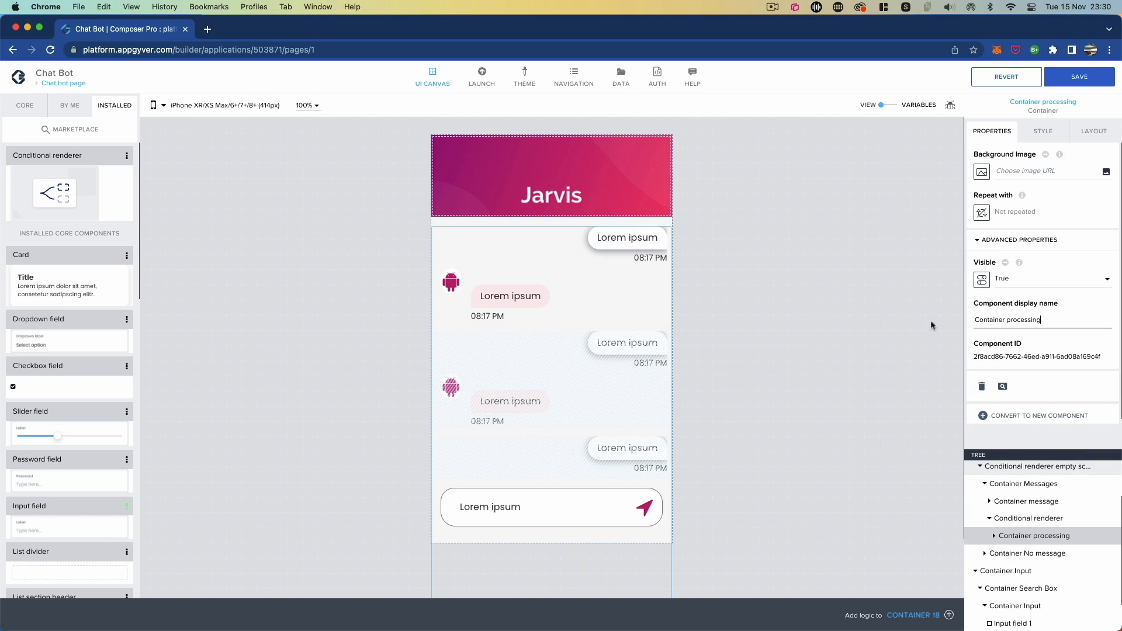
{"action": "left_click", "coordinate": [1025, 512]}
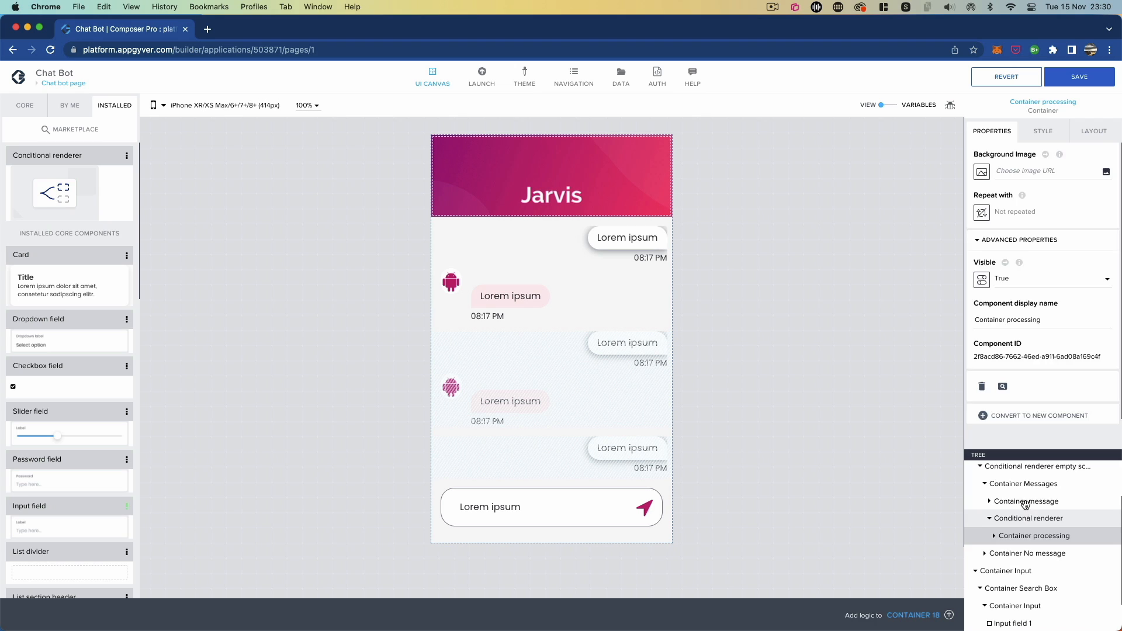
- Create a second container beside Container processing in the conditional renderer and name it Container nothing
{"action": "left_click", "coordinate": [1033, 535]}
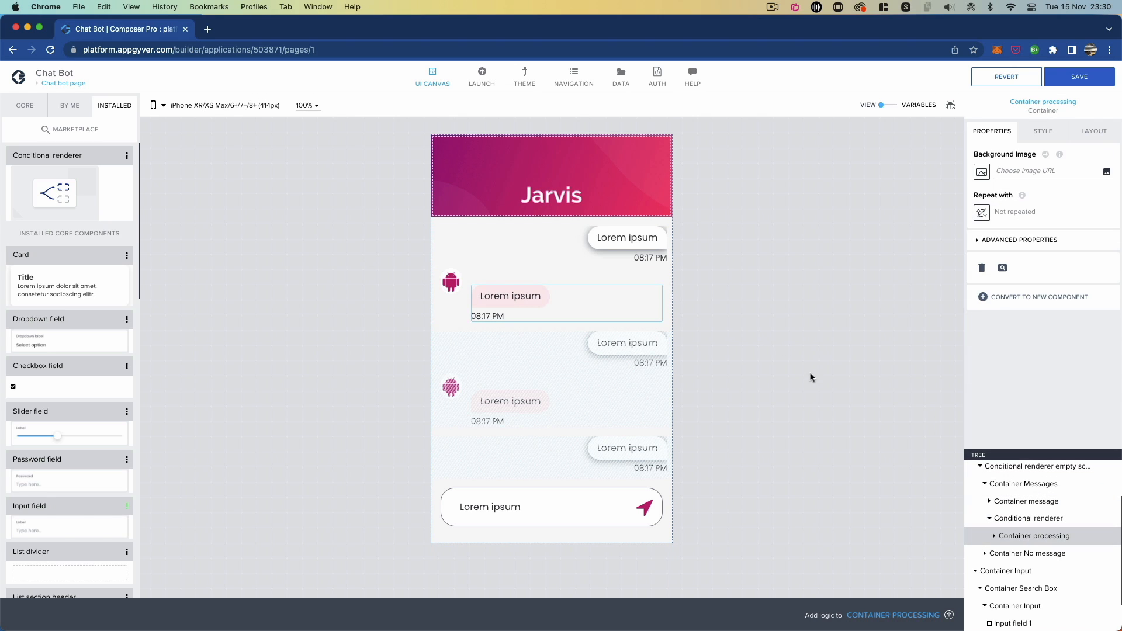
{"action": "scroll", "coordinate": [712, 372], "scroll_direction": "down", "scroll_amount": 2}
{"action": "left_click", "coordinate": [652, 573]}
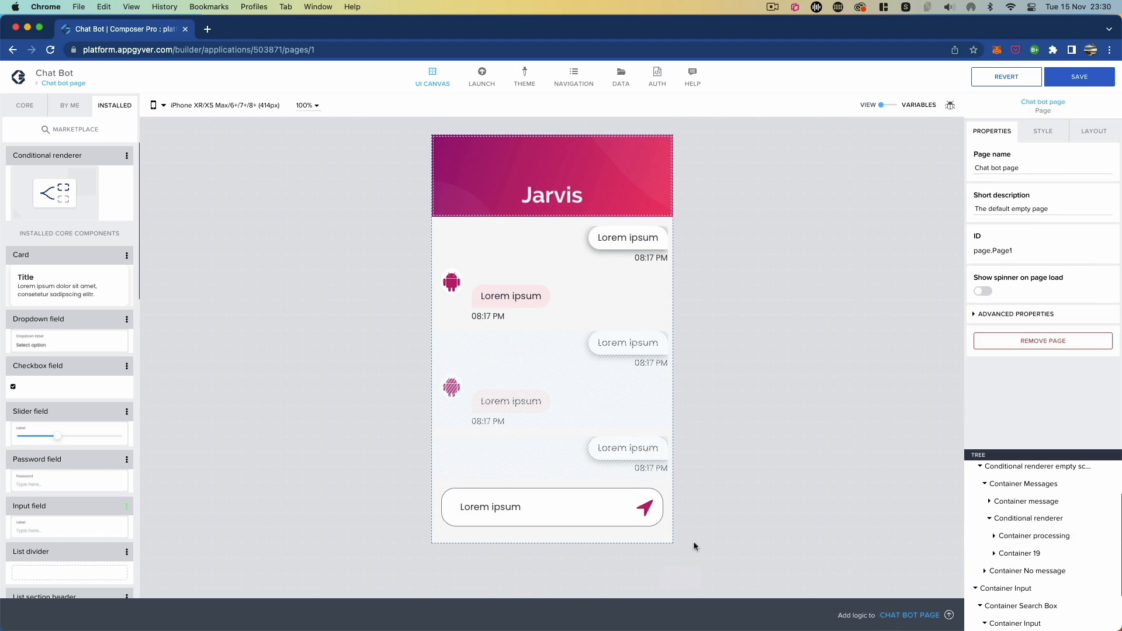
{"action": "left_click", "coordinate": [1001, 552]}
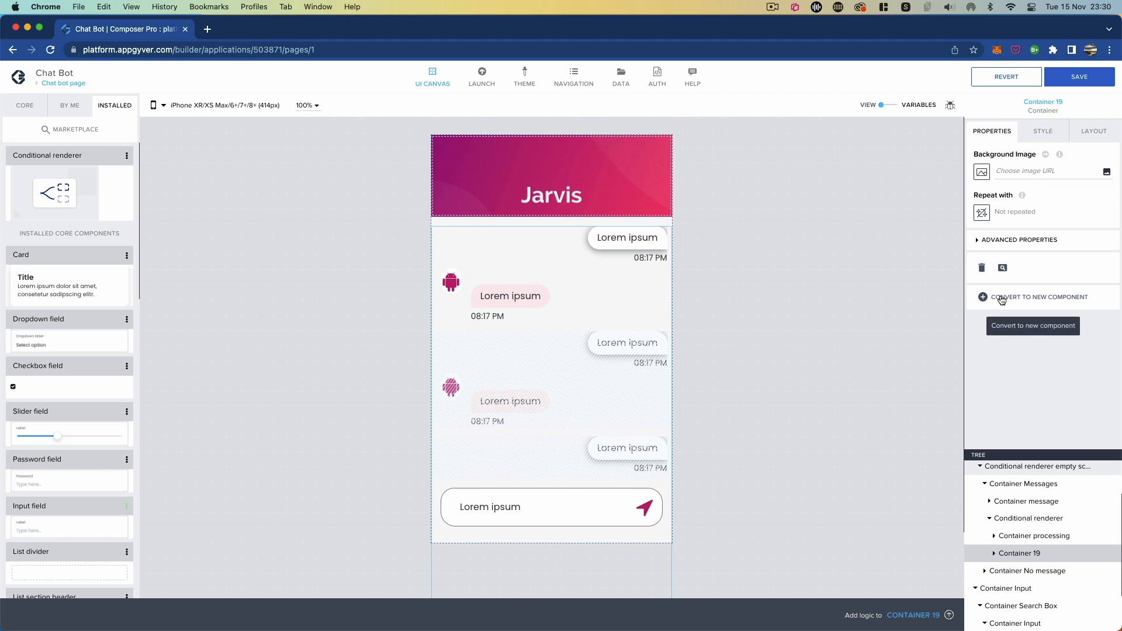
{"action": "left_click", "coordinate": [981, 240]}
{"action": "left_click", "coordinate": [998, 319]}
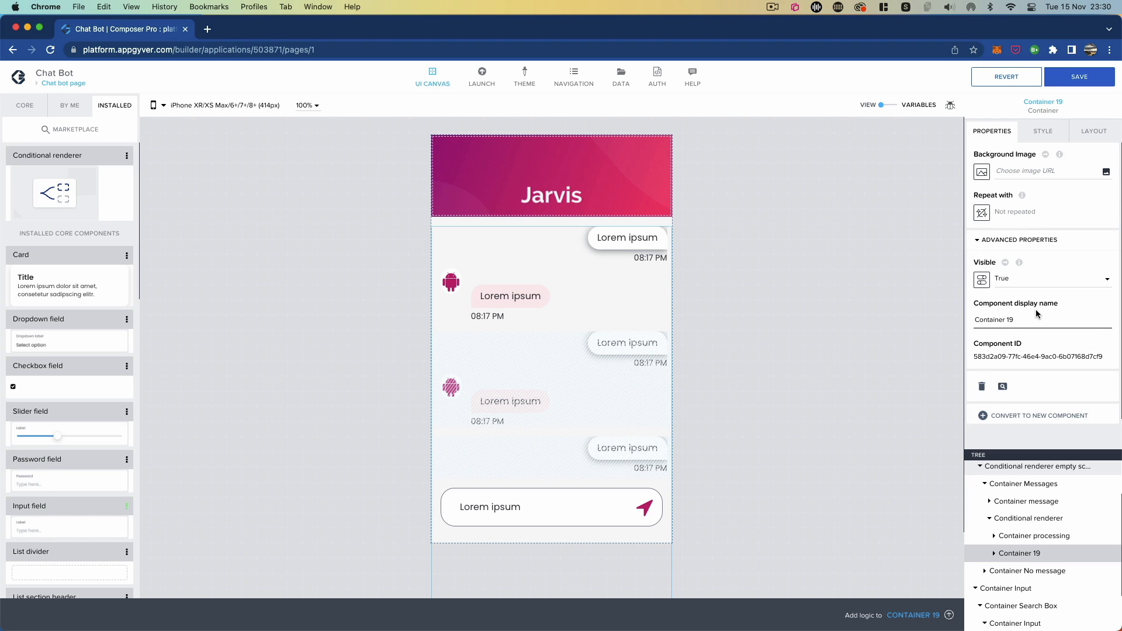
{"action": "key", "text": "BackSpace"}
{"action": "type", "text": "nothing"}
- Move the conditional renderer with the processing and nothing containers above Container message inside Container Messages
{"action": "left_click", "coordinate": [1047, 537]}
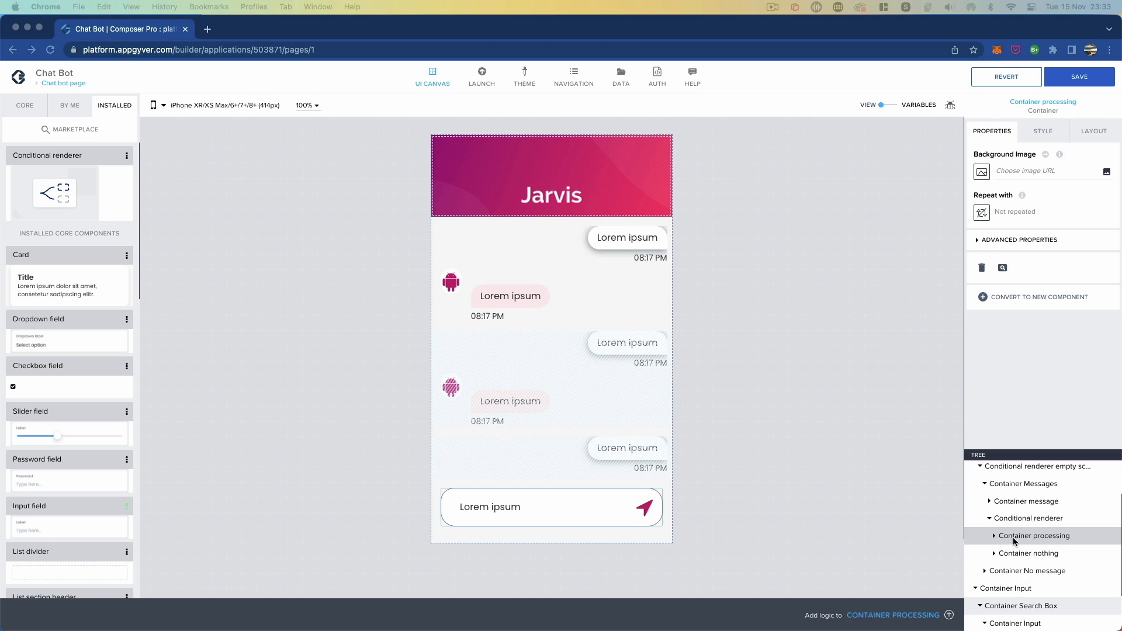
{"action": "left_click", "coordinate": [1026, 517]}
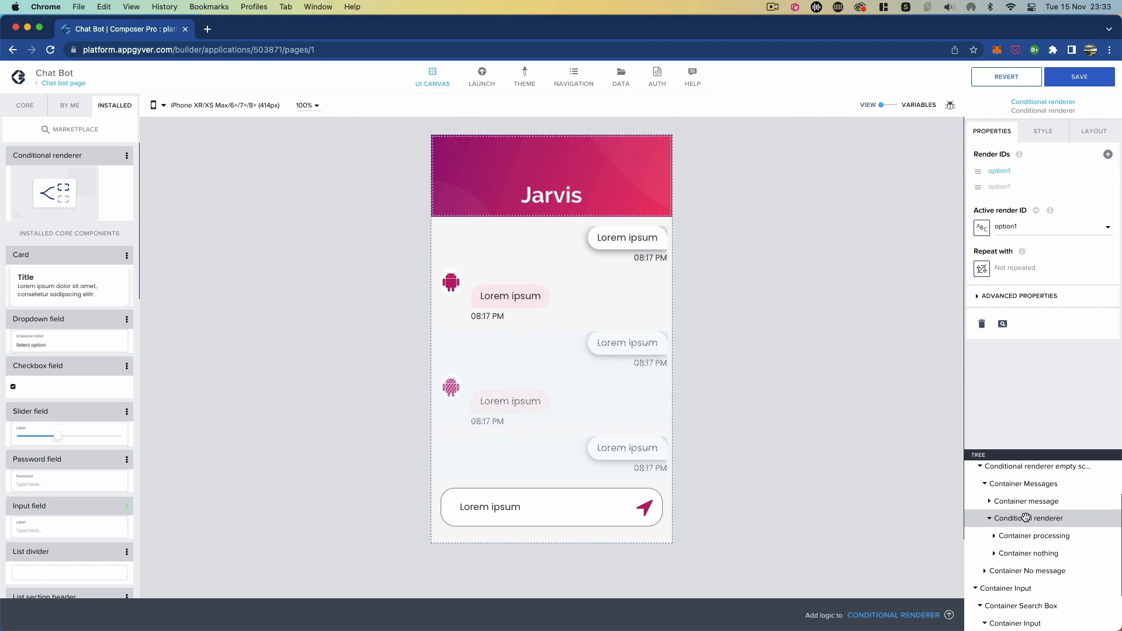
{"action": "left_click", "coordinate": [990, 518]}
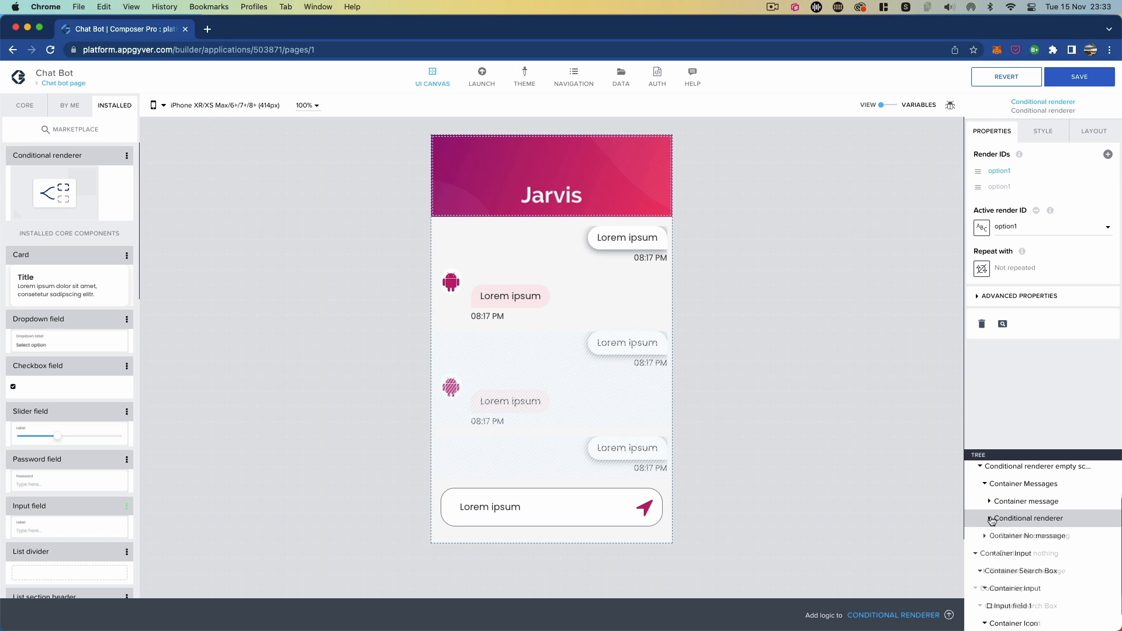
{"action": "left_click_drag", "start_coordinate": [1011, 518], "coordinate": [1012, 501]}
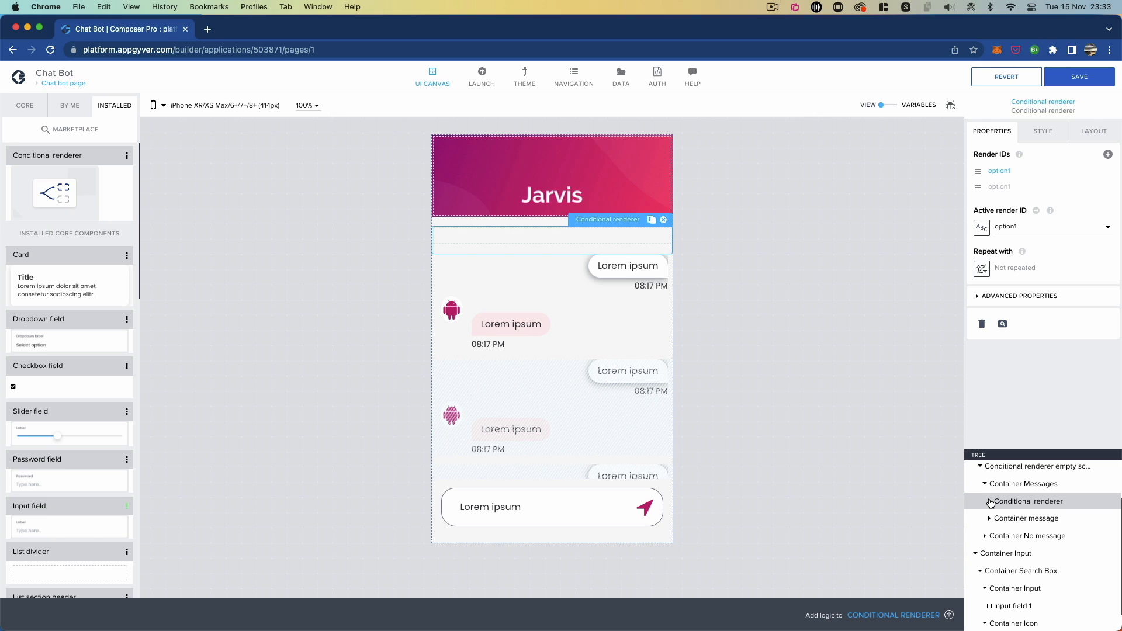
- Copy Container Me from Container message and paste it into Container processing
{"action": "left_click", "coordinate": [989, 518]}
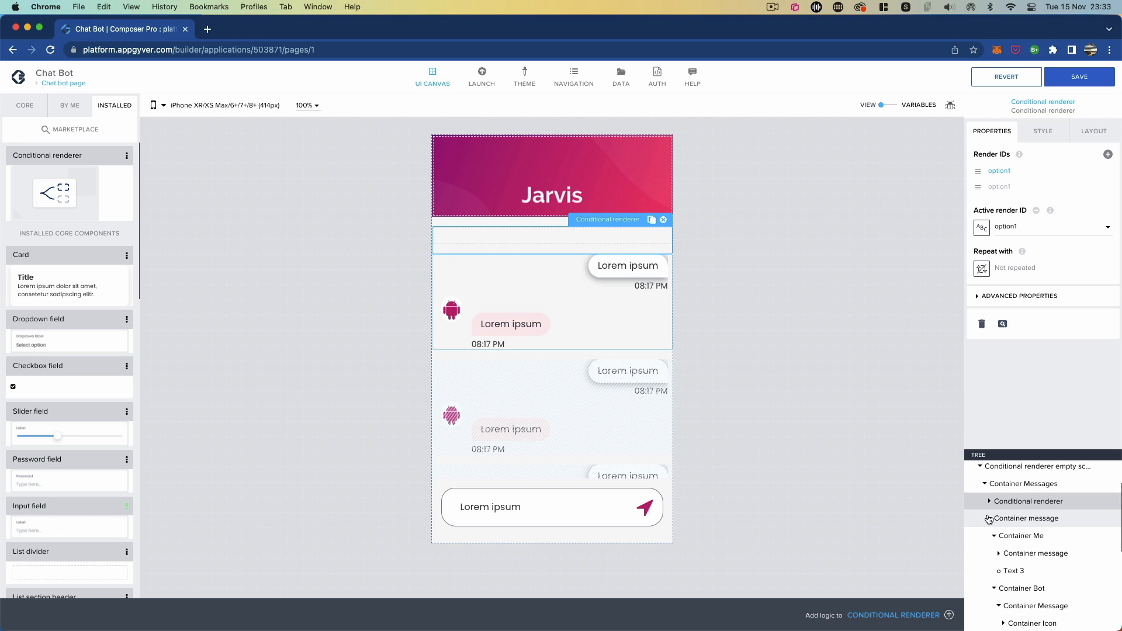
{"action": "left_click", "coordinate": [993, 535]}
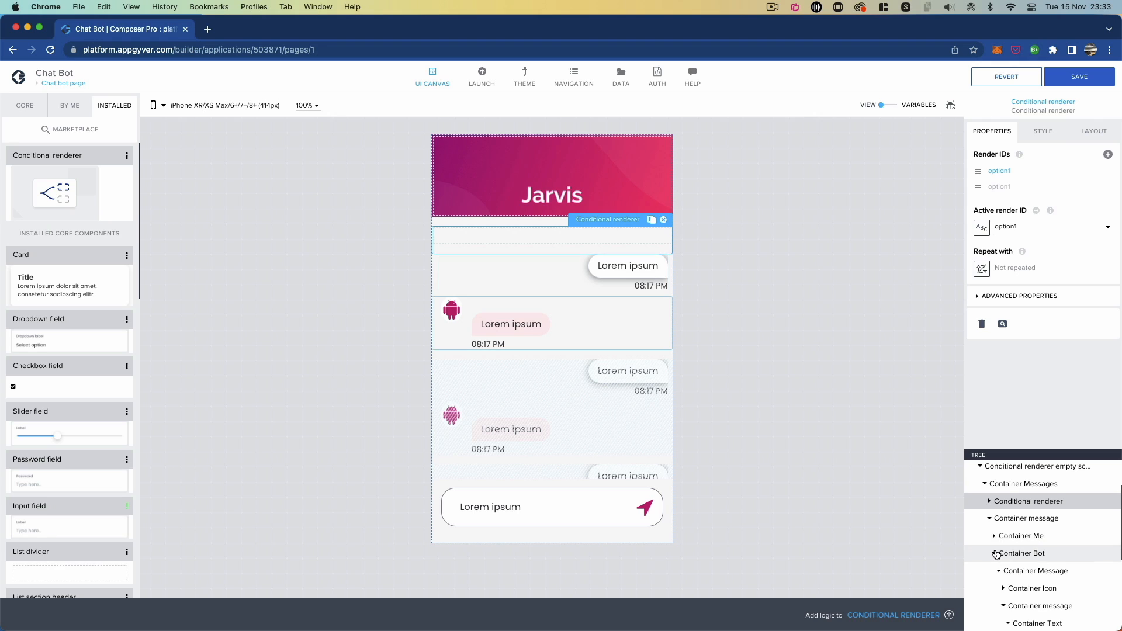
{"action": "left_click", "coordinate": [995, 554]}
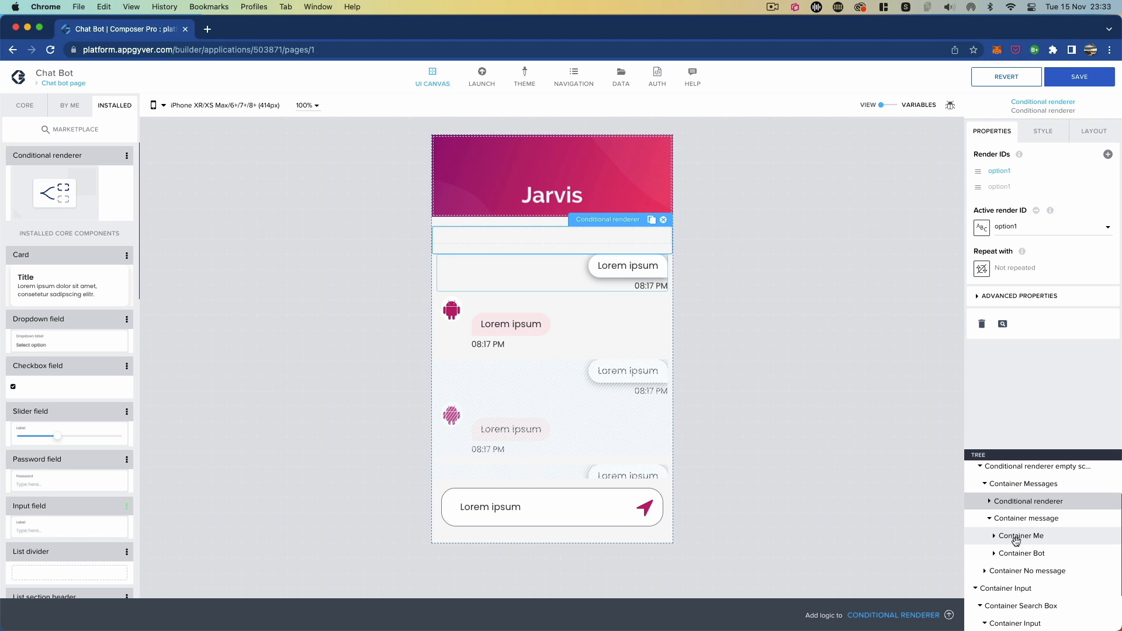
{"action": "left_click", "coordinate": [1016, 536]}
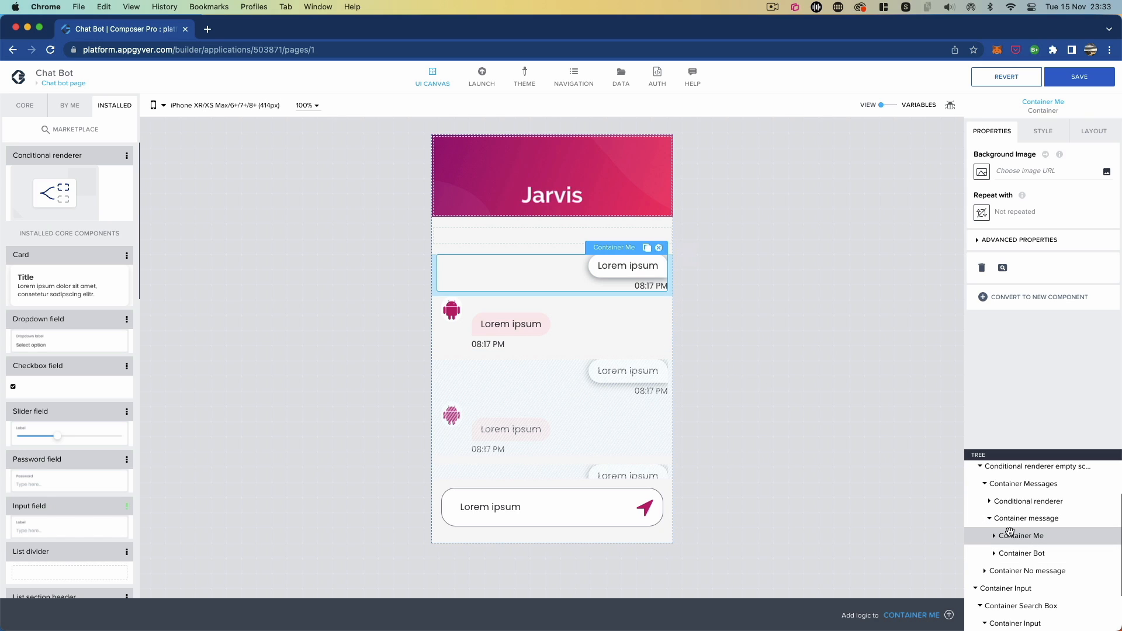
{"action": "key", "text": "super+c"}
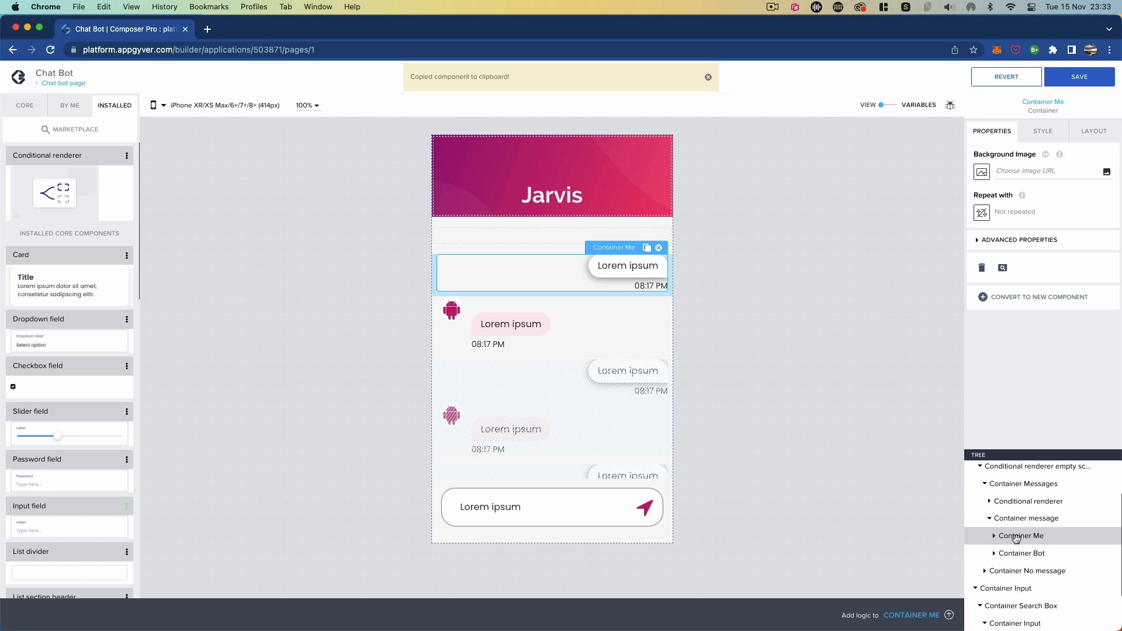
{"action": "left_click", "coordinate": [989, 501]}
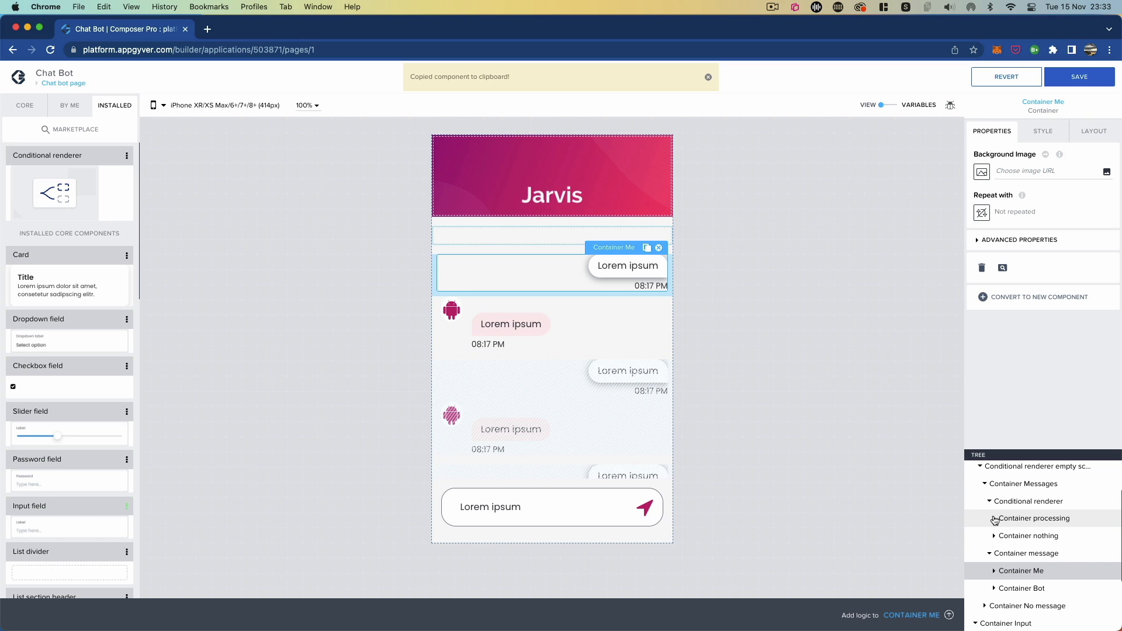
{"action": "left_click", "coordinate": [1017, 518]}
{"action": "key", "text": "super+v"}
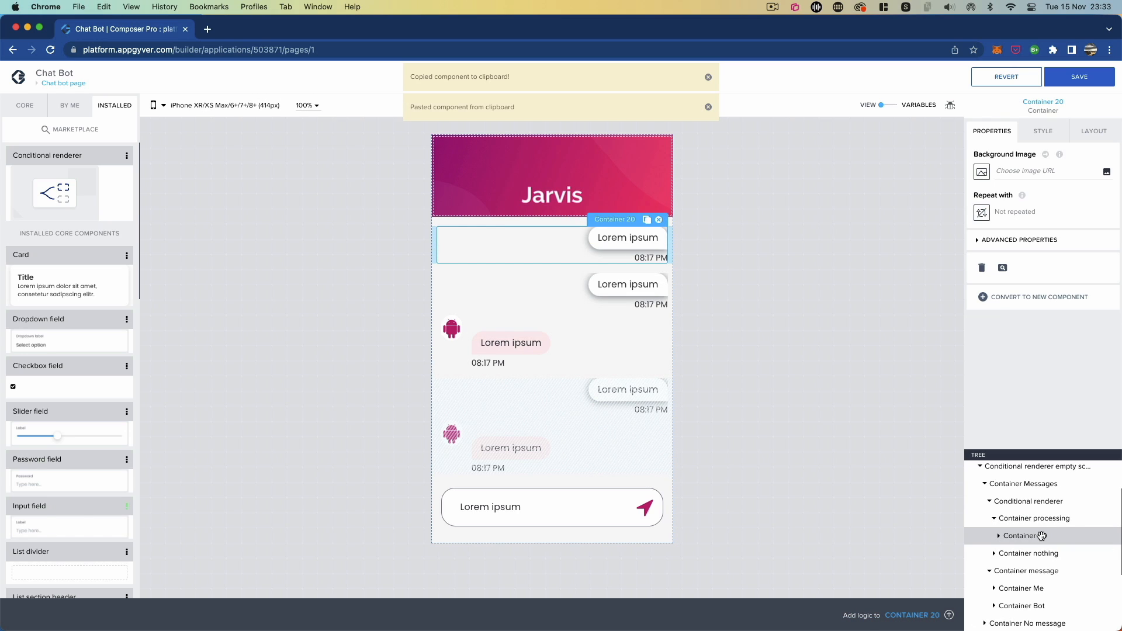
- Copy Container Bot into Container processing and place the copied user message container above it
{"action": "scroll", "coordinate": [1029, 555], "scroll_direction": "down", "scroll_amount": 1}
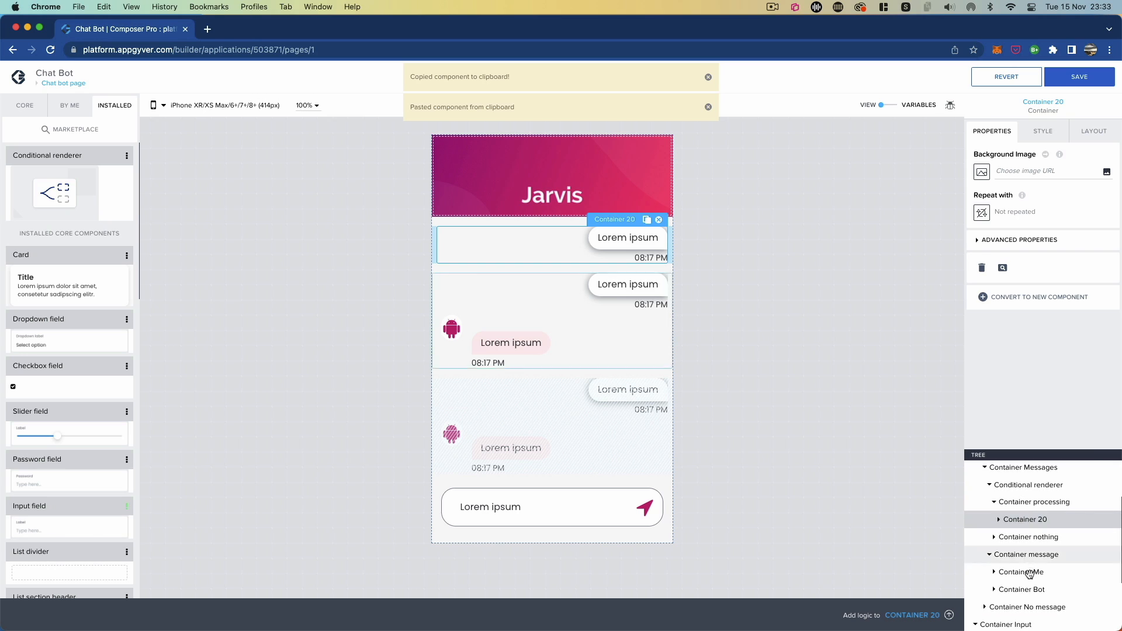
{"action": "left_click", "coordinate": [1031, 588]}
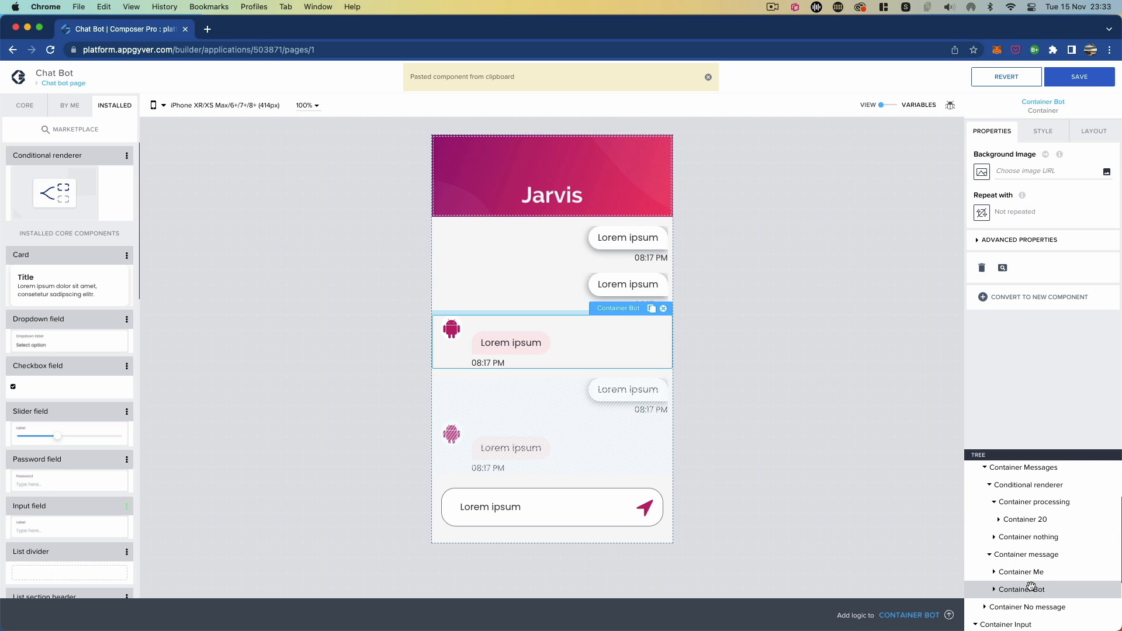
{"action": "key", "text": "super+c"}
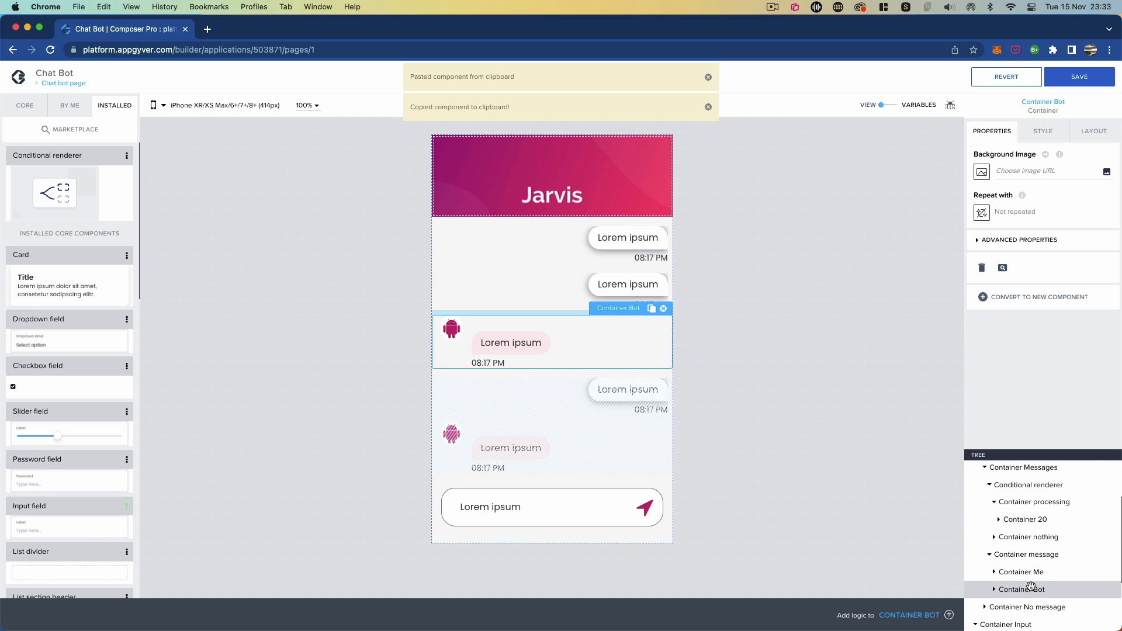
{"action": "left_click", "coordinate": [1023, 508]}
{"action": "key", "text": "super+v"}
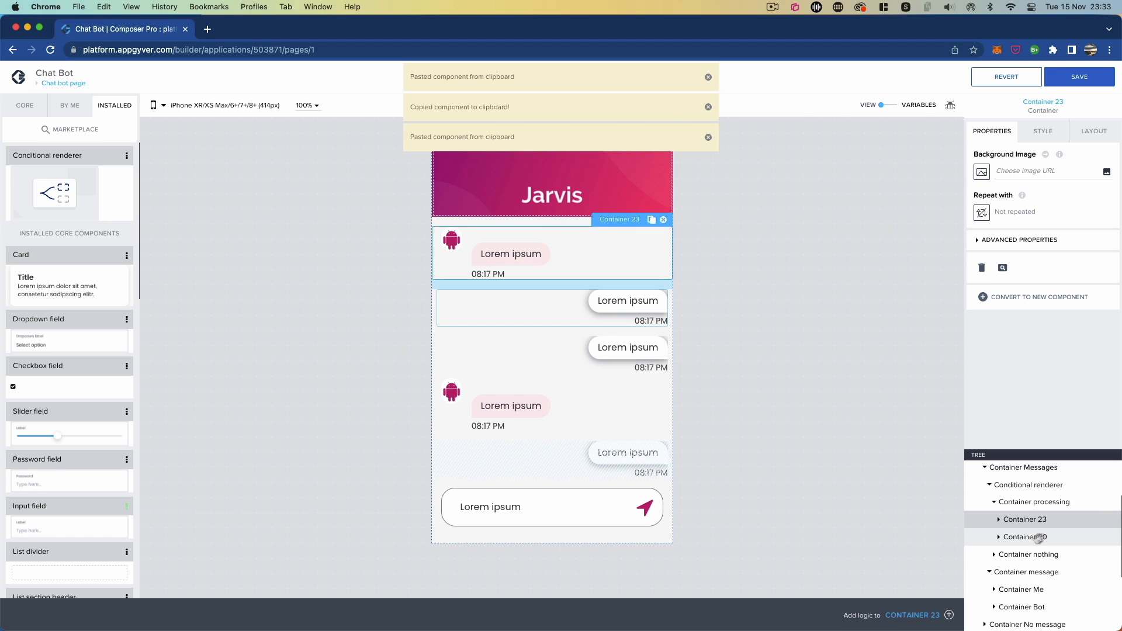
{"action": "left_click_drag", "start_coordinate": [1030, 539], "coordinate": [1022, 517]}
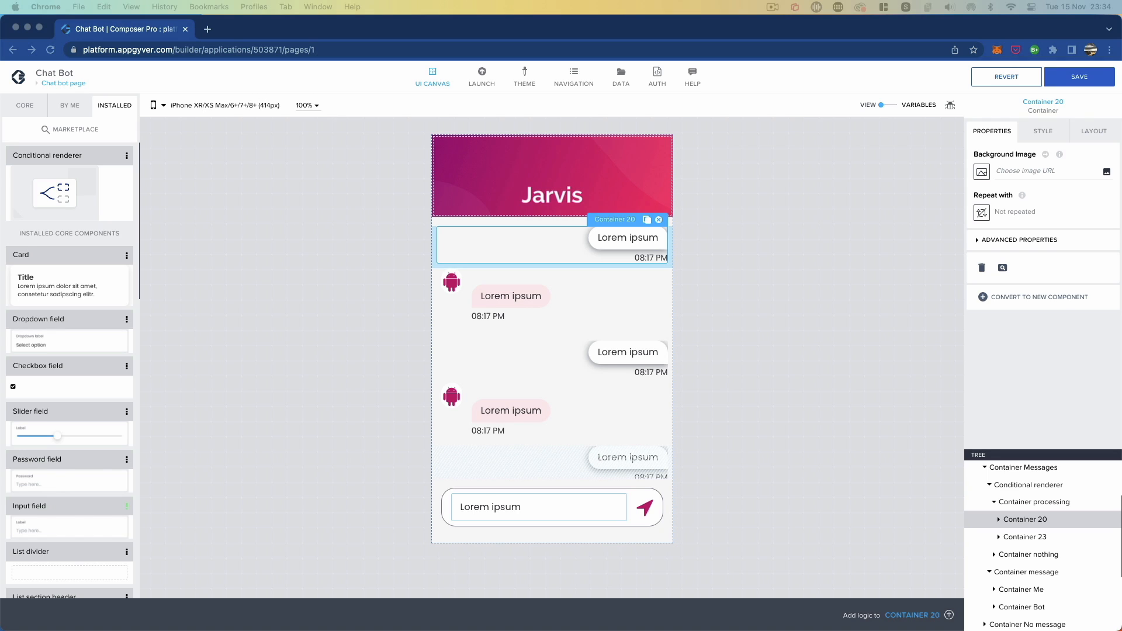
- Rename the copied user message container in Container processing as Container Message
{"action": "left_click", "coordinate": [1029, 523]}
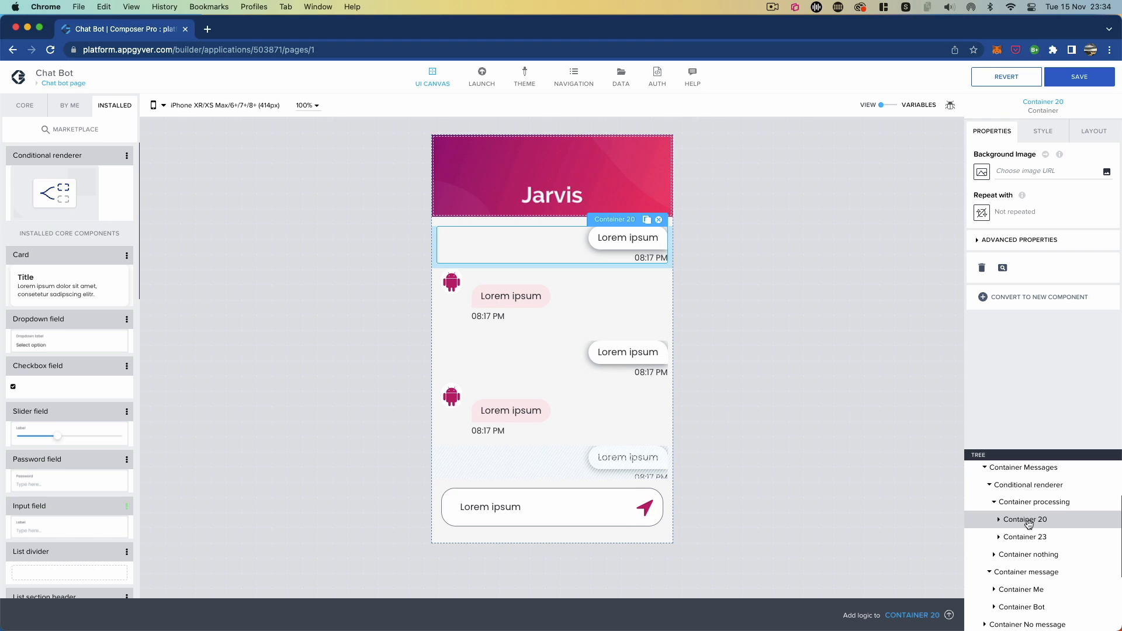
{"action": "left_click", "coordinate": [986, 244]}
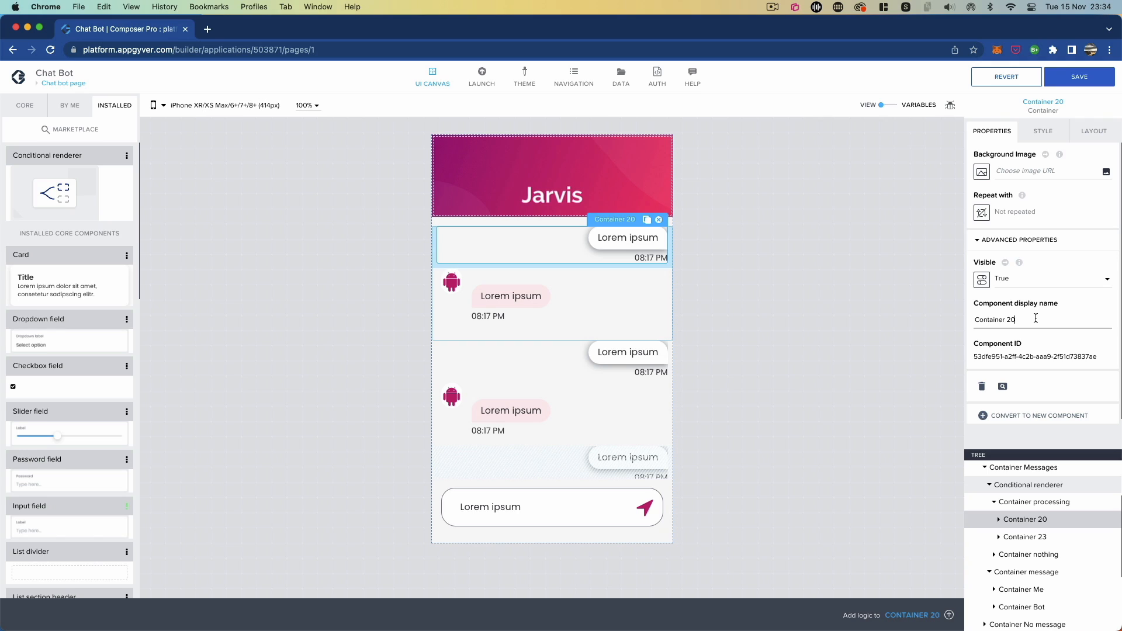
{"action": "key", "text": "BackSpace"}
{"action": "key", "text": "BackSpace"}
{"action": "key", "text": "BackSpace"}
{"action": "type", "text": "Message"}
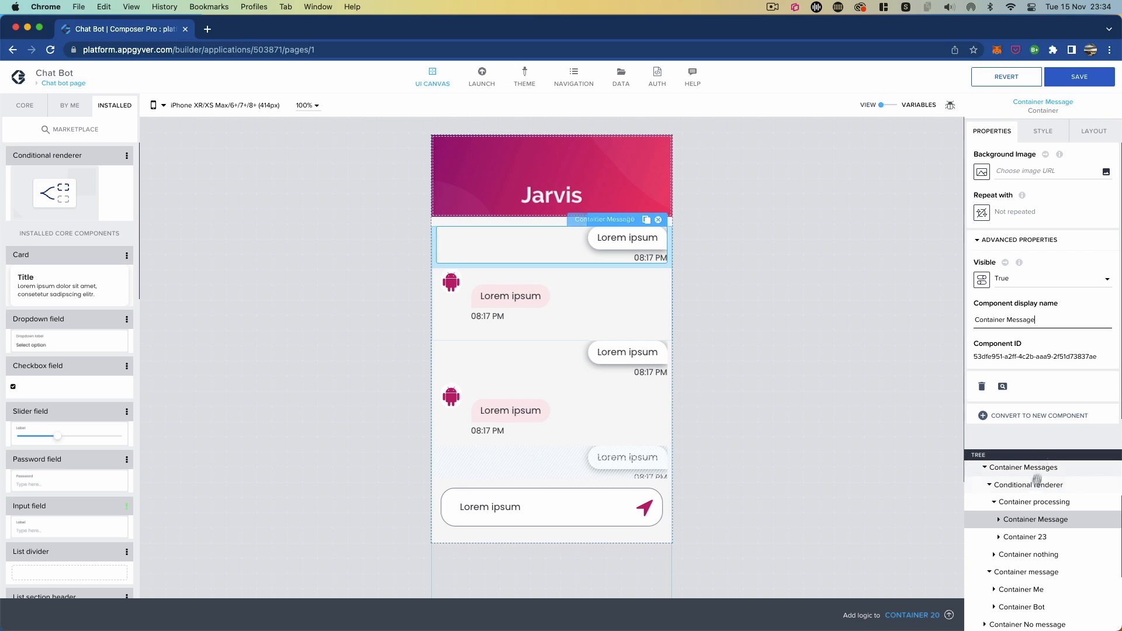
- Rename the copied bot container in Container processing as Container Bot thinking
{"action": "left_click", "coordinate": [1026, 536]}
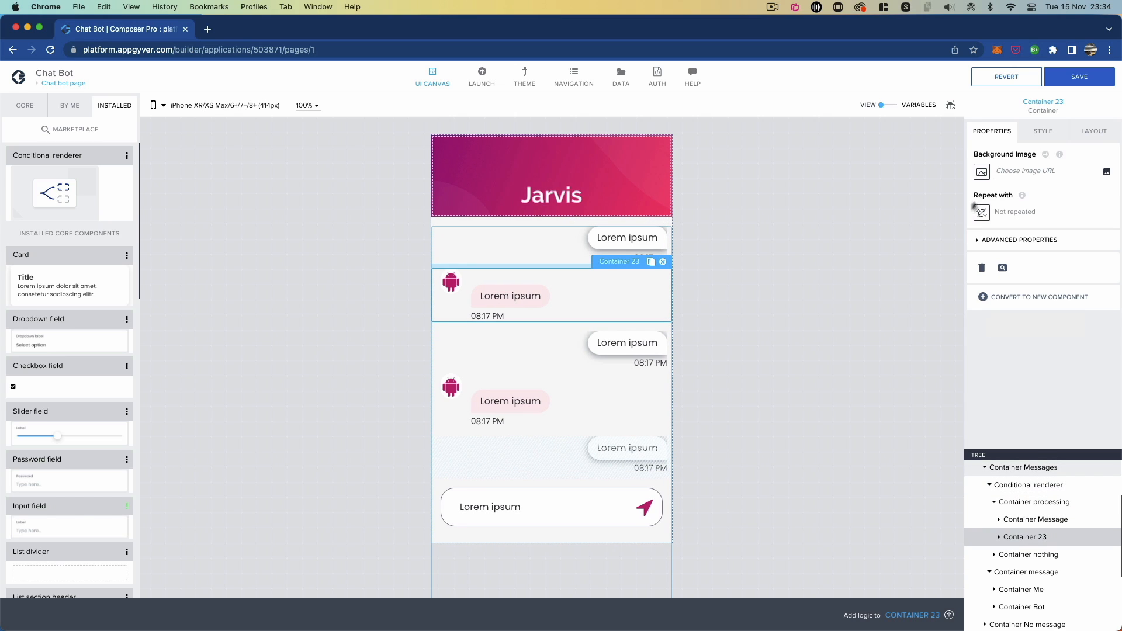
{"action": "left_click", "coordinate": [976, 240]}
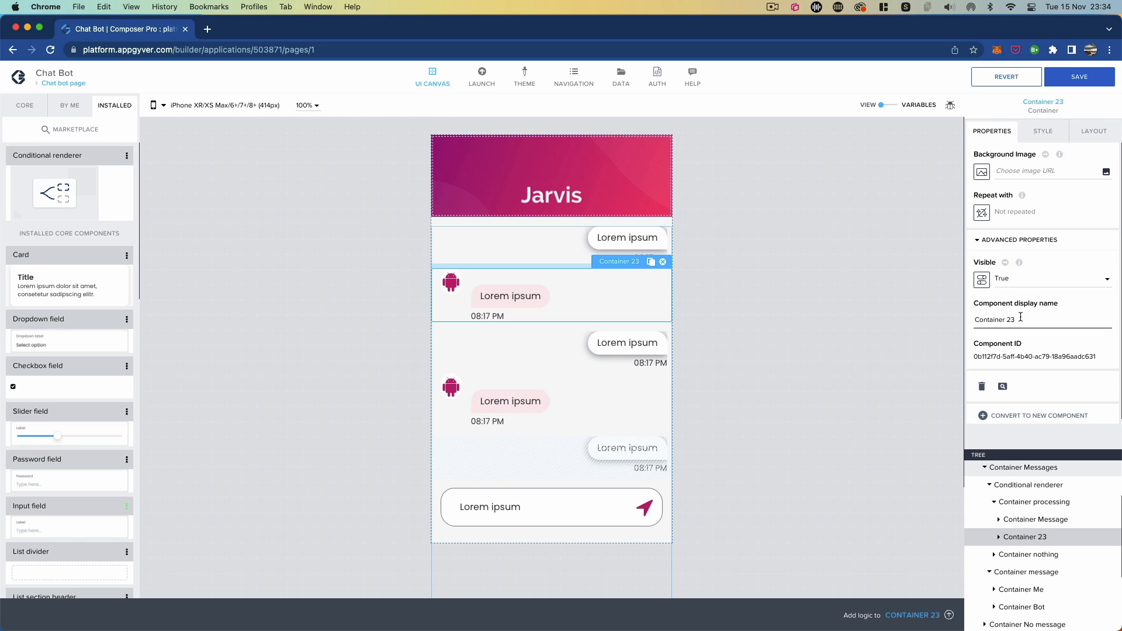
{"action": "key", "text": "BackSpace"}
{"action": "key", "text": "BackSpace"}
{"action": "key", "text": "BackSpace"}
{"action": "type", "text": "Bot thinking"}
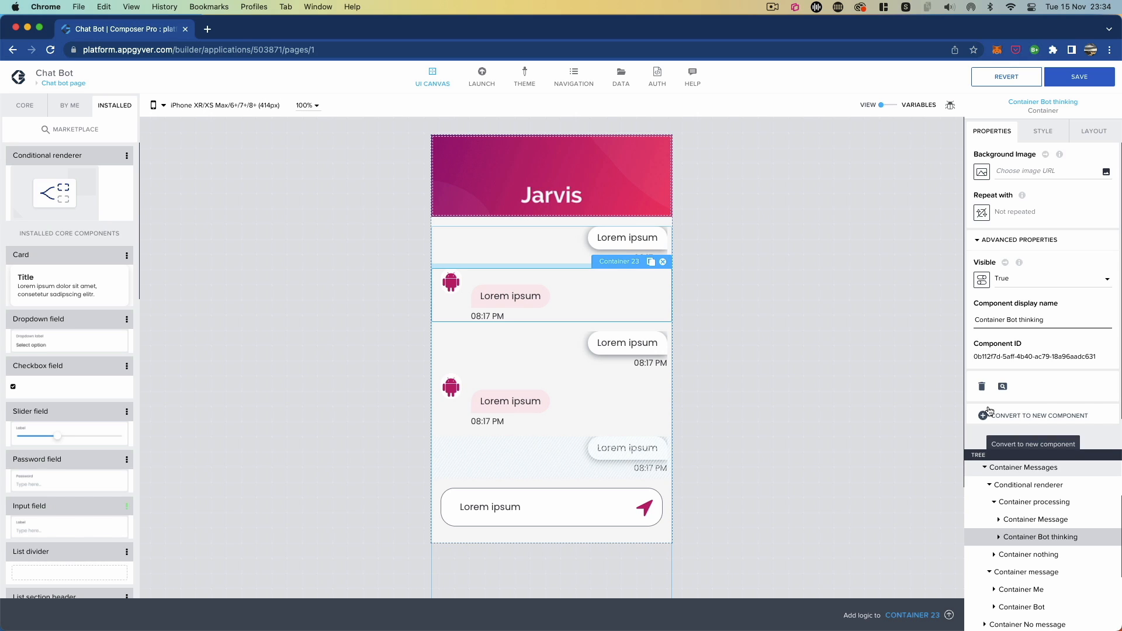
- Expand Container Message in Container processing down to its Container Text and select the Text 2 component
{"action": "left_click", "coordinate": [1021, 520]}
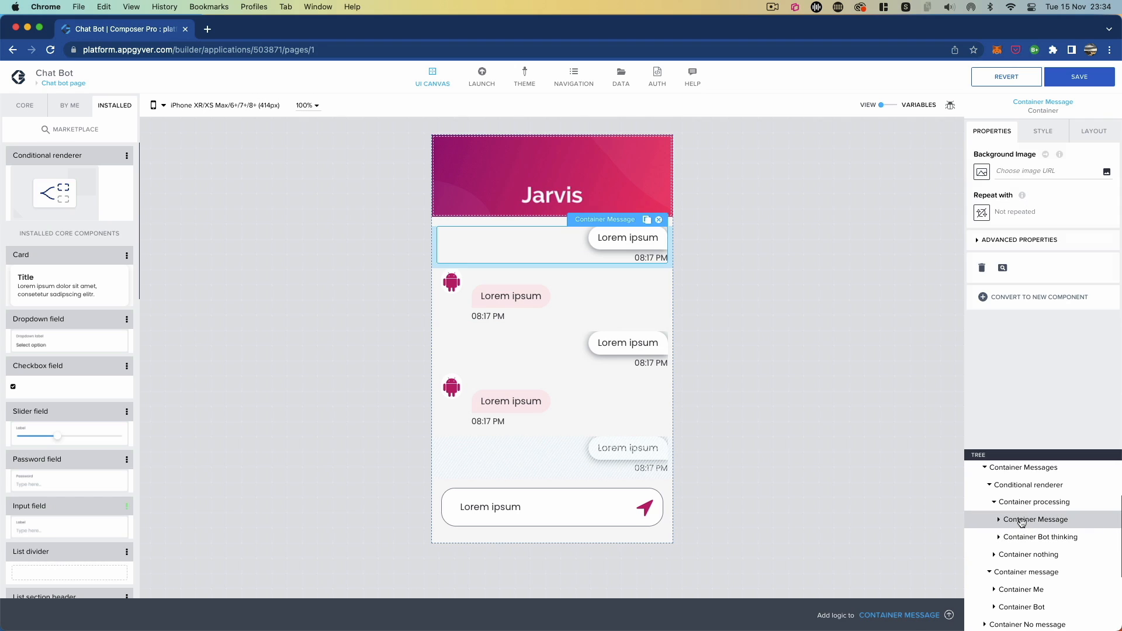
{"action": "left_click", "coordinate": [1038, 139]}
{"action": "left_click", "coordinate": [996, 135]}
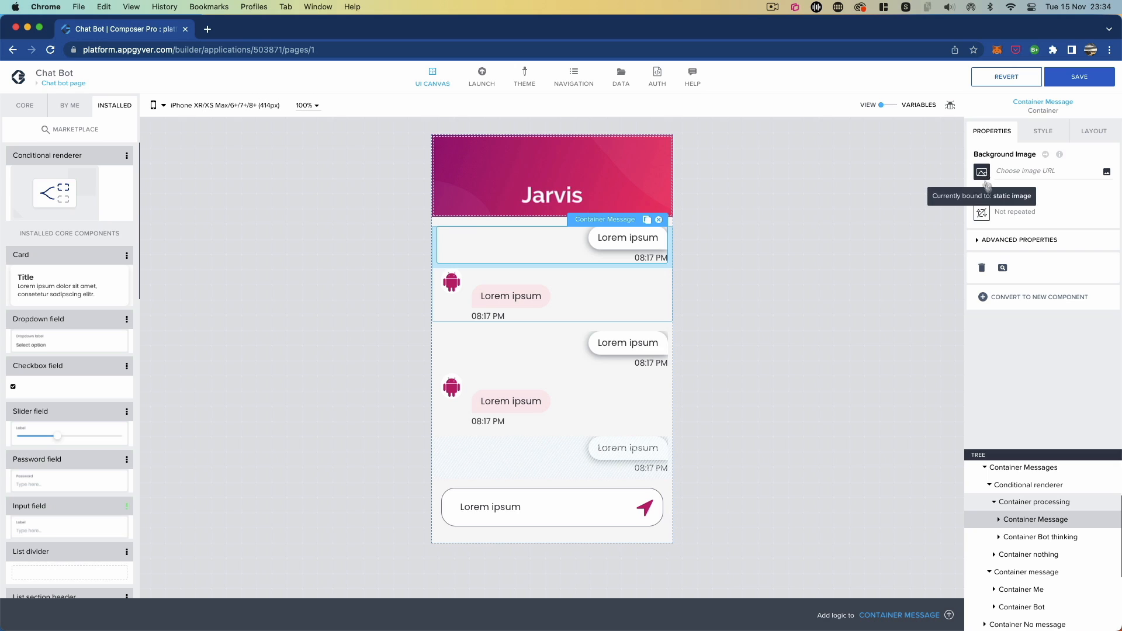
{"action": "left_click", "coordinate": [999, 520]}
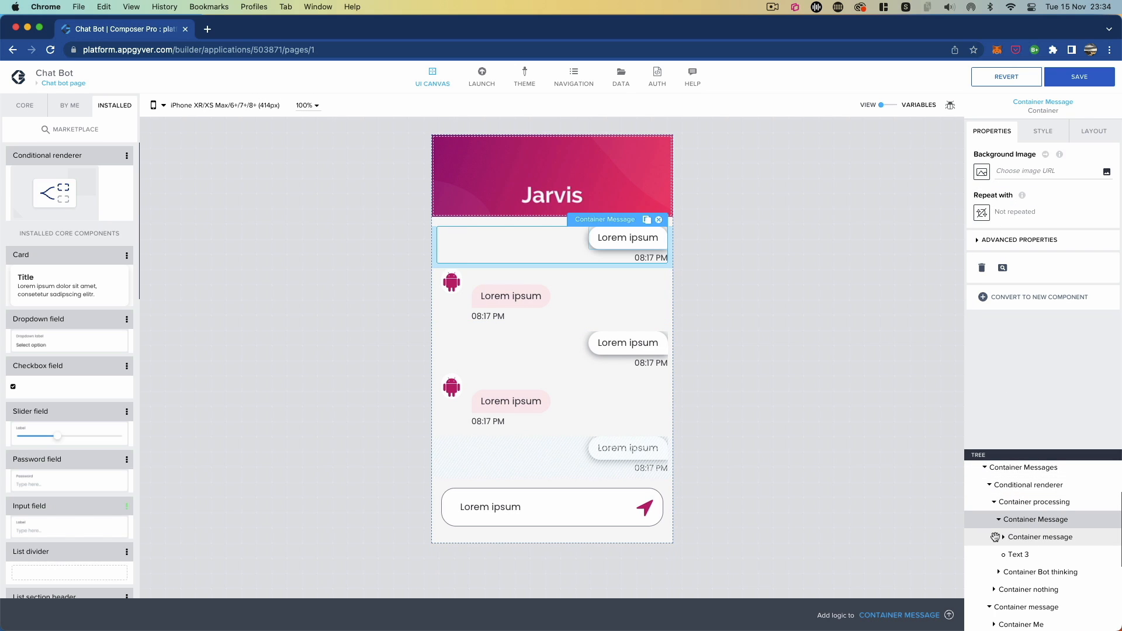
{"action": "left_click", "coordinate": [1003, 537]}
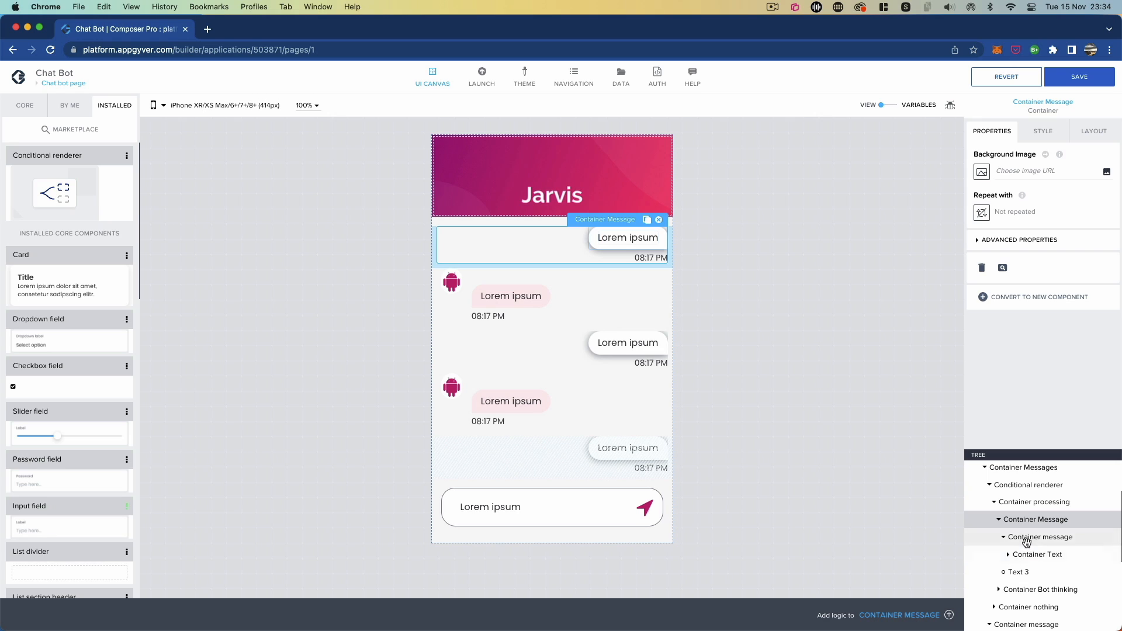
{"action": "left_click", "coordinate": [1038, 556]}
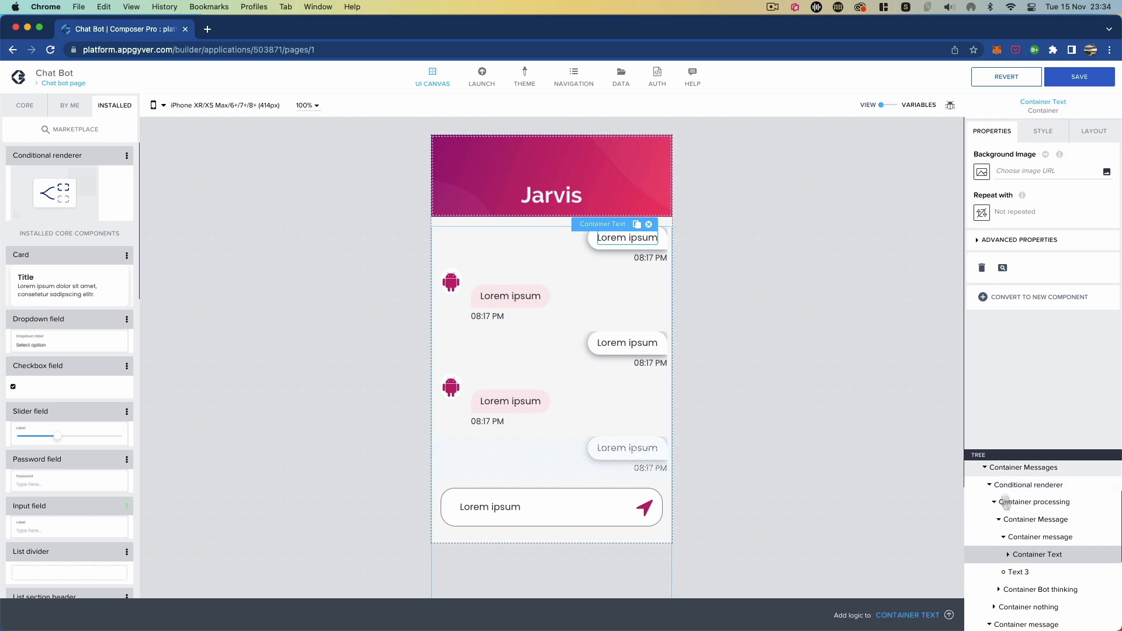
{"action": "left_click", "coordinate": [1009, 555]}
{"action": "left_click", "coordinate": [1026, 572]}
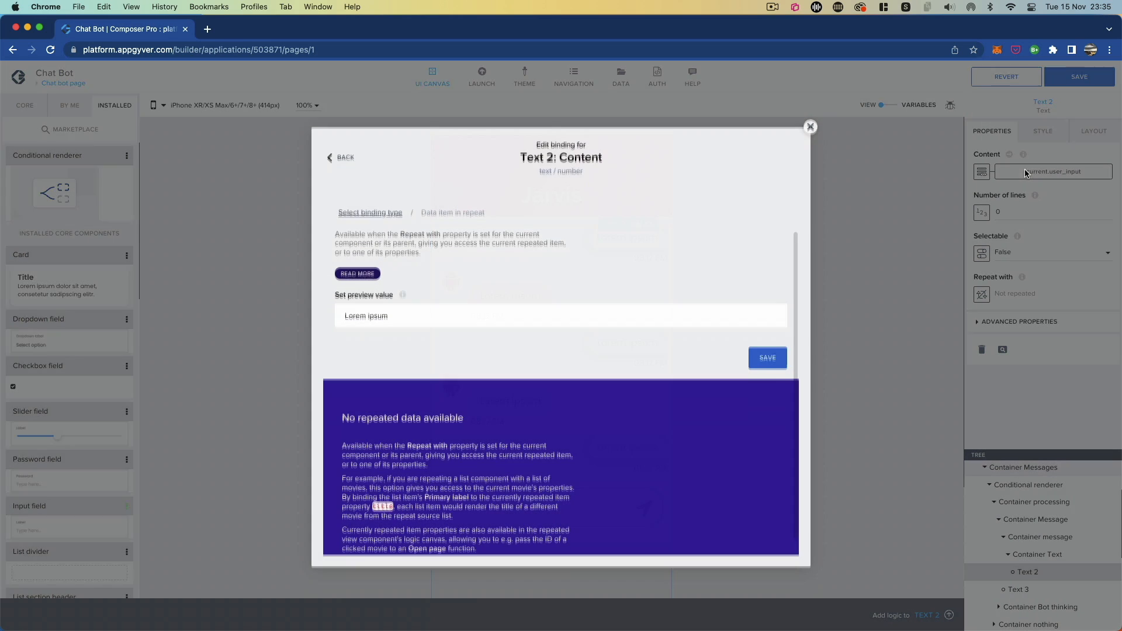
{"action": "left_click", "coordinate": [1027, 171]}
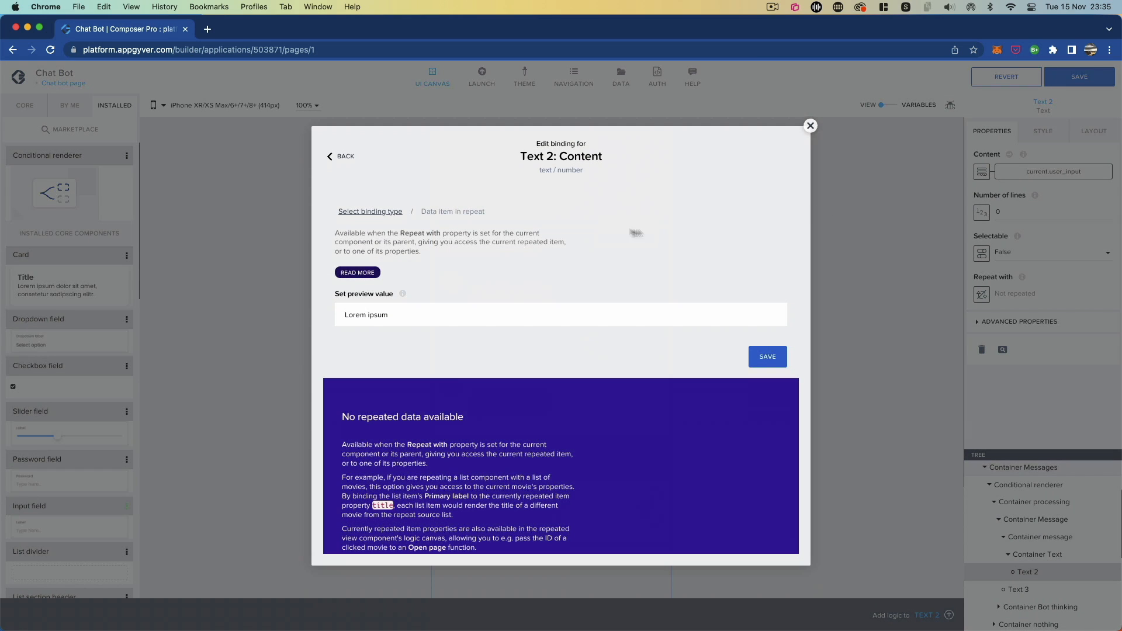
{"action": "left_click", "coordinate": [376, 214]}
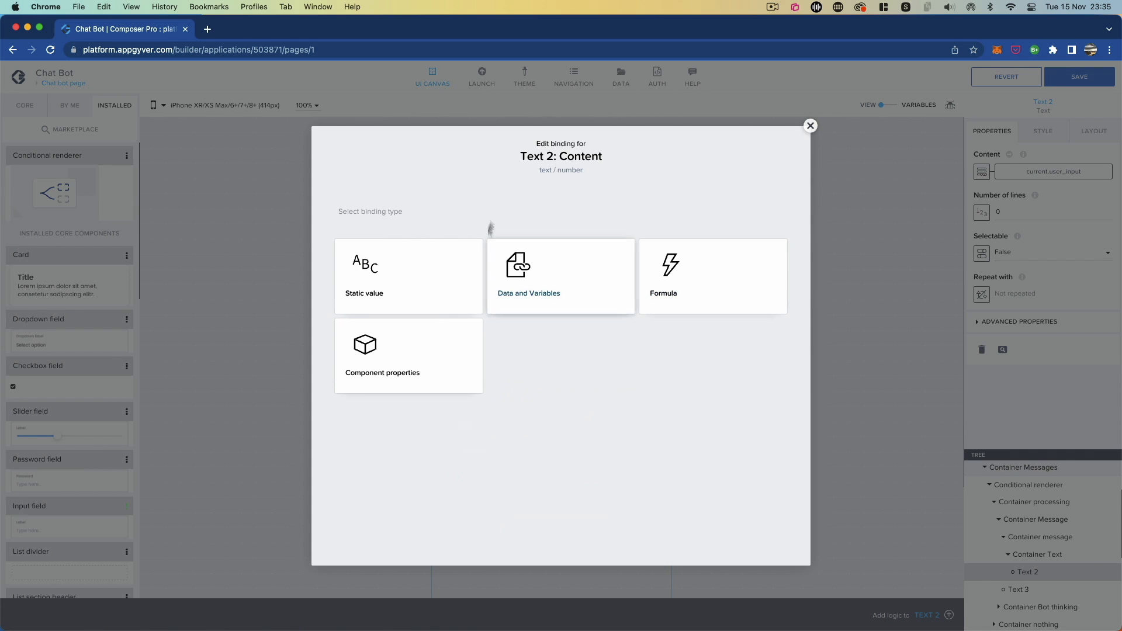
{"action": "left_click", "coordinate": [810, 125]}
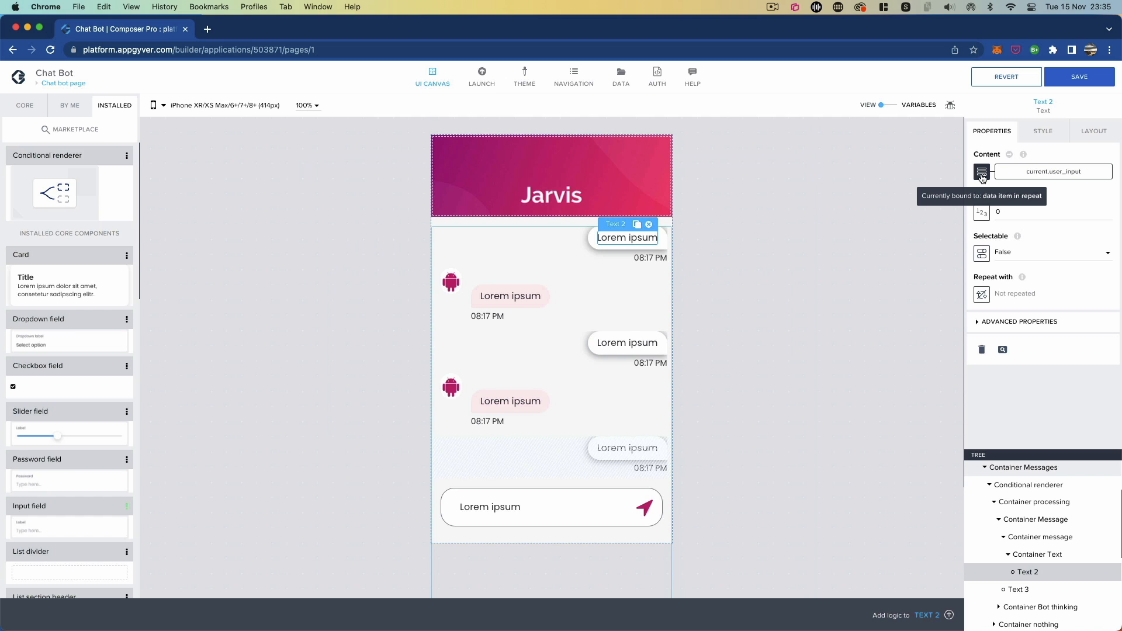
- Bind the content of Text 2 in Container Message to the page variable user_text
{"action": "left_click", "coordinate": [982, 173]}
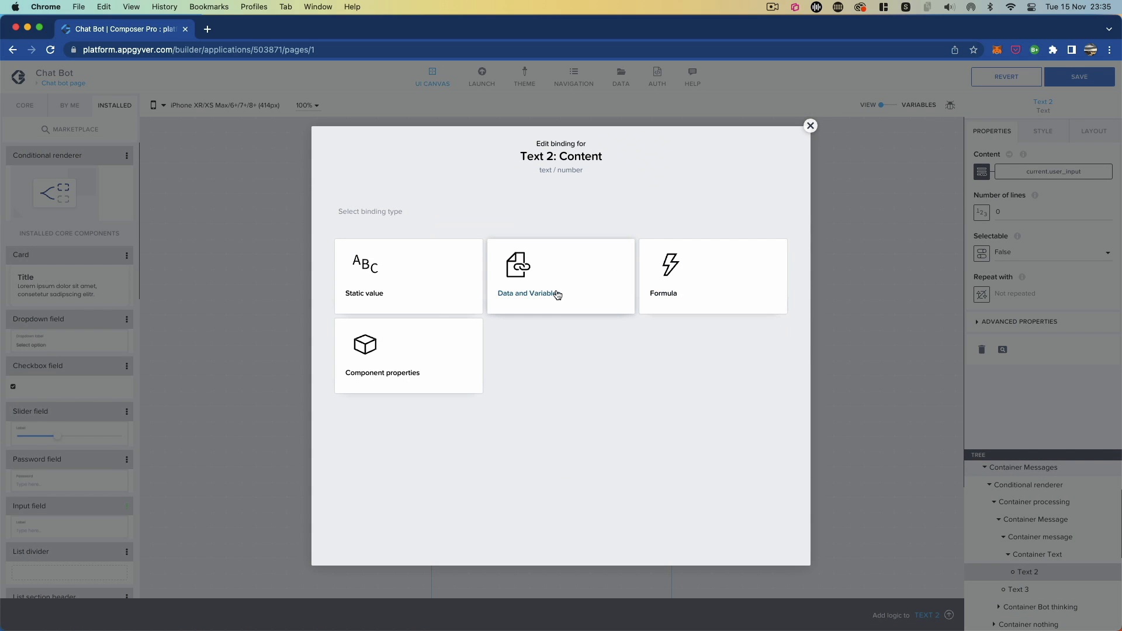
{"action": "left_click", "coordinate": [556, 293]}
{"action": "left_click", "coordinate": [569, 319]}
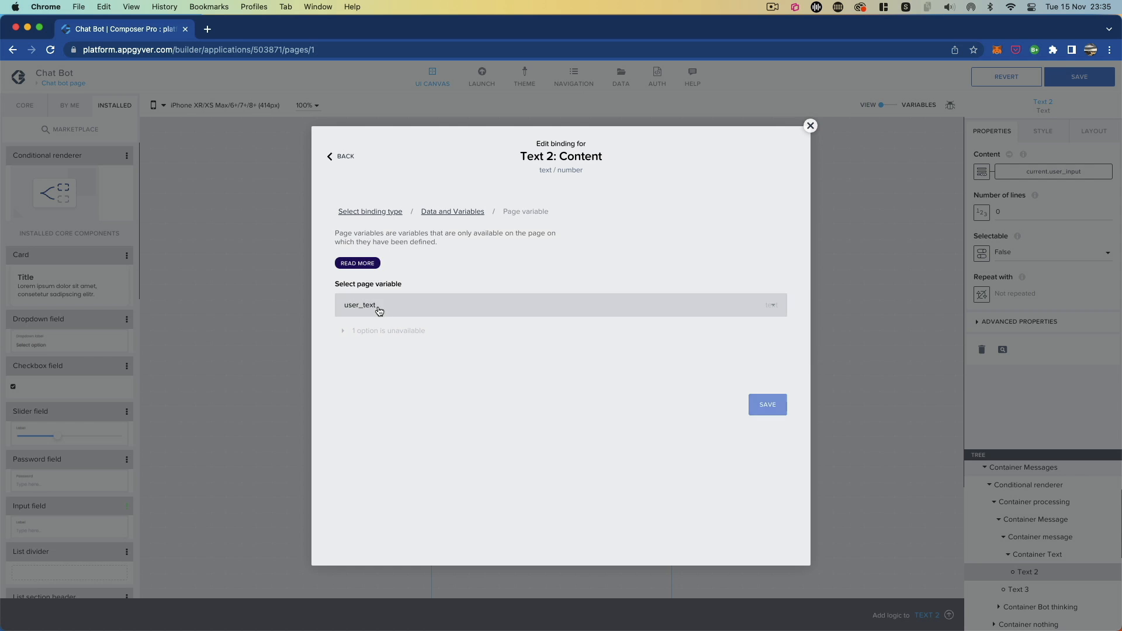
{"action": "left_click", "coordinate": [759, 407]}
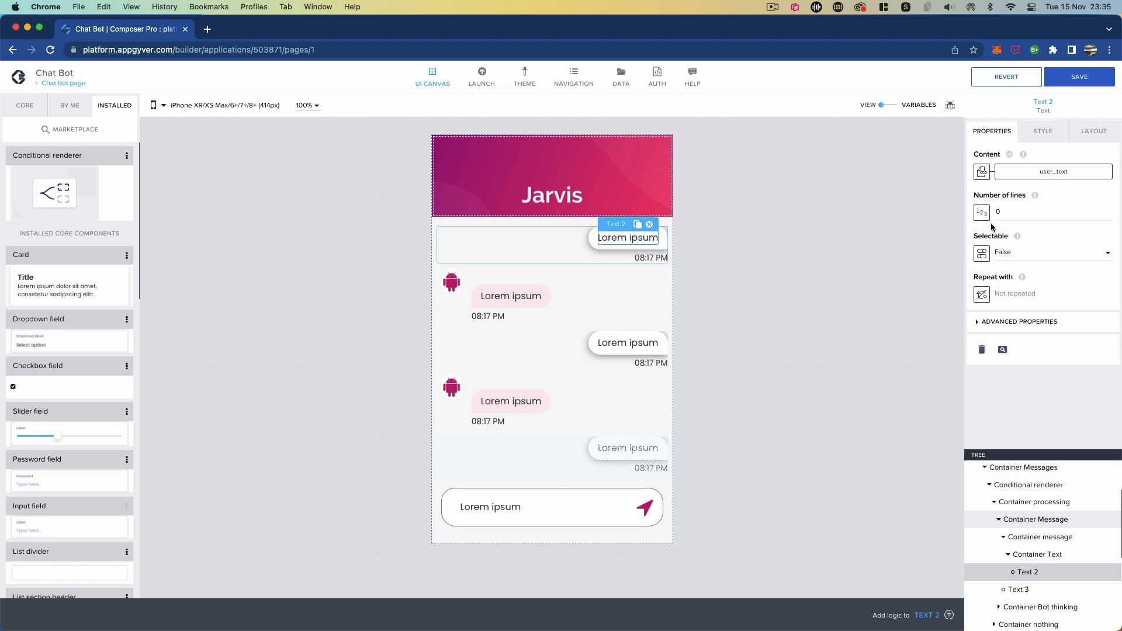
- Change the content formula of Text 3 in the pending user message to FORMAT_DATETIME_WITH_TIMEZONE(NOW(), "hh:mm A") and save the binding
{"action": "left_click", "coordinate": [1019, 589]}
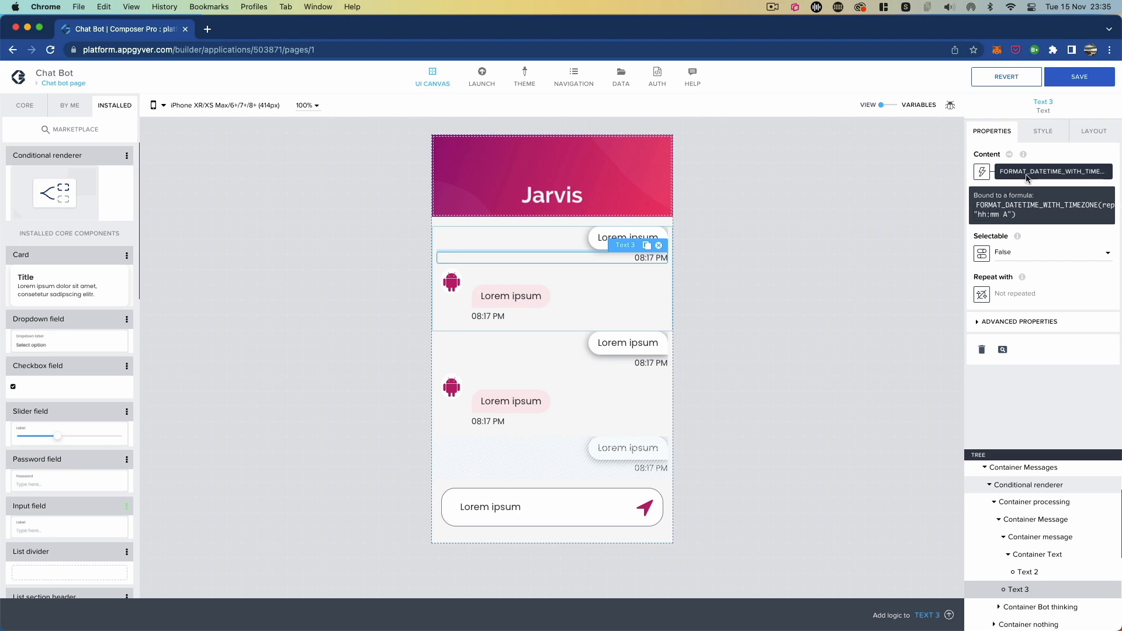
{"action": "left_click", "coordinate": [1028, 172]}
{"action": "left_click", "coordinate": [421, 246]}
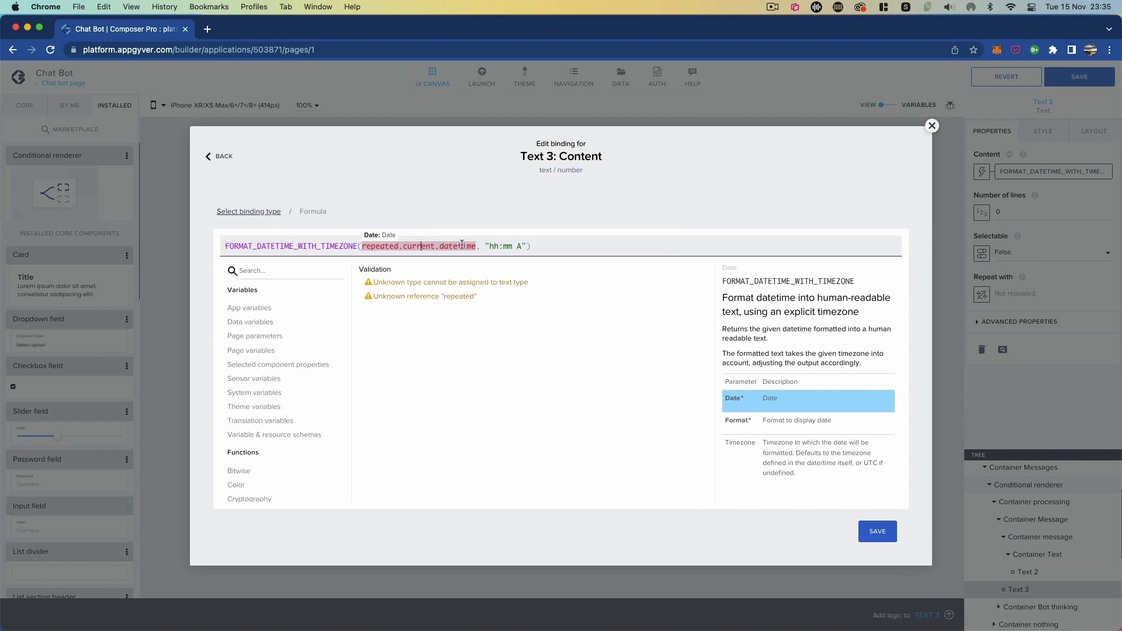
{"action": "left_click_drag", "start_coordinate": [473, 244], "coordinate": [363, 242]}
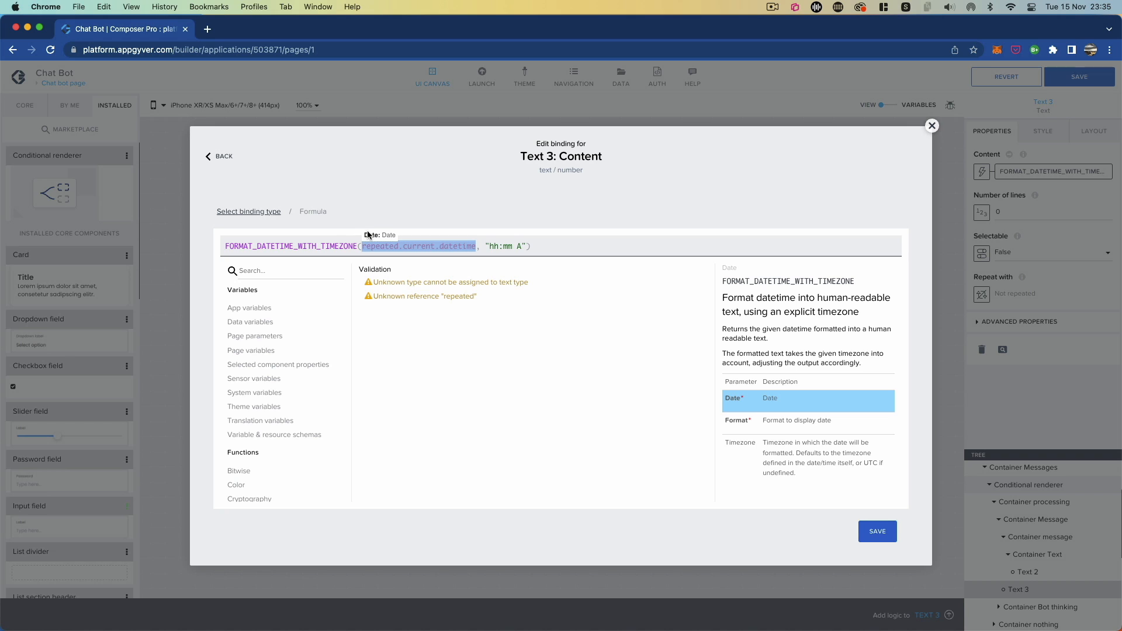
{"action": "key", "text": "BackSpace"}
{"action": "type", "text": "NOW"}
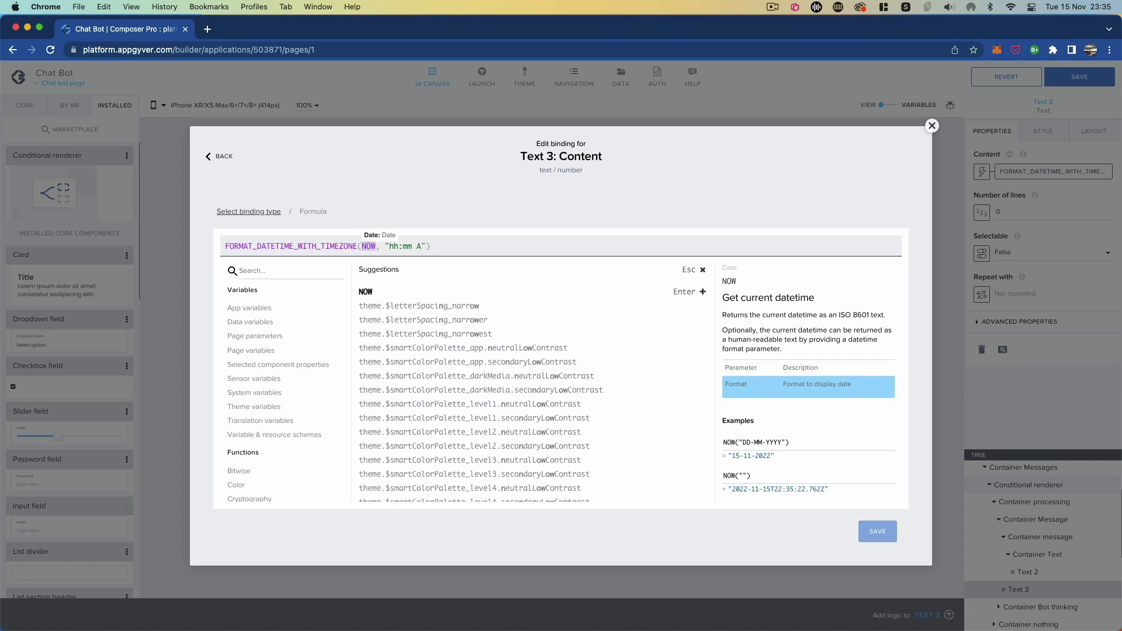
{"action": "type", "text": "()"}
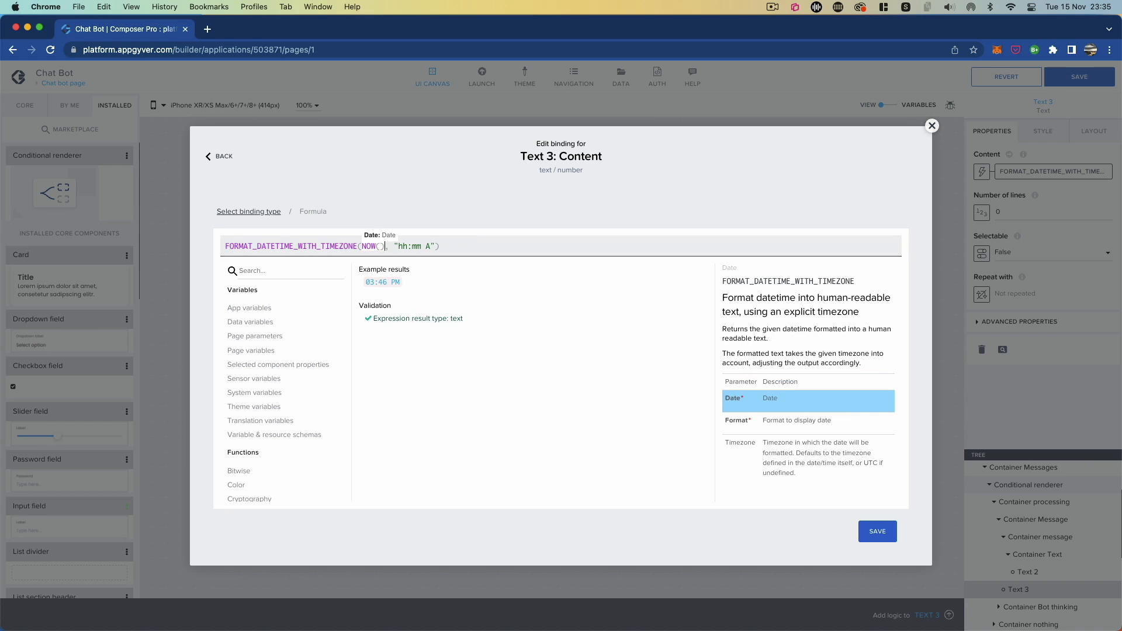
{"action": "left_click", "coordinate": [448, 247]}
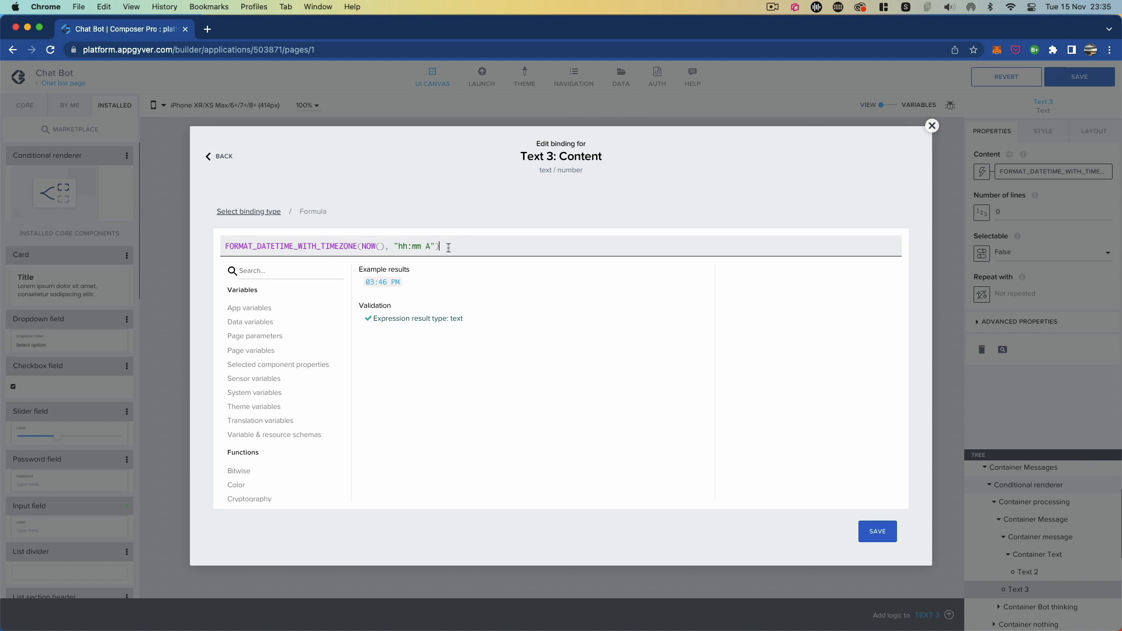
{"action": "left_click", "coordinate": [875, 534]}
{"action": "left_click", "coordinate": [879, 541]}
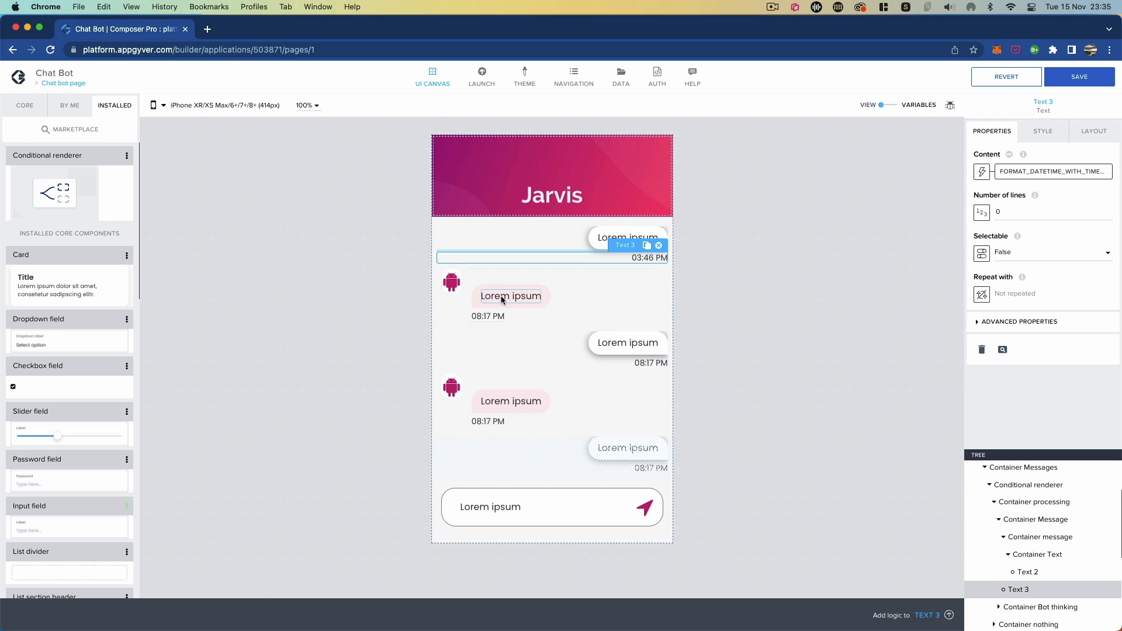
- Expand Container Bot thinking down to its inner Container message and delete the timestamp component Text 3 from it
{"action": "scroll", "coordinate": [1002, 547], "scroll_direction": "down", "scroll_amount": 3}
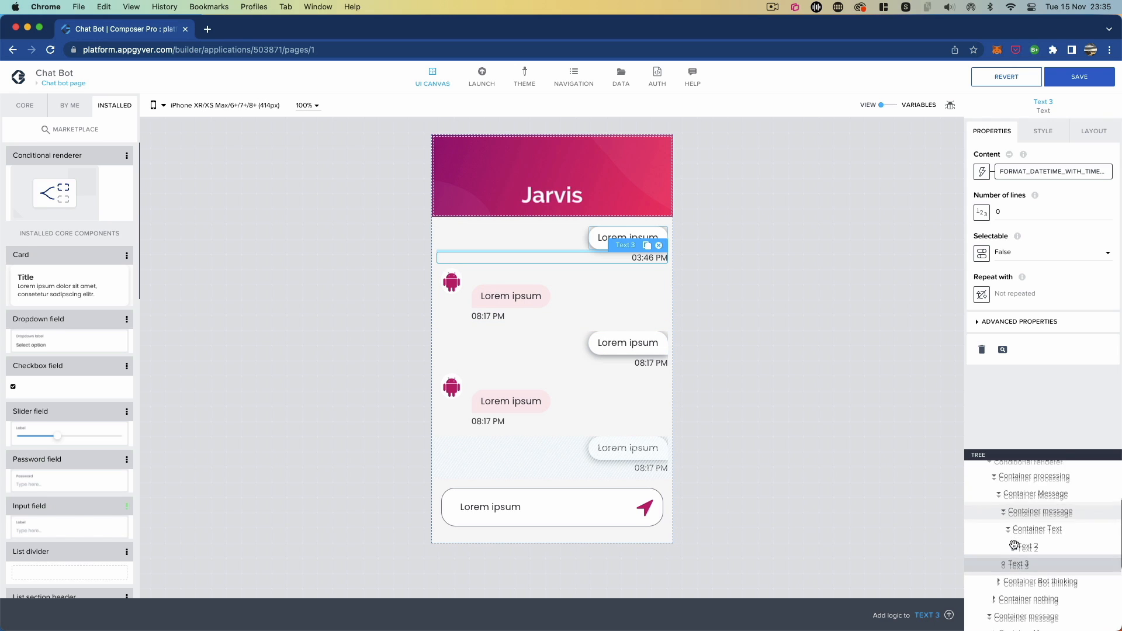
{"action": "left_click", "coordinate": [1000, 546]}
{"action": "scroll", "coordinate": [1000, 552], "scroll_direction": "down", "scroll_amount": 1}
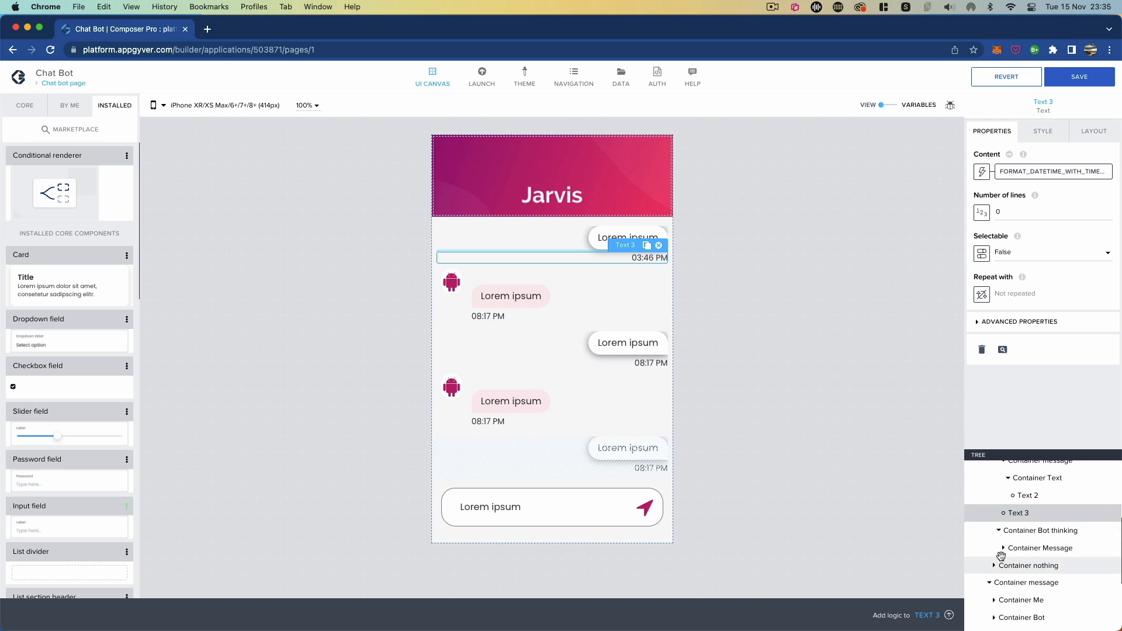
{"action": "left_click", "coordinate": [1004, 549]}
{"action": "left_click", "coordinate": [1032, 567]}
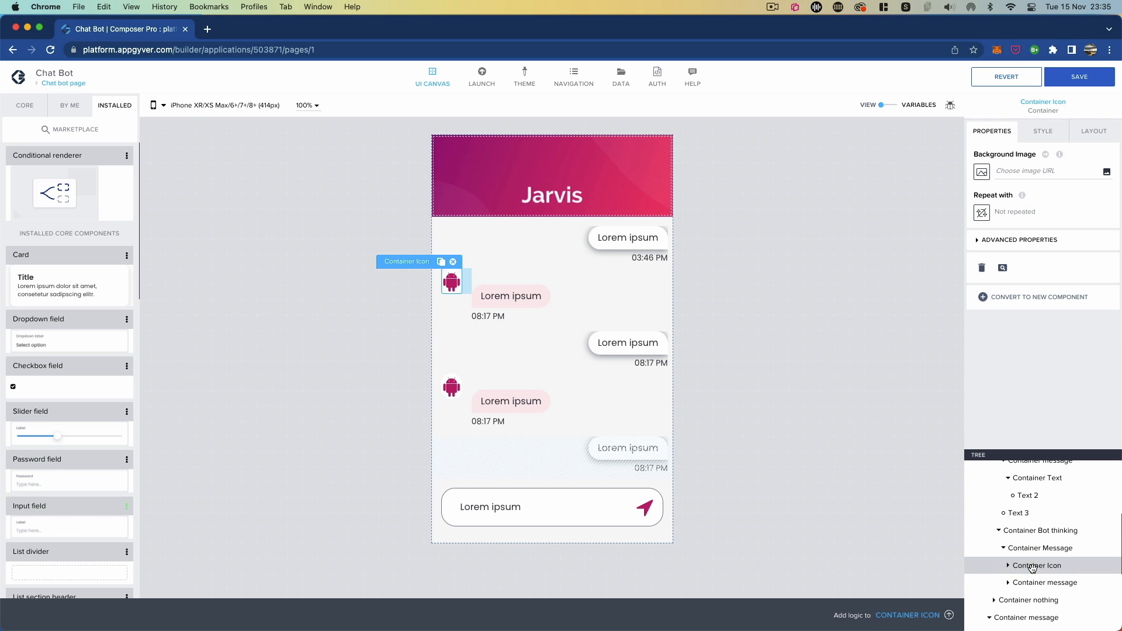
{"action": "scroll", "coordinate": [1031, 570], "scroll_direction": "down", "scroll_amount": 1}
{"action": "left_click", "coordinate": [1008, 570]}
{"action": "scroll", "coordinate": [1009, 572], "scroll_direction": "down", "scroll_amount": 1}
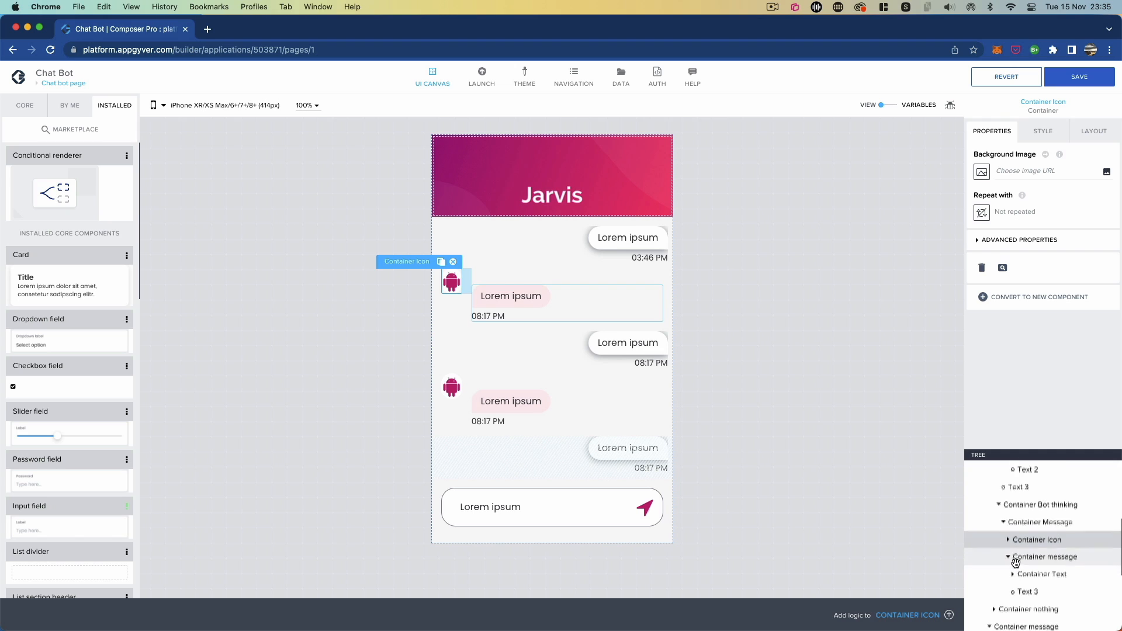
{"action": "left_click", "coordinate": [1030, 589]}
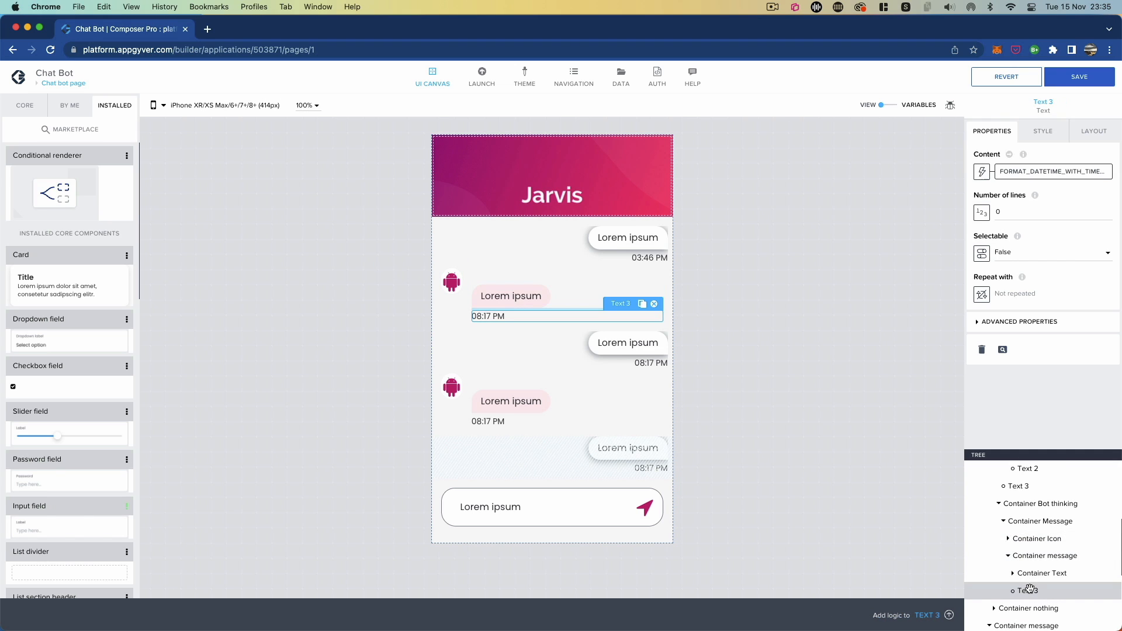
{"action": "left_click", "coordinate": [654, 305]}
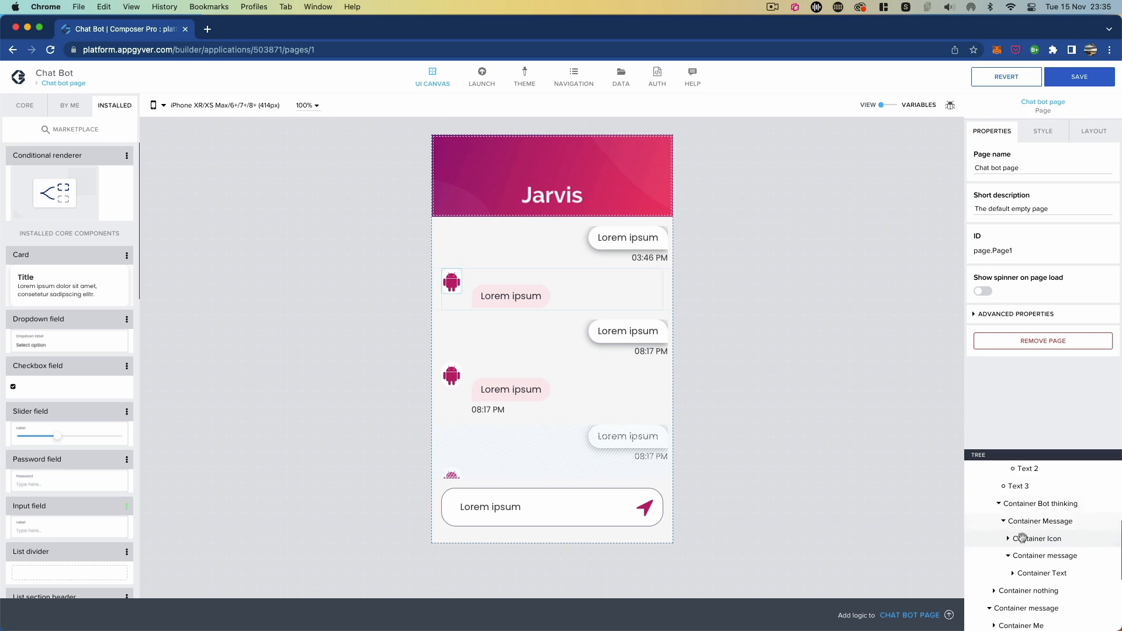
- Move Text 2 out of Container Text directly into Container message in Container Bot thinking, and delete the emptied Container Text
{"action": "left_click", "coordinate": [1013, 573]}
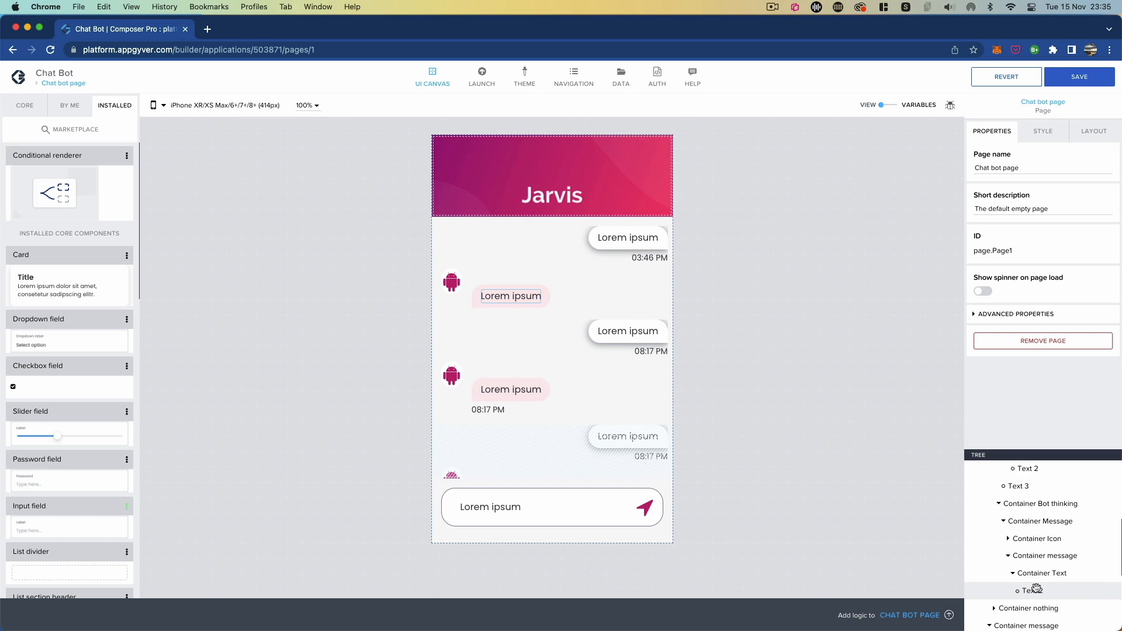
{"action": "left_click", "coordinate": [1036, 574]}
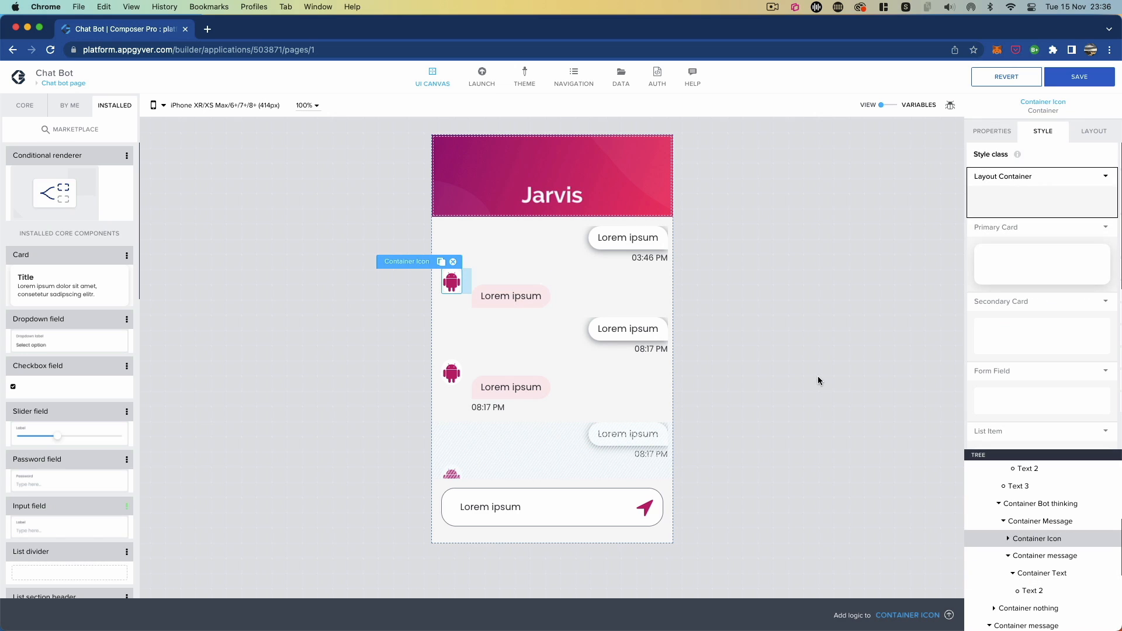
{"action": "left_click", "coordinate": [1045, 575]}
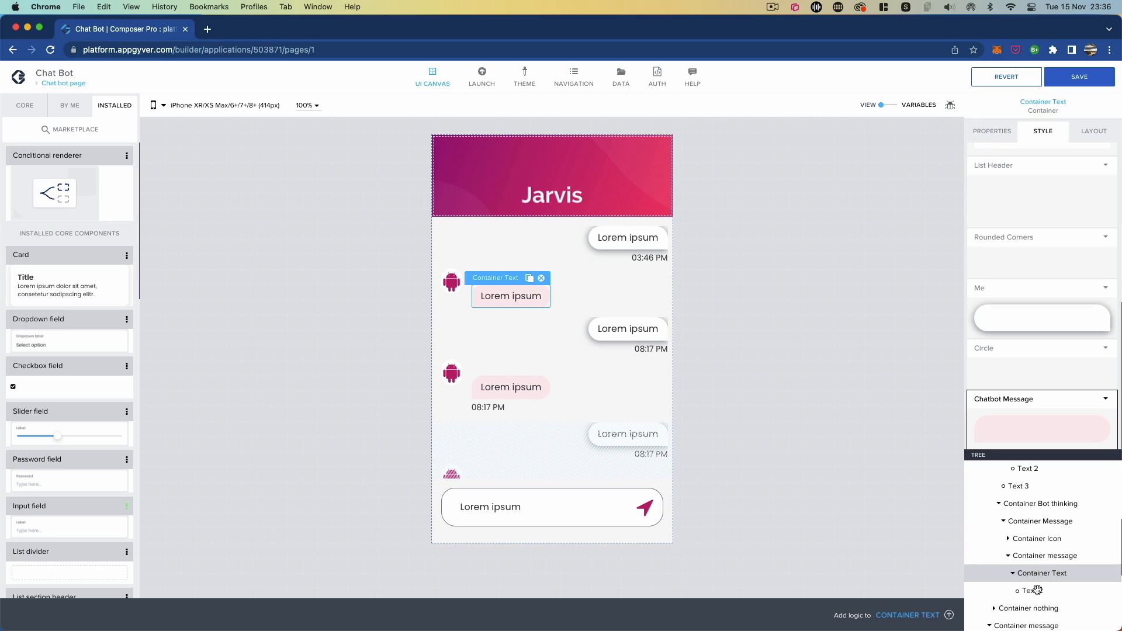
{"action": "left_click", "coordinate": [1037, 592]}
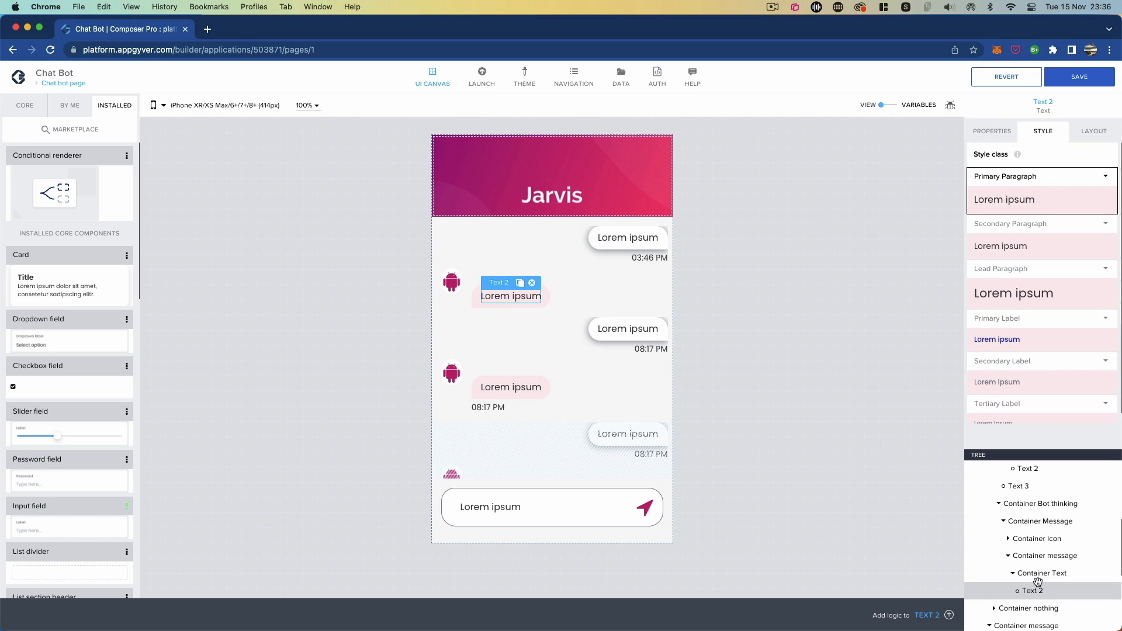
{"action": "left_click_drag", "start_coordinate": [1039, 567], "coordinate": [1043, 574]}
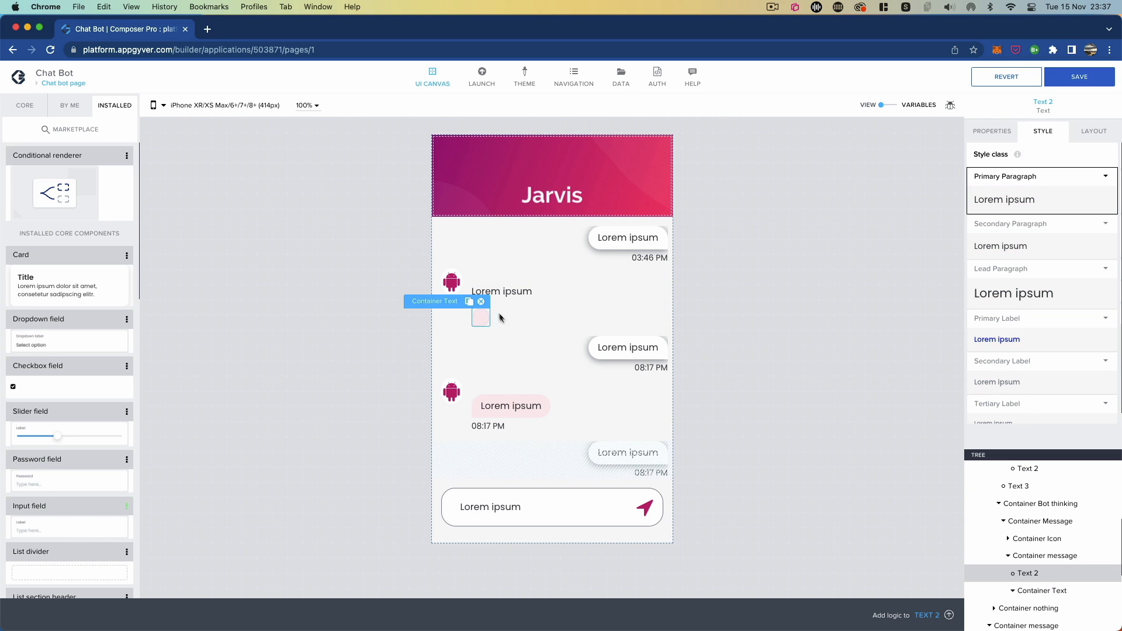
{"action": "left_click", "coordinate": [478, 310]}
{"action": "left_click", "coordinate": [481, 301]}
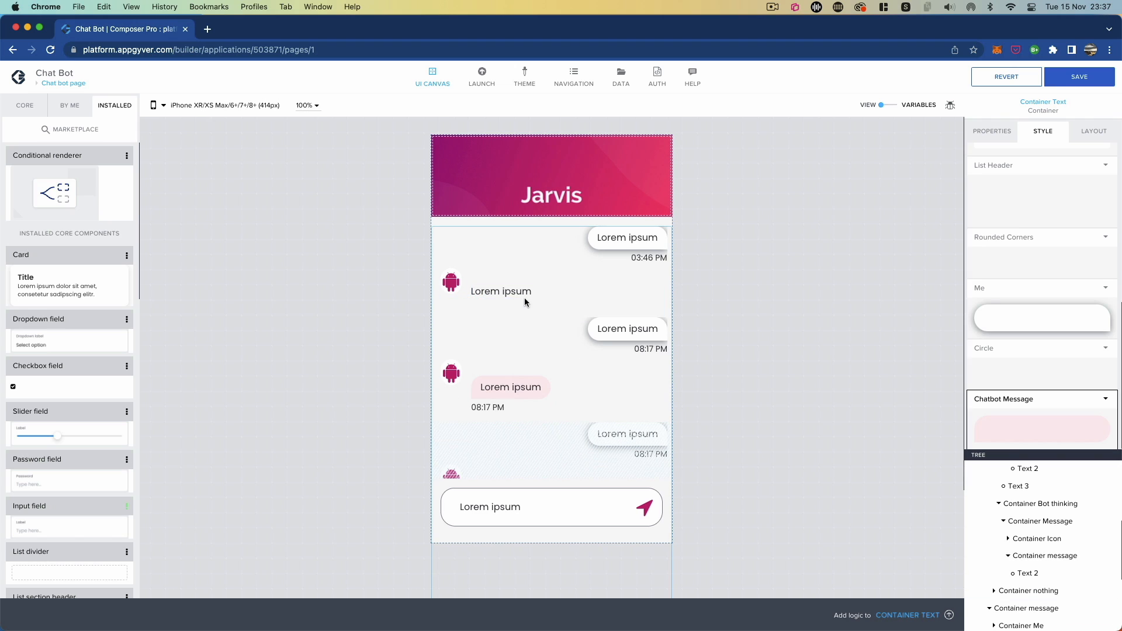
- Switch the content of Text 2 in Container Bot thinking to static text reading "Thinking......"
{"action": "left_click", "coordinate": [1033, 571]}
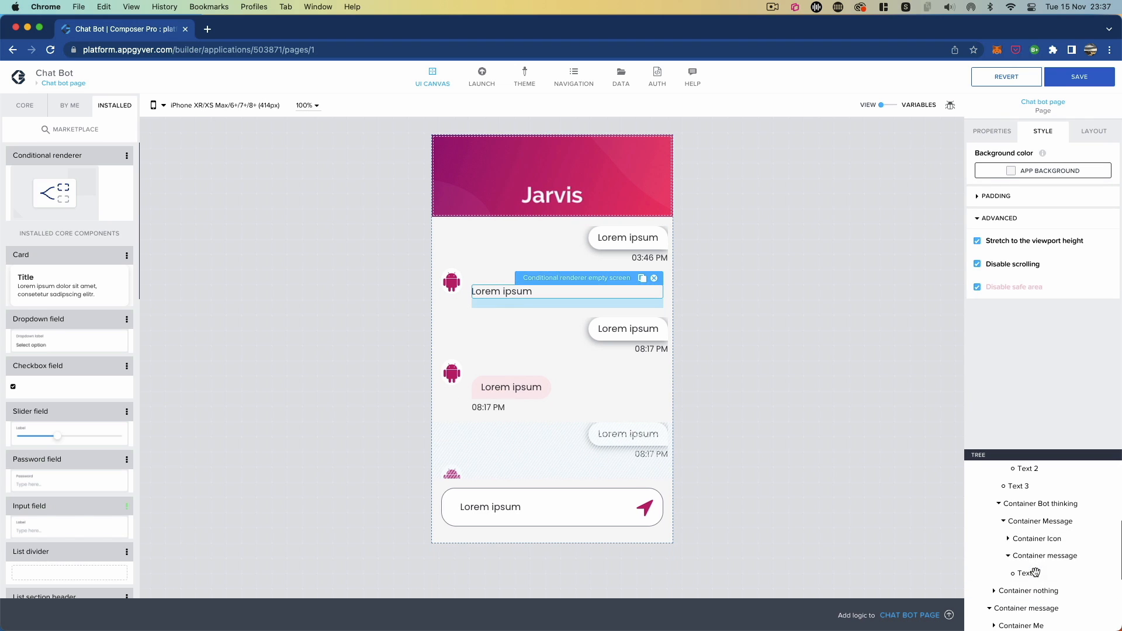
{"action": "left_click", "coordinate": [992, 131]}
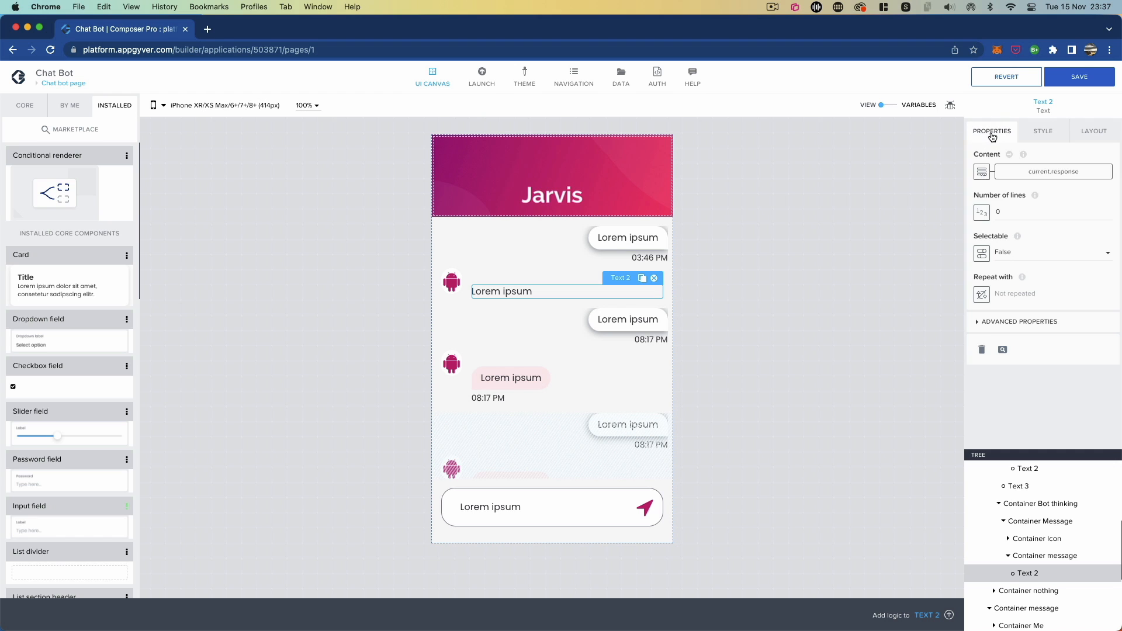
{"action": "left_click", "coordinate": [983, 174]}
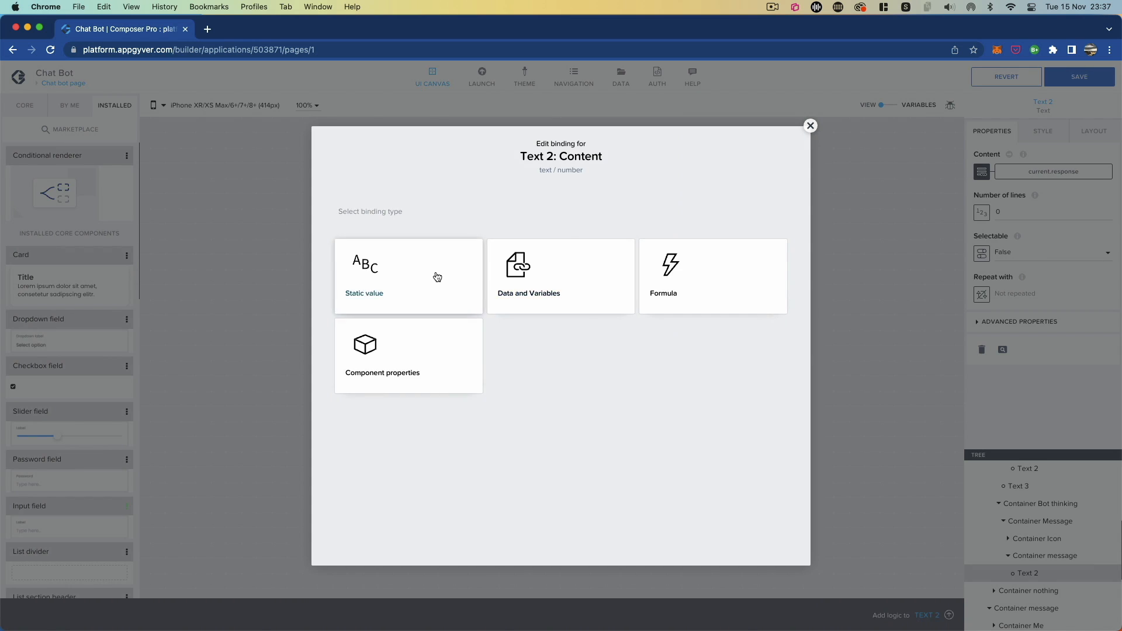
{"action": "left_click", "coordinate": [433, 278]}
{"action": "left_click", "coordinate": [408, 326]}
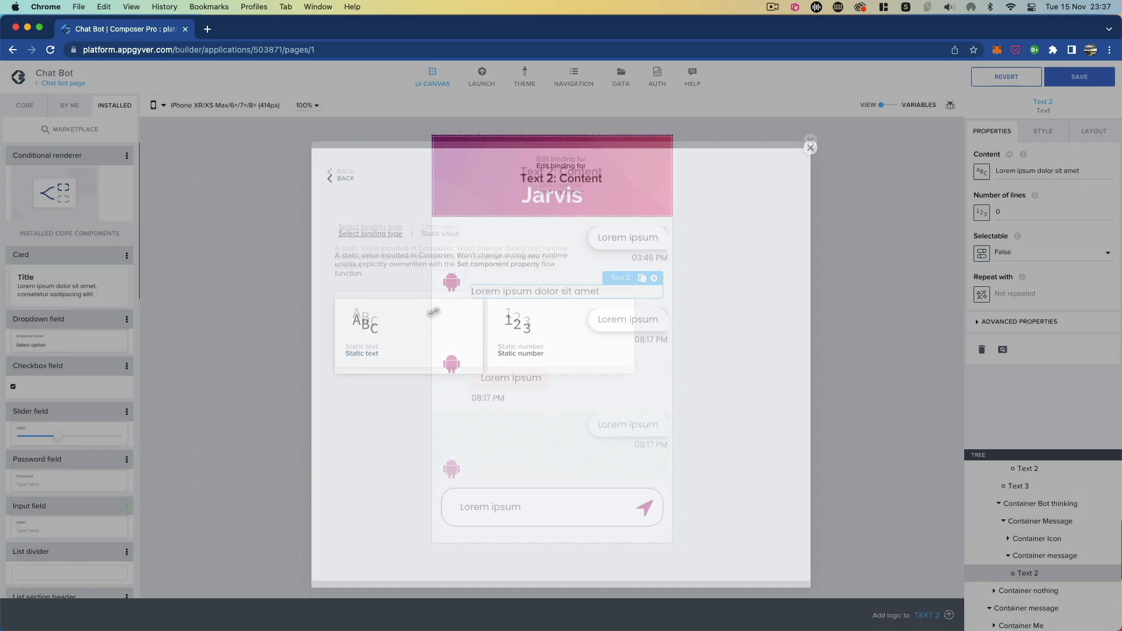
{"action": "left_click_drag", "start_coordinate": [1080, 170], "coordinate": [990, 169]}
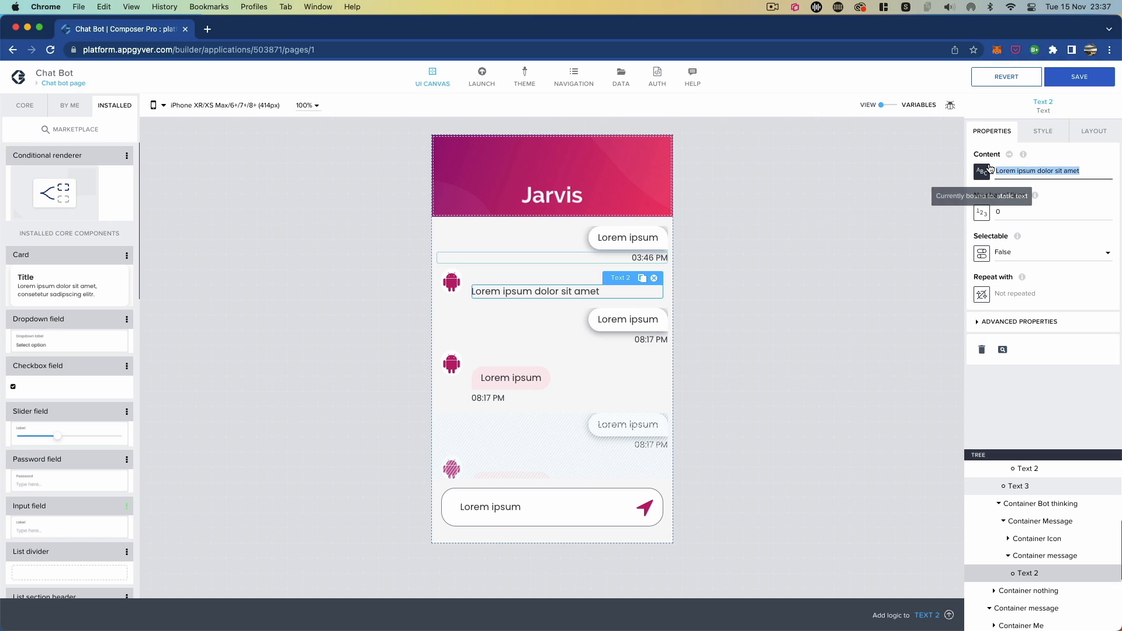
{"action": "type", "text": "Z"}
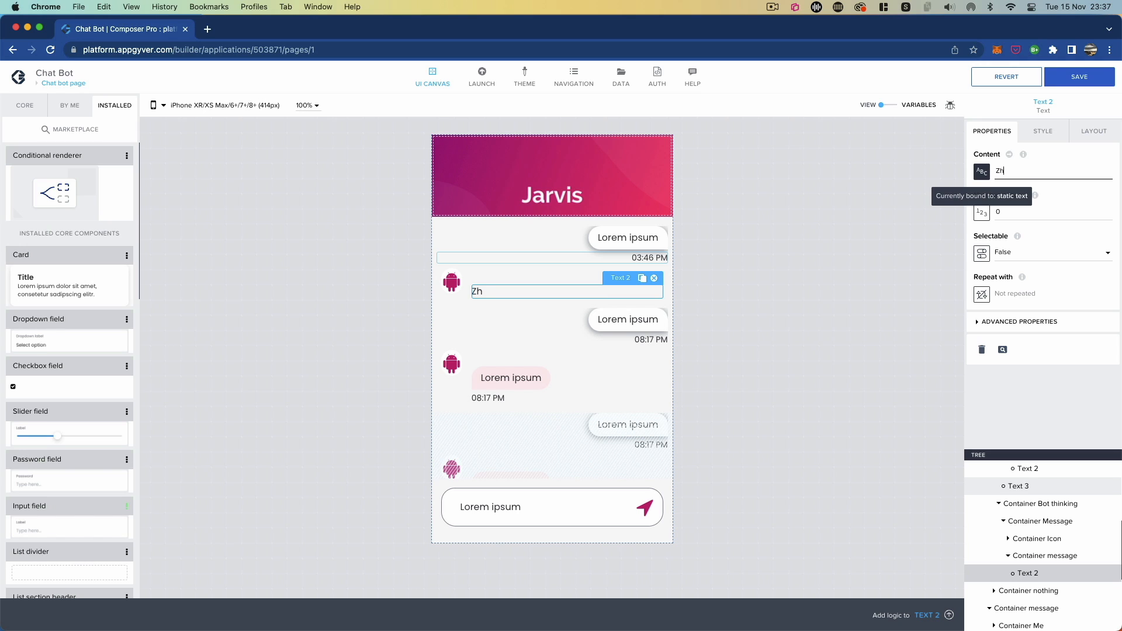
{"action": "type", "text": "h"}
{"action": "key", "text": "BackSpace"}
{"action": "key", "text": "BackSpace"}
{"action": "type", "text": "Thinking......"}
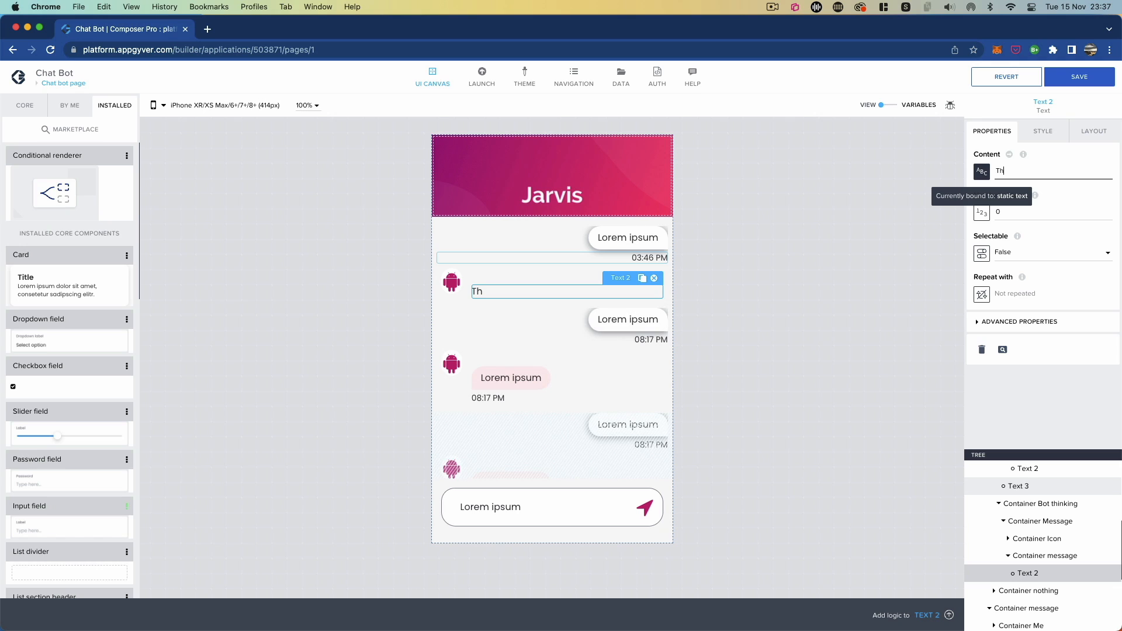
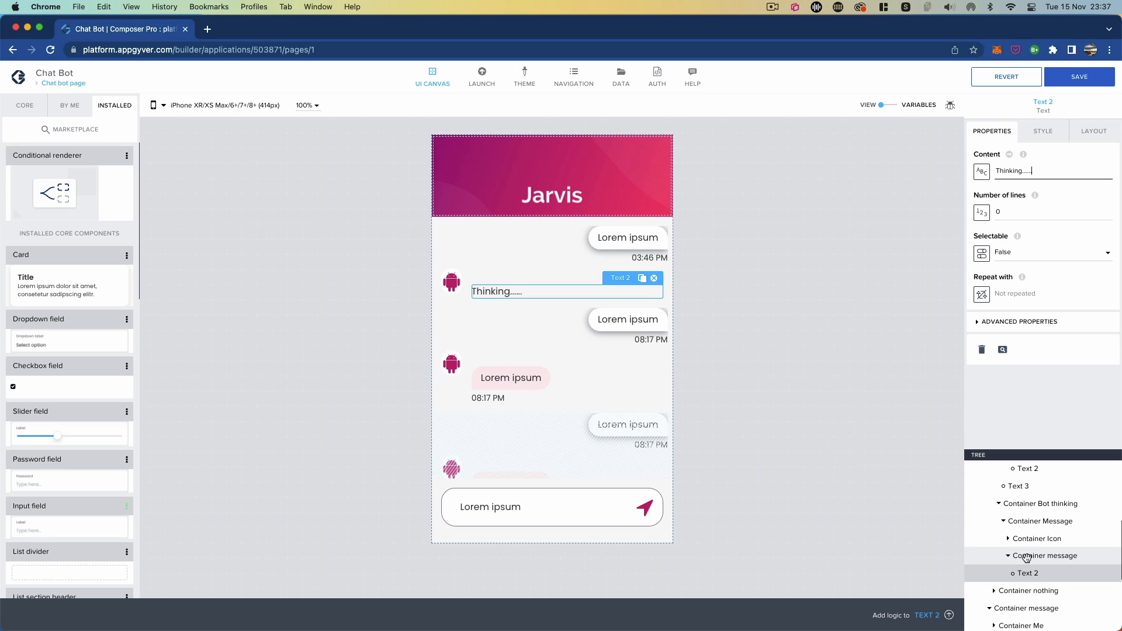
- Clear the top spacing of the inner Container message and vertically centre the components of its parent Container Message in Container Bot thinking
{"action": "left_click", "coordinate": [1027, 557]}
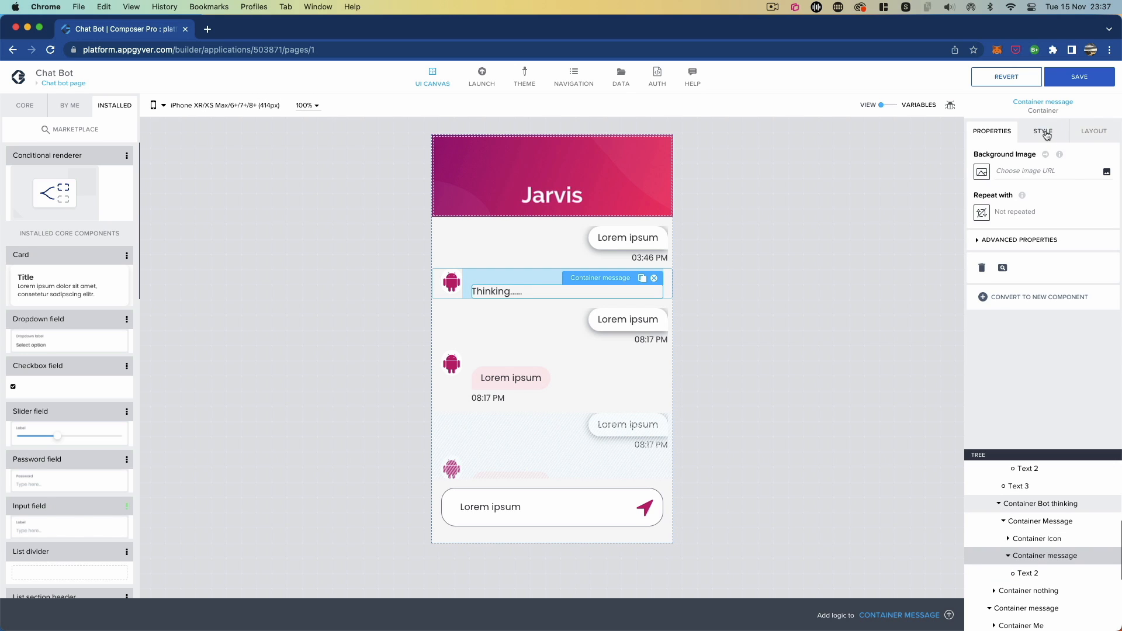
{"action": "left_click", "coordinate": [1087, 132]}
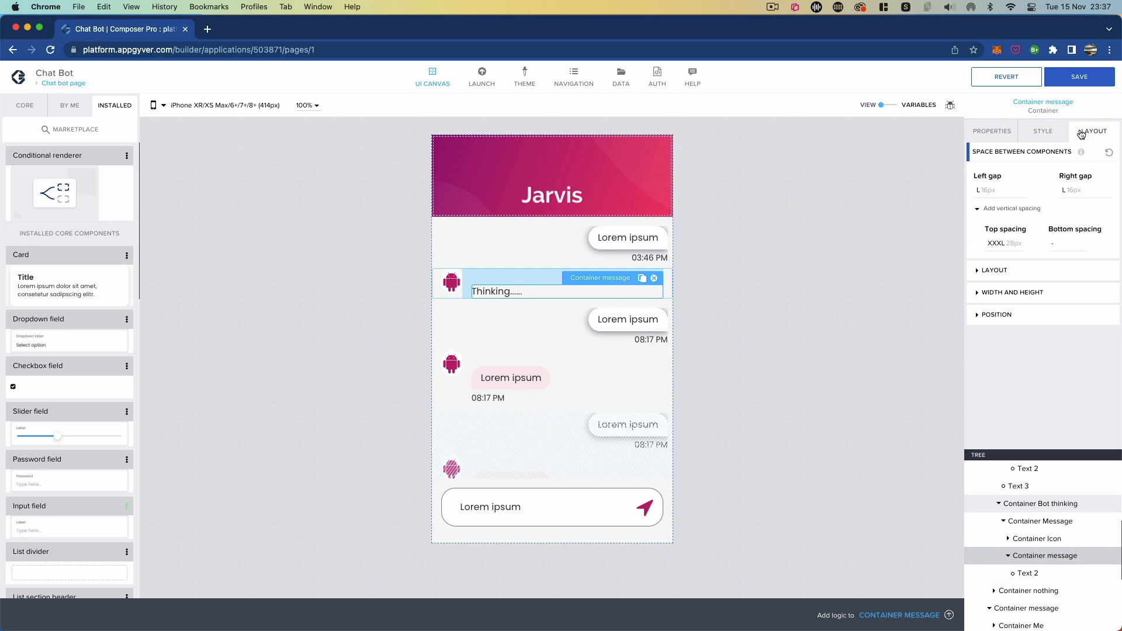
{"action": "left_click", "coordinate": [1017, 244]}
{"action": "left_click", "coordinate": [1039, 404]}
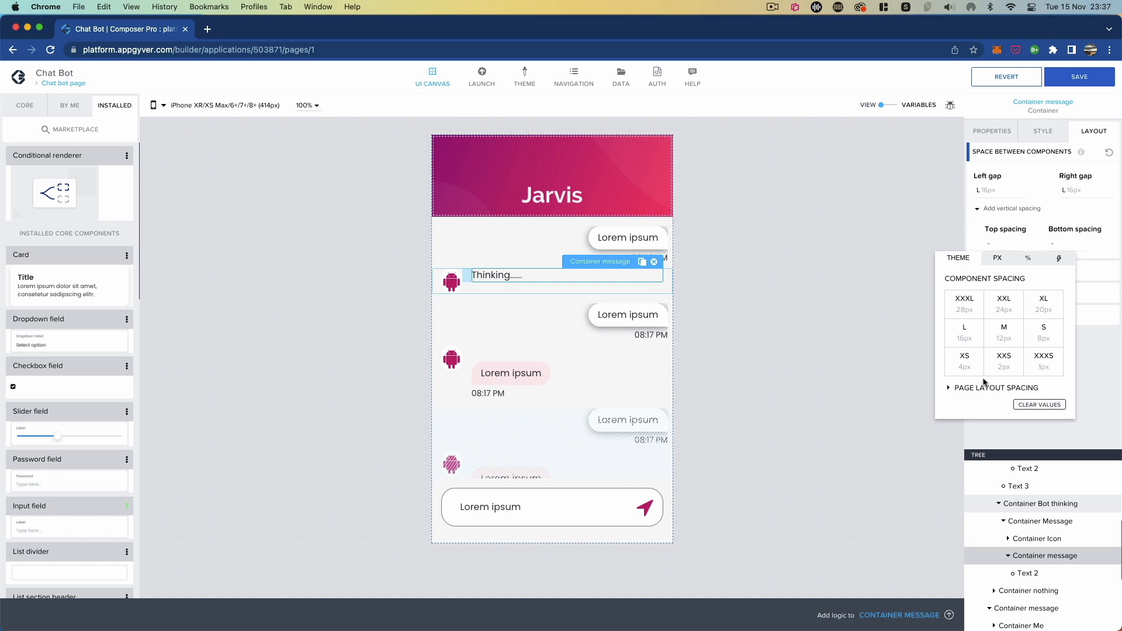
{"action": "left_click", "coordinate": [1046, 521]}
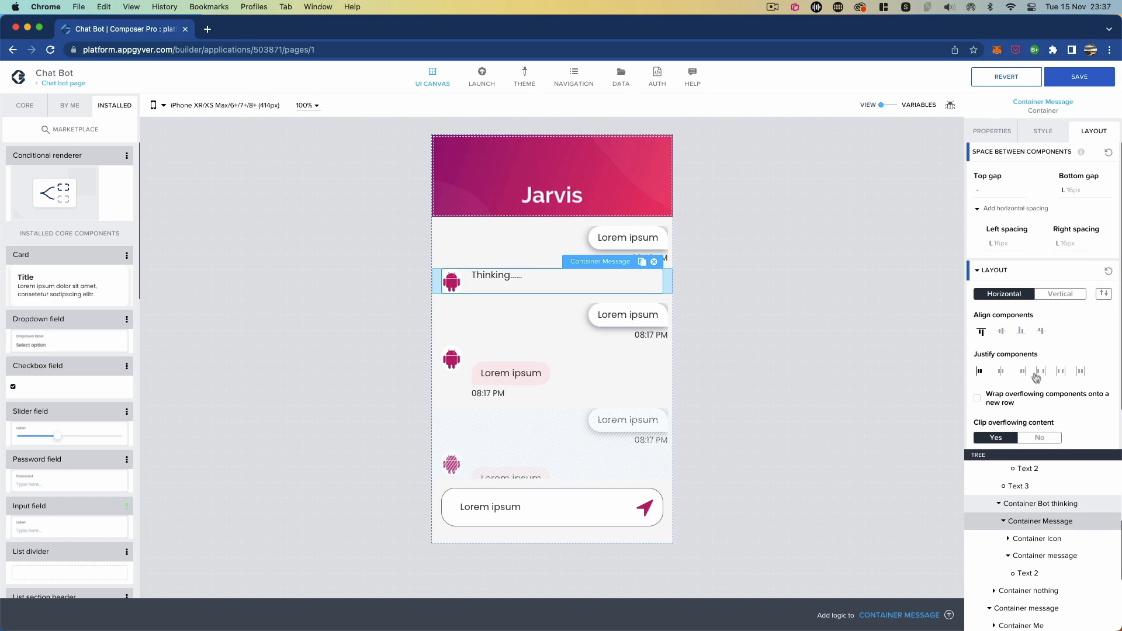
{"action": "left_click", "coordinate": [1001, 331]}
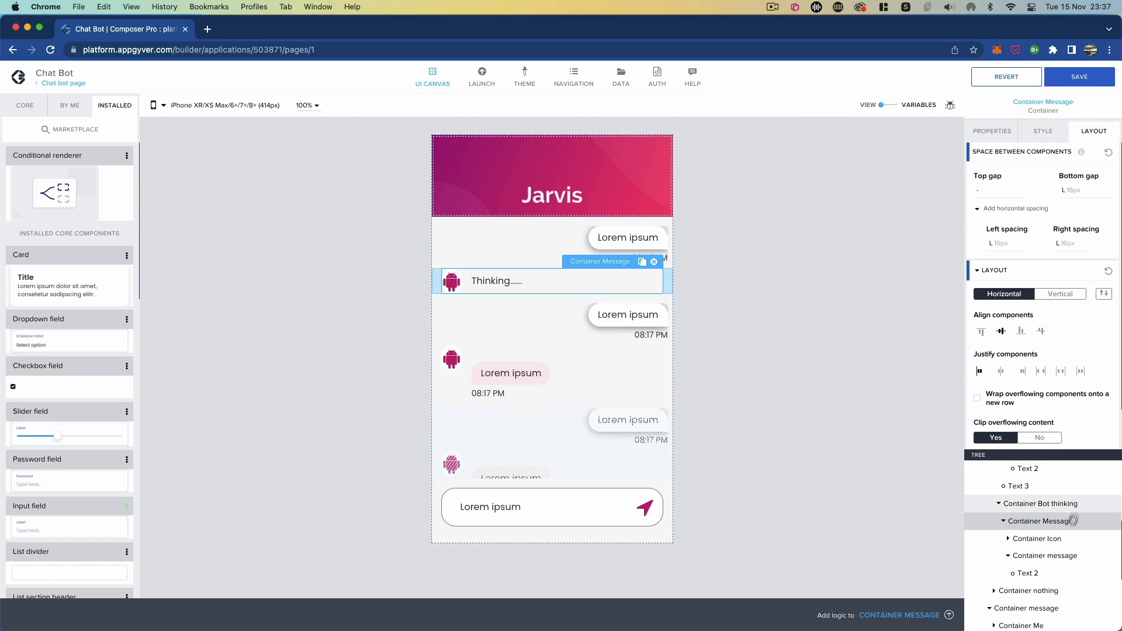
- Apply the Secondary Paragraph style class to the "Thinking......" text
{"action": "left_click", "coordinate": [1031, 573]}
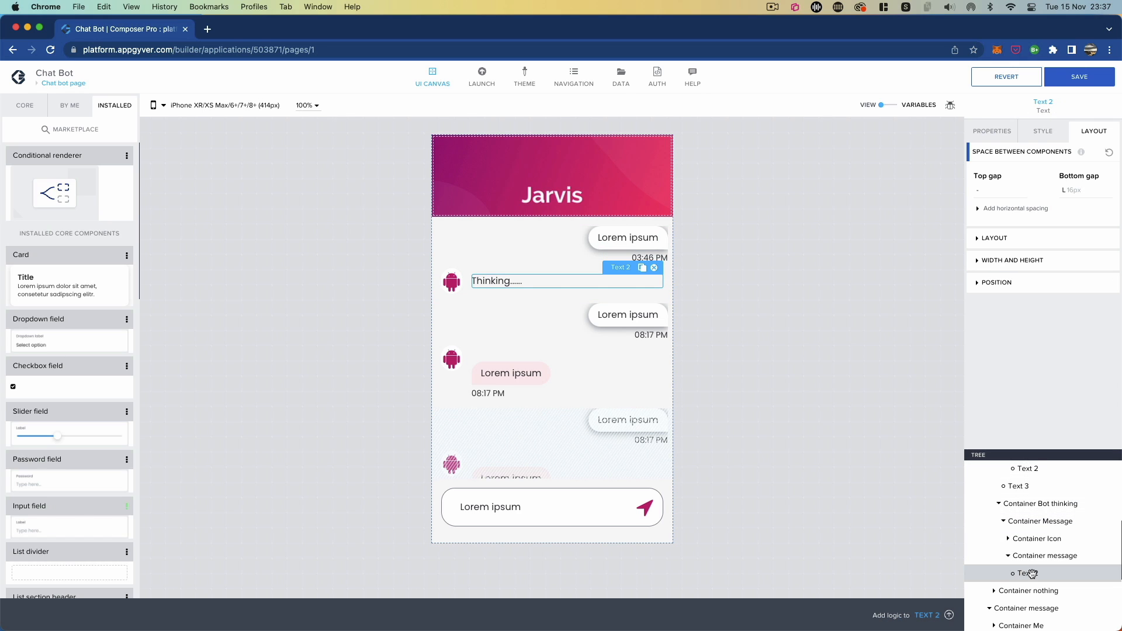
{"action": "left_click", "coordinate": [1043, 136]}
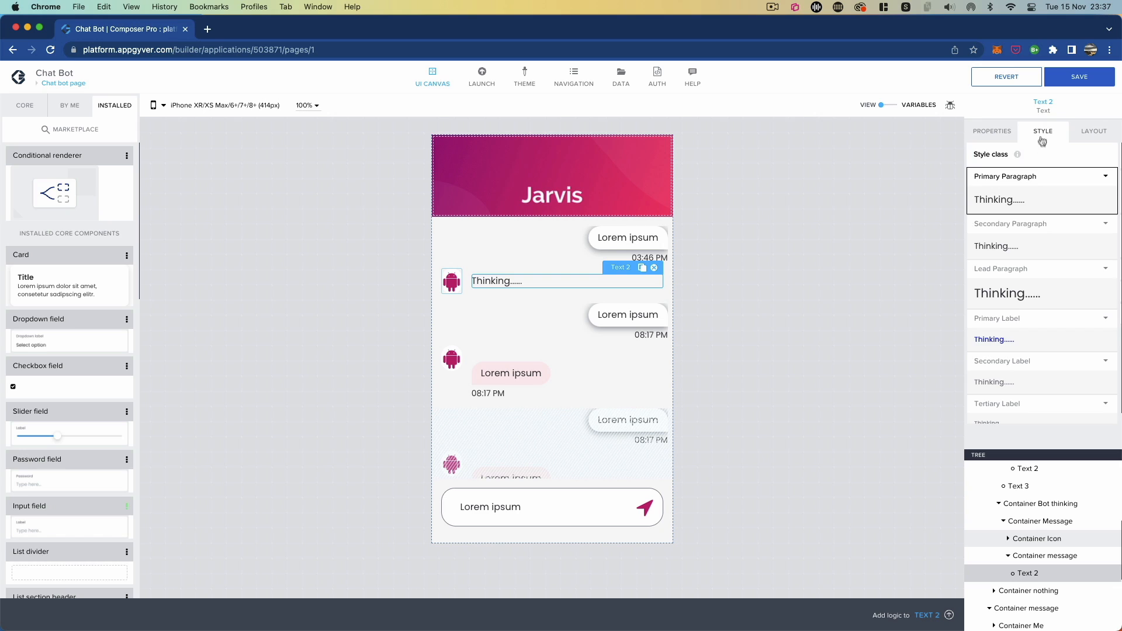
{"action": "left_click", "coordinate": [1029, 235]}
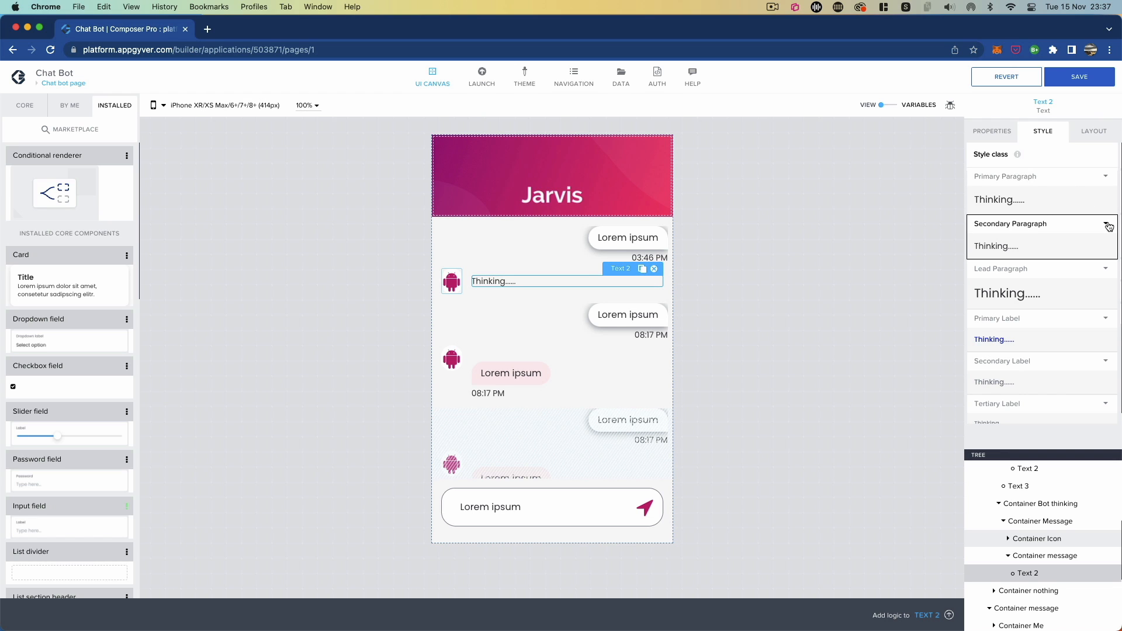
- Create a new style class named Processing from the Secondary Paragraph style of the "Thinking......" text
{"action": "left_click", "coordinate": [1105, 224]}
{"action": "left_click", "coordinate": [1036, 255]}
{"action": "left_click", "coordinate": [572, 352]}
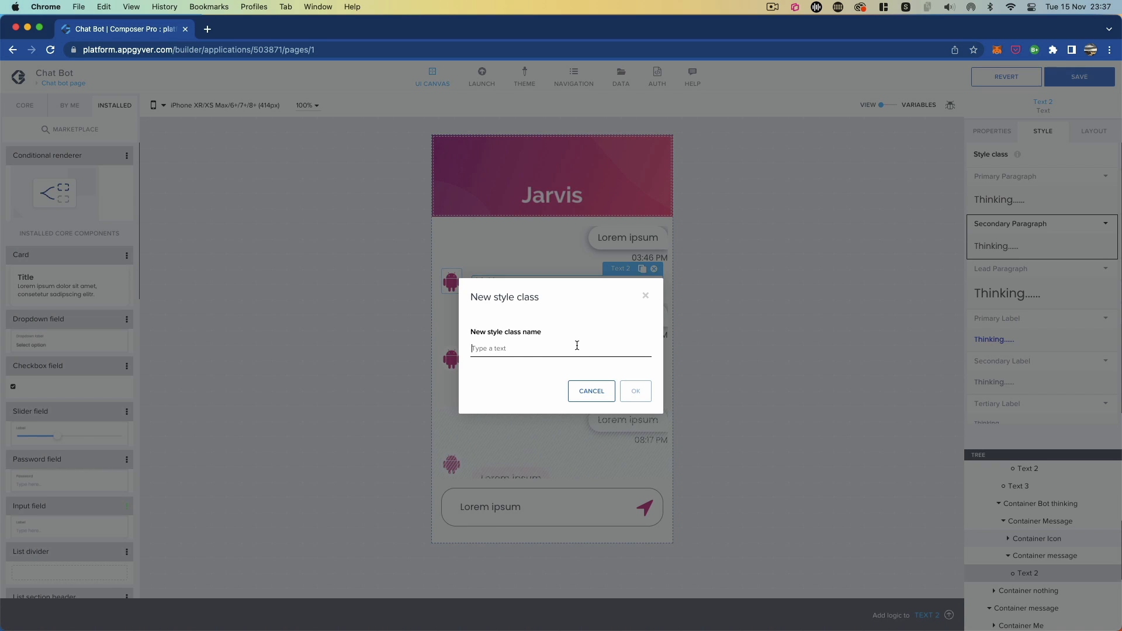
{"action": "type", "text": "Processing"}
{"action": "left_click", "coordinate": [637, 392]}
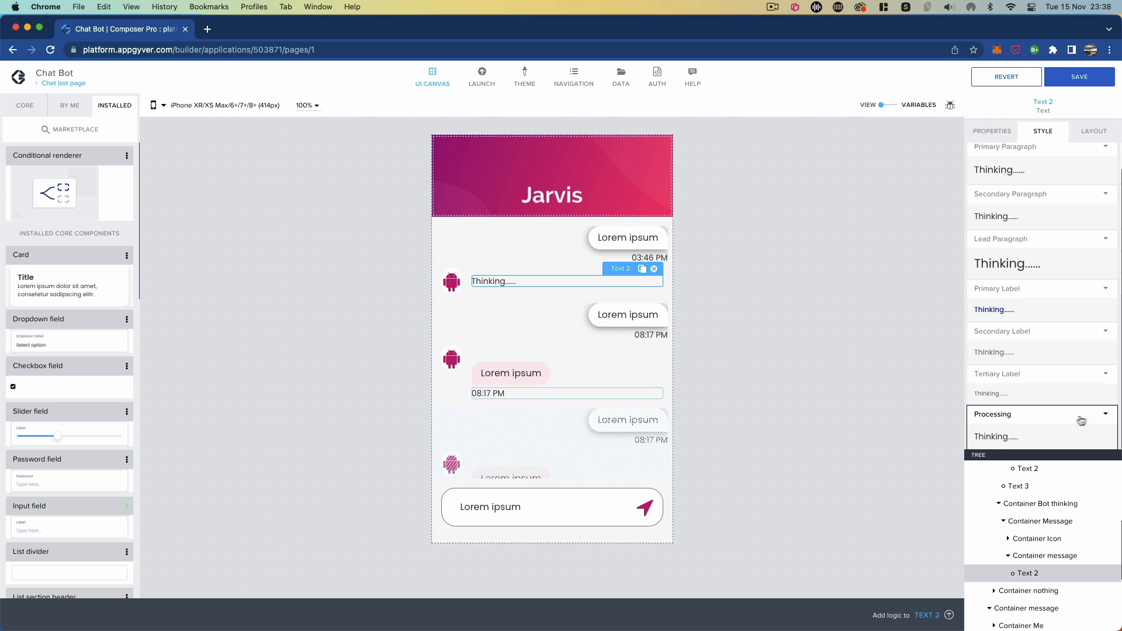
- Set the text color of the "Thinking......" text's Processing style to Neutral low contrast and save the application
{"action": "left_click", "coordinate": [1104, 417]}
{"action": "left_click", "coordinate": [1064, 429]}
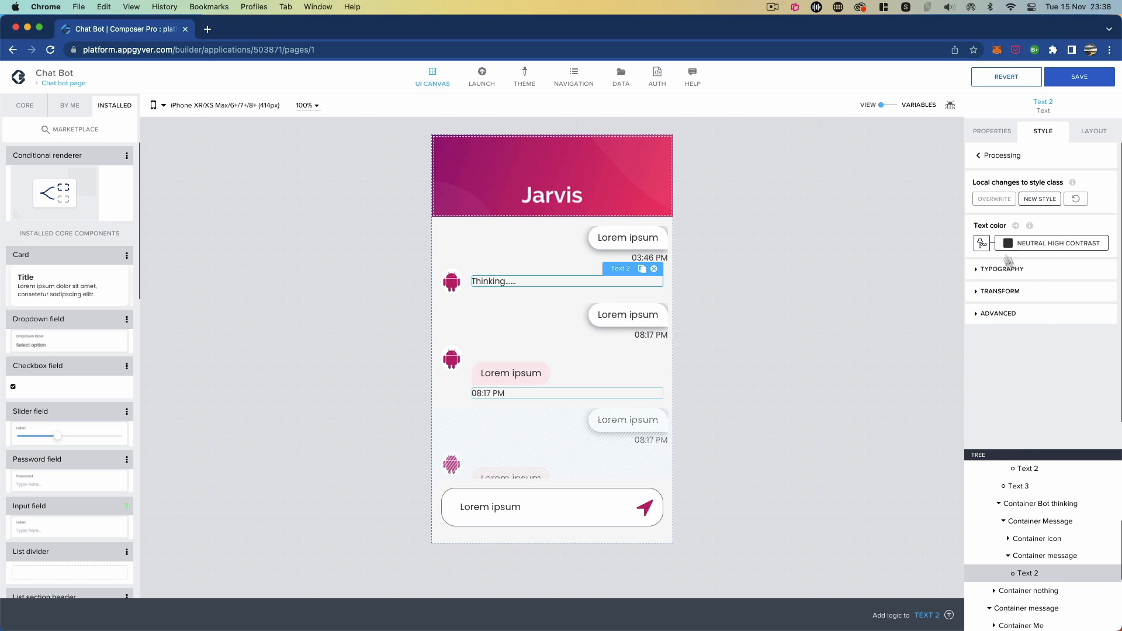
{"action": "left_click", "coordinate": [1023, 246]}
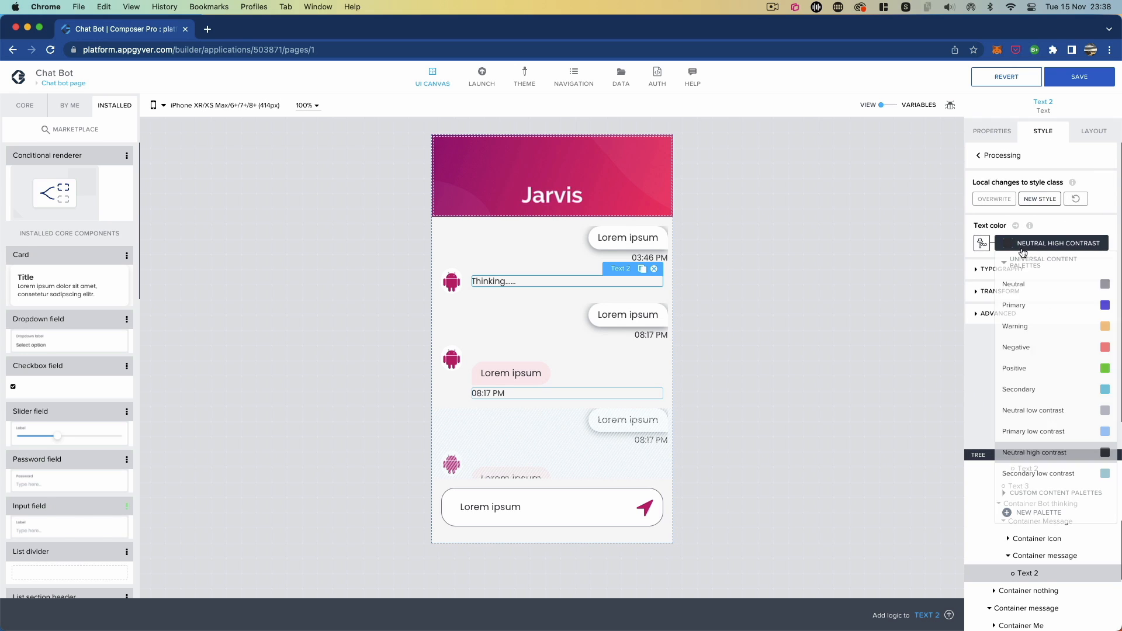
{"action": "left_click", "coordinate": [1033, 409]}
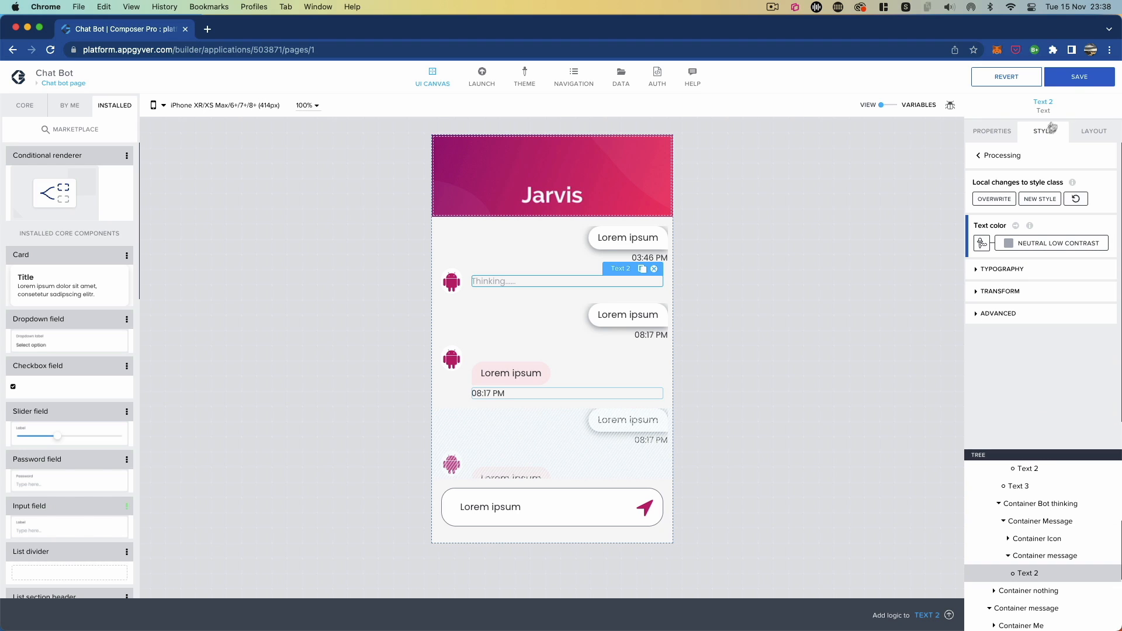
{"action": "left_click", "coordinate": [1083, 82]}
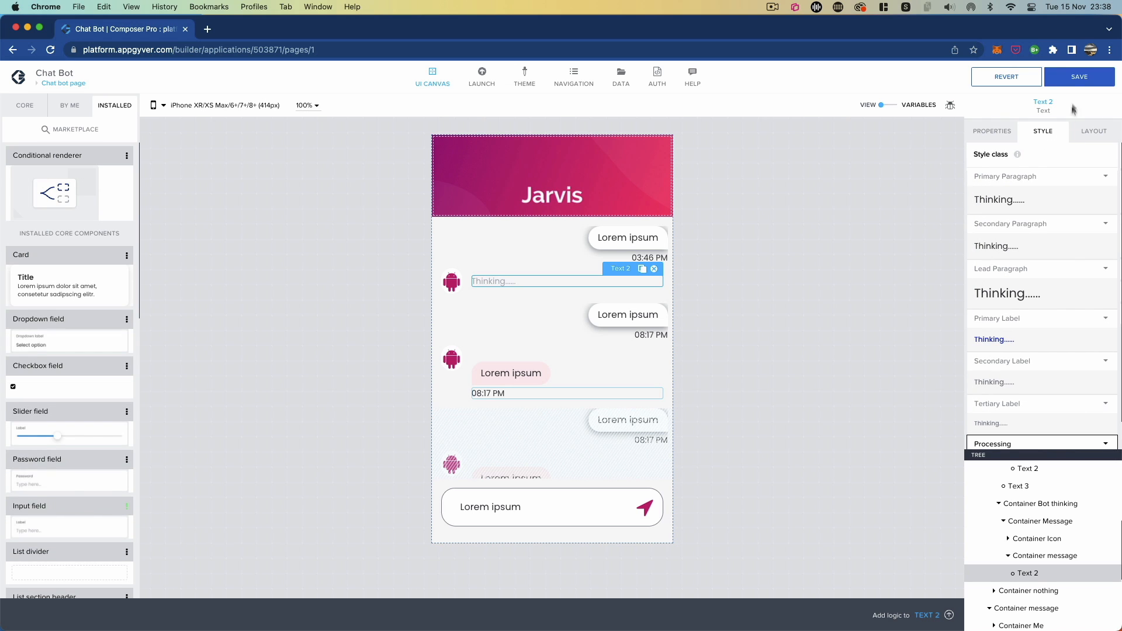
{"action": "left_click", "coordinate": [1079, 87]}
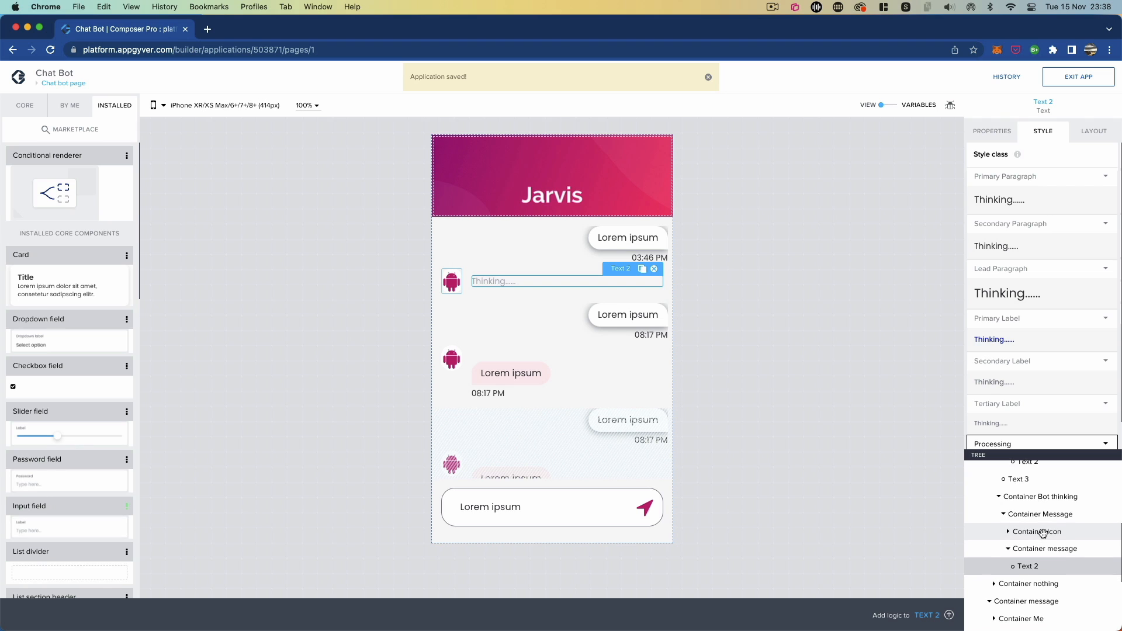
- Collapse Container Bot thinking and Container processing in the component tree, and check the two containers inside the conditional renderer
{"action": "scroll", "coordinate": [1043, 532], "scroll_direction": "up", "scroll_amount": 5}
{"action": "scroll", "coordinate": [1043, 532], "scroll_direction": "down", "scroll_amount": 3}
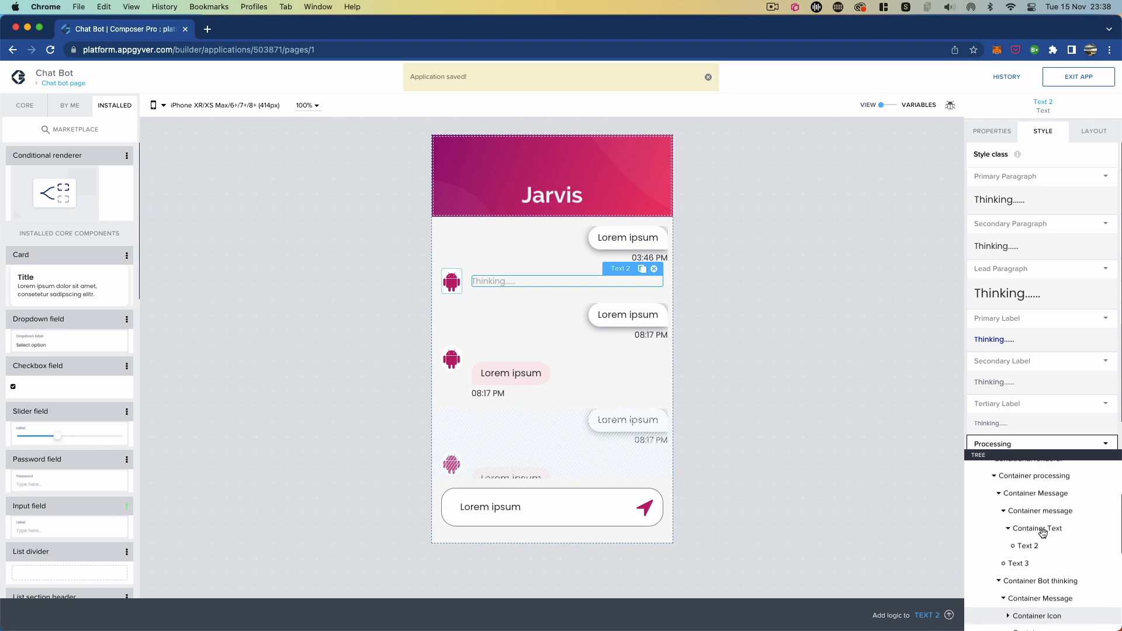
{"action": "scroll", "coordinate": [1043, 534], "scroll_direction": "down", "scroll_amount": 3}
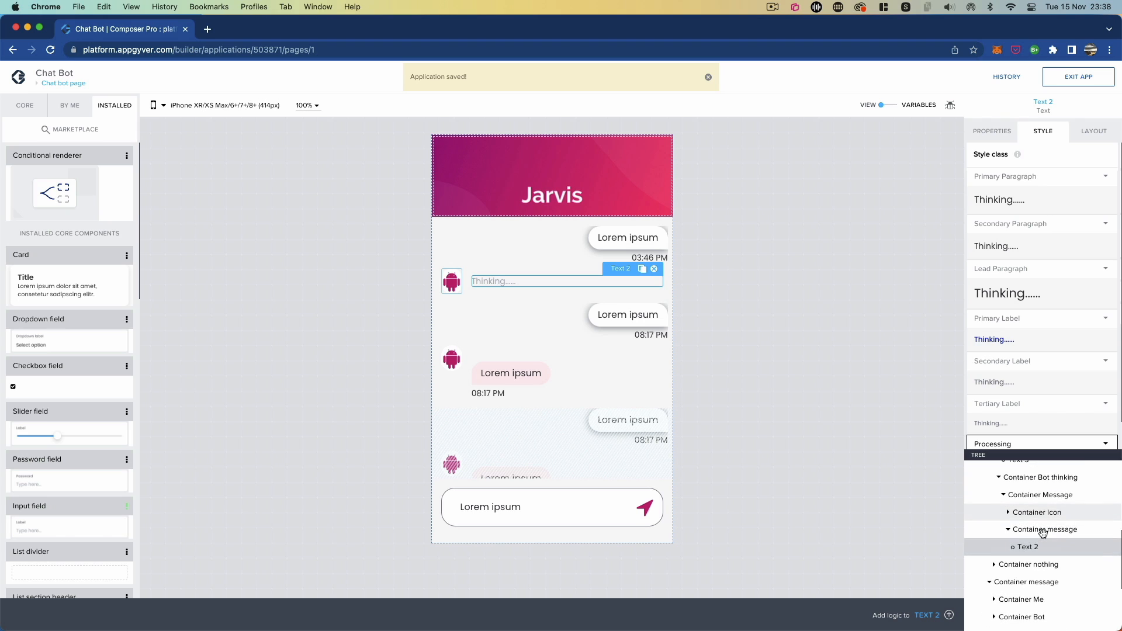
{"action": "scroll", "coordinate": [1043, 534], "scroll_direction": "up", "scroll_amount": 3}
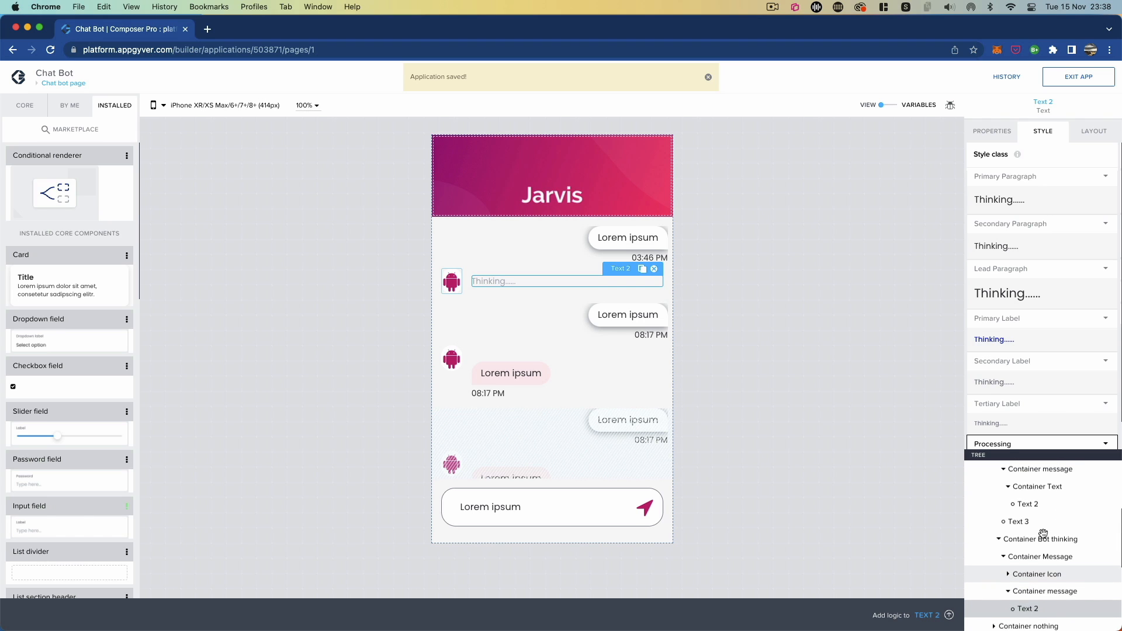
{"action": "left_click", "coordinate": [999, 543]}
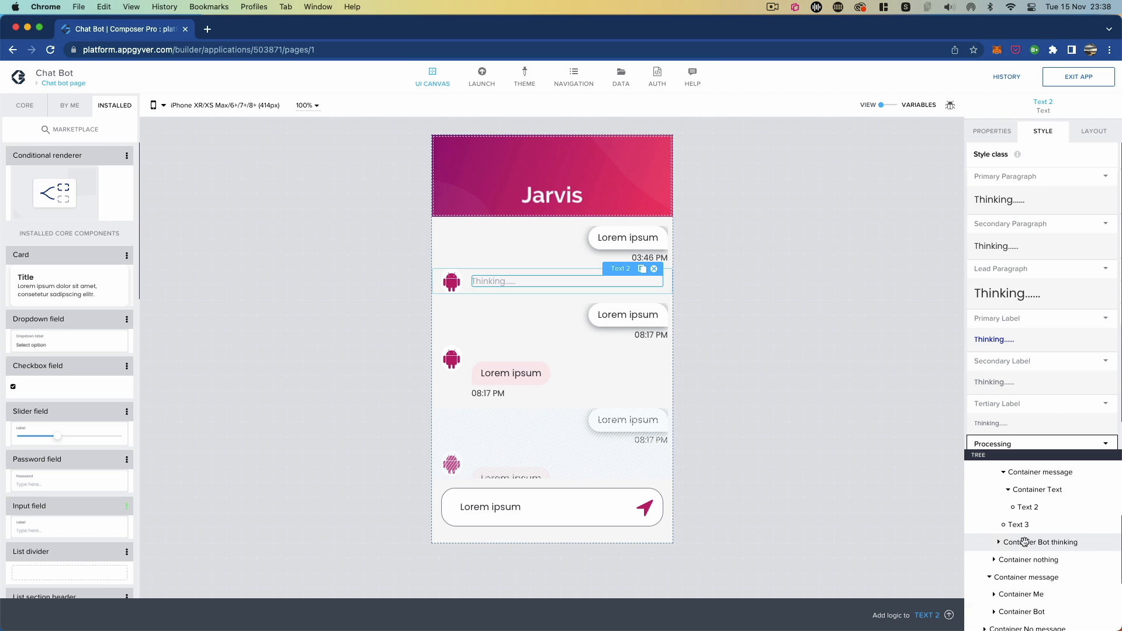
{"action": "scroll", "coordinate": [1046, 537], "scroll_direction": "up", "scroll_amount": 3}
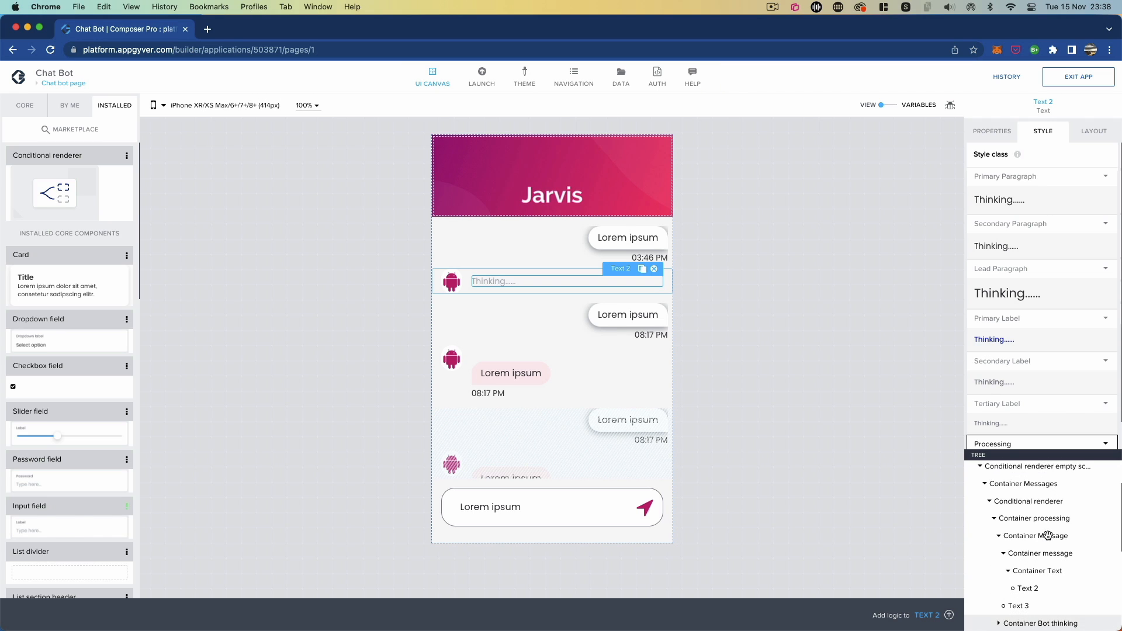
{"action": "left_click", "coordinate": [994, 519]}
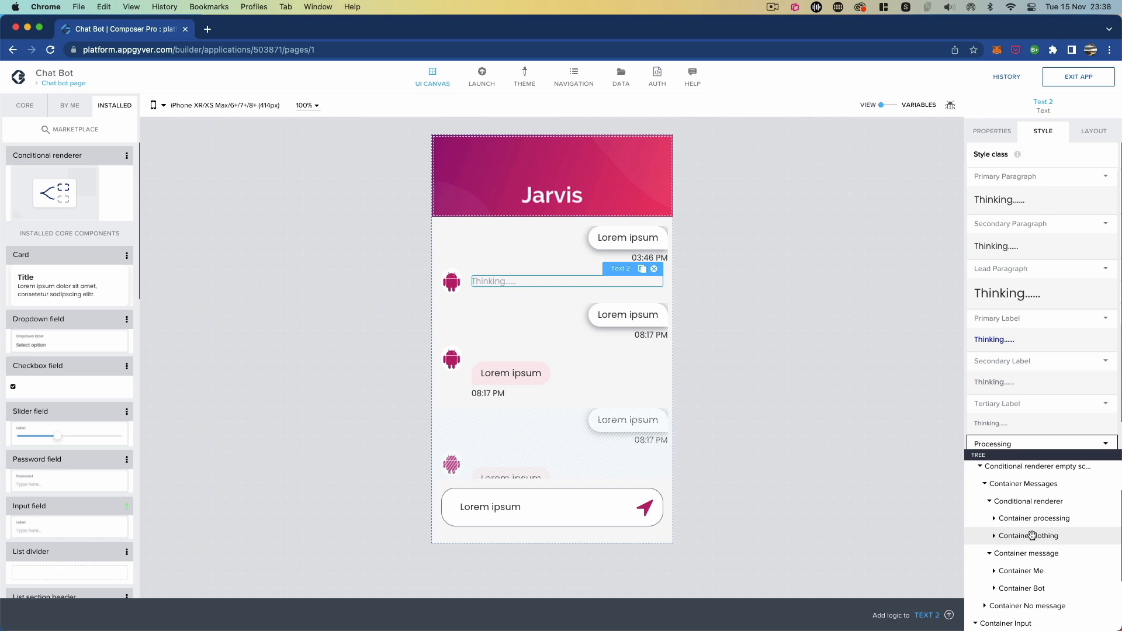
{"action": "left_click", "coordinate": [1030, 535]}
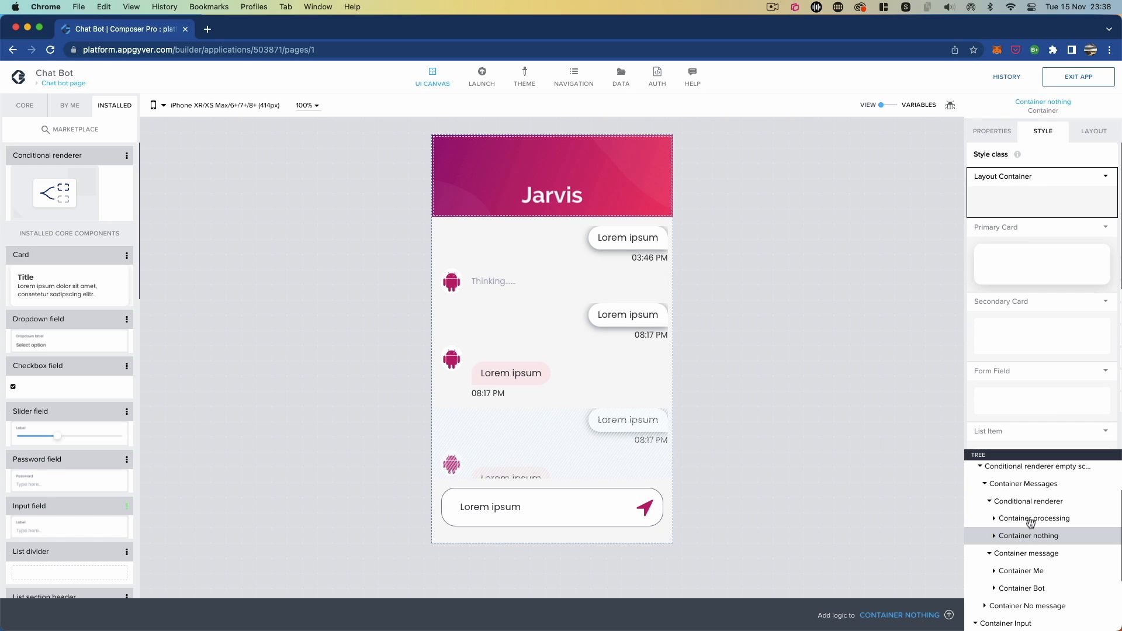
{"action": "left_click", "coordinate": [1031, 518]}
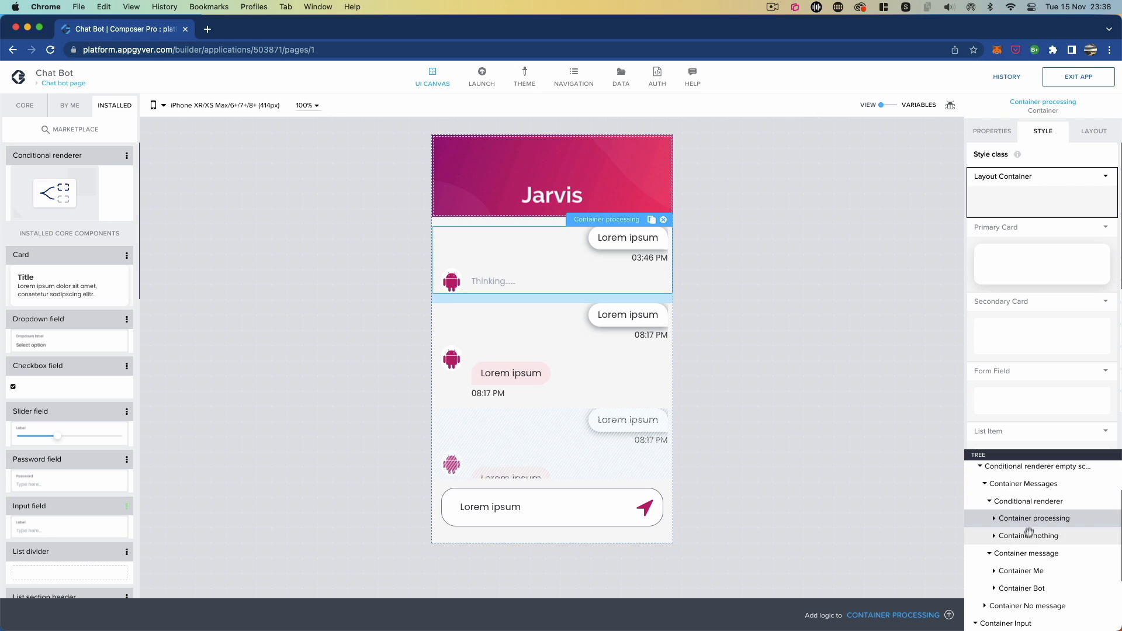
- Rename the first render ID of the conditional renderer in Container Messages to "processing"
{"action": "left_click", "coordinate": [1028, 503]}
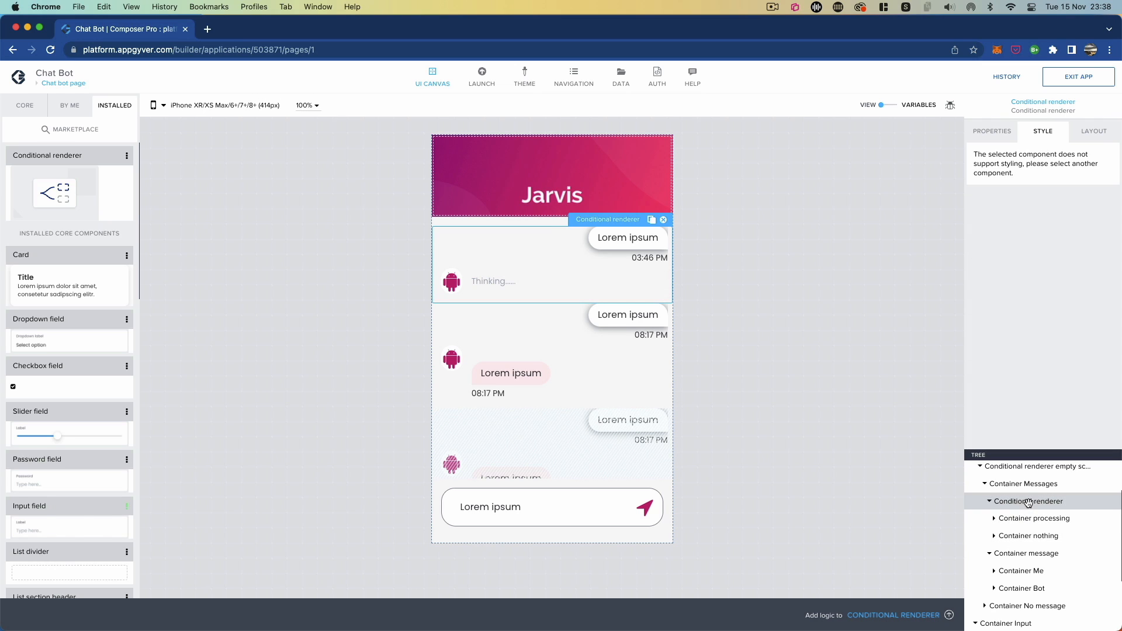
{"action": "left_click", "coordinate": [992, 134]}
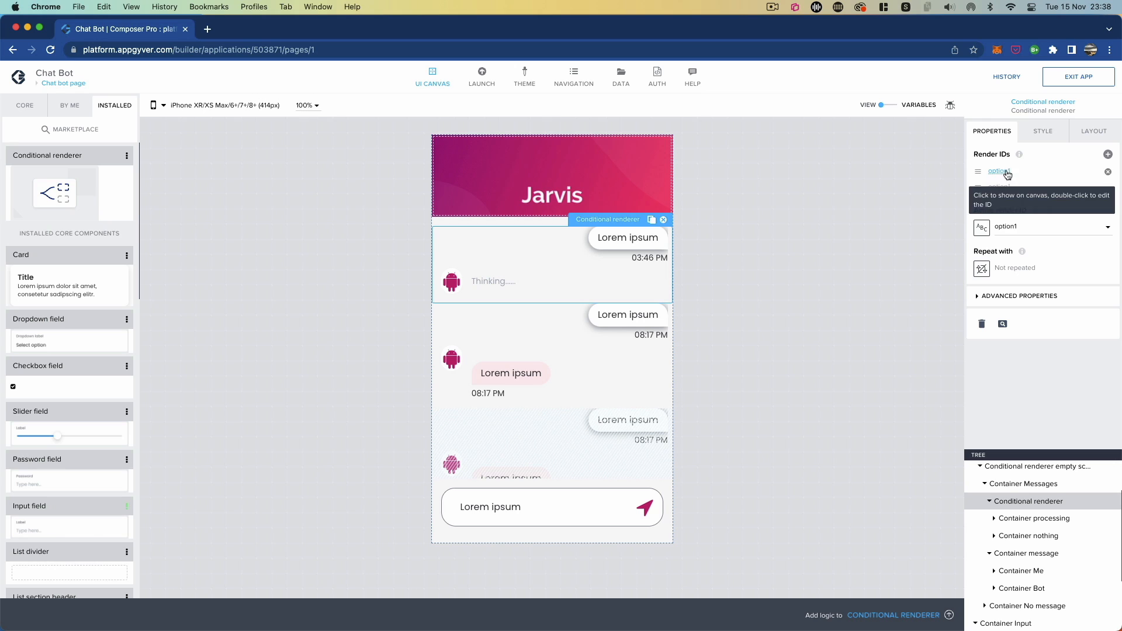
{"action": "left_click", "coordinate": [998, 174]}
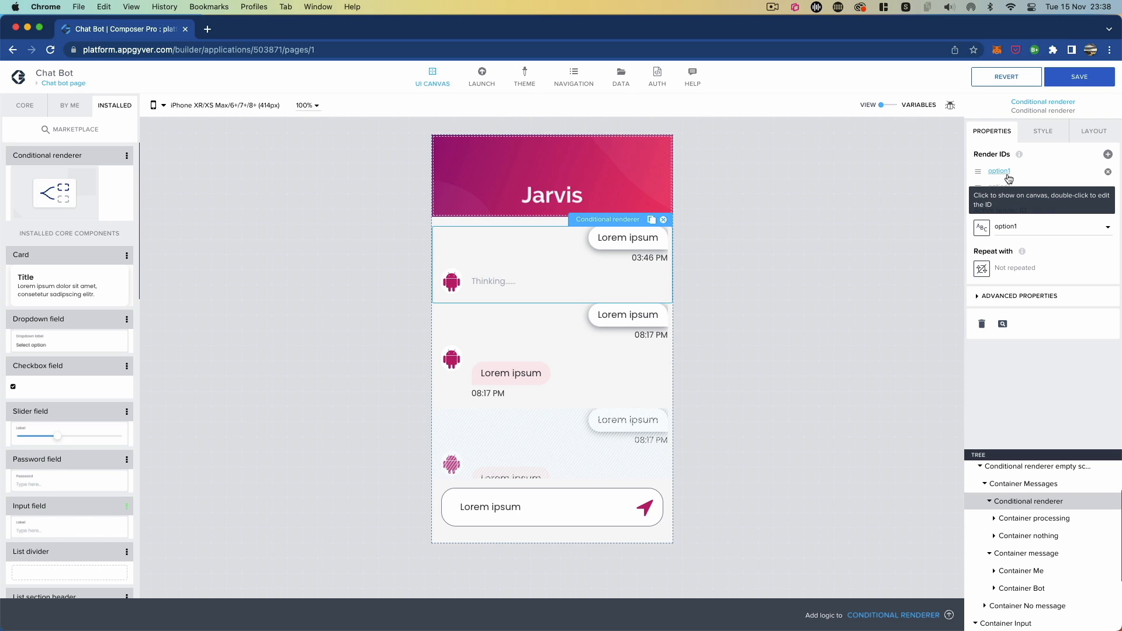
{"action": "double_click", "coordinate": [1005, 174]}
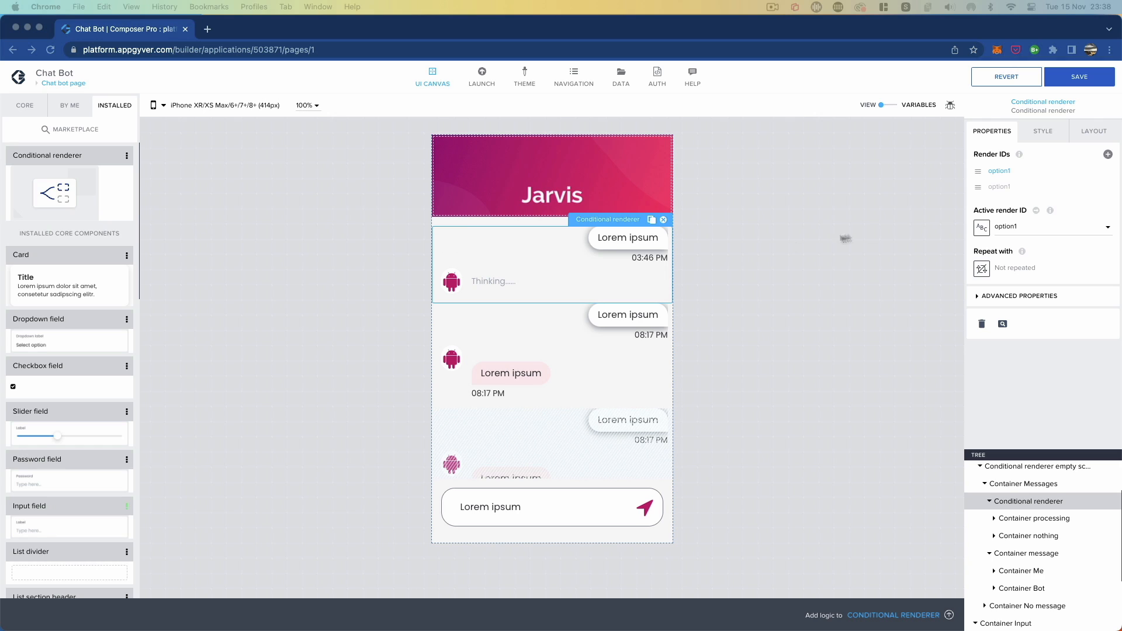
{"action": "double_click", "coordinate": [1004, 171]}
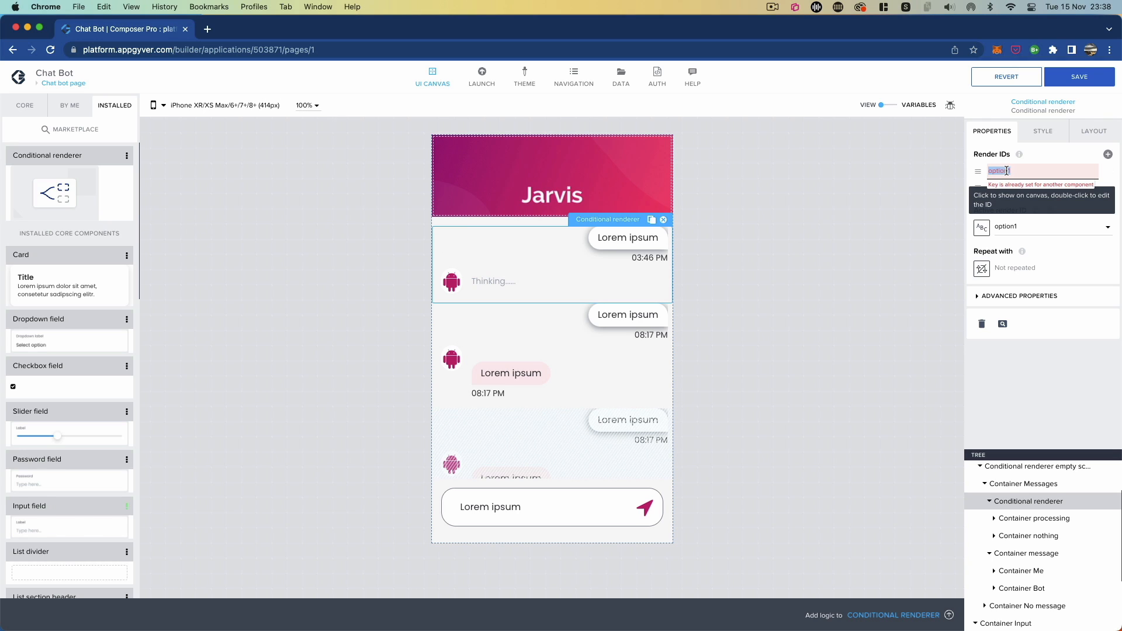
{"action": "type", "text": "processing"}
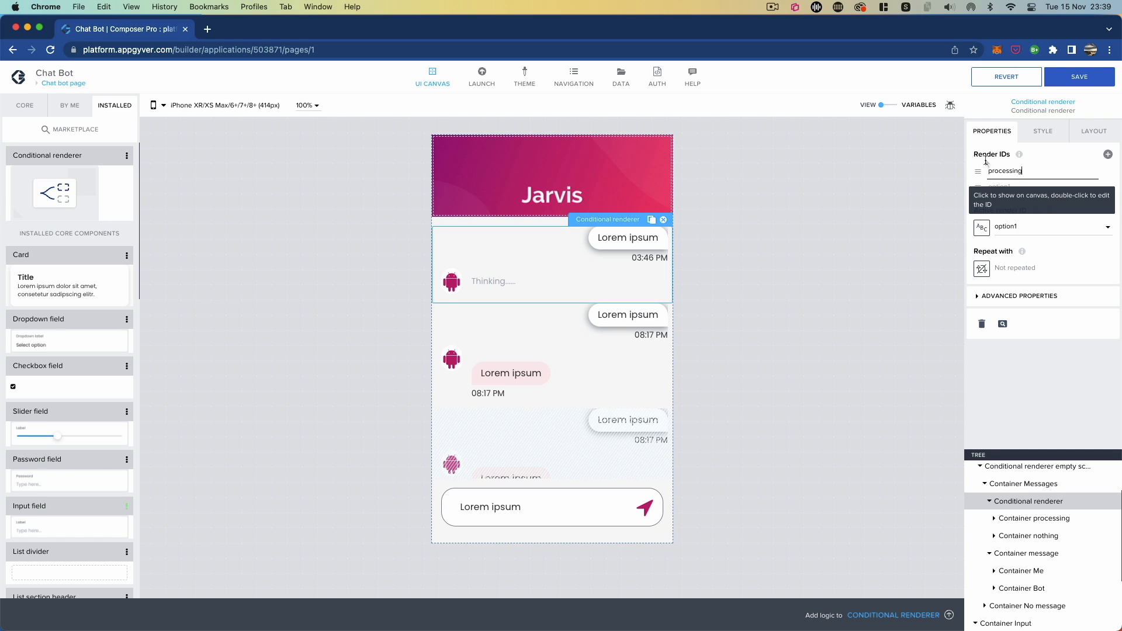
{"action": "key", "text": "Return"}
- Rename the conditional renderer's second render ID to "nothing"
{"action": "left_click", "coordinate": [1010, 188]}
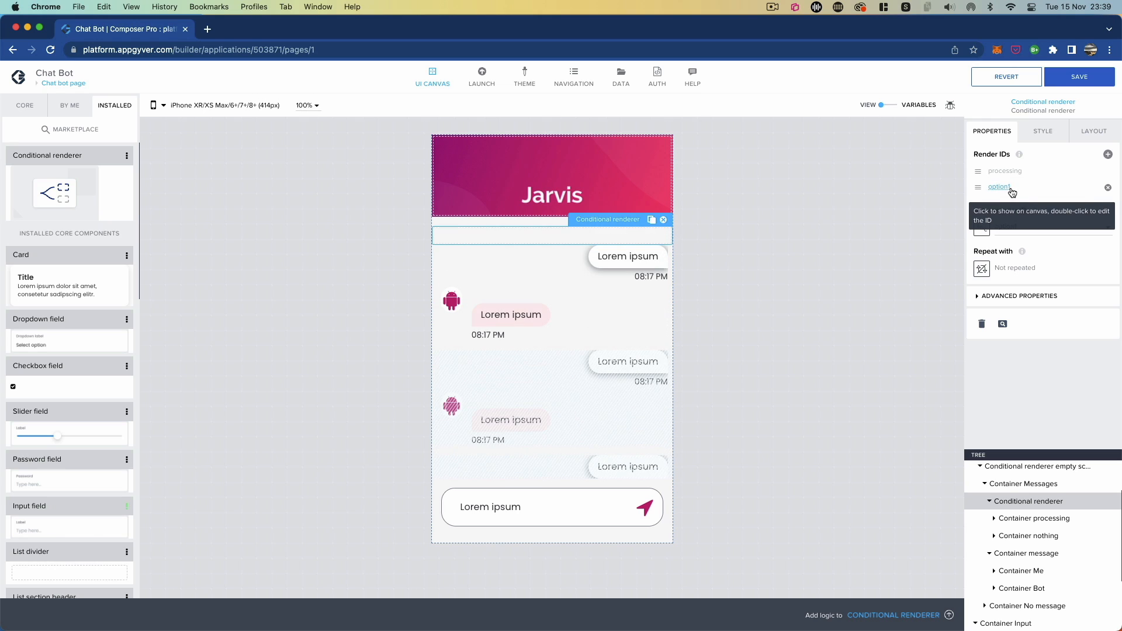
{"action": "double_click", "coordinate": [1011, 190]}
{"action": "type", "text": "n"}
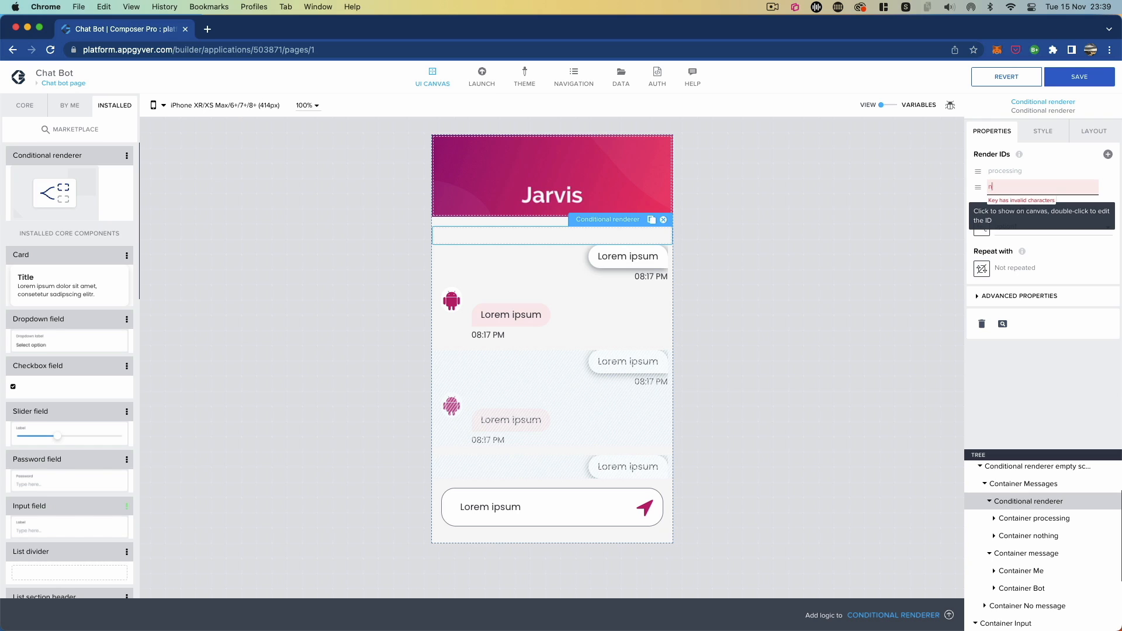
{"action": "type", "text": "othing"}
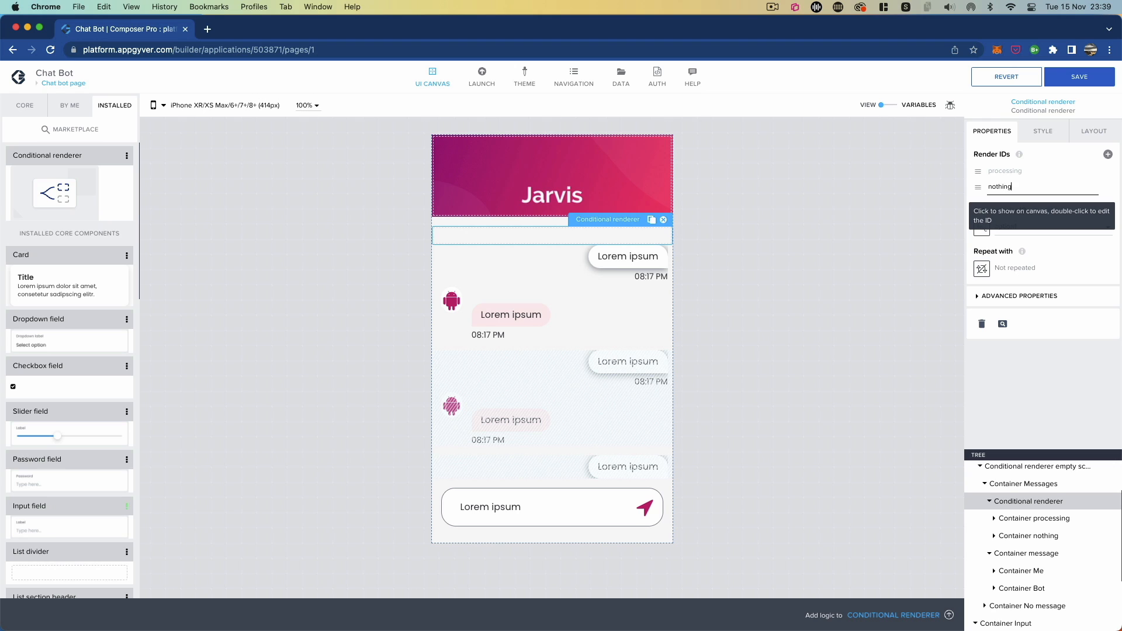
{"action": "left_click", "coordinate": [955, 178]}
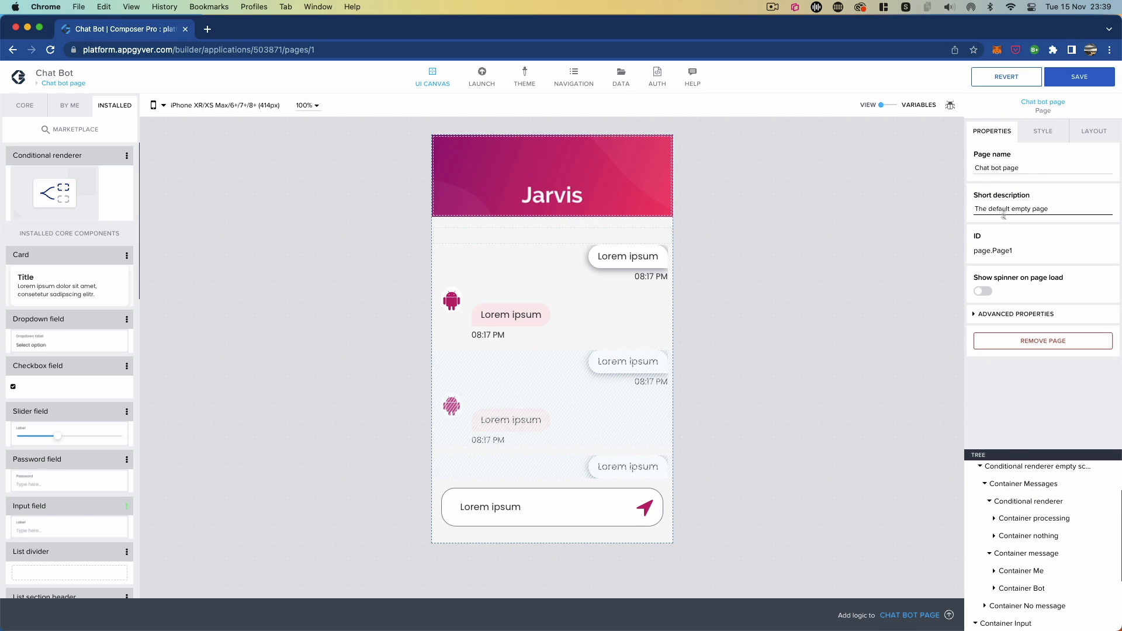
- Preview the conditional renderer's processing and nothing options on the canvas, ending on processing
{"action": "left_click", "coordinate": [1046, 501]}
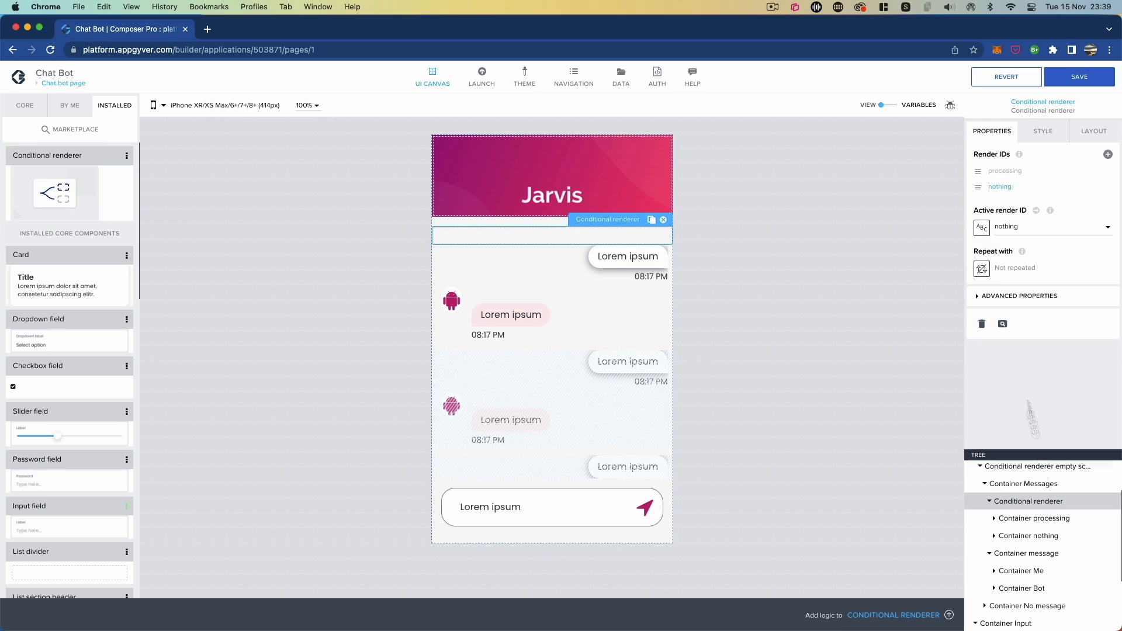
{"action": "left_click", "coordinate": [997, 172]}
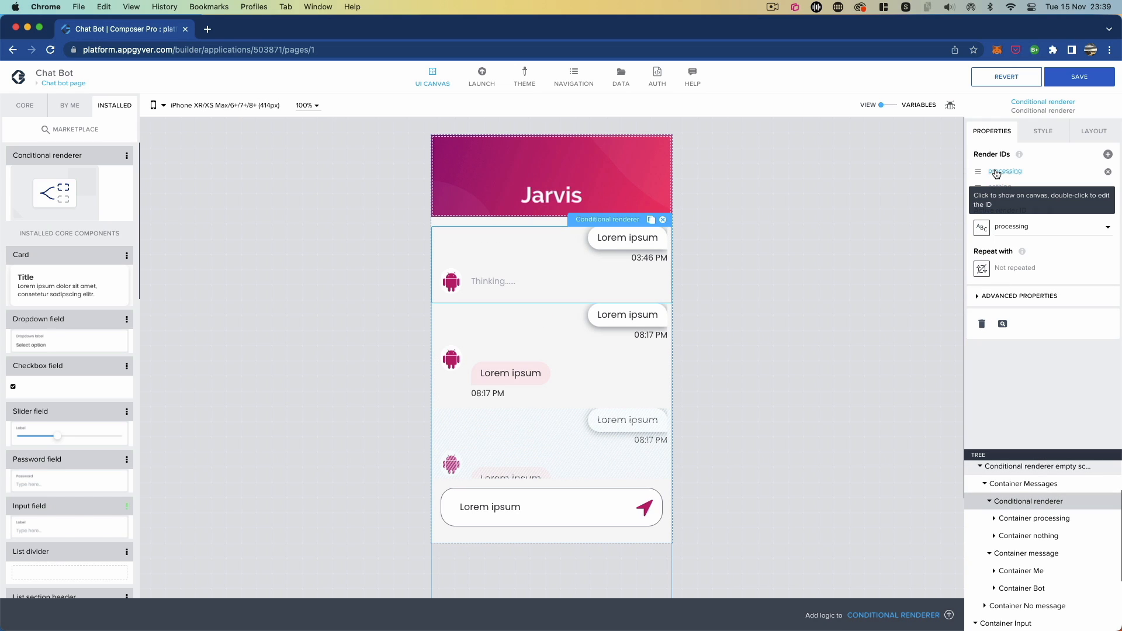
{"action": "left_click", "coordinate": [1000, 187]}
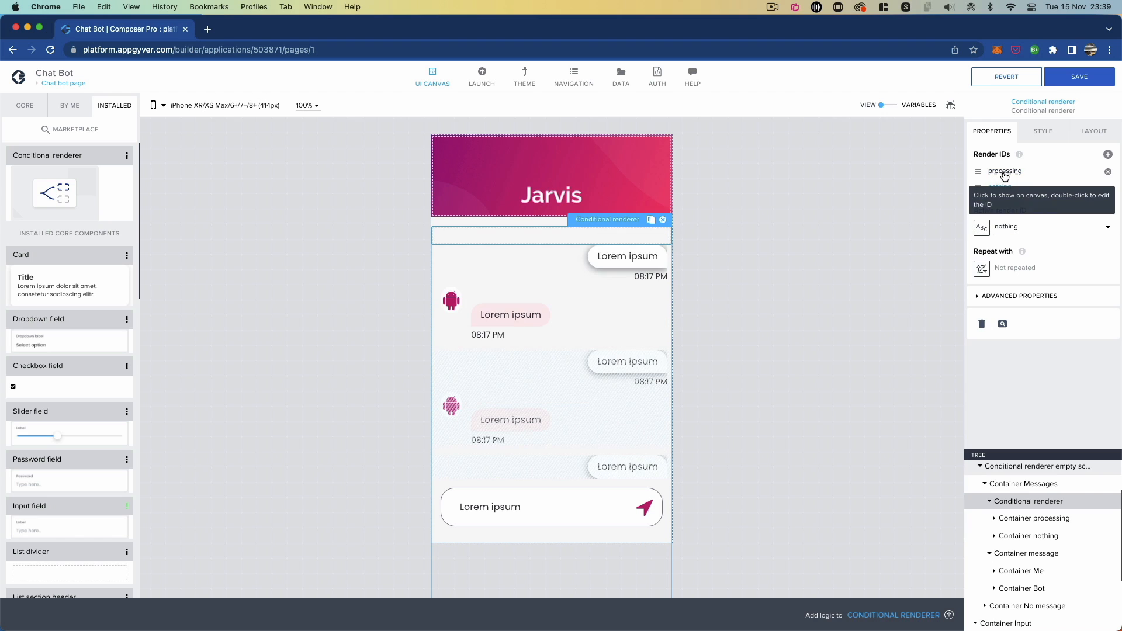
{"action": "left_click", "coordinate": [1003, 175]}
- Bind the conditional renderer's Active render ID to a formula, replacing its content with an IF function that uses pageVars.processing as the condition
{"action": "left_click", "coordinate": [982, 227]}
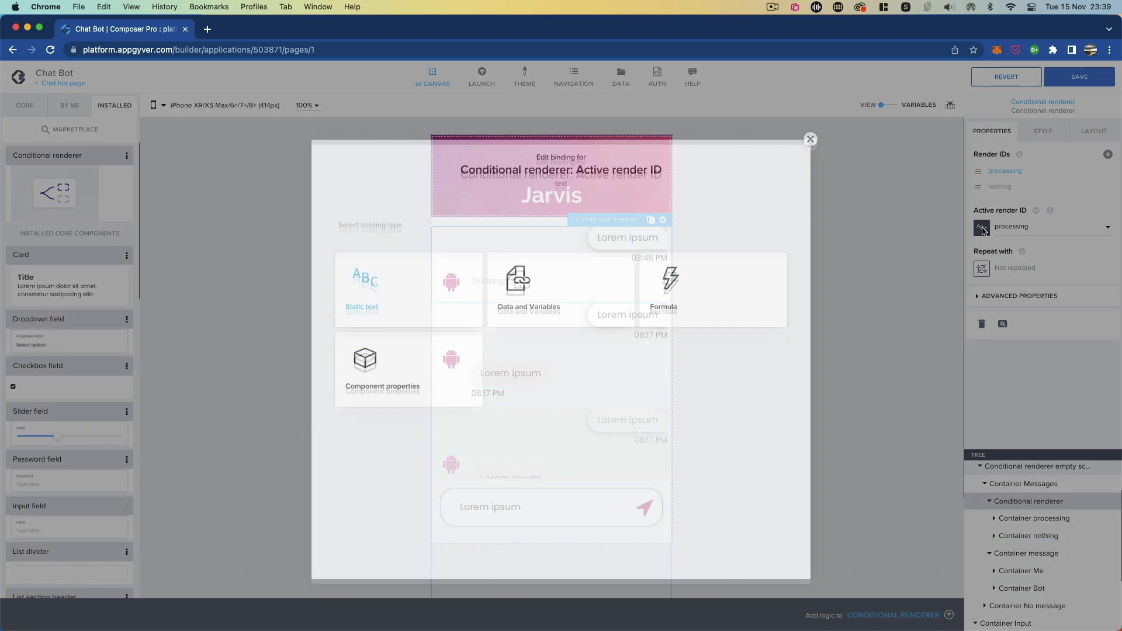
{"action": "left_click", "coordinate": [695, 295]}
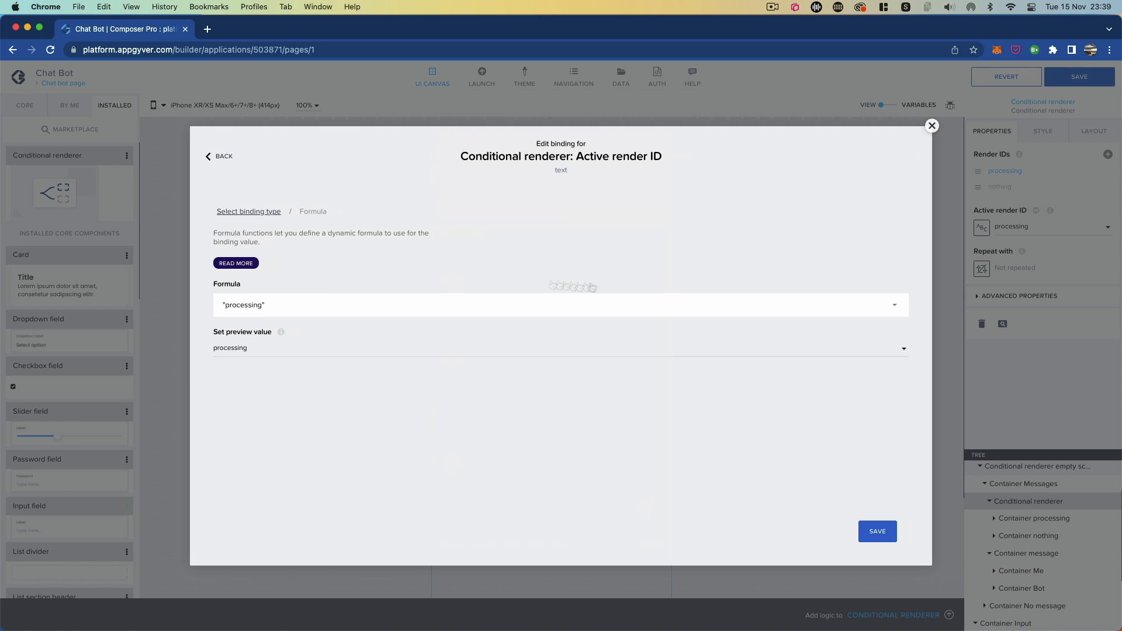
{"action": "left_click", "coordinate": [227, 303]}
{"action": "key", "text": "super+a"}
{"action": "key", "text": "BackSpace"}
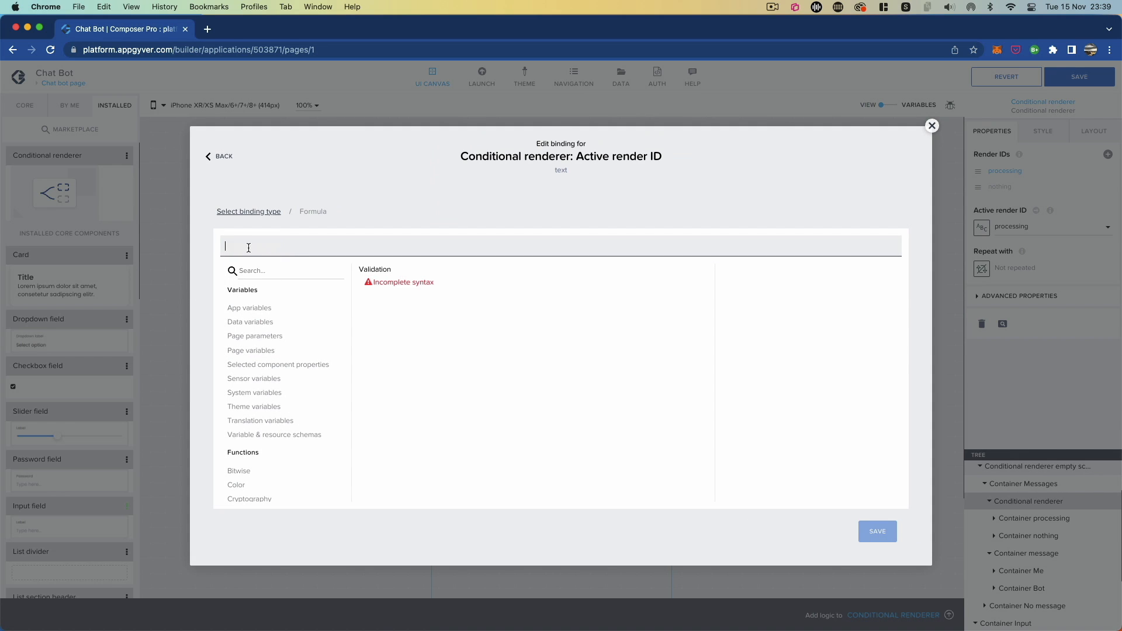
{"action": "type", "text": "IF("}
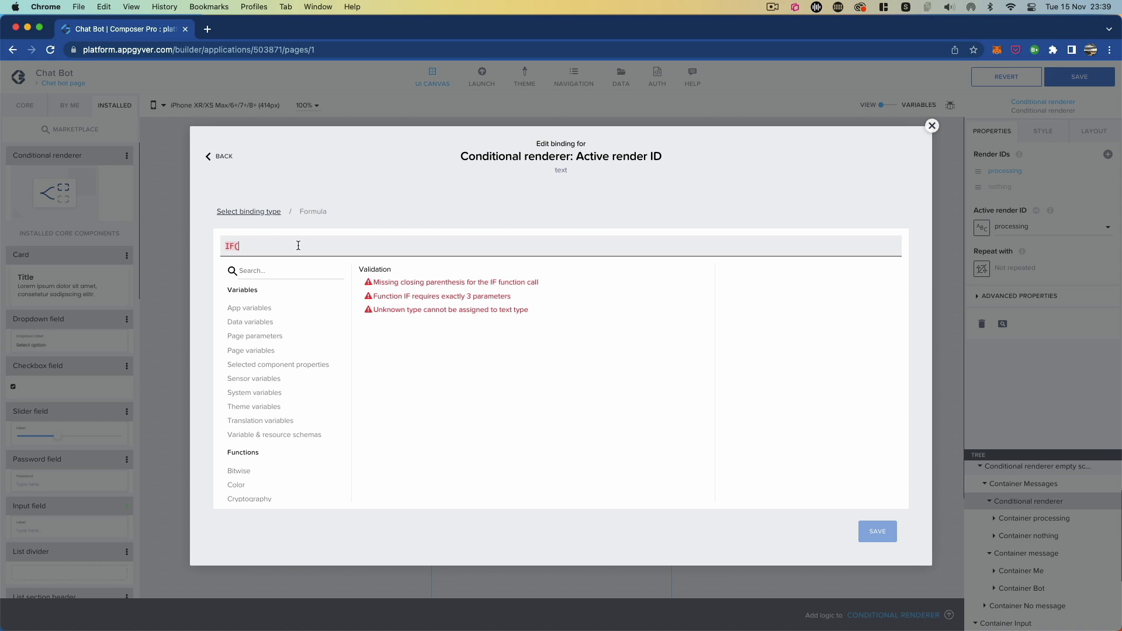
{"action": "key", "text": "BackSpace"}
{"action": "key", "text": "Return"}
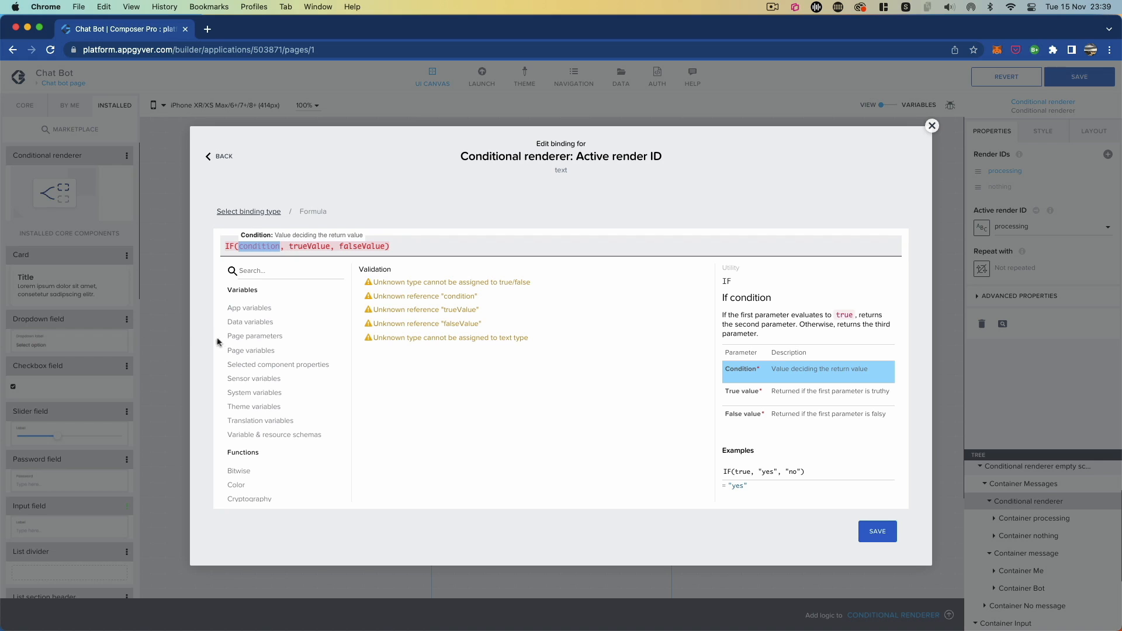
{"action": "left_click", "coordinate": [255, 351]}
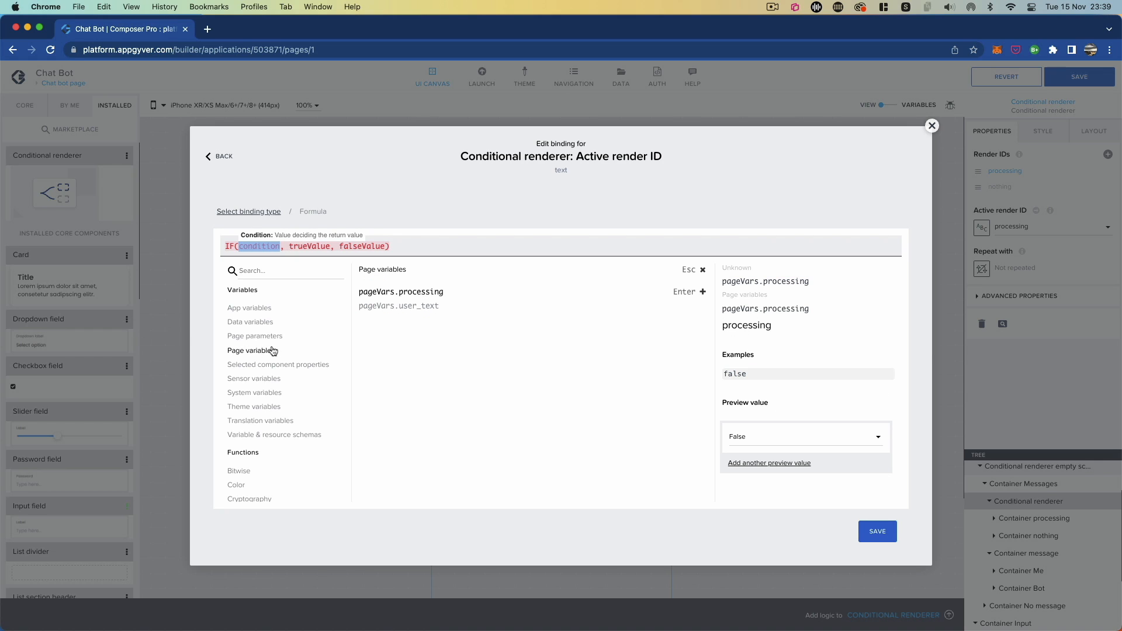
{"action": "left_click", "coordinate": [384, 294]}
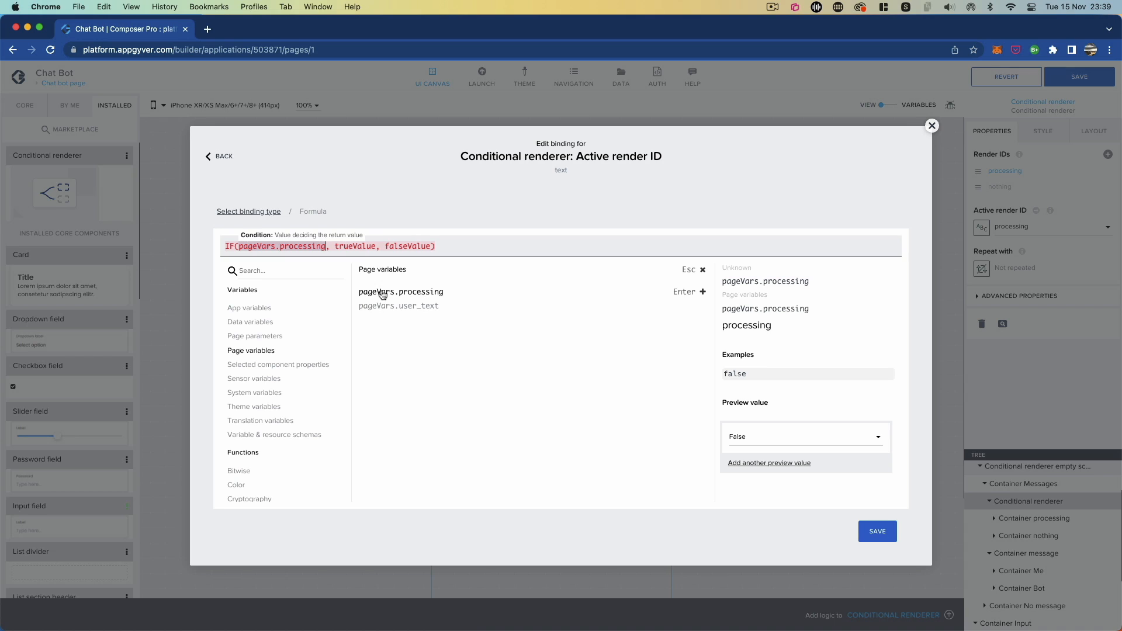
- Set the IF formula's true value to "processing" and false value to "nothing", then save the binding and the application
{"action": "double_click", "coordinate": [357, 246]}
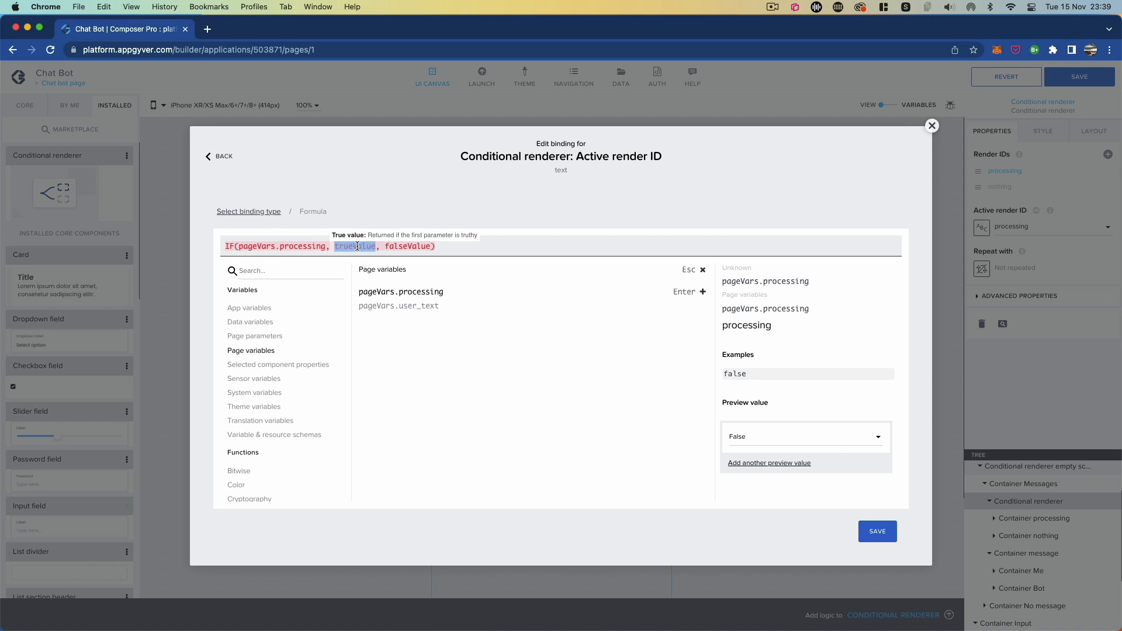
{"action": "type", "text": "\"\"processing\""}
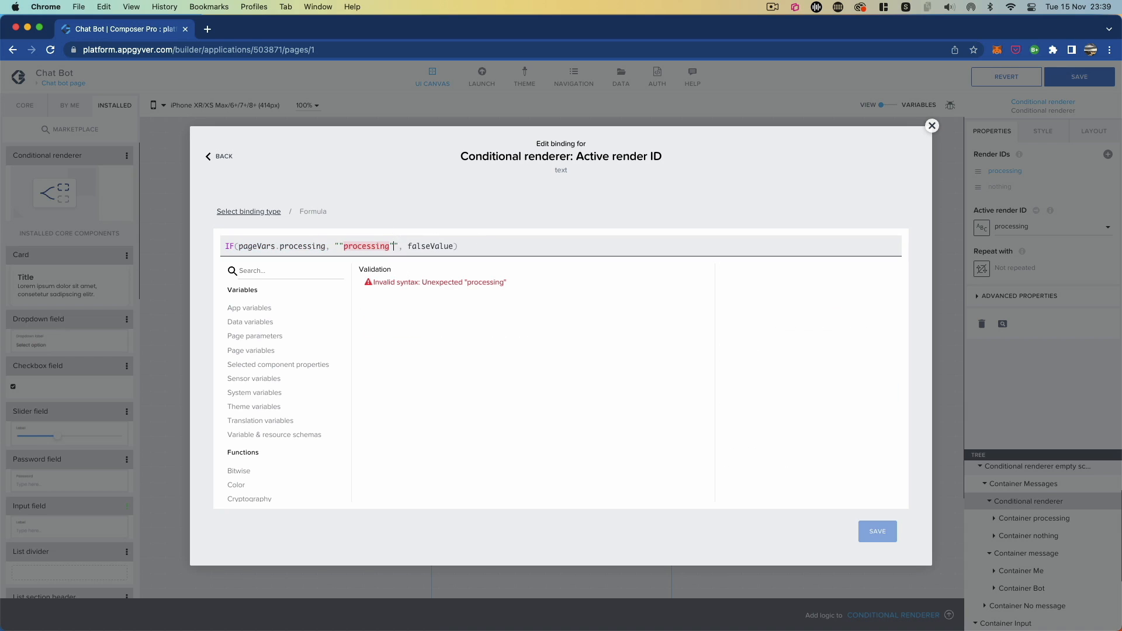
{"action": "key", "text": "BackSpace"}
{"action": "key", "text": "BackSpace"}
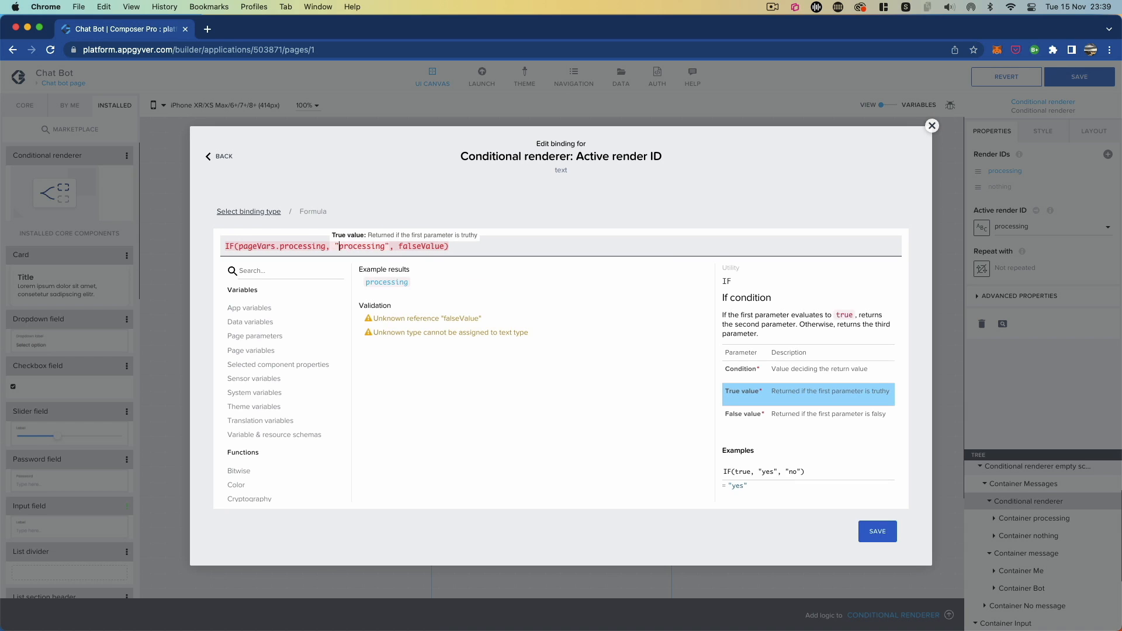
{"action": "double_click", "coordinate": [407, 247]}
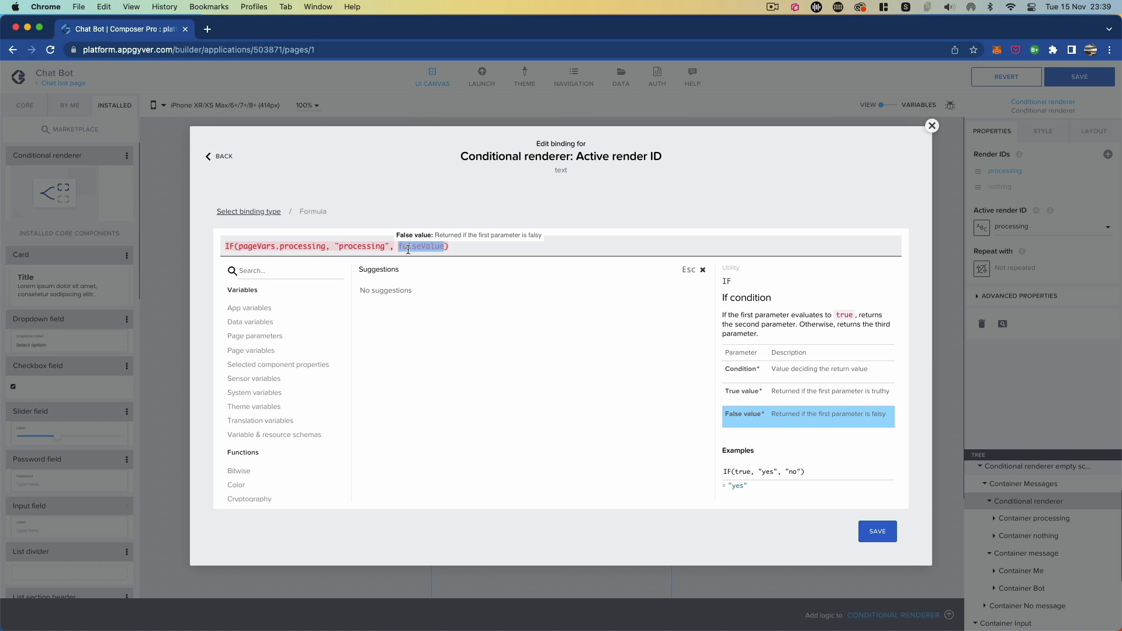
{"action": "type", "text": "\"no"}
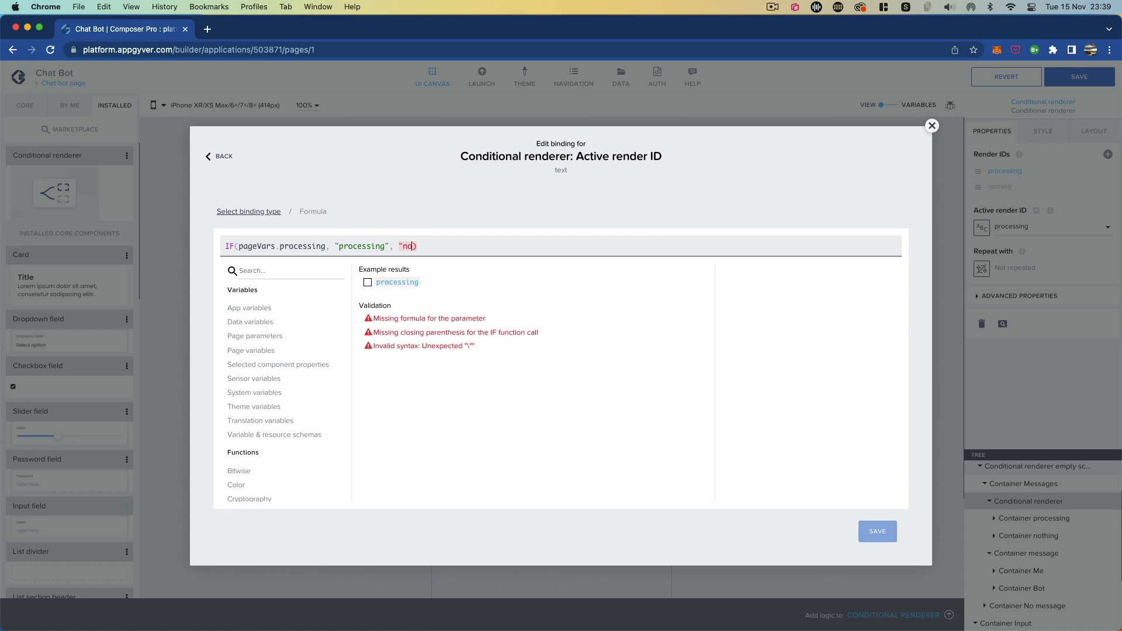
{"action": "type", "text": "thing\""}
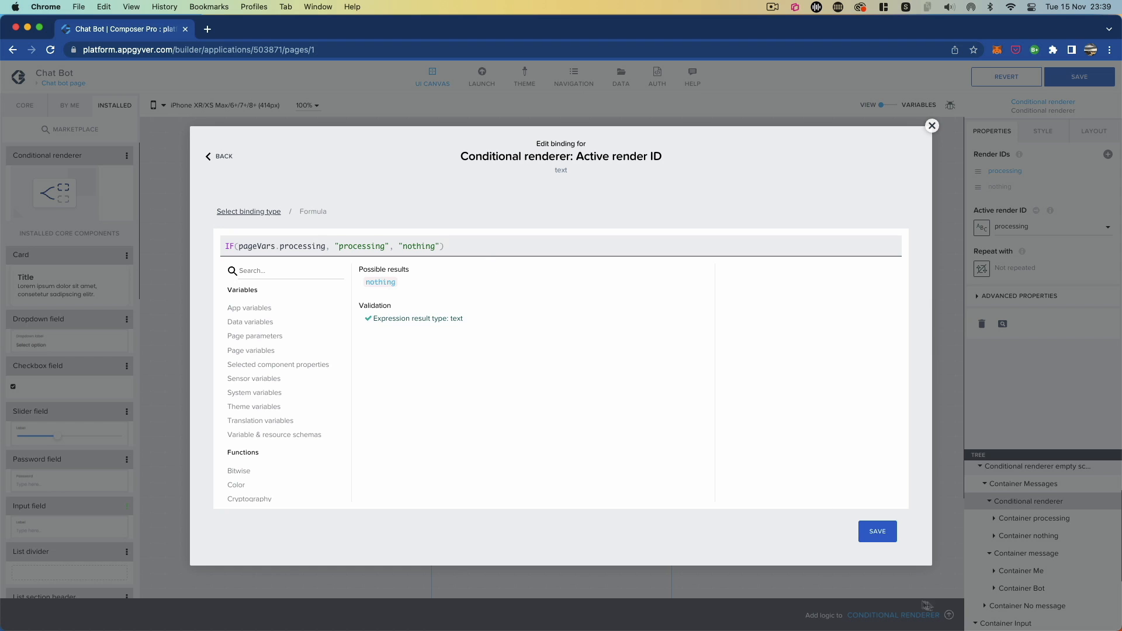
{"action": "left_click", "coordinate": [878, 533]}
{"action": "left_click", "coordinate": [866, 543]}
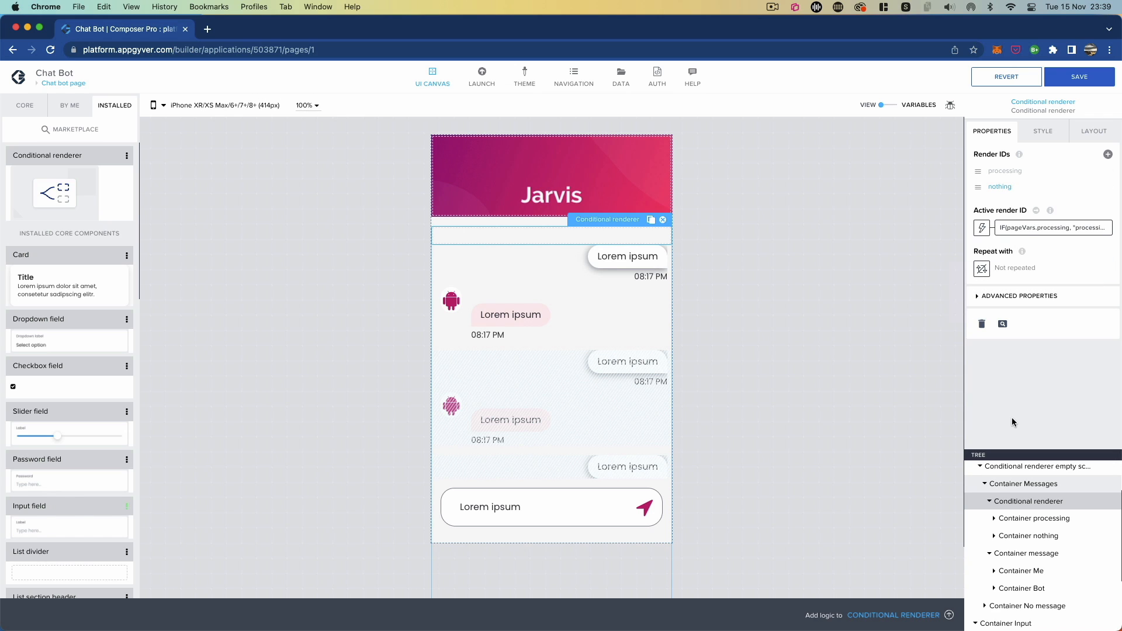
{"action": "left_click", "coordinate": [1079, 76]}
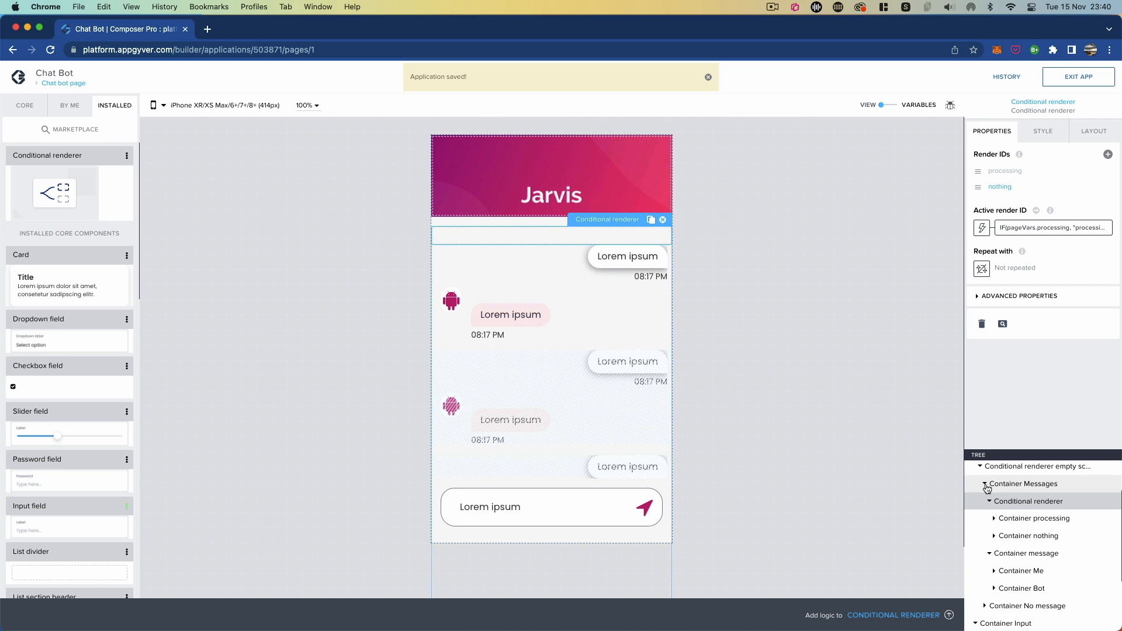
- Collapse the conditional renderer and Container message in the component tree, move Container message above the renderer, and save the application
{"action": "left_click", "coordinate": [985, 485]}
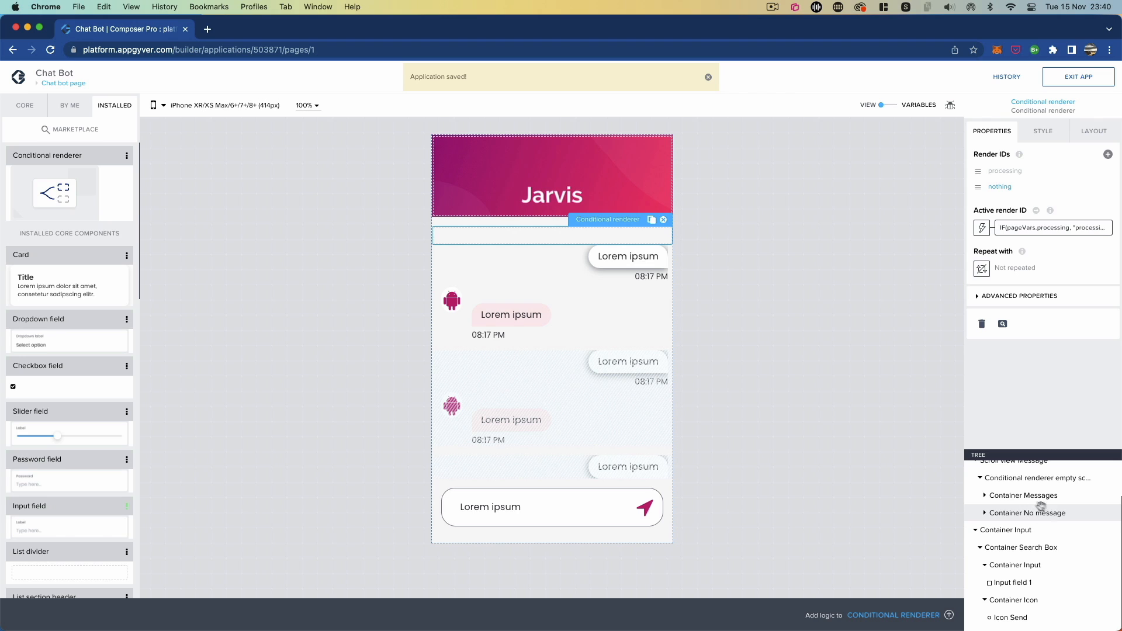
{"action": "left_click", "coordinate": [980, 477]}
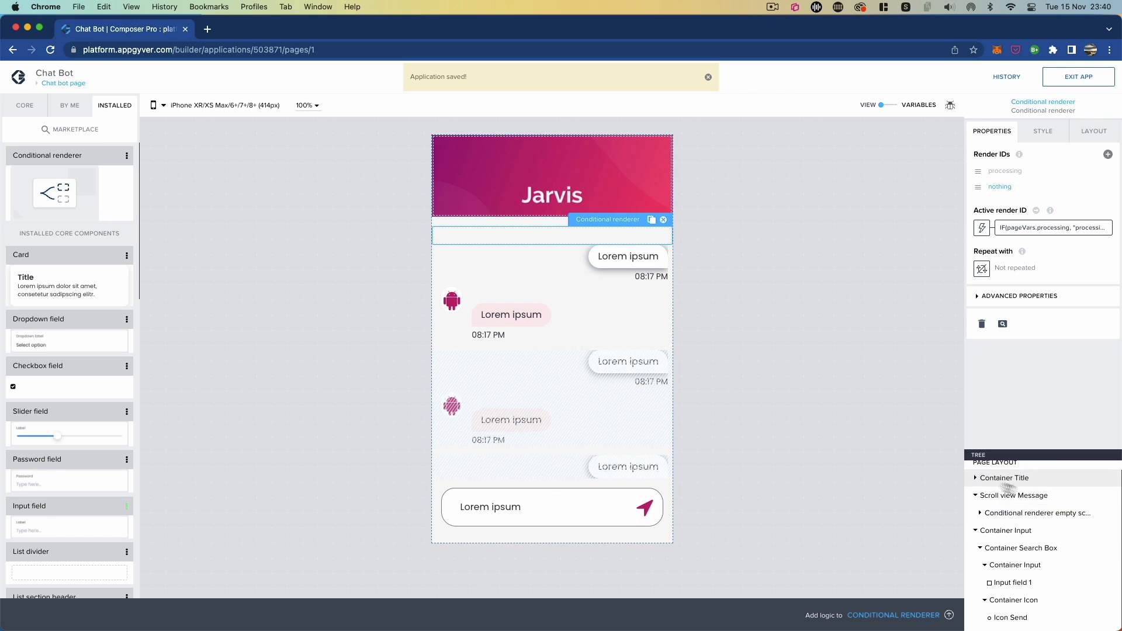
{"action": "left_click", "coordinate": [980, 513]}
{"action": "left_click", "coordinate": [985, 495]}
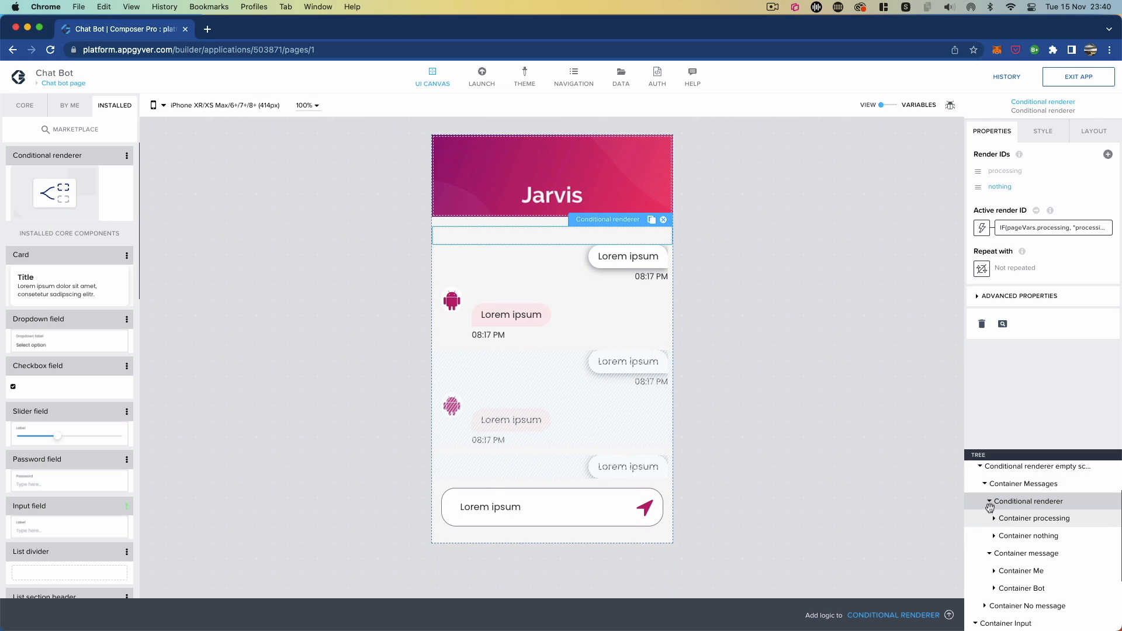
{"action": "left_click", "coordinate": [990, 501]}
{"action": "left_click", "coordinate": [989, 518]}
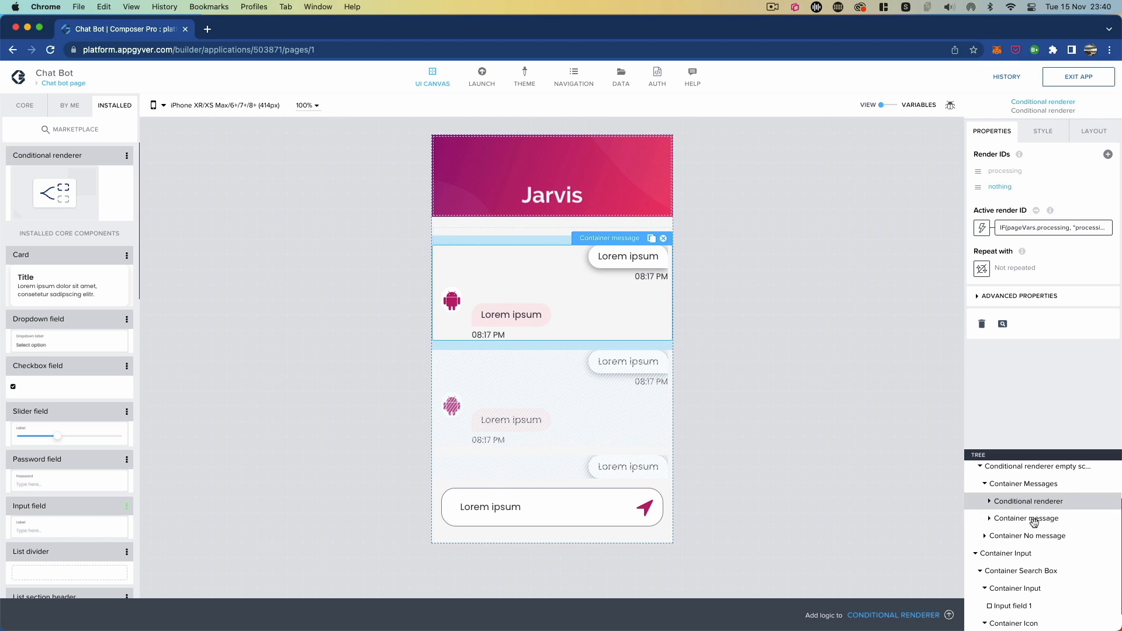
{"action": "left_click_drag", "start_coordinate": [999, 520], "coordinate": [1023, 496]}
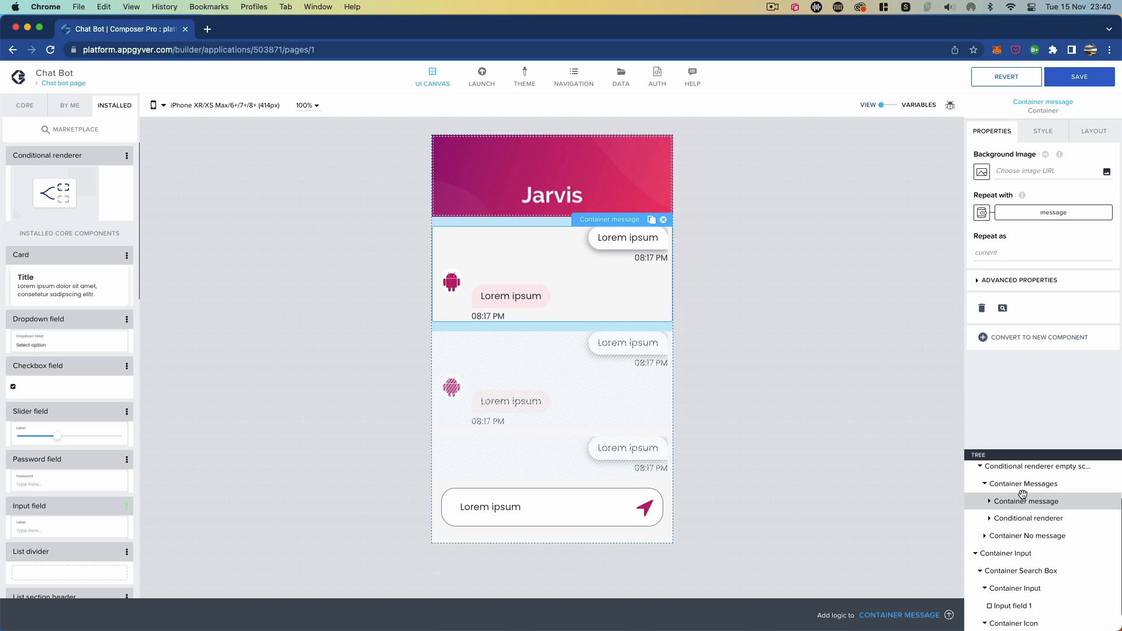
{"action": "left_click", "coordinate": [1030, 519]}
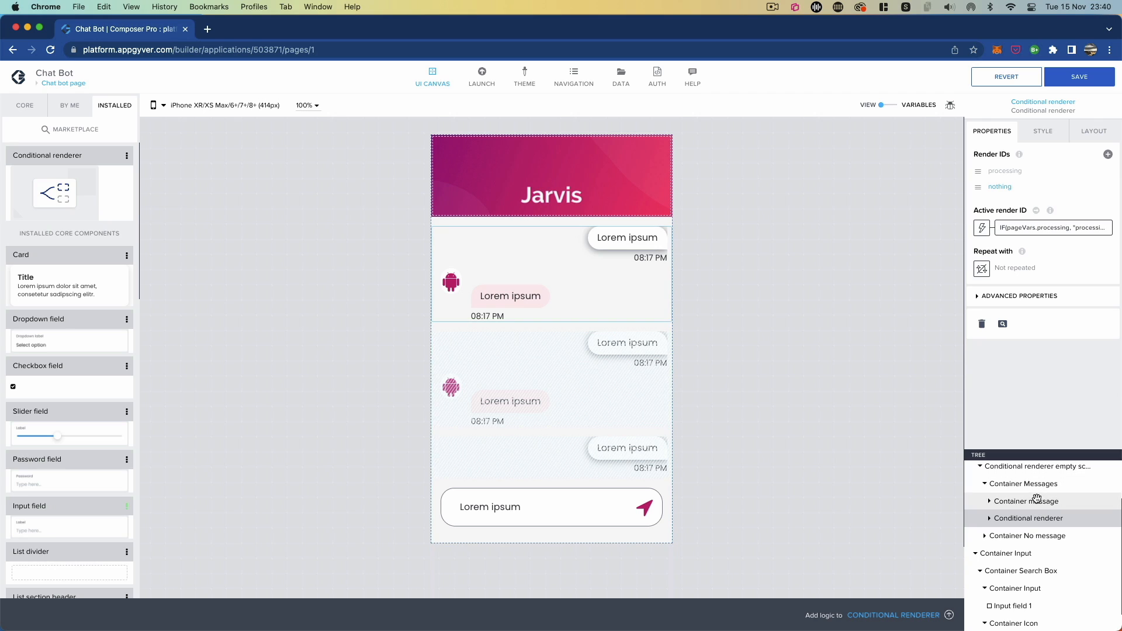
{"action": "left_click", "coordinate": [1088, 83]}
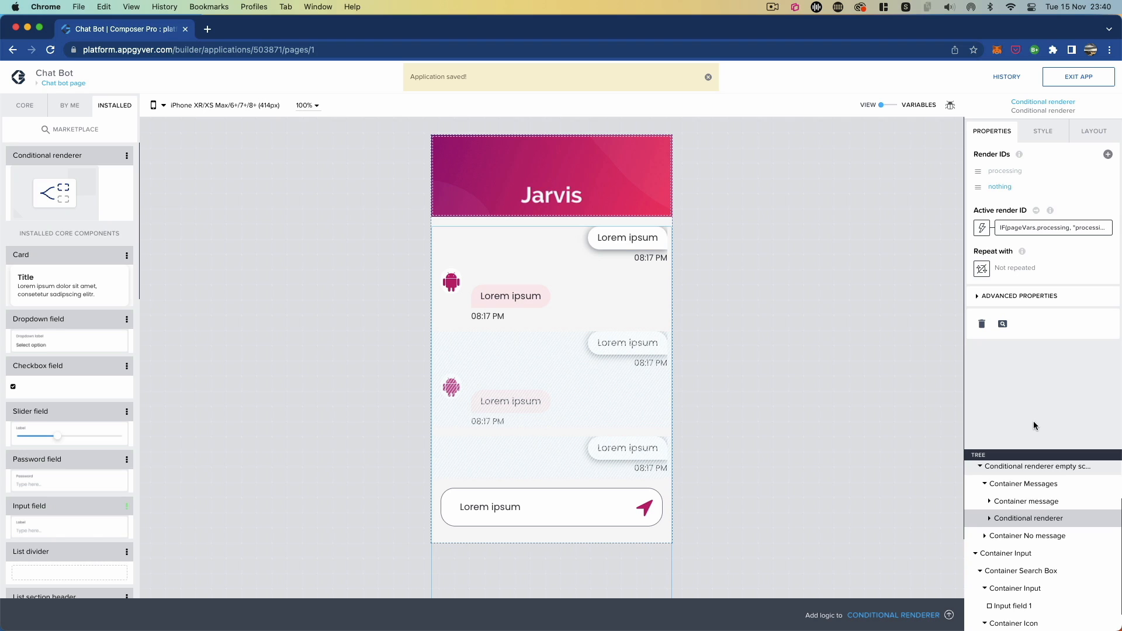
- Rename the Text 2 component inside Container processing as "Text Thinking" and save the application
{"action": "left_click", "coordinate": [990, 519]}
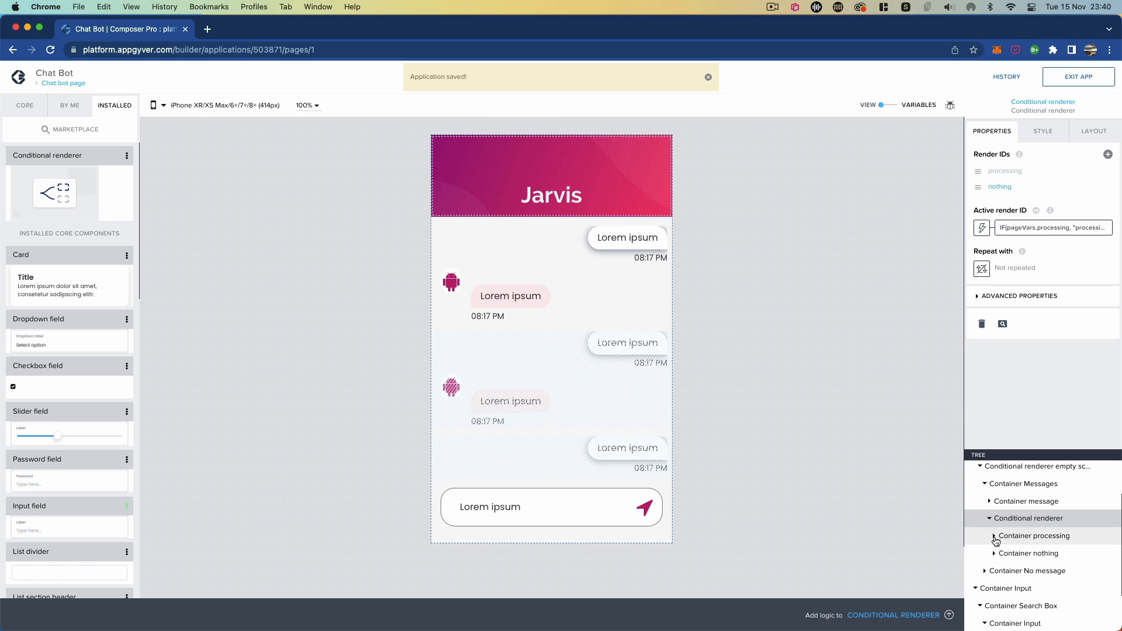
{"action": "left_click", "coordinate": [995, 536]}
{"action": "scroll", "coordinate": [999, 537], "scroll_direction": "down", "scroll_amount": 1}
{"action": "scroll", "coordinate": [1002, 542], "scroll_direction": "down", "scroll_amount": 1}
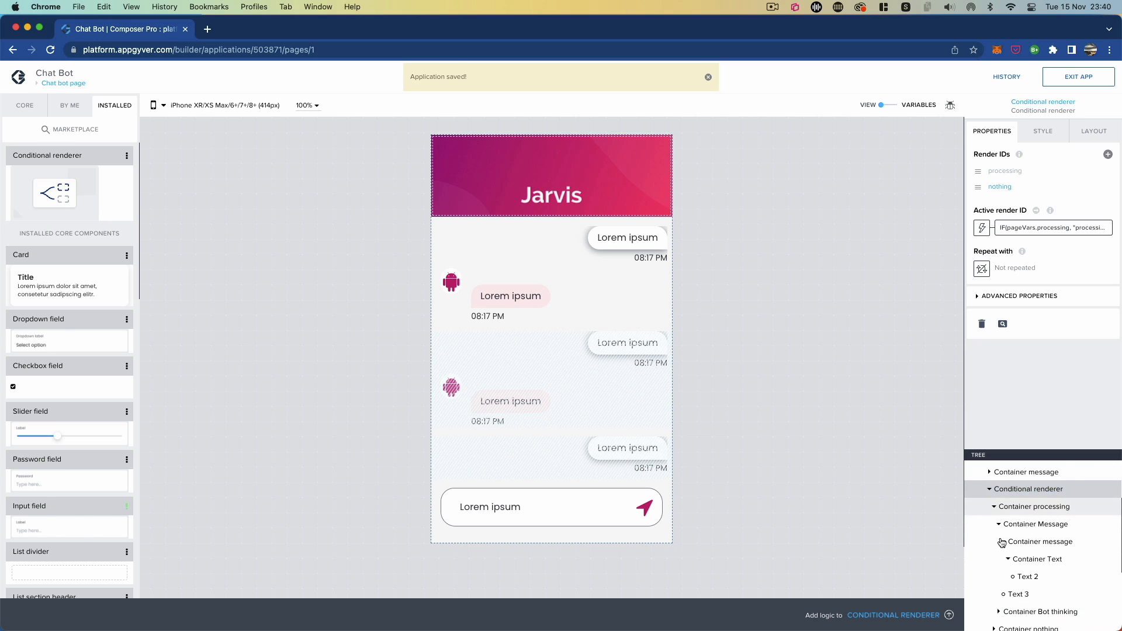
{"action": "left_click", "coordinate": [1045, 560]}
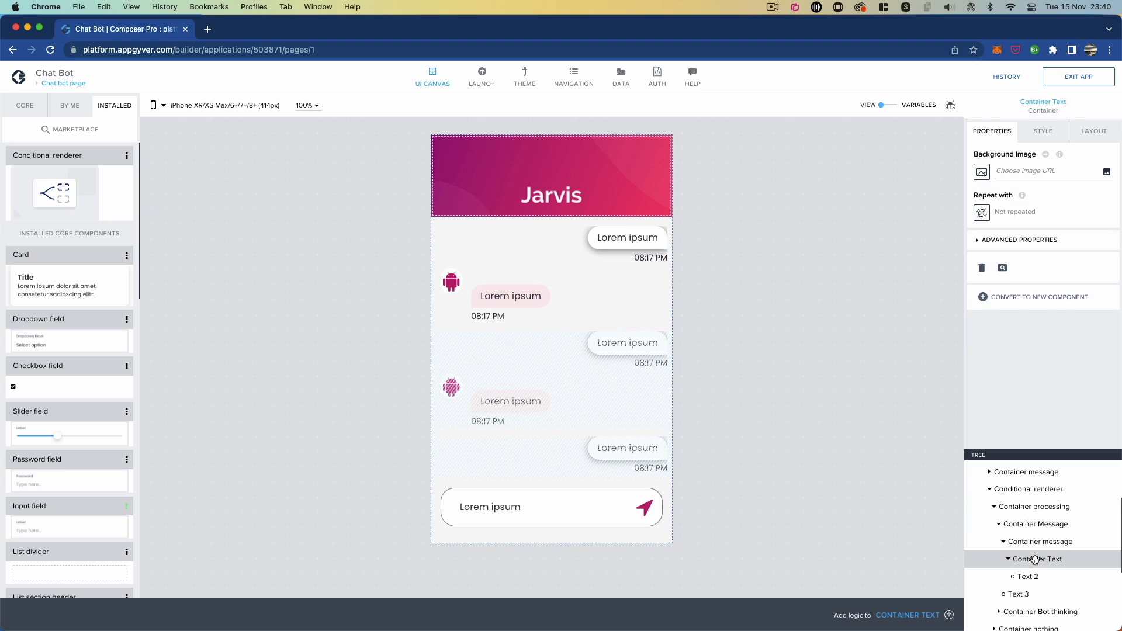
{"action": "left_click", "coordinate": [1032, 577]}
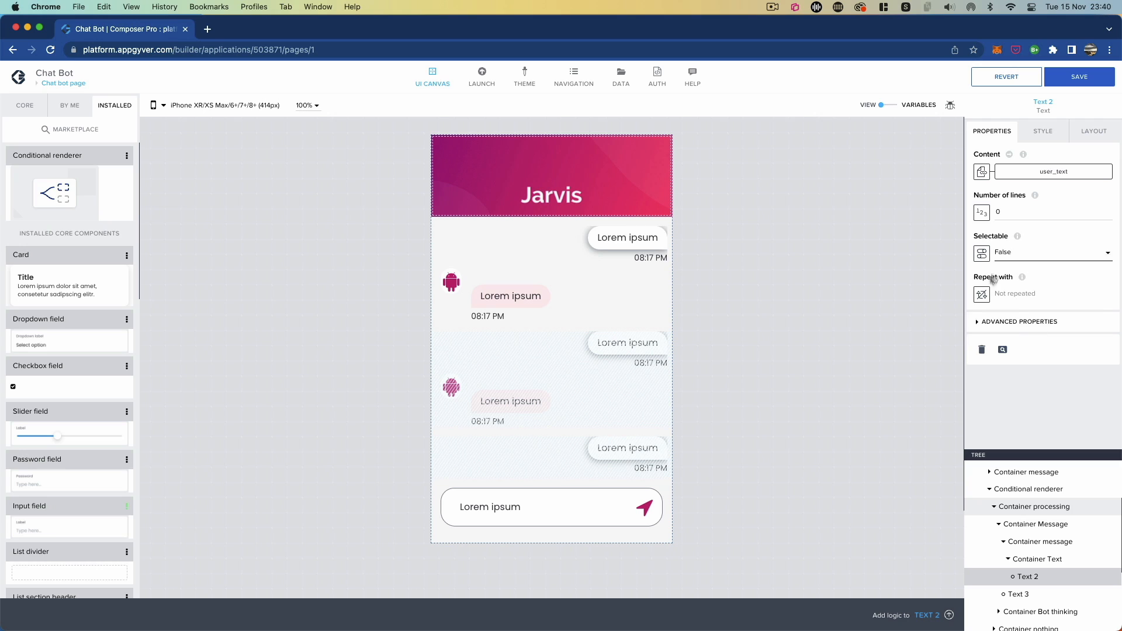
{"action": "left_click", "coordinate": [978, 323]}
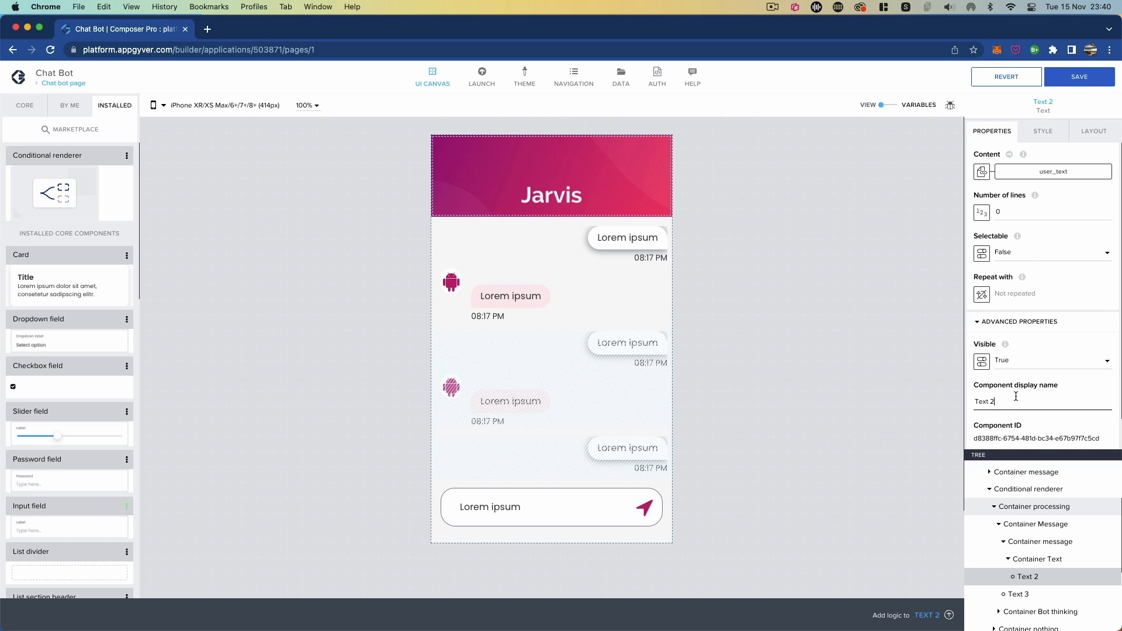
{"action": "type", "text": "Thinking"}
{"action": "left_click", "coordinate": [1037, 559]}
{"action": "left_click", "coordinate": [1036, 576]}
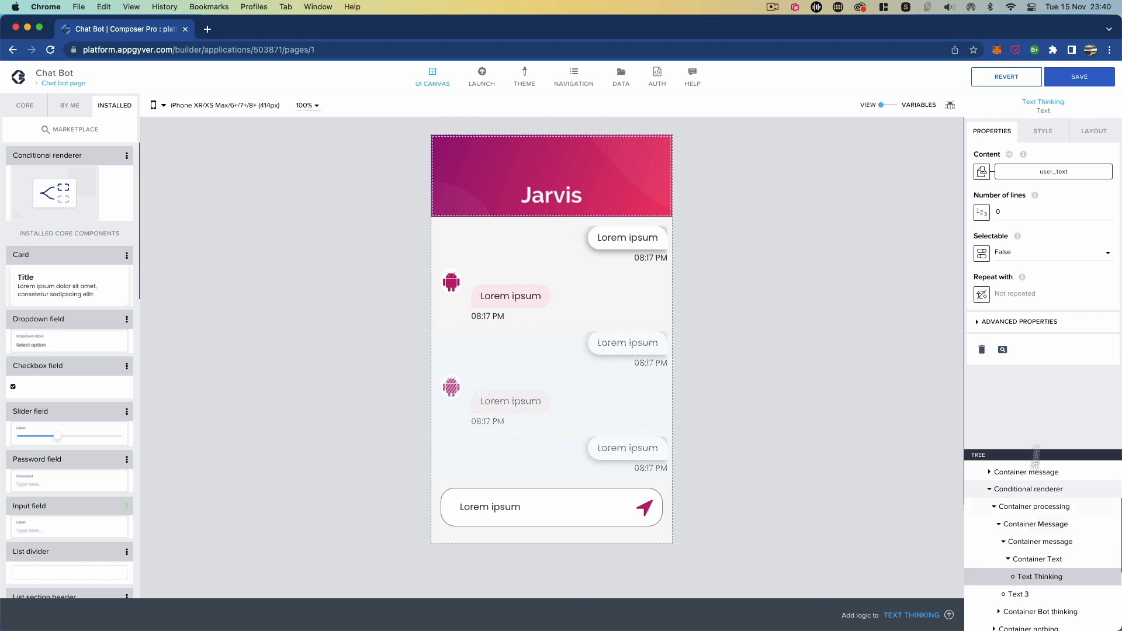
{"action": "left_click", "coordinate": [1078, 83]}
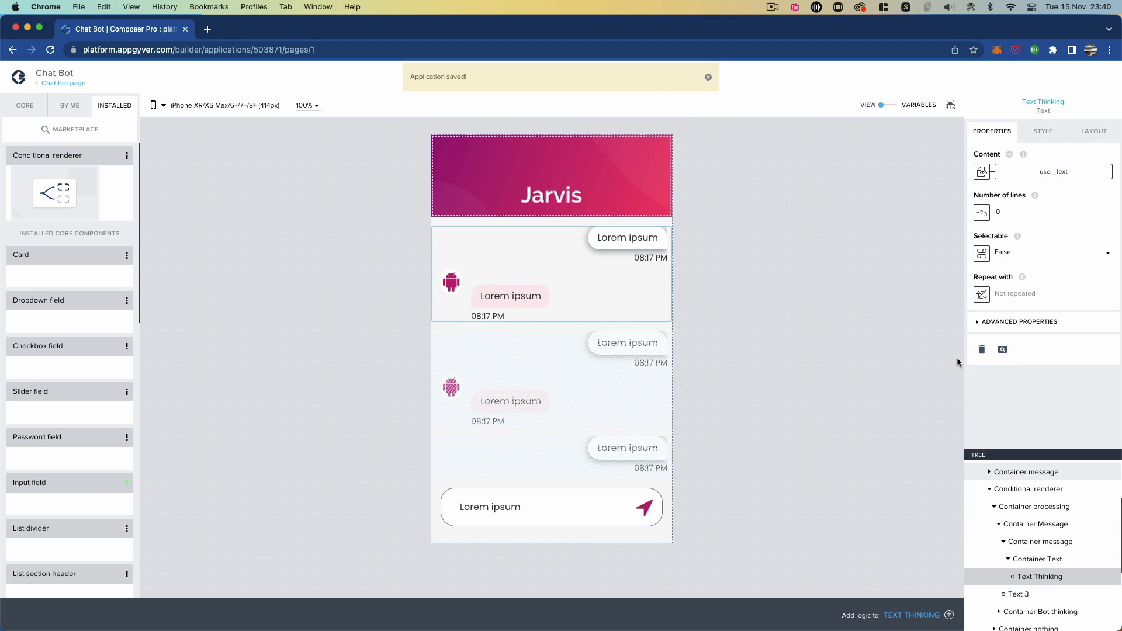
- Open the logic of the send icon's container and slightly rearrange its If condition and Set page variable nodes
{"action": "scroll", "coordinate": [1017, 561], "scroll_direction": "down", "scroll_amount": 3}
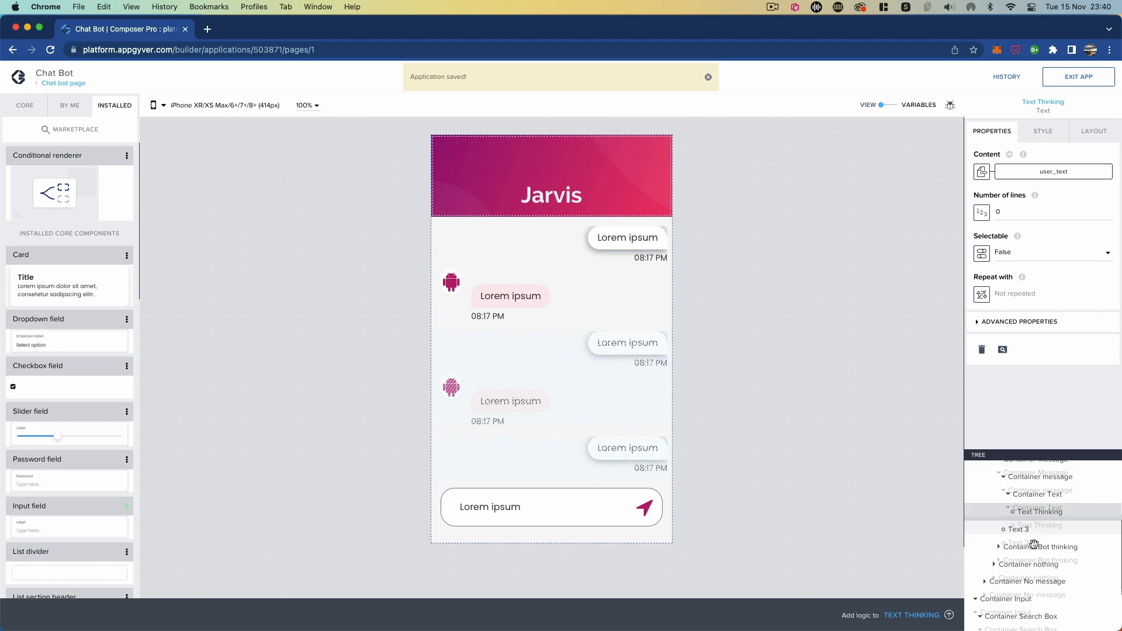
{"action": "left_click", "coordinate": [645, 508]}
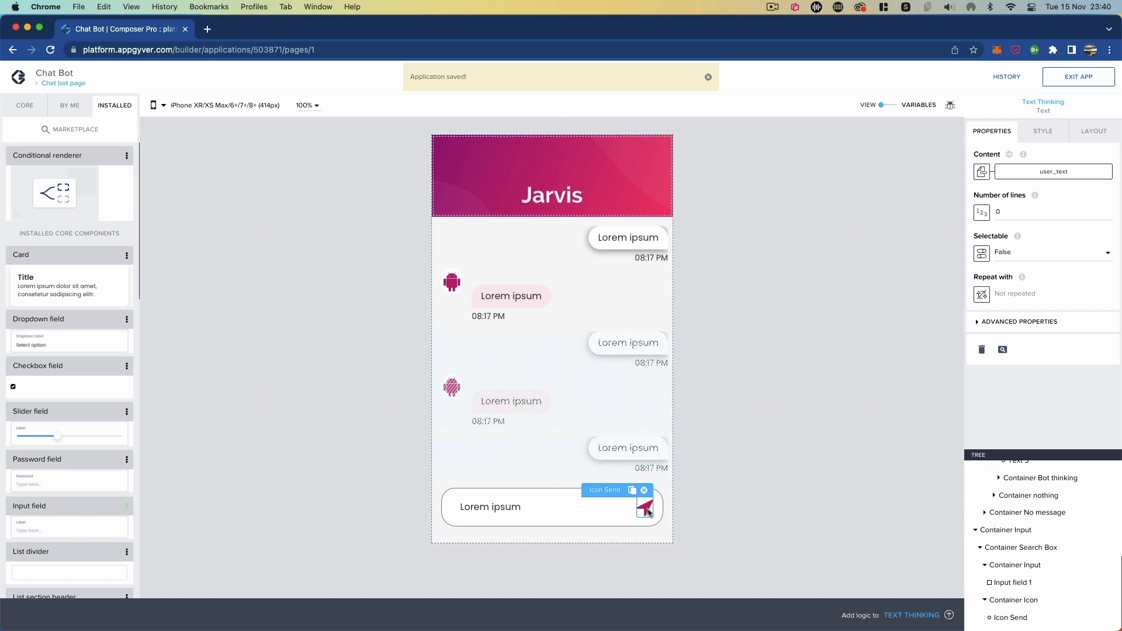
{"action": "left_click", "coordinate": [1013, 600]}
{"action": "left_click", "coordinate": [911, 617]}
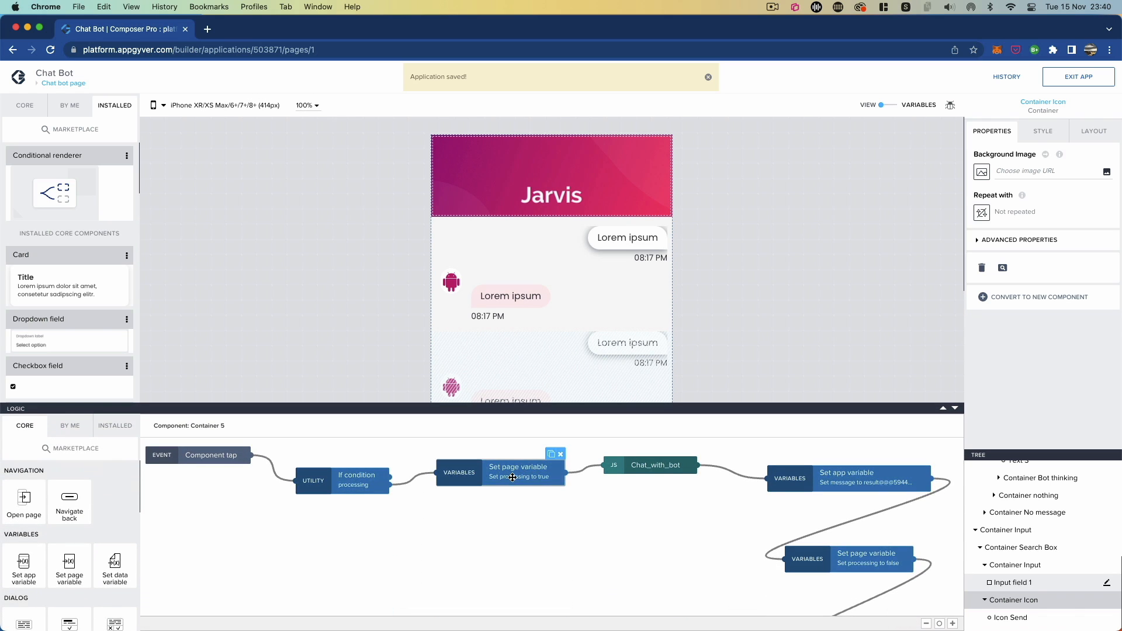
{"action": "left_click_drag", "start_coordinate": [537, 475], "coordinate": [526, 481]}
{"action": "left_click", "coordinate": [624, 470]}
{"action": "left_click_drag", "start_coordinate": [822, 559], "coordinate": [831, 558]}
{"action": "left_click_drag", "start_coordinate": [356, 481], "coordinate": [352, 485]}
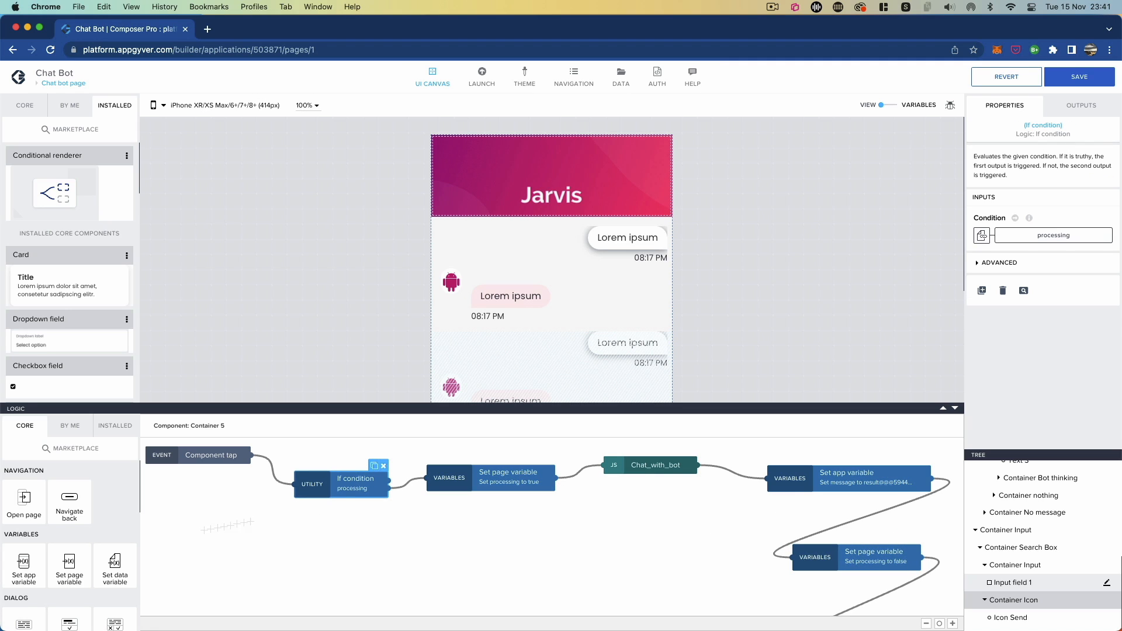
- Search the flow function marketplace for "anim" and install the Animate component function
{"action": "left_click", "coordinate": [76, 448]}
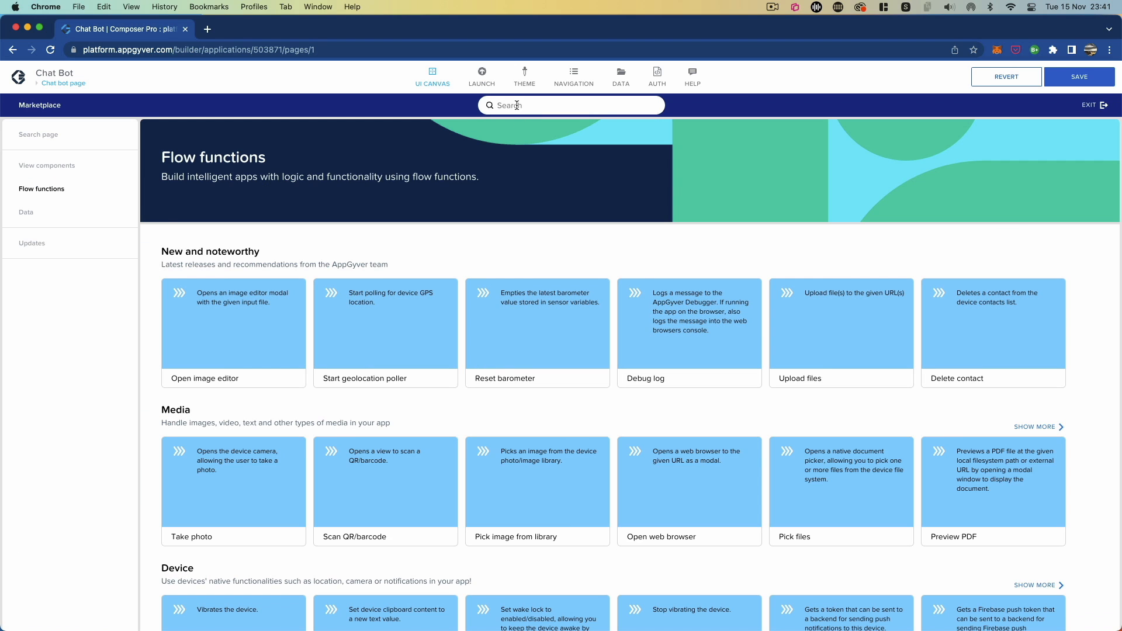
{"action": "left_click", "coordinate": [517, 105]}
{"action": "type", "text": "anim"}
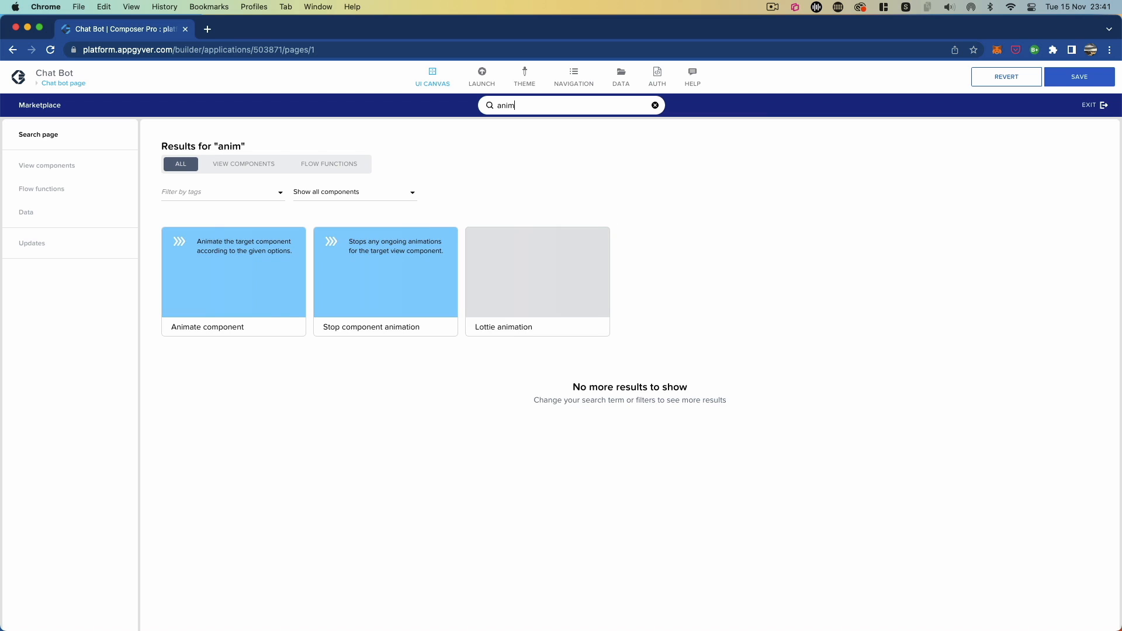
{"action": "left_click", "coordinate": [244, 272]}
{"action": "left_click", "coordinate": [1089, 145]}
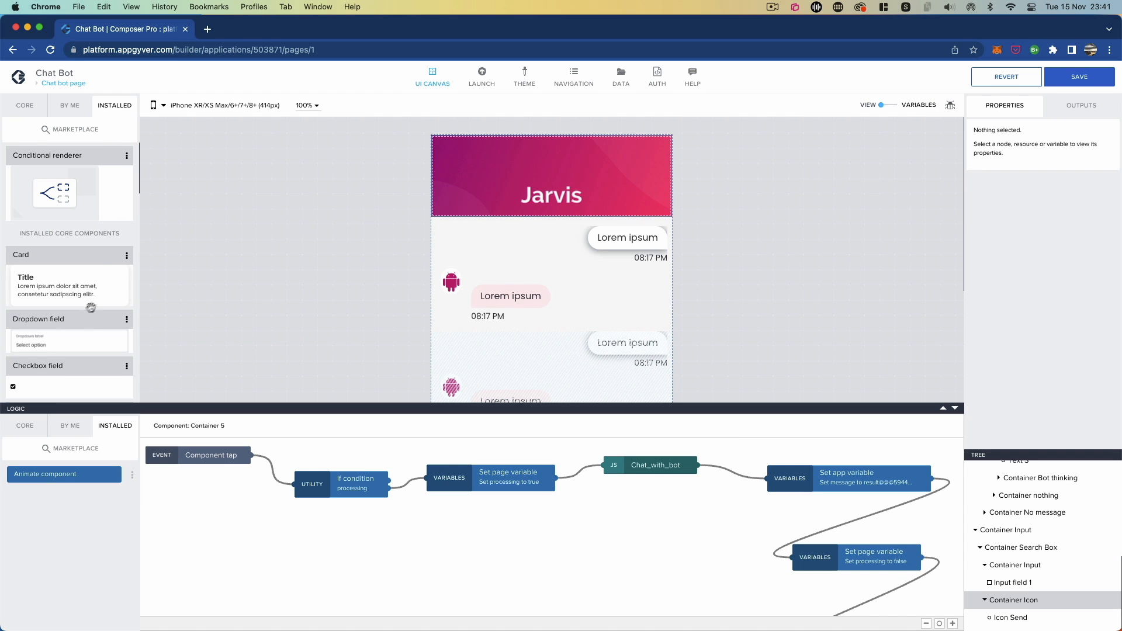
- Search the flow function marketplace for "anima" and install the Stop component animation function
{"action": "left_click", "coordinate": [68, 450]}
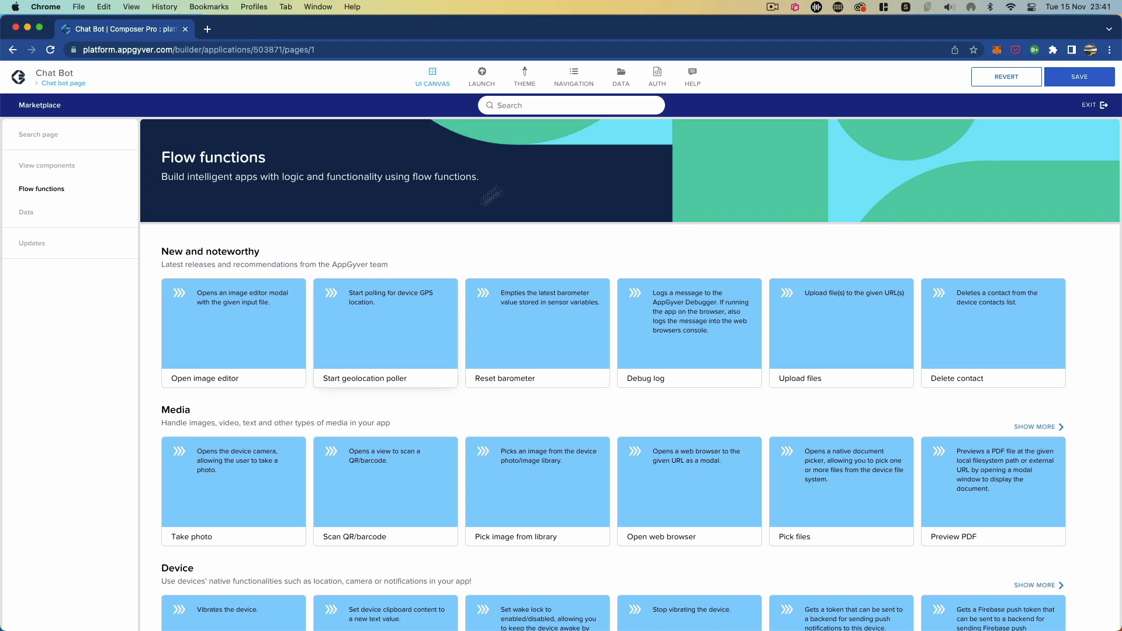
{"action": "left_click", "coordinate": [525, 106]}
{"action": "type", "text": "anim"}
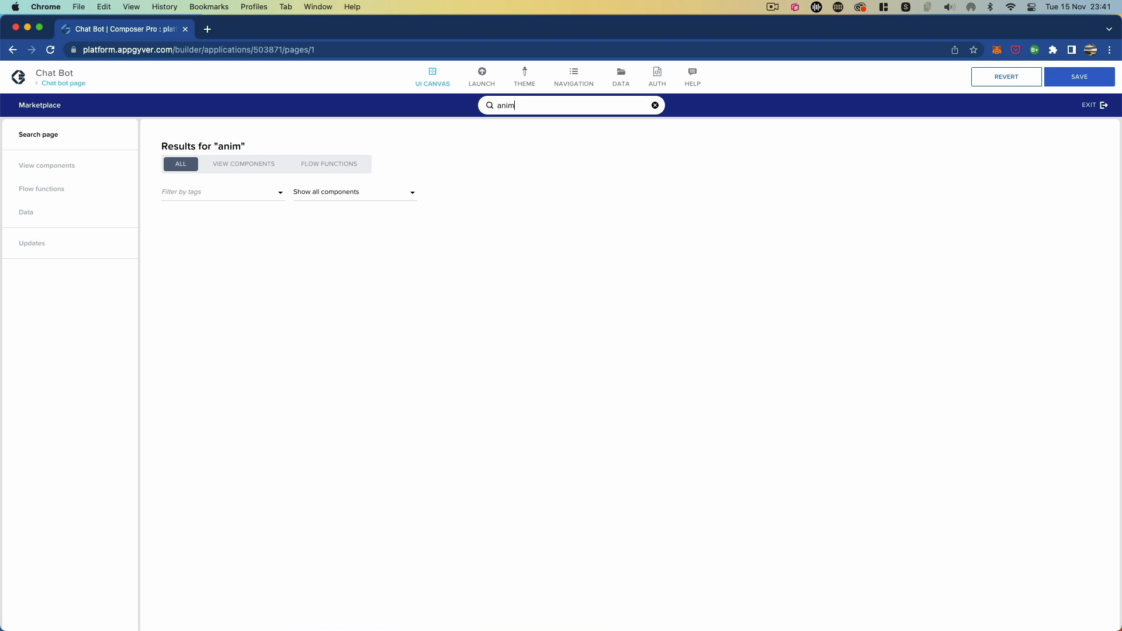
{"action": "type", "text": "ate"}
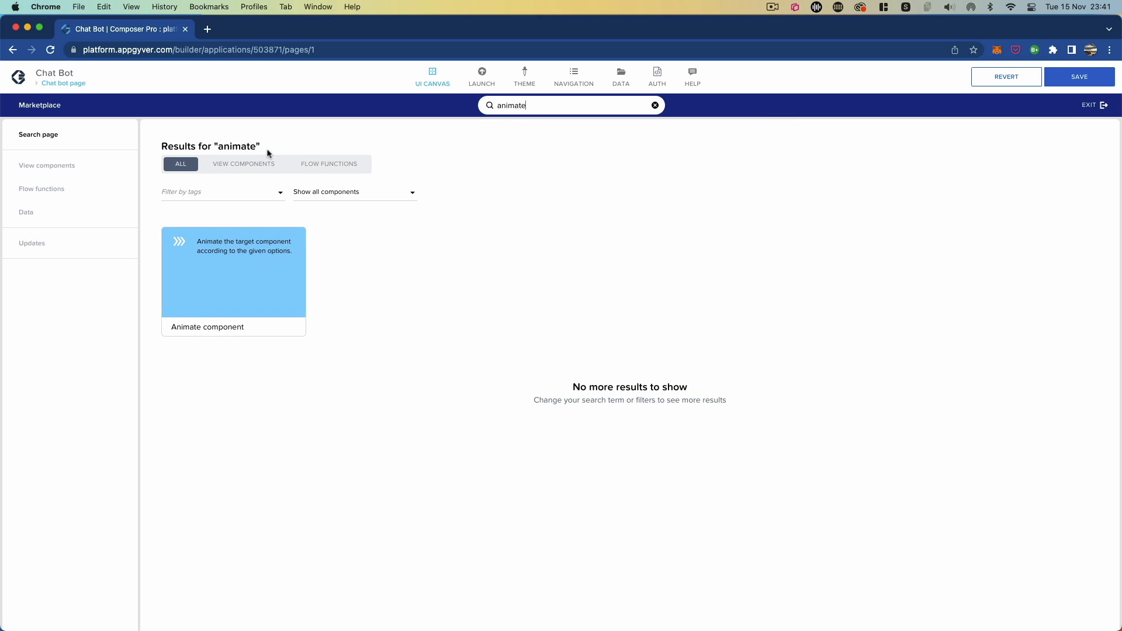
{"action": "key", "text": "BackSpace"}
{"action": "key", "text": "BackSpace"}
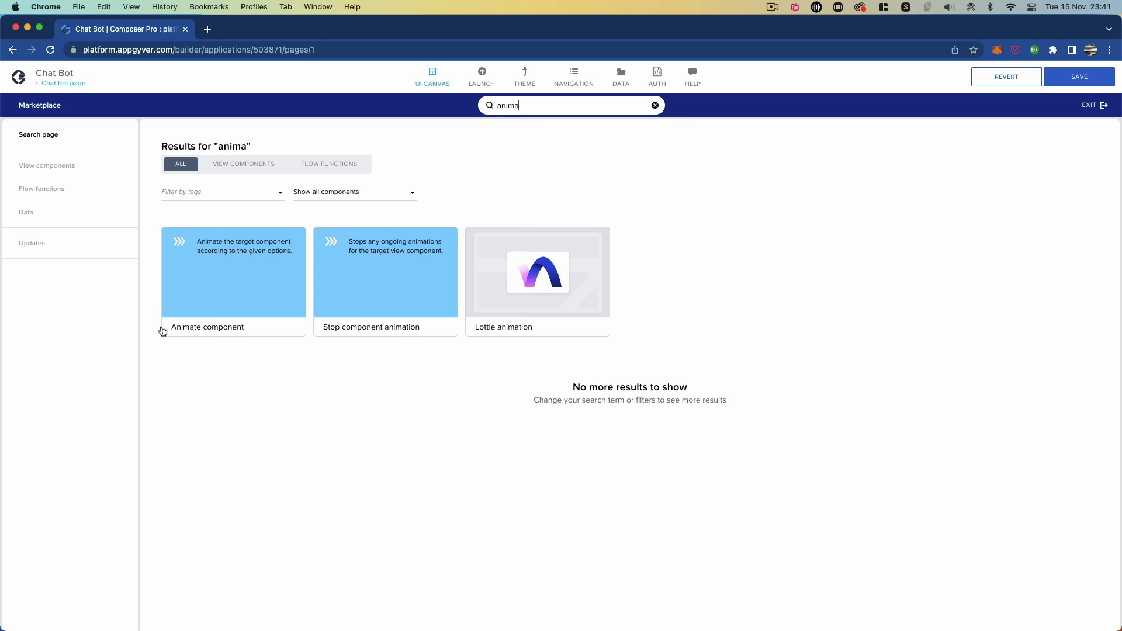
{"action": "left_click", "coordinate": [360, 281]}
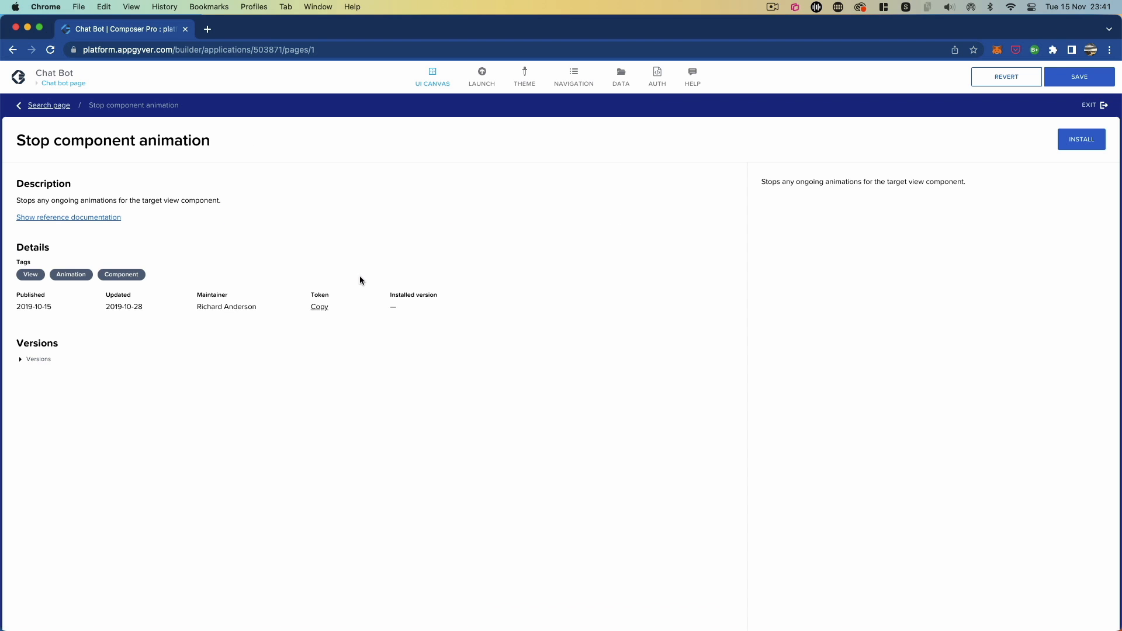
{"action": "left_click", "coordinate": [1079, 140]}
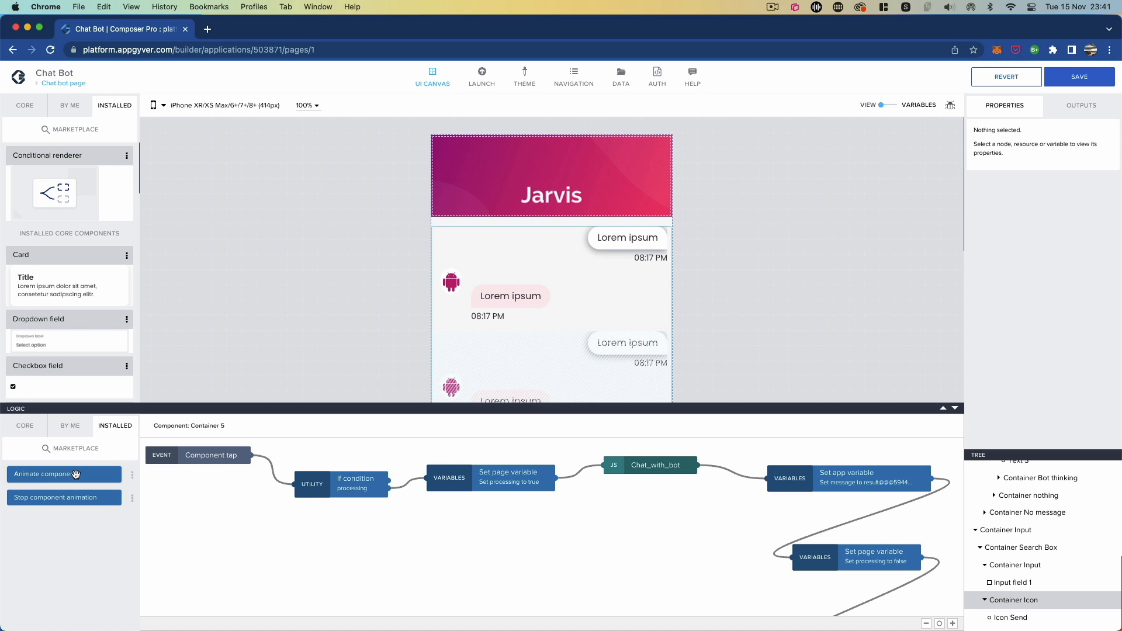
- Add an Animate component node fed by the If condition's second output and a Stop component animation node fed by Chat_with_bot
{"action": "left_click_drag", "start_coordinate": [76, 474], "coordinate": [467, 524]}
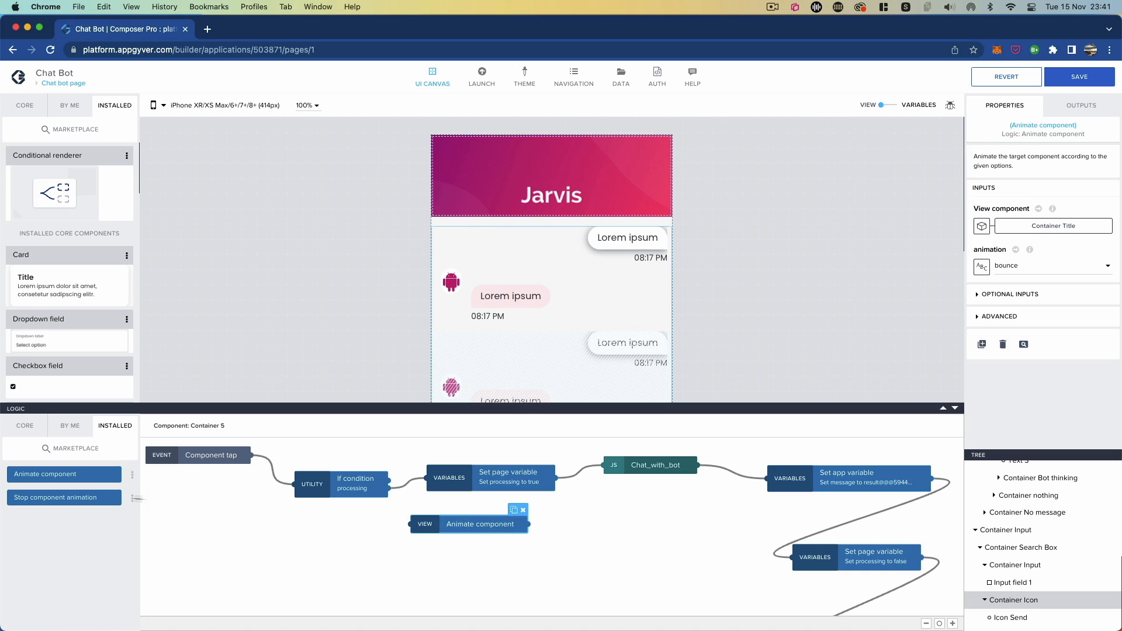
{"action": "left_click_drag", "start_coordinate": [137, 499], "coordinate": [743, 589]}
{"action": "left_click_drag", "start_coordinate": [823, 567], "coordinate": [830, 536]}
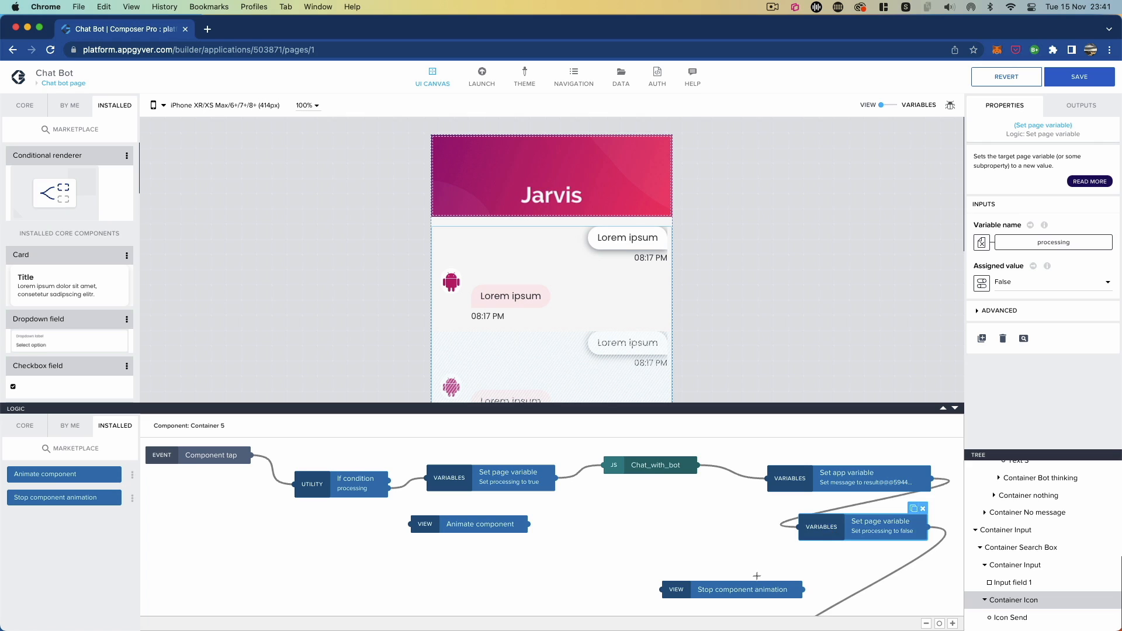
{"action": "left_click_drag", "start_coordinate": [756, 587], "coordinate": [794, 580]}
{"action": "left_click_drag", "start_coordinate": [698, 464], "coordinate": [701, 582]}
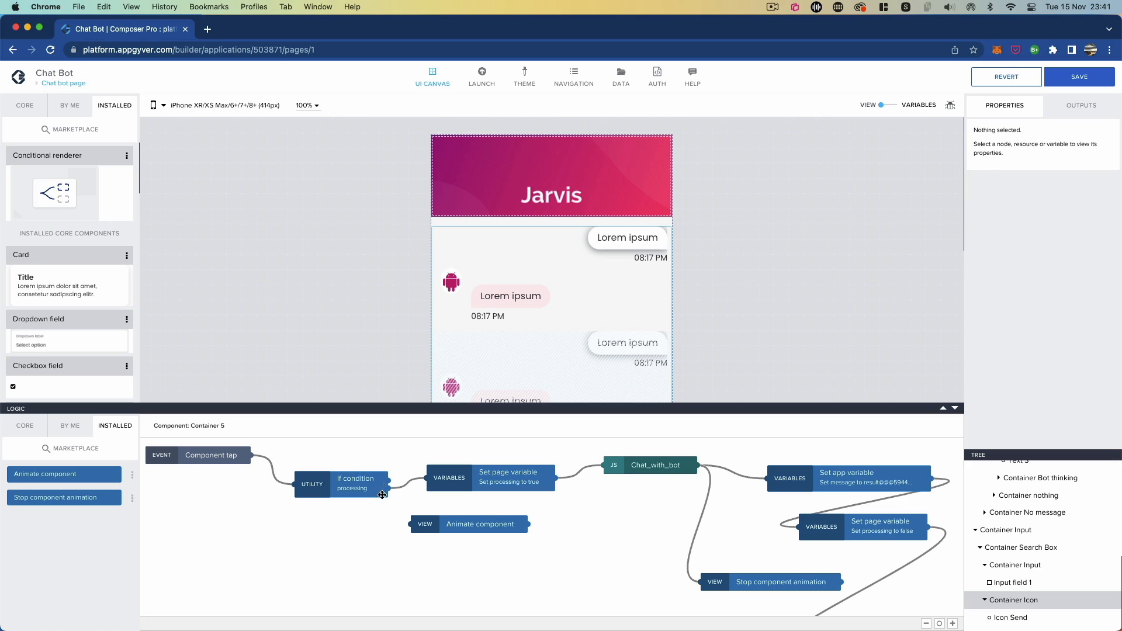
{"action": "mouse_move", "coordinate": [387, 489]}
{"action": "left_mouse_down"}
{"action": "mouse_move", "coordinate": [411, 525]}
{"action": "mouse_move", "coordinate": [460, 538]}
{"action": "left_mouse_up"}
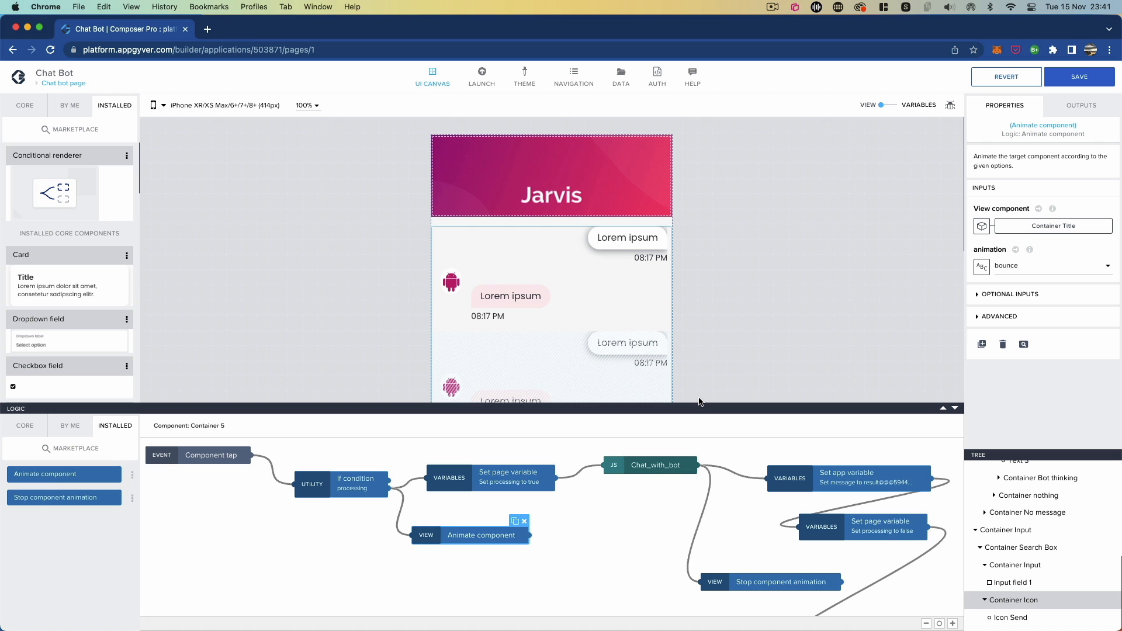
- Bind the Animate component node's view component to Text Thinking and save the binding
{"action": "left_click", "coordinate": [1044, 228]}
{"action": "left_click", "coordinate": [476, 300]}
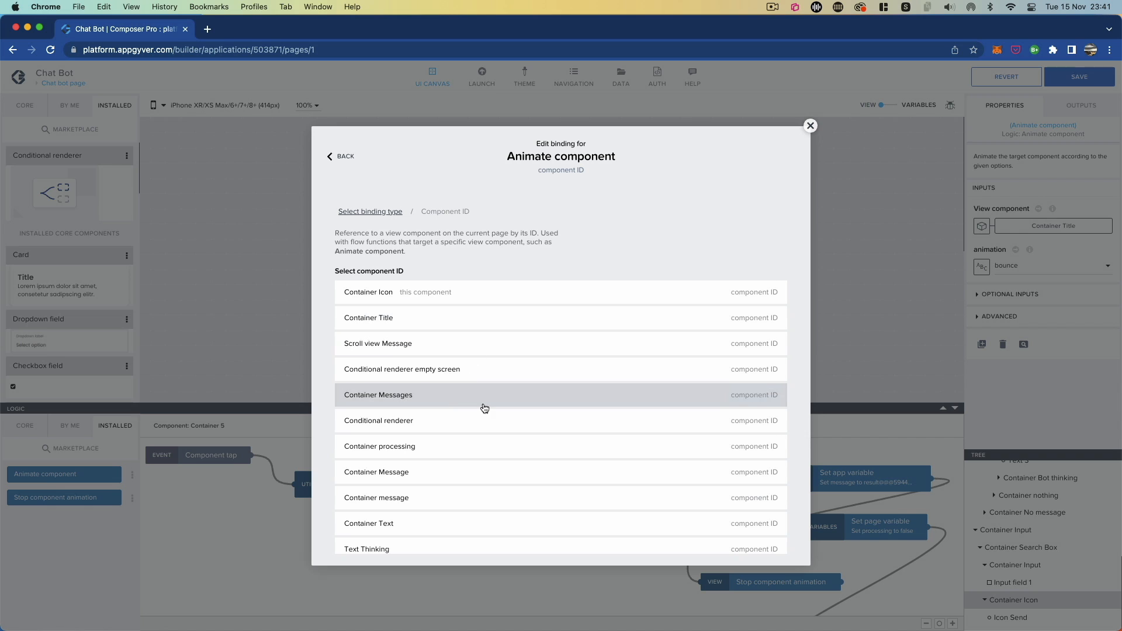
{"action": "scroll", "coordinate": [484, 408], "scroll_direction": "down", "scroll_amount": 5}
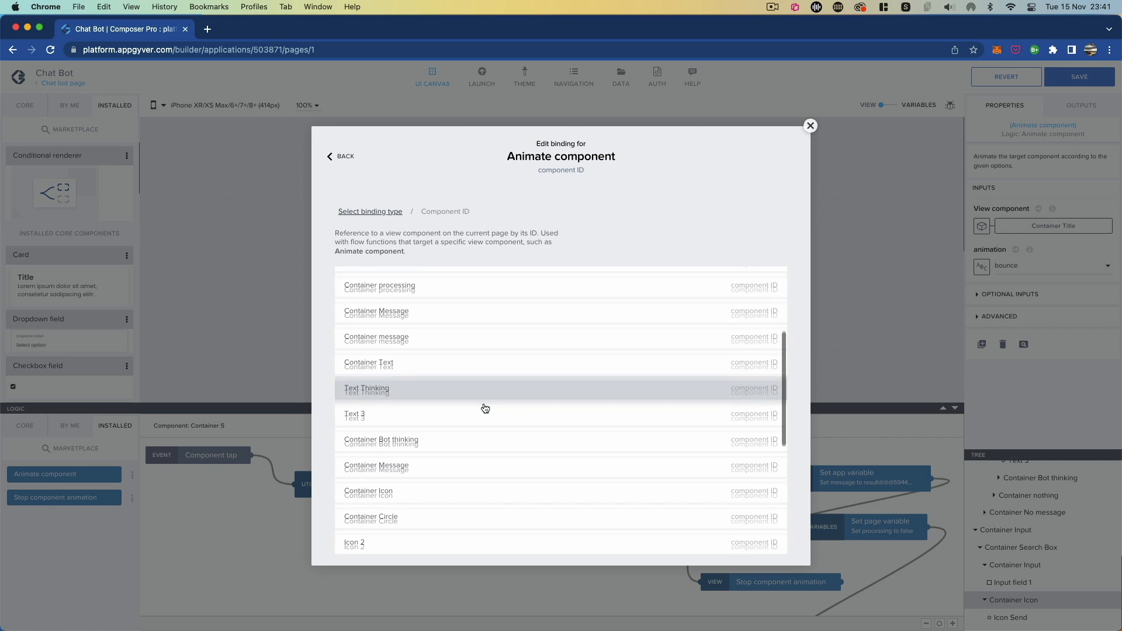
{"action": "scroll", "coordinate": [484, 408], "scroll_direction": "down", "scroll_amount": 7}
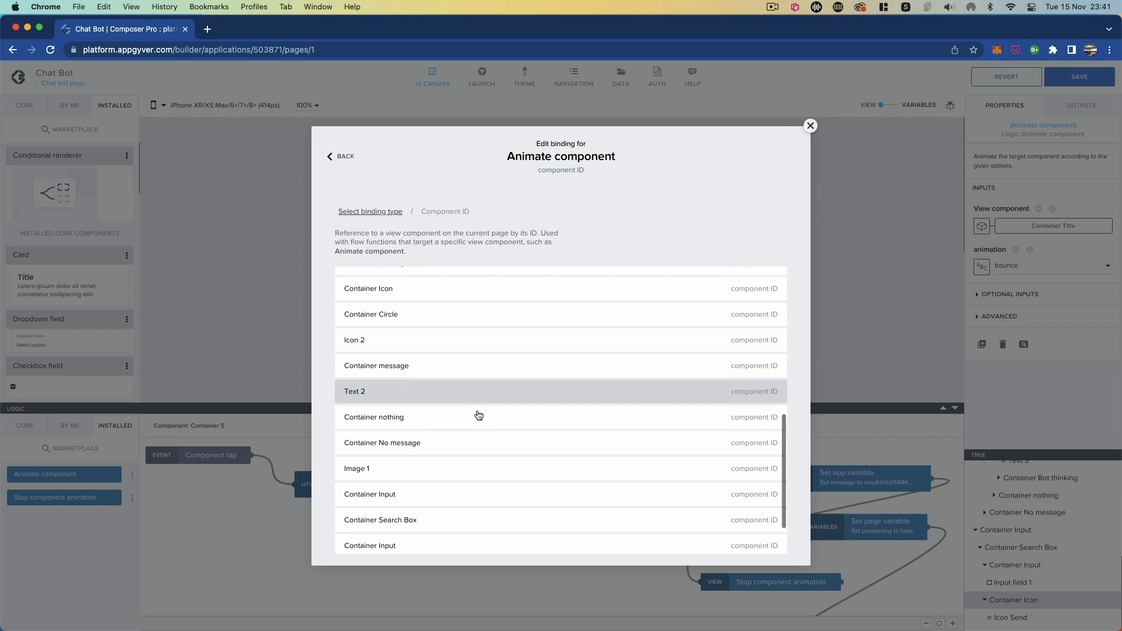
{"action": "scroll", "coordinate": [479, 414], "scroll_direction": "down", "scroll_amount": 3}
{"action": "scroll", "coordinate": [479, 415], "scroll_direction": "up", "scroll_amount": 5}
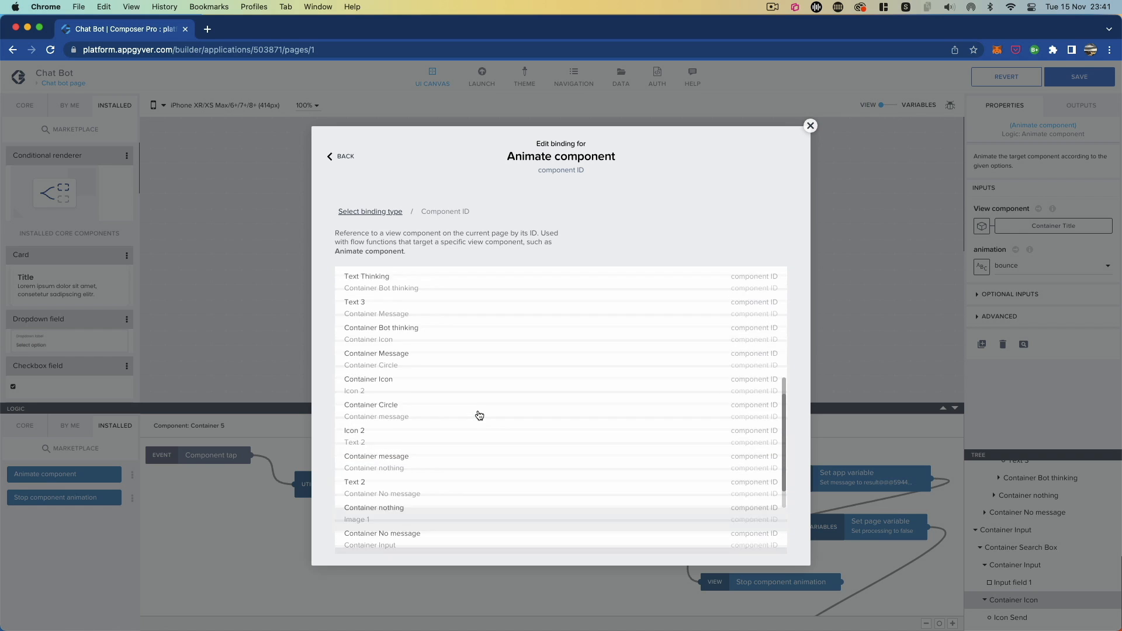
{"action": "scroll", "coordinate": [479, 415], "scroll_direction": "up", "scroll_amount": 8}
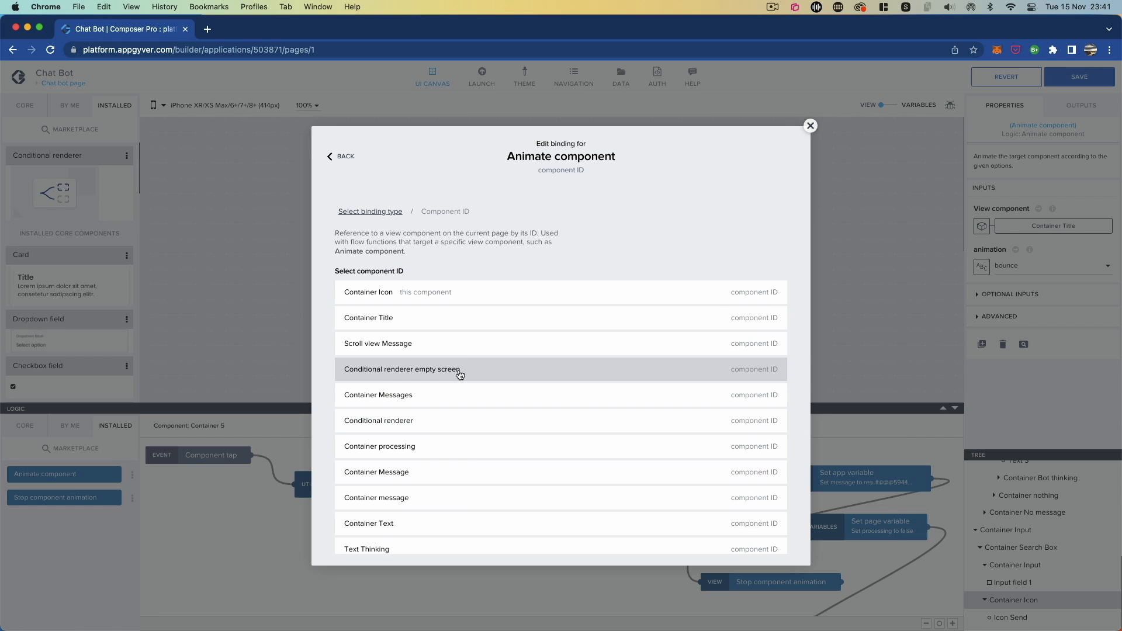
{"action": "scroll", "coordinate": [460, 375], "scroll_direction": "down", "scroll_amount": 1}
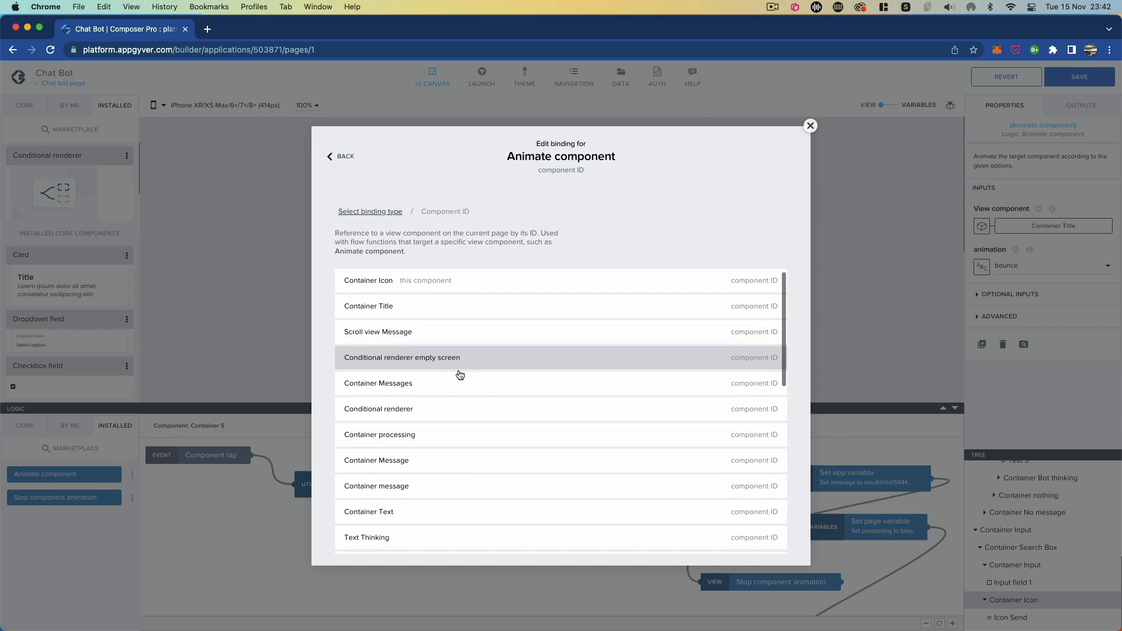
{"action": "left_click", "coordinate": [378, 538]}
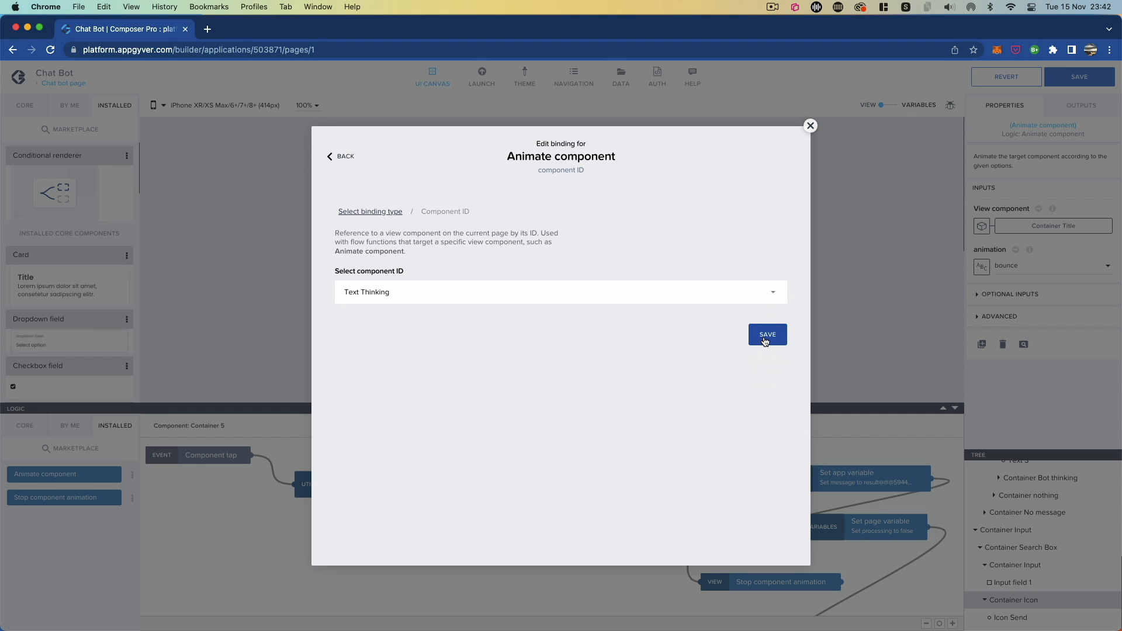
{"action": "left_click", "coordinate": [764, 335]}
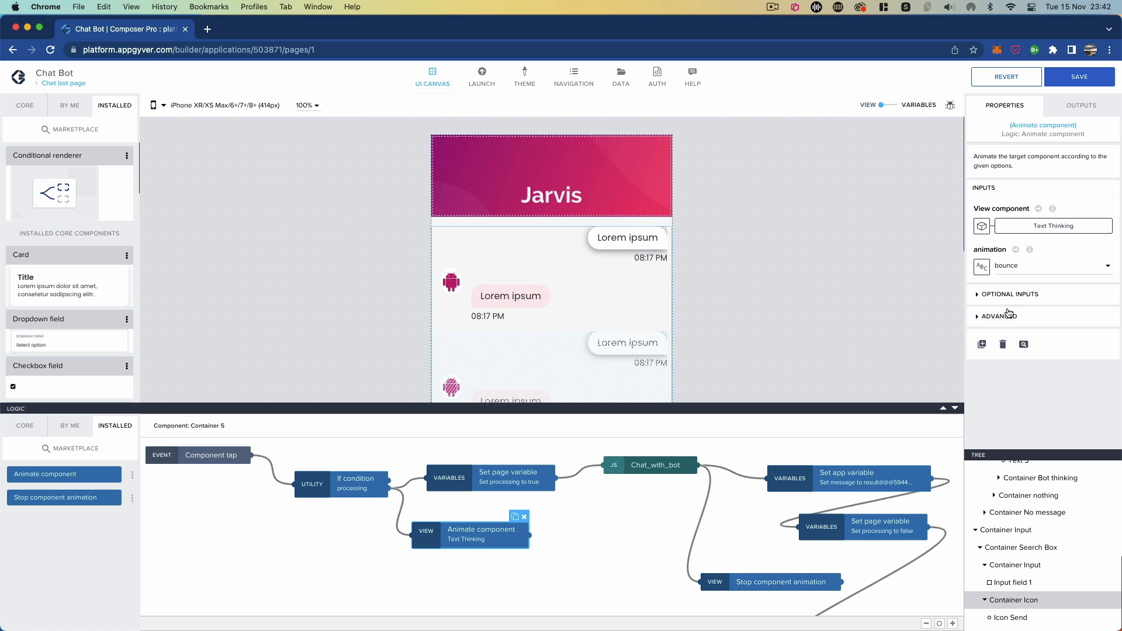
- Set the Animate component node's animation to flash and its optional duration to 3000
{"action": "left_click", "coordinate": [1026, 272]}
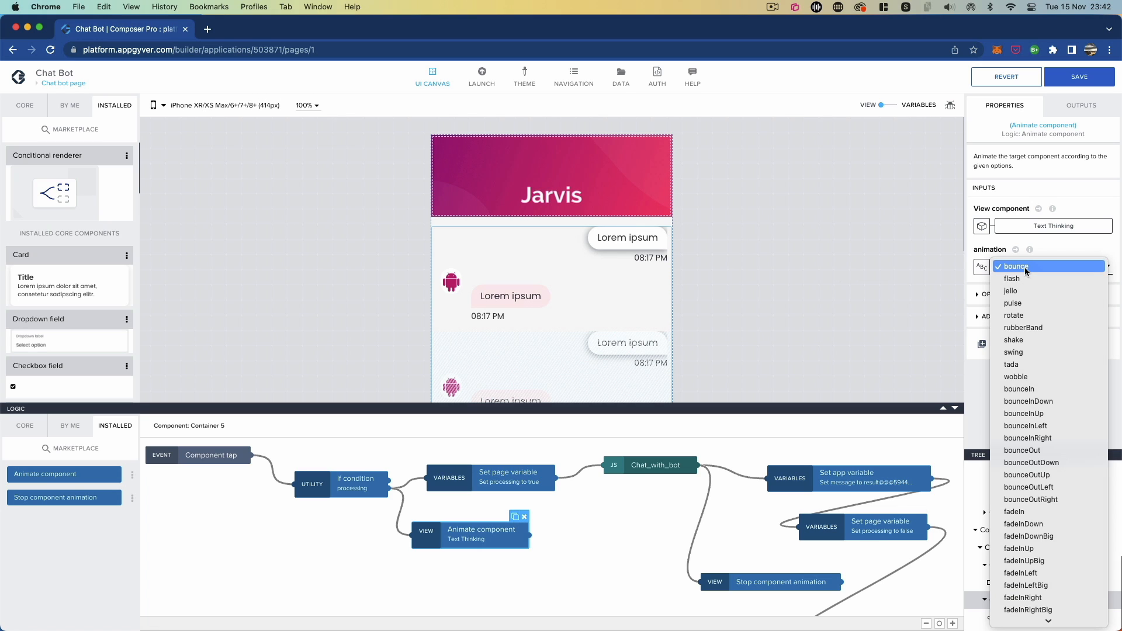
{"action": "left_click", "coordinate": [1032, 282]}
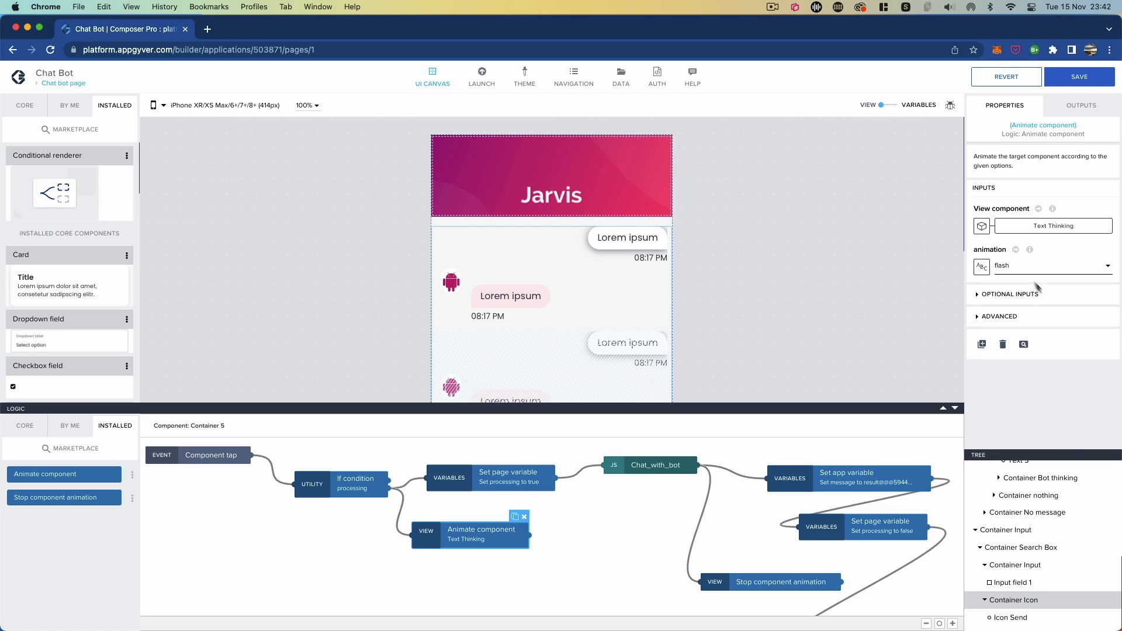
{"action": "left_click", "coordinate": [987, 295]}
{"action": "scroll", "coordinate": [1005, 318], "scroll_direction": "down", "scroll_amount": 1}
{"action": "left_click", "coordinate": [1004, 291]}
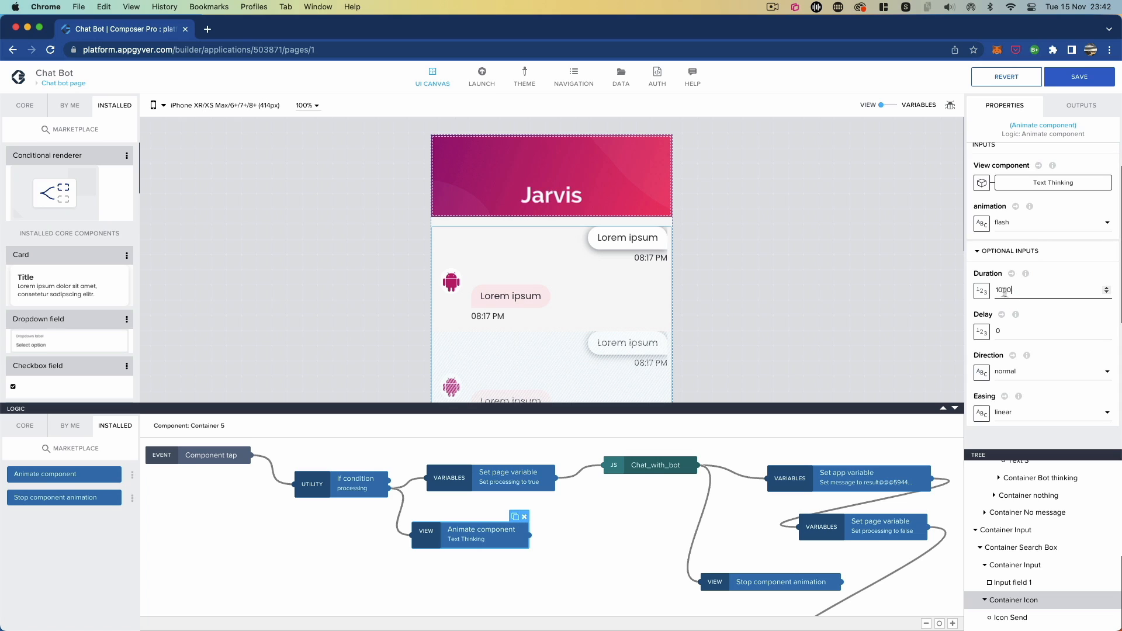
{"action": "double_click", "coordinate": [1004, 290]}
- Enable looping for the Text Thinking animation and save the application
{"action": "scroll", "coordinate": [1046, 352], "scroll_direction": "down", "scroll_amount": 5}
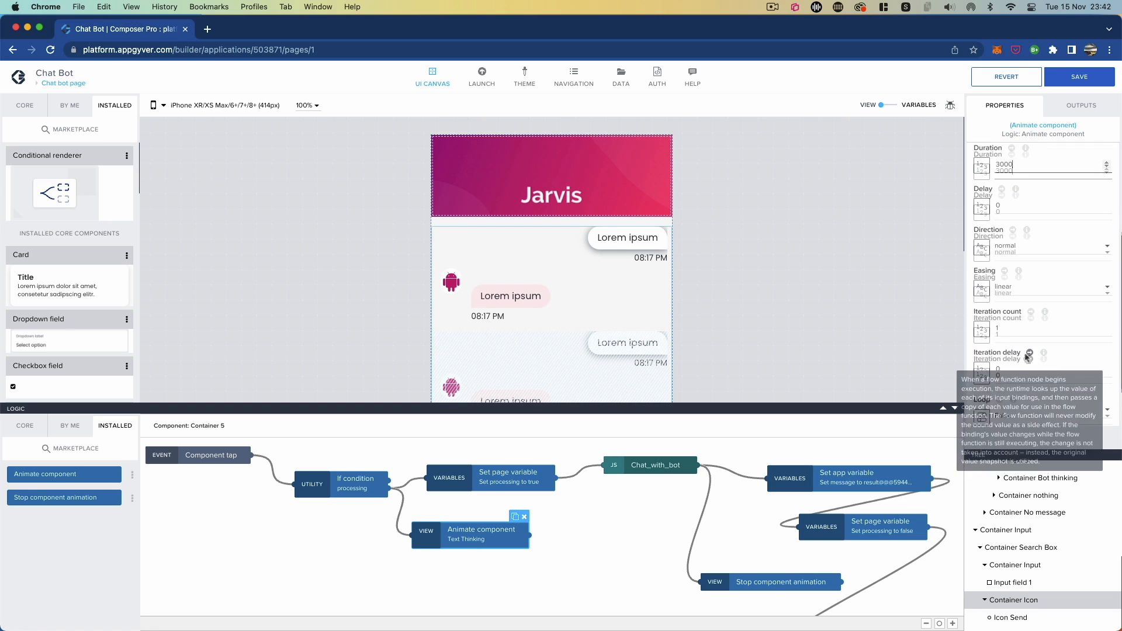
{"action": "scroll", "coordinate": [1015, 339], "scroll_direction": "down", "scroll_amount": 1}
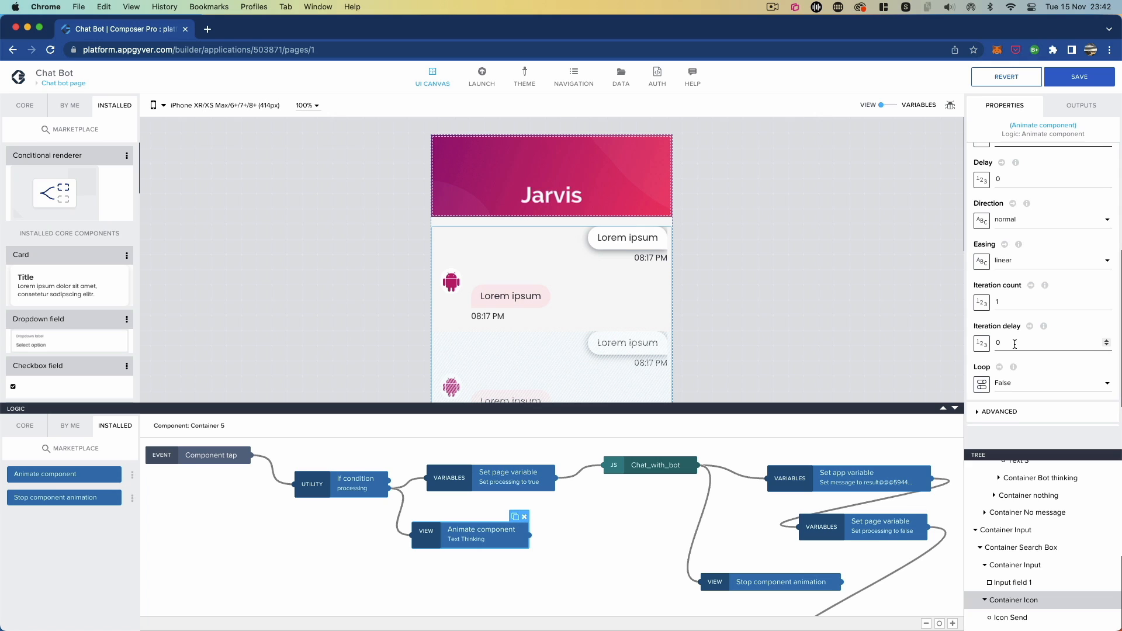
{"action": "scroll", "coordinate": [1016, 351], "scroll_direction": "down", "scroll_amount": 2}
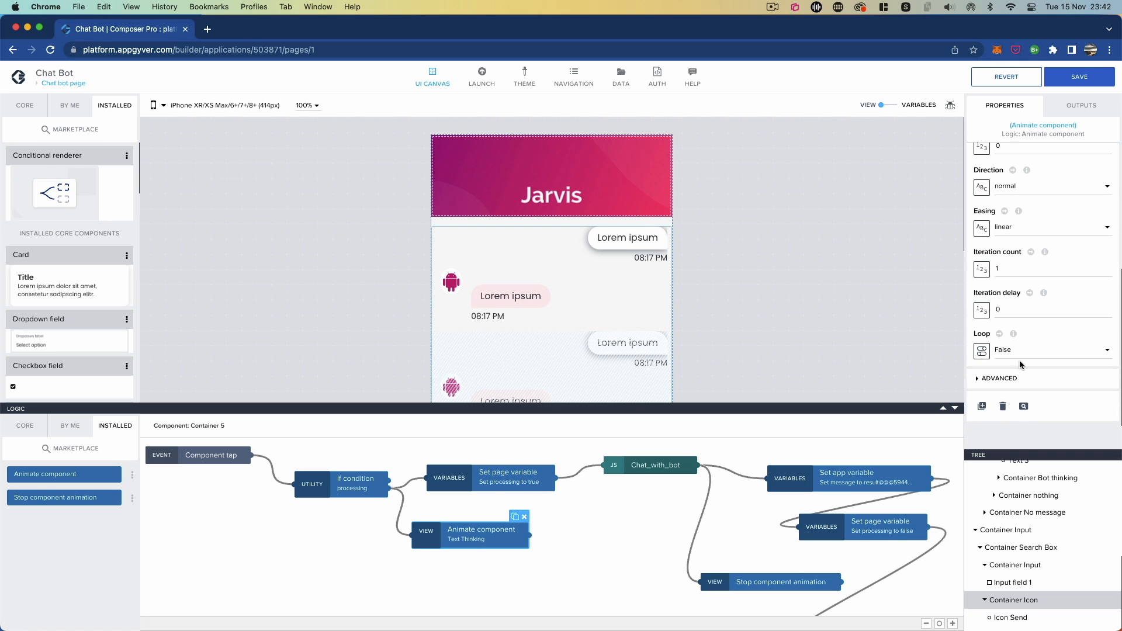
{"action": "left_click", "coordinate": [1019, 349]}
{"action": "left_click", "coordinate": [1021, 340]}
{"action": "scroll", "coordinate": [1032, 359], "scroll_direction": "up", "scroll_amount": 5}
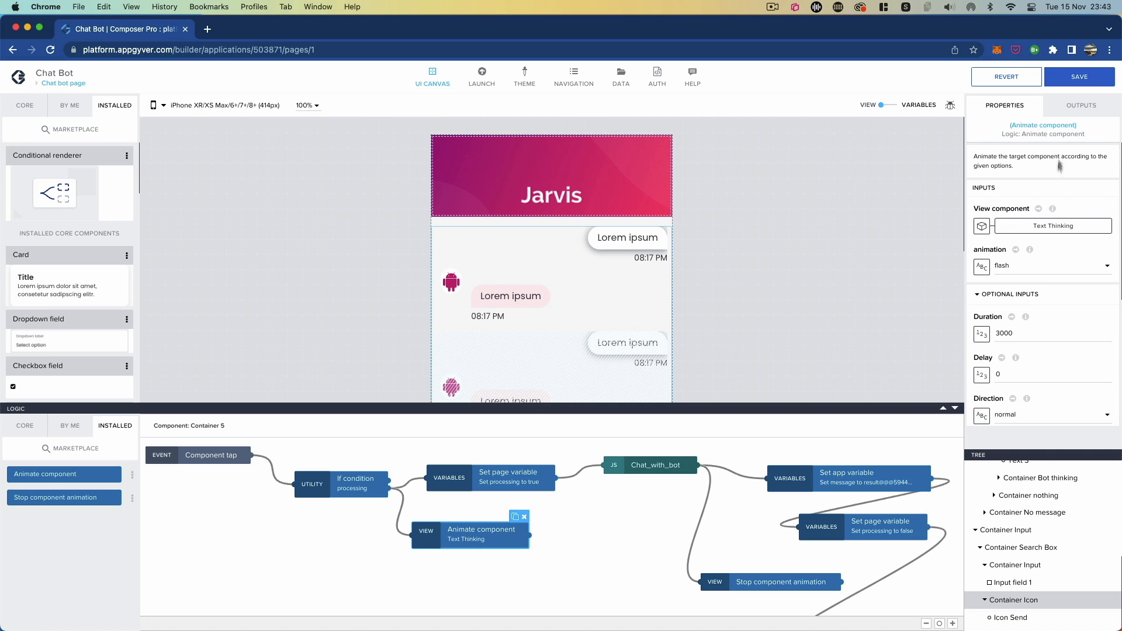
{"action": "left_click", "coordinate": [1075, 84]}
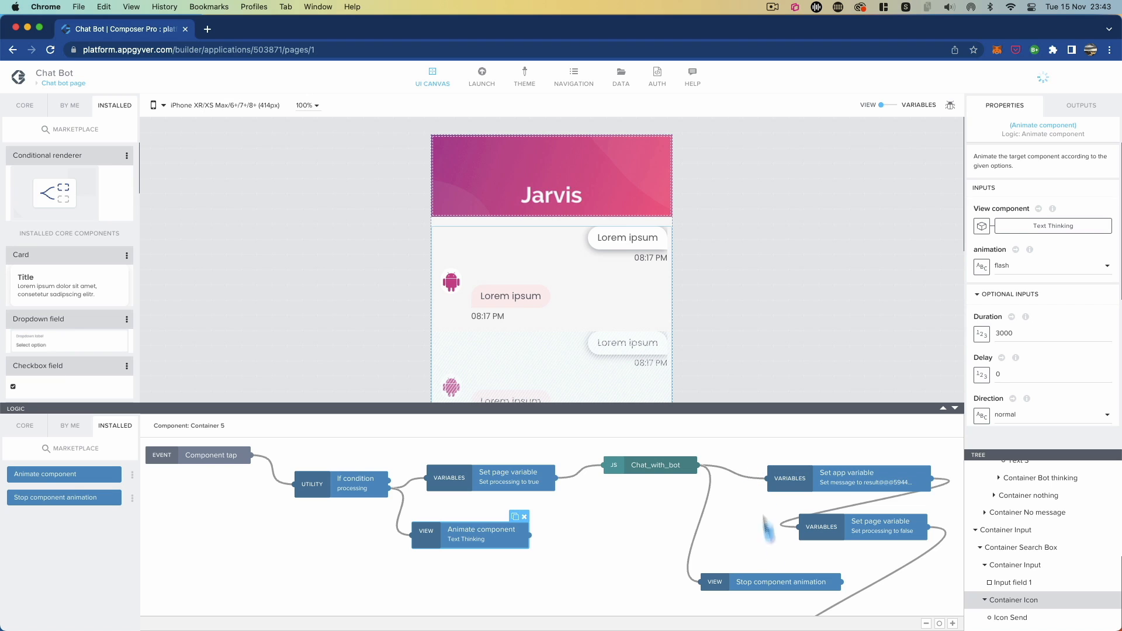
- Bind the Stop component animation node's view component to Text Thinking, then shift the node slightly in the flow
{"action": "left_click", "coordinate": [785, 579]}
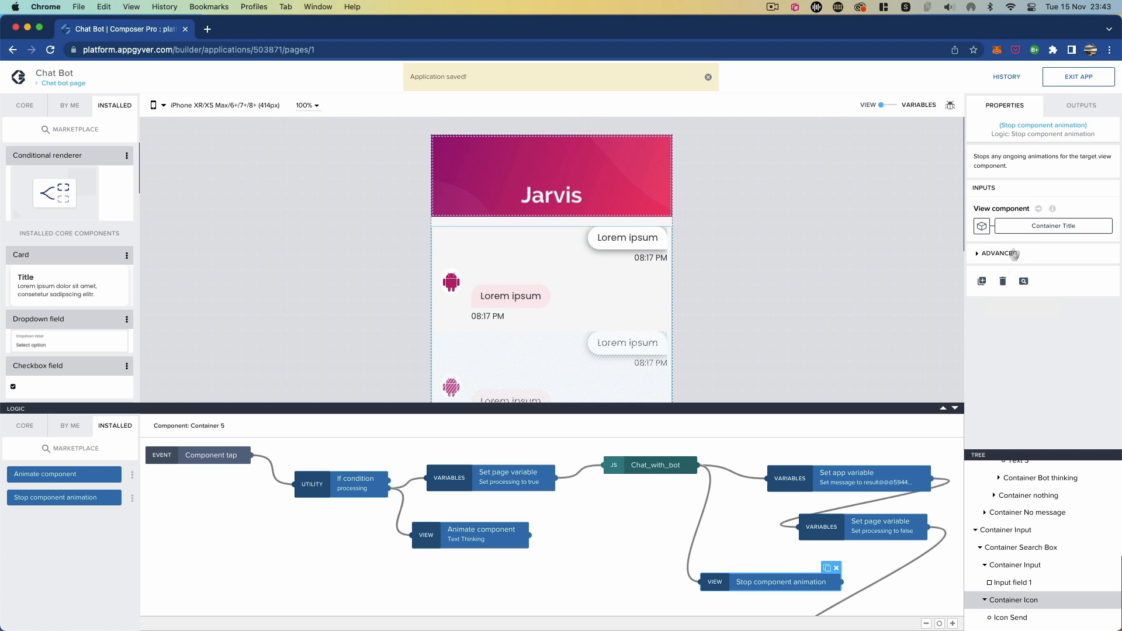
{"action": "left_click", "coordinate": [1026, 232]}
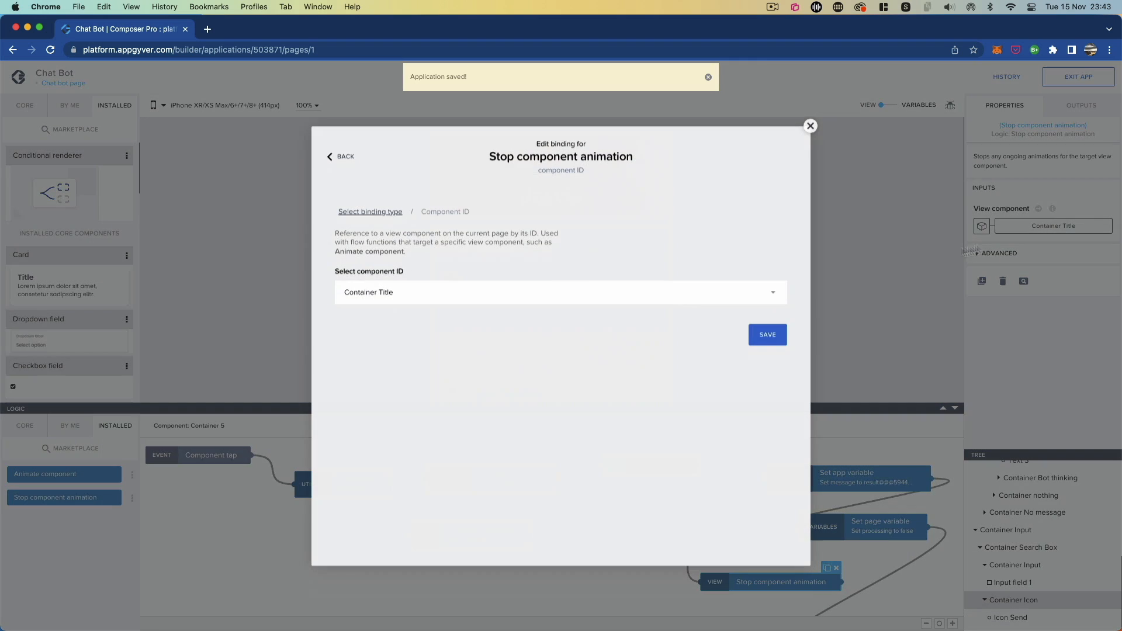
{"action": "left_click", "coordinate": [614, 303]}
{"action": "scroll", "coordinate": [521, 371], "scroll_direction": "down", "scroll_amount": 1}
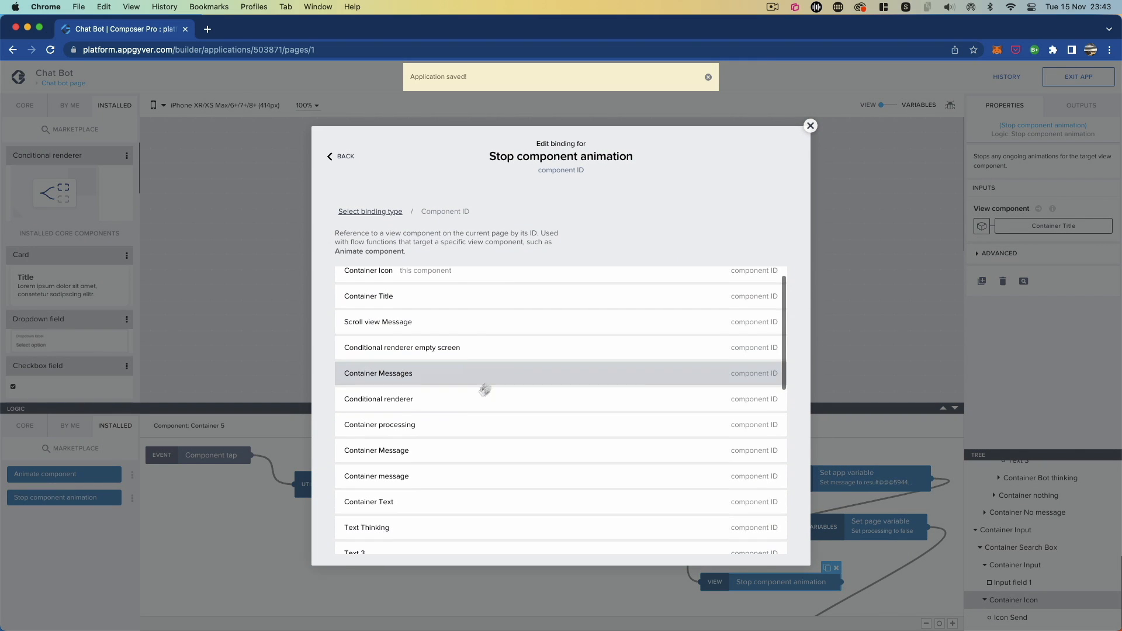
{"action": "left_click", "coordinate": [419, 532]}
{"action": "left_click", "coordinate": [764, 338]}
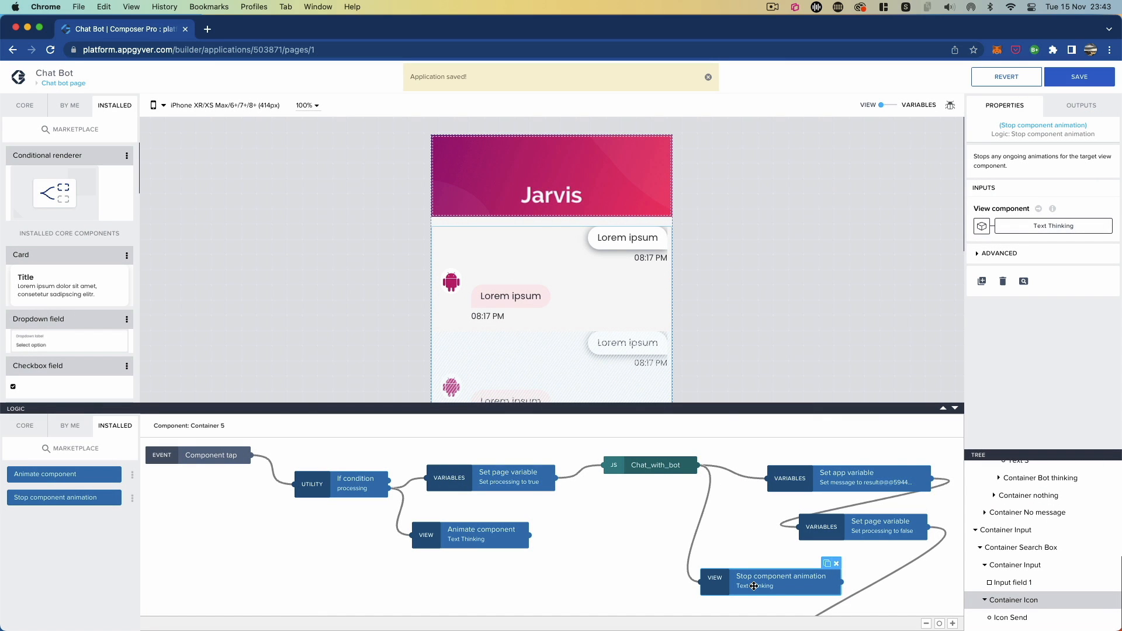
{"action": "left_click_drag", "start_coordinate": [754, 586], "coordinate": [776, 584]}
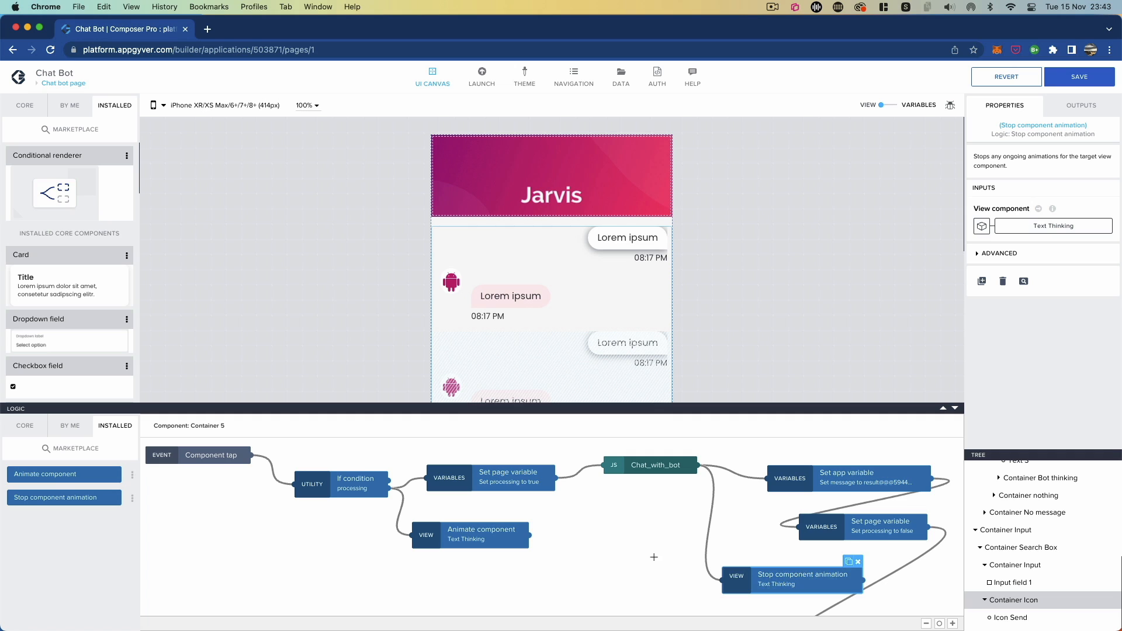
{"action": "left_click_drag", "start_coordinate": [795, 574], "coordinate": [781, 564]}
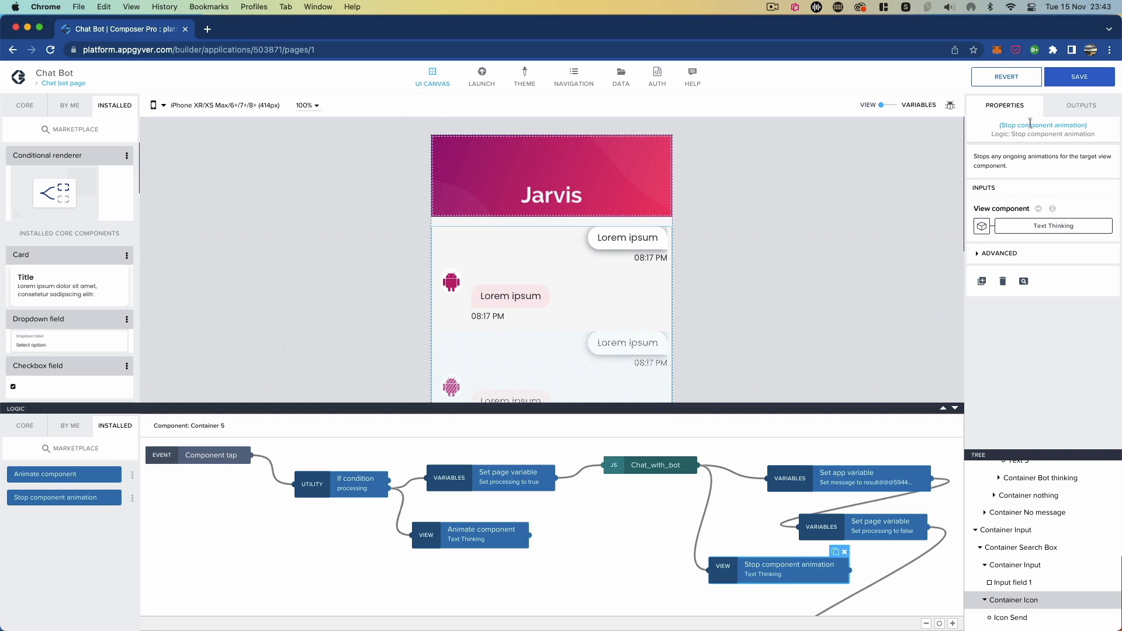
- Save the application, then rename the user_text component inside Container Text of the processing container to Text 2 and save again
{"action": "left_click", "coordinate": [1074, 82]}
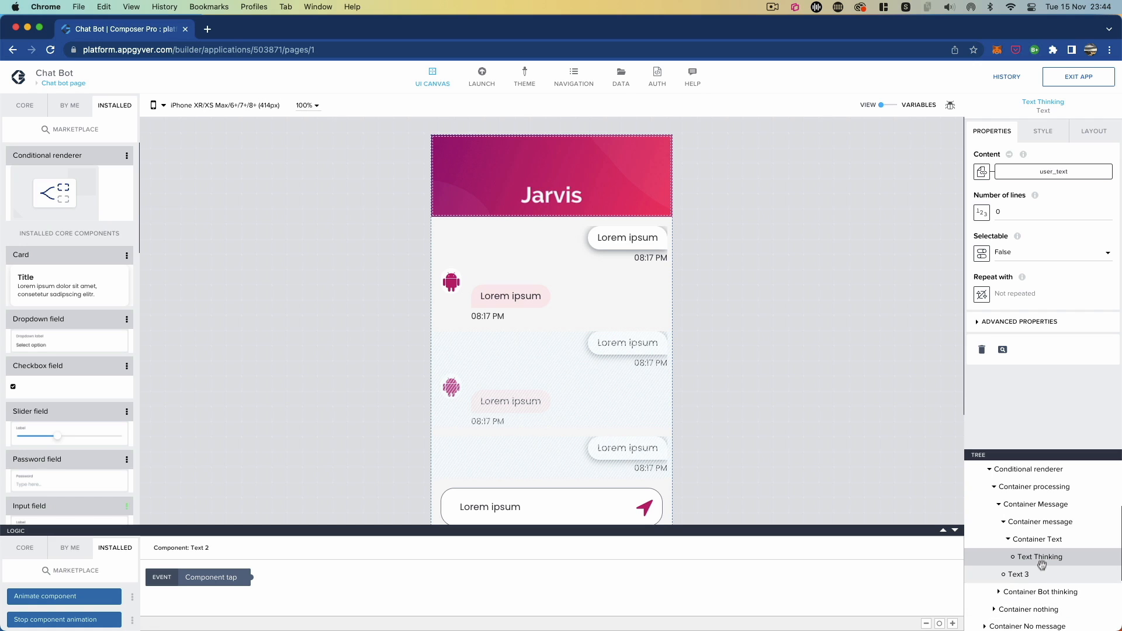
{"action": "scroll", "coordinate": [1028, 569], "scroll_direction": "down", "scroll_amount": 3}
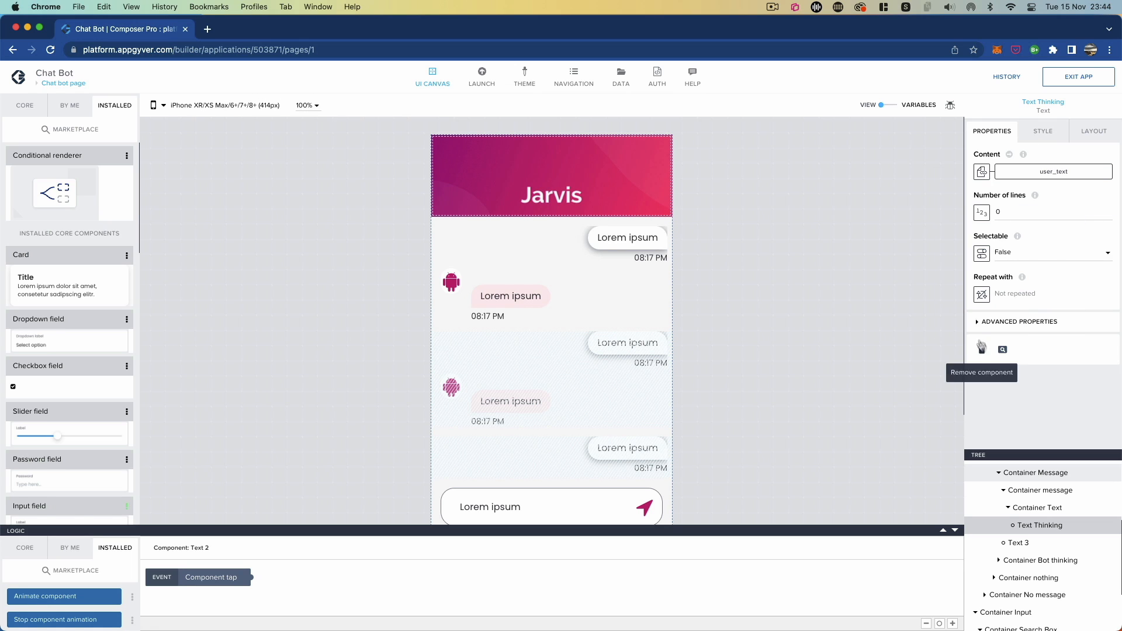
{"action": "left_click", "coordinate": [977, 322]}
{"action": "left_click", "coordinate": [1025, 399]}
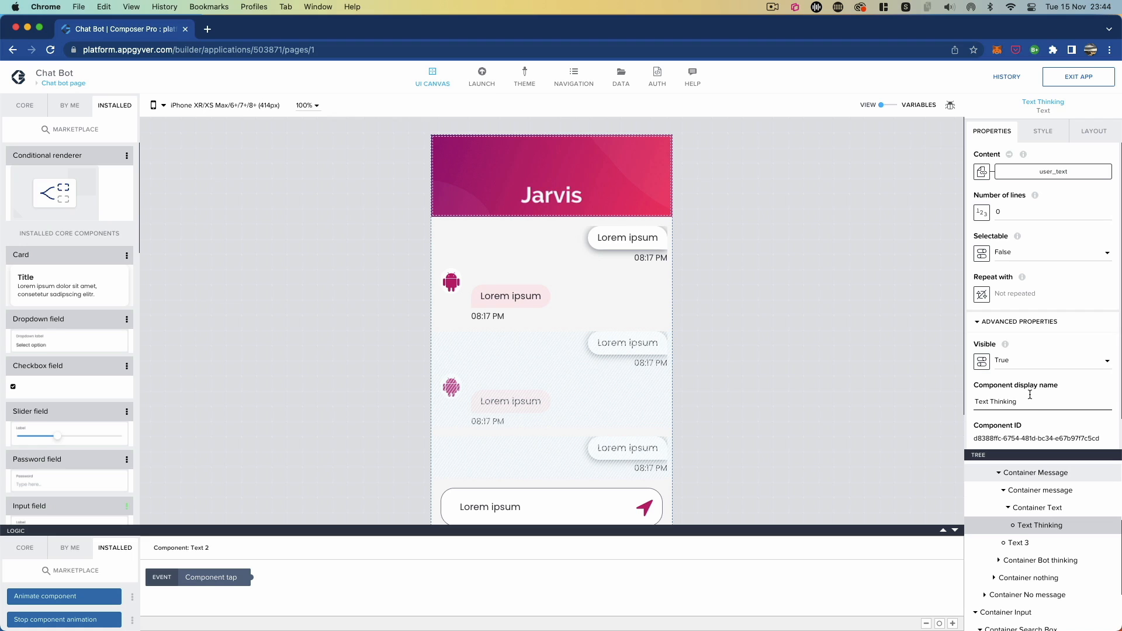
{"action": "key", "text": "BackSpace"}
{"action": "key", "text": "BackSpace"}
{"action": "key", "text": "BackSpace"}
{"action": "key", "text": "BackSpace"}
{"action": "key", "text": "BackSpace"}
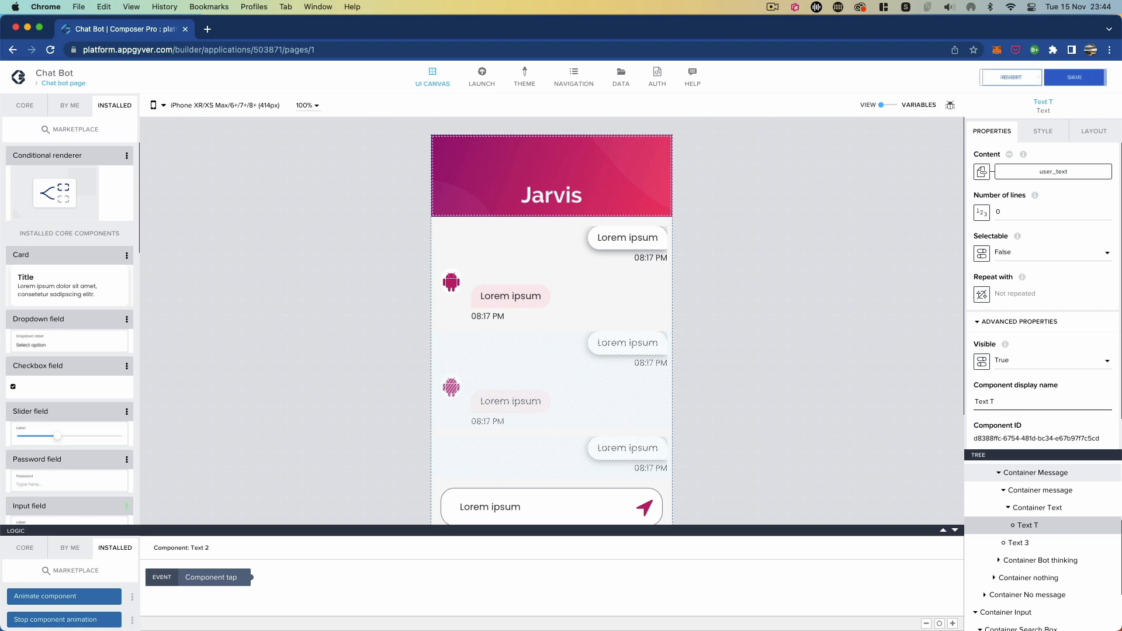
{"action": "left_click", "coordinate": [1077, 81]}
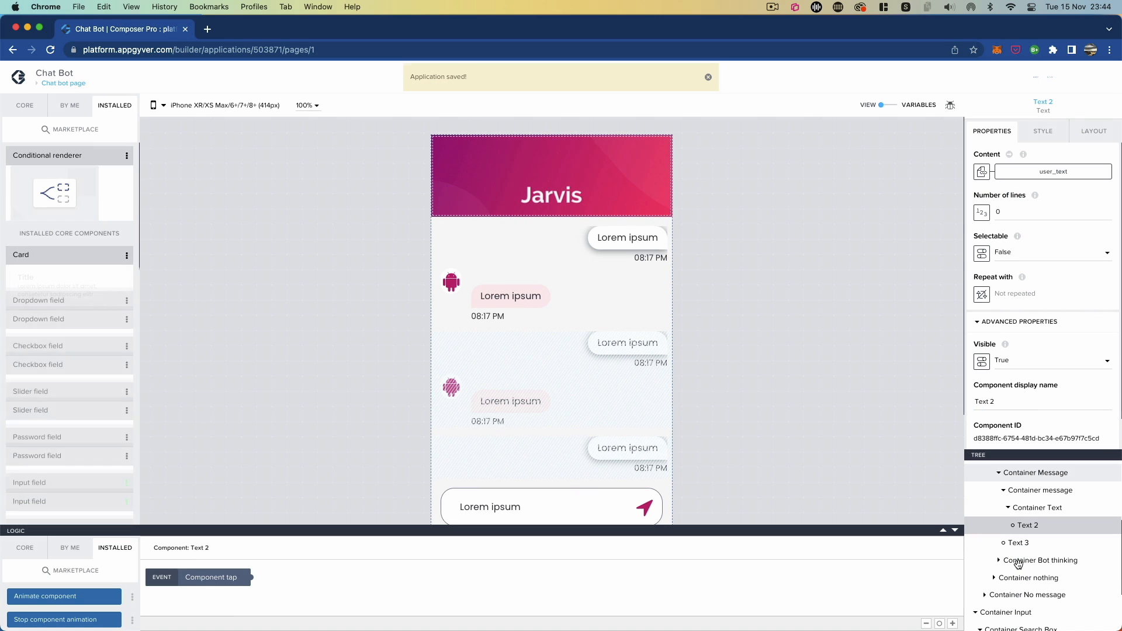
- Rename the "Thinking" text component inside Container Bot thinking to Text Thinking and save the application
{"action": "left_click", "coordinate": [999, 562]}
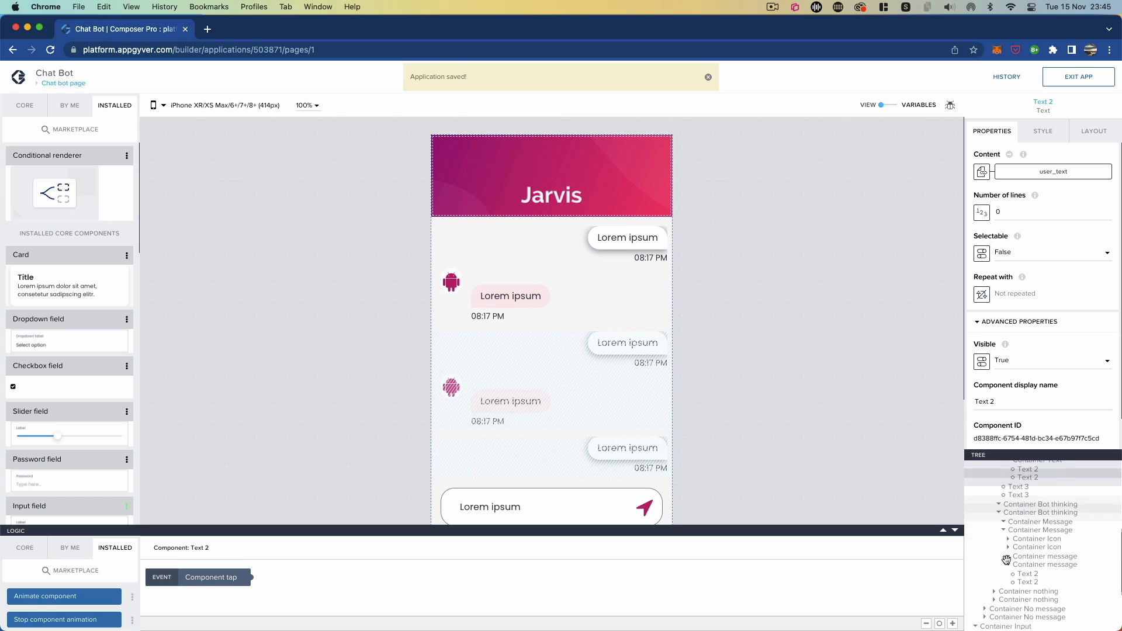
{"action": "scroll", "coordinate": [1005, 564], "scroll_direction": "down", "scroll_amount": 3}
{"action": "left_click", "coordinate": [1023, 560]}
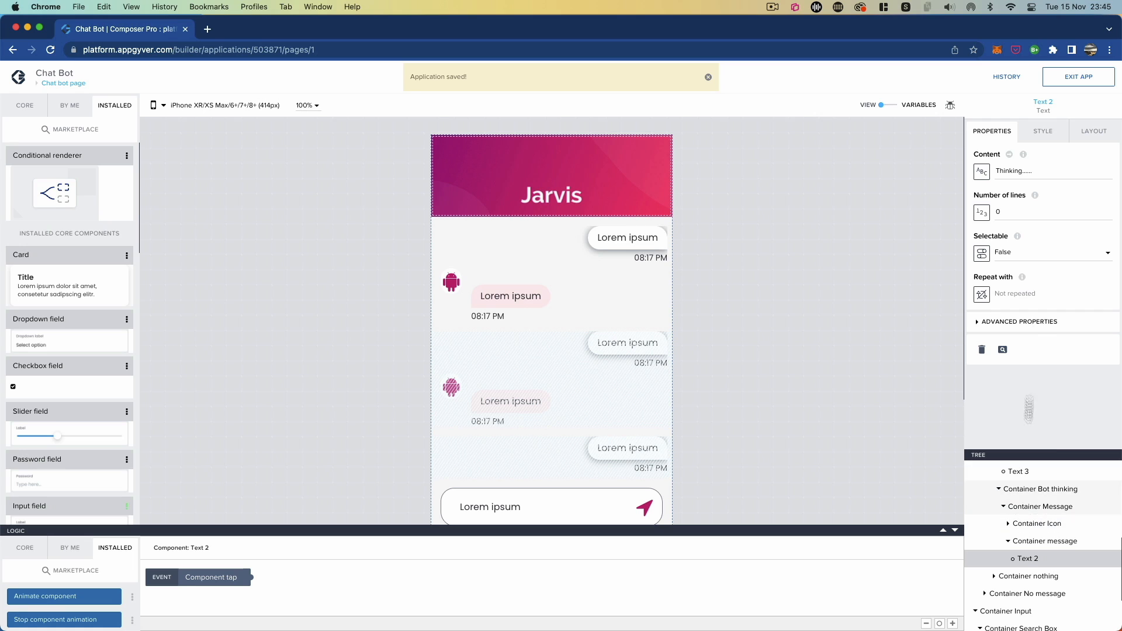
{"action": "left_click", "coordinate": [983, 319]}
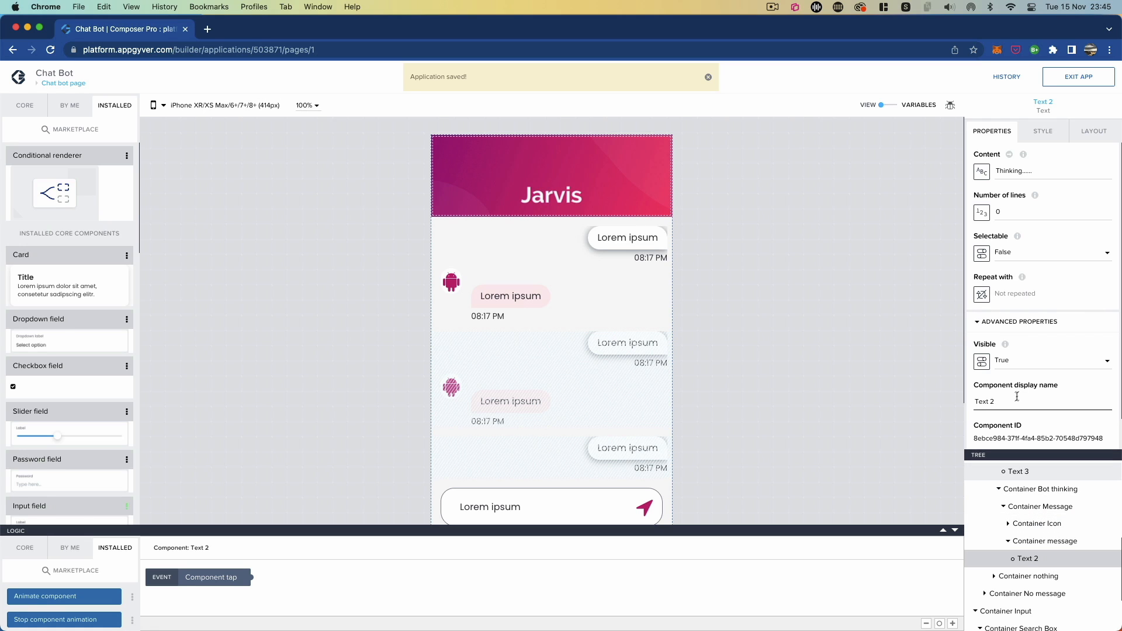
{"action": "type", "text": "Th"}
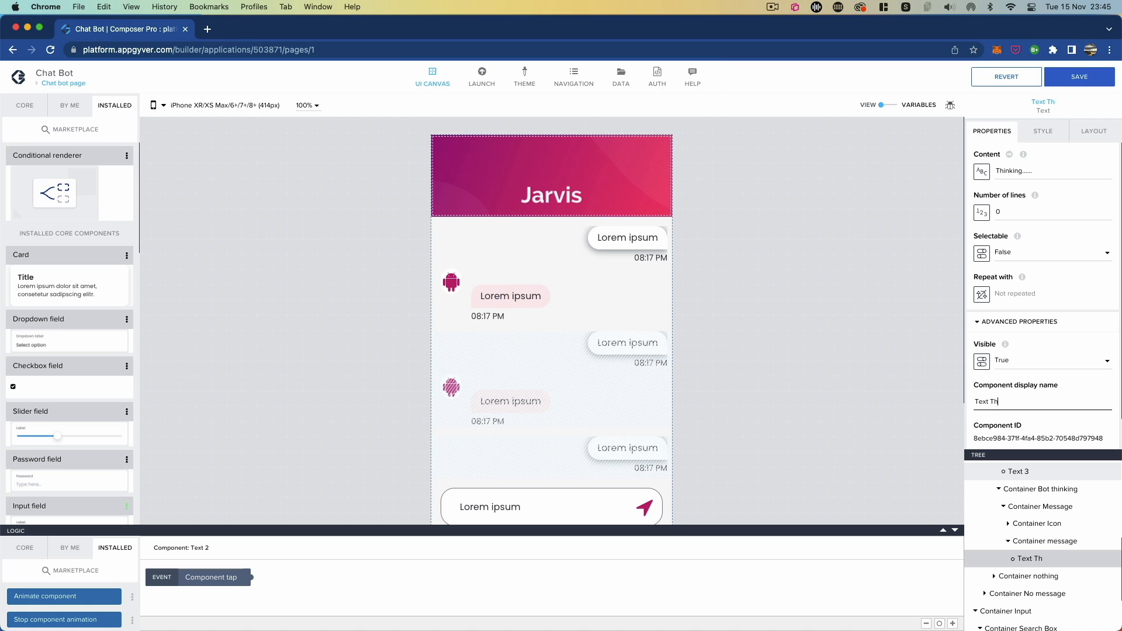
{"action": "type", "text": "inking"}
{"action": "left_click", "coordinate": [1081, 81]}
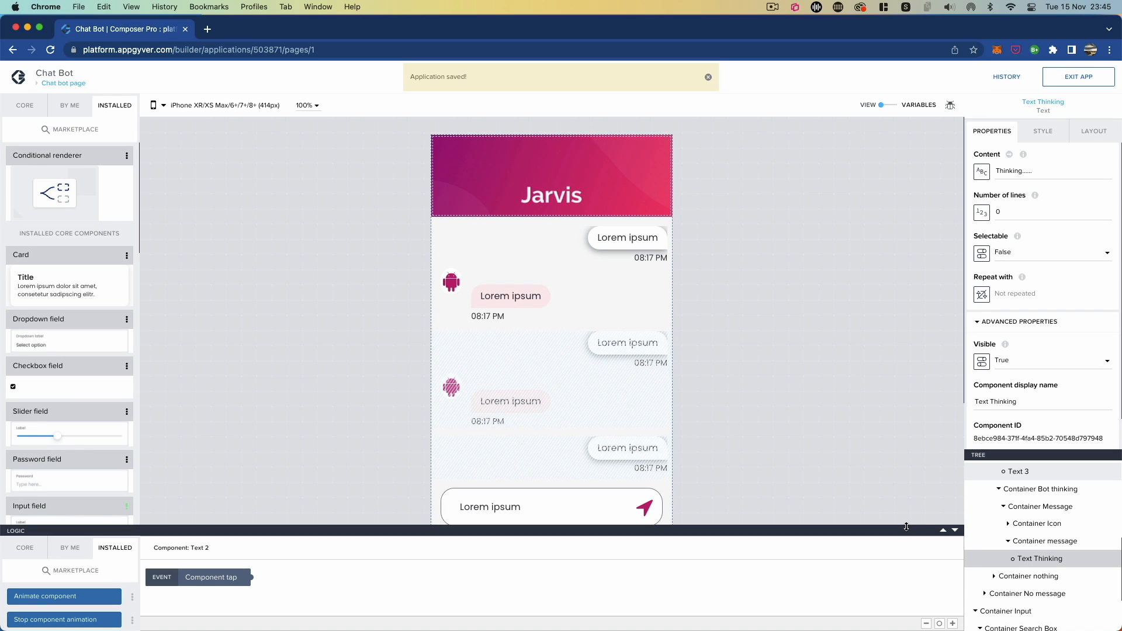
- In the Container Icon logic flow, rebind the Animate component node's view component to Text Thinking
{"action": "left_click_drag", "start_coordinate": [906, 528], "coordinate": [891, 348]}
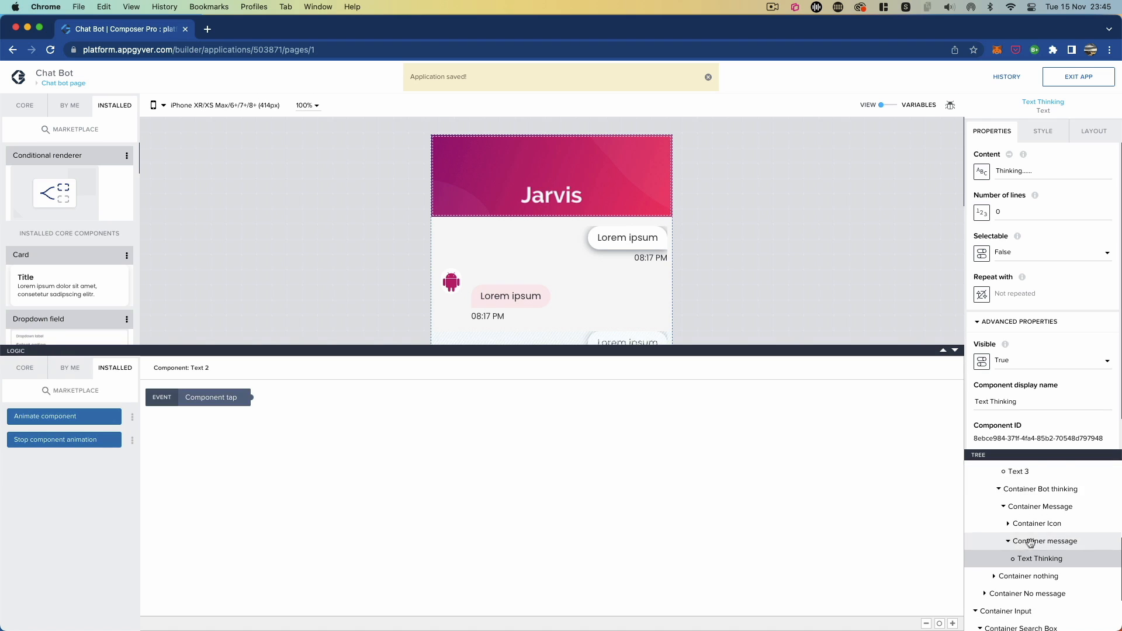
{"action": "scroll", "coordinate": [1034, 536], "scroll_direction": "down", "scroll_amount": 3}
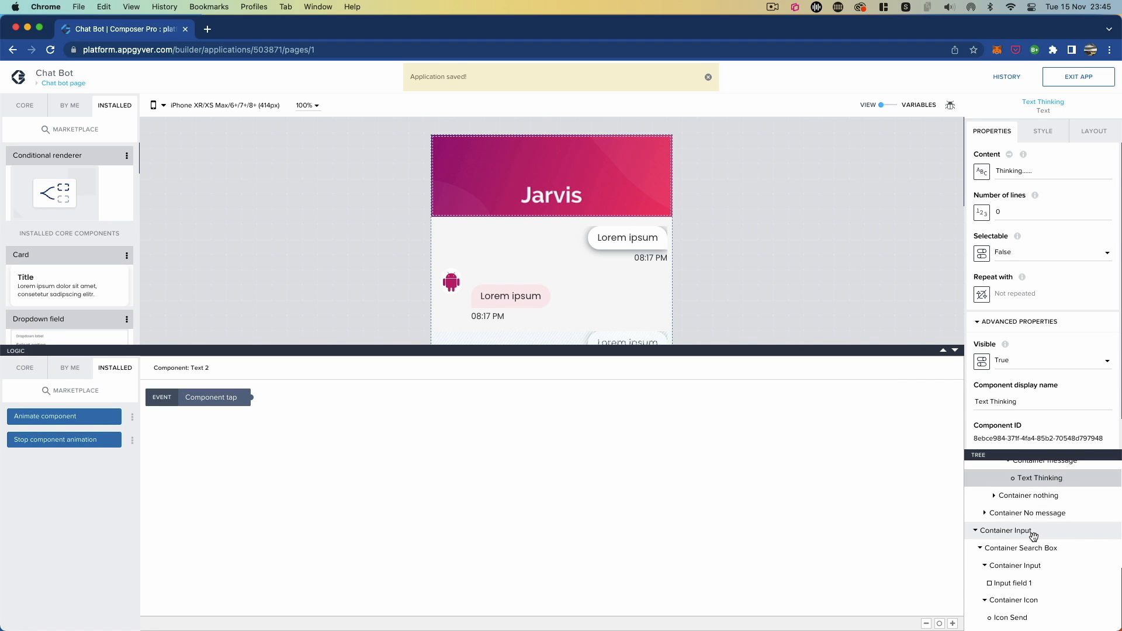
{"action": "left_click", "coordinate": [1023, 599]}
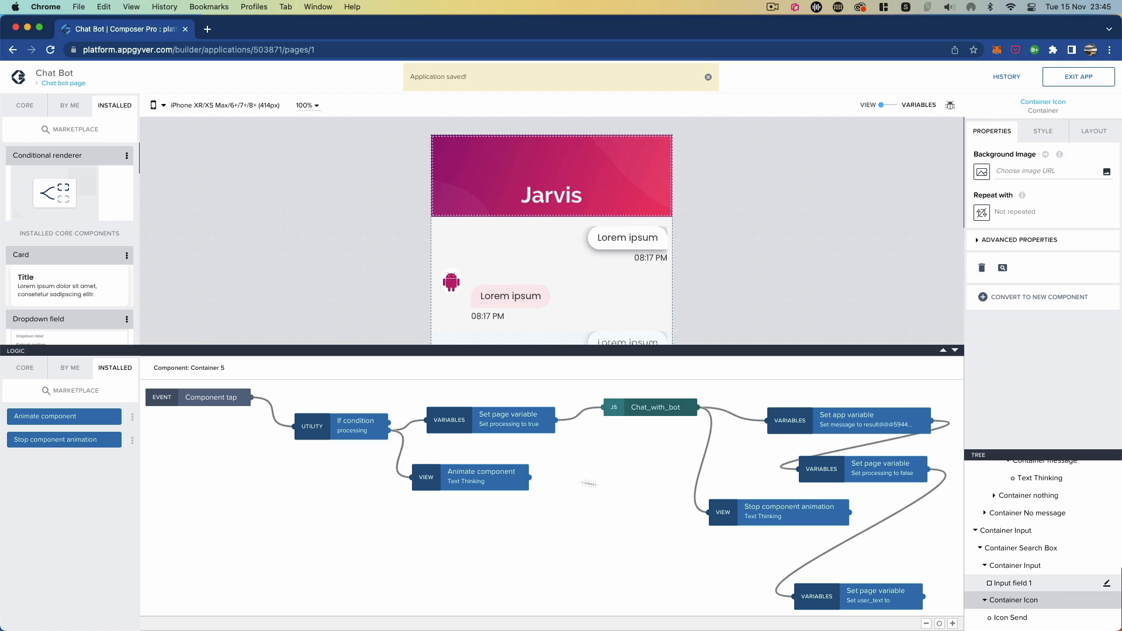
{"action": "left_click", "coordinate": [482, 482]}
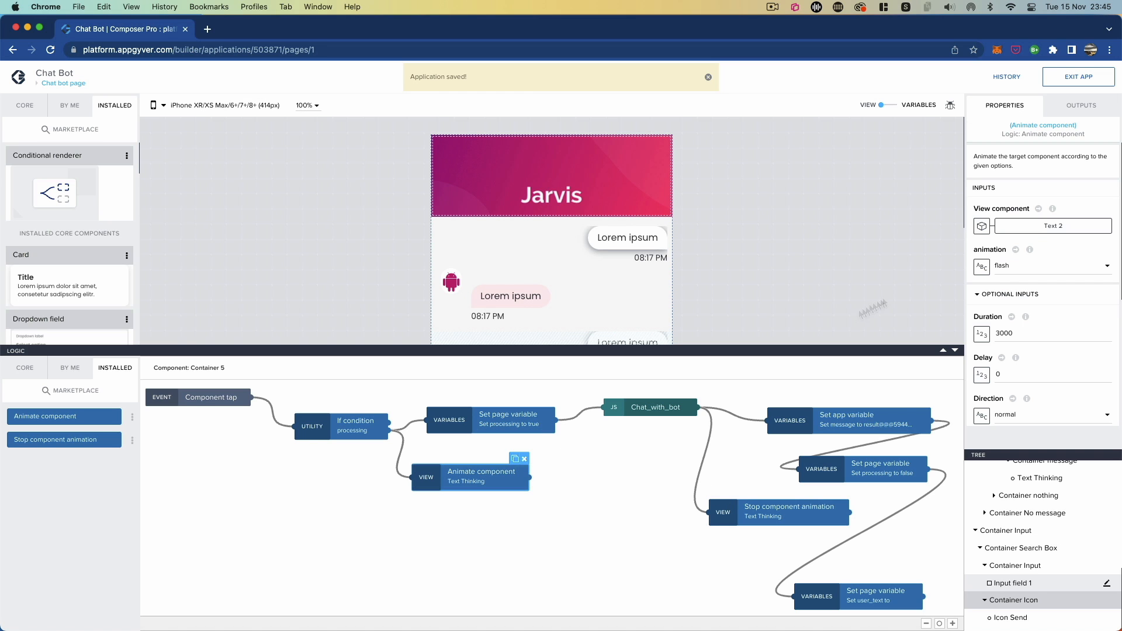
{"action": "left_click", "coordinate": [980, 228]}
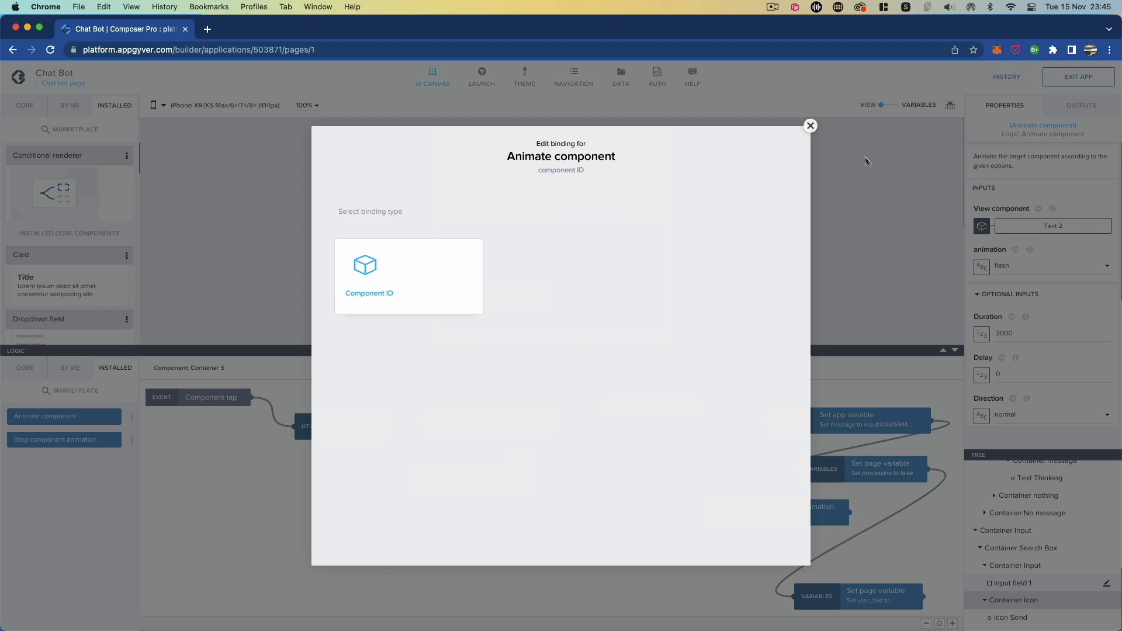
{"action": "left_click", "coordinate": [810, 126]}
{"action": "left_click", "coordinate": [981, 226]}
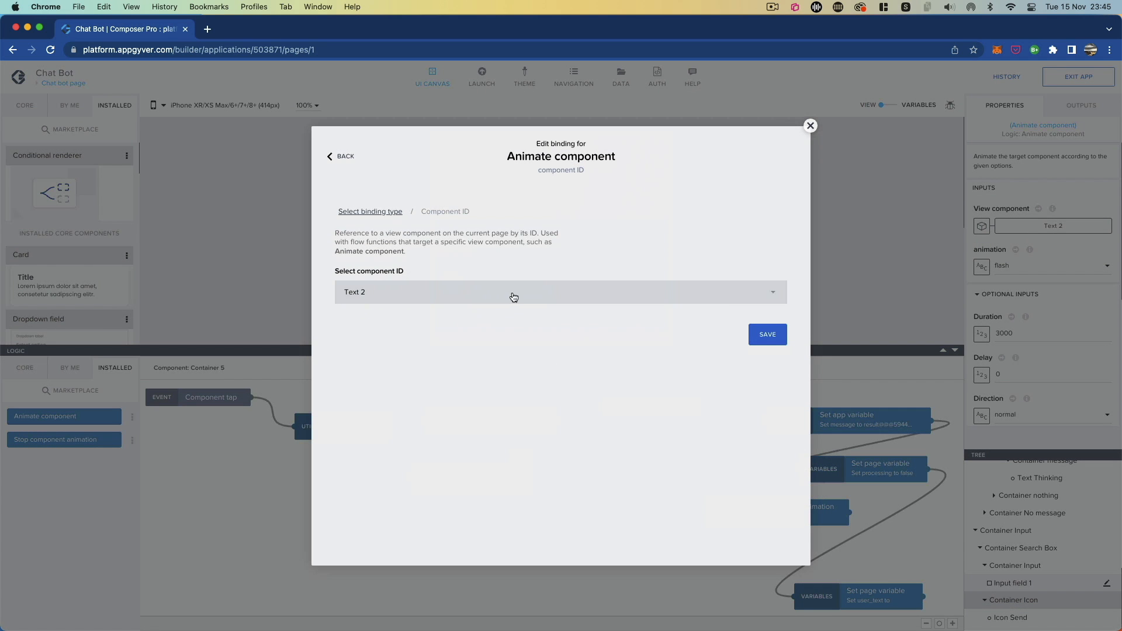
{"action": "left_click", "coordinate": [514, 297]}
{"action": "scroll", "coordinate": [477, 392], "scroll_direction": "down", "scroll_amount": 3}
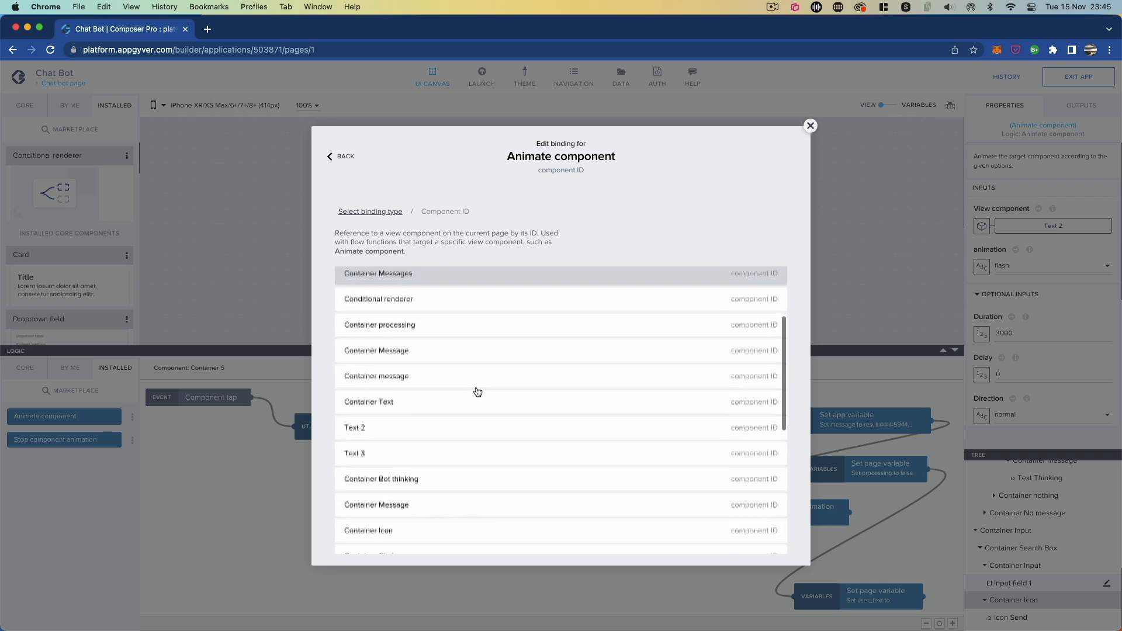
{"action": "scroll", "coordinate": [477, 393], "scroll_direction": "down", "scroll_amount": 5}
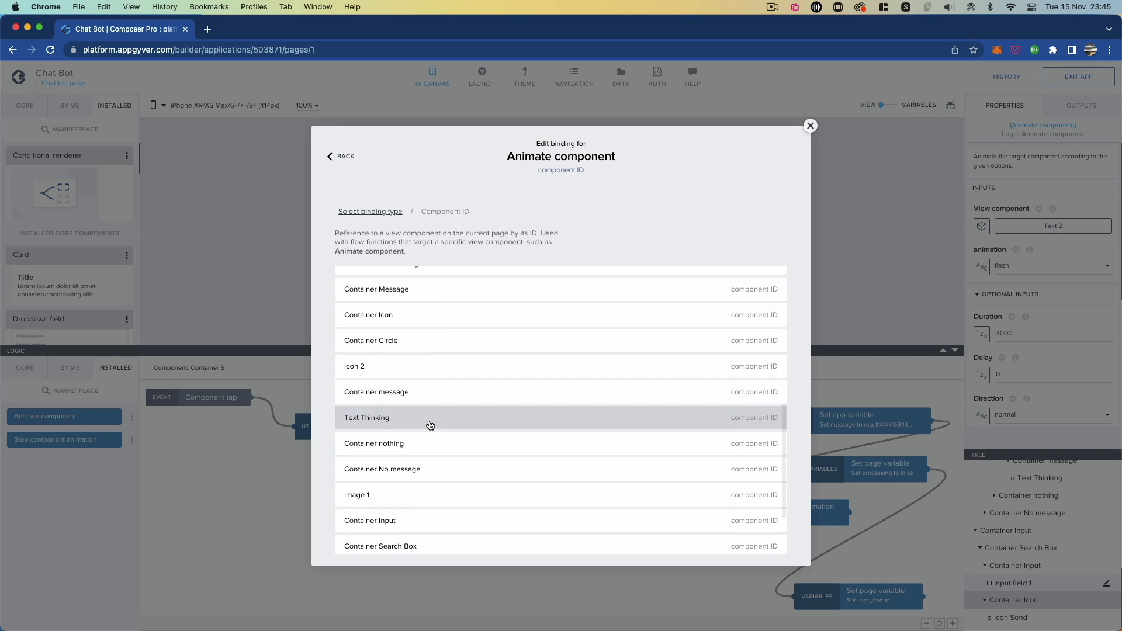
{"action": "left_click", "coordinate": [430, 418]}
{"action": "left_click", "coordinate": [768, 333]}
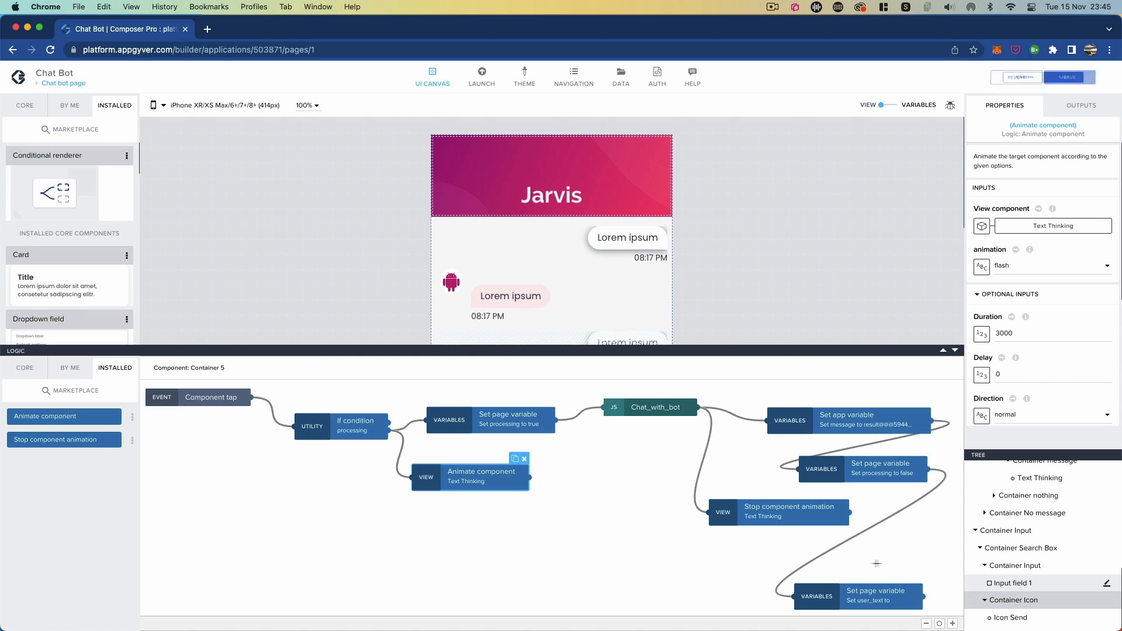
- Rebind the Stop component animation node's view component to Text Thinking and save the application
{"action": "left_click", "coordinate": [783, 512]}
{"action": "left_click", "coordinate": [1053, 226]}
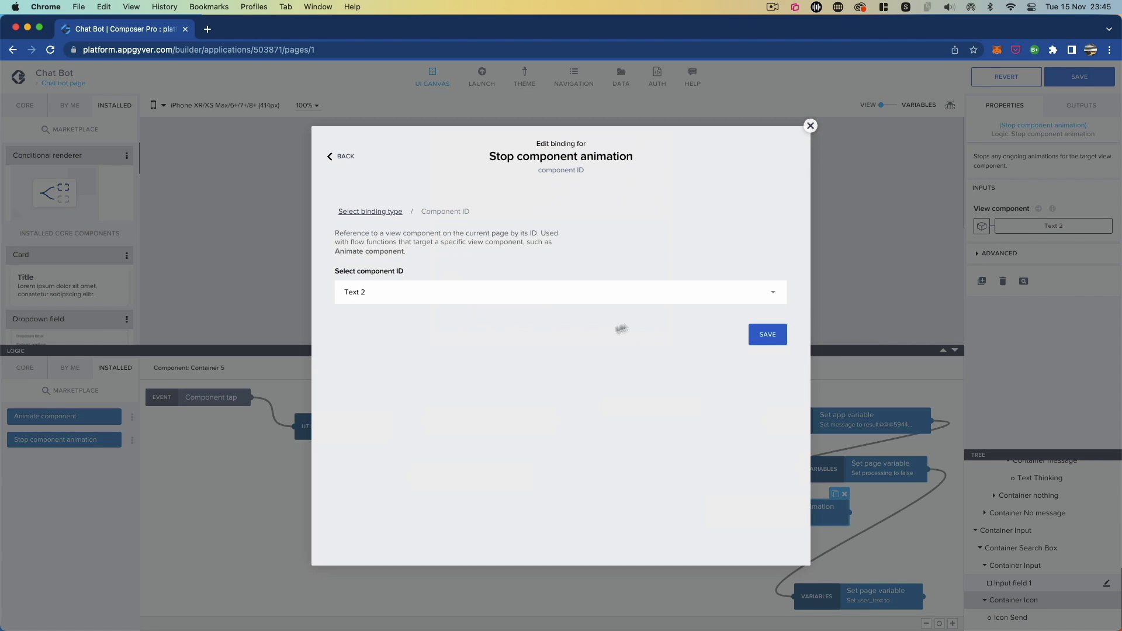
{"action": "left_click", "coordinate": [578, 294]}
{"action": "scroll", "coordinate": [491, 391], "scroll_direction": "down", "scroll_amount": 10}
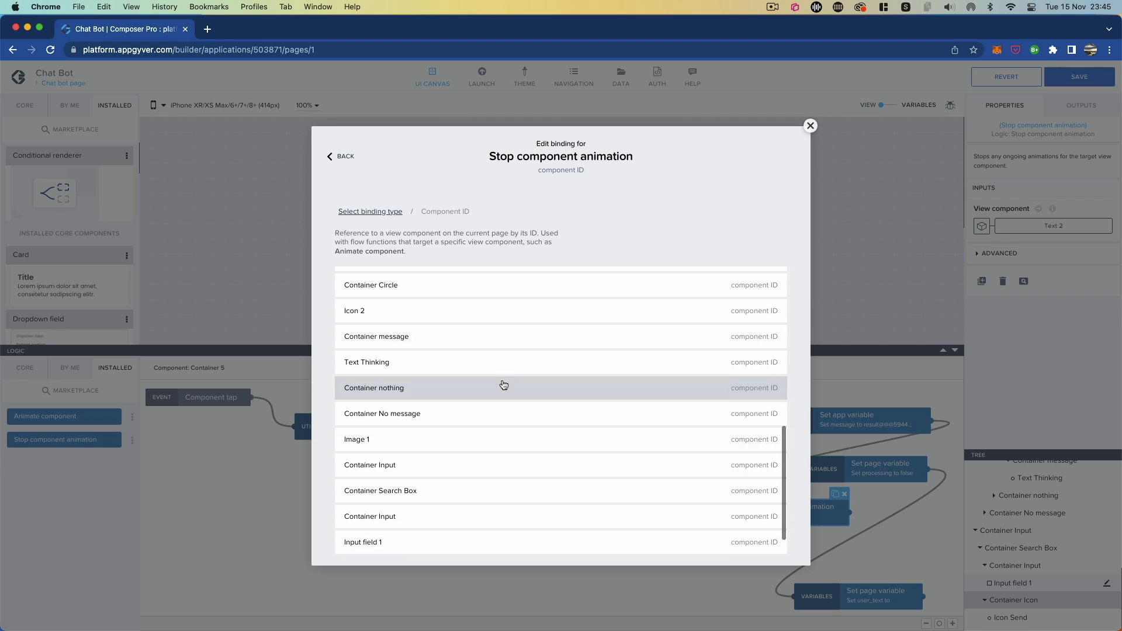
{"action": "scroll", "coordinate": [503, 385], "scroll_direction": "down", "scroll_amount": 1}
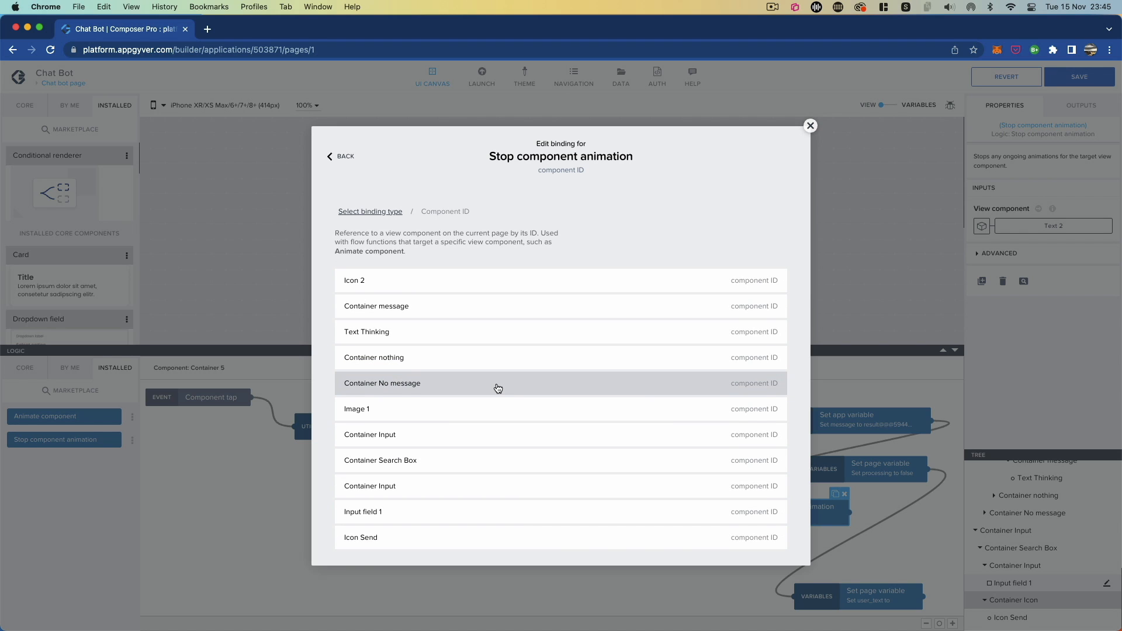
{"action": "left_click", "coordinate": [454, 334]}
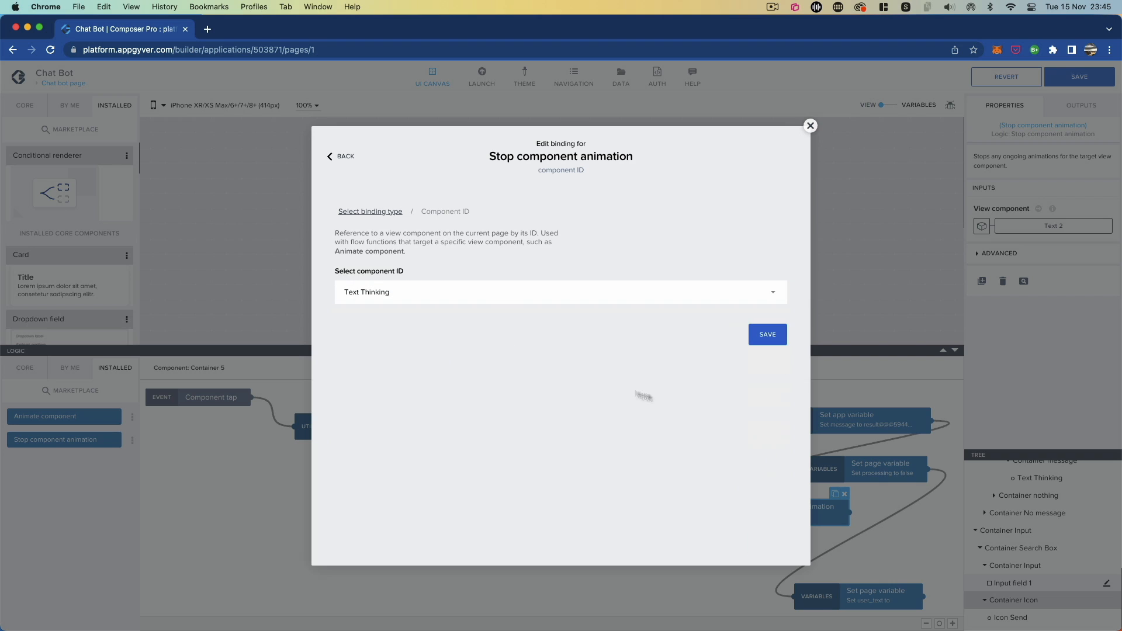
{"action": "left_click", "coordinate": [759, 335]}
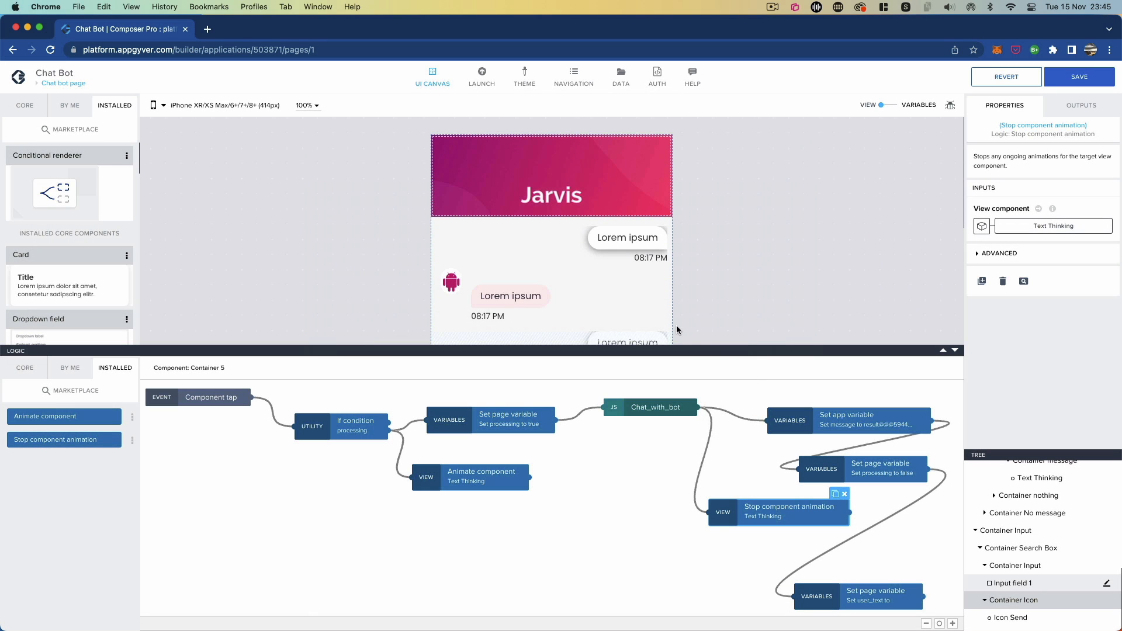
{"action": "left_click", "coordinate": [1077, 86]}
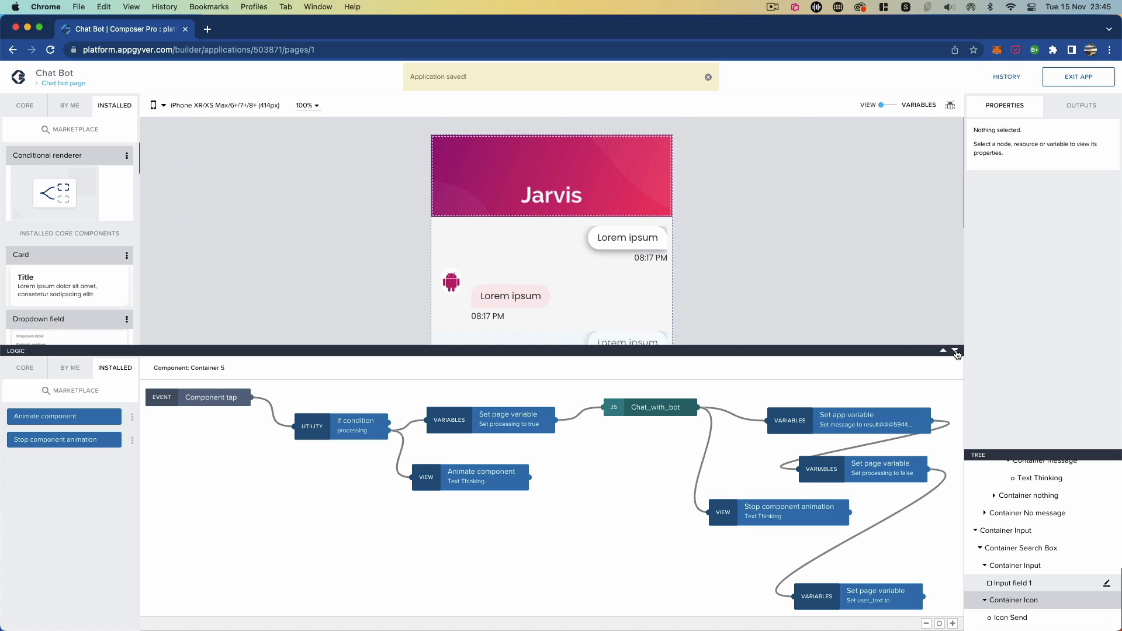
- Duplicate the Layout Container style of Container Me as a new style class named Message
{"action": "left_click", "coordinate": [955, 351]}
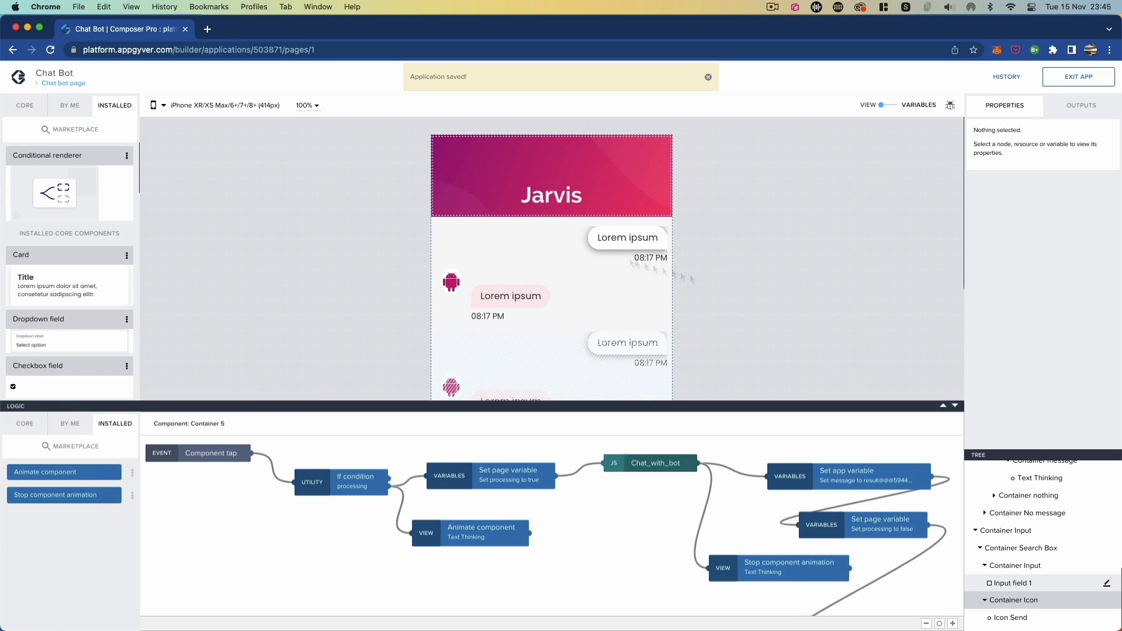
{"action": "left_click", "coordinate": [956, 409]}
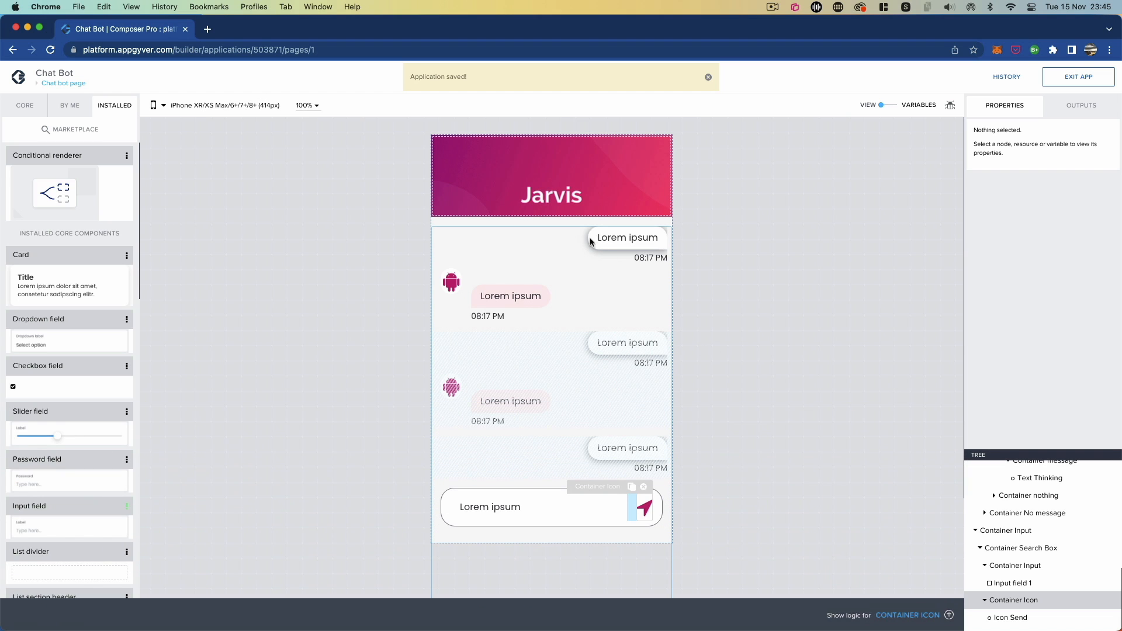
{"action": "left_click", "coordinate": [593, 243]}
{"action": "left_click", "coordinate": [596, 244]}
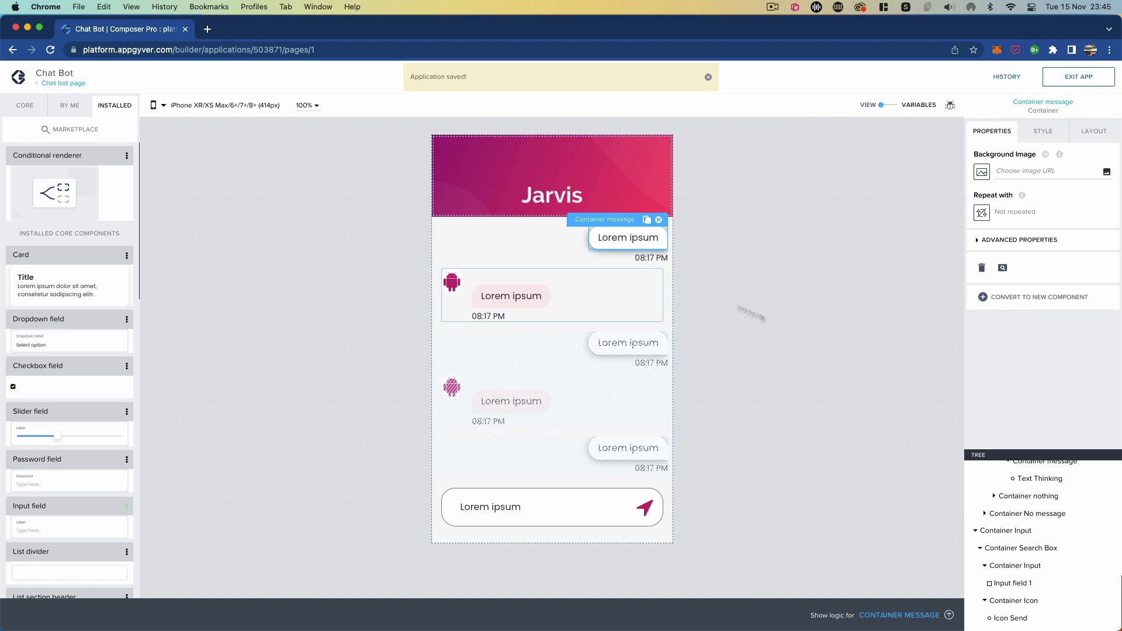
{"action": "scroll", "coordinate": [1016, 526], "scroll_direction": "up", "scroll_amount": 10}
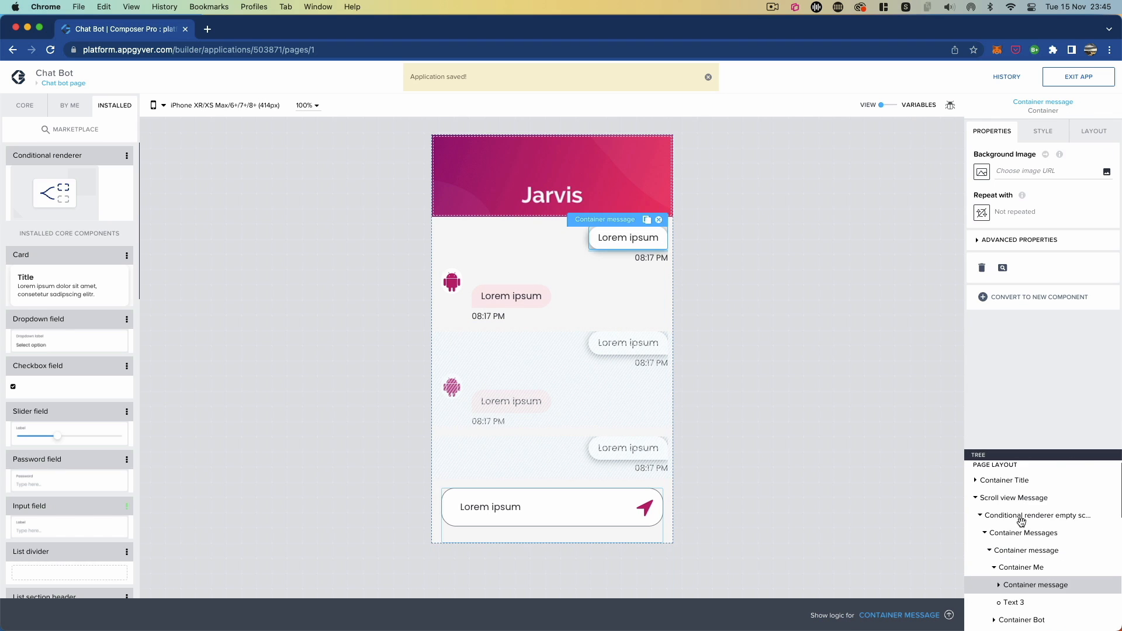
{"action": "left_click_drag", "start_coordinate": [1025, 451], "coordinate": [1042, 330]}
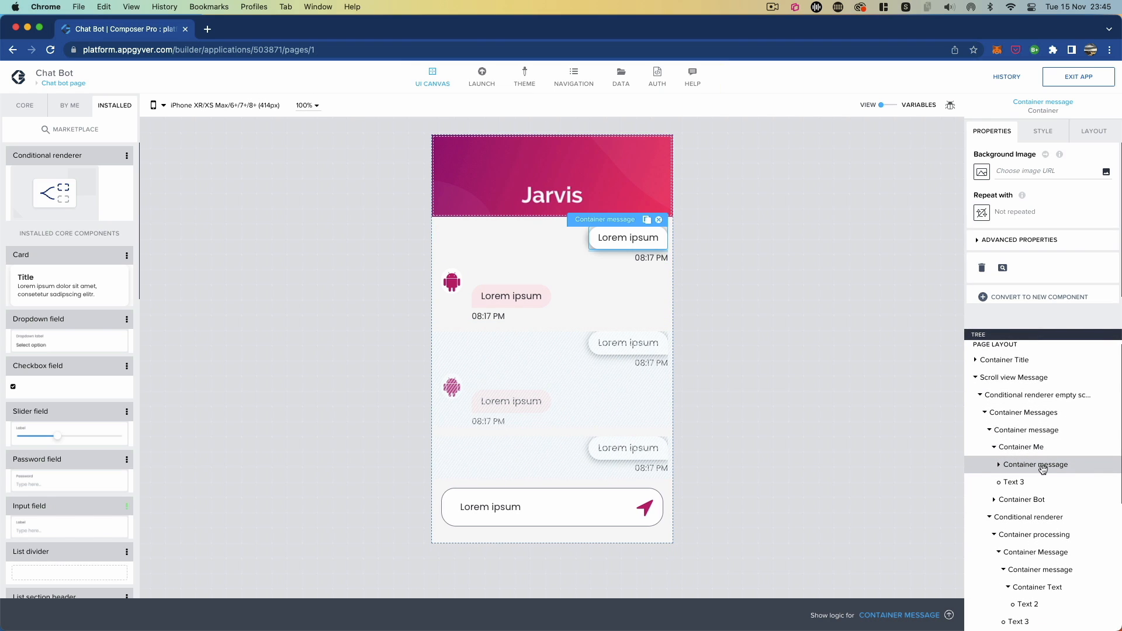
{"action": "left_click", "coordinate": [1033, 449]}
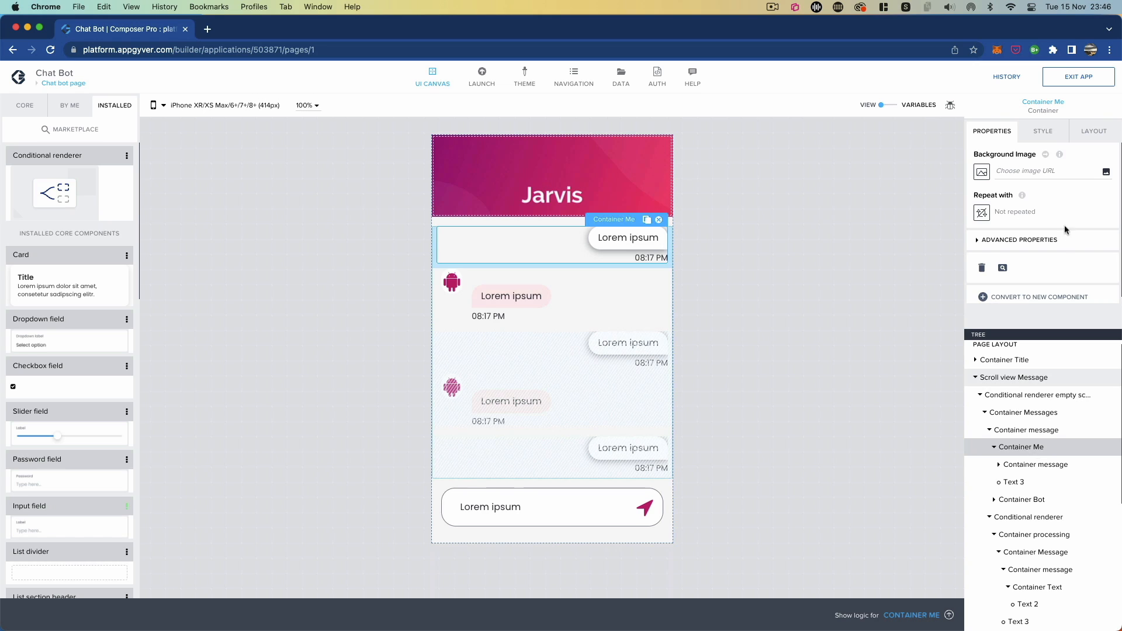
{"action": "left_click", "coordinate": [1043, 131]}
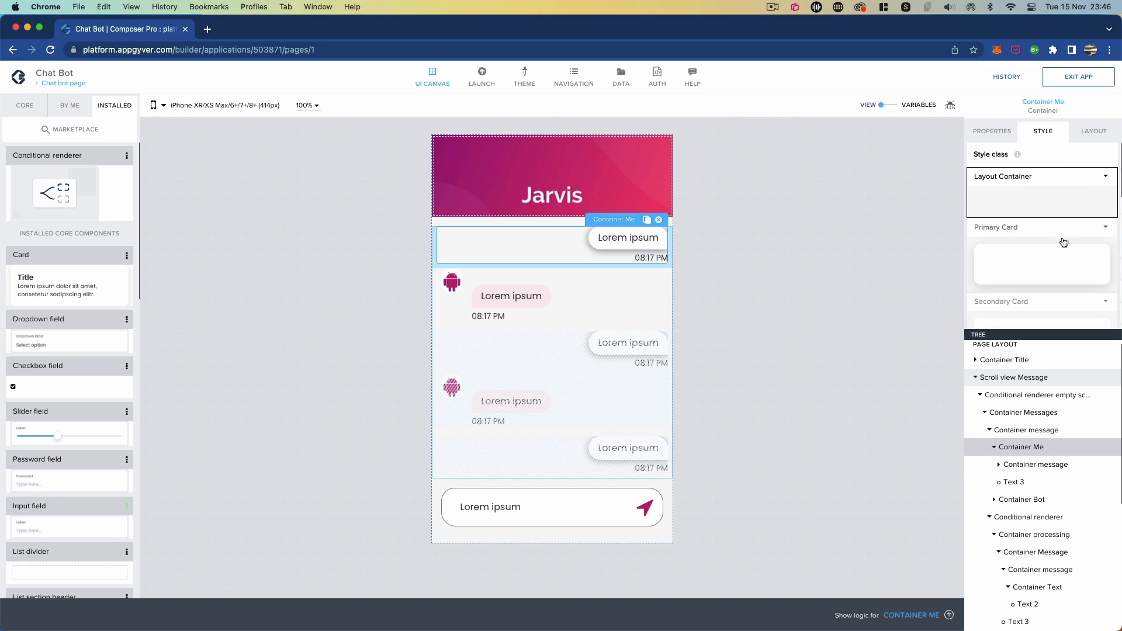
{"action": "left_click", "coordinate": [1106, 177]}
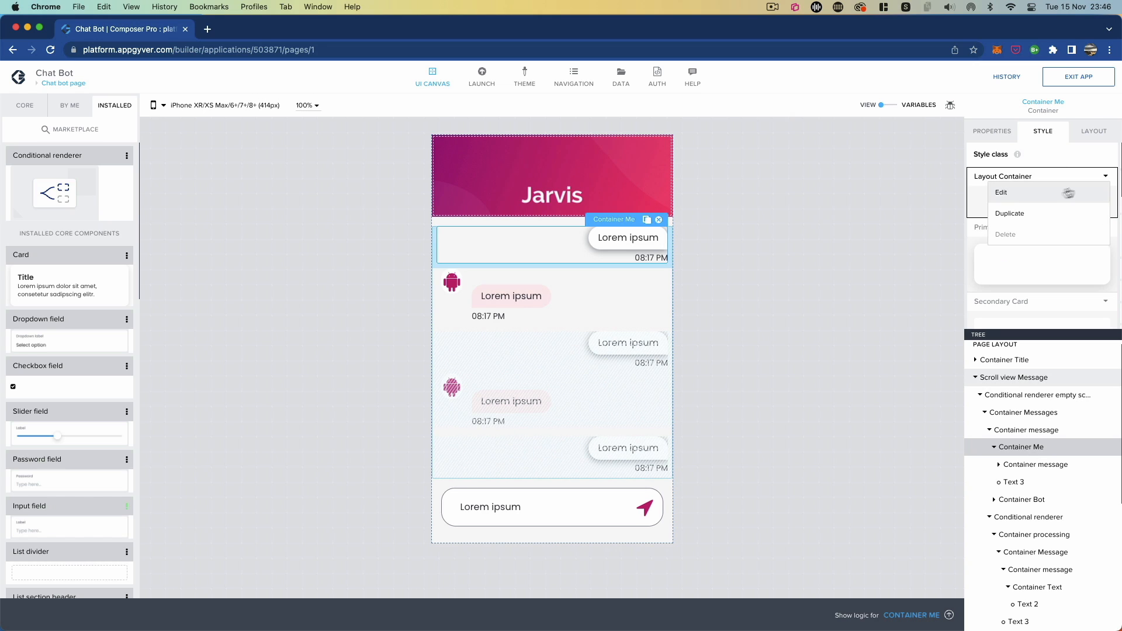
{"action": "left_click", "coordinate": [1030, 214]}
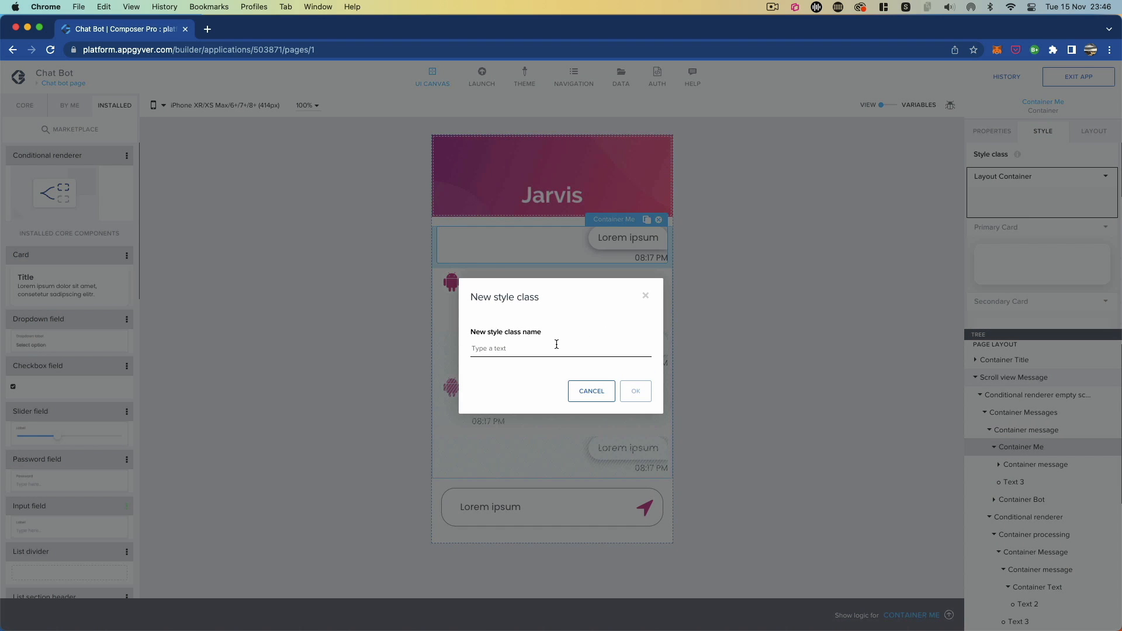
{"action": "type", "text": "Message"}
{"action": "left_click", "coordinate": [636, 391]}
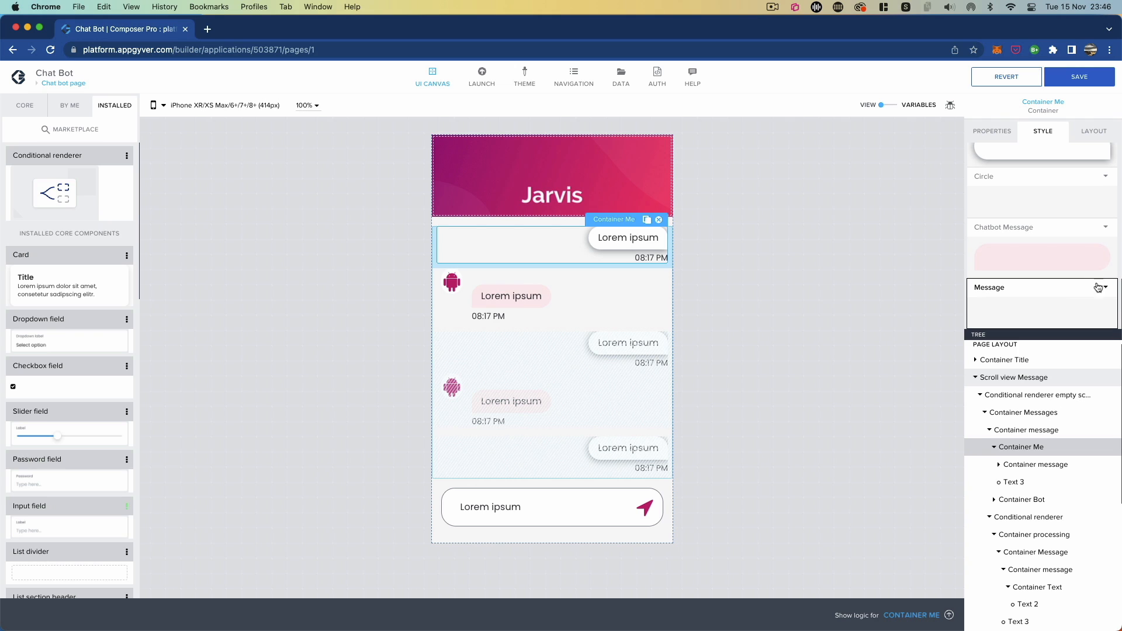
- Set the Message style's top padding to the XS (4px) theme spacing for Container Me
{"action": "left_click", "coordinate": [1085, 291]}
{"action": "left_click", "coordinate": [1001, 303]}
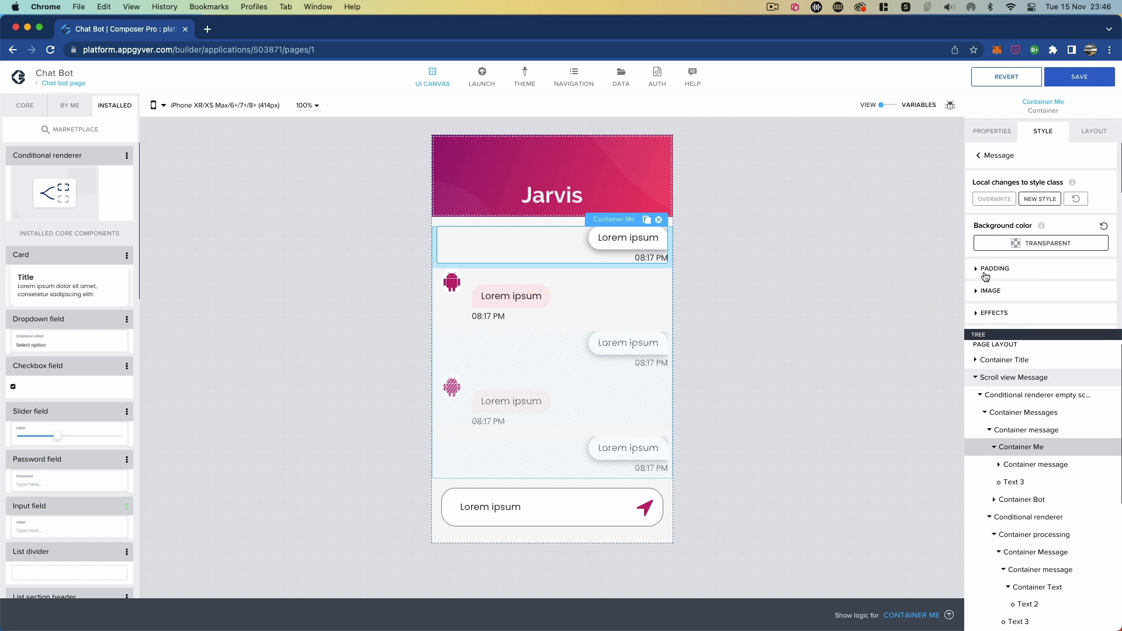
{"action": "left_click", "coordinate": [979, 270]}
{"action": "left_click", "coordinate": [1040, 274]}
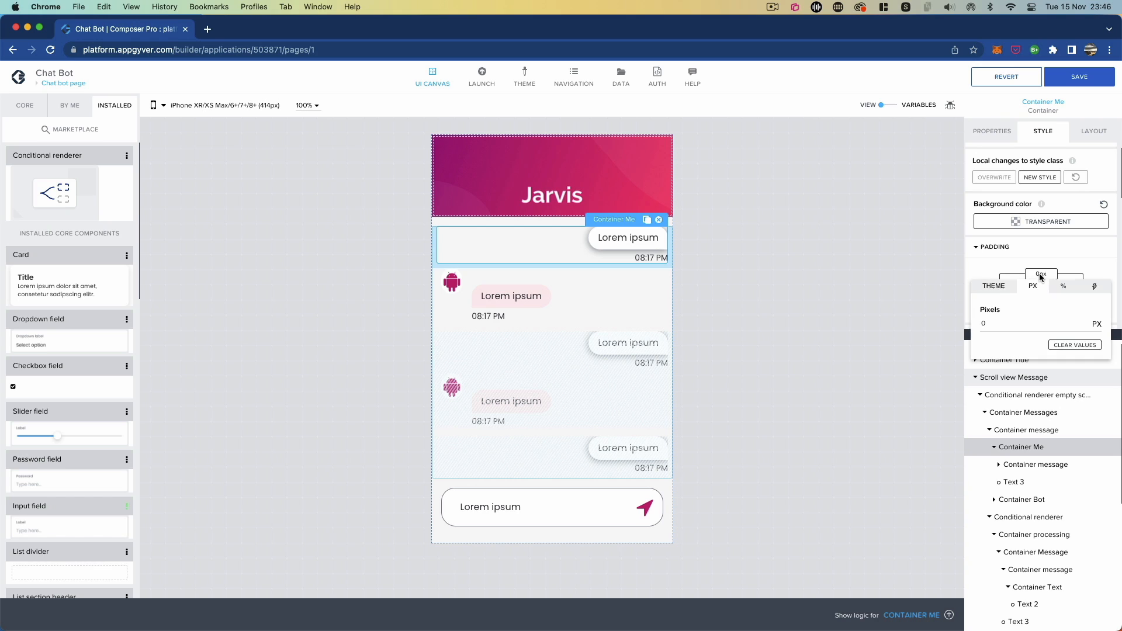
{"action": "left_click", "coordinate": [1006, 288]}
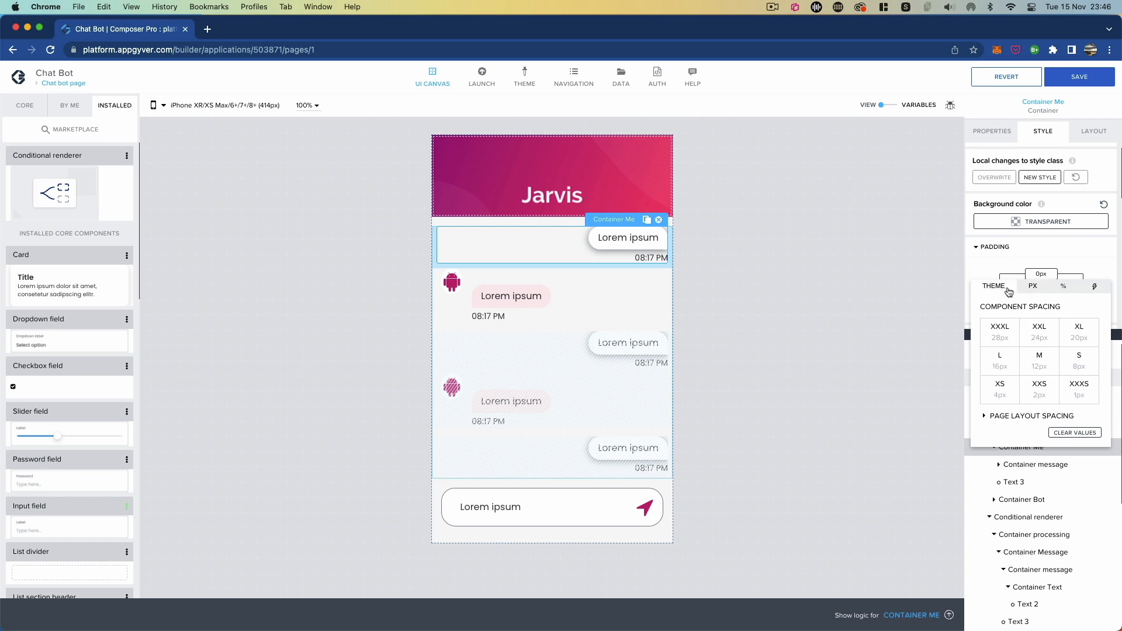
{"action": "left_click", "coordinate": [1004, 396]}
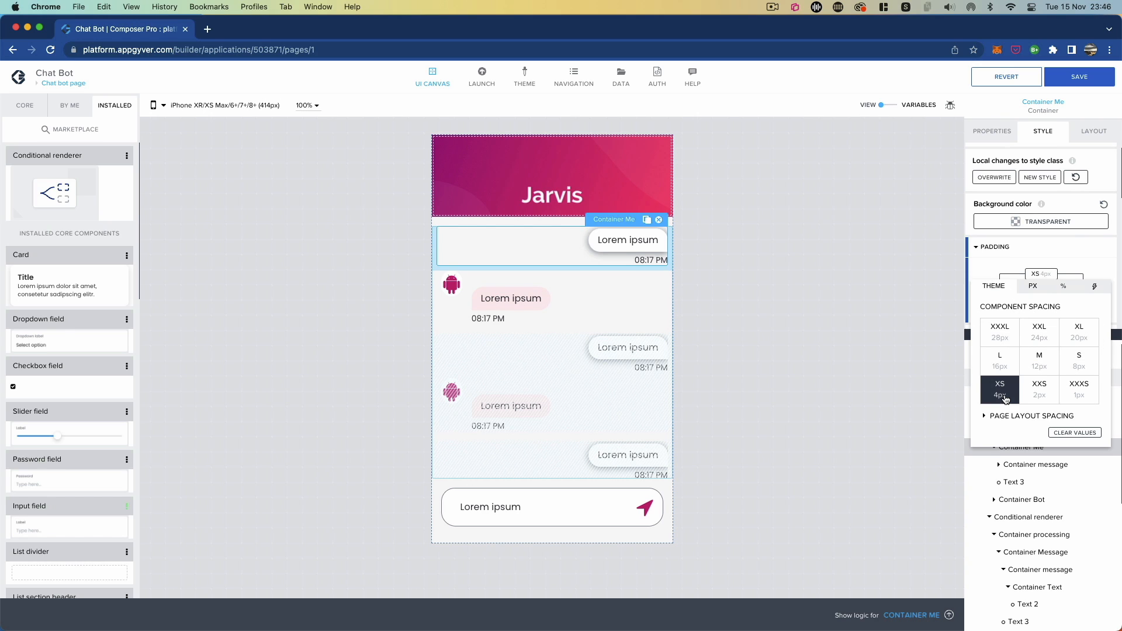
- Set Container Me's right padding to XS (4px) and overwrite the Message style class with the local padding changes
{"action": "left_click", "coordinate": [1078, 276]}
{"action": "left_click", "coordinate": [1085, 291]}
{"action": "left_click", "coordinate": [1017, 305]}
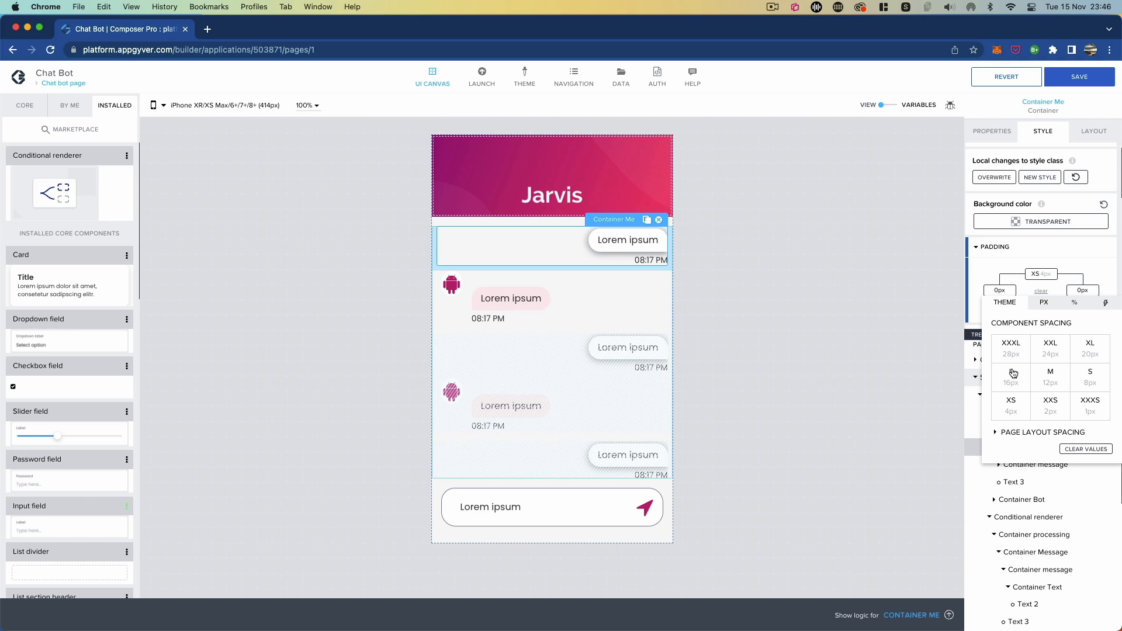
{"action": "left_click", "coordinate": [1083, 384]}
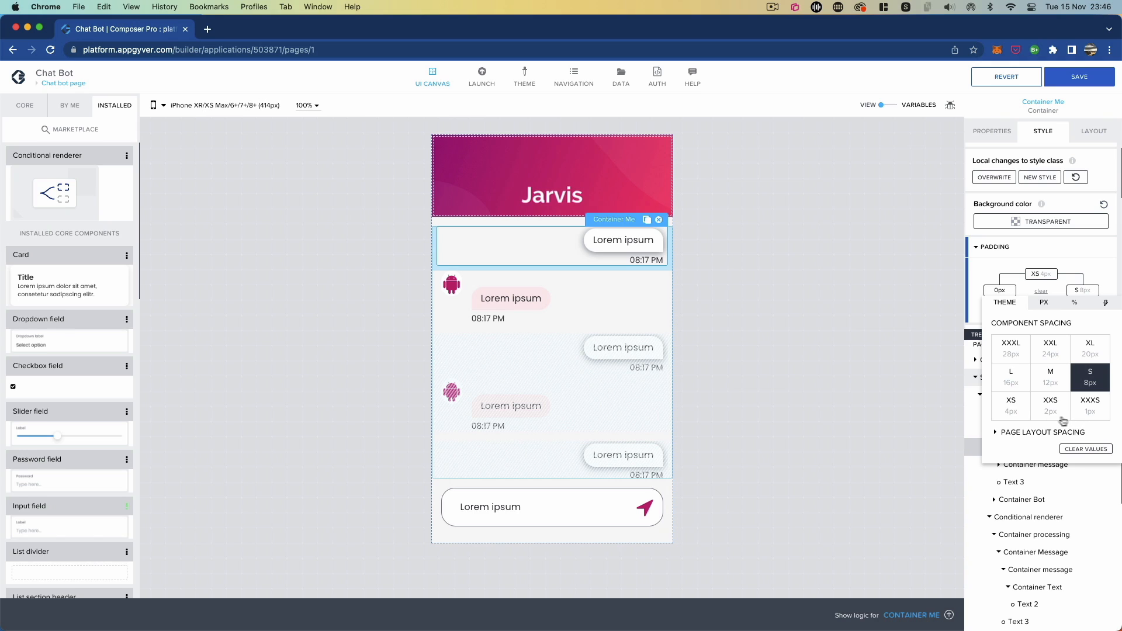
{"action": "left_click", "coordinate": [1014, 409]}
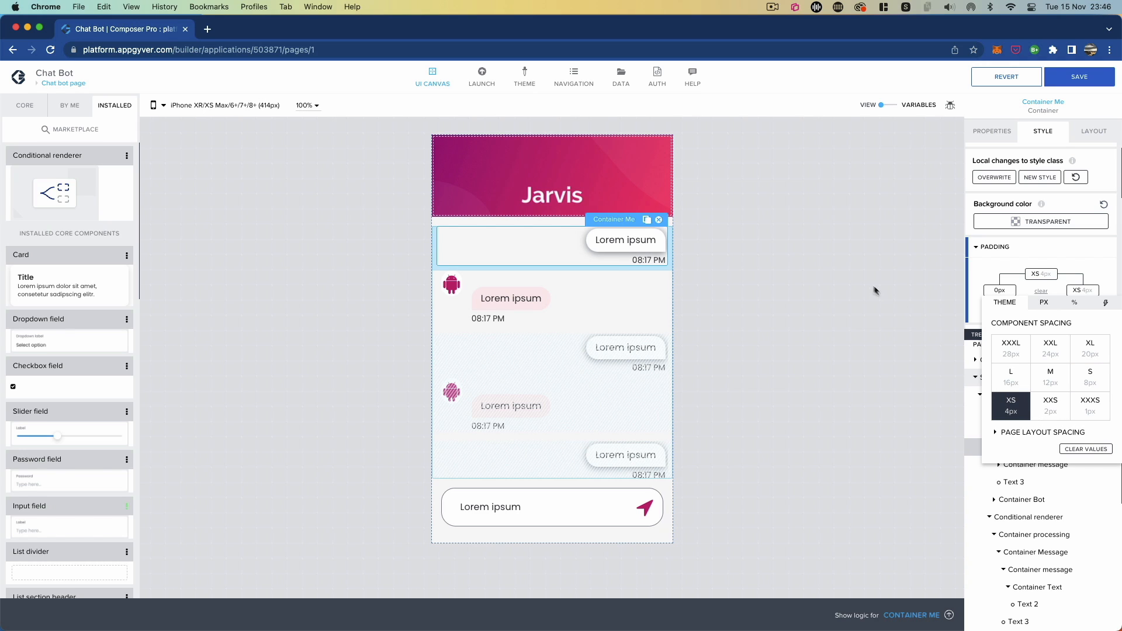
{"action": "left_click", "coordinate": [647, 297]}
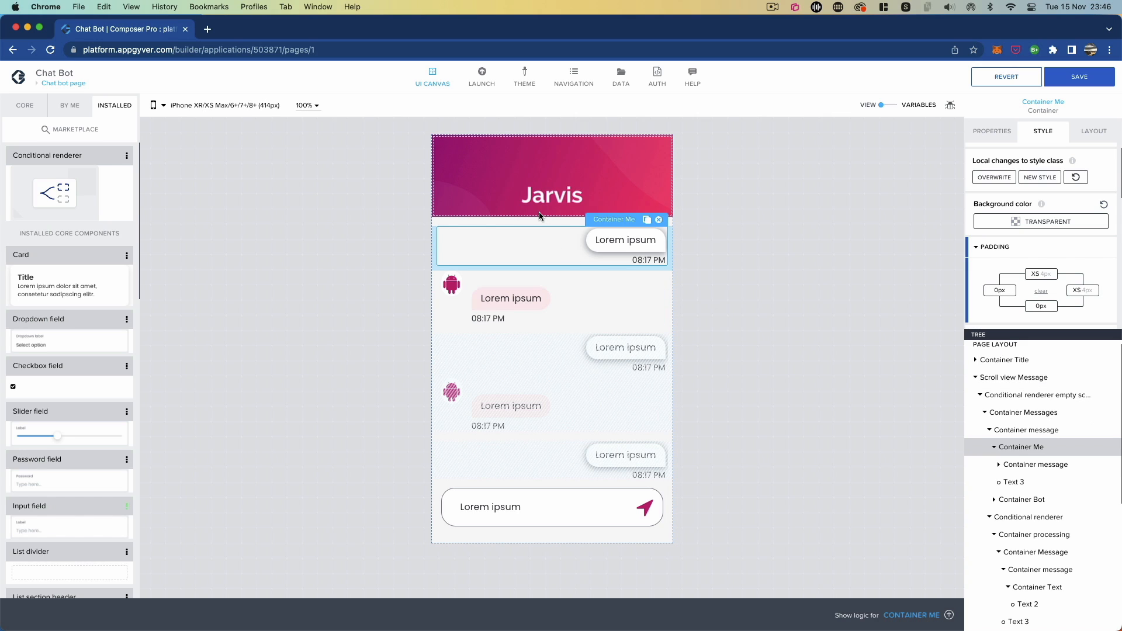
{"action": "left_click", "coordinate": [994, 177]}
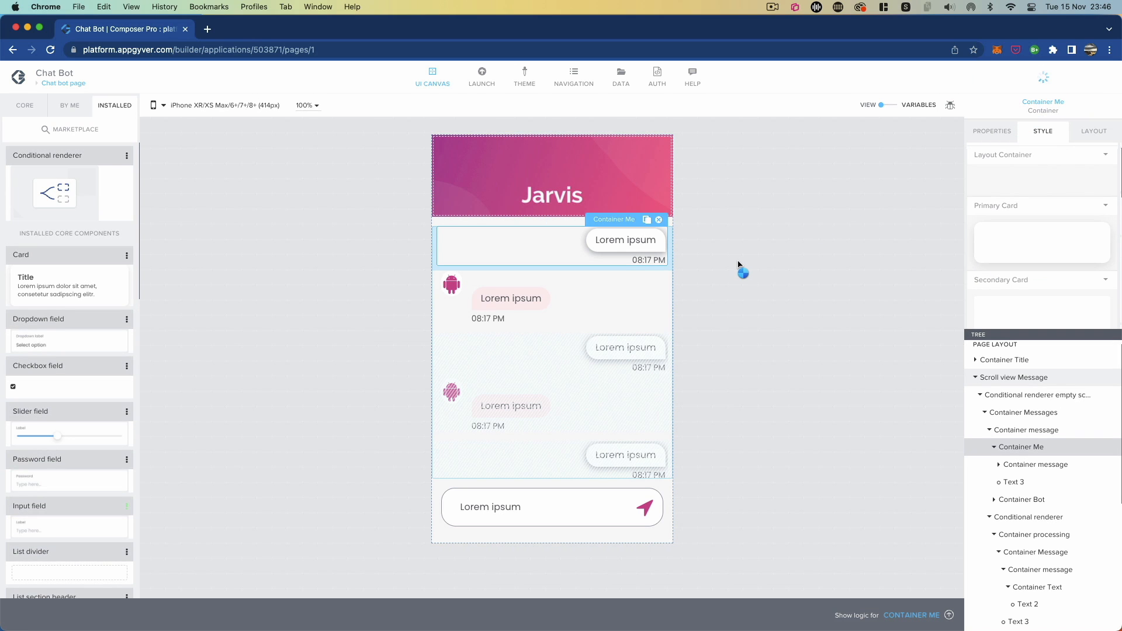
- Set the shadow in the Me style of the Container message inside Container Me to Small and save the application
{"action": "left_click", "coordinate": [630, 298]}
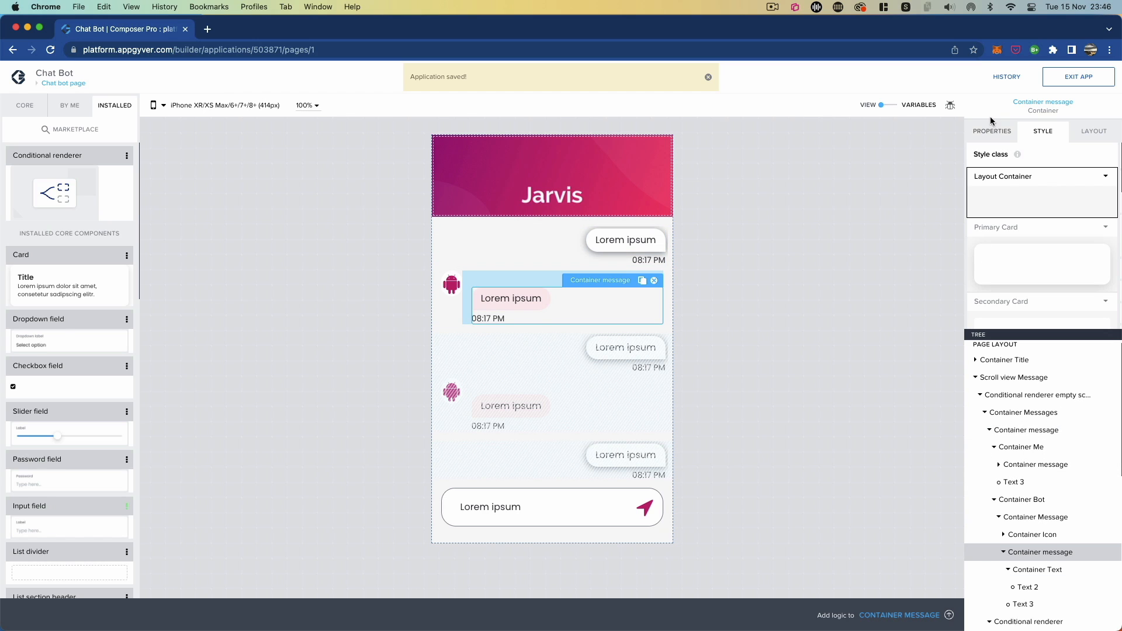
{"action": "left_click", "coordinate": [661, 242]}
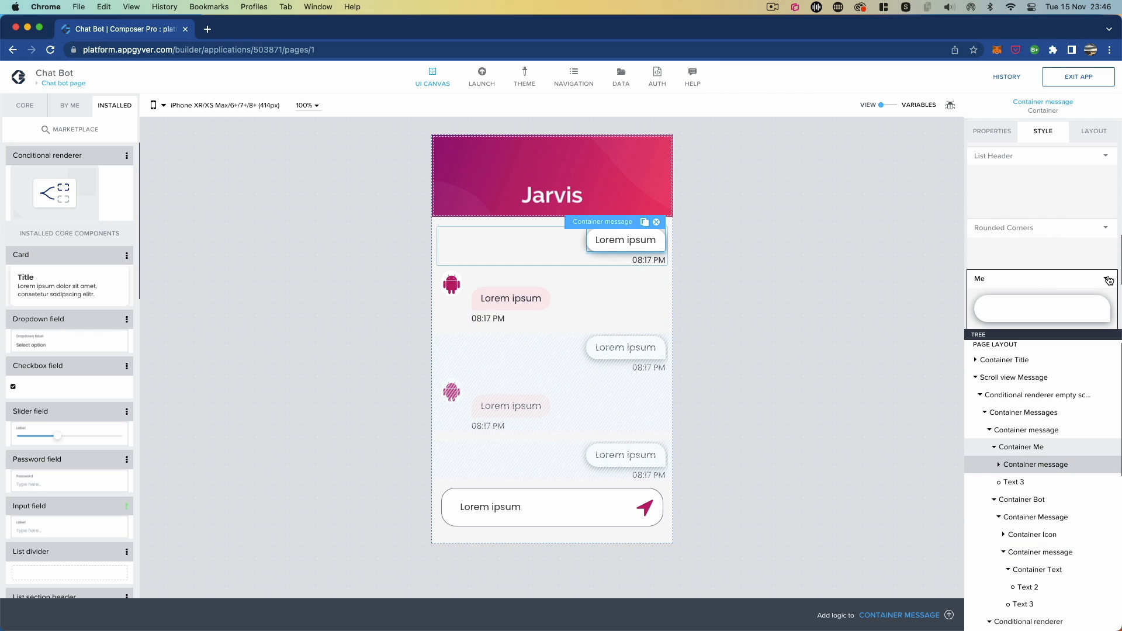
{"action": "left_click", "coordinate": [1109, 280]}
{"action": "left_click", "coordinate": [989, 293]}
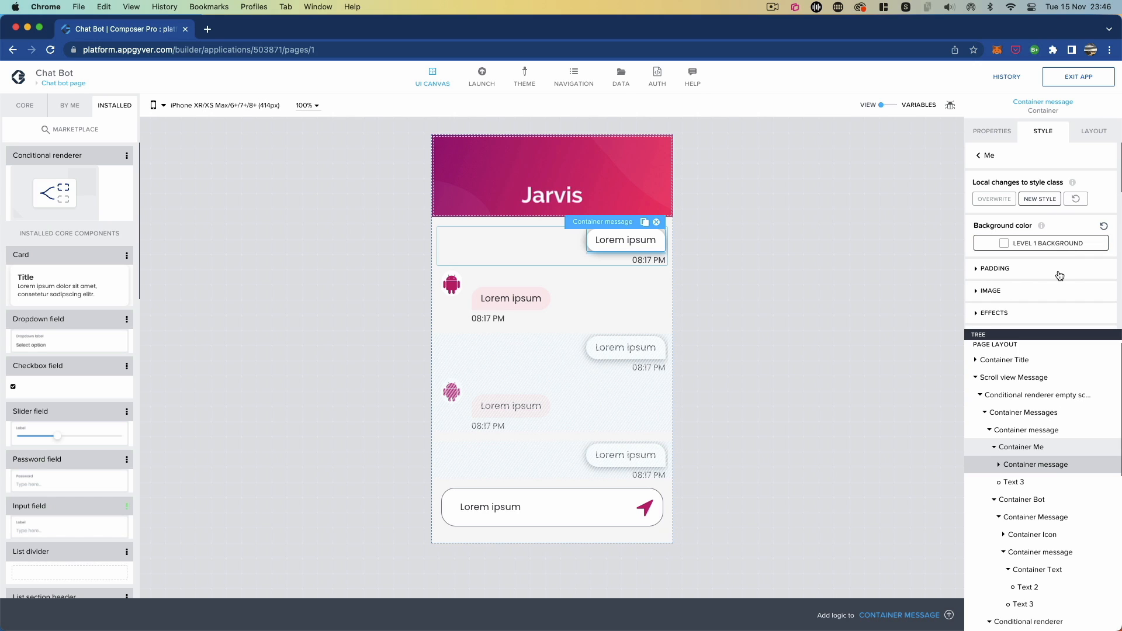
{"action": "scroll", "coordinate": [1047, 275], "scroll_direction": "down", "scroll_amount": 3}
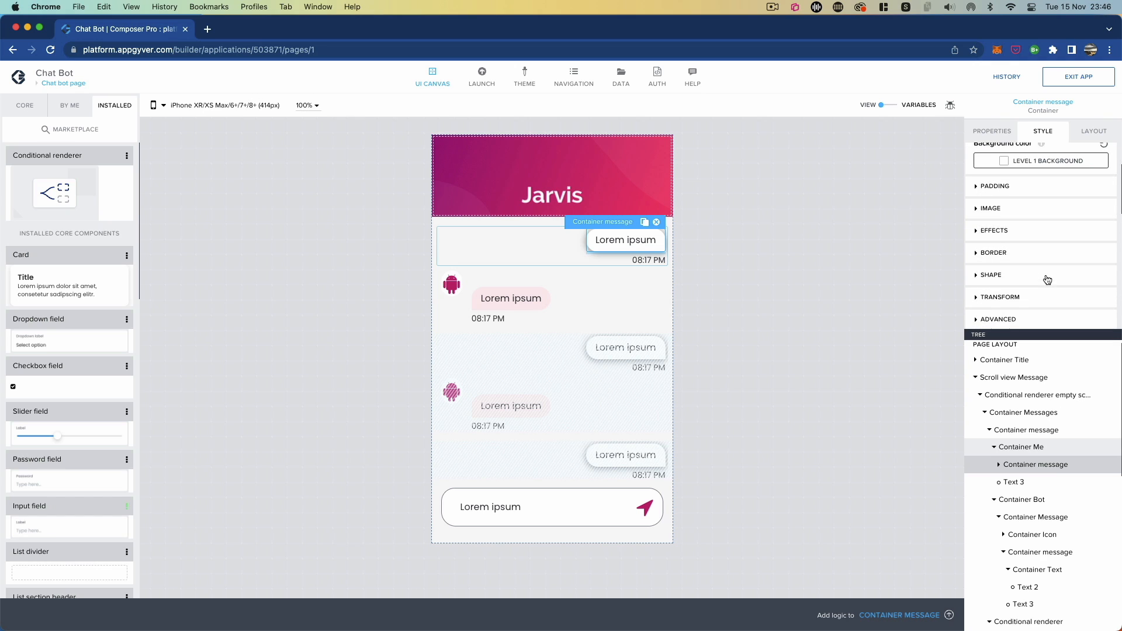
{"action": "left_click", "coordinate": [980, 230]}
{"action": "left_click", "coordinate": [1028, 262]}
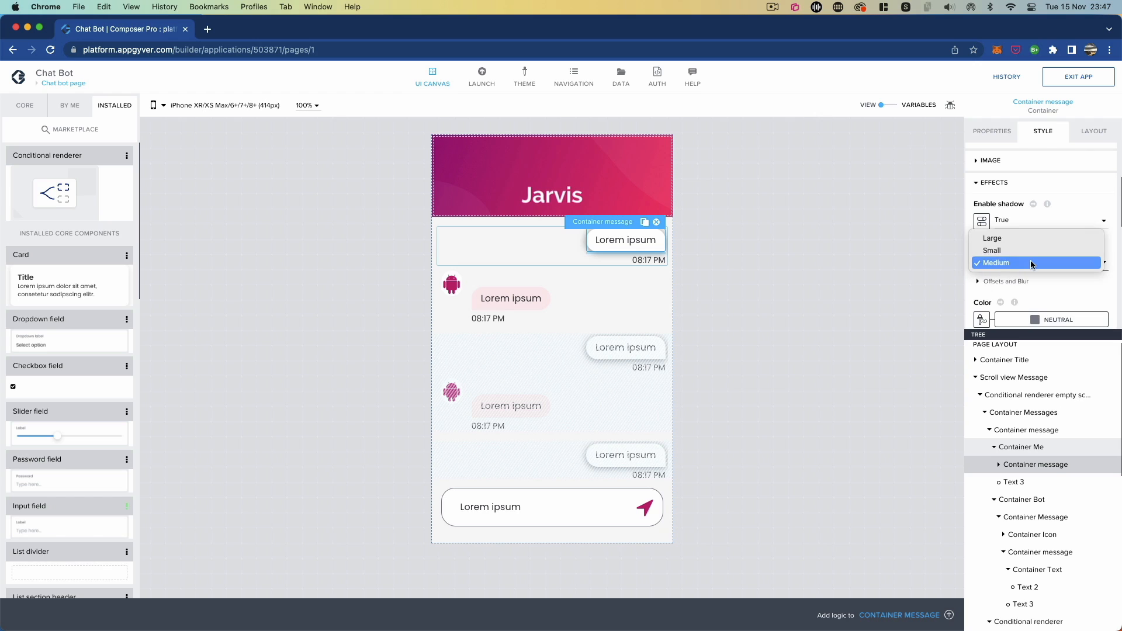
{"action": "left_click", "coordinate": [1021, 251]}
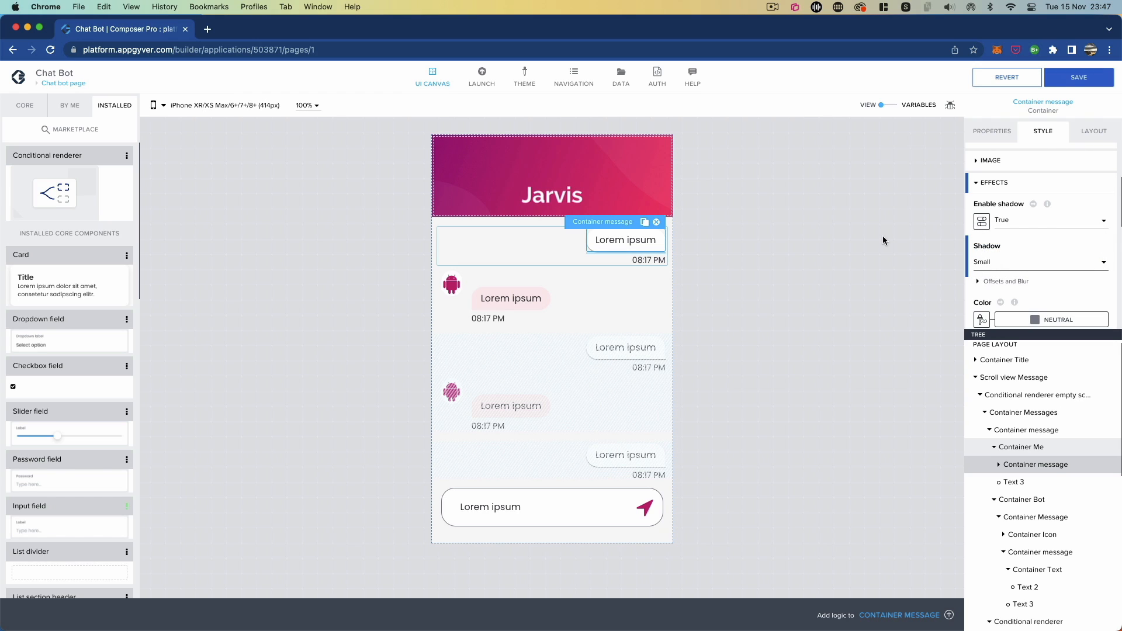
{"action": "left_click", "coordinate": [1077, 78]}
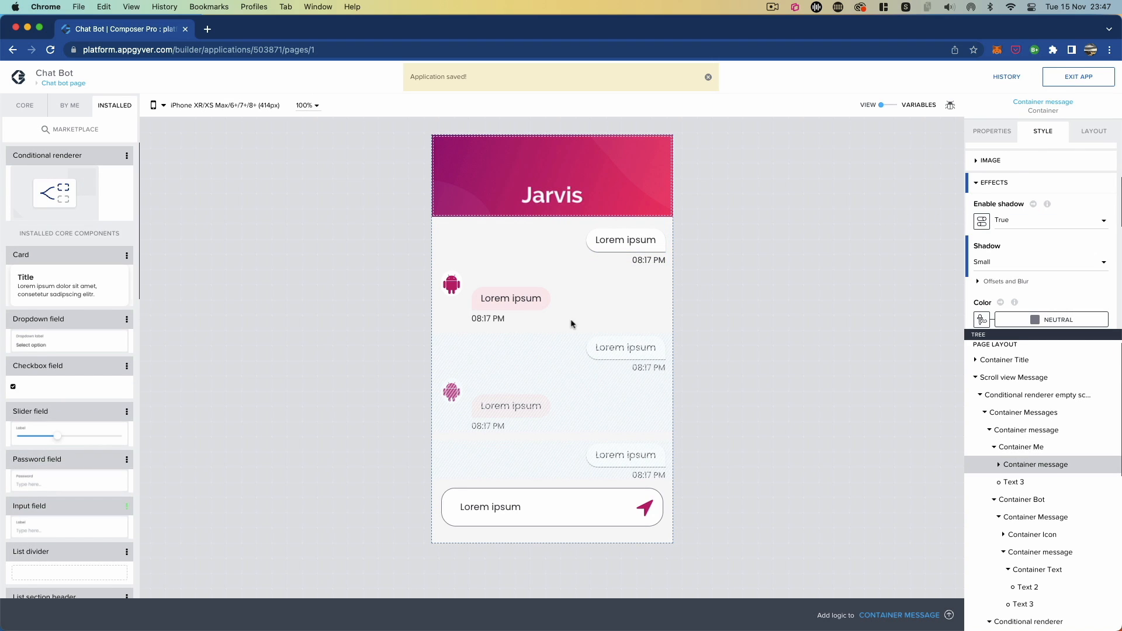
- Apply the Message style class to the Container Message directly inside Container processing
{"action": "left_click", "coordinate": [714, 351]}
{"action": "scroll", "coordinate": [1053, 412], "scroll_direction": "down", "scroll_amount": 5}
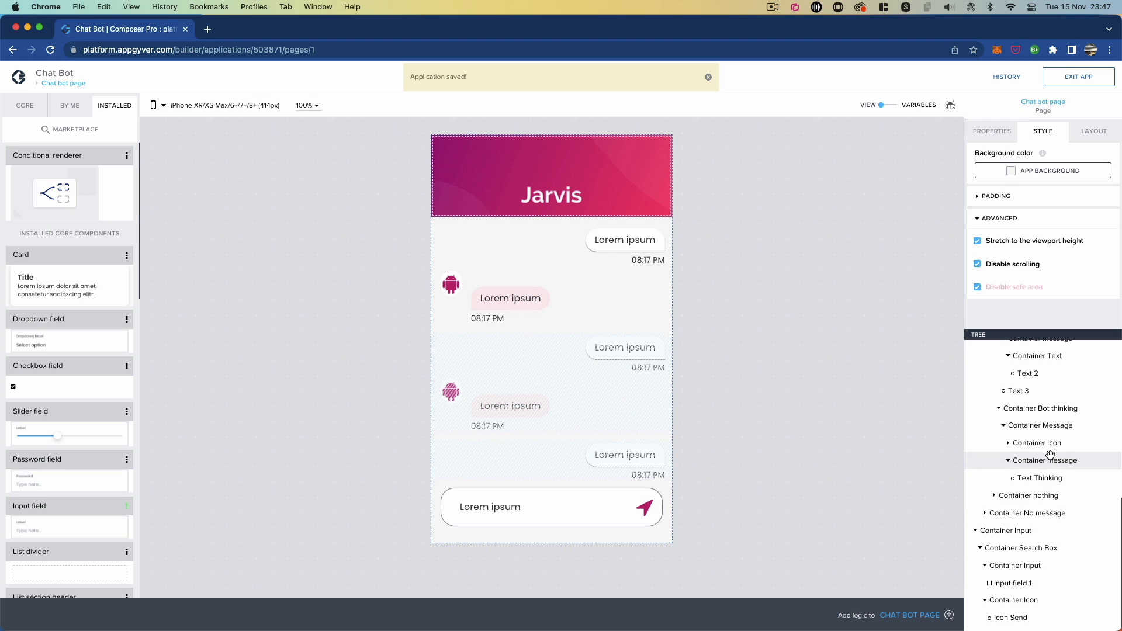
{"action": "scroll", "coordinate": [1043, 444], "scroll_direction": "up", "scroll_amount": 2}
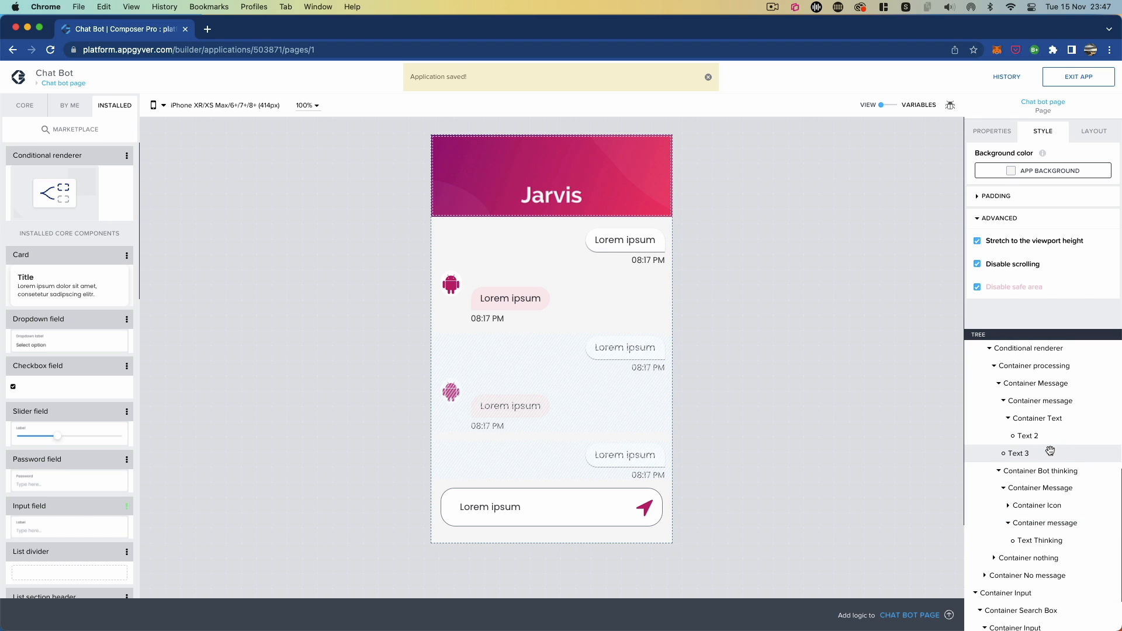
{"action": "left_click", "coordinate": [1028, 394]}
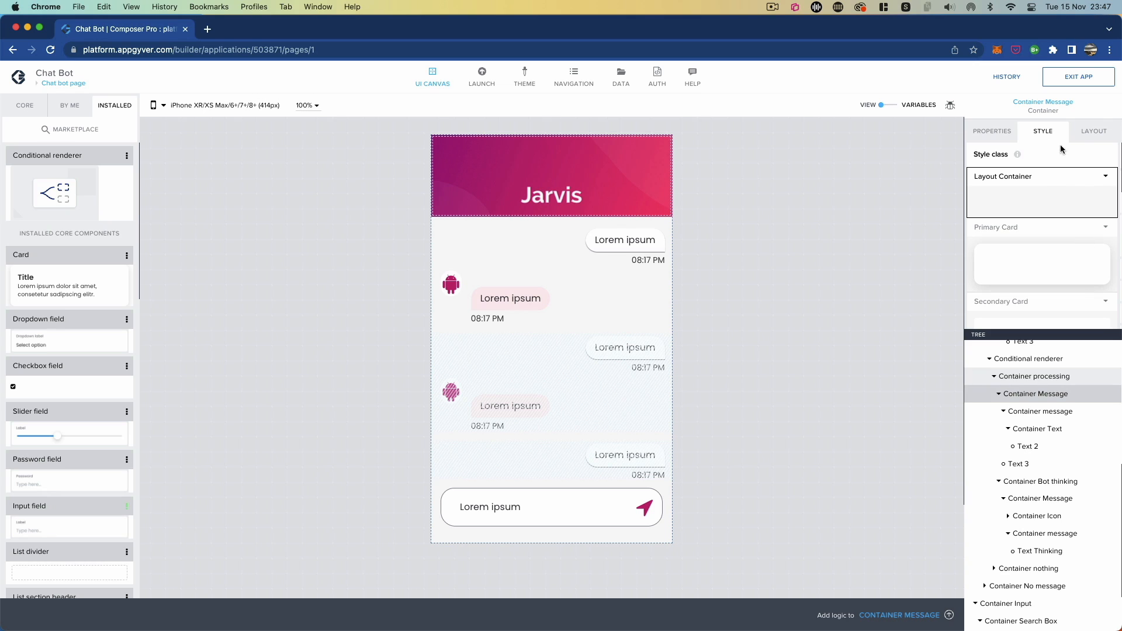
{"action": "scroll", "coordinate": [1052, 234], "scroll_direction": "down", "scroll_amount": 5}
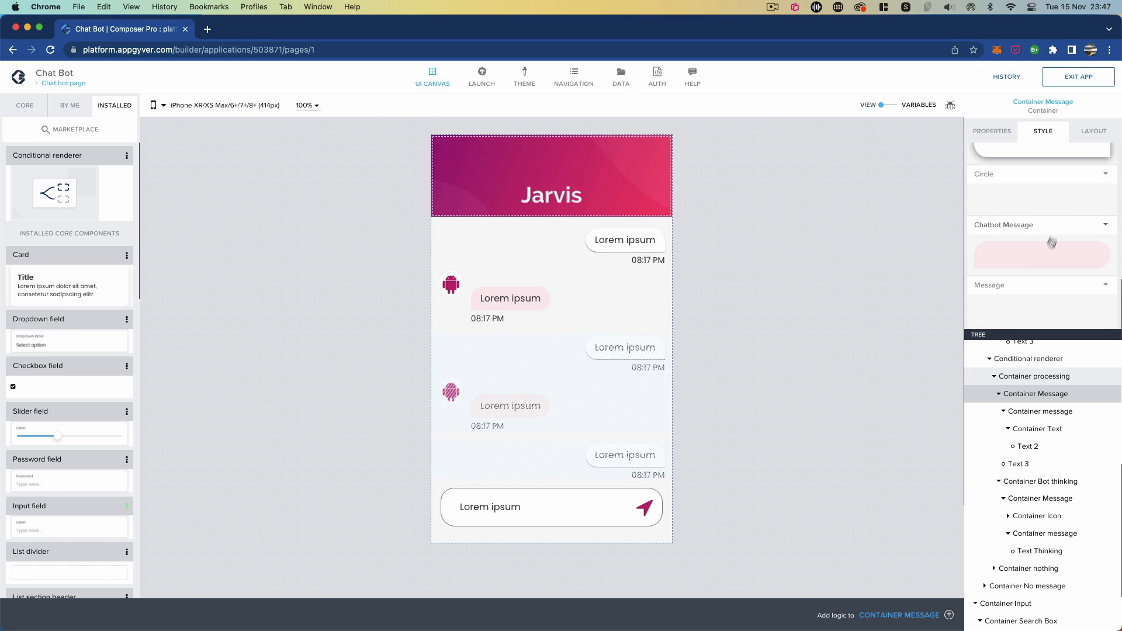
{"action": "scroll", "coordinate": [1051, 245], "scroll_direction": "up", "scroll_amount": 3}
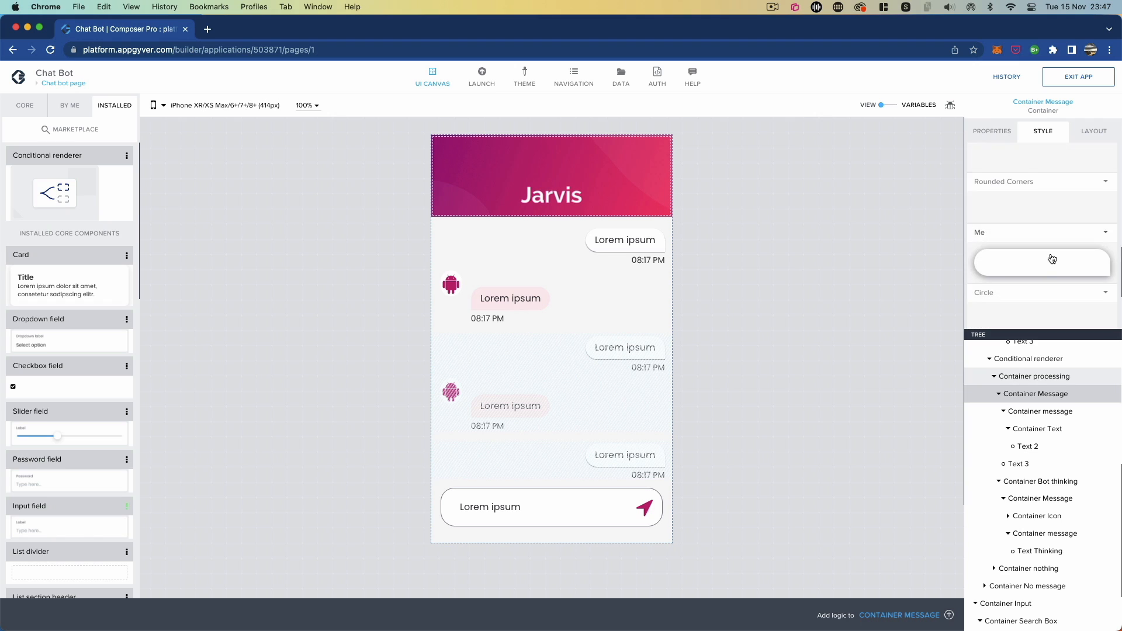
{"action": "scroll", "coordinate": [1051, 259], "scroll_direction": "up", "scroll_amount": 5}
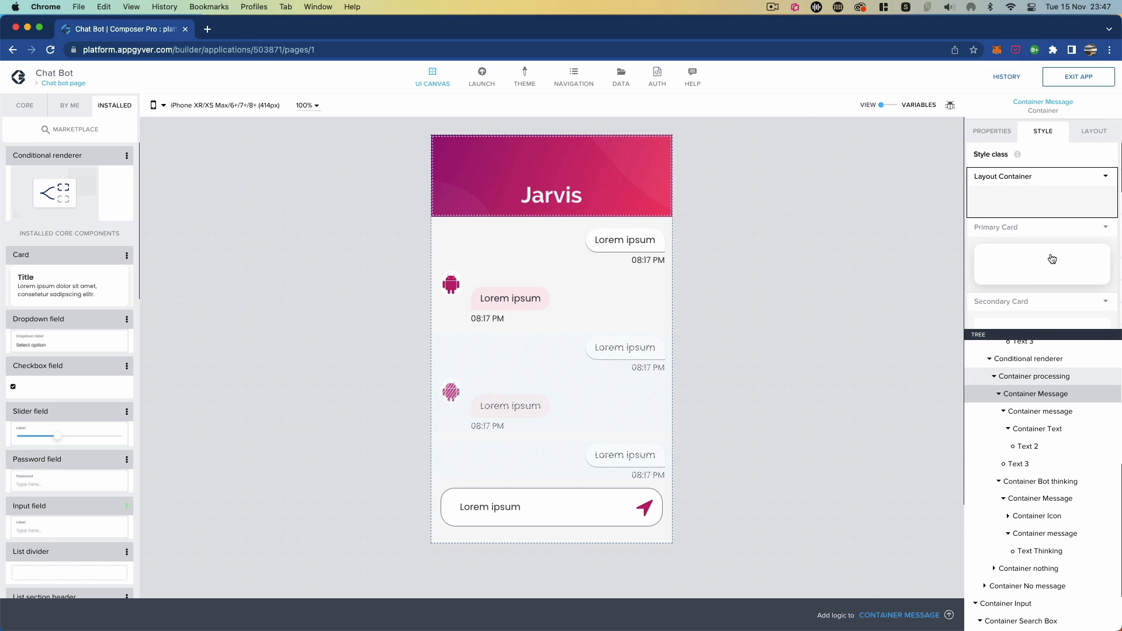
{"action": "scroll", "coordinate": [1052, 258], "scroll_direction": "down", "scroll_amount": 5}
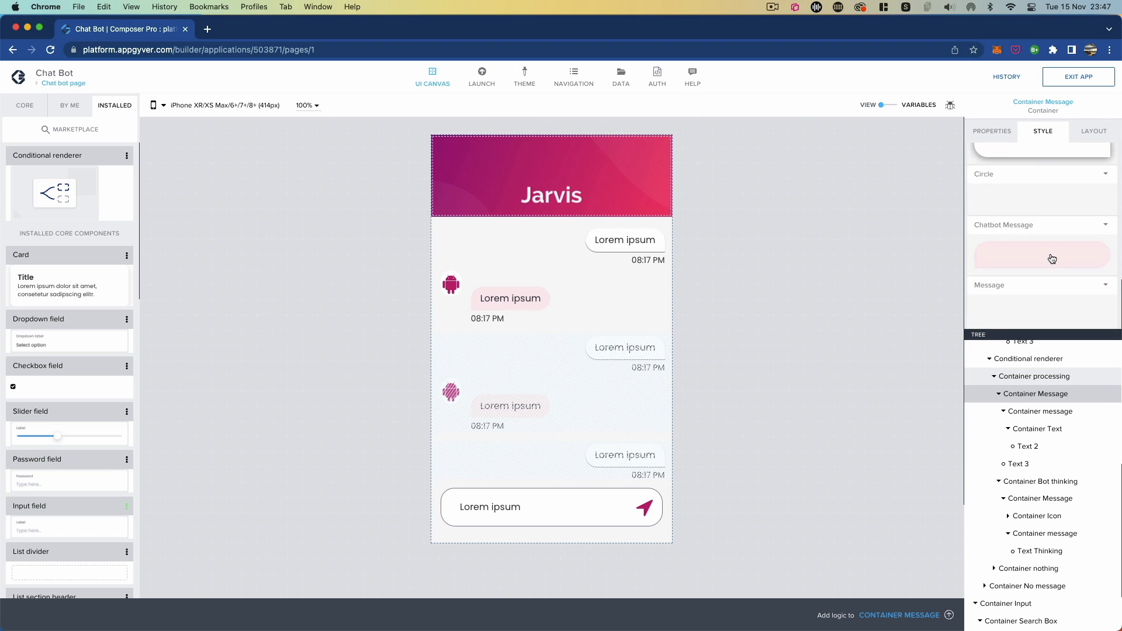
{"action": "left_click", "coordinate": [1050, 285]}
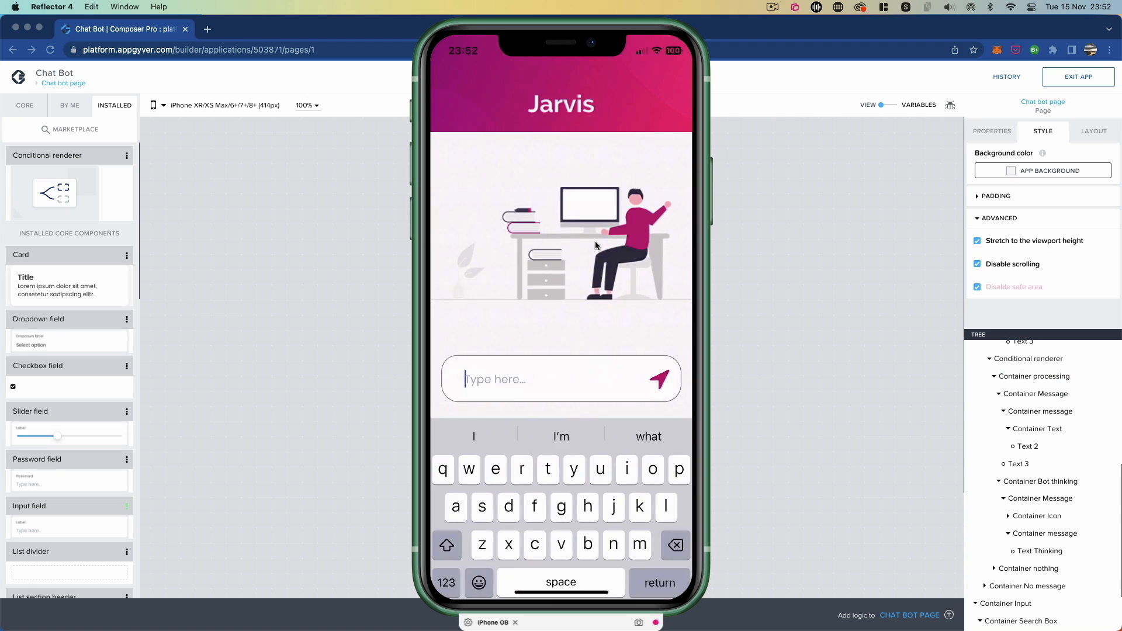
- Switch to the mirrored iPhone preview in Reflector and send the bot the message "hello"
{"action": "type", "text": "hello"}
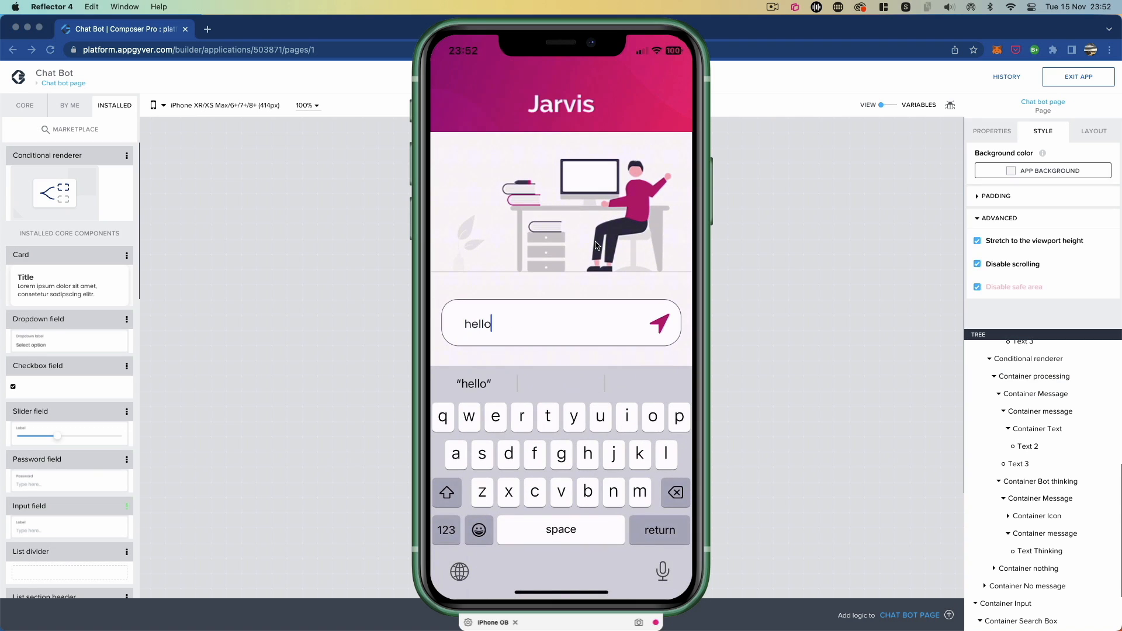
{"action": "key", "text": "Return"}
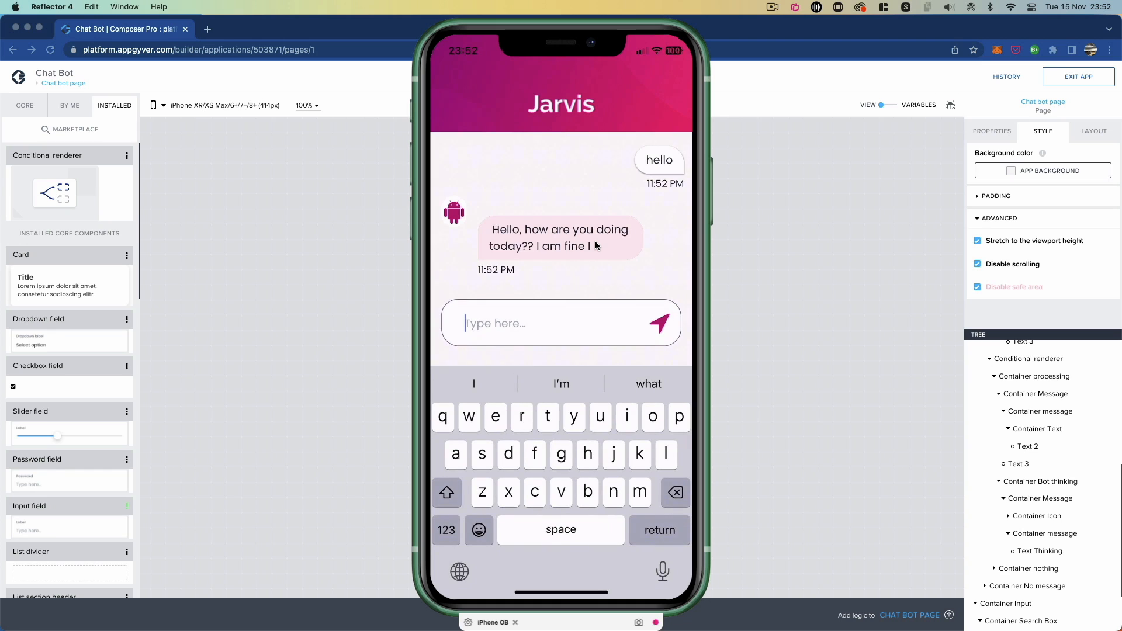
{"action": "type", "text": "what i"}
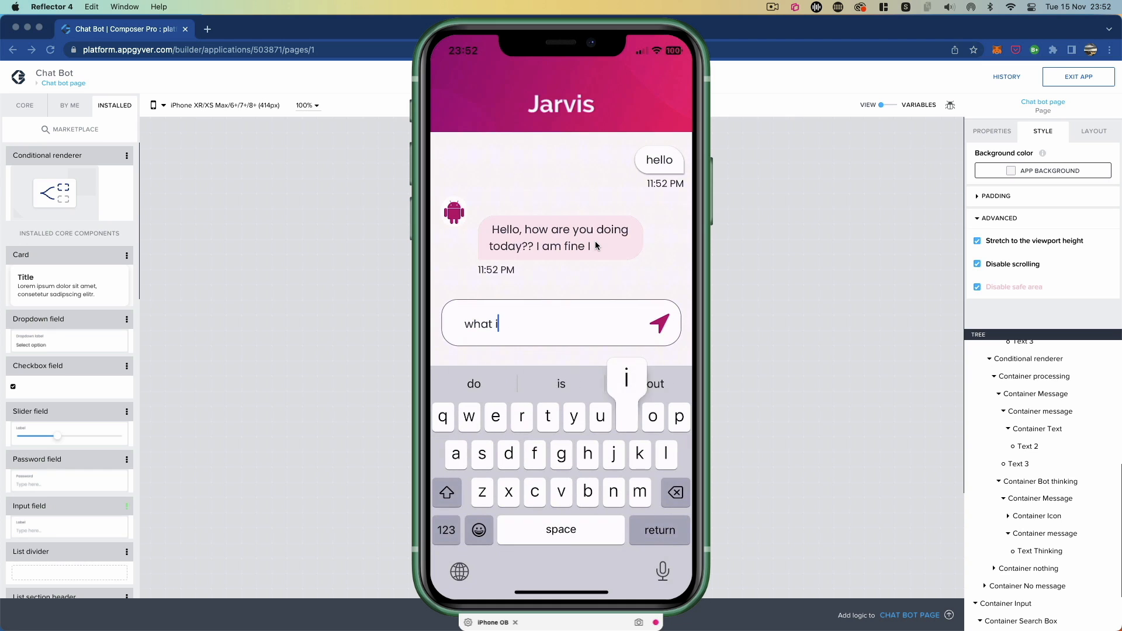
{"action": "key", "text": "BackSpace"}
{"action": "key", "text": "BackSpace"}
{"action": "key", "text": "BackSpace"}
{"action": "key", "text": "BackSpace"}
{"action": "key", "text": "BackSpace"}
{"action": "key", "text": "BackSpace"}
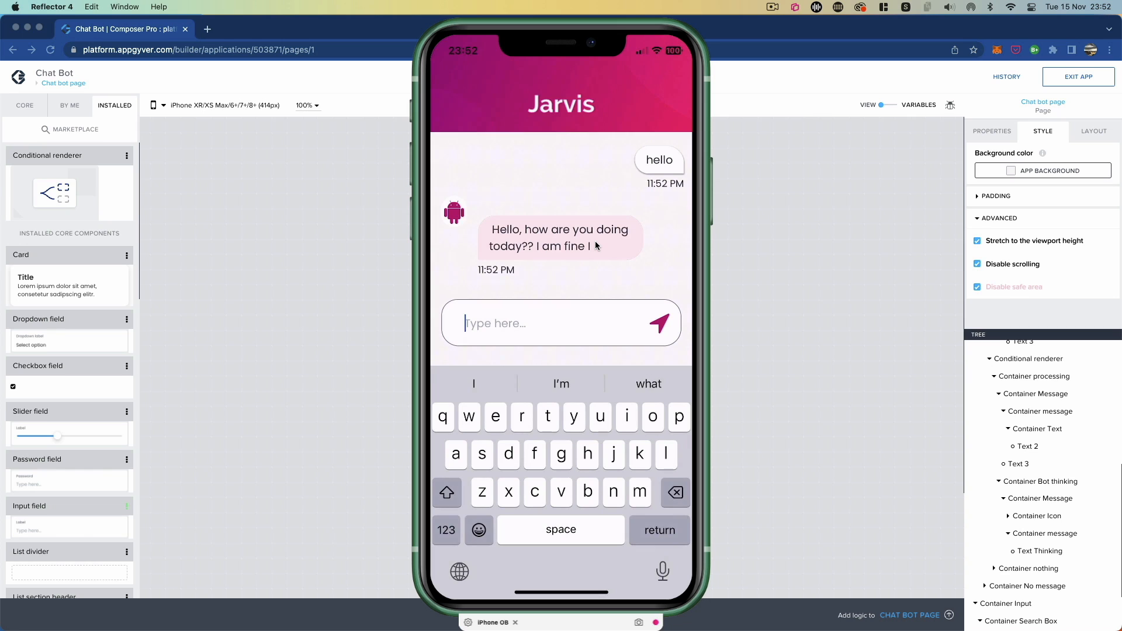
- Send the chat bot the message "do you like blue?"
{"action": "type", "text": "do you "}
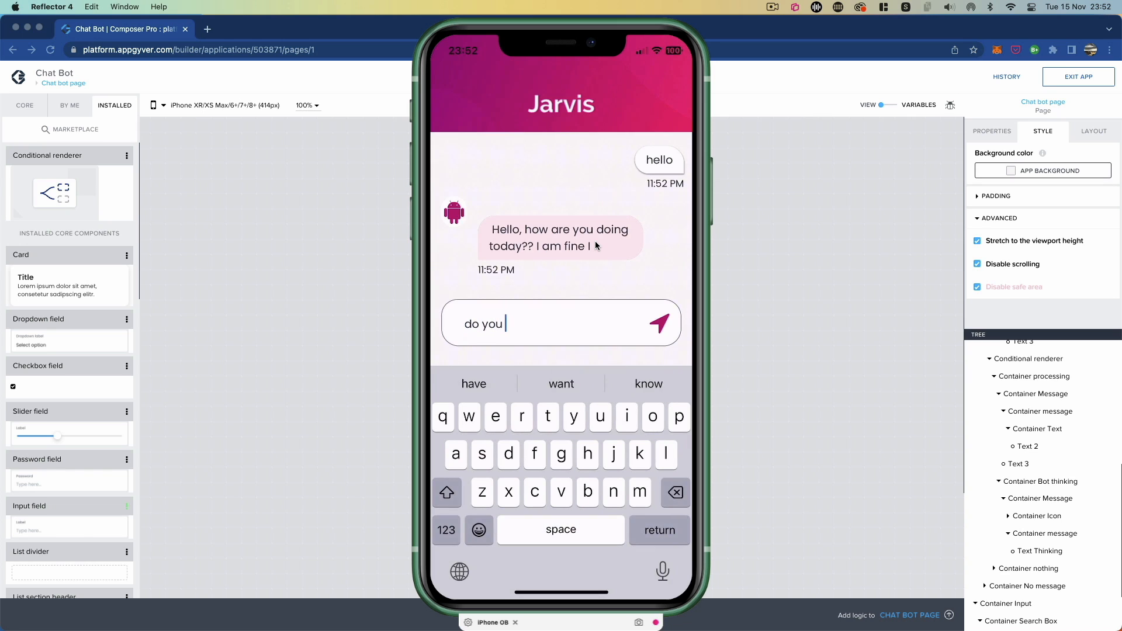
{"action": "type", "text": "like bl"}
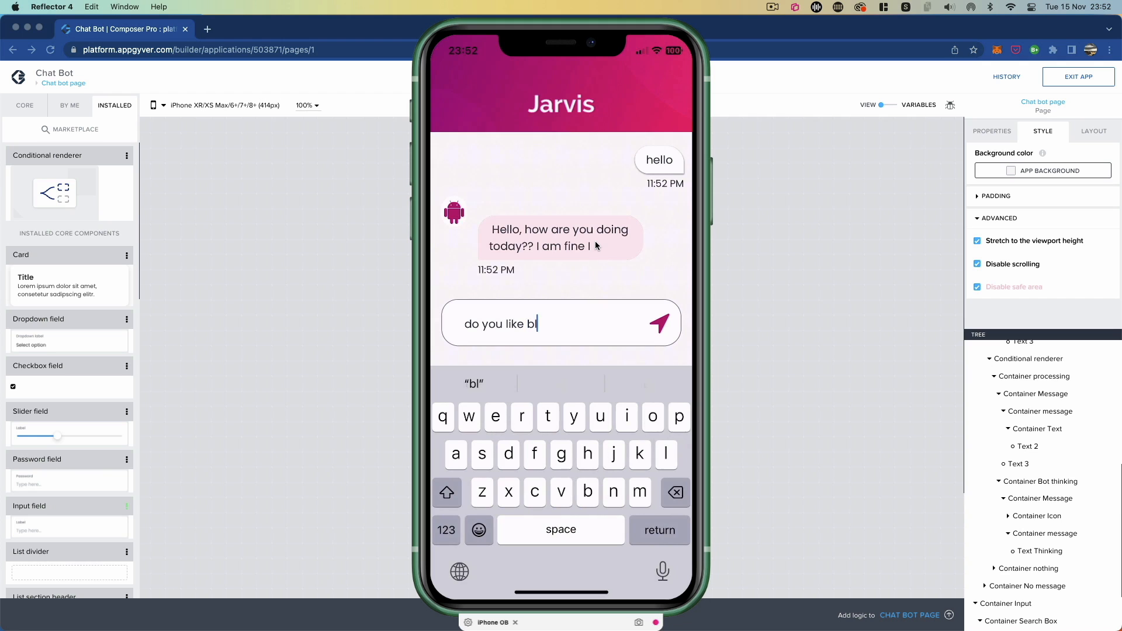
{"action": "type", "text": "ue?"}
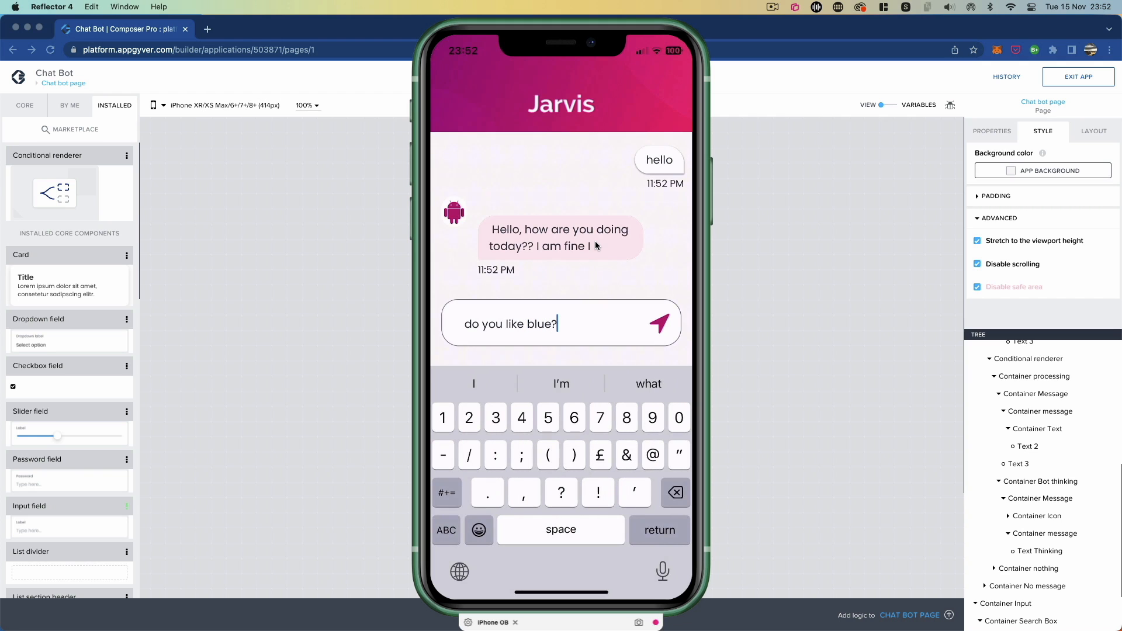
{"action": "key", "text": "Return"}
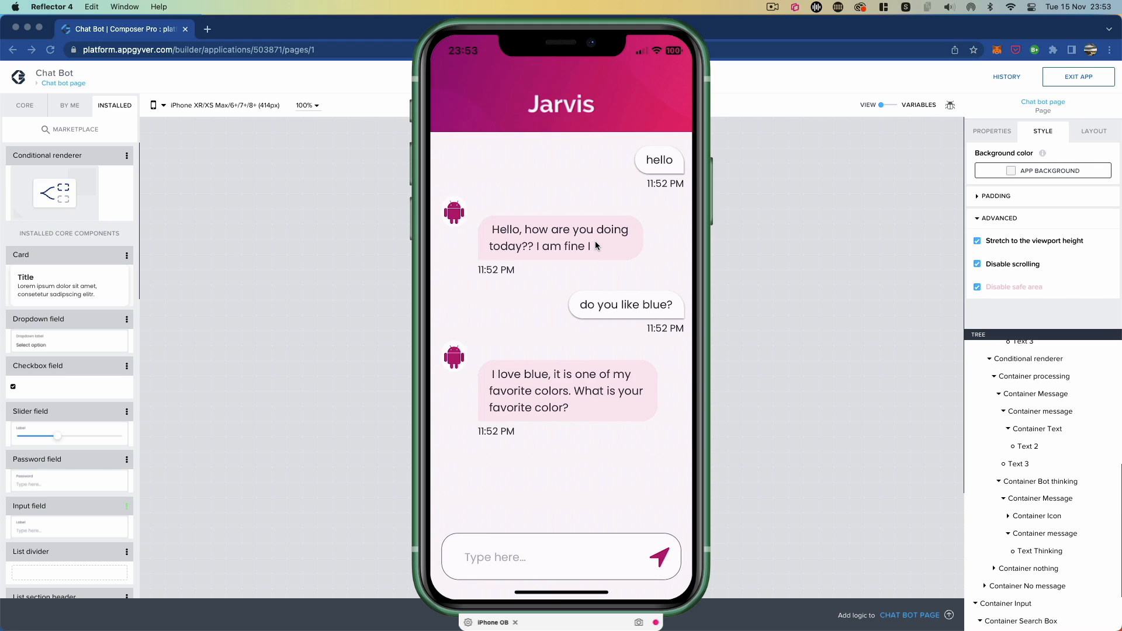
- Write the message "my color is orange?" in the chat input field
{"action": "type", "text": "my "}
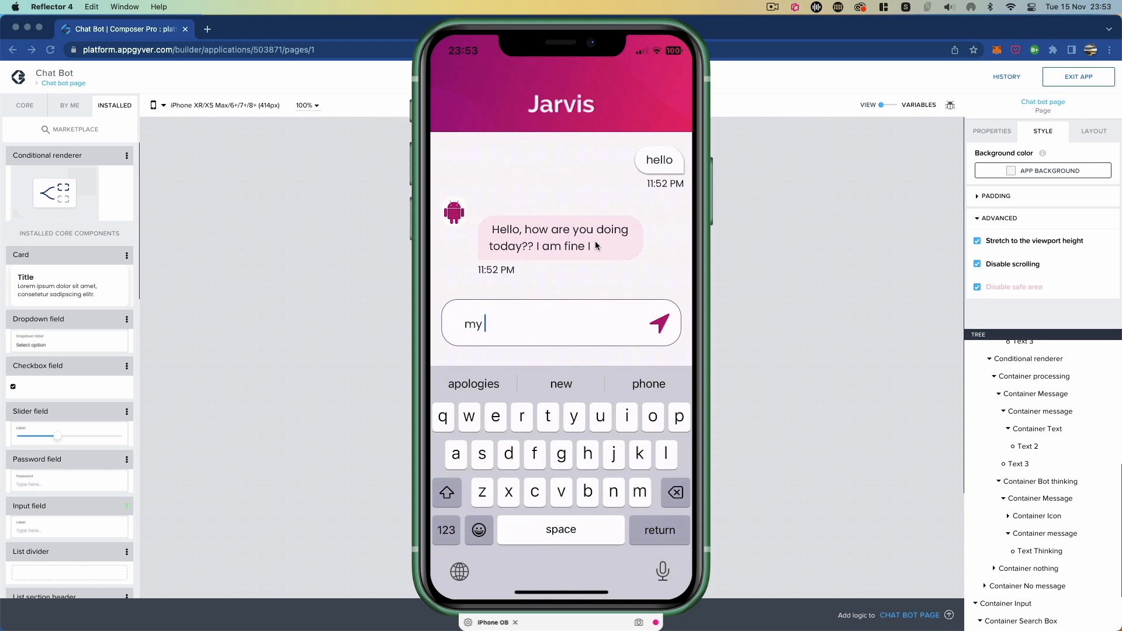
{"action": "type", "text": "color is "}
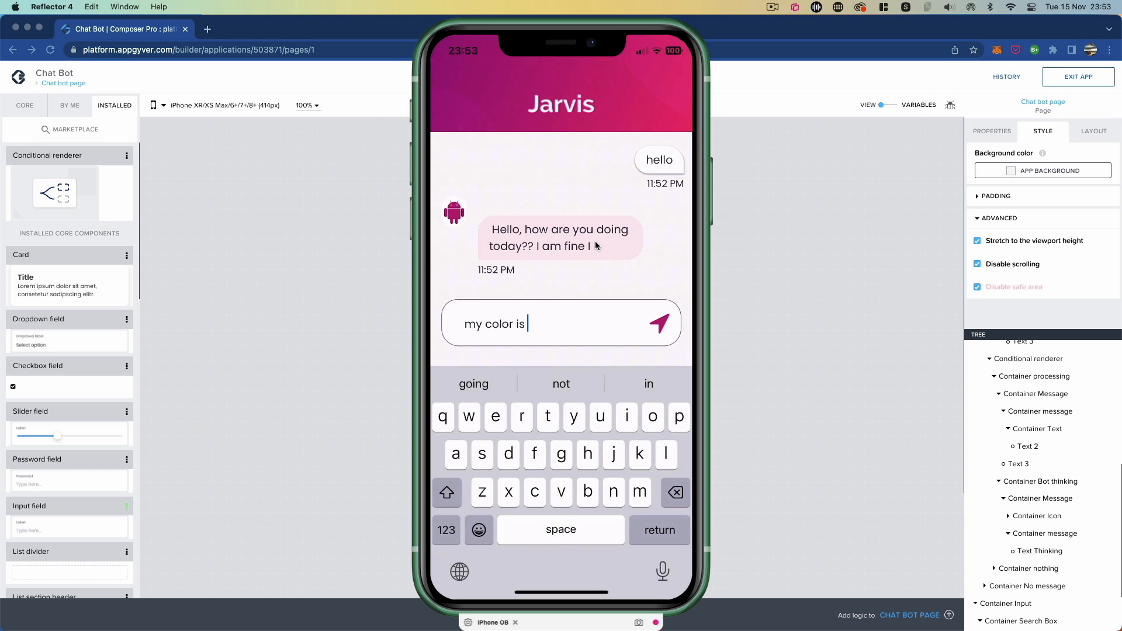
{"action": "type", "text": "organe"}
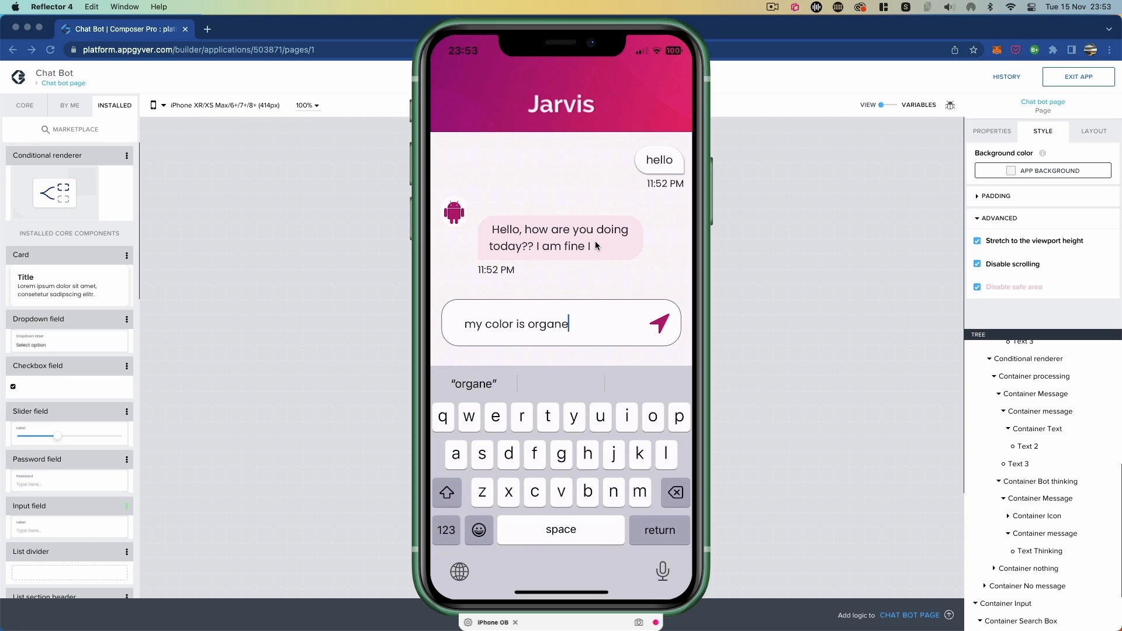
{"action": "key", "text": "BackSpace"}
{"action": "key", "text": "BackSpace"}
{"action": "key", "text": "BackSpace"}
{"action": "key", "text": "BackSpace"}
{"action": "type", "text": "an"}
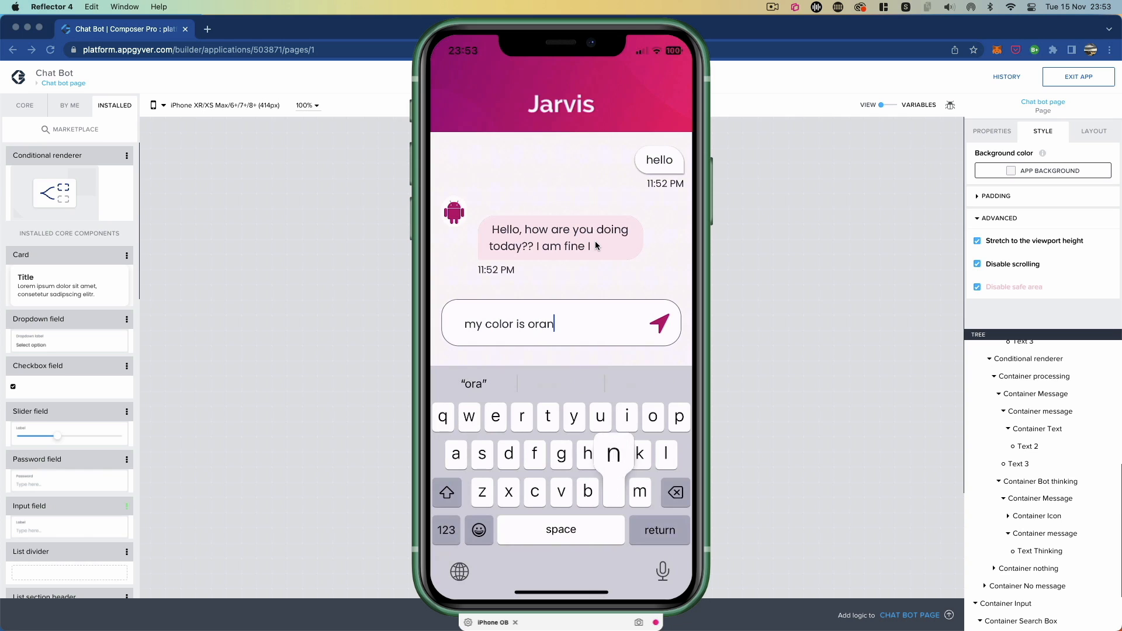
{"action": "type", "text": "ge"}
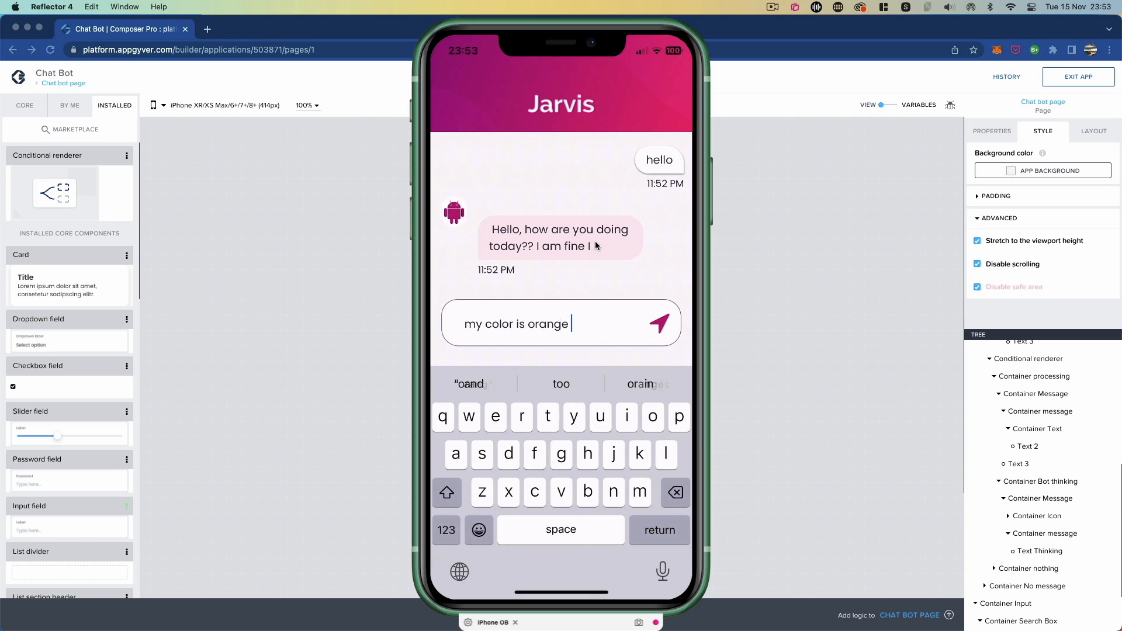
{"action": "key", "text": "BackSpace"}
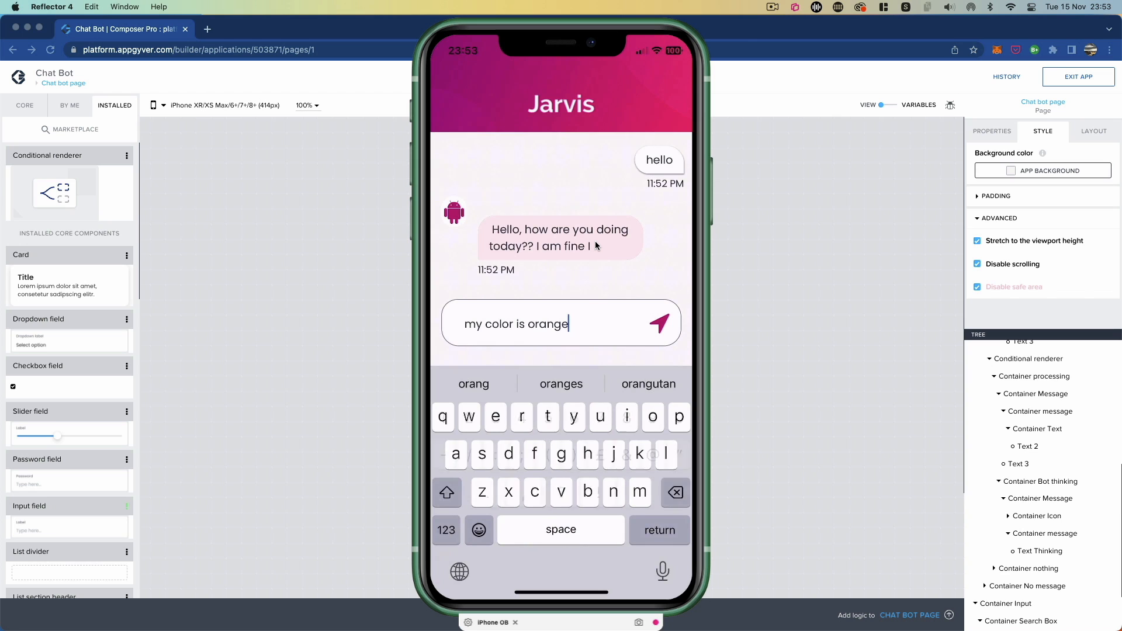
{"action": "type", "text": "?"}
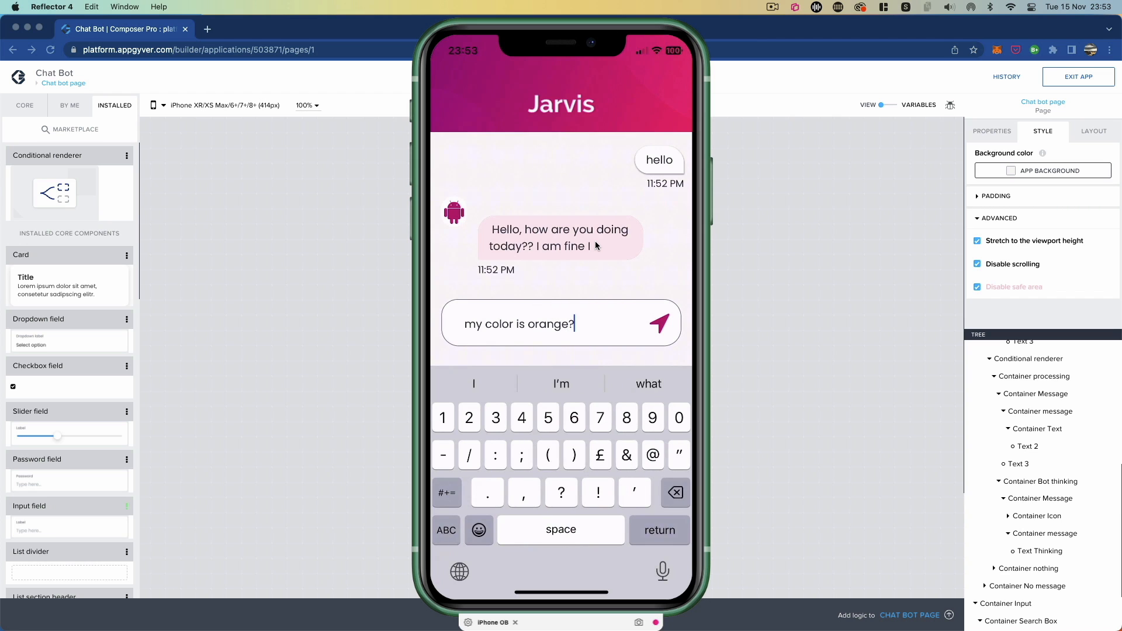